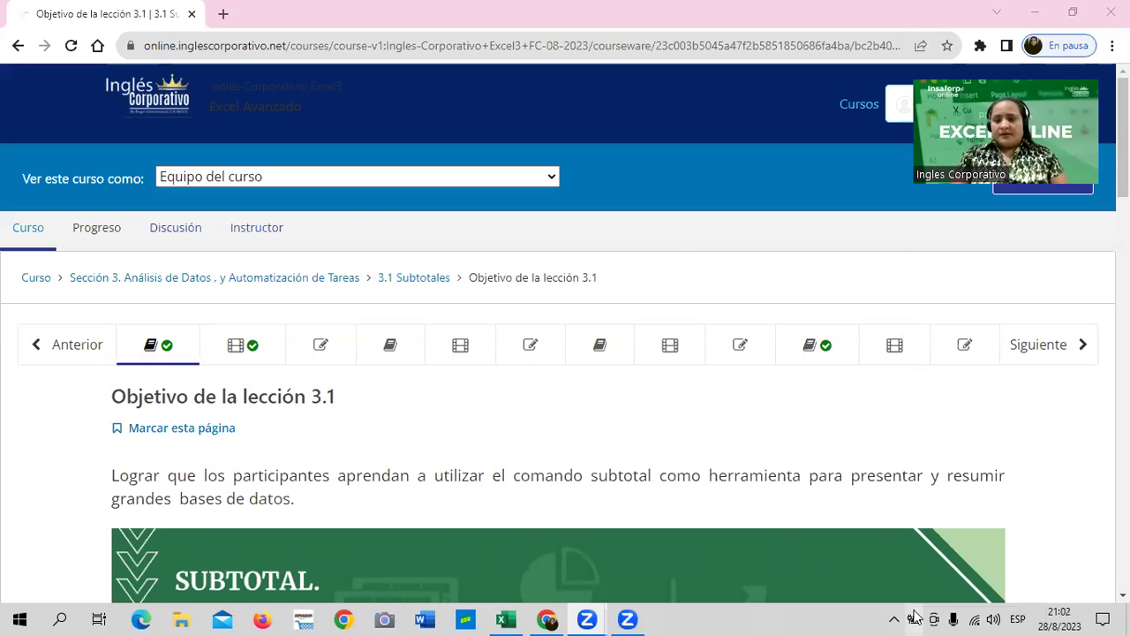
Open the student's Progreso page and scroll down to its grade chart at 0% total.
{"action": "mouse_move", "coordinate": [915, 616]}
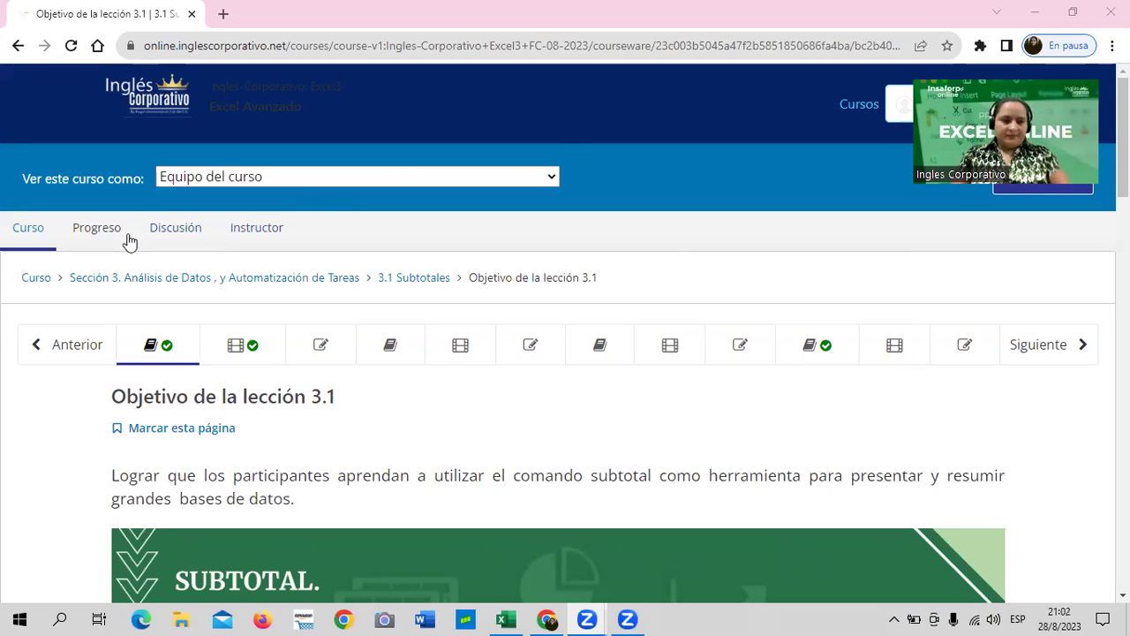
{"action": "left_click", "coordinate": [99, 229]}
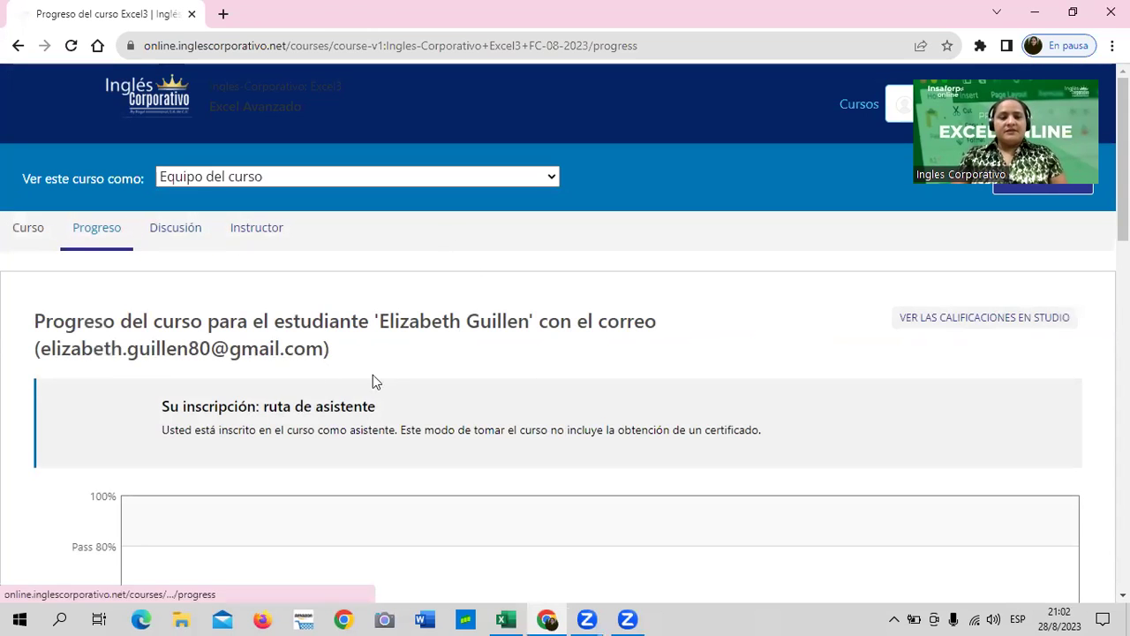
{"action": "scroll", "coordinate": [373, 381], "scroll_direction": "down", "scroll_amount": 3}
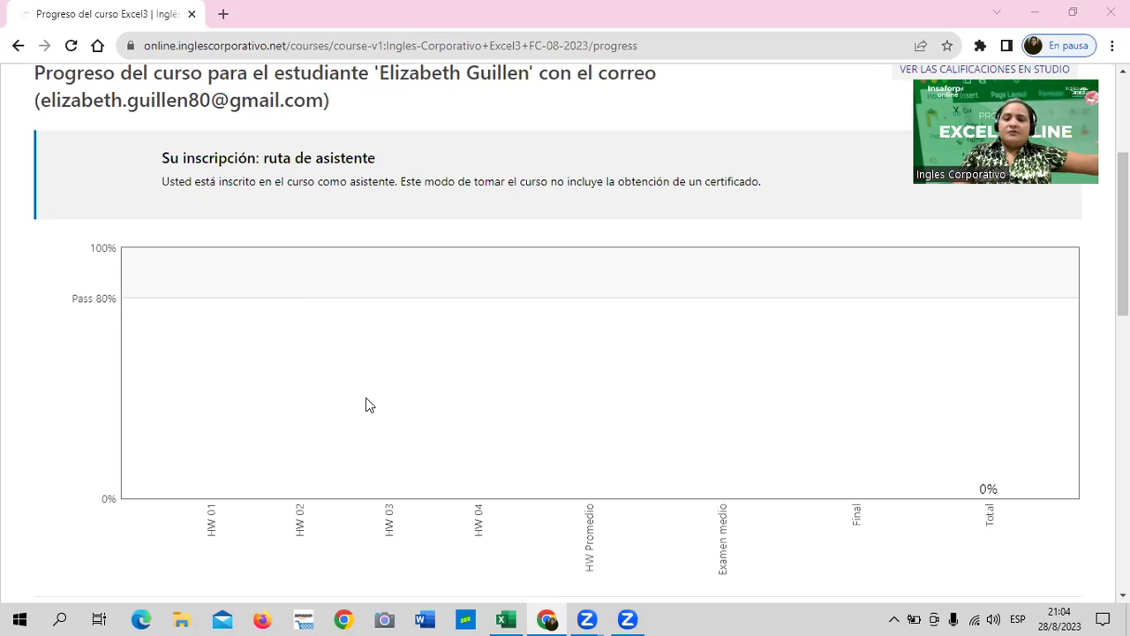
{"action": "mouse_move", "coordinate": [914, 616]}
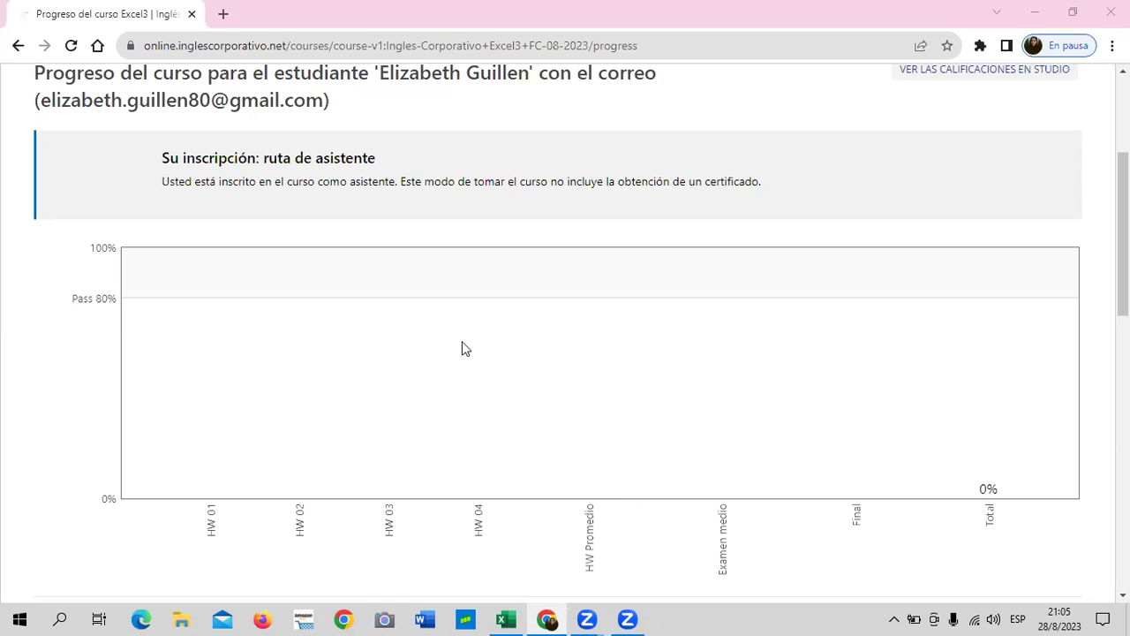
{"action": "scroll", "coordinate": [217, 323], "scroll_direction": "up", "scroll_amount": 3}
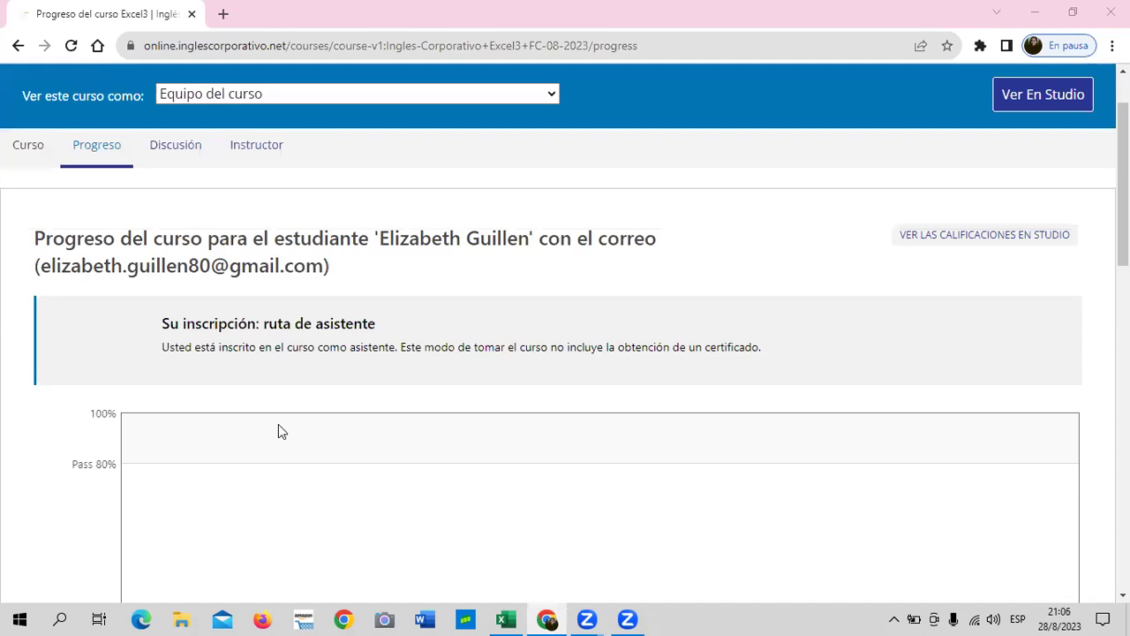
{"action": "scroll", "coordinate": [459, 392], "scroll_direction": "down", "scroll_amount": 3}
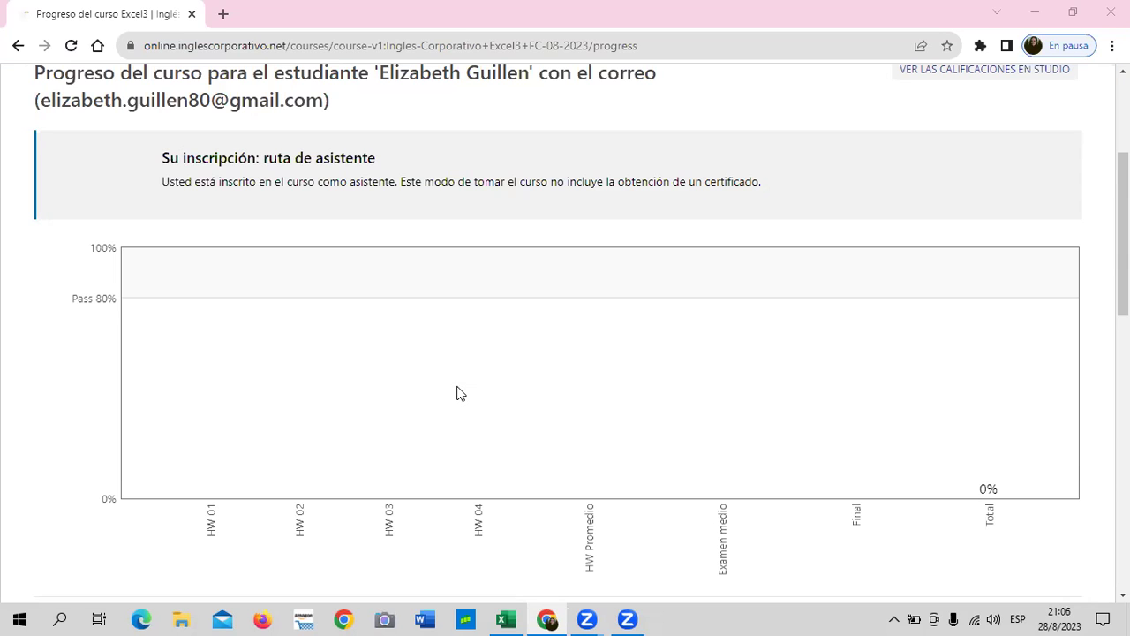
{"action": "scroll", "coordinate": [454, 392], "scroll_direction": "up", "scroll_amount": 3}
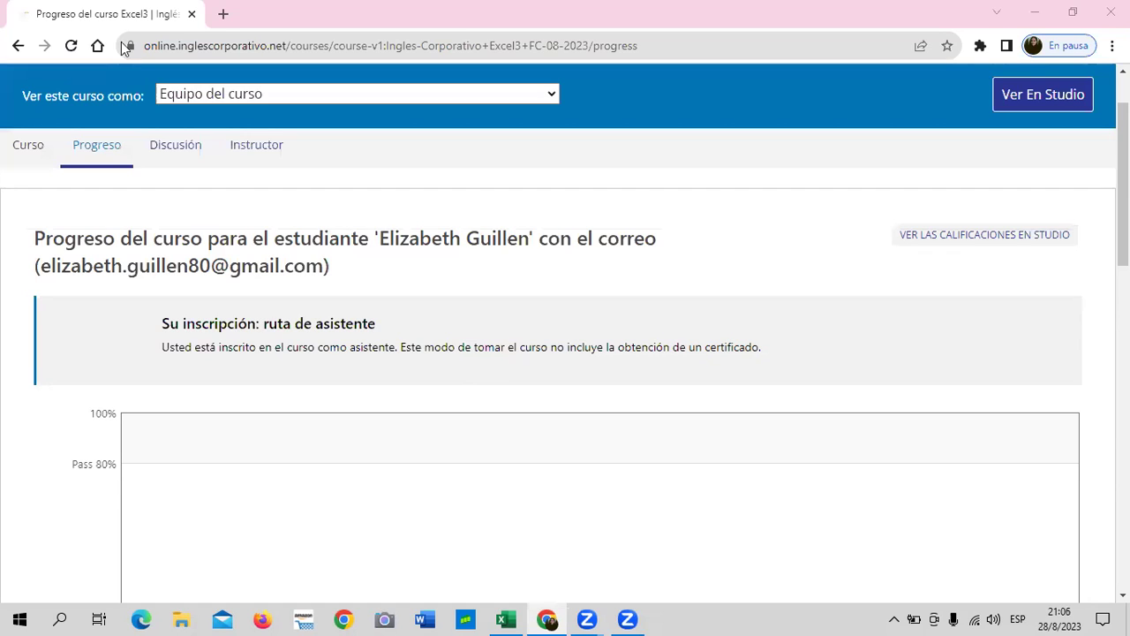
Return to the course outline and open the 3.1 Subtotales lesson's objective page.
{"action": "left_click", "coordinate": [36, 146]}
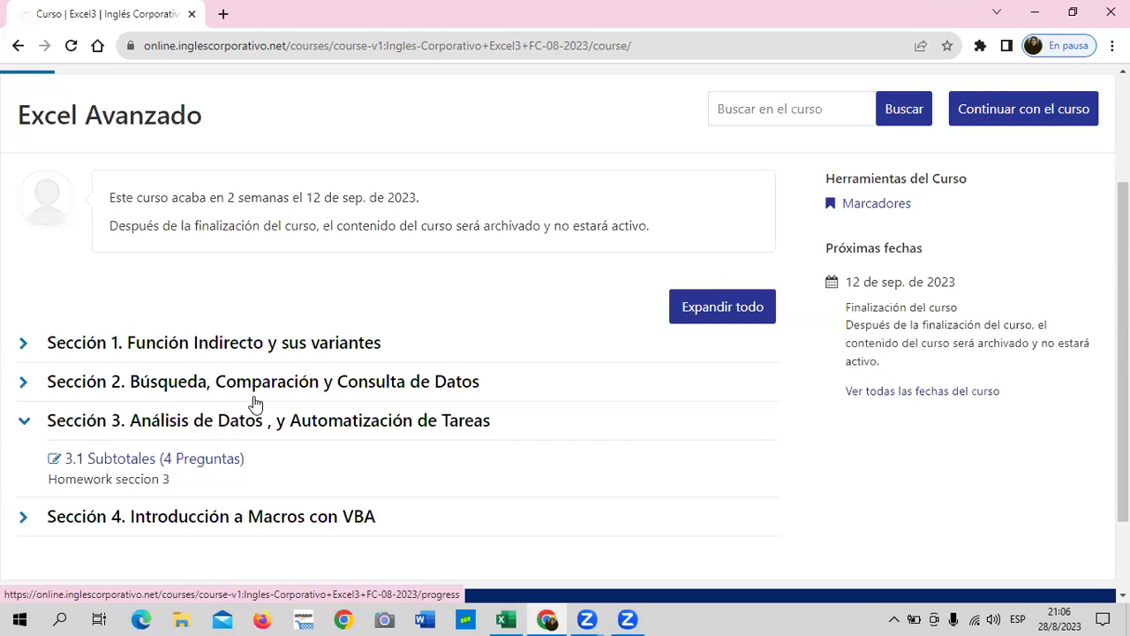
{"action": "left_click", "coordinate": [132, 461]}
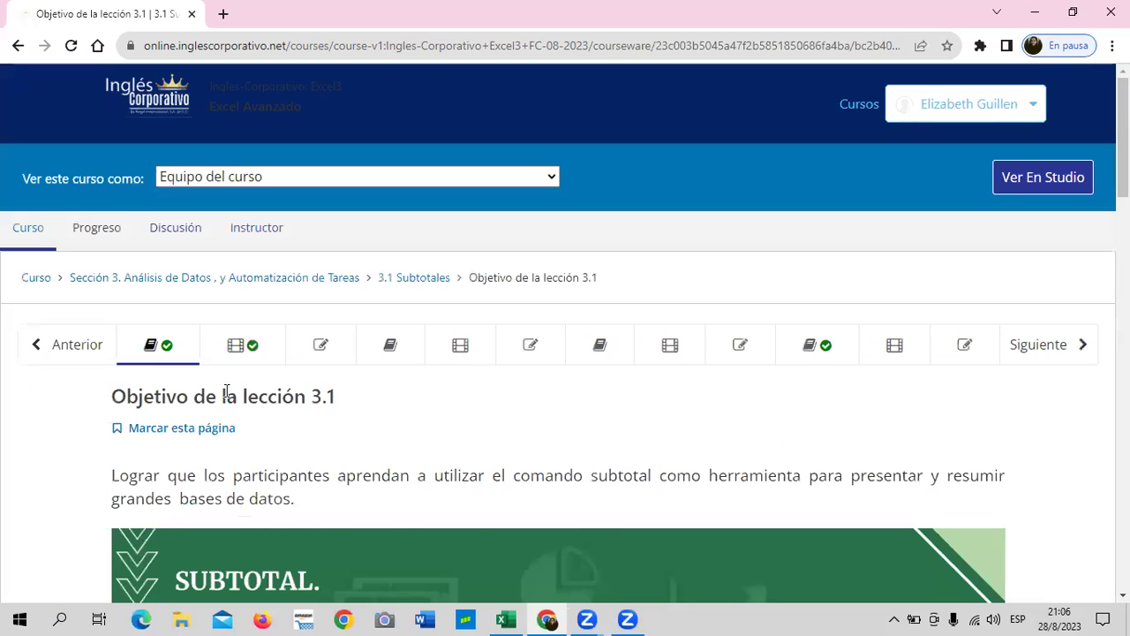
Scroll through the Objetivo de la lección 3.1 page and switch over to the Excel workbook.
{"action": "scroll", "coordinate": [286, 467], "scroll_direction": "down", "scroll_amount": 2}
{"action": "scroll", "coordinate": [286, 473], "scroll_direction": "down", "scroll_amount": 1}
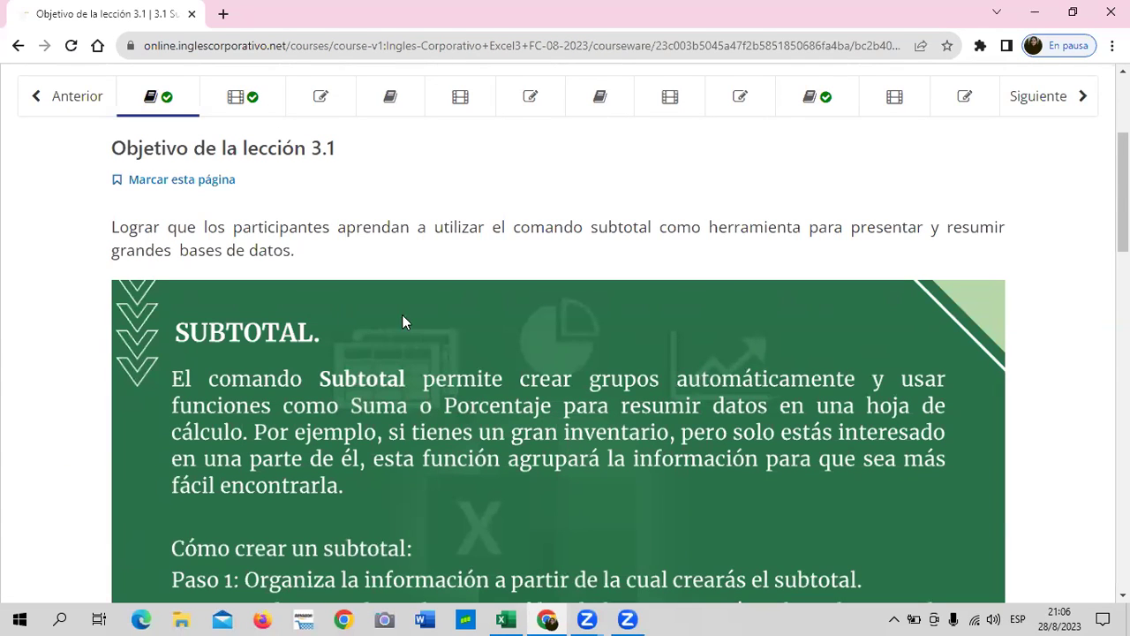
{"action": "scroll", "coordinate": [401, 320], "scroll_direction": "down", "scroll_amount": 2}
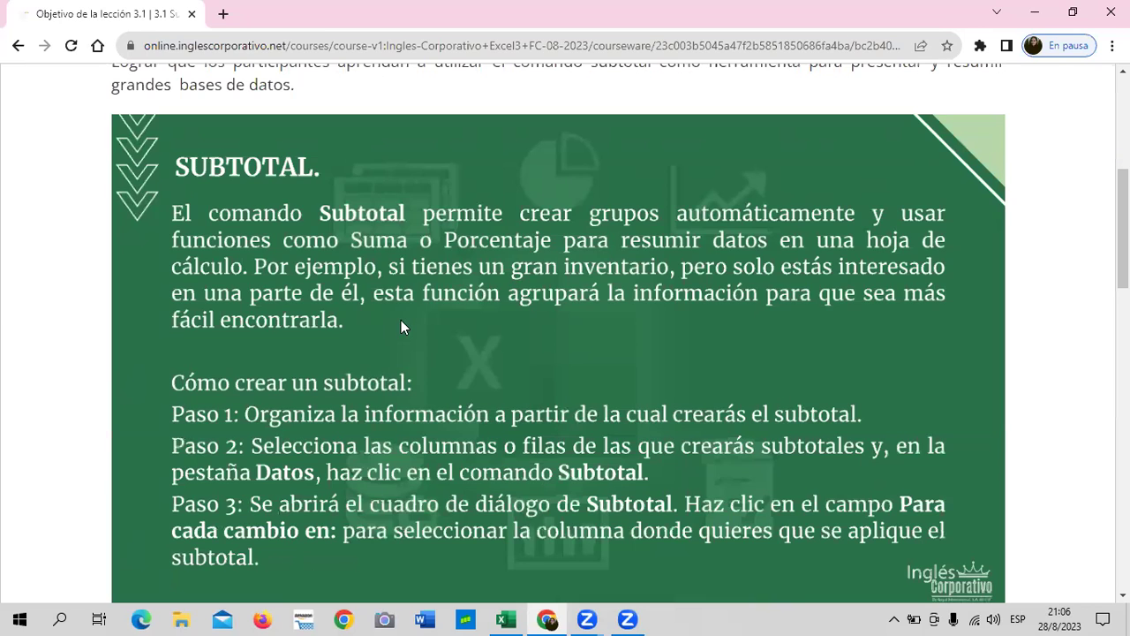
{"action": "left_click", "coordinate": [511, 615]}
{"action": "scroll", "coordinate": [1053, 132], "scroll_direction": "up", "scroll_amount": 2}
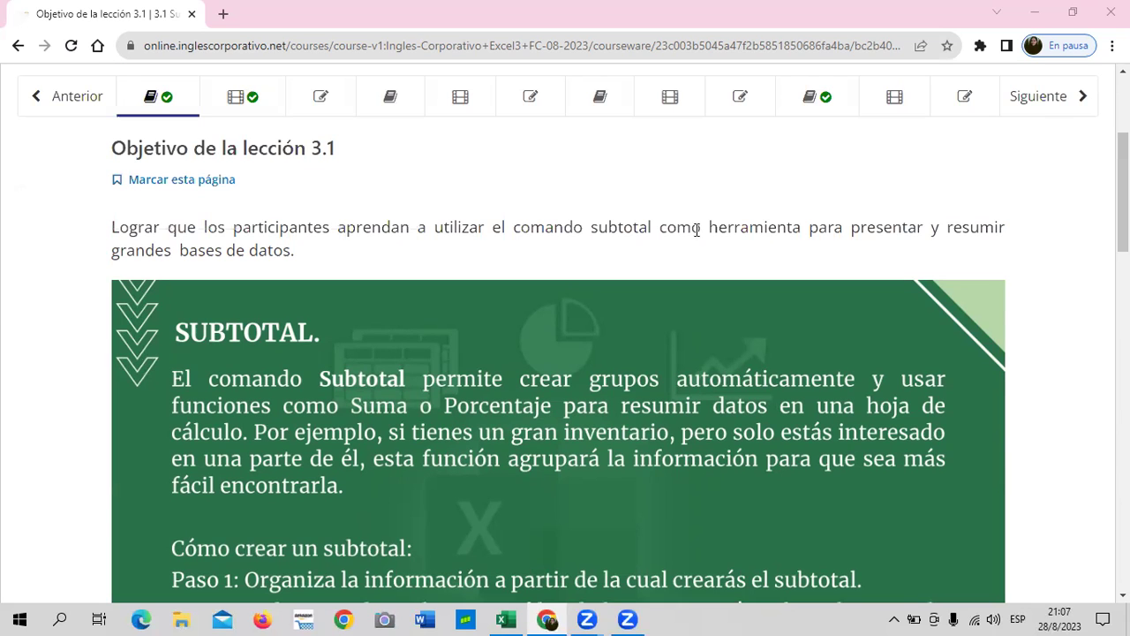
{"action": "scroll", "coordinate": [697, 232], "scroll_direction": "up", "scroll_amount": 3}
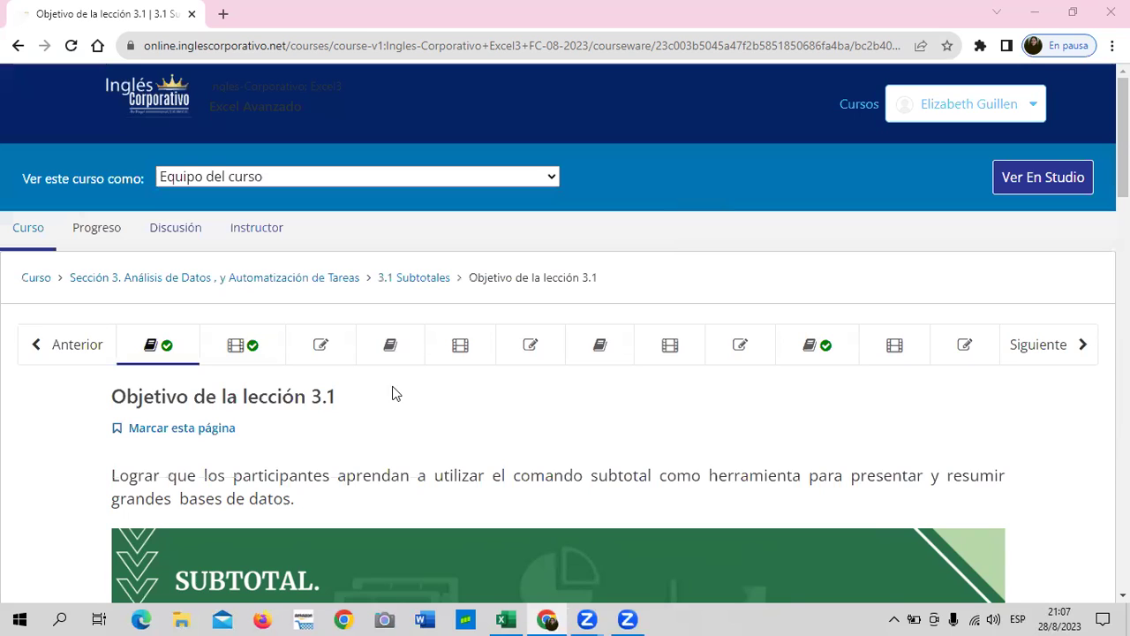
{"action": "scroll", "coordinate": [397, 386], "scroll_direction": "down", "scroll_amount": 1}
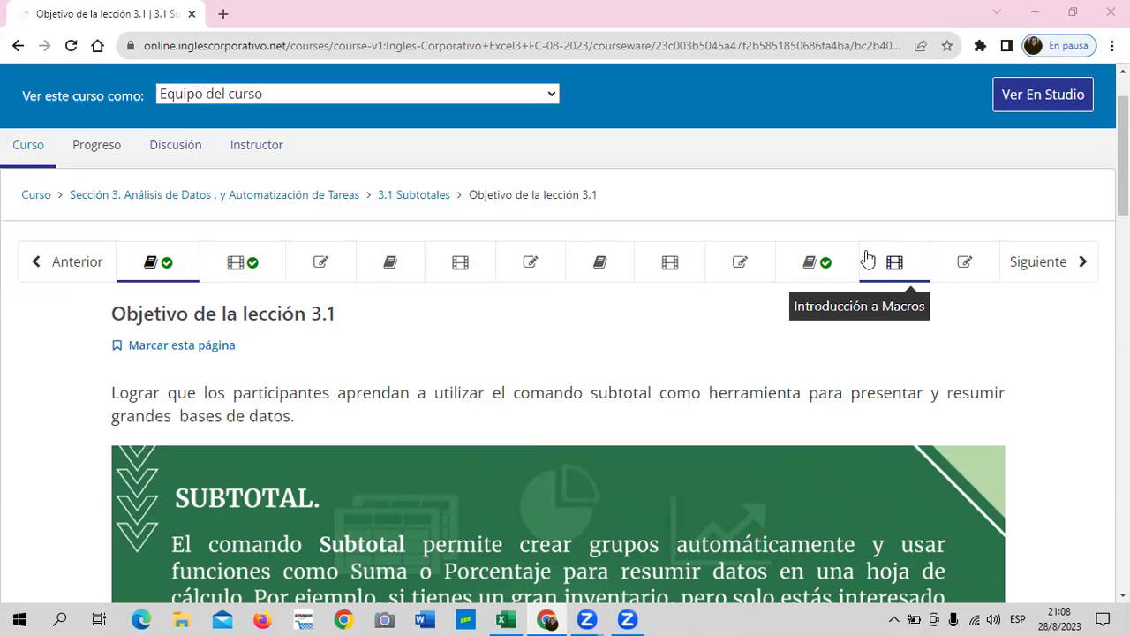
{"action": "left_click", "coordinate": [845, 262]}
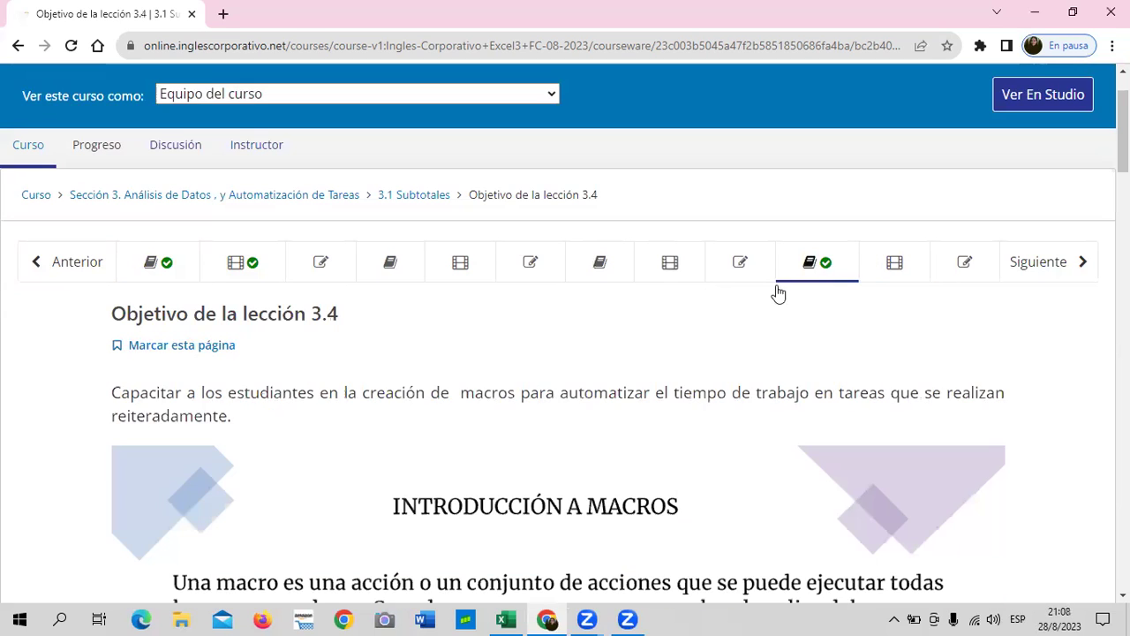
{"action": "scroll", "coordinate": [685, 390], "scroll_direction": "down", "scroll_amount": 5}
{"action": "scroll", "coordinate": [686, 390], "scroll_direction": "down", "scroll_amount": 10}
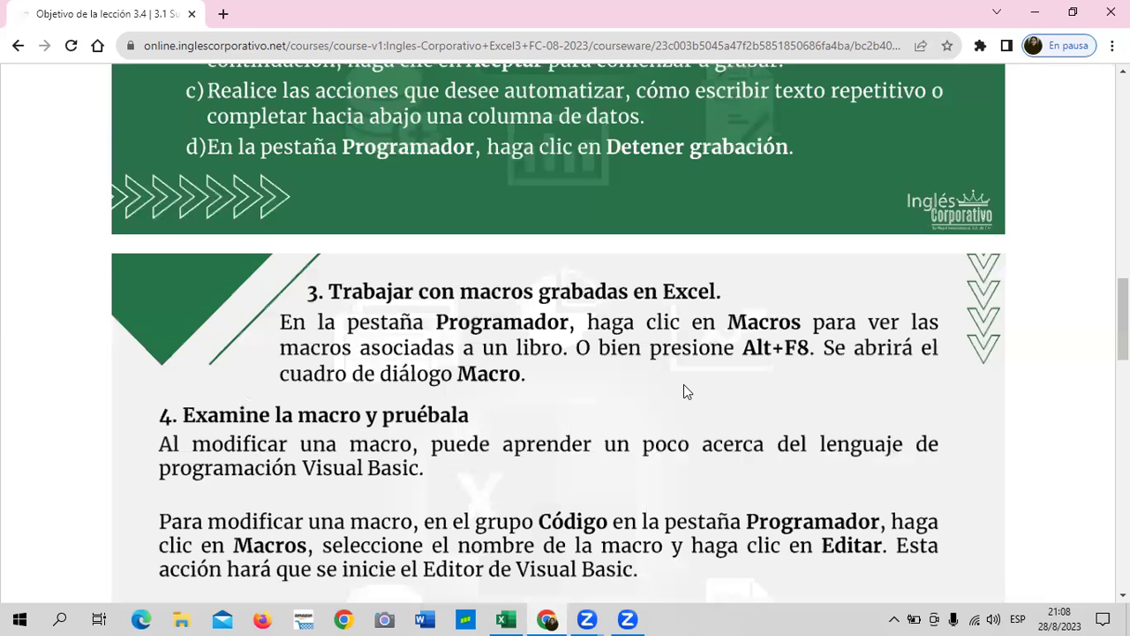
{"action": "scroll", "coordinate": [685, 390], "scroll_direction": "down", "scroll_amount": 1}
{"action": "scroll", "coordinate": [684, 388], "scroll_direction": "down", "scroll_amount": 5}
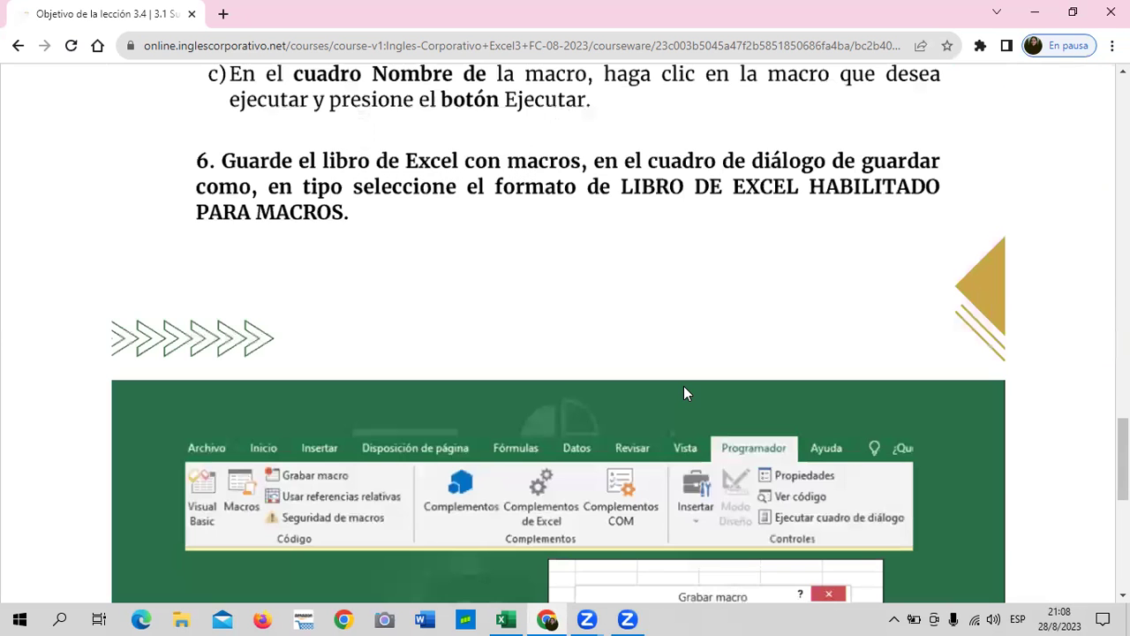
{"action": "scroll", "coordinate": [684, 386], "scroll_direction": "down", "scroll_amount": 3}
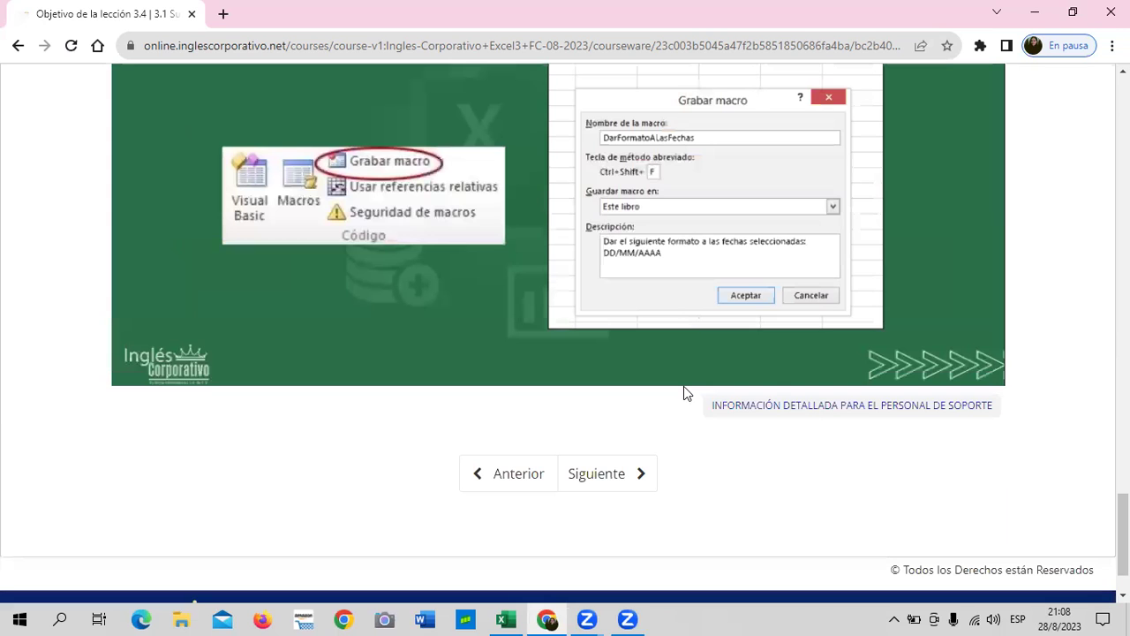
{"action": "scroll", "coordinate": [685, 392], "scroll_direction": "up", "scroll_amount": 2}
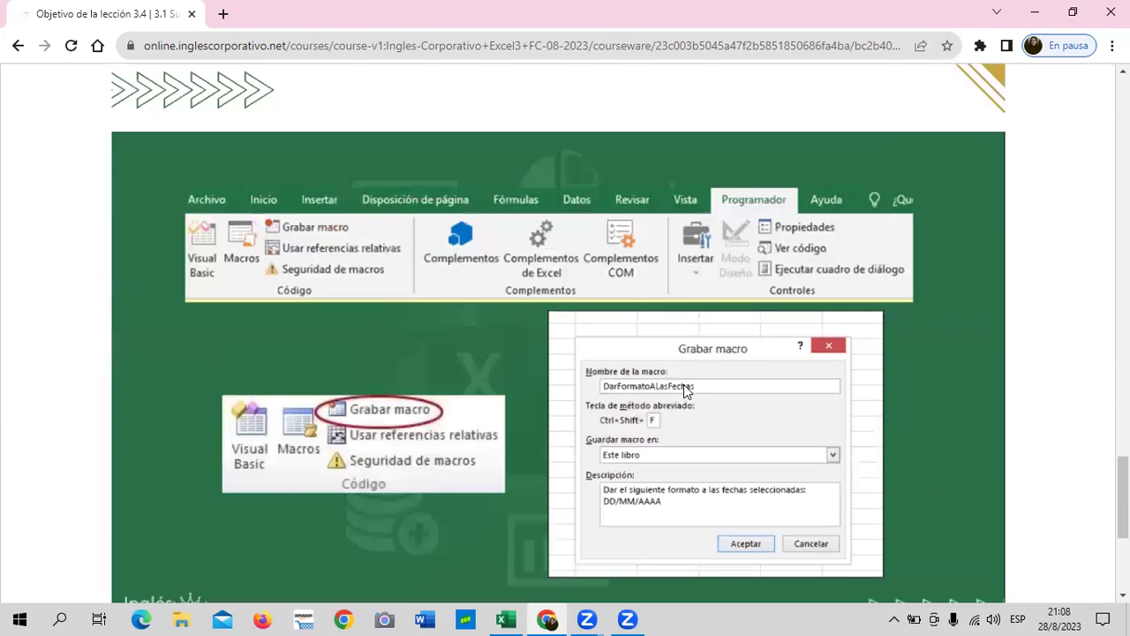
{"action": "scroll", "coordinate": [685, 389], "scroll_direction": "up", "scroll_amount": 4}
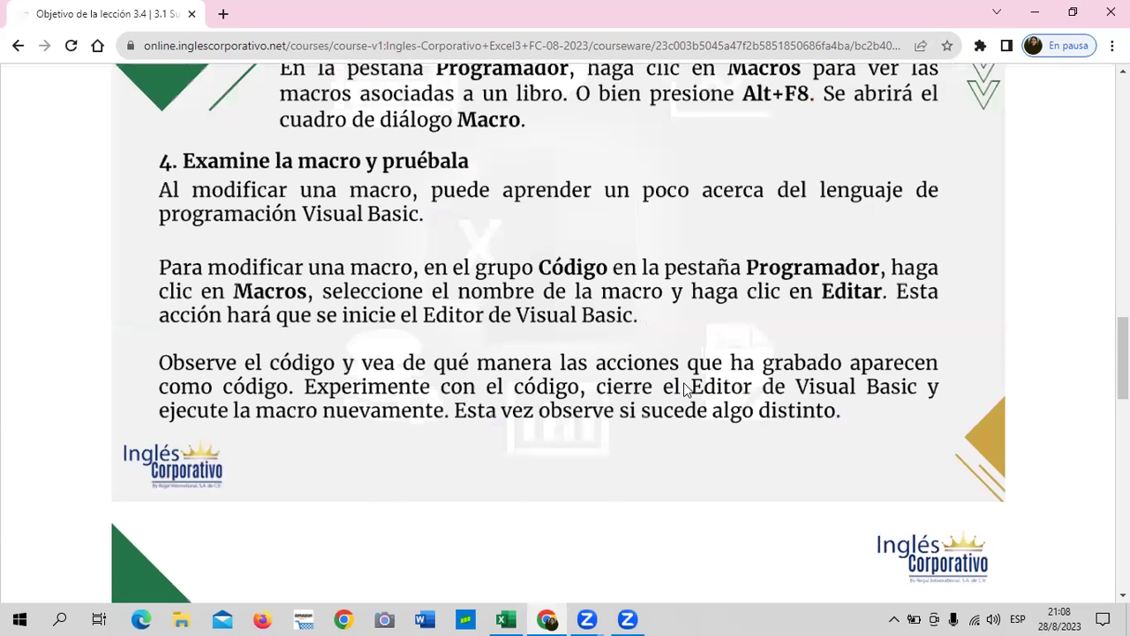
{"action": "scroll", "coordinate": [686, 388], "scroll_direction": "up", "scroll_amount": 1}
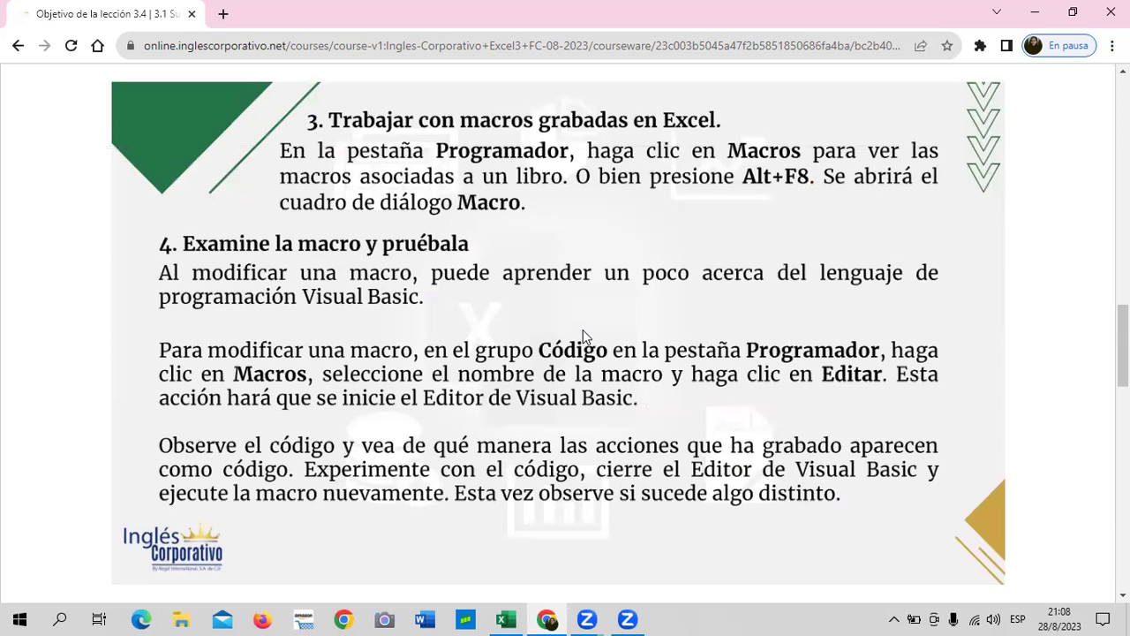
{"action": "scroll", "coordinate": [631, 301], "scroll_direction": "up", "scroll_amount": 2}
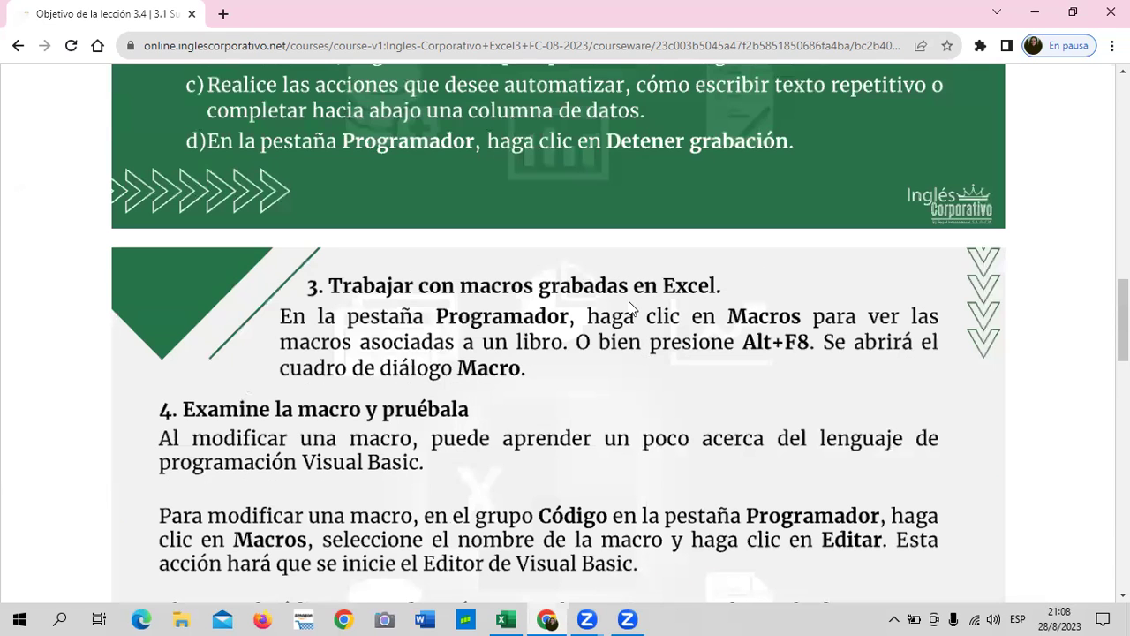
{"action": "scroll", "coordinate": [619, 311], "scroll_direction": "up", "scroll_amount": 3}
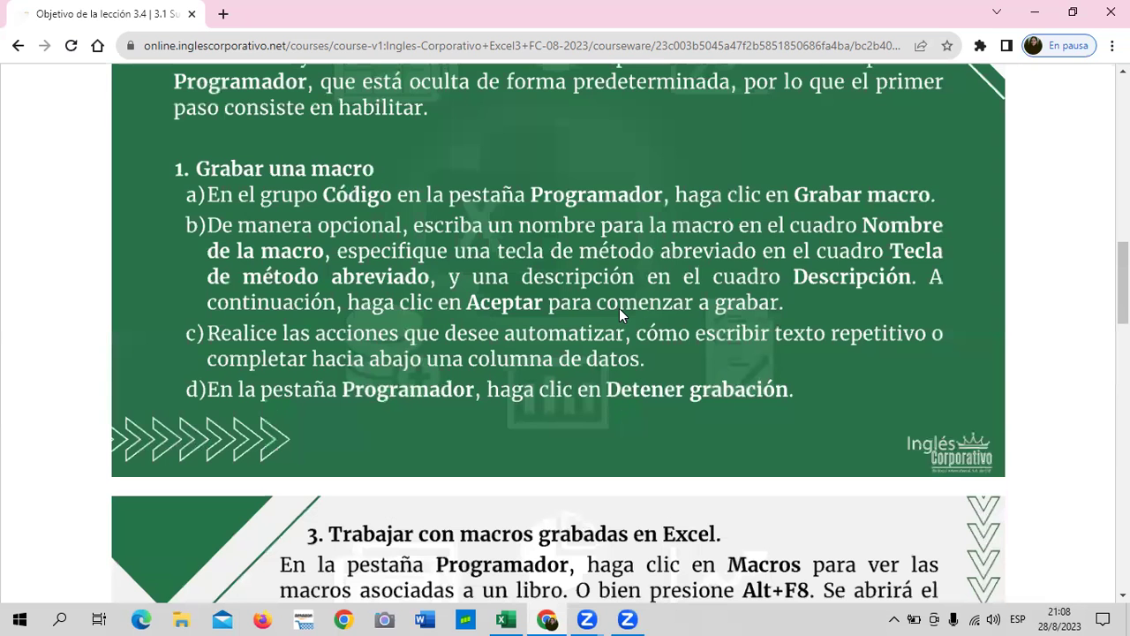
{"action": "scroll", "coordinate": [620, 310], "scroll_direction": "up", "scroll_amount": 2}
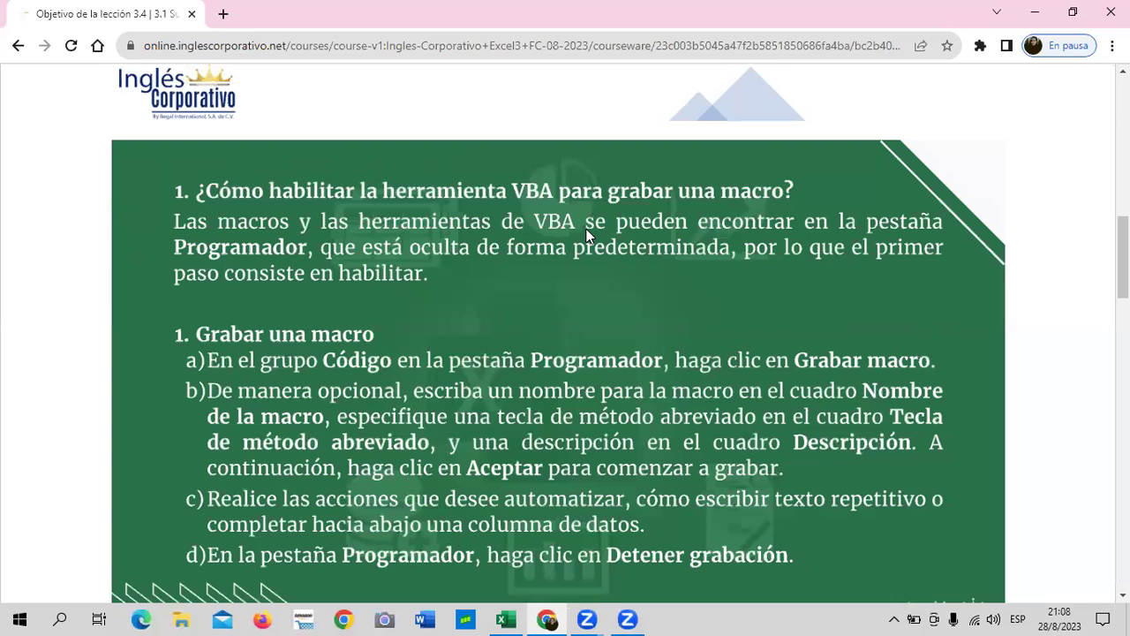
{"action": "scroll", "coordinate": [509, 274], "scroll_direction": "down", "scroll_amount": 3}
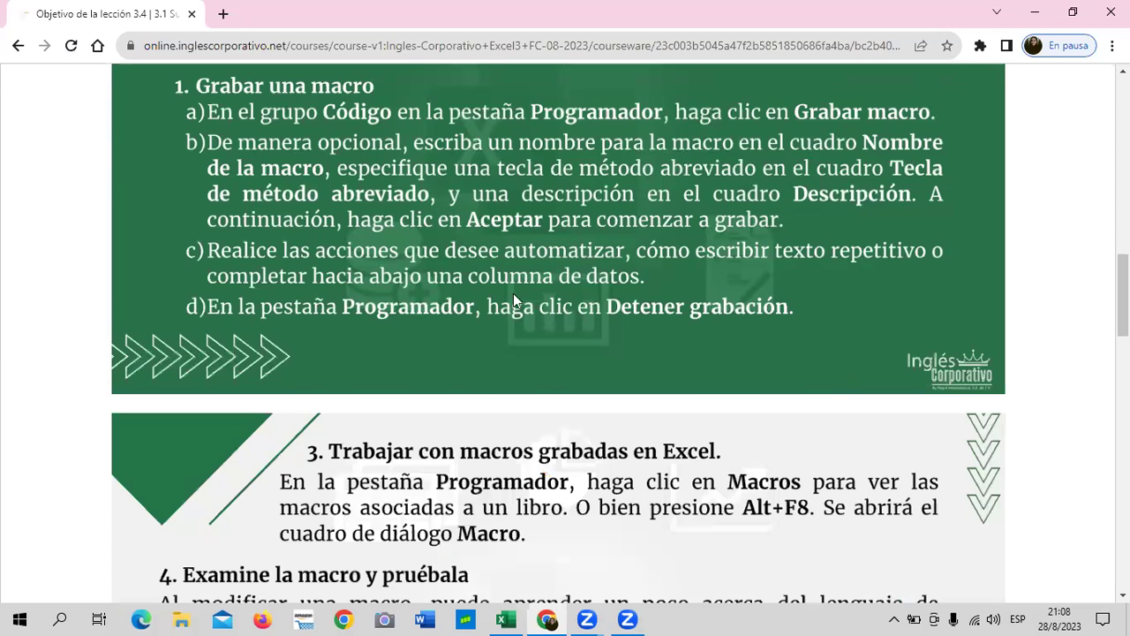
{"action": "scroll", "coordinate": [510, 300], "scroll_direction": "down", "scroll_amount": 5}
{"action": "scroll", "coordinate": [509, 311], "scroll_direction": "up", "scroll_amount": 5}
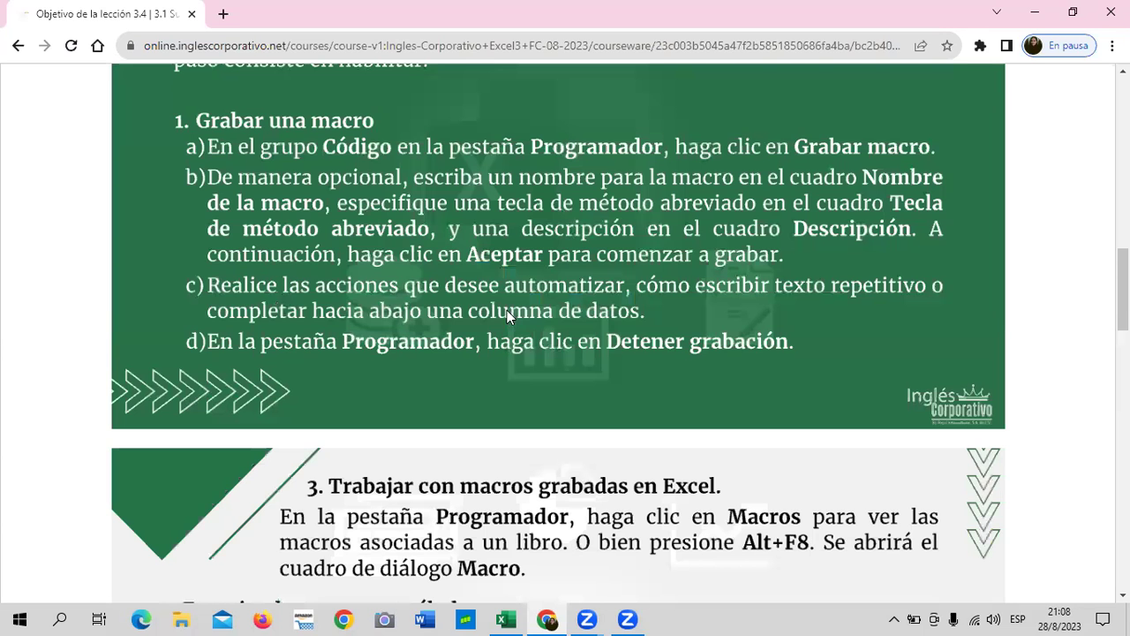
{"action": "scroll", "coordinate": [507, 306], "scroll_direction": "up", "scroll_amount": 5}
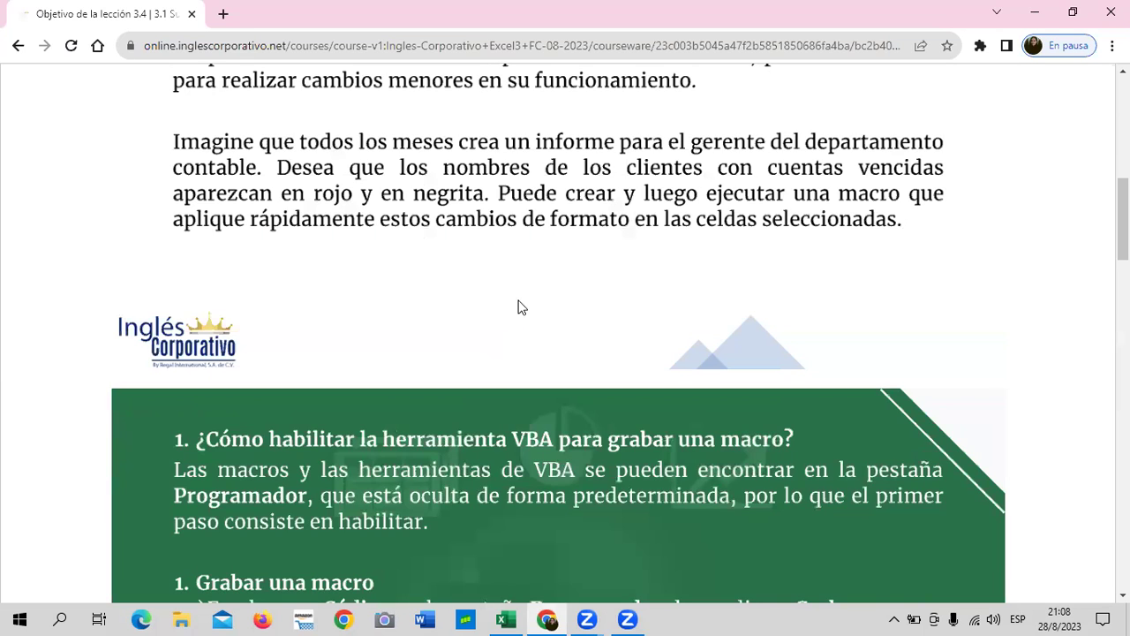
{"action": "scroll", "coordinate": [519, 306], "scroll_direction": "up", "scroll_amount": 1}
{"action": "scroll", "coordinate": [519, 305], "scroll_direction": "up", "scroll_amount": 2}
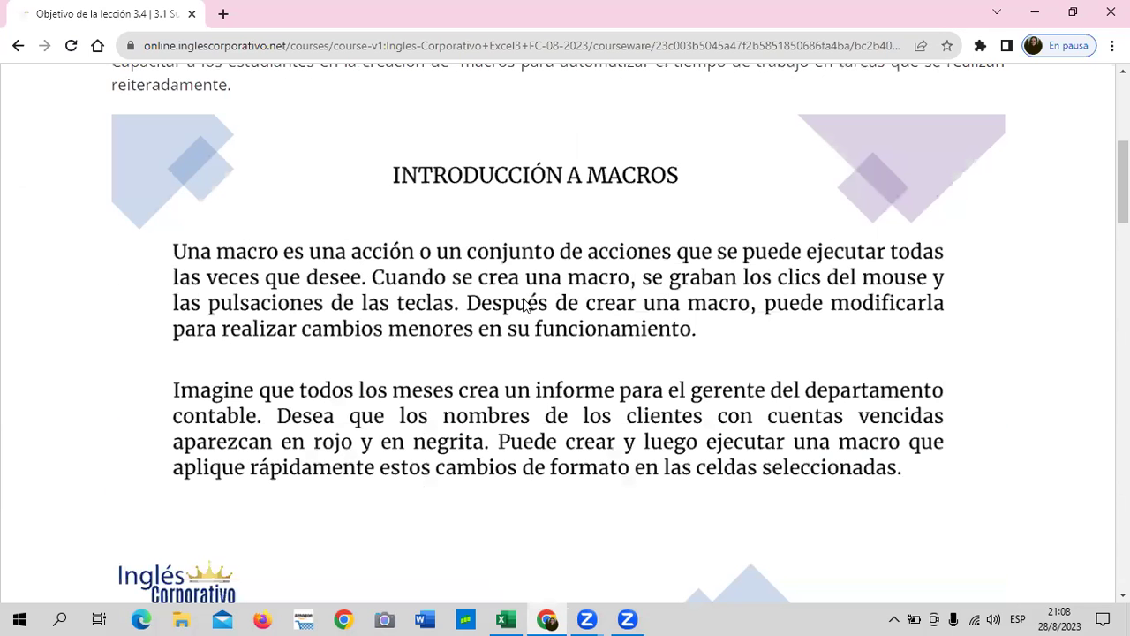
{"action": "scroll", "coordinate": [524, 304], "scroll_direction": "up", "scroll_amount": 2}
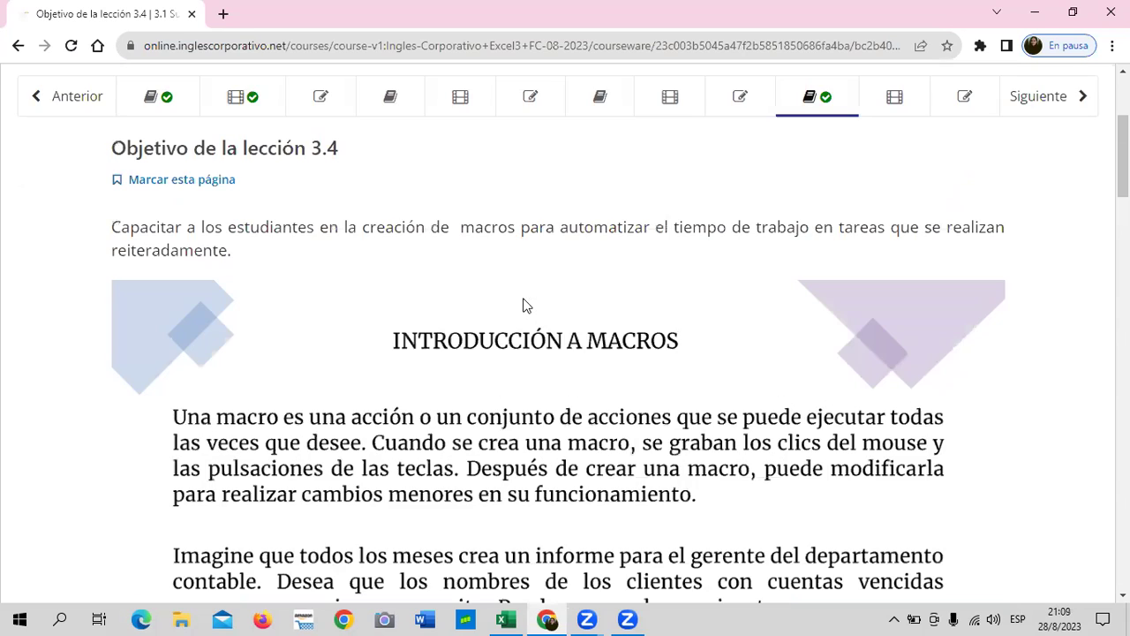
{"action": "scroll", "coordinate": [523, 305], "scroll_direction": "up", "scroll_amount": 1}
{"action": "scroll", "coordinate": [552, 361], "scroll_direction": "up", "scroll_amount": 1}
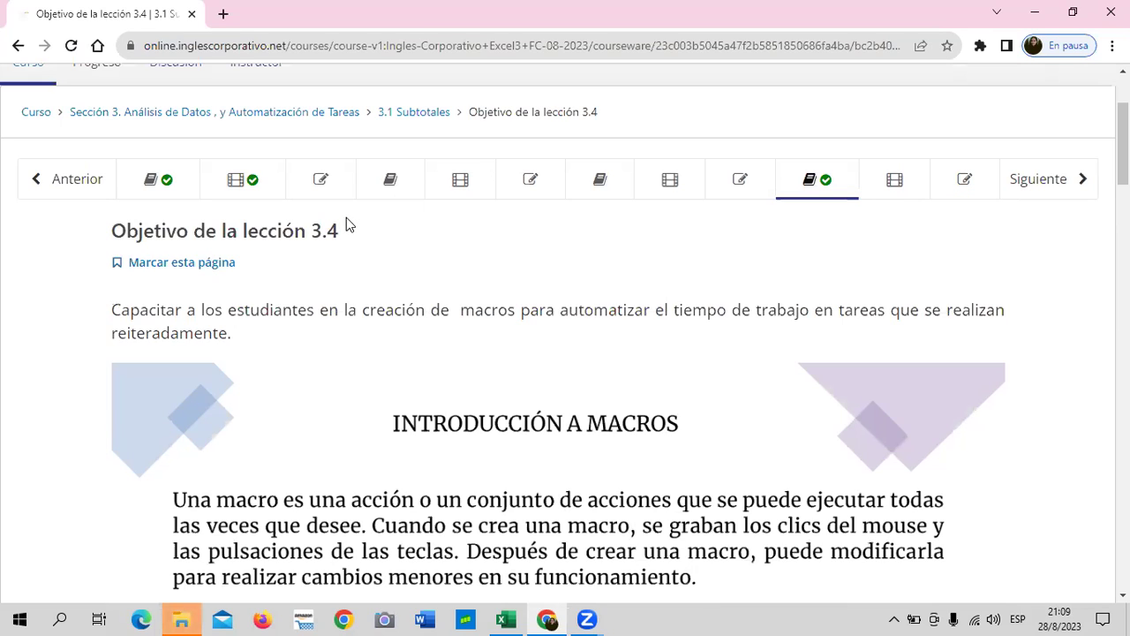
Look through the Laboratorio 9 and Laboratorio 10 quiz pages.
{"action": "left_click", "coordinate": [303, 186]}
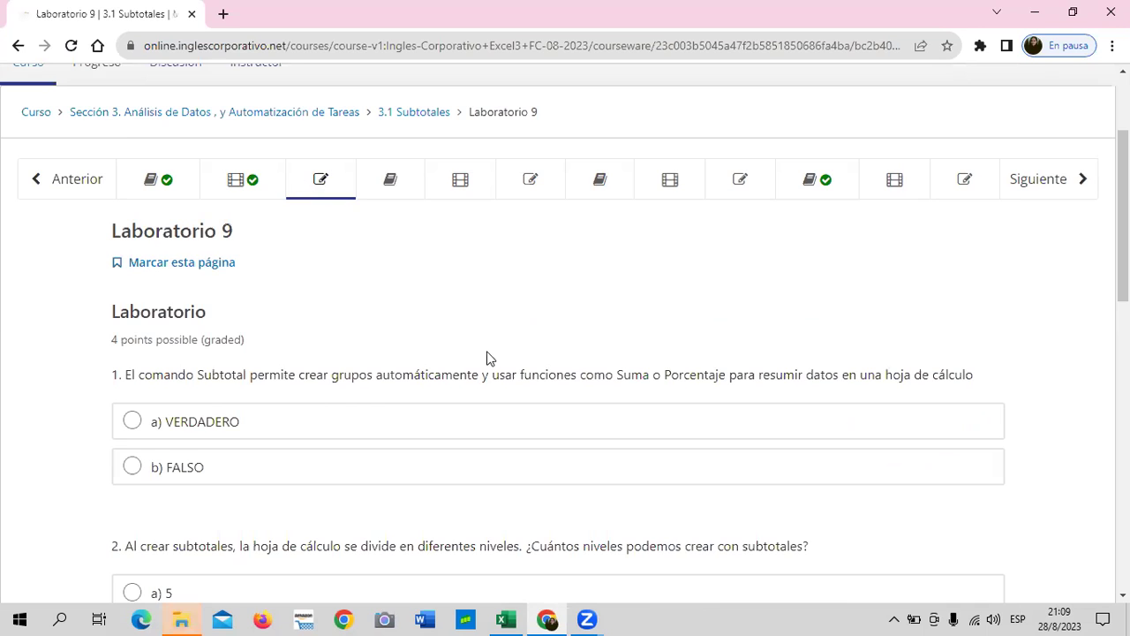
{"action": "scroll", "coordinate": [473, 367], "scroll_direction": "down", "scroll_amount": 5}
{"action": "scroll", "coordinate": [472, 369], "scroll_direction": "down", "scroll_amount": 4}
{"action": "scroll", "coordinate": [472, 368], "scroll_direction": "up", "scroll_amount": 5}
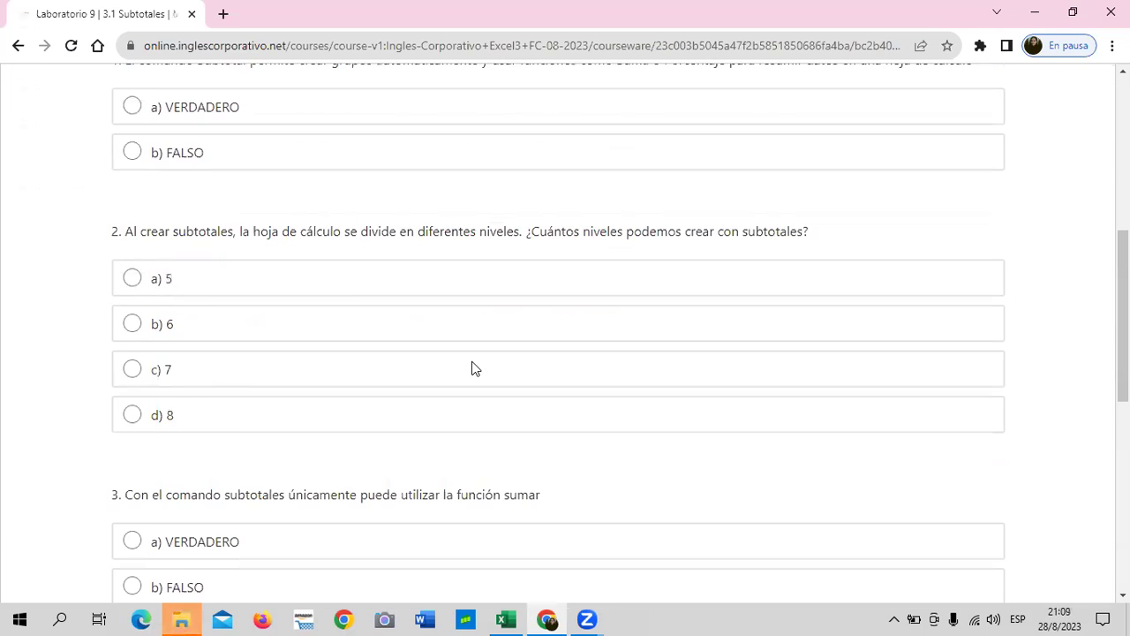
{"action": "scroll", "coordinate": [472, 368], "scroll_direction": "up", "scroll_amount": 4}
{"action": "left_click", "coordinate": [541, 265]}
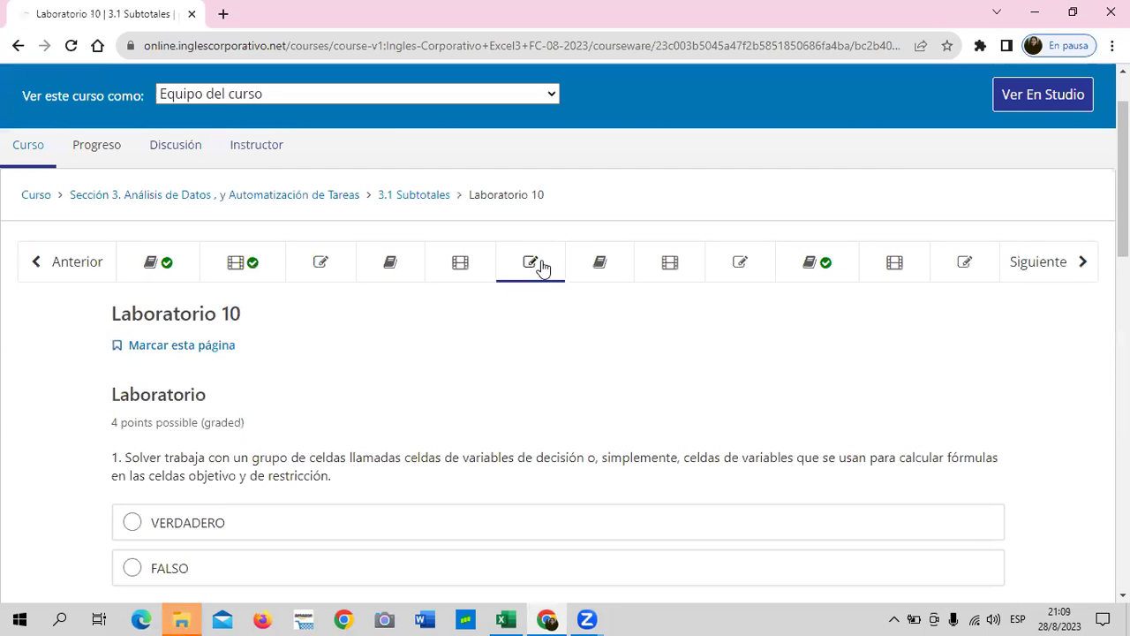
{"action": "scroll", "coordinate": [535, 285], "scroll_direction": "down", "scroll_amount": 5}
{"action": "scroll", "coordinate": [536, 287], "scroll_direction": "down", "scroll_amount": 3}
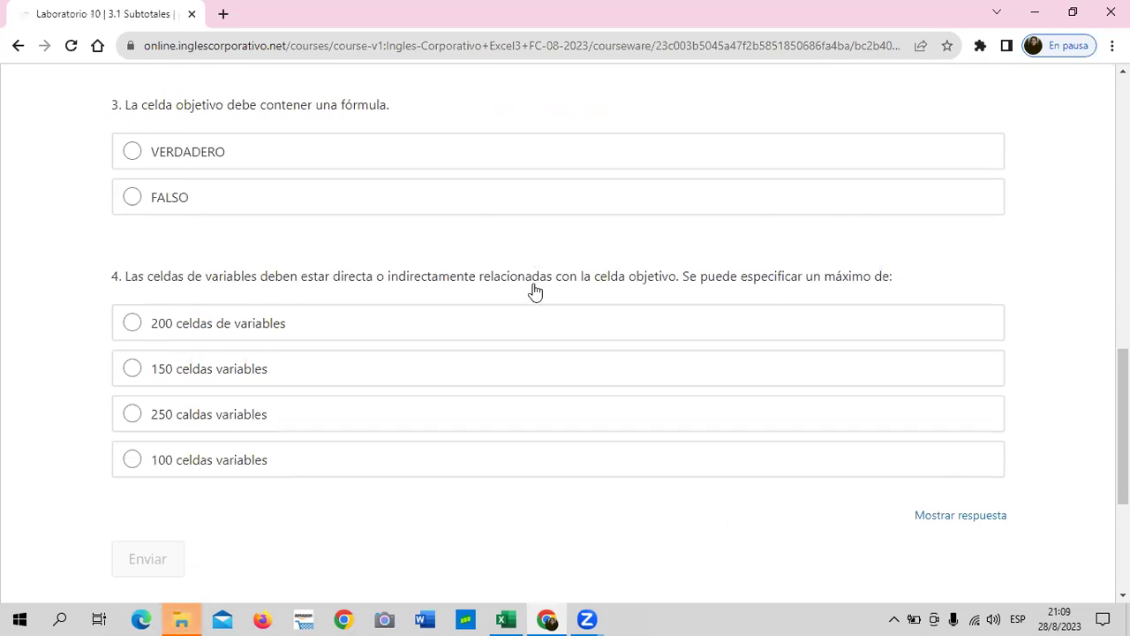
{"action": "scroll", "coordinate": [535, 289], "scroll_direction": "up", "scroll_amount": 4}
{"action": "scroll", "coordinate": [536, 291], "scroll_direction": "up", "scroll_amount": 4}
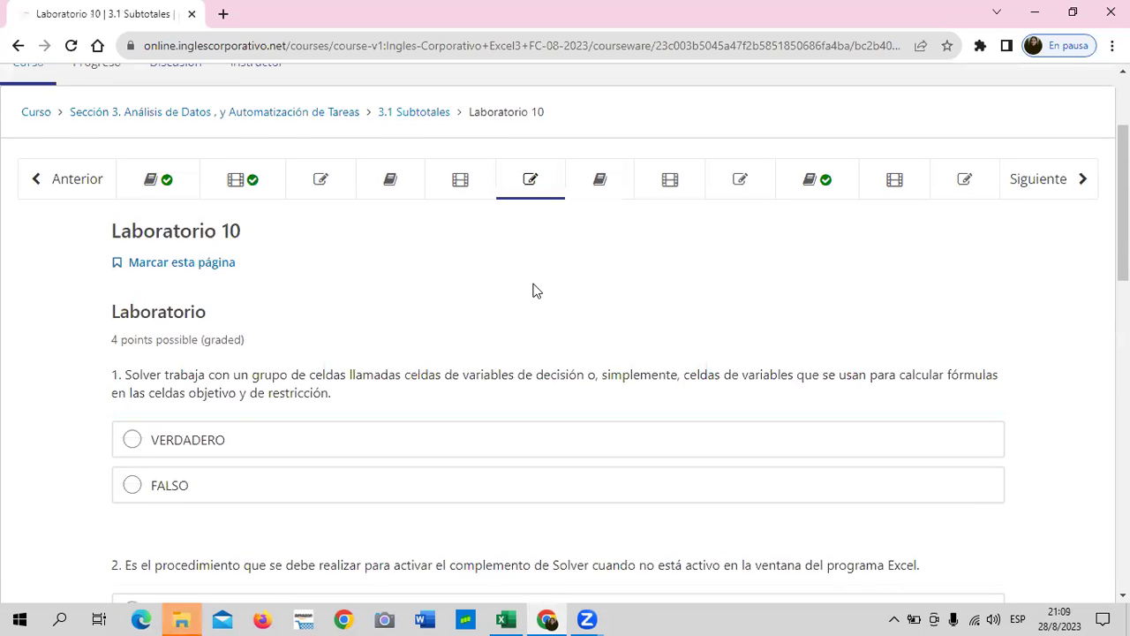
Look through the Laboratorio 11 quiz, then the 4-point Laboratorio 12 macros quiz.
{"action": "left_click", "coordinate": [747, 185]}
{"action": "scroll", "coordinate": [732, 220], "scroll_direction": "down", "scroll_amount": 2}
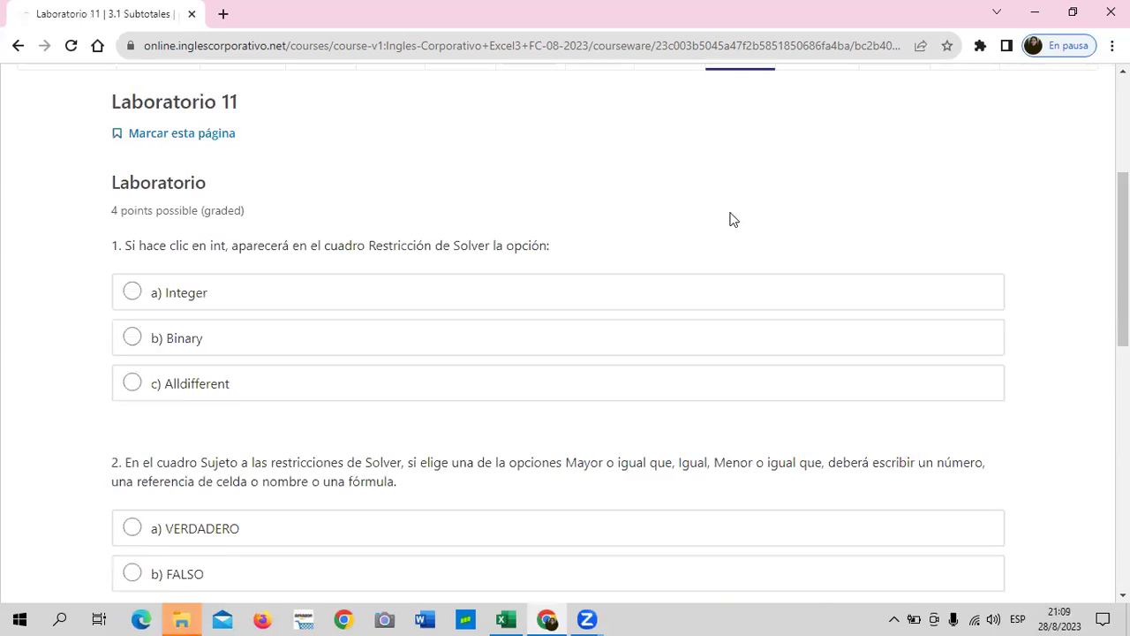
{"action": "scroll", "coordinate": [732, 234], "scroll_direction": "down", "scroll_amount": 6}
{"action": "scroll", "coordinate": [732, 238], "scroll_direction": "up", "scroll_amount": 3}
{"action": "scroll", "coordinate": [729, 254], "scroll_direction": "up", "scroll_amount": 5}
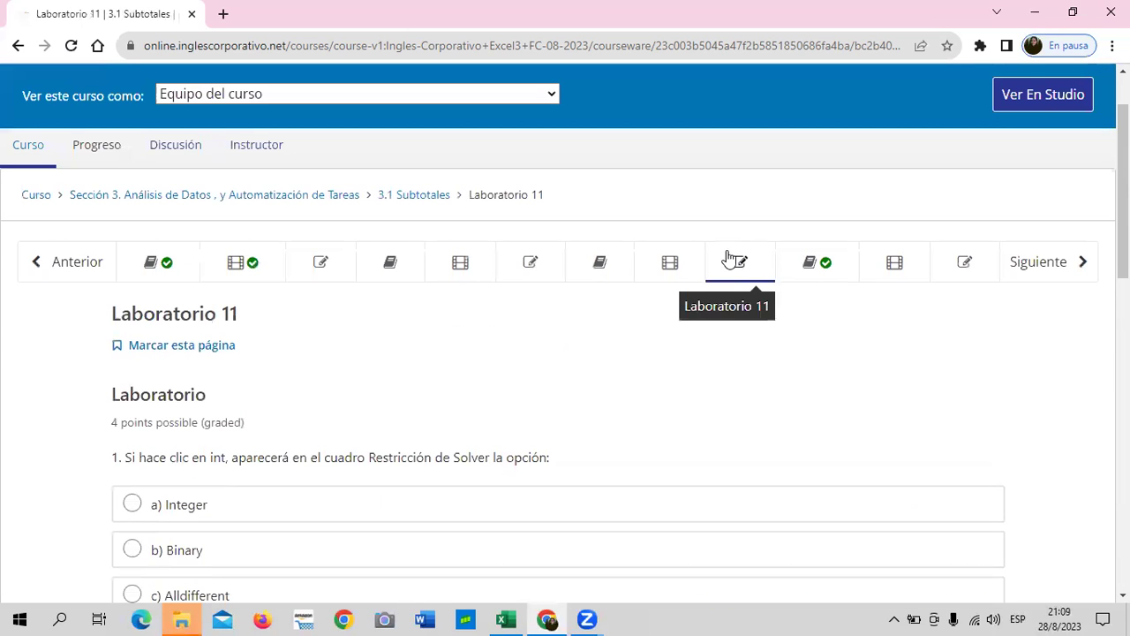
{"action": "left_click", "coordinate": [952, 270]}
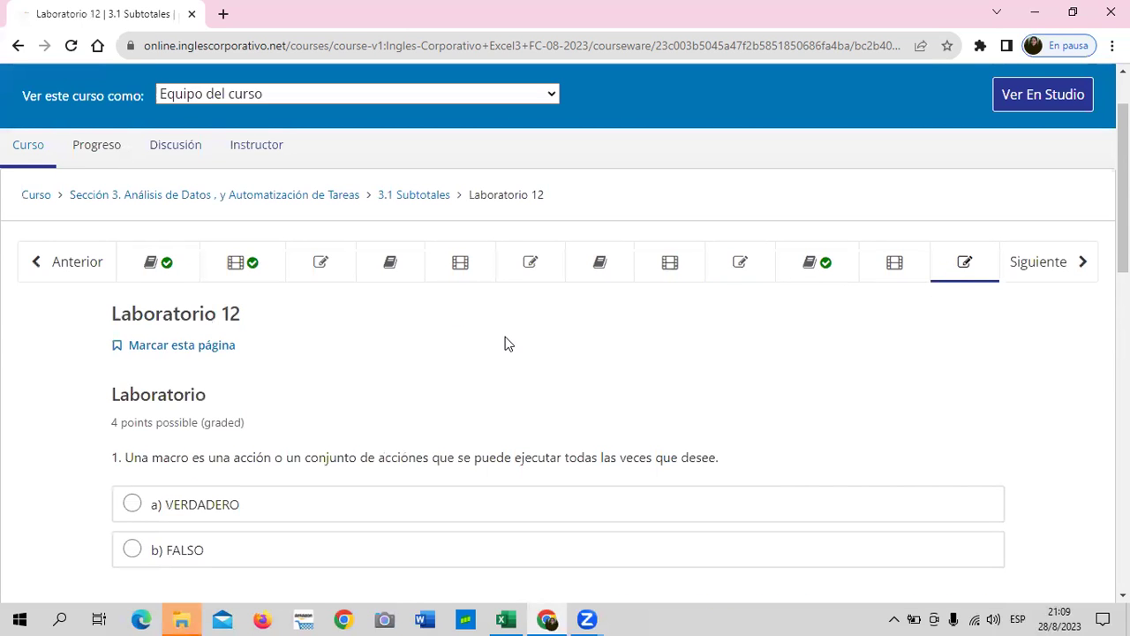
{"action": "scroll", "coordinate": [505, 340], "scroll_direction": "down", "scroll_amount": 5}
{"action": "scroll", "coordinate": [506, 338], "scroll_direction": "down", "scroll_amount": 4}
{"action": "scroll", "coordinate": [507, 336], "scroll_direction": "down", "scroll_amount": 3}
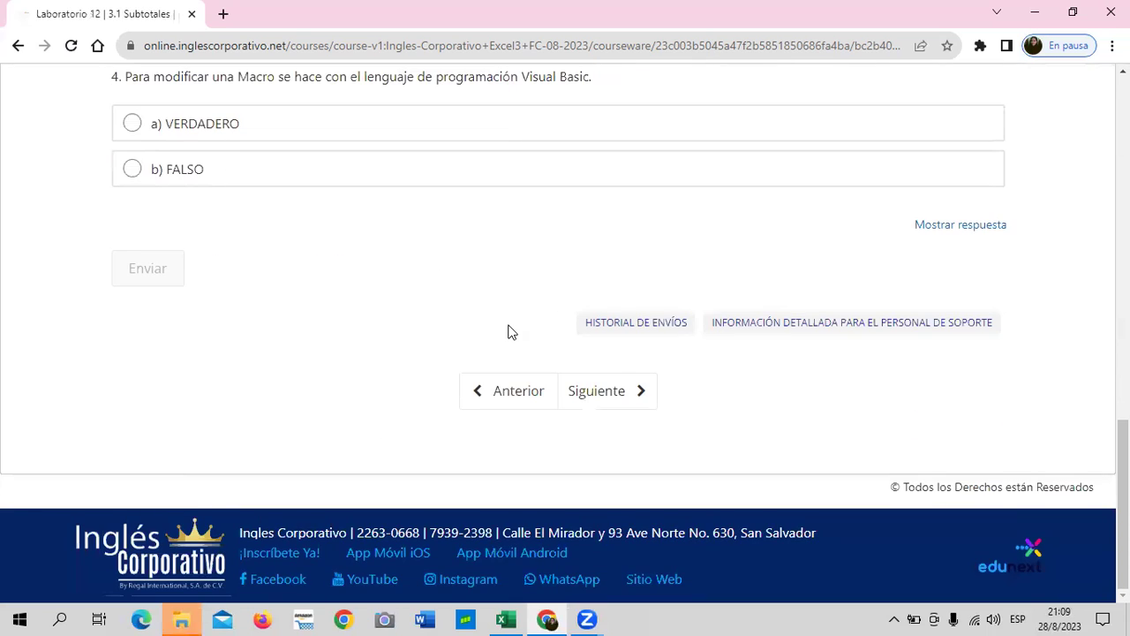
{"action": "scroll", "coordinate": [509, 330], "scroll_direction": "up", "scroll_amount": 2}
{"action": "scroll", "coordinate": [152, 281], "scroll_direction": "up", "scroll_amount": 1}
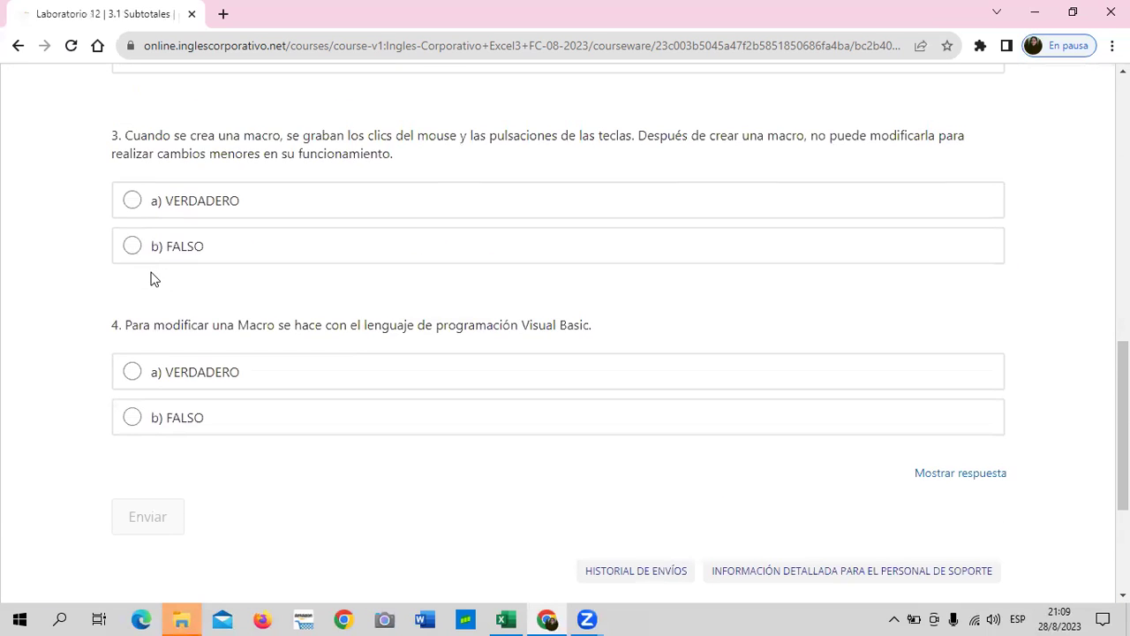
{"action": "scroll", "coordinate": [152, 281], "scroll_direction": "up", "scroll_amount": 3}
{"action": "scroll", "coordinate": [354, 305], "scroll_direction": "up", "scroll_amount": 5}
{"action": "scroll", "coordinate": [395, 327], "scroll_direction": "up", "scroll_amount": 2}
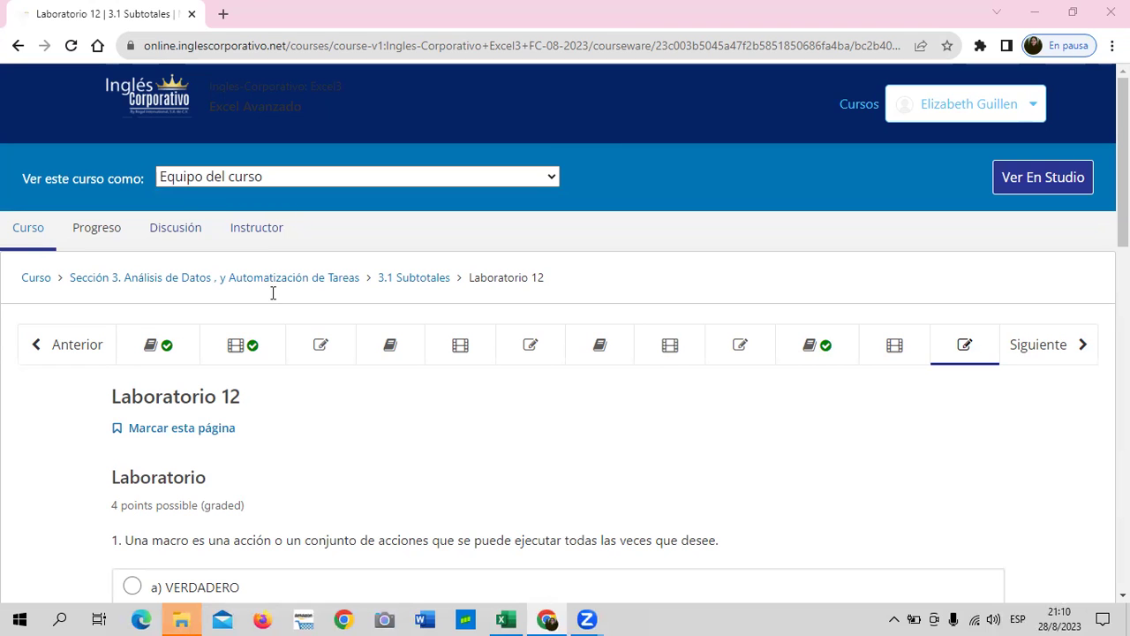
Go back to Objetivo de la lección 3.1 and bring Subtotal steps 1–3 into view.
{"action": "left_click", "coordinate": [183, 345]}
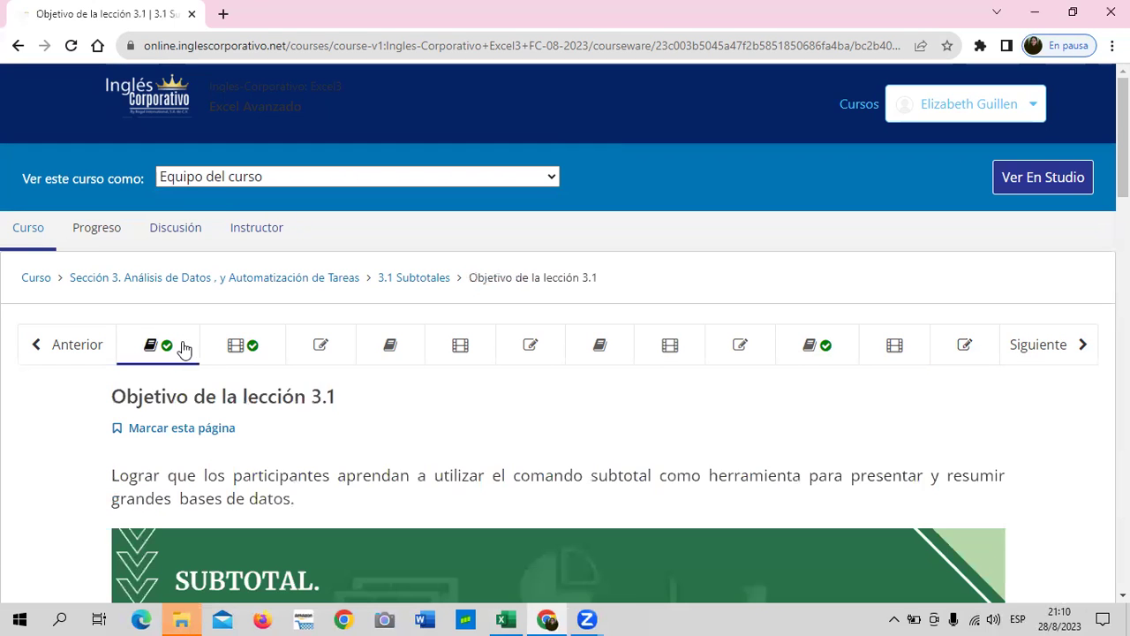
{"action": "scroll", "coordinate": [297, 330], "scroll_direction": "down", "scroll_amount": 3}
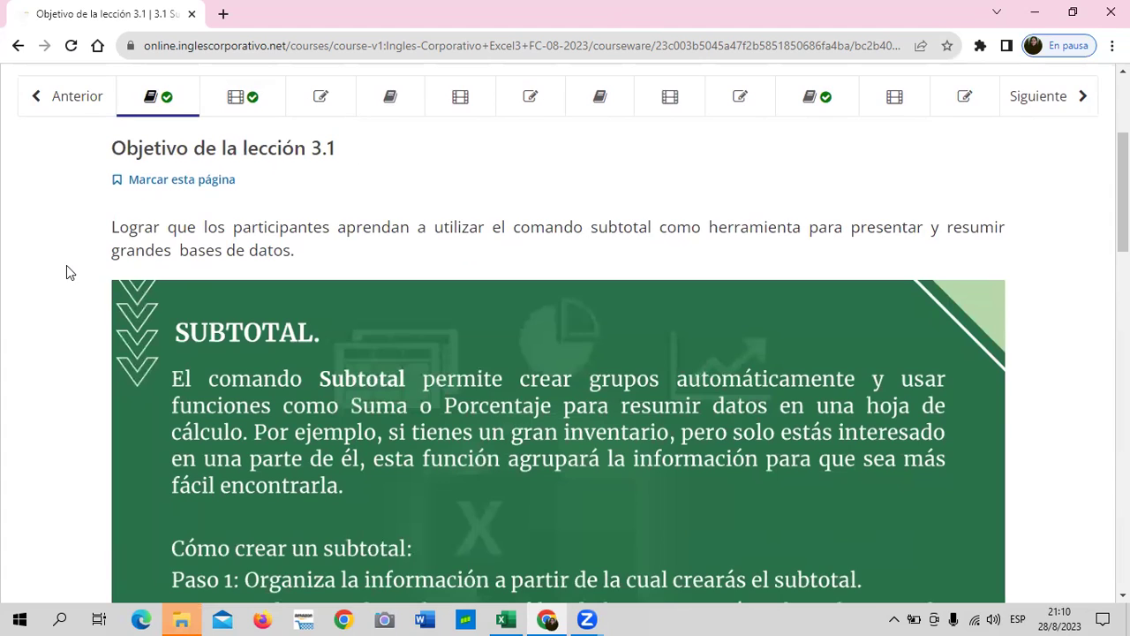
{"action": "scroll", "coordinate": [67, 264], "scroll_direction": "up", "scroll_amount": 1}
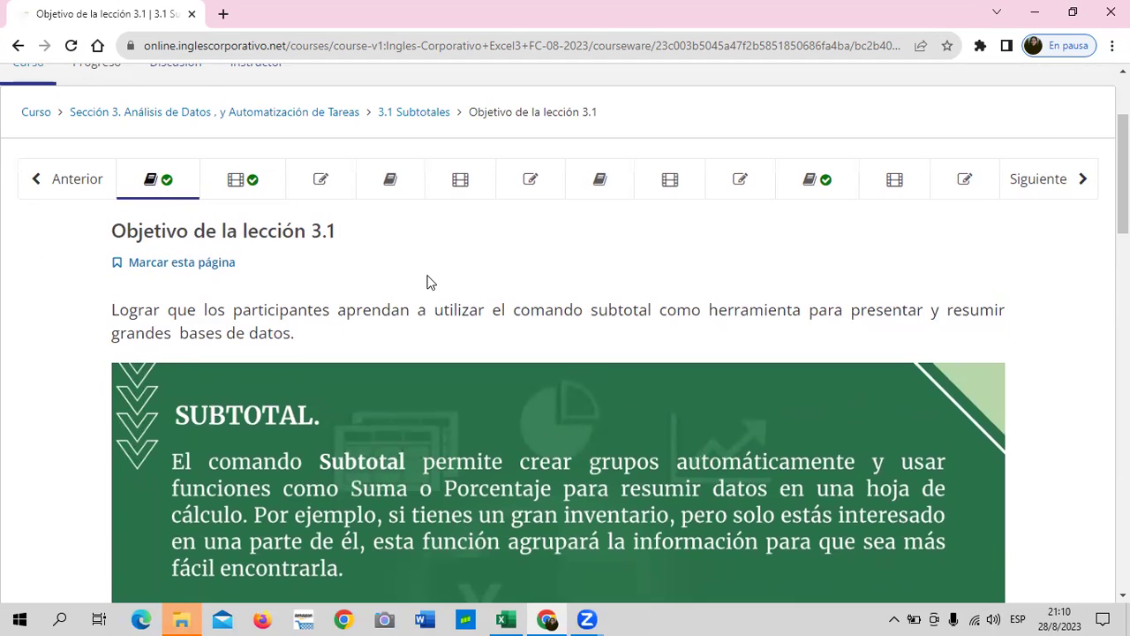
{"action": "scroll", "coordinate": [427, 281], "scroll_direction": "down", "scroll_amount": 2}
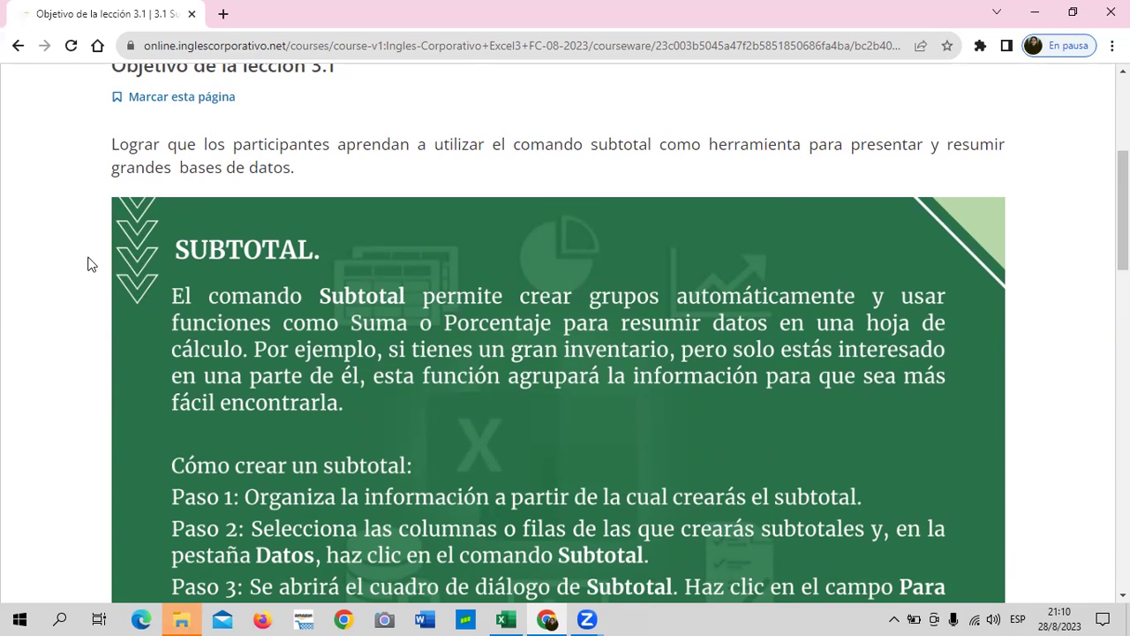
{"action": "scroll", "coordinate": [645, 482], "scroll_direction": "down", "scroll_amount": 2}
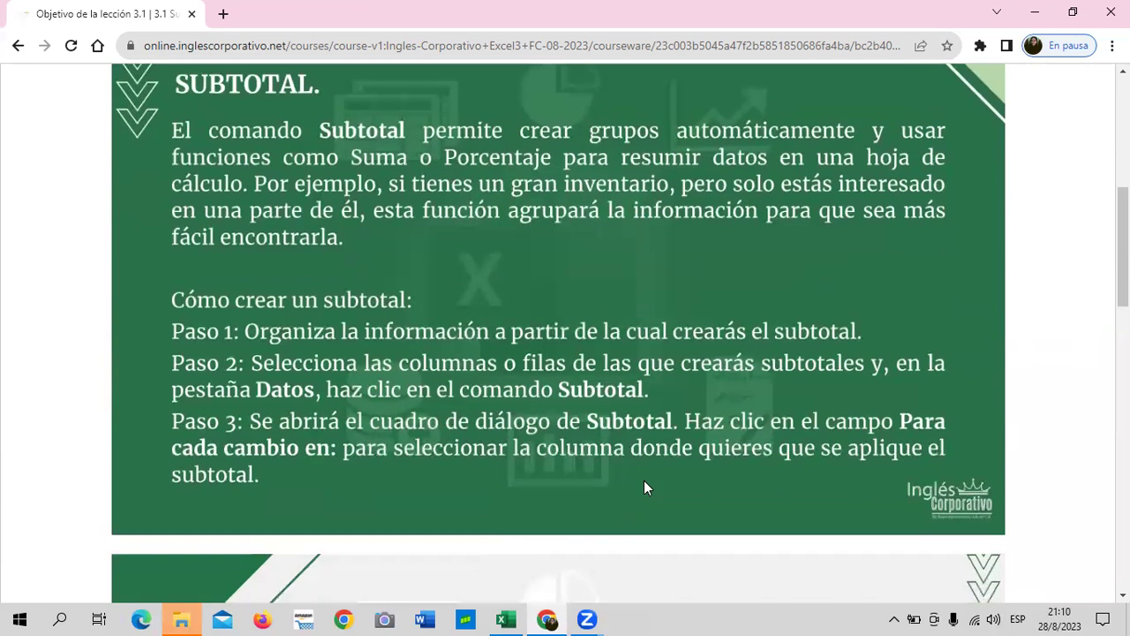
{"action": "scroll", "coordinate": [643, 480], "scroll_direction": "down", "scroll_amount": 1}
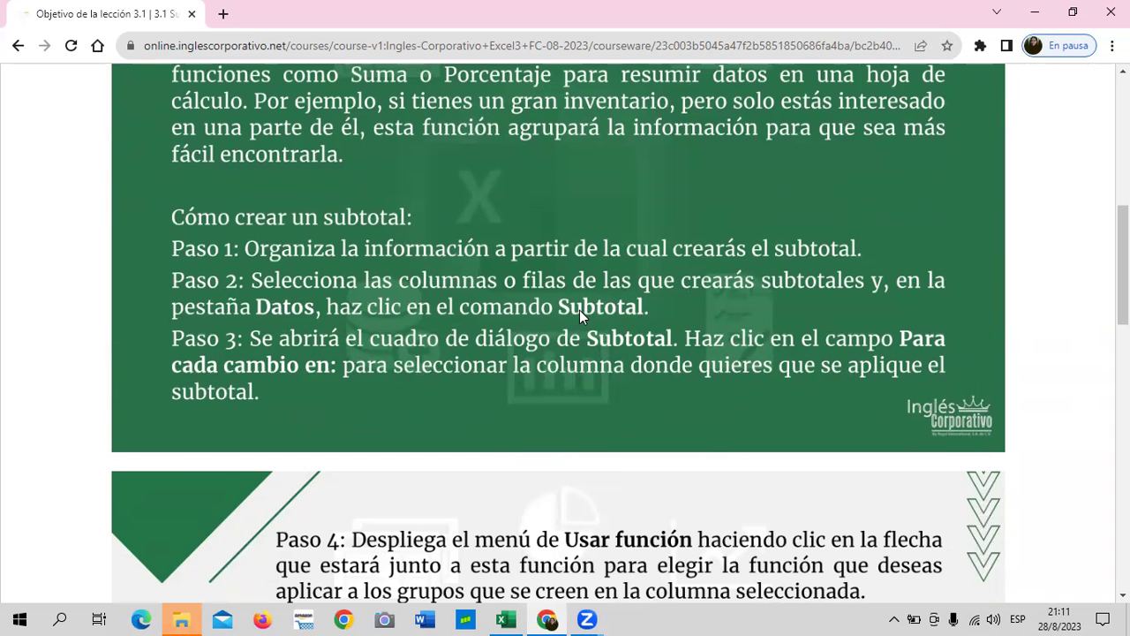
Scroll down to Paso 4–6 and the sports sales table grouped by subtotal levels.
{"action": "scroll", "coordinate": [613, 321], "scroll_direction": "down", "scroll_amount": 1}
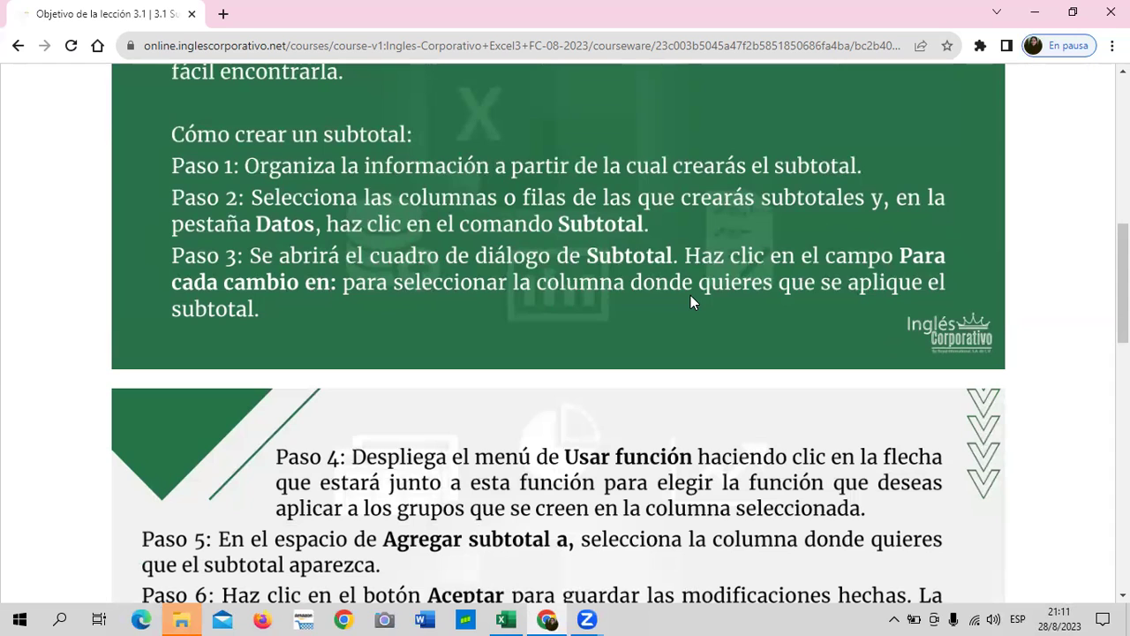
{"action": "scroll", "coordinate": [691, 295], "scroll_direction": "down", "scroll_amount": 3}
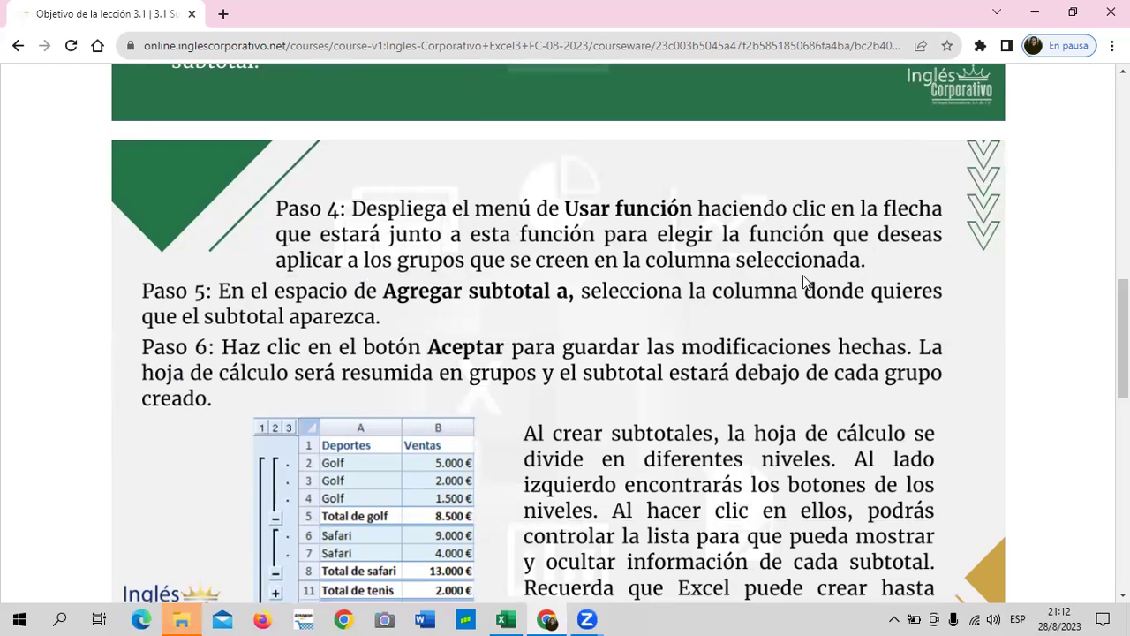
Read on to step 6's note that Excel subtotals can create up to eight levels.
{"action": "scroll", "coordinate": [806, 282], "scroll_direction": "down", "scroll_amount": 1}
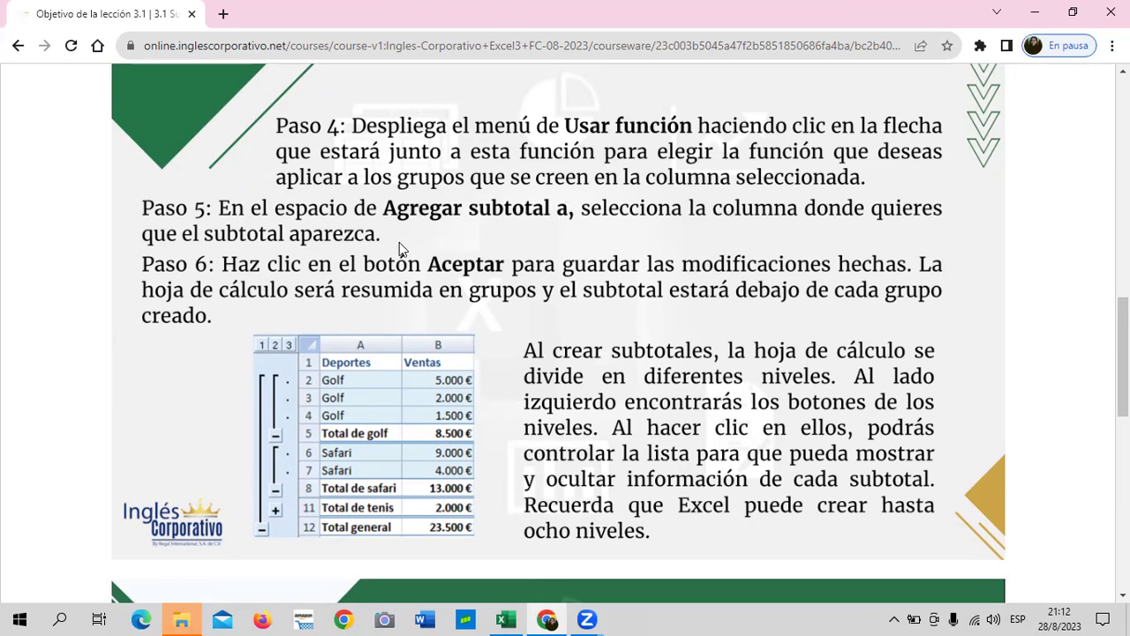
{"action": "scroll", "coordinate": [477, 360], "scroll_direction": "down", "scroll_amount": 1}
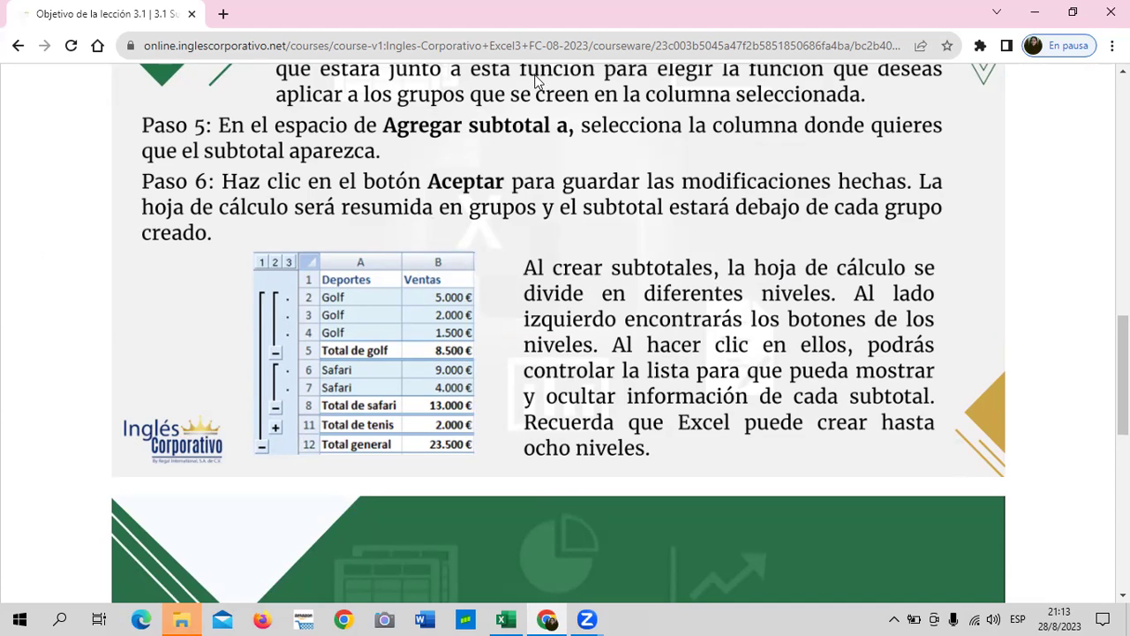
{"action": "scroll", "coordinate": [349, 274], "scroll_direction": "down", "scroll_amount": 2}
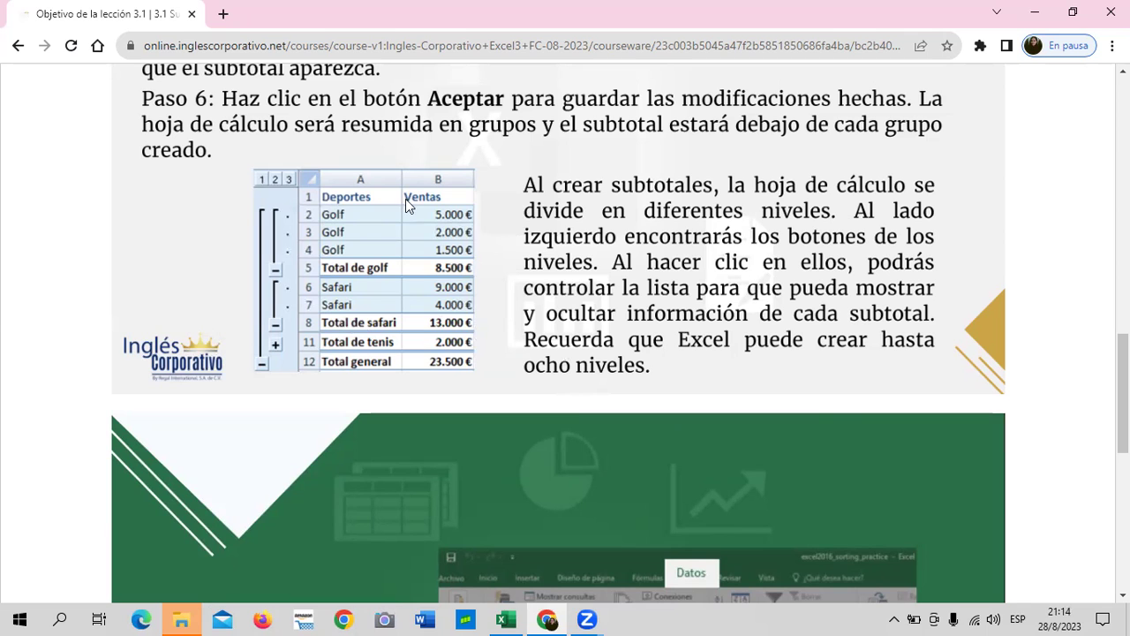
Scroll to the Datos tab image at the end of lesson 3.1 and choose Siguiente.
{"action": "scroll", "coordinate": [405, 202], "scroll_direction": "down", "scroll_amount": 3}
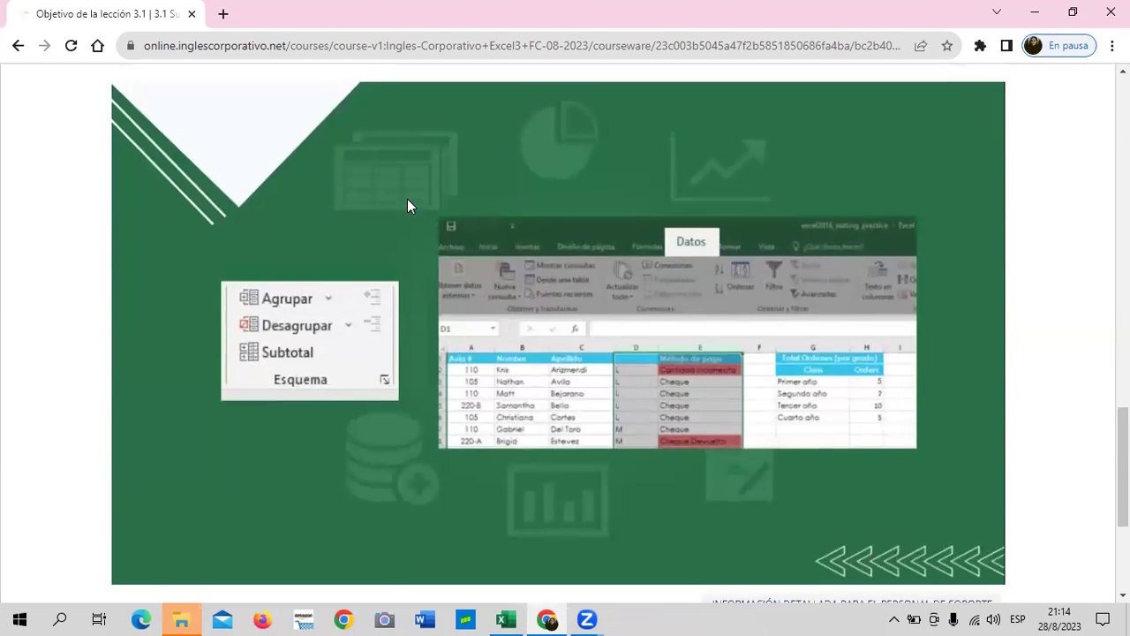
{"action": "scroll", "coordinate": [407, 198], "scroll_direction": "down", "scroll_amount": 2}
{"action": "scroll", "coordinate": [405, 199], "scroll_direction": "up", "scroll_amount": 1}
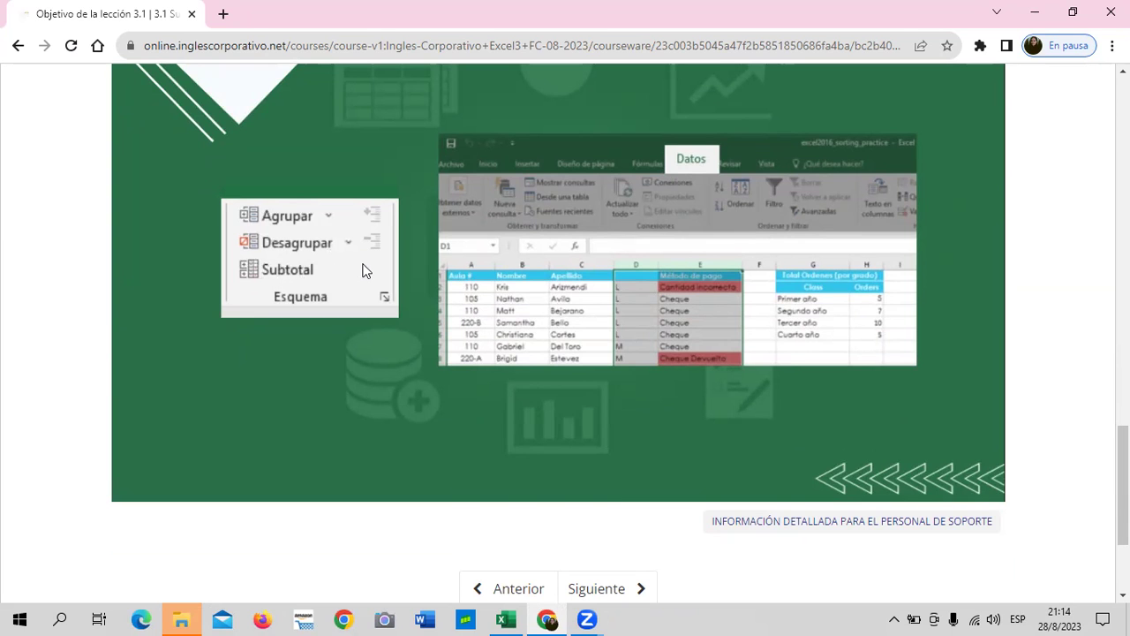
{"action": "scroll", "coordinate": [539, 381], "scroll_direction": "down", "scroll_amount": 3}
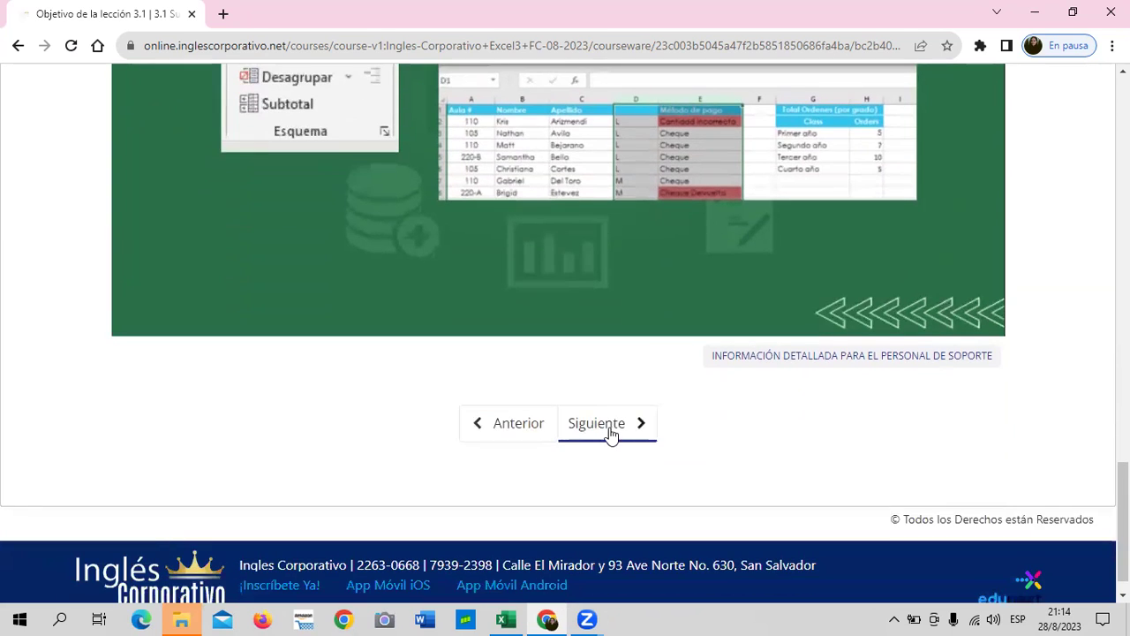
{"action": "left_click", "coordinate": [609, 433]}
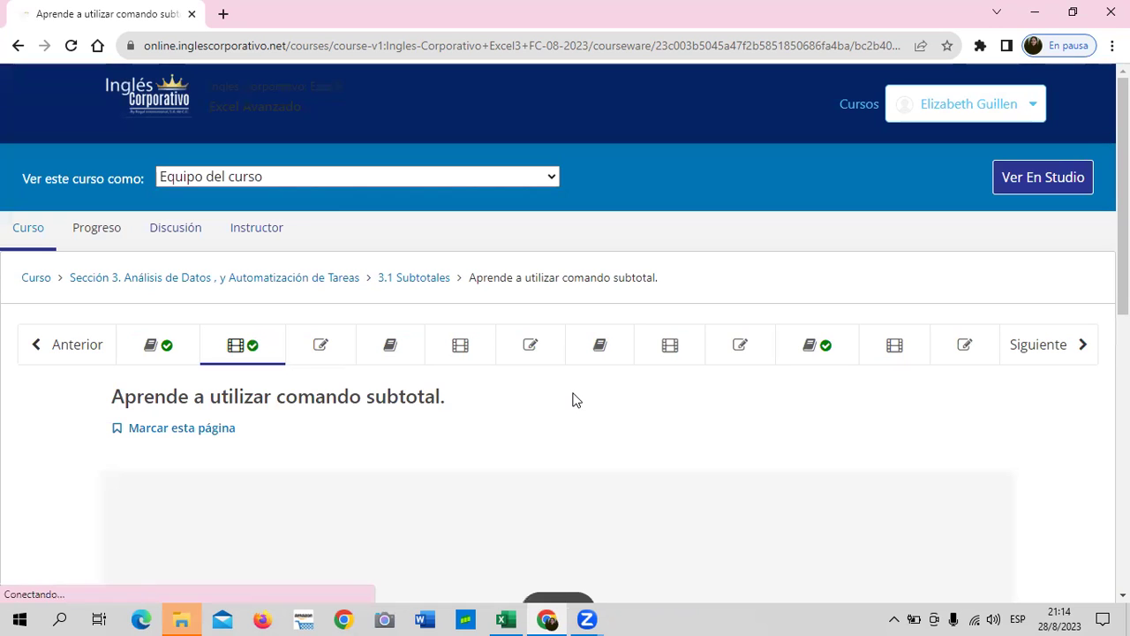
Bring the 6:55 'Aprende a utilizar comando subtotal' YouTube video into view.
{"action": "scroll", "coordinate": [691, 353], "scroll_direction": "down", "scroll_amount": 2}
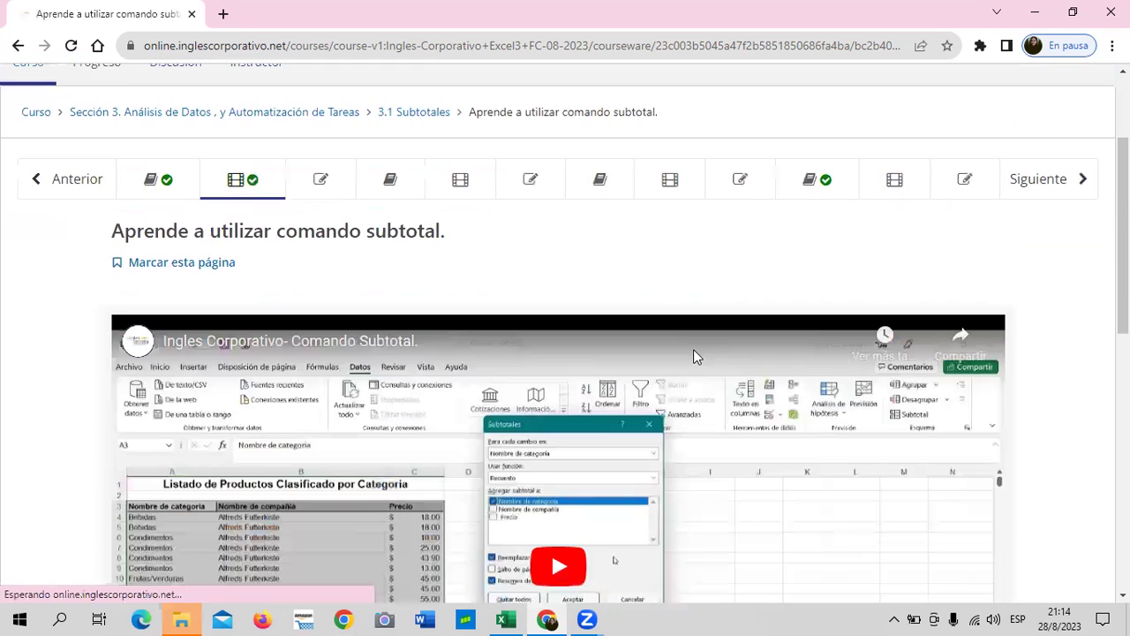
{"action": "scroll", "coordinate": [667, 364], "scroll_direction": "down", "scroll_amount": 2}
{"action": "scroll", "coordinate": [600, 361], "scroll_direction": "down", "scroll_amount": 3}
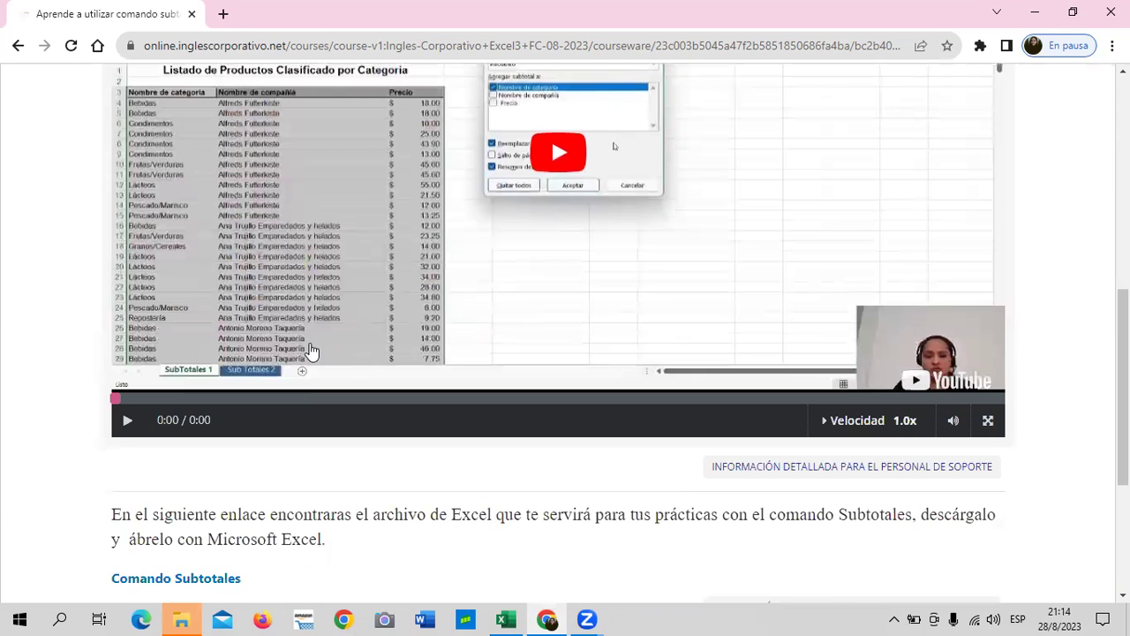
{"action": "scroll", "coordinate": [530, 221], "scroll_direction": "up", "scroll_amount": 2}
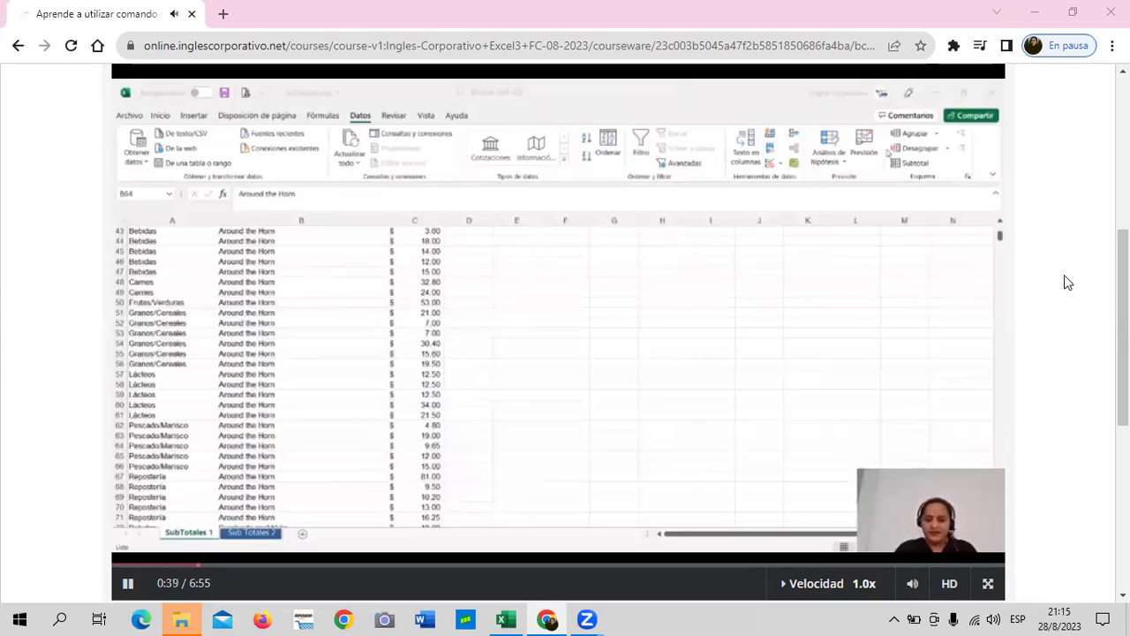
Pause and resume the Comando Subtotal video, watching it through to its end screen.
{"action": "left_click", "coordinate": [989, 270]}
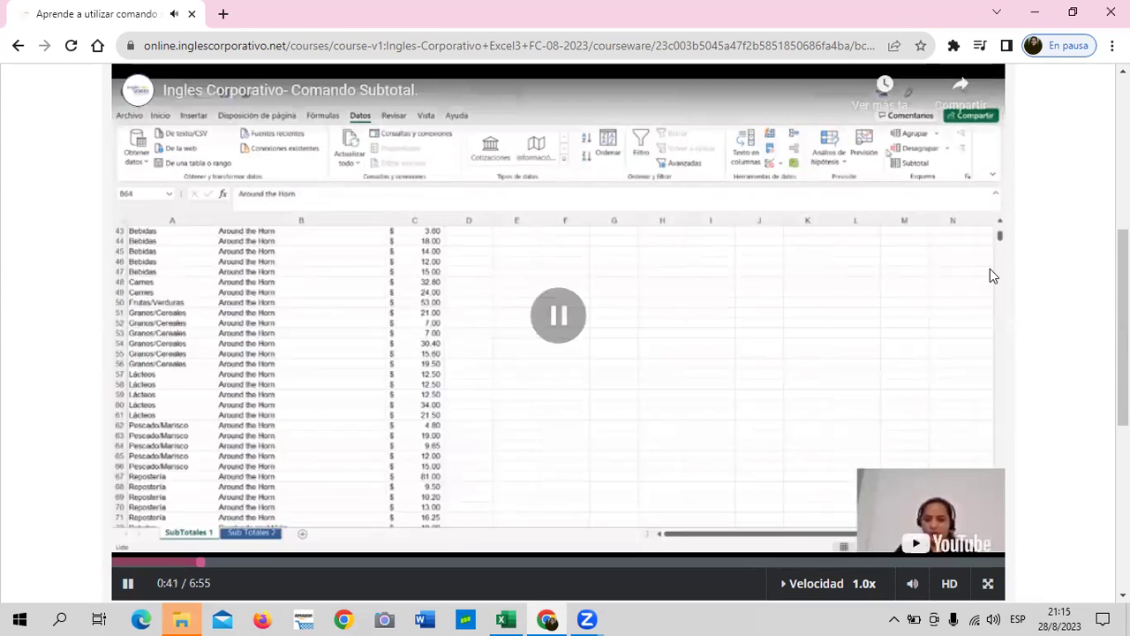
{"action": "left_click", "coordinate": [990, 270]}
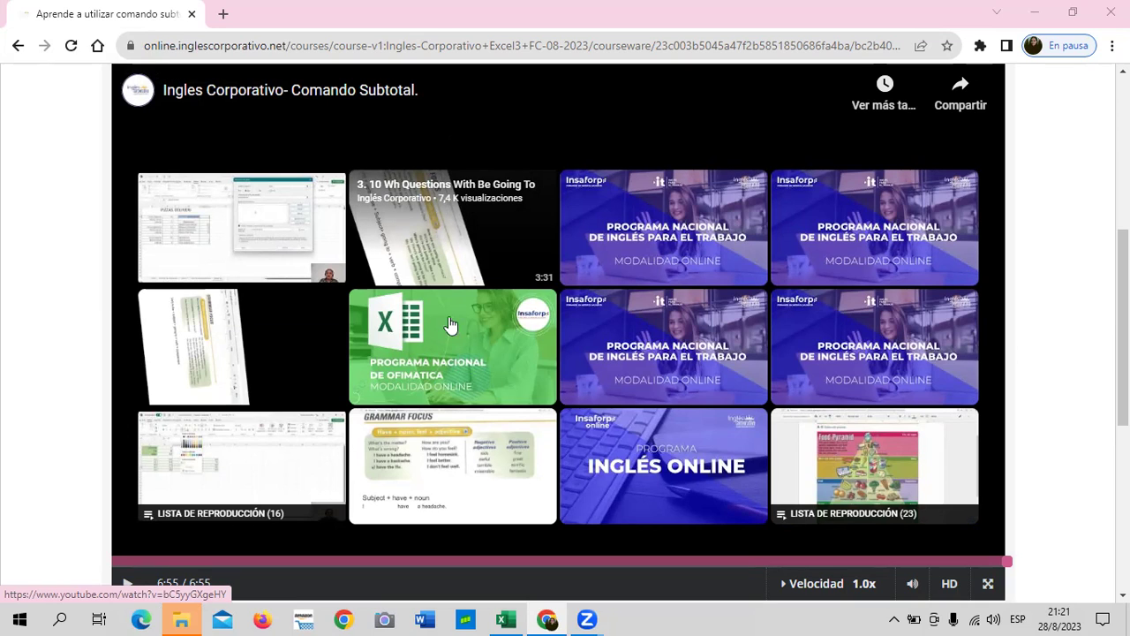
Bring the SubTotales workbook forward and check the extent of the SubTotales 1 category data.
{"action": "mouse_move", "coordinate": [507, 619]}
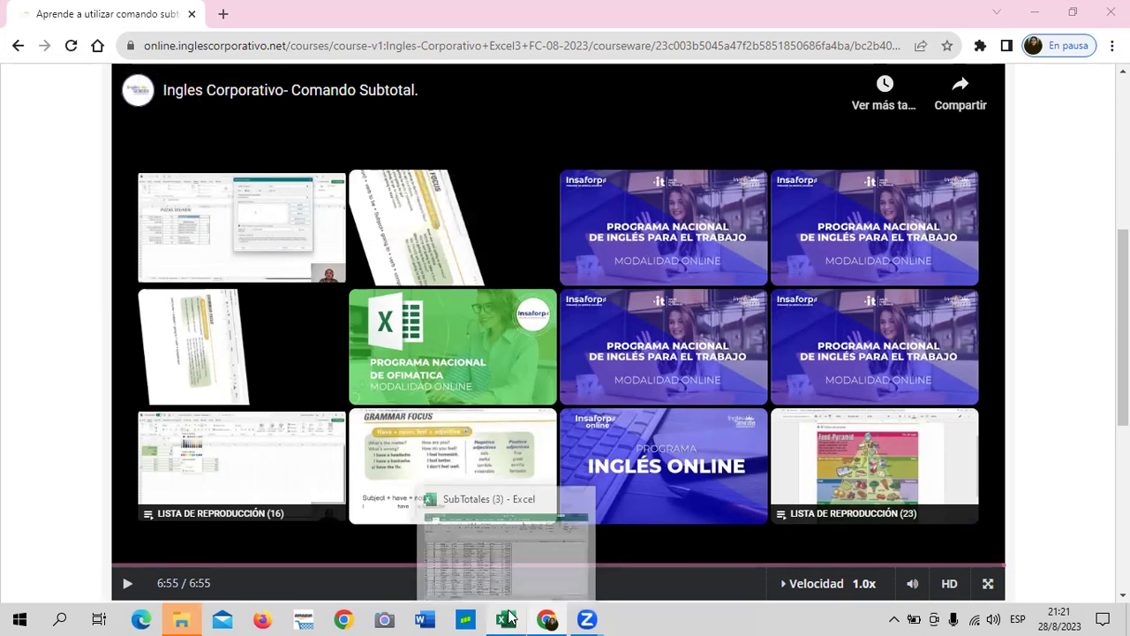
{"action": "left_click", "coordinate": [499, 569]}
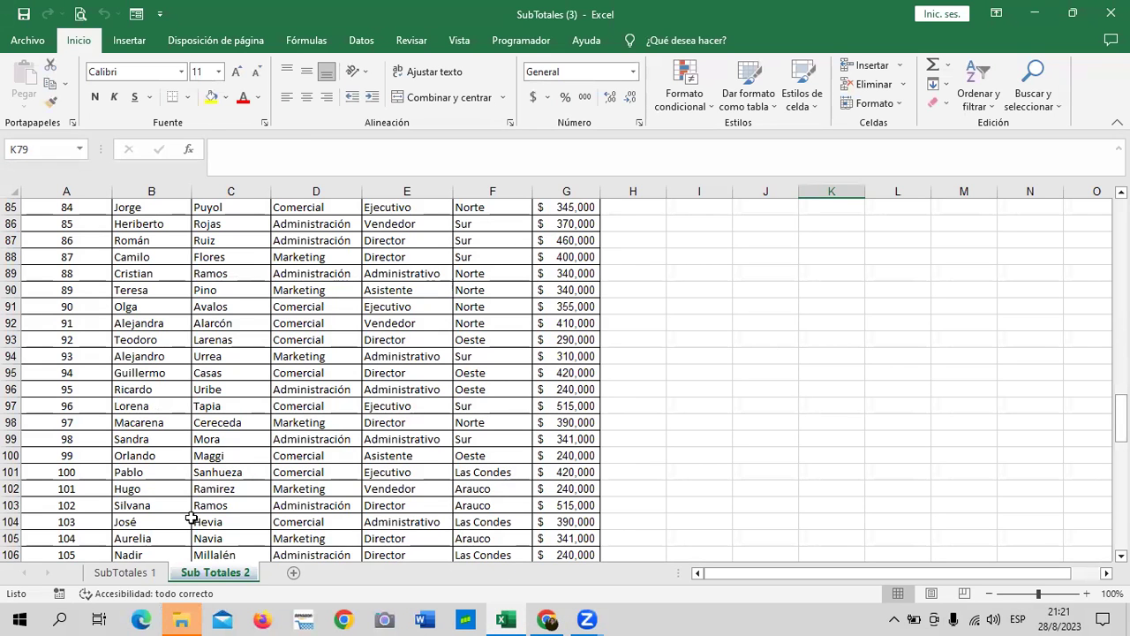
{"action": "left_click", "coordinate": [125, 572]}
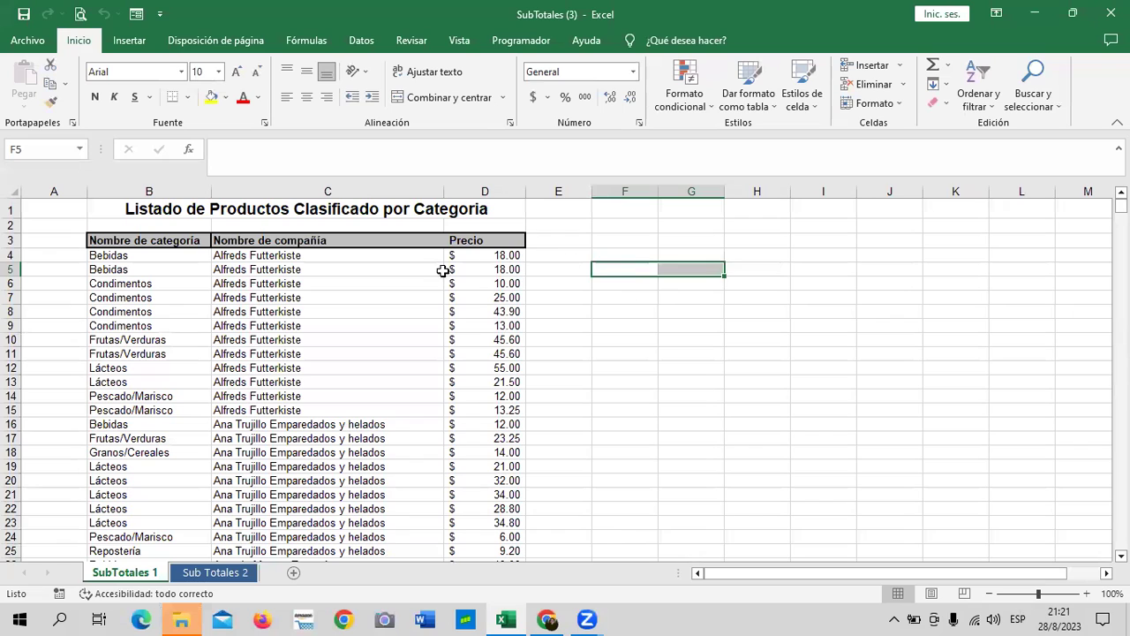
{"action": "left_click", "coordinate": [587, 242]}
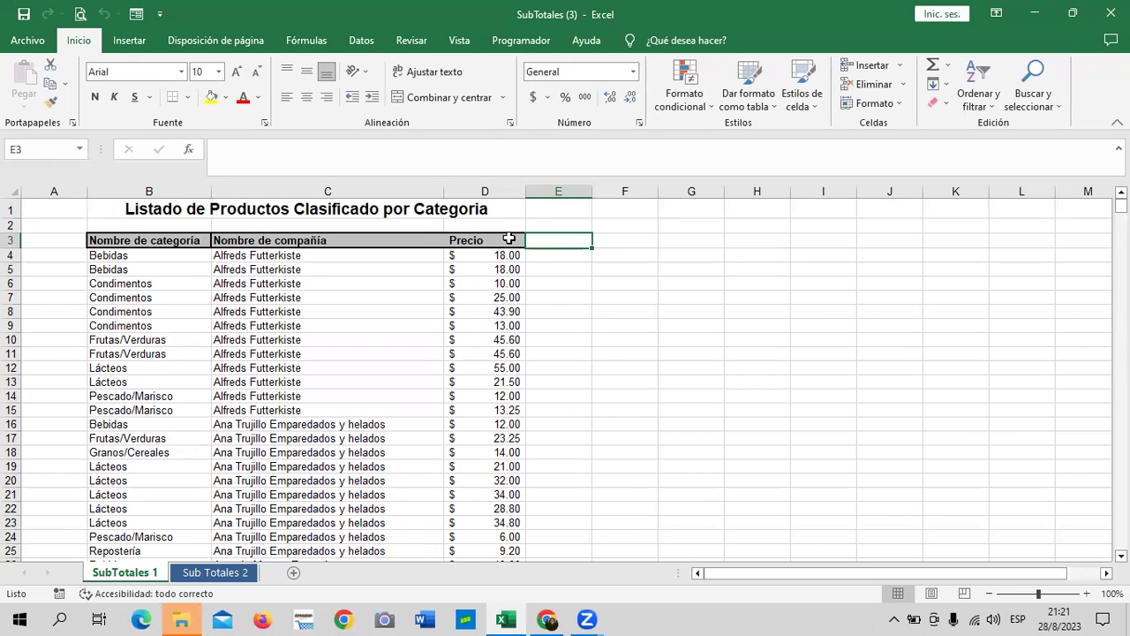
{"action": "left_click", "coordinate": [395, 302]}
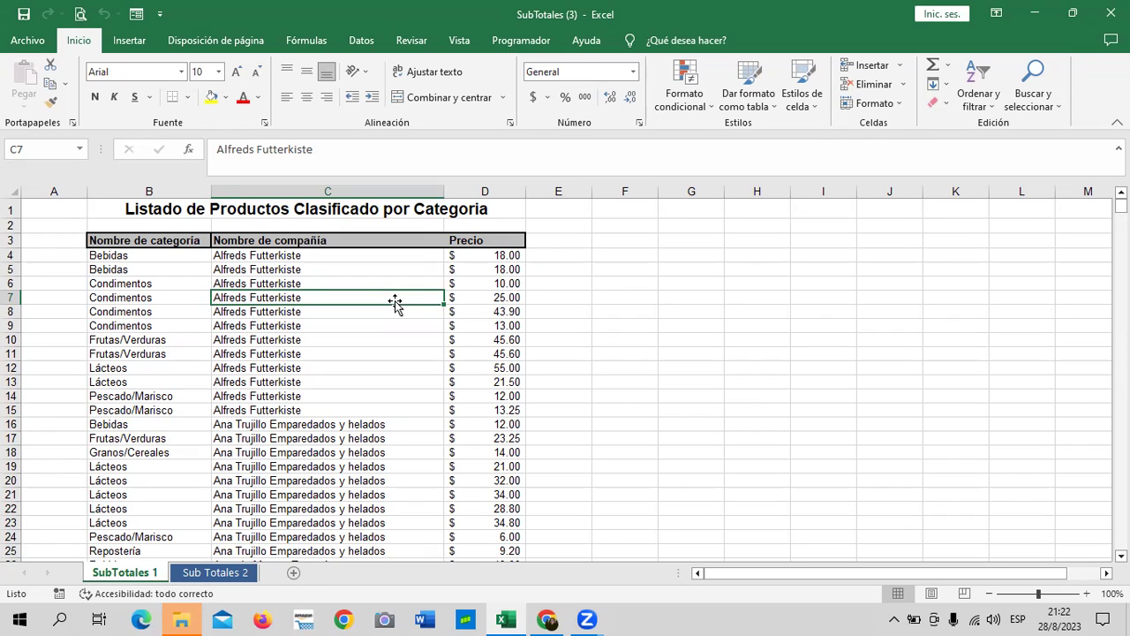
{"action": "left_click", "coordinate": [137, 254]}
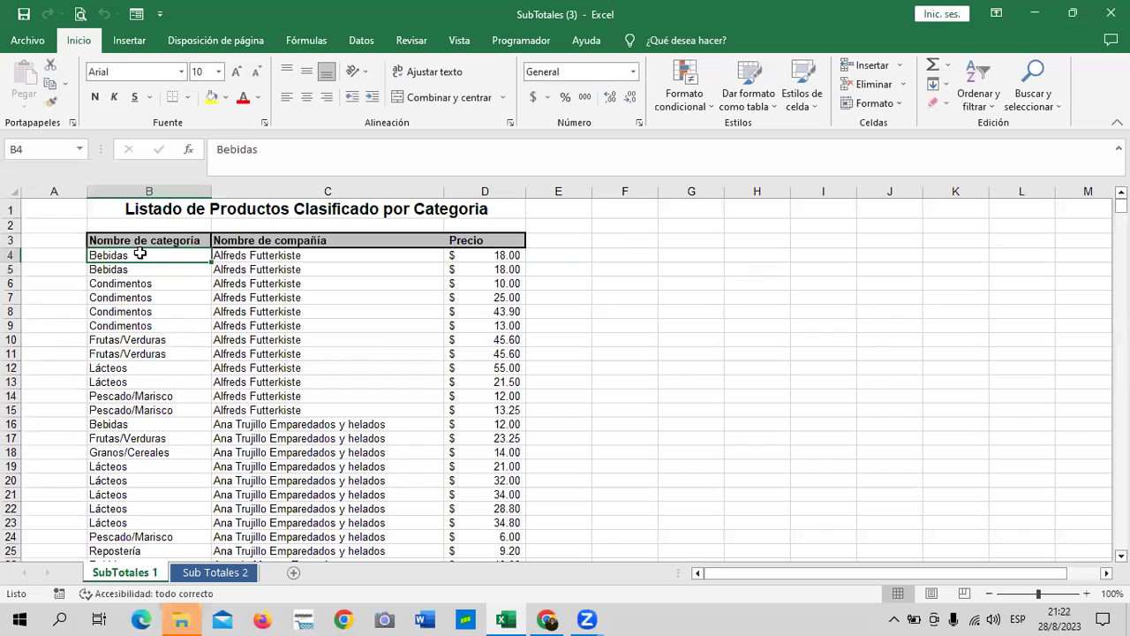
{"action": "left_click", "coordinate": [132, 240]}
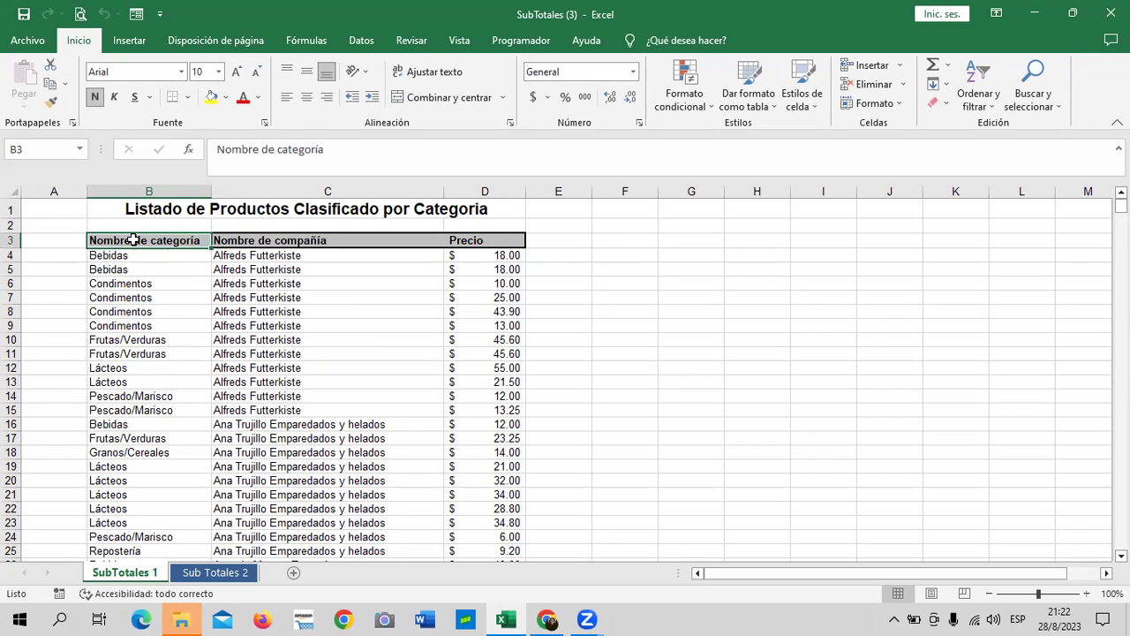
{"action": "key", "text": "ctrl+Down"}
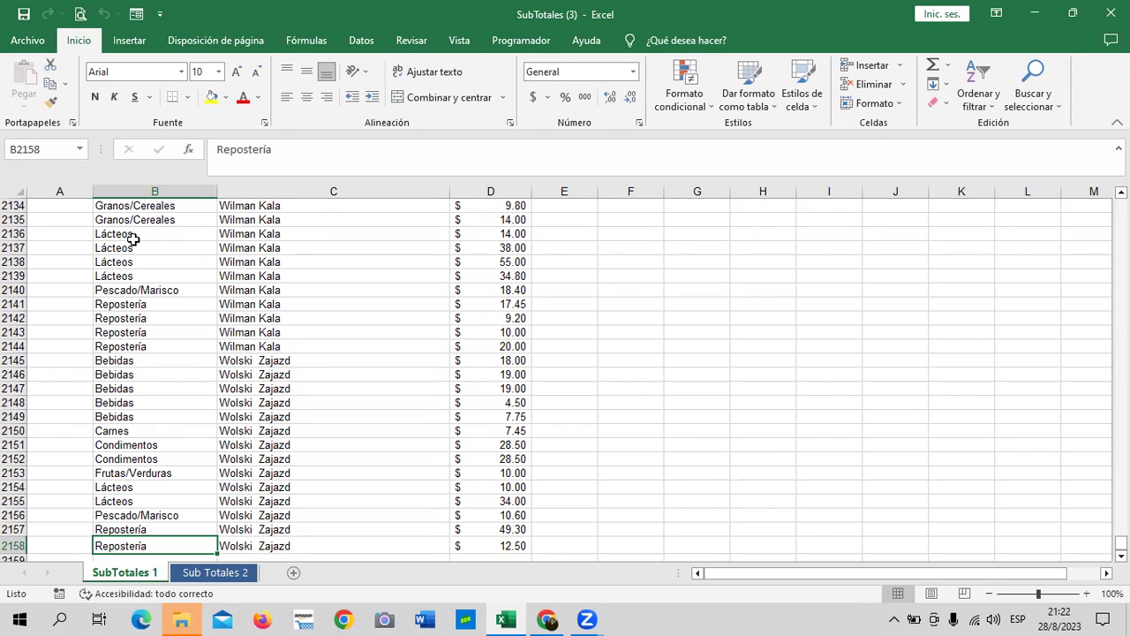
{"action": "key", "text": "ctrl+Up"}
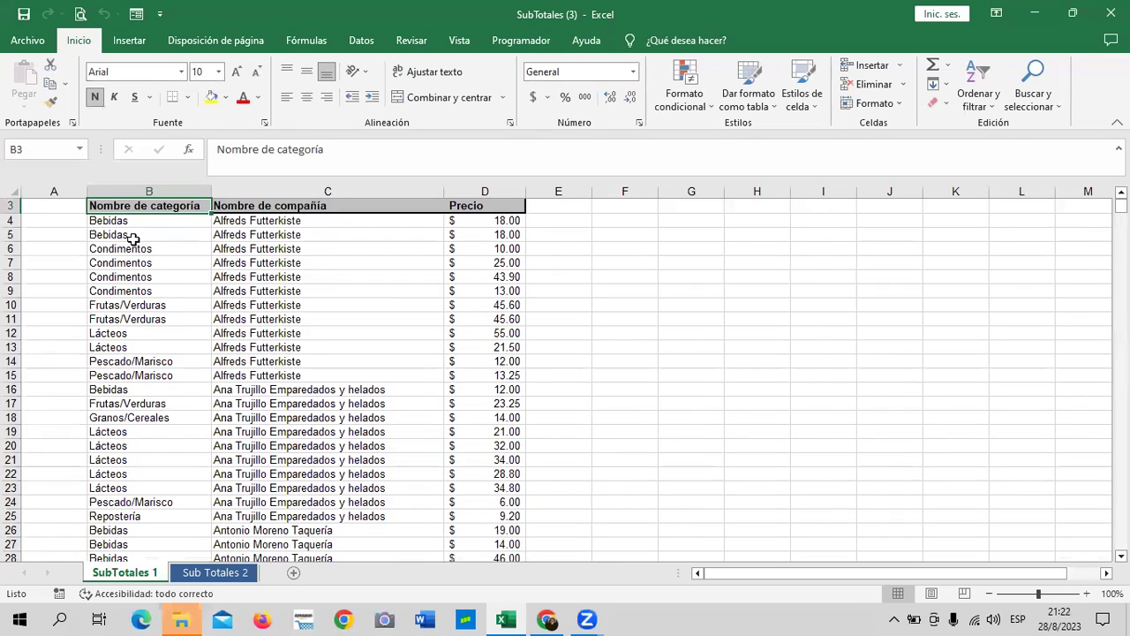
{"action": "scroll", "coordinate": [197, 308], "scroll_direction": "up", "scroll_amount": 1}
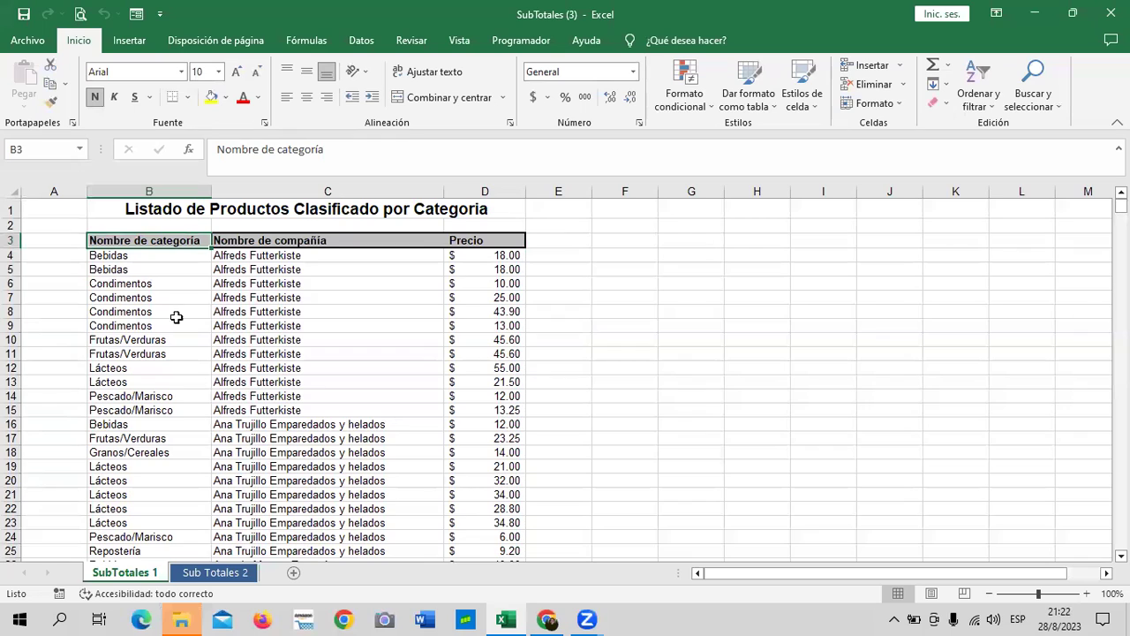
{"action": "scroll", "coordinate": [284, 430], "scroll_direction": "down", "scroll_amount": 5}
{"action": "scroll", "coordinate": [284, 430], "scroll_direction": "up", "scroll_amount": 1}
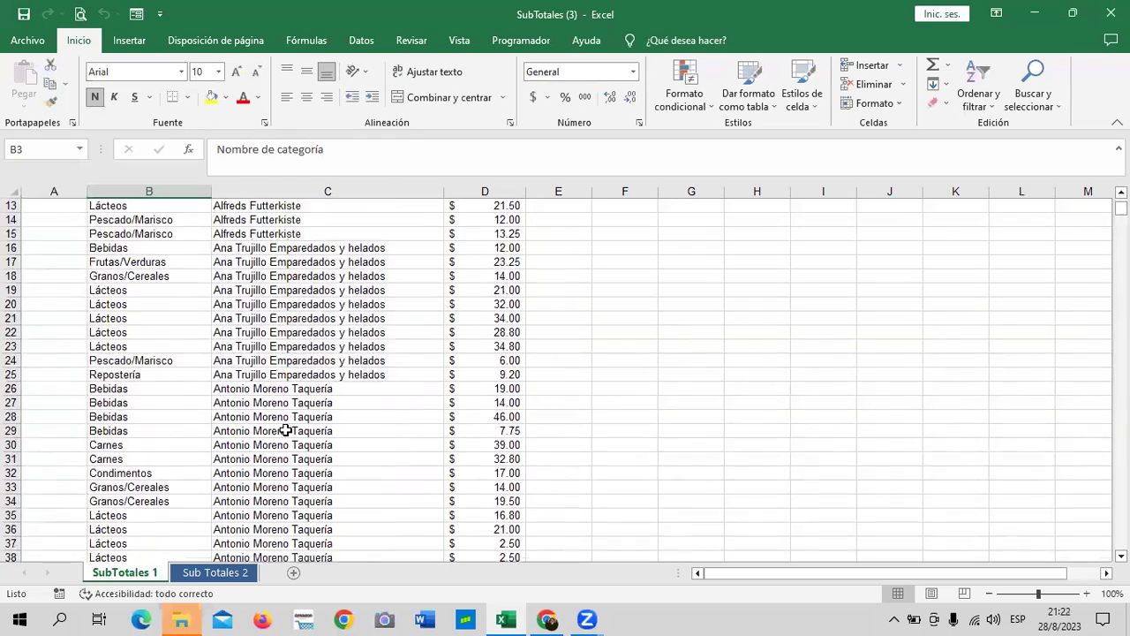
{"action": "scroll", "coordinate": [285, 430], "scroll_direction": "up", "scroll_amount": 4}
Go to the Sub Totales 2 sheet and scroll back up to row 1.
{"action": "left_click", "coordinate": [234, 575]}
{"action": "scroll", "coordinate": [291, 463], "scroll_direction": "up", "scroll_amount": 7}
{"action": "scroll", "coordinate": [291, 464], "scroll_direction": "up", "scroll_amount": 5}
{"action": "scroll", "coordinate": [293, 464], "scroll_direction": "up", "scroll_amount": 10}
{"action": "scroll", "coordinate": [293, 464], "scroll_direction": "up", "scroll_amount": 5}
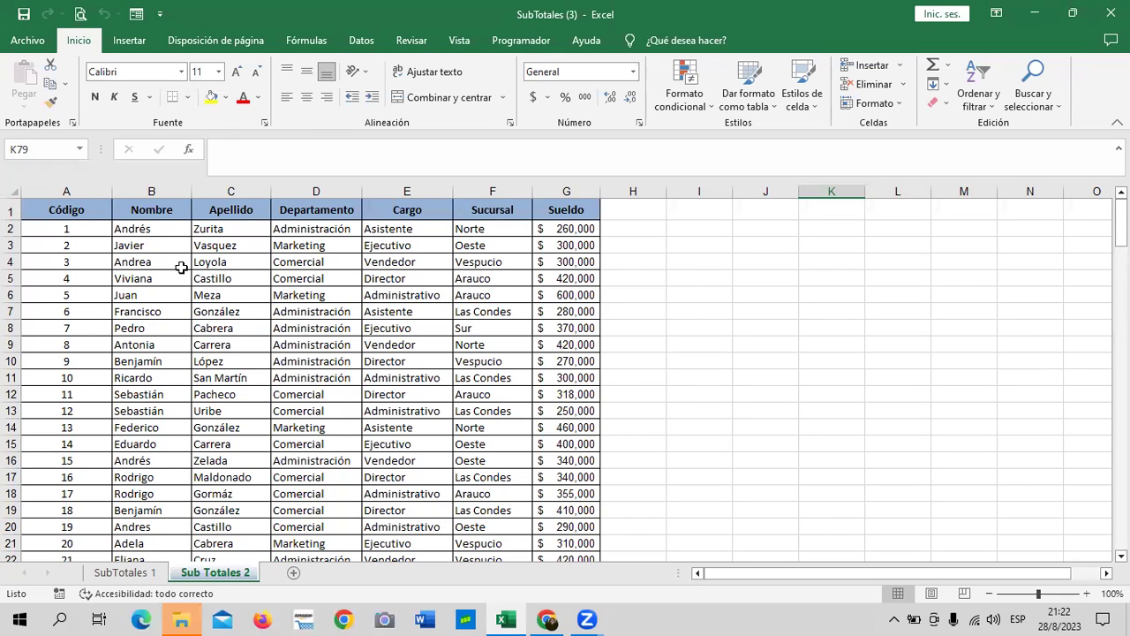
Check that the employee list runs from B1 down to row 151, select E6, and show the Datos tools.
{"action": "left_click", "coordinate": [152, 209]}
{"action": "key", "text": "ctrl+Down"}
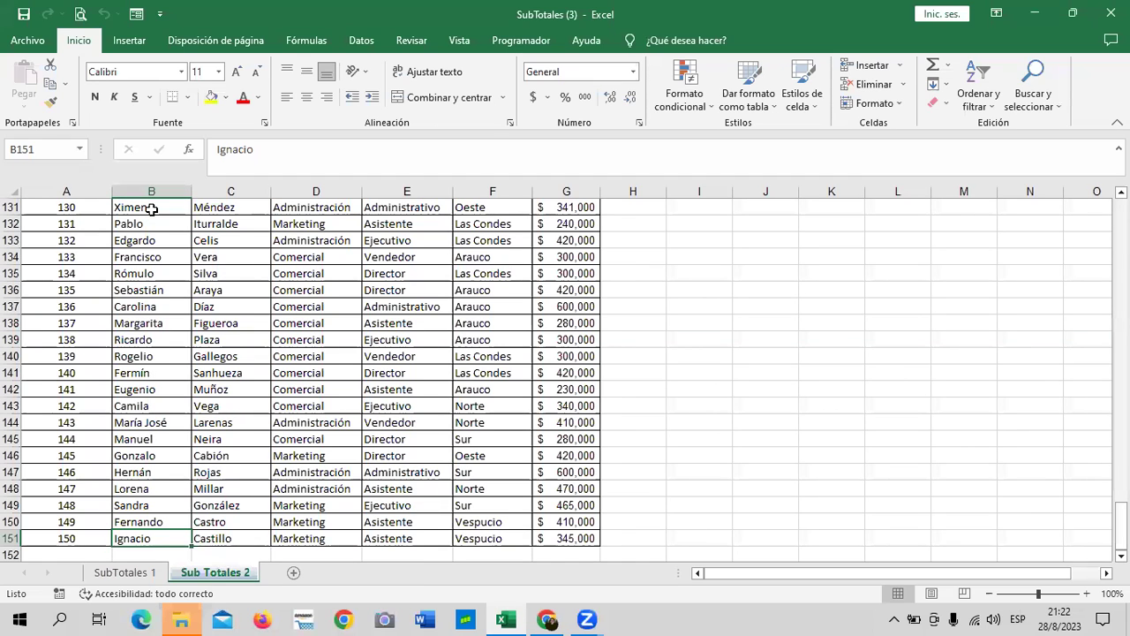
{"action": "key", "text": "ctrl+Up"}
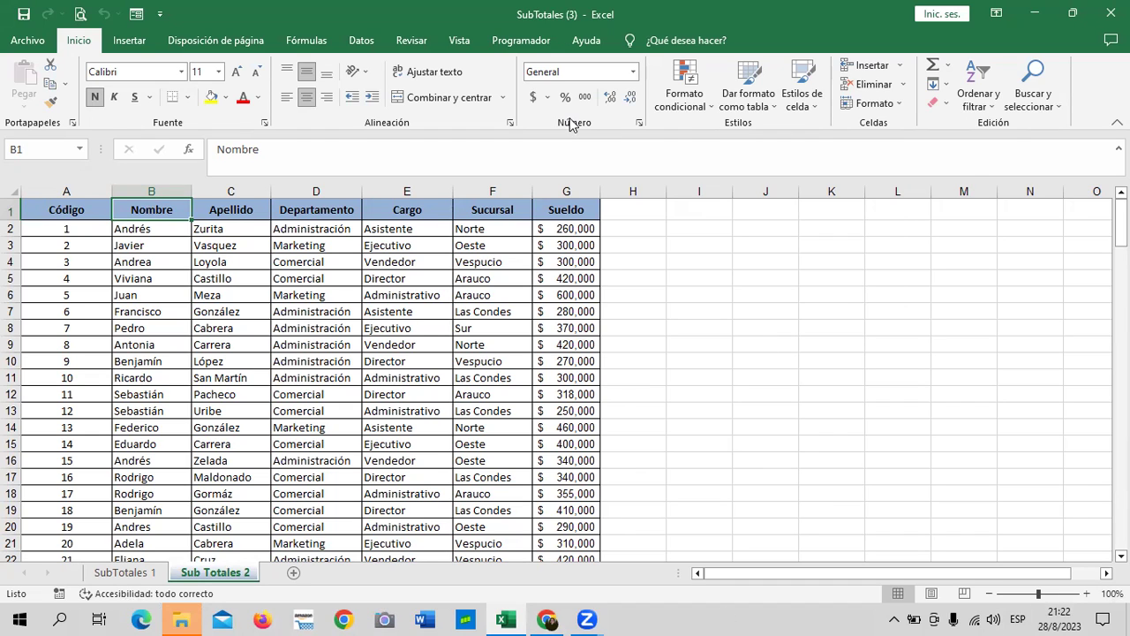
{"action": "left_click", "coordinate": [424, 294]}
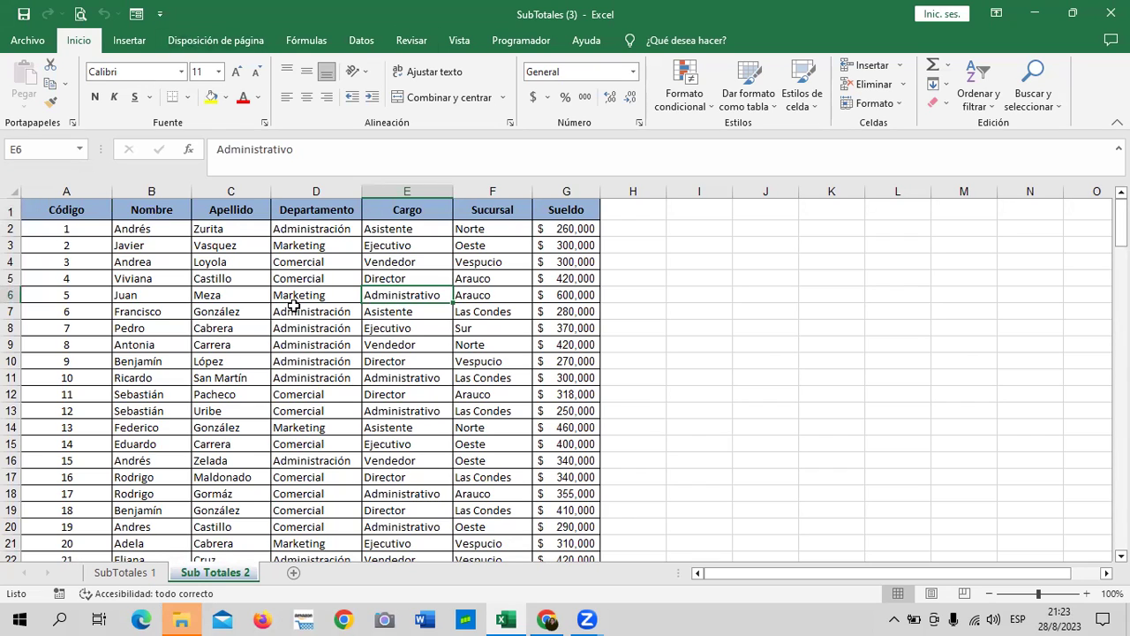
{"action": "left_click", "coordinate": [361, 40]}
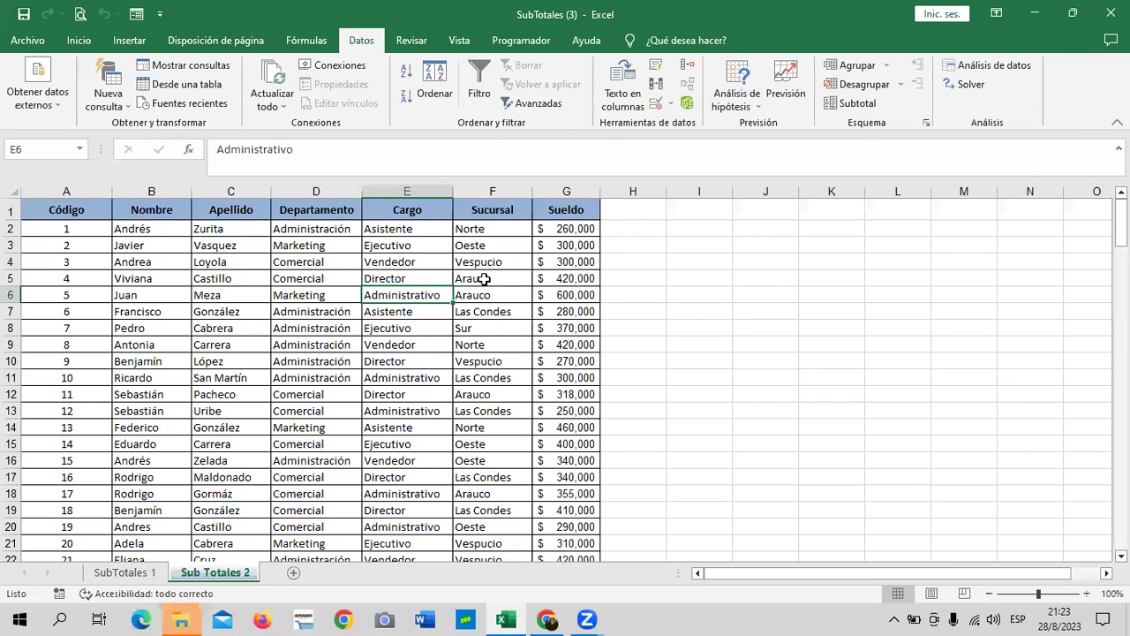
Review the employee data, select cell D5, and bring up the Subtotal dialog from Datos.
{"action": "scroll", "coordinate": [486, 281], "scroll_direction": "down", "scroll_amount": 4}
{"action": "scroll", "coordinate": [484, 380], "scroll_direction": "up", "scroll_amount": 4}
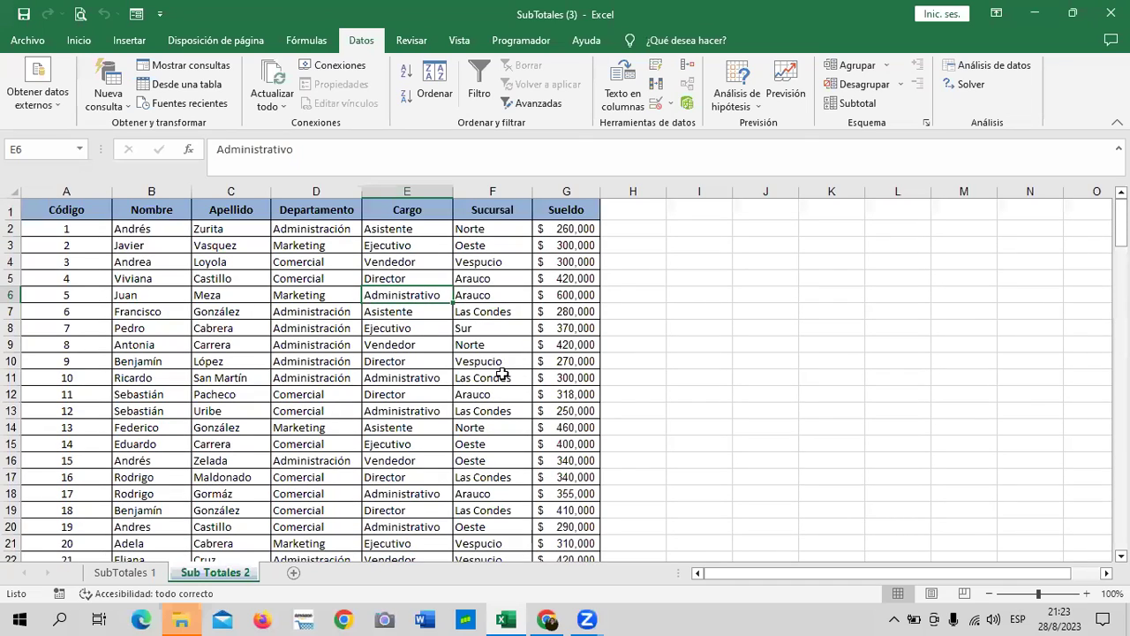
{"action": "scroll", "coordinate": [410, 276], "scroll_direction": "down", "scroll_amount": 5}
{"action": "scroll", "coordinate": [410, 277], "scroll_direction": "down", "scroll_amount": 5}
{"action": "scroll", "coordinate": [411, 276], "scroll_direction": "down", "scroll_amount": 4}
{"action": "scroll", "coordinate": [410, 276], "scroll_direction": "down", "scroll_amount": 6}
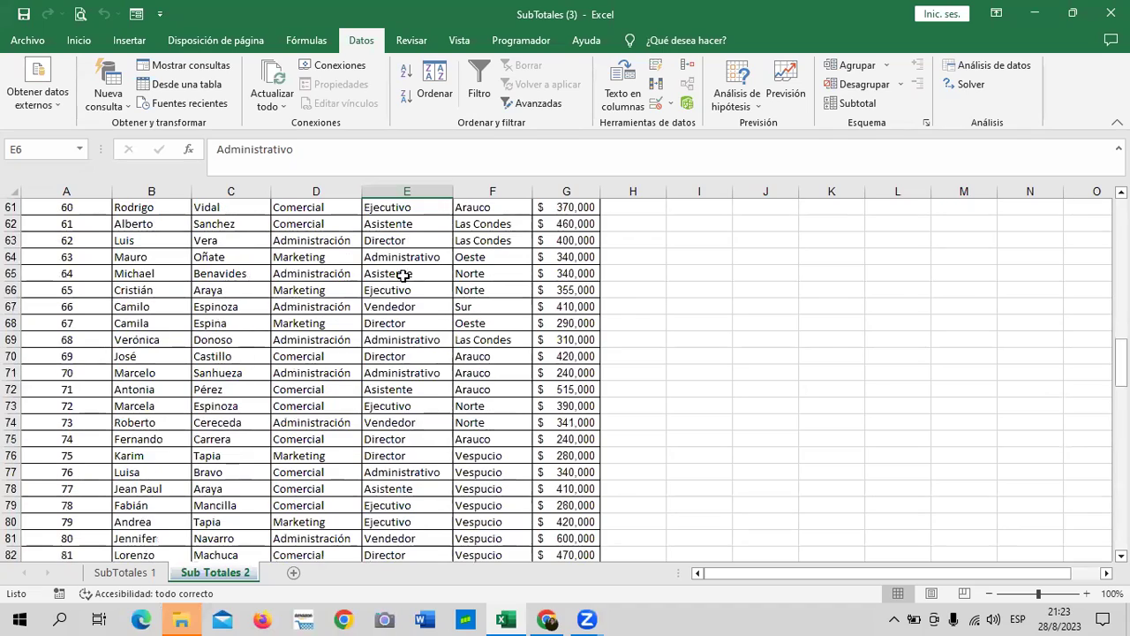
{"action": "scroll", "coordinate": [302, 409], "scroll_direction": "up", "scroll_amount": 3}
{"action": "scroll", "coordinate": [302, 409], "scroll_direction": "up", "scroll_amount": 6}
{"action": "scroll", "coordinate": [302, 399], "scroll_direction": "up", "scroll_amount": 4}
{"action": "scroll", "coordinate": [303, 399], "scroll_direction": "up", "scroll_amount": 5}
{"action": "scroll", "coordinate": [303, 395], "scroll_direction": "up", "scroll_amount": 2}
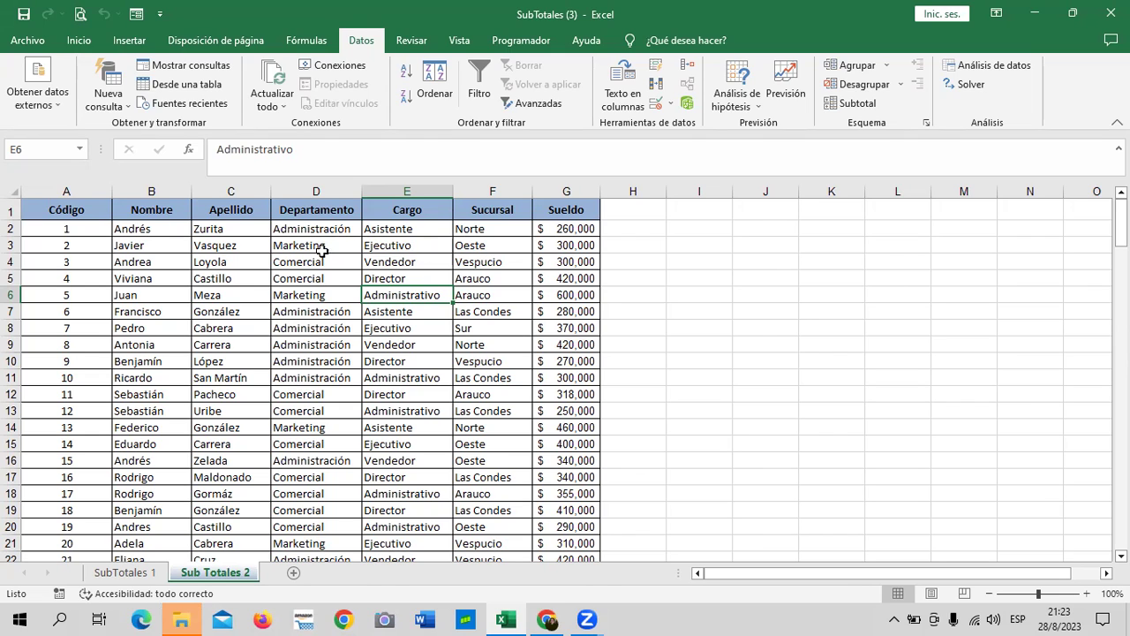
{"action": "scroll", "coordinate": [325, 319], "scroll_direction": "down", "scroll_amount": 2}
{"action": "scroll", "coordinate": [324, 318], "scroll_direction": "down", "scroll_amount": 3}
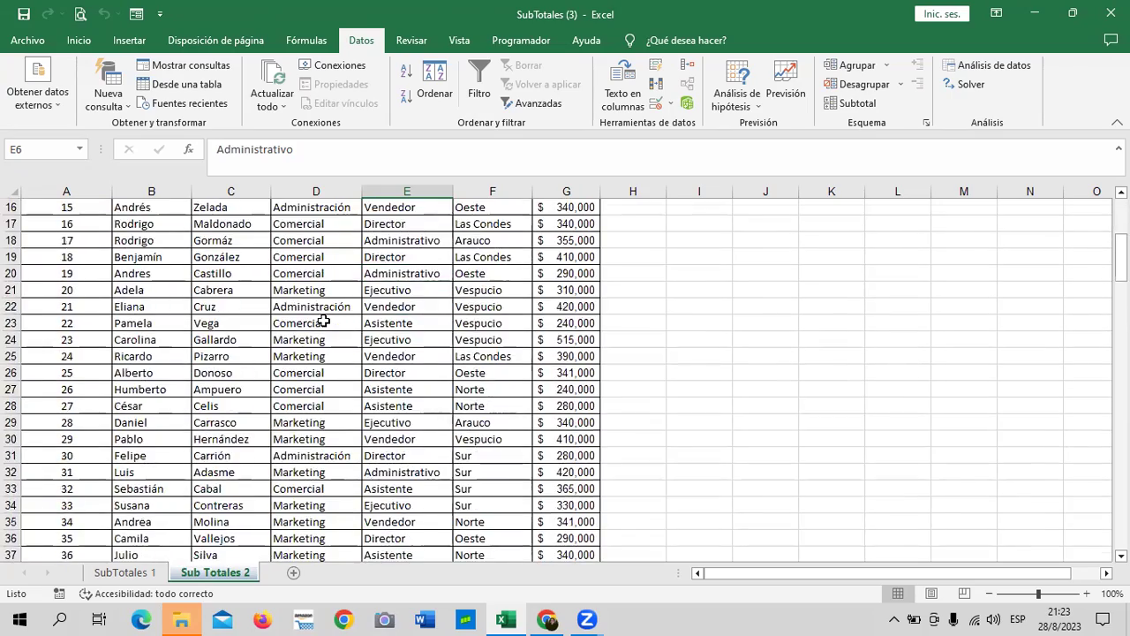
{"action": "scroll", "coordinate": [324, 318], "scroll_direction": "down", "scroll_amount": 8}
{"action": "scroll", "coordinate": [325, 319], "scroll_direction": "down", "scroll_amount": 3}
{"action": "scroll", "coordinate": [324, 319], "scroll_direction": "down", "scroll_amount": 3}
{"action": "scroll", "coordinate": [324, 318], "scroll_direction": "down", "scroll_amount": 3}
{"action": "scroll", "coordinate": [324, 322], "scroll_direction": "down", "scroll_amount": 1}
{"action": "scroll", "coordinate": [324, 328], "scroll_direction": "up", "scroll_amount": 5}
{"action": "scroll", "coordinate": [324, 325], "scroll_direction": "up", "scroll_amount": 11}
{"action": "scroll", "coordinate": [324, 322], "scroll_direction": "up", "scroll_amount": 6}
{"action": "scroll", "coordinate": [324, 320], "scroll_direction": "up", "scroll_amount": 1}
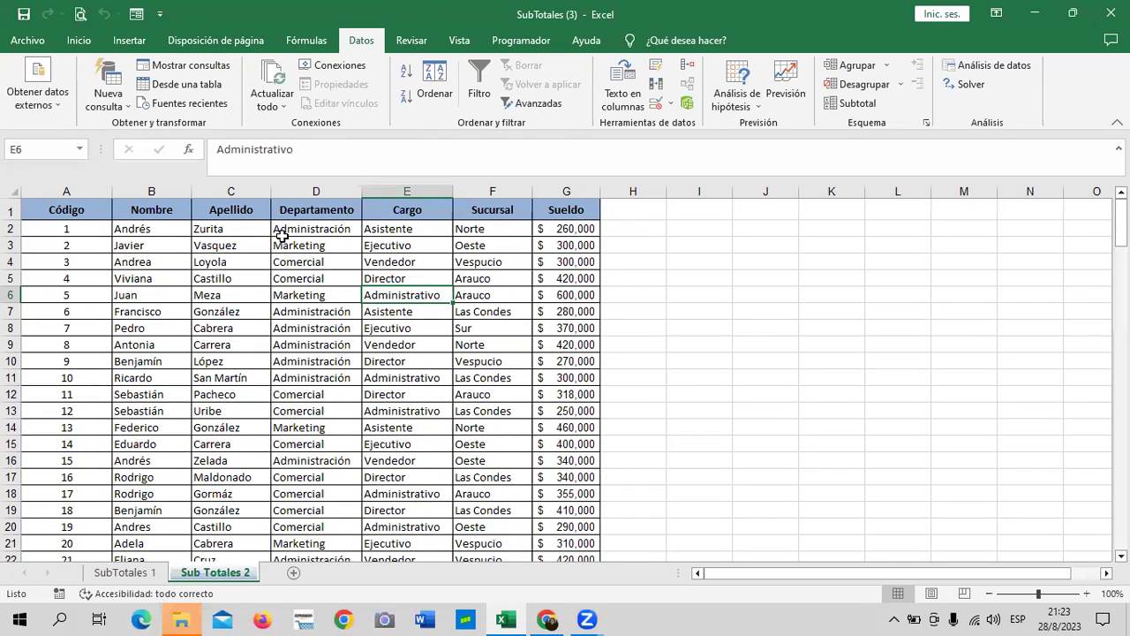
{"action": "left_click", "coordinate": [275, 309]}
{"action": "left_click", "coordinate": [298, 276]}
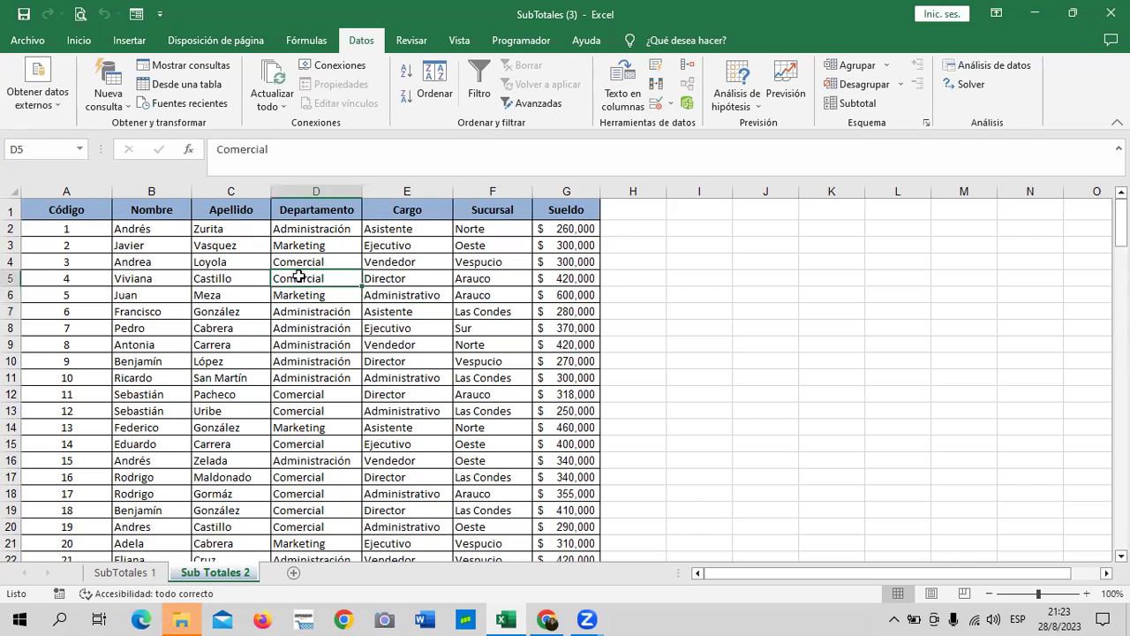
{"action": "left_click", "coordinate": [848, 104]}
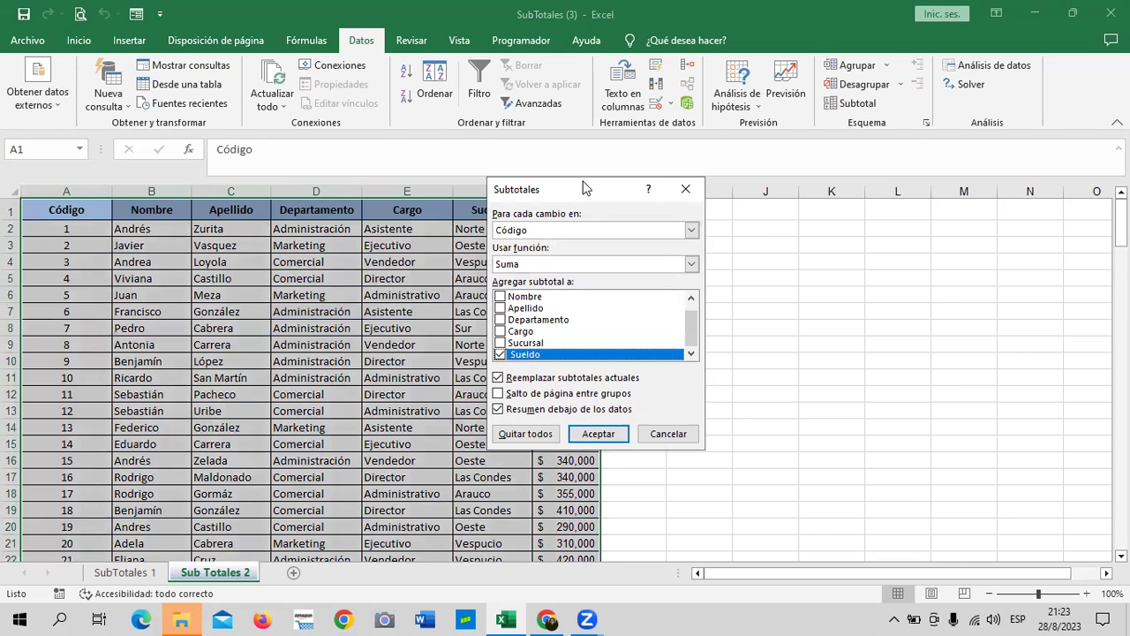
Apply Recuento subtotals on Departamento at each Departamento change, with Sueldo unchecked.
{"action": "left_click_drag", "start_coordinate": [583, 187], "coordinate": [752, 170]}
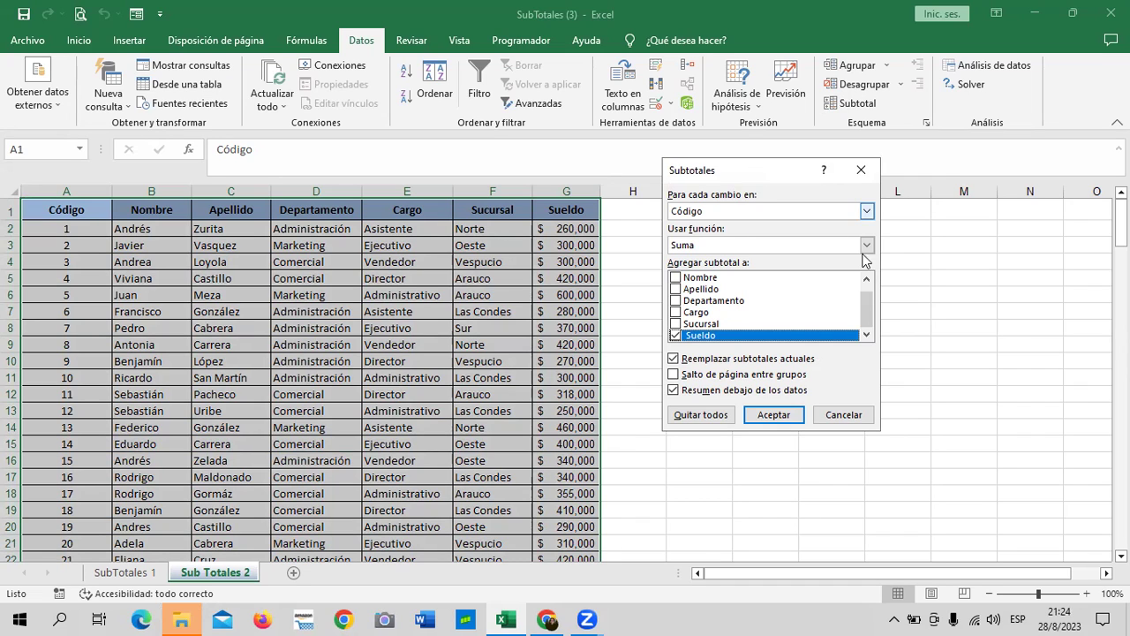
{"action": "left_click", "coordinate": [866, 210]}
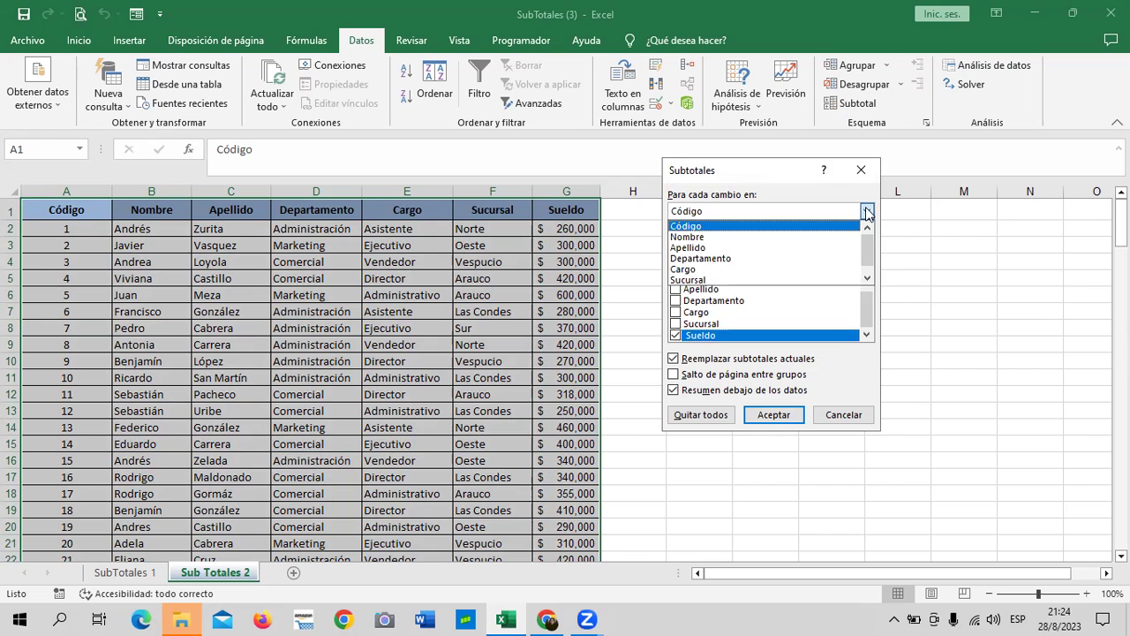
{"action": "left_click", "coordinate": [746, 258]}
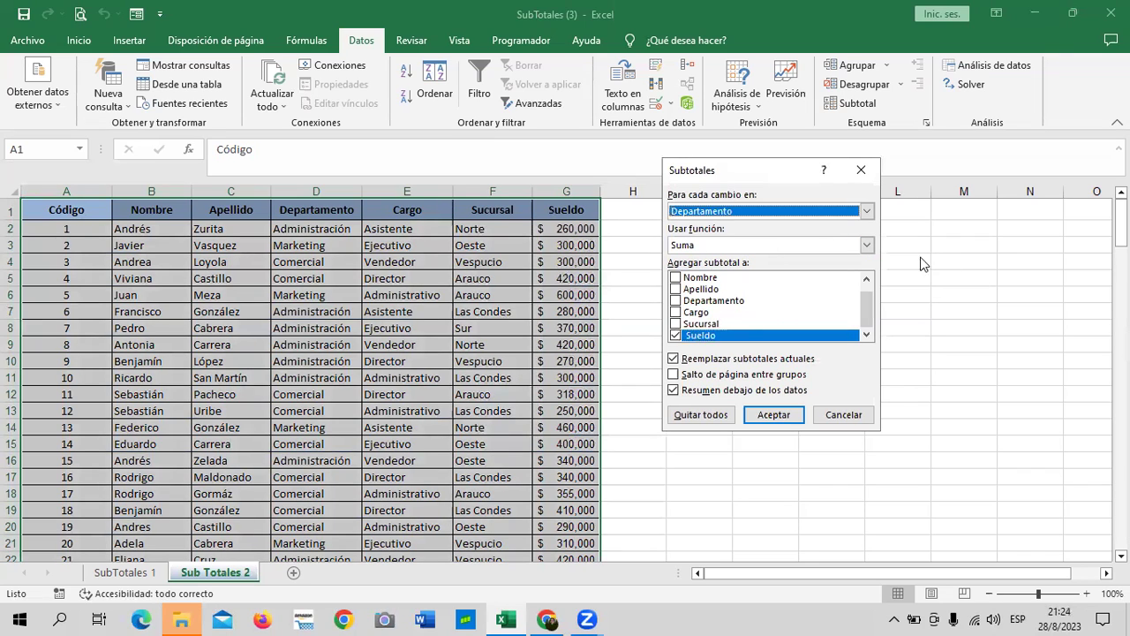
{"action": "left_click", "coordinate": [866, 245]}
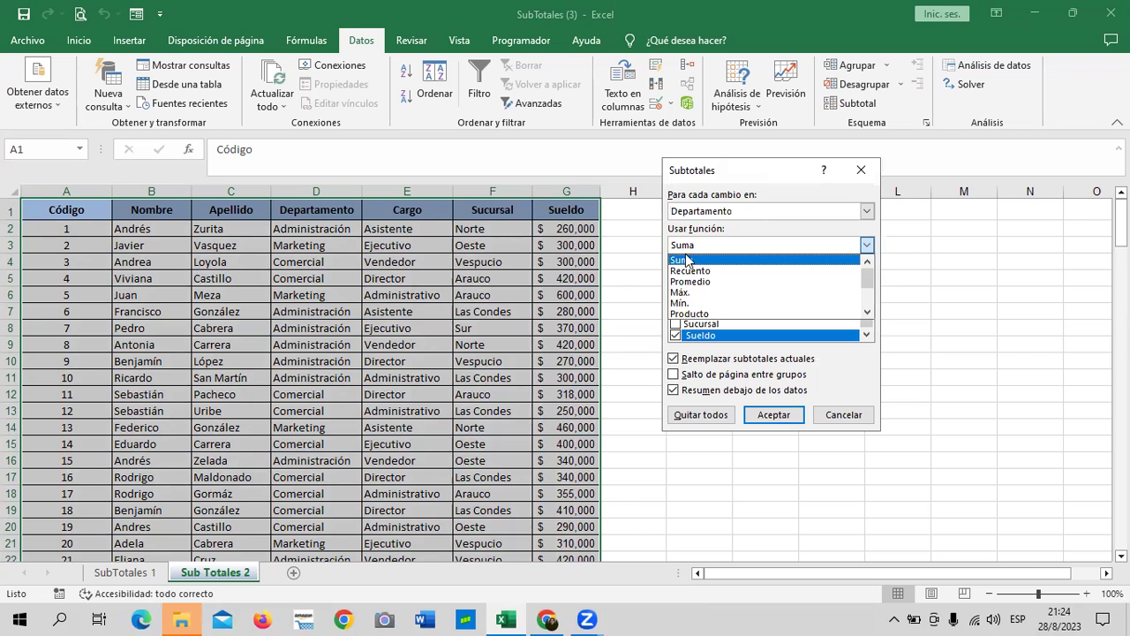
{"action": "left_click", "coordinate": [705, 271]}
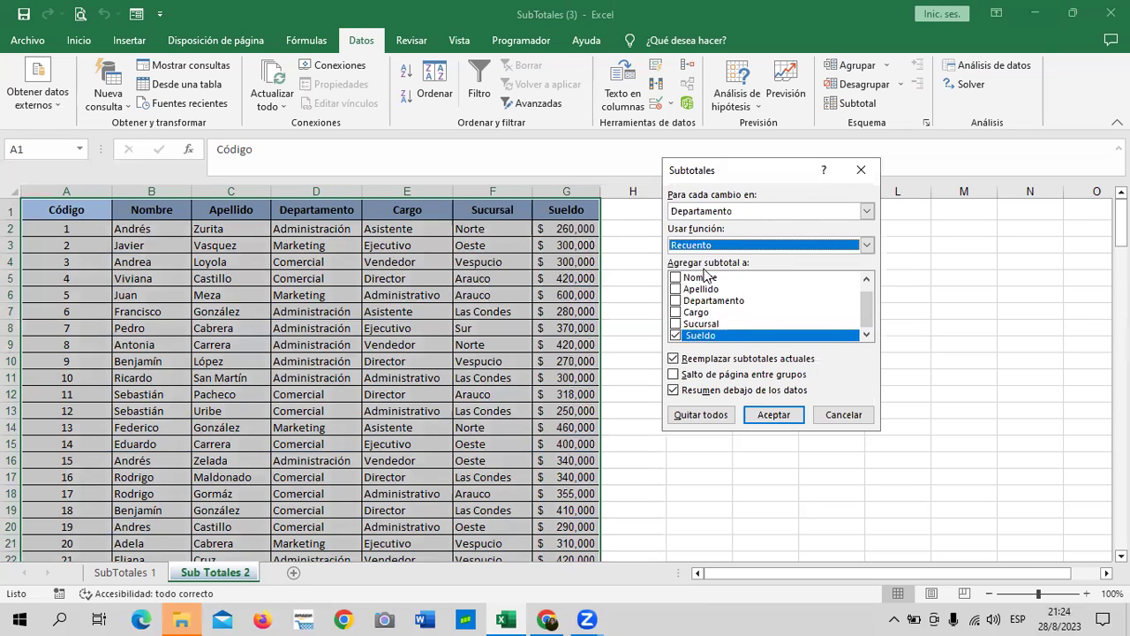
{"action": "left_click", "coordinate": [706, 301]}
{"action": "left_click", "coordinate": [676, 335]}
{"action": "left_click", "coordinate": [677, 301]}
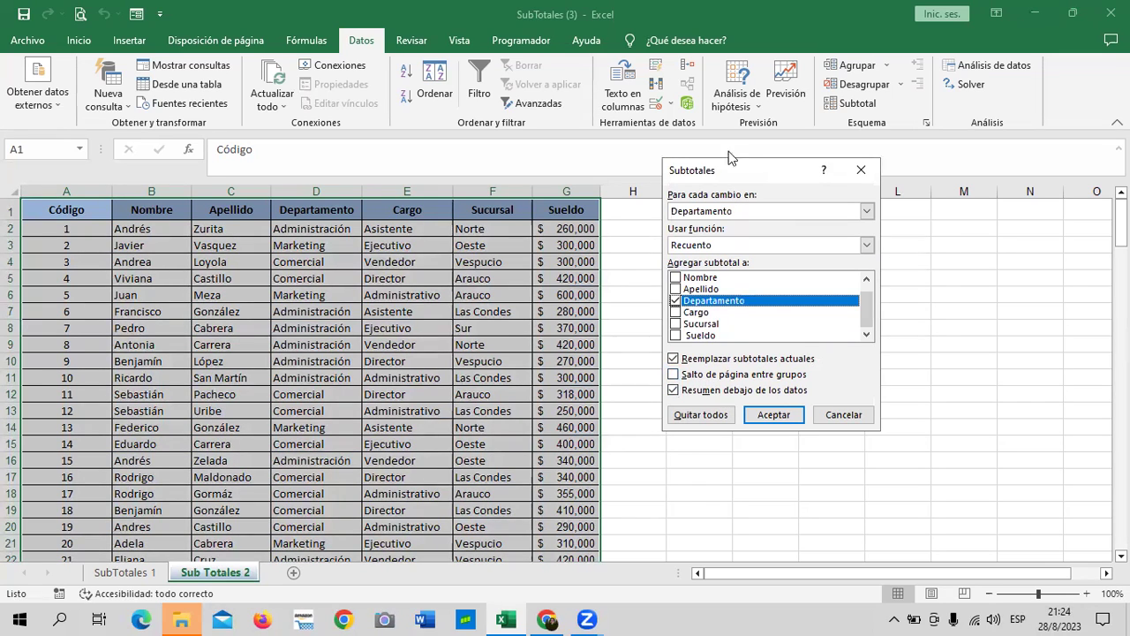
{"action": "left_click", "coordinate": [774, 414]}
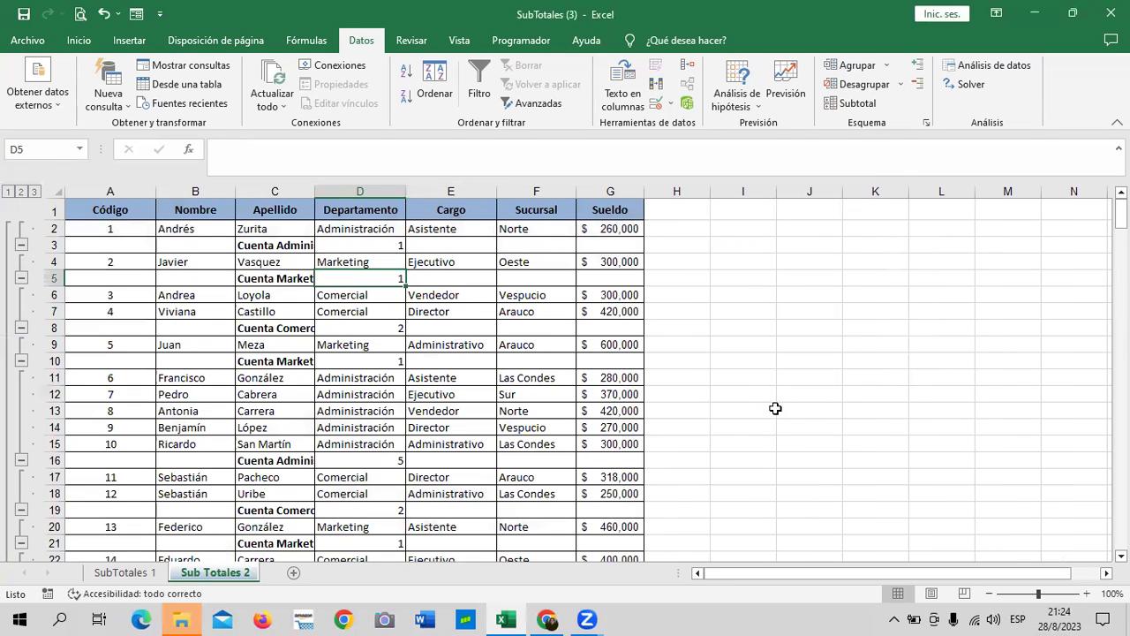
{"action": "left_click_drag", "start_coordinate": [316, 192], "coordinate": [332, 192]}
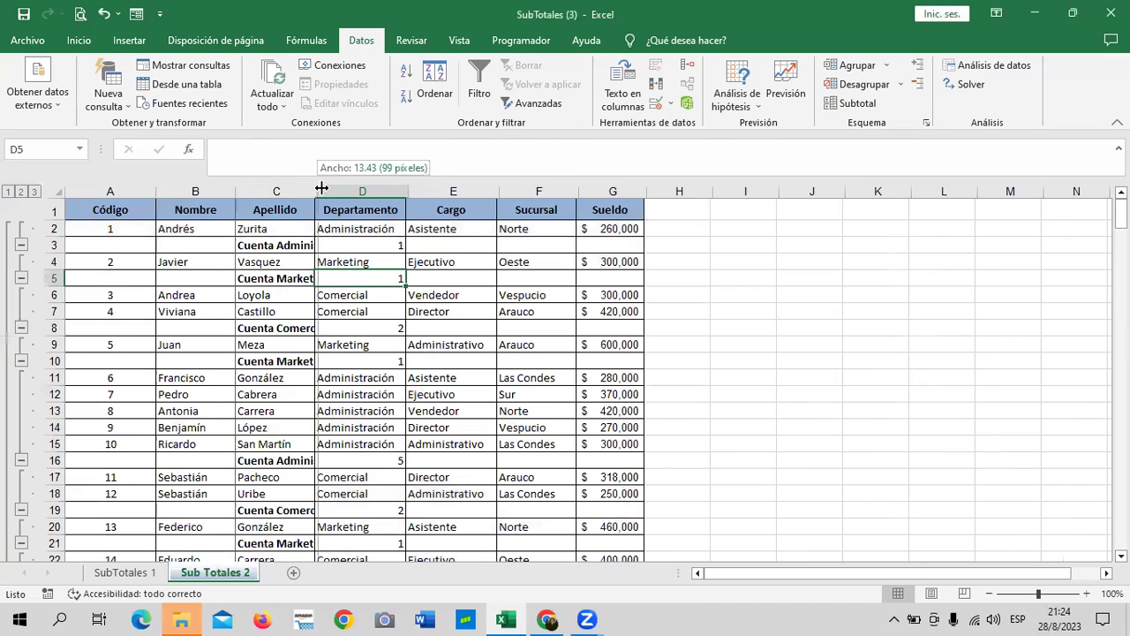
{"action": "left_click", "coordinate": [405, 245]}
{"action": "left_click", "coordinate": [391, 278]}
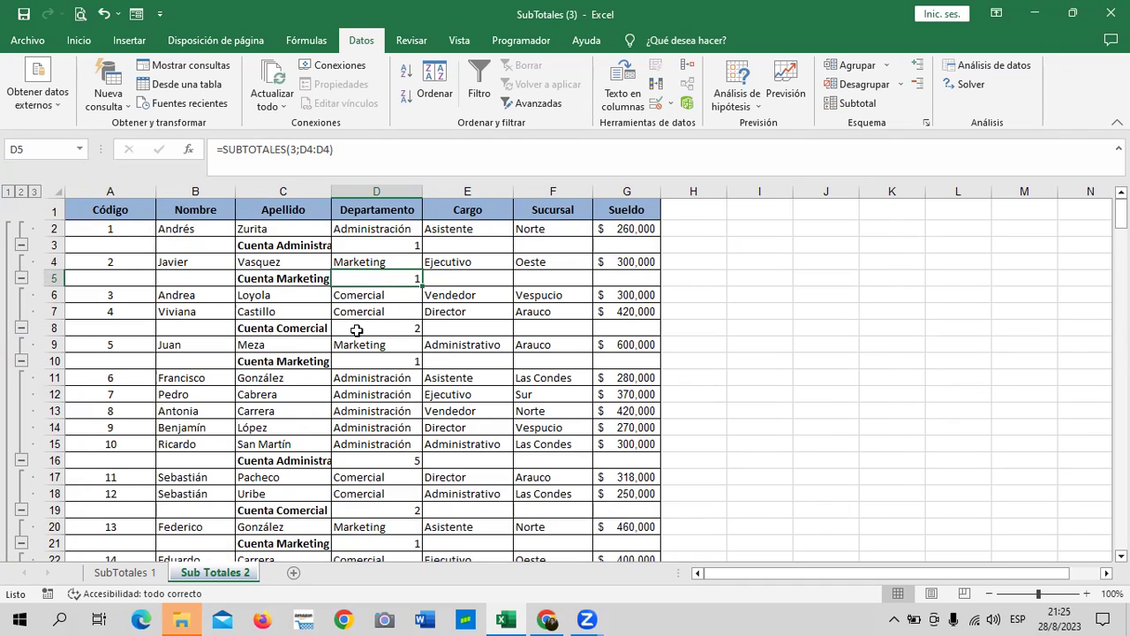
{"action": "left_click", "coordinate": [402, 328]}
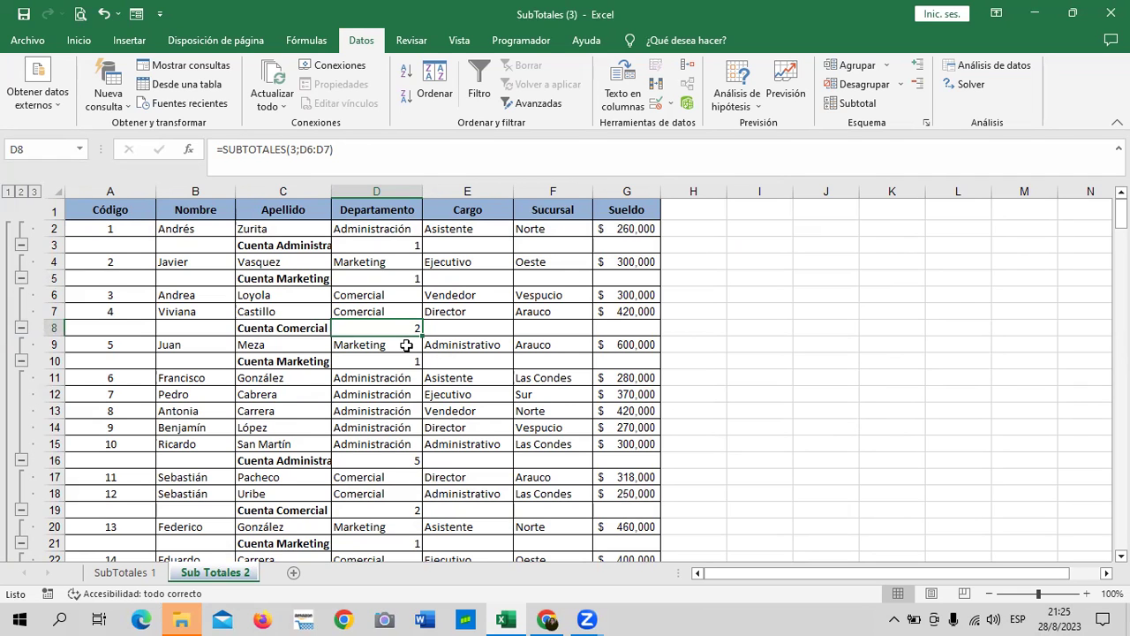
{"action": "scroll", "coordinate": [451, 416], "scroll_direction": "down", "scroll_amount": 1}
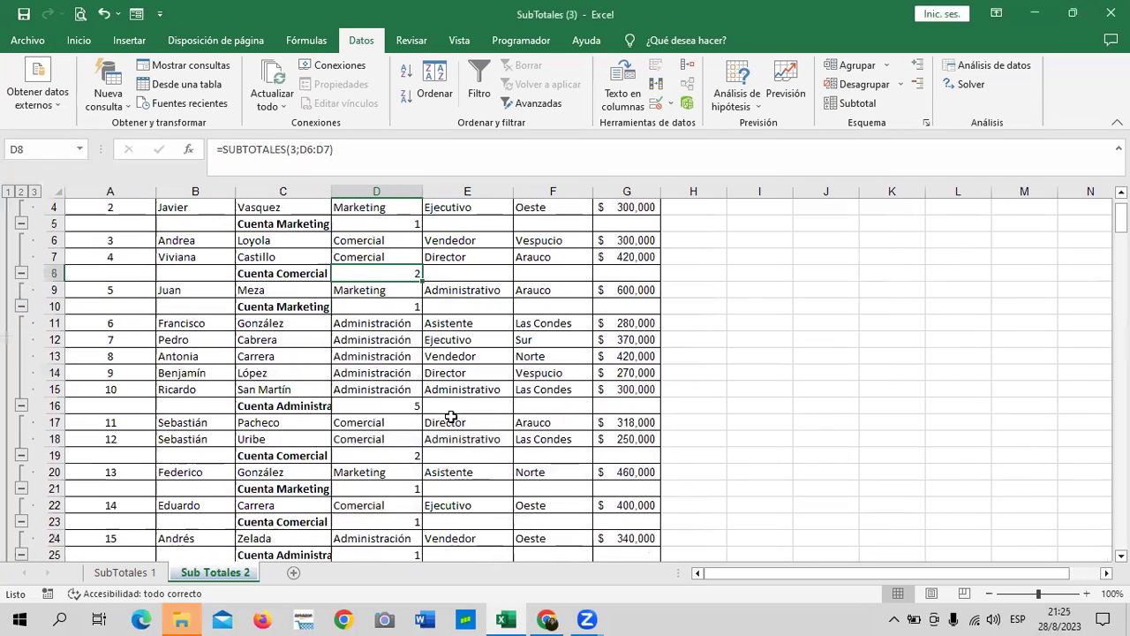
{"action": "left_click", "coordinate": [403, 406]}
{"action": "scroll", "coordinate": [403, 406], "scroll_direction": "down", "scroll_amount": 2}
{"action": "scroll", "coordinate": [403, 405], "scroll_direction": "down", "scroll_amount": 1}
{"action": "scroll", "coordinate": [389, 379], "scroll_direction": "down", "scroll_amount": 1}
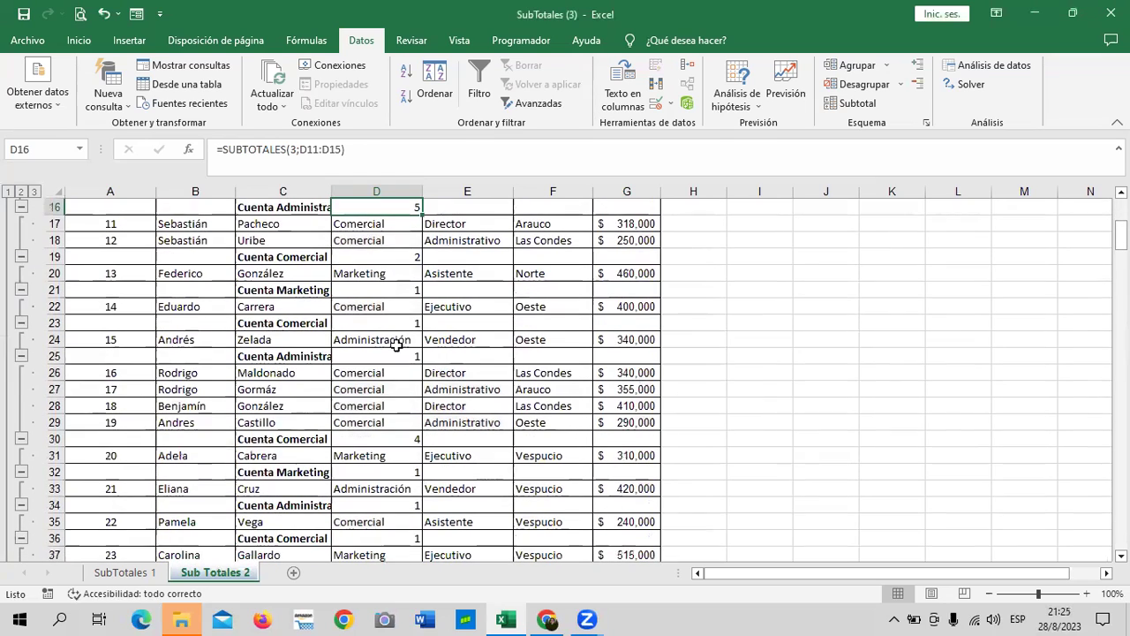
{"action": "scroll", "coordinate": [382, 392], "scroll_direction": "down", "scroll_amount": 2}
{"action": "scroll", "coordinate": [384, 394], "scroll_direction": "down", "scroll_amount": 2}
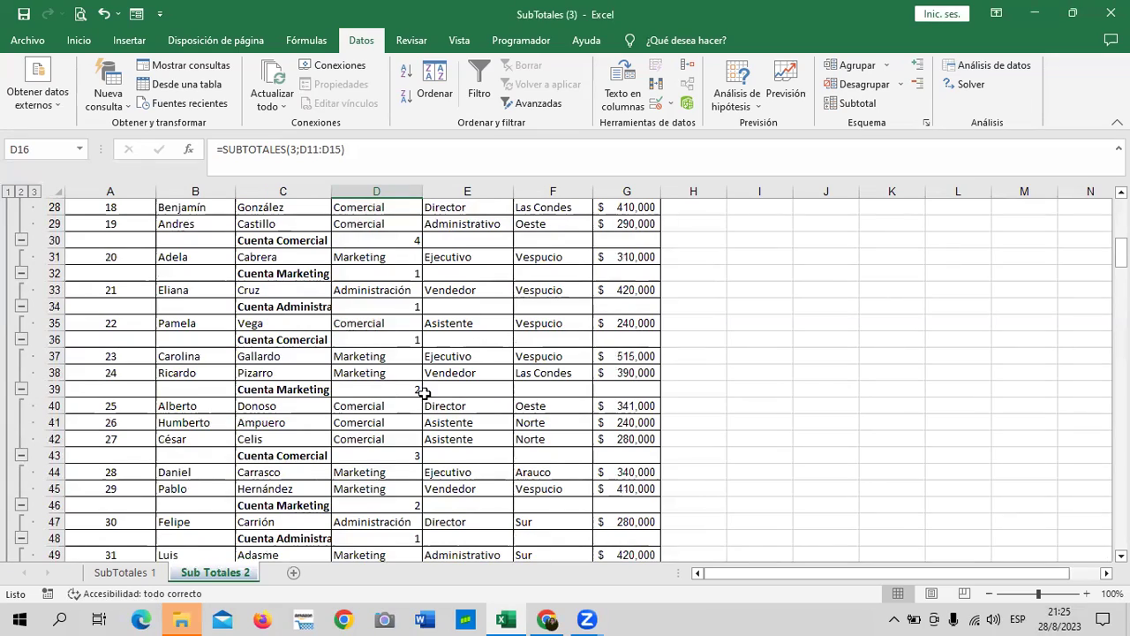
{"action": "scroll", "coordinate": [424, 384], "scroll_direction": "up", "scroll_amount": 3}
{"action": "scroll", "coordinate": [429, 383], "scroll_direction": "up", "scroll_amount": 2}
{"action": "scroll", "coordinate": [429, 383], "scroll_direction": "up", "scroll_amount": 1}
{"action": "scroll", "coordinate": [429, 382], "scroll_direction": "up", "scroll_amount": 2}
{"action": "scroll", "coordinate": [430, 382], "scroll_direction": "up", "scroll_amount": 1}
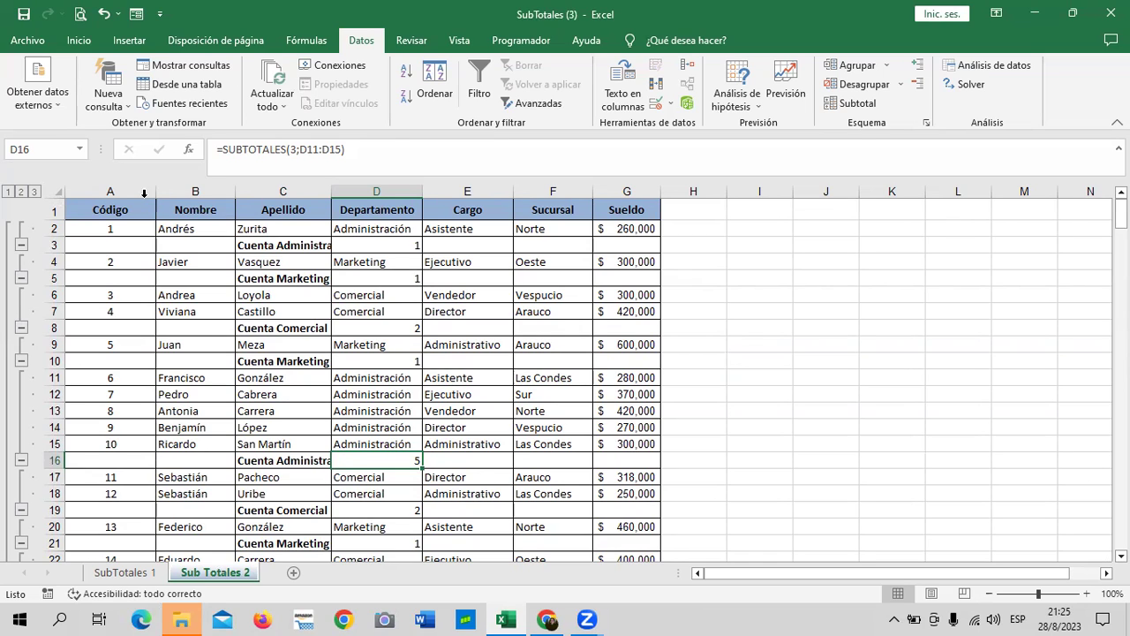
{"action": "left_click", "coordinate": [8, 190]}
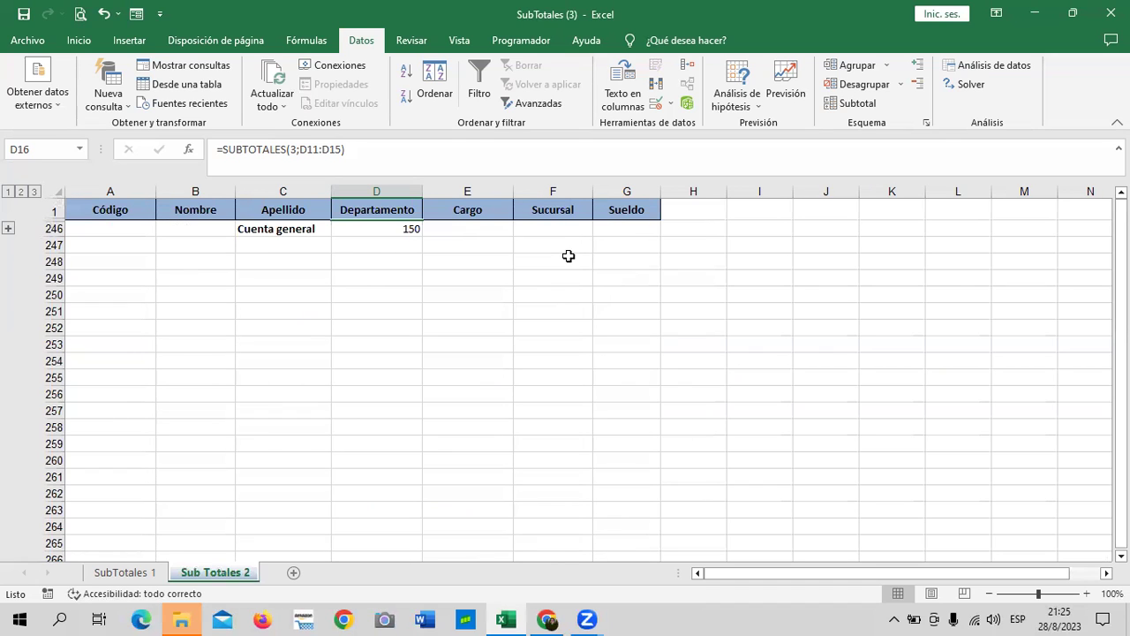
{"action": "left_click", "coordinate": [21, 190]}
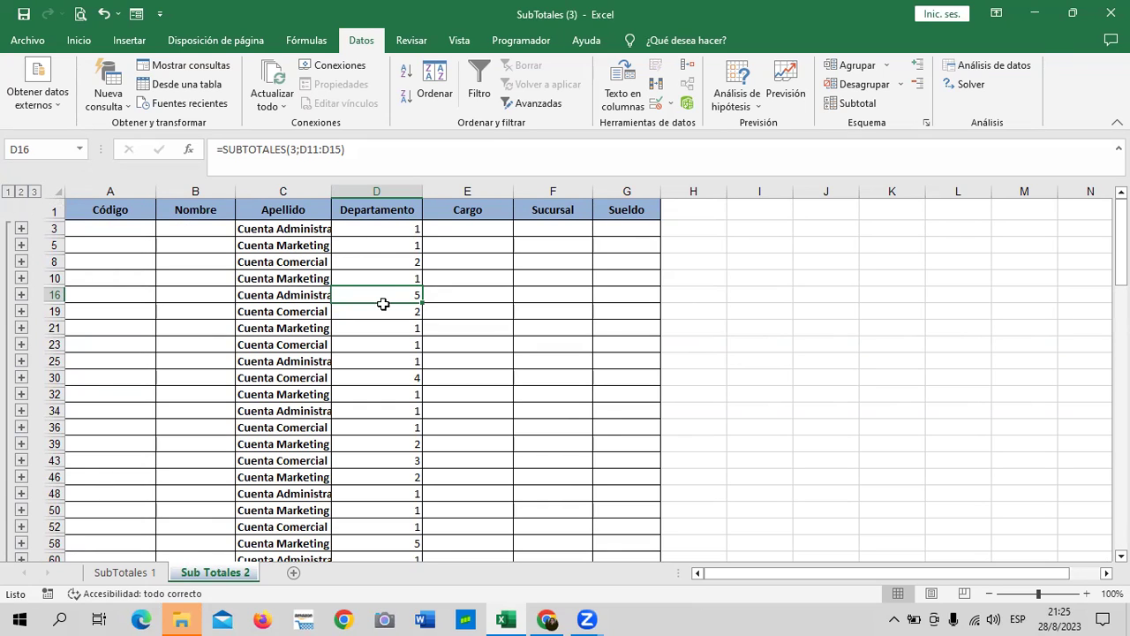
{"action": "scroll", "coordinate": [279, 364], "scroll_direction": "down", "scroll_amount": 2}
{"action": "scroll", "coordinate": [279, 363], "scroll_direction": "down", "scroll_amount": 3}
{"action": "scroll", "coordinate": [279, 364], "scroll_direction": "down", "scroll_amount": 3}
{"action": "scroll", "coordinate": [279, 364], "scroll_direction": "down", "scroll_amount": 3}
{"action": "scroll", "coordinate": [280, 376], "scroll_direction": "down", "scroll_amount": 3}
{"action": "scroll", "coordinate": [280, 376], "scroll_direction": "down", "scroll_amount": 3}
{"action": "scroll", "coordinate": [295, 394], "scroll_direction": "down", "scroll_amount": 4}
{"action": "scroll", "coordinate": [306, 398], "scroll_direction": "down", "scroll_amount": 3}
{"action": "scroll", "coordinate": [302, 401], "scroll_direction": "up", "scroll_amount": 4}
{"action": "scroll", "coordinate": [301, 401], "scroll_direction": "up", "scroll_amount": 9}
{"action": "scroll", "coordinate": [380, 398], "scroll_direction": "up", "scroll_amount": 3}
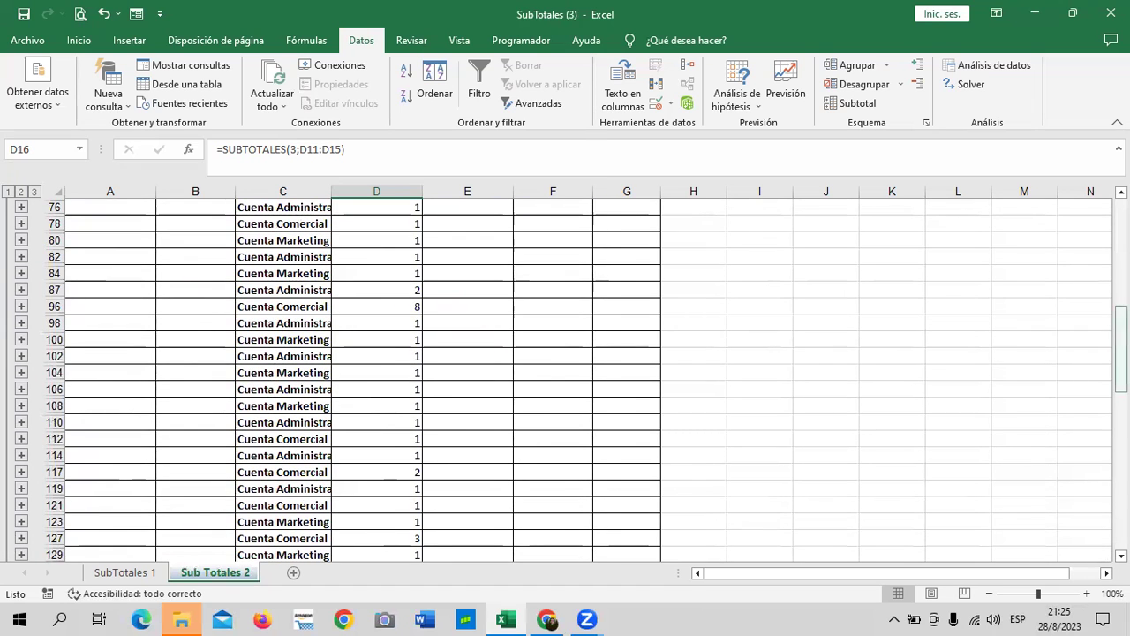
{"action": "left_click_drag", "start_coordinate": [1122, 371], "coordinate": [1121, 268]}
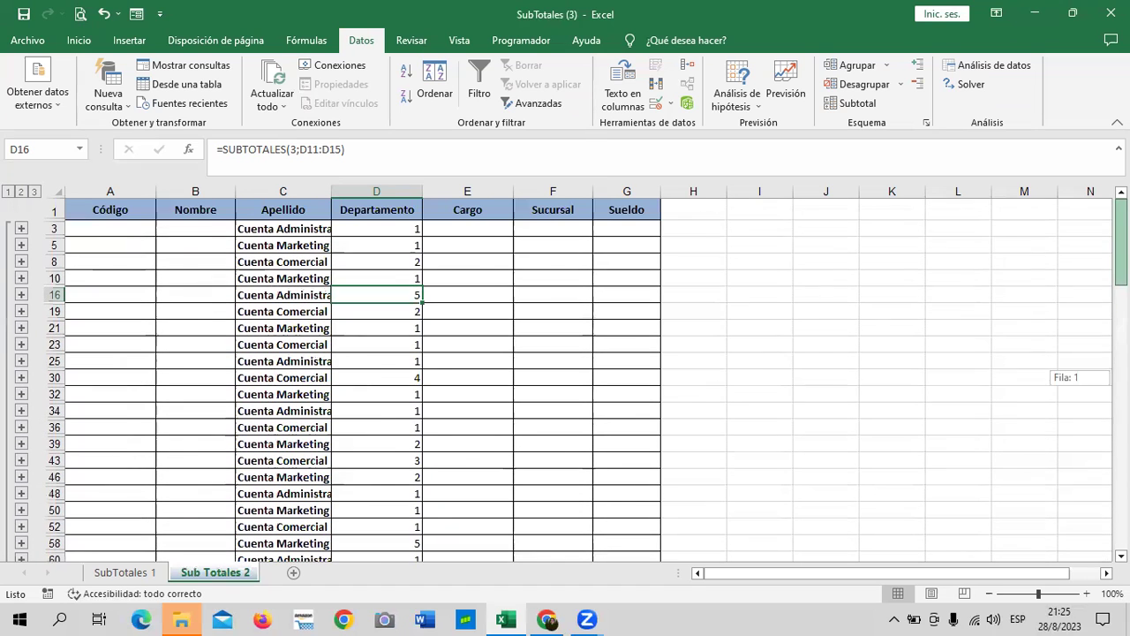
{"action": "left_click", "coordinate": [34, 192]}
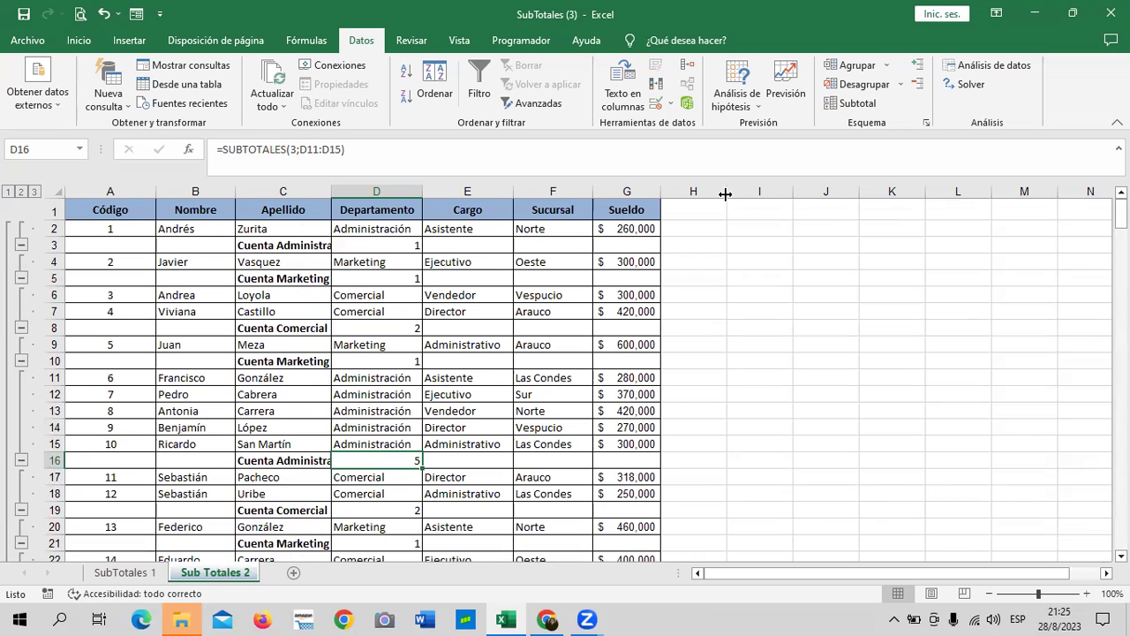
Remove every subtotal from the employee table with Quitar todos.
{"action": "left_click", "coordinate": [853, 103]}
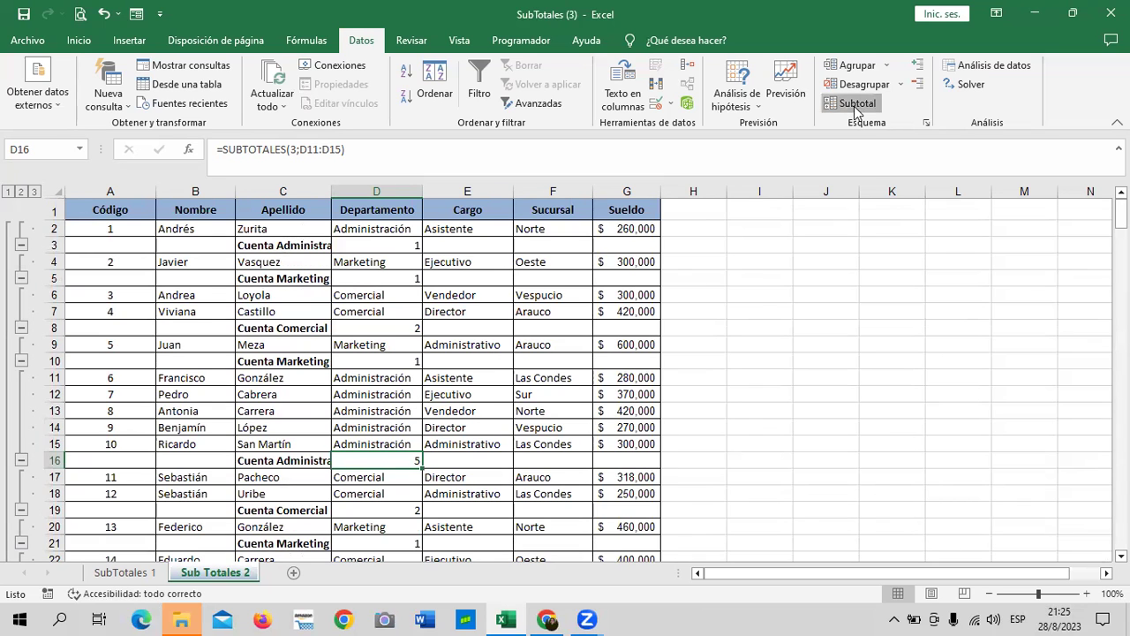
{"action": "left_click", "coordinate": [711, 417]}
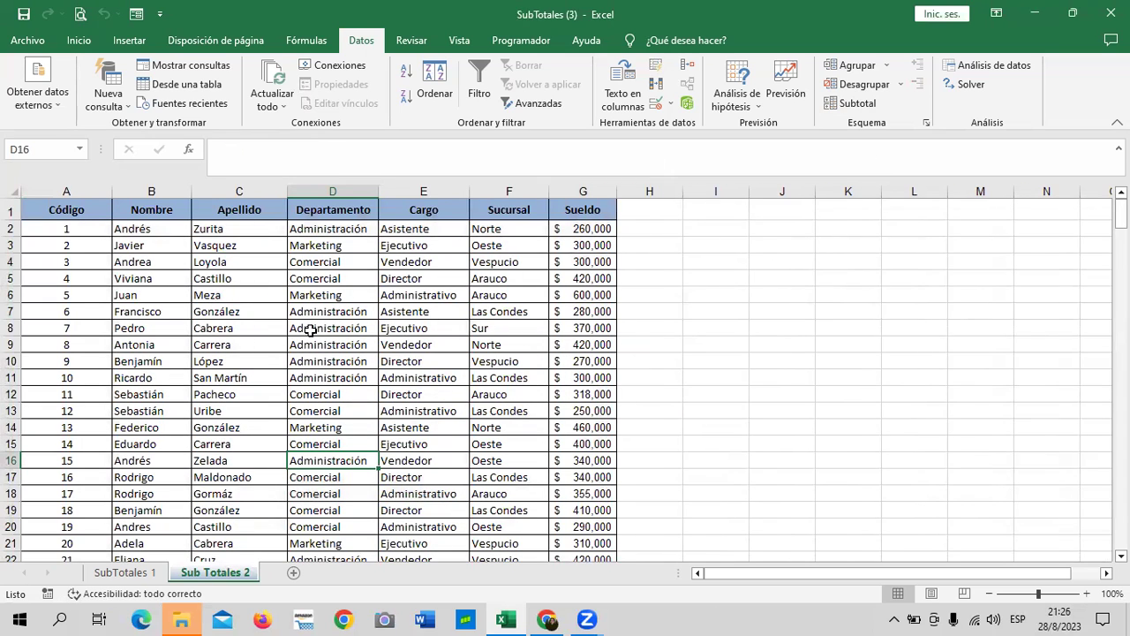
{"action": "left_click", "coordinate": [312, 331]}
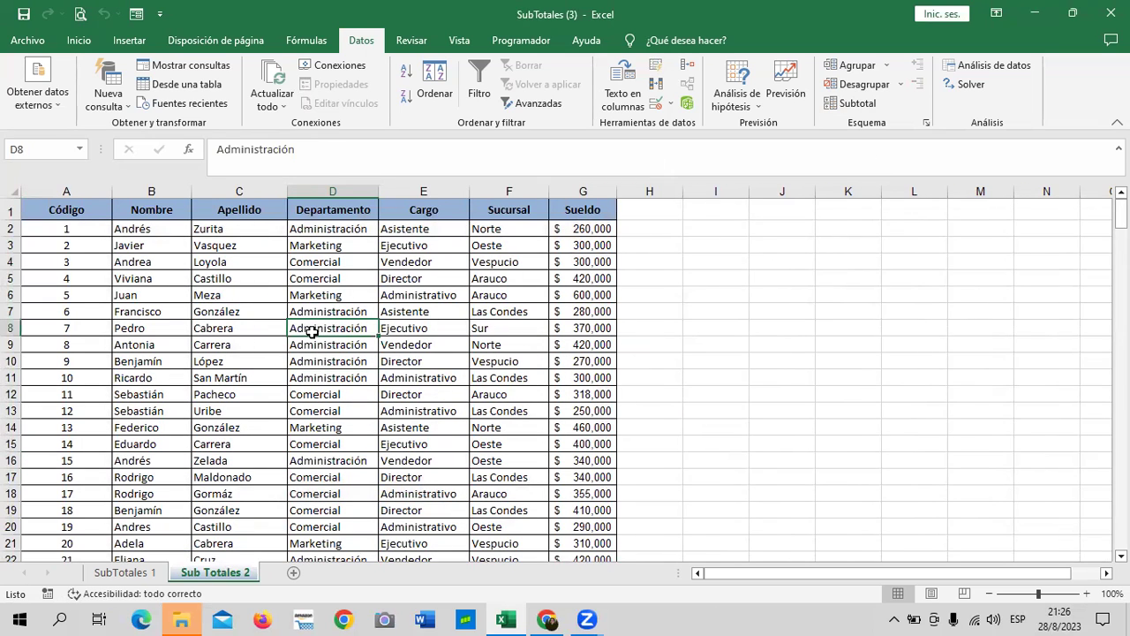
{"action": "left_click", "coordinate": [276, 294]}
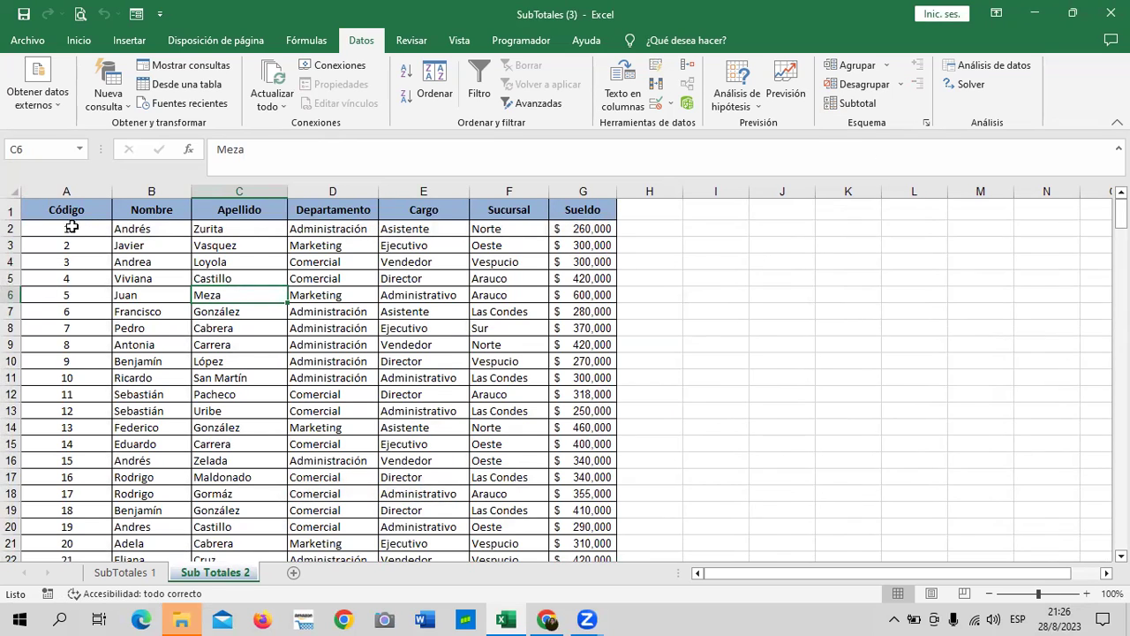
Review the plain list, select the entire worksheet, and bring up Inicio's Ordenar y filtrar options.
{"action": "scroll", "coordinate": [51, 433], "scroll_direction": "down", "scroll_amount": 4}
{"action": "scroll", "coordinate": [70, 467], "scroll_direction": "down", "scroll_amount": 3}
{"action": "scroll", "coordinate": [76, 490], "scroll_direction": "up", "scroll_amount": 5}
{"action": "scroll", "coordinate": [77, 484], "scroll_direction": "up", "scroll_amount": 2}
{"action": "scroll", "coordinate": [79, 484], "scroll_direction": "down", "scroll_amount": 5}
{"action": "scroll", "coordinate": [80, 477], "scroll_direction": "down", "scroll_amount": 4}
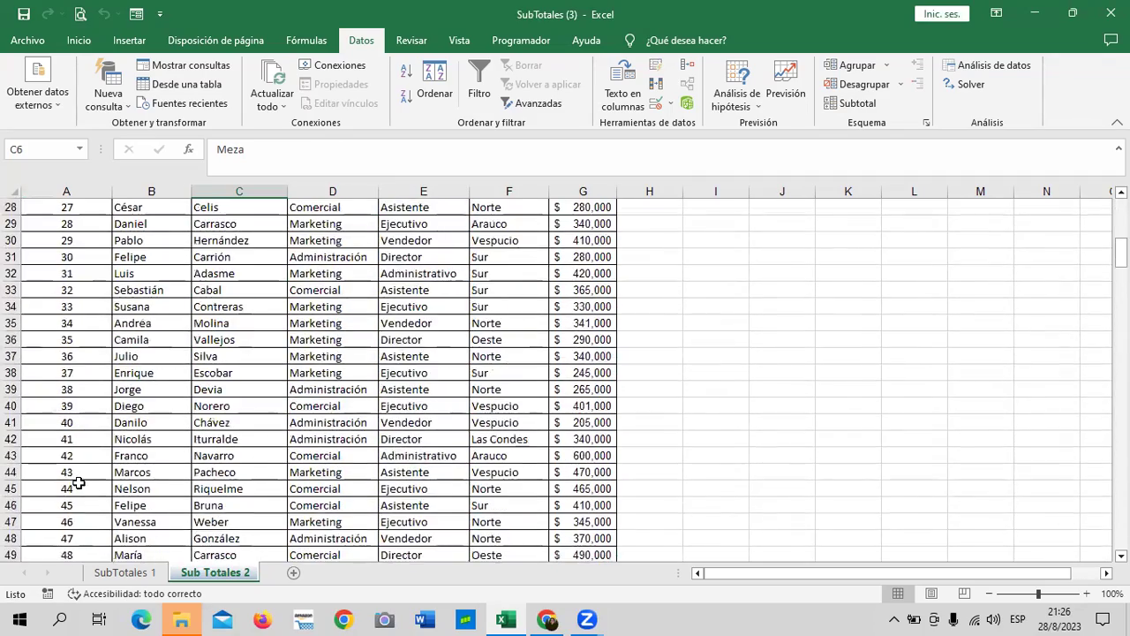
{"action": "scroll", "coordinate": [81, 477], "scroll_direction": "up", "scroll_amount": 9}
{"action": "left_click", "coordinate": [309, 378]}
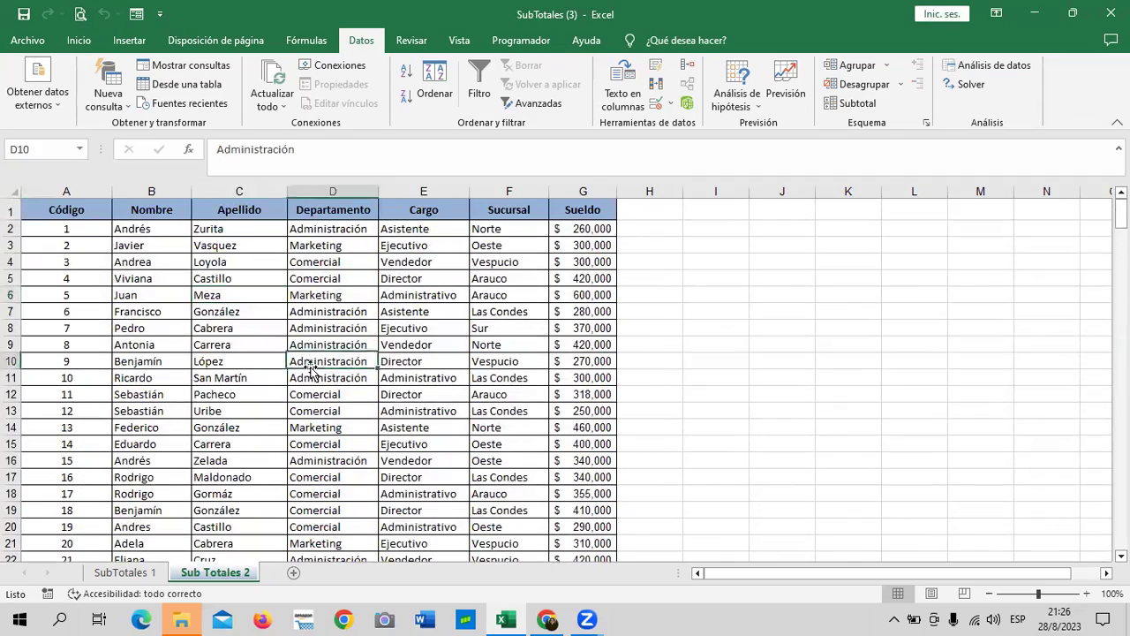
{"action": "left_click", "coordinate": [15, 190]}
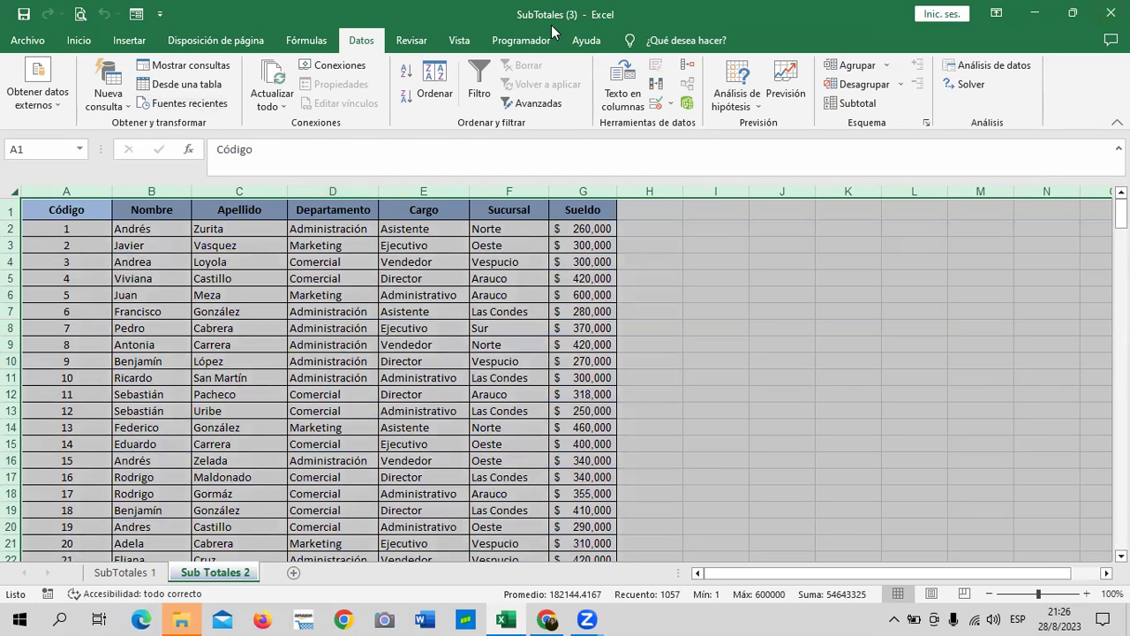
{"action": "left_click", "coordinate": [78, 40]}
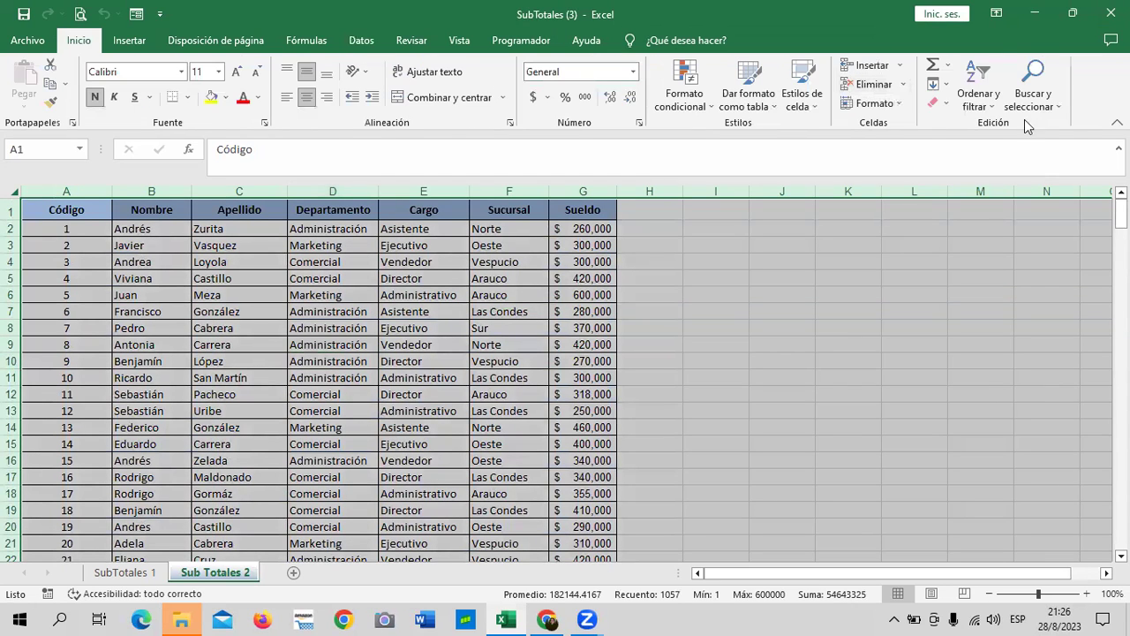
{"action": "left_click", "coordinate": [982, 91]}
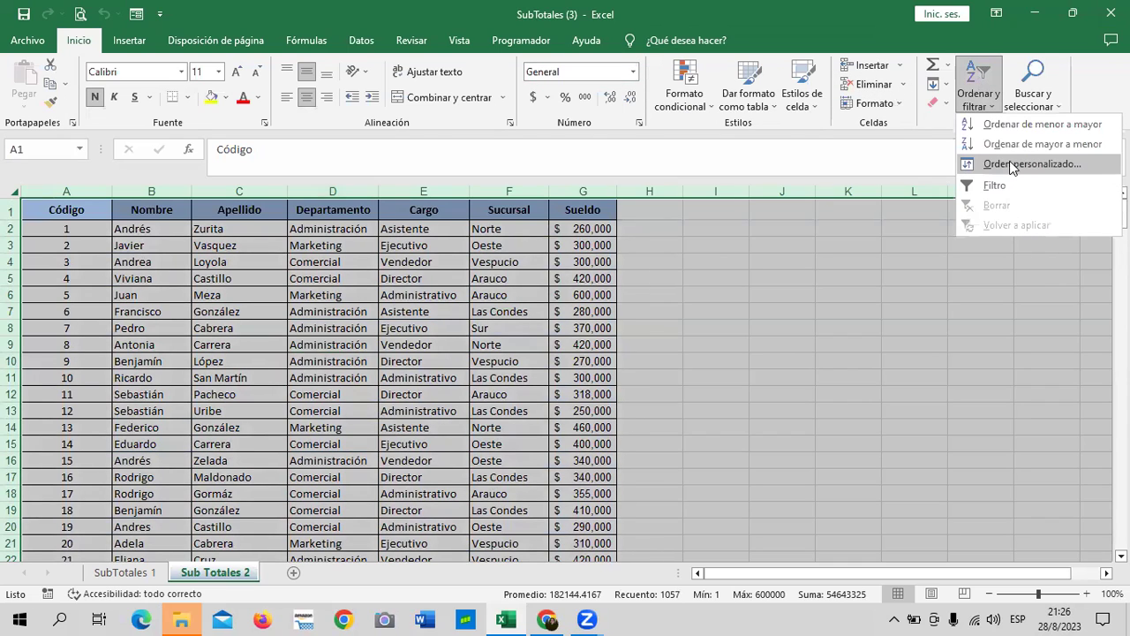
Custom-sort the whole sheet by the Departamento column, A to Z.
{"action": "left_click", "coordinate": [1011, 164]}
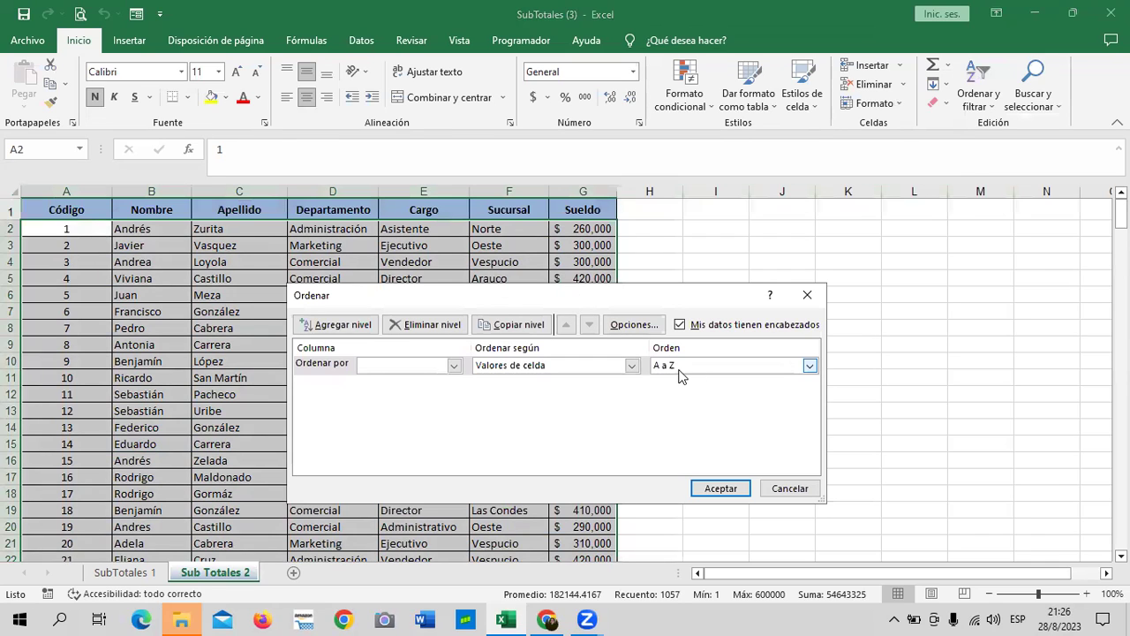
{"action": "left_click", "coordinate": [454, 366]}
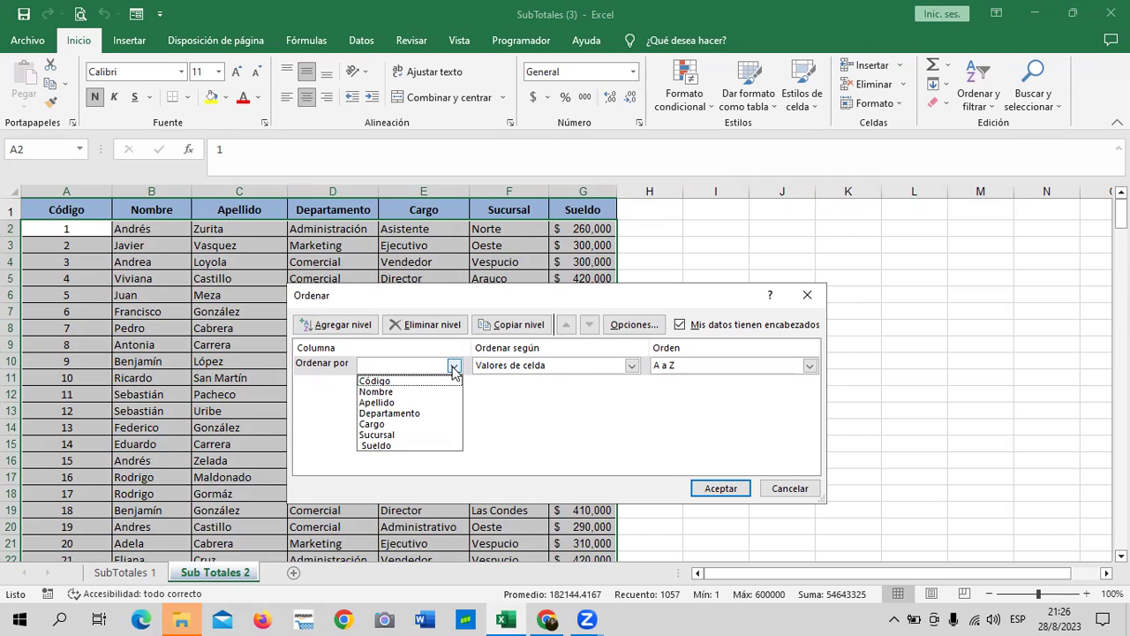
{"action": "left_click", "coordinate": [408, 412]}
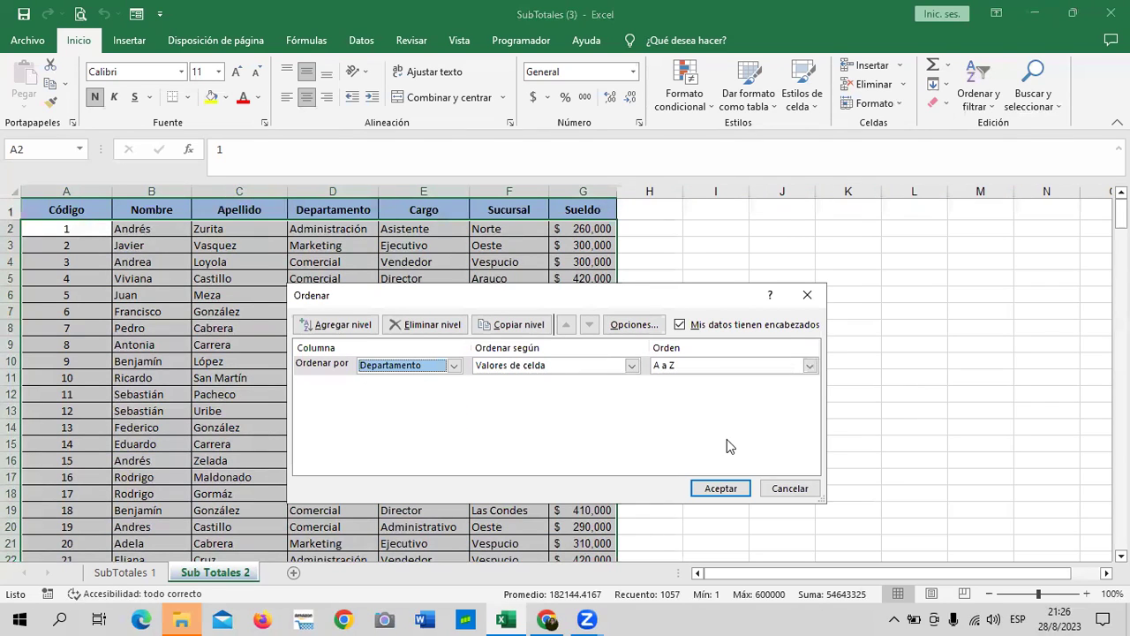
{"action": "left_click", "coordinate": [715, 489]}
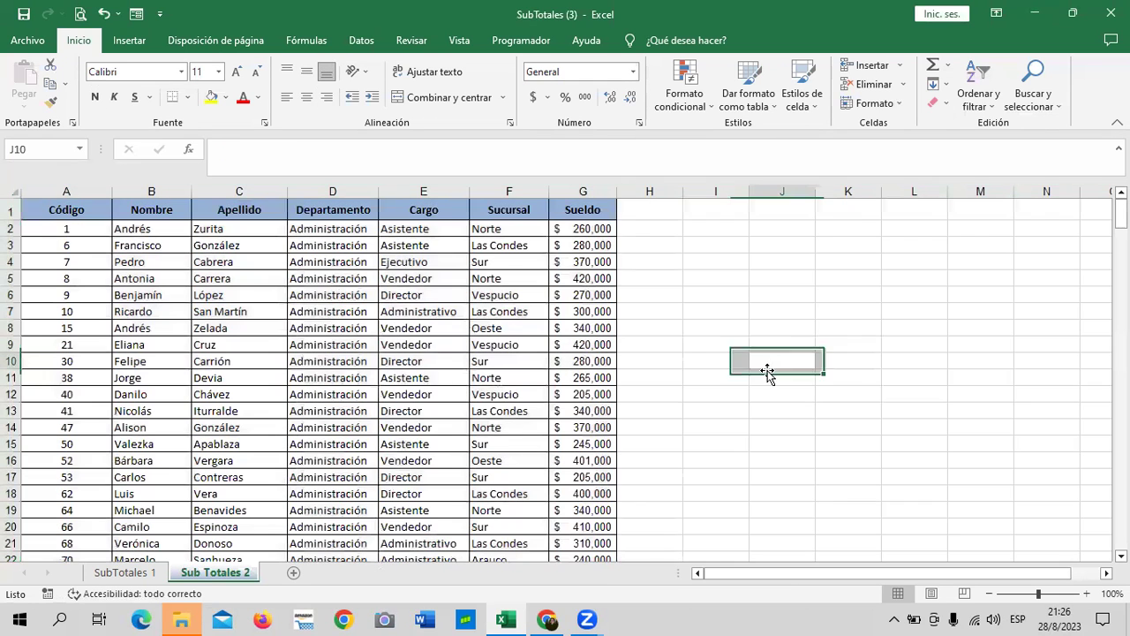
Clear the sheet selection, review the sorted Administración rows, and select all of column D (Departamento).
{"action": "left_click", "coordinate": [769, 363]}
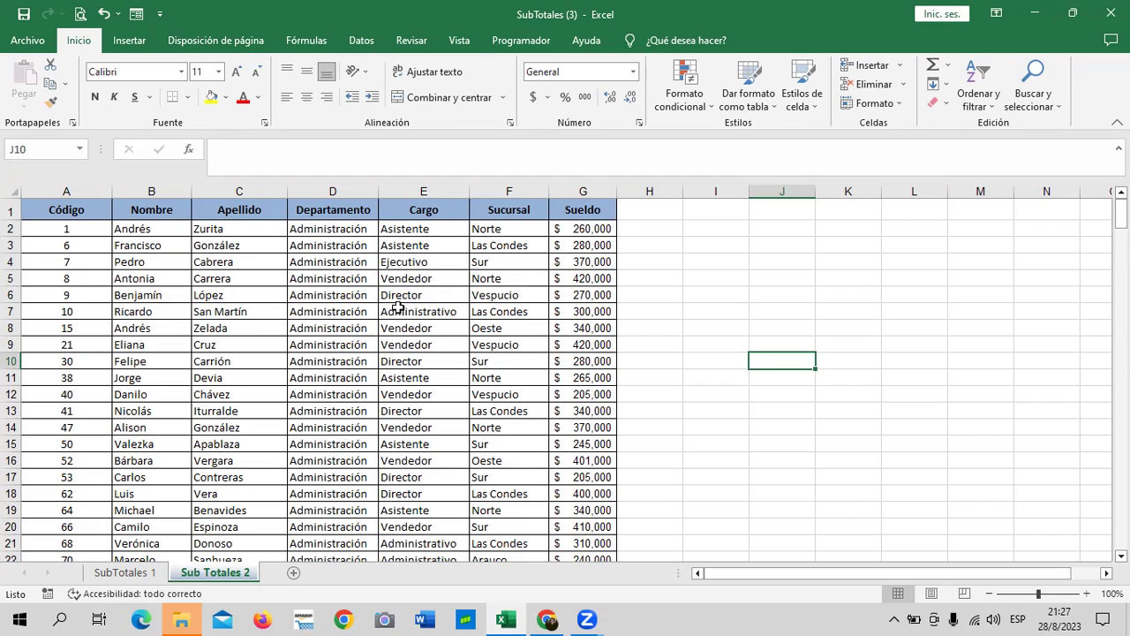
{"action": "scroll", "coordinate": [363, 336], "scroll_direction": "down", "scroll_amount": 1}
{"action": "scroll", "coordinate": [362, 336], "scroll_direction": "down", "scroll_amount": 3}
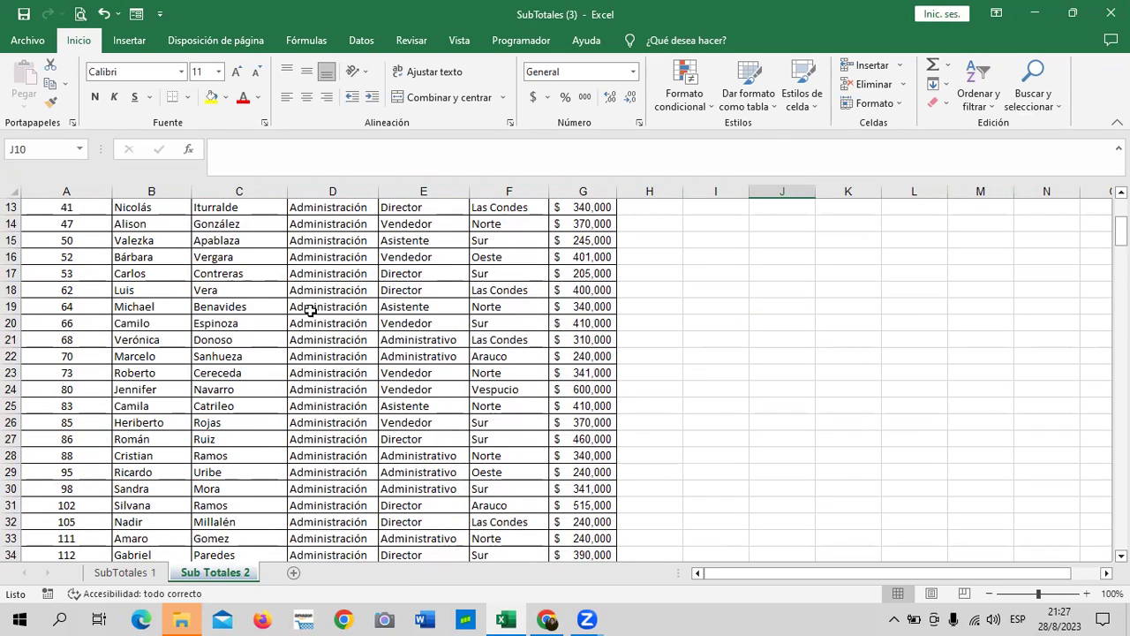
{"action": "scroll", "coordinate": [128, 329], "scroll_direction": "up", "scroll_amount": 3}
{"action": "scroll", "coordinate": [128, 329], "scroll_direction": "up", "scroll_amount": 1}
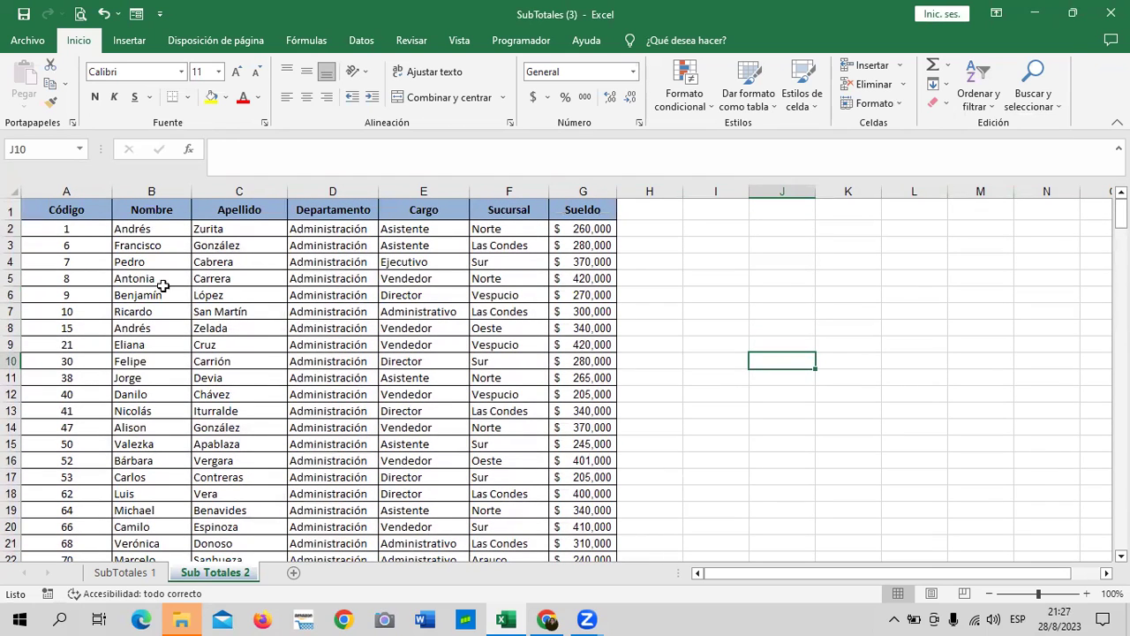
{"action": "left_click", "coordinate": [90, 346]}
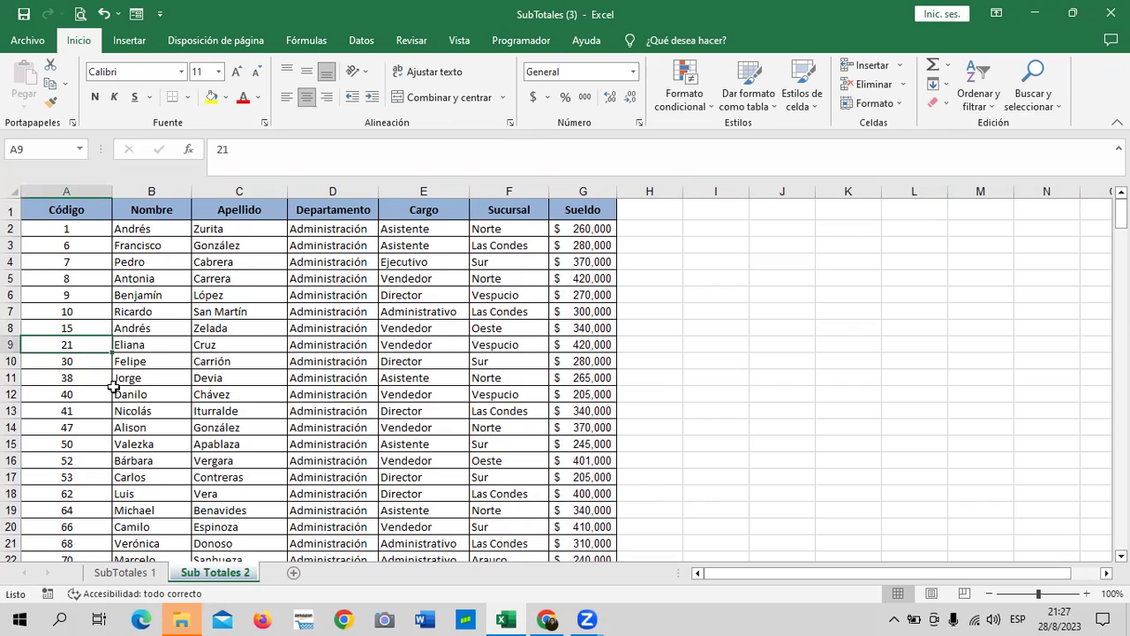
{"action": "left_click", "coordinate": [69, 365]}
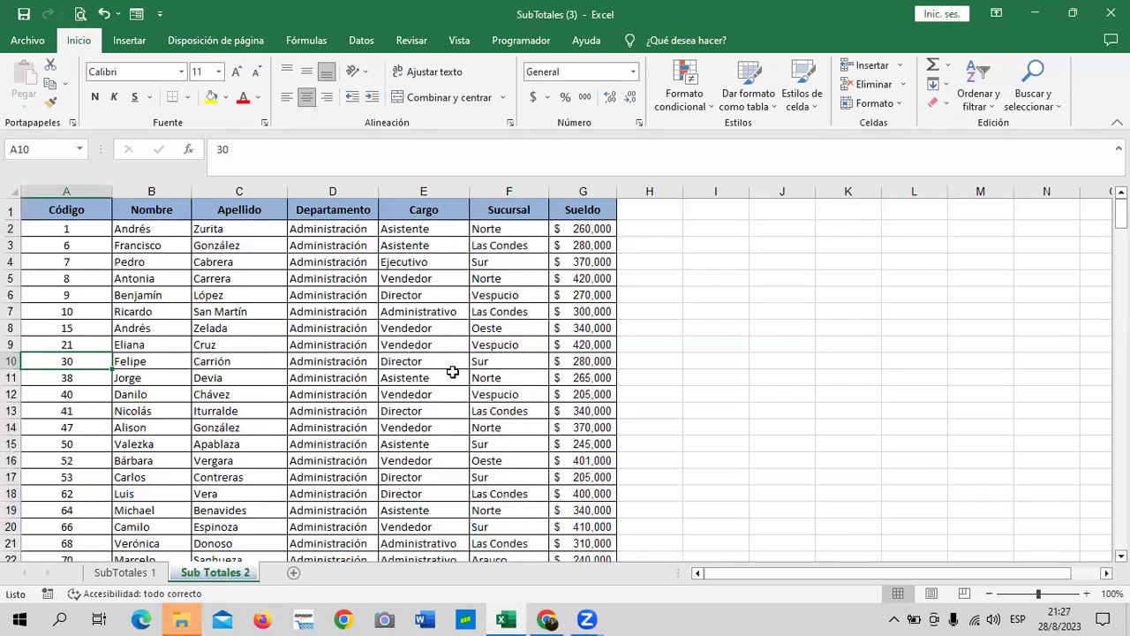
{"action": "left_click", "coordinate": [346, 189]}
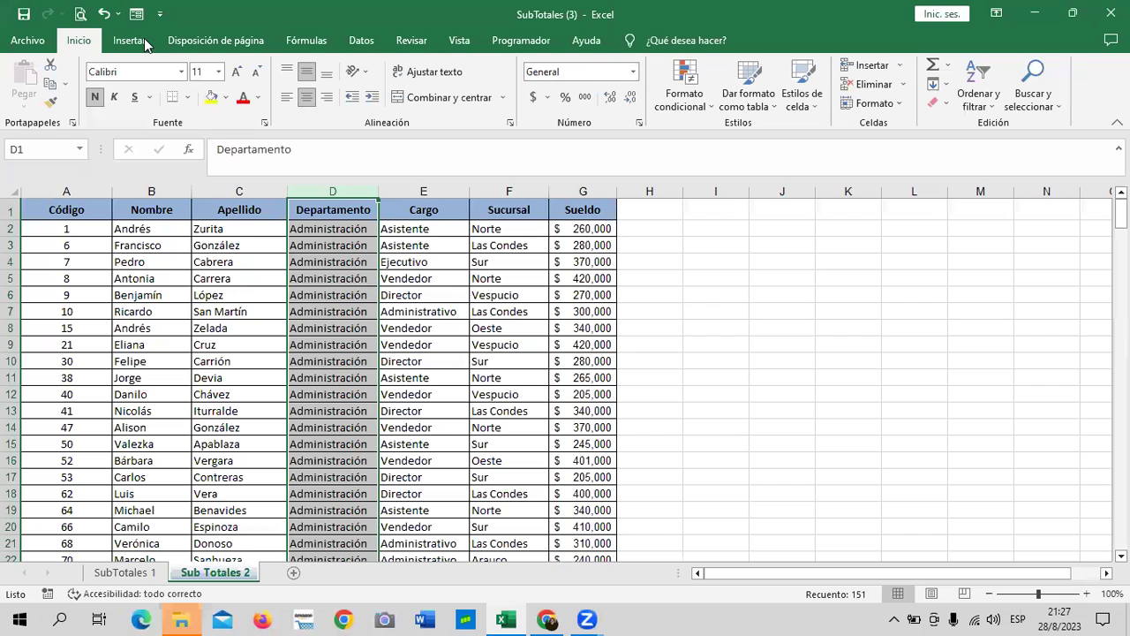
{"action": "left_click", "coordinate": [987, 111]}
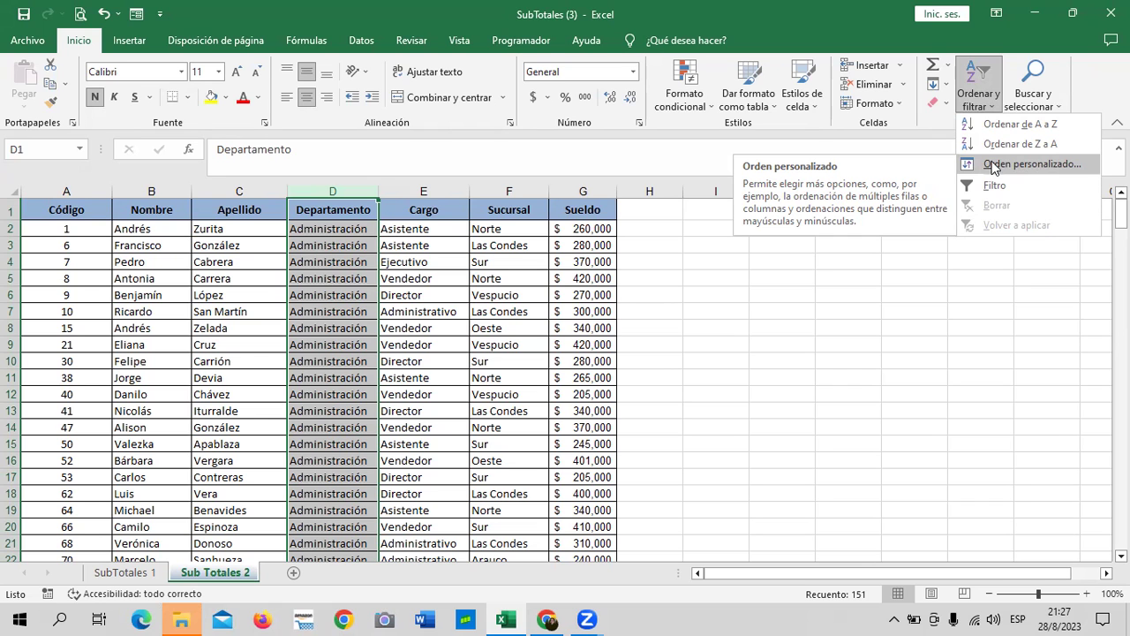
{"action": "scroll", "coordinate": [404, 372], "scroll_direction": "down", "scroll_amount": 1}
{"action": "scroll", "coordinate": [404, 373], "scroll_direction": "down", "scroll_amount": 5}
{"action": "scroll", "coordinate": [403, 373], "scroll_direction": "down", "scroll_amount": 4}
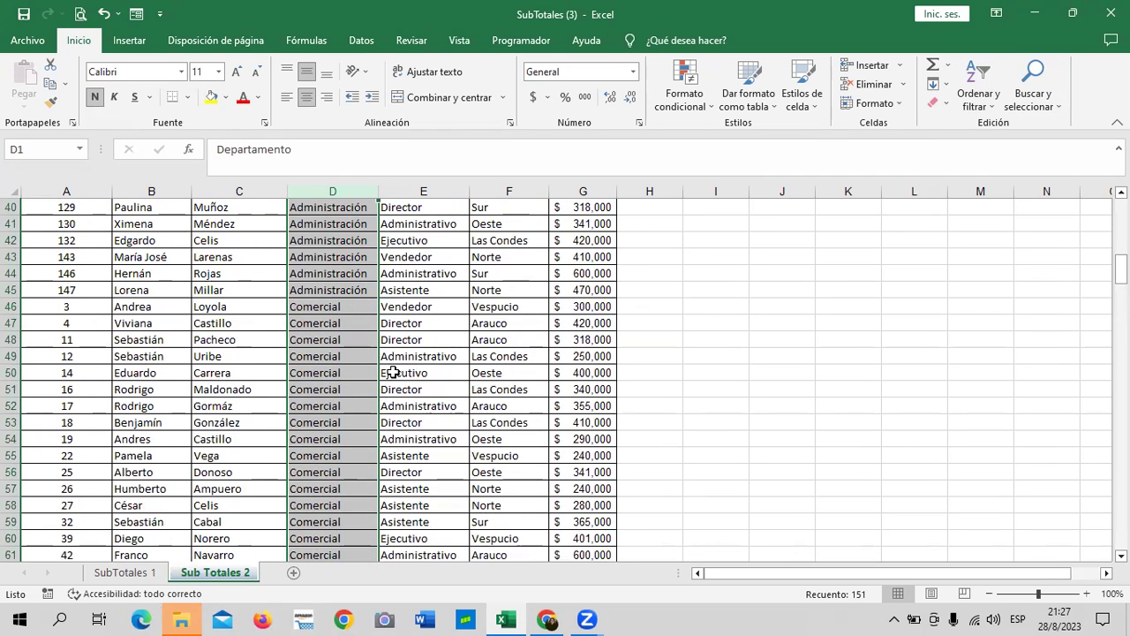
{"action": "scroll", "coordinate": [393, 373], "scroll_direction": "up", "scroll_amount": 4}
{"action": "left_click_drag", "start_coordinate": [383, 370], "coordinate": [341, 338]}
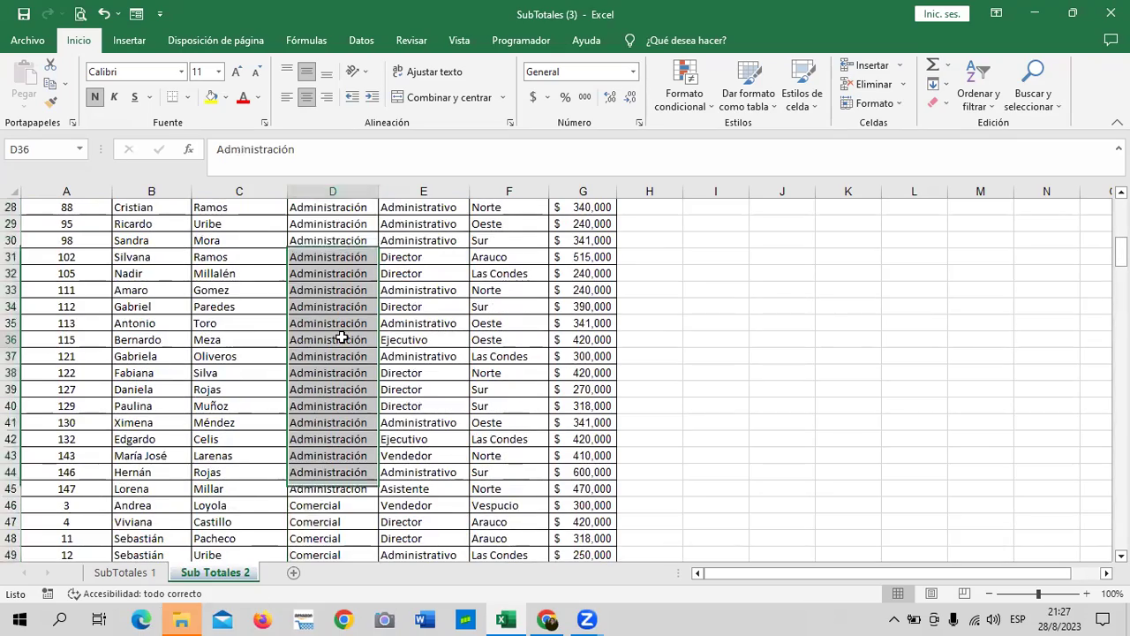
{"action": "left_click", "coordinate": [341, 339]}
{"action": "scroll", "coordinate": [340, 344], "scroll_direction": "up", "scroll_amount": 4}
{"action": "scroll", "coordinate": [340, 349], "scroll_direction": "up", "scroll_amount": 5}
{"action": "scroll", "coordinate": [341, 349], "scroll_direction": "down", "scroll_amount": 6}
{"action": "scroll", "coordinate": [345, 351], "scroll_direction": "down", "scroll_amount": 3}
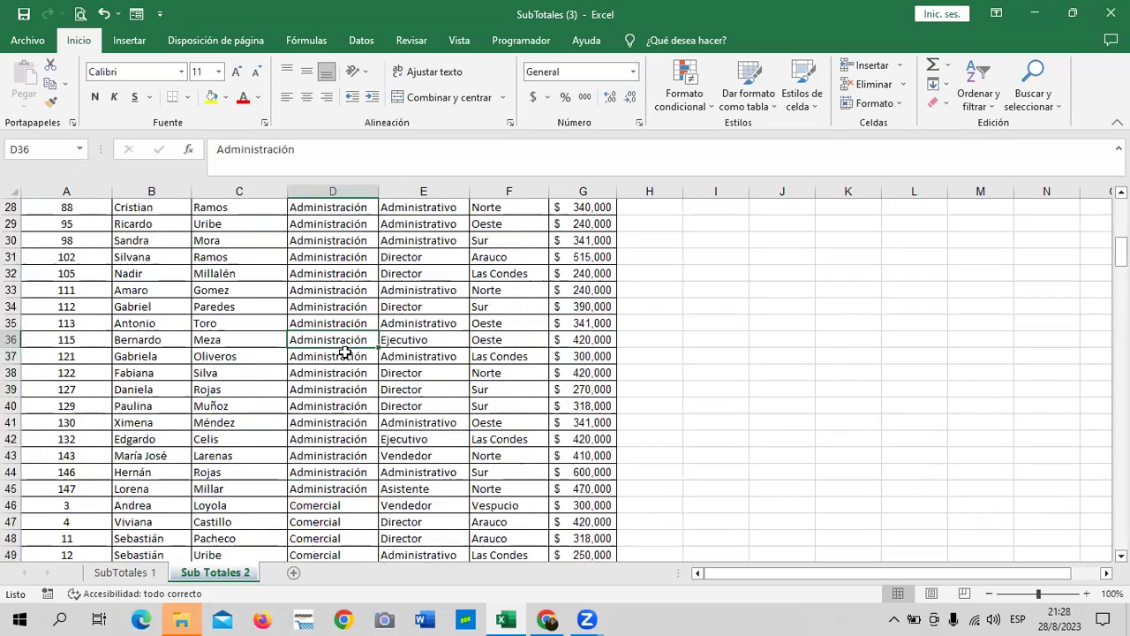
{"action": "scroll", "coordinate": [344, 352], "scroll_direction": "down", "scroll_amount": 5}
{"action": "scroll", "coordinate": [344, 351], "scroll_direction": "down", "scroll_amount": 4}
{"action": "scroll", "coordinate": [344, 351], "scroll_direction": "down", "scroll_amount": 11}
{"action": "scroll", "coordinate": [346, 351], "scroll_direction": "down", "scroll_amount": 5}
{"action": "scroll", "coordinate": [346, 351], "scroll_direction": "down", "scroll_amount": 5}
{"action": "scroll", "coordinate": [346, 351], "scroll_direction": "down", "scroll_amount": 6}
{"action": "scroll", "coordinate": [346, 351], "scroll_direction": "down", "scroll_amount": 5}
{"action": "scroll", "coordinate": [346, 350], "scroll_direction": "up", "scroll_amount": 5}
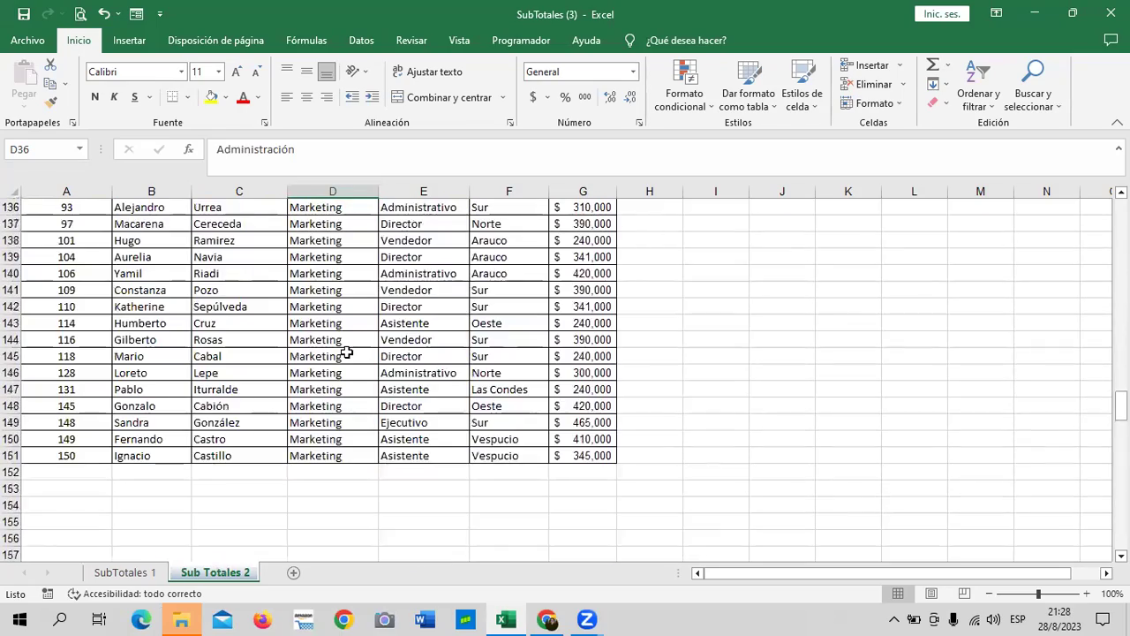
{"action": "scroll", "coordinate": [346, 353], "scroll_direction": "up", "scroll_amount": 6}
{"action": "scroll", "coordinate": [347, 353], "scroll_direction": "up", "scroll_amount": 5}
{"action": "scroll", "coordinate": [348, 353], "scroll_direction": "up", "scroll_amount": 5}
{"action": "scroll", "coordinate": [349, 355], "scroll_direction": "up", "scroll_amount": 10}
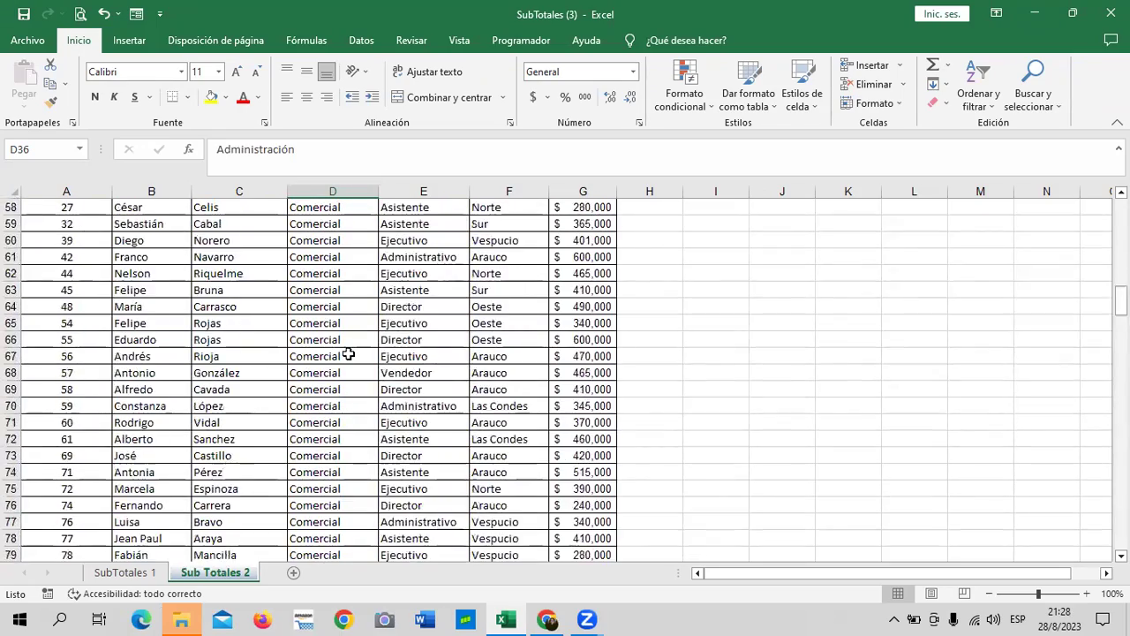
{"action": "scroll", "coordinate": [348, 353], "scroll_direction": "up", "scroll_amount": 5}
{"action": "scroll", "coordinate": [349, 353], "scroll_direction": "up", "scroll_amount": 4}
{"action": "scroll", "coordinate": [349, 353], "scroll_direction": "up", "scroll_amount": 4}
{"action": "left_click_drag", "start_coordinate": [333, 306], "coordinate": [332, 296]}
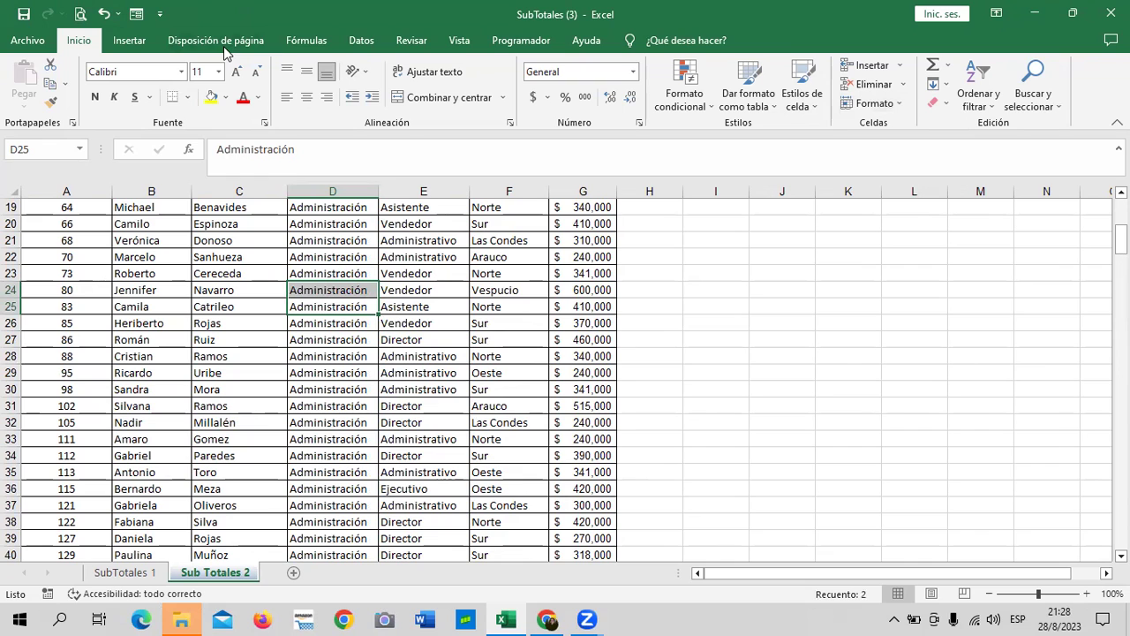
Add Recuento subtotals of Departamento at each Departamento change via Datos > Subtotal.
{"action": "left_click", "coordinate": [362, 42]}
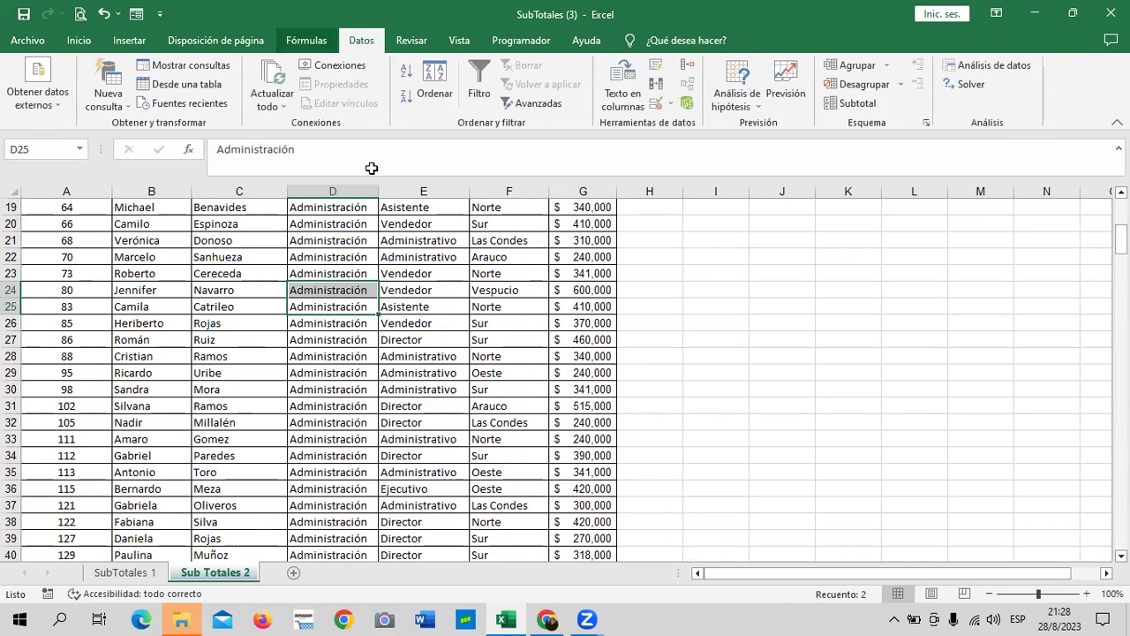
{"action": "left_click", "coordinate": [334, 323]}
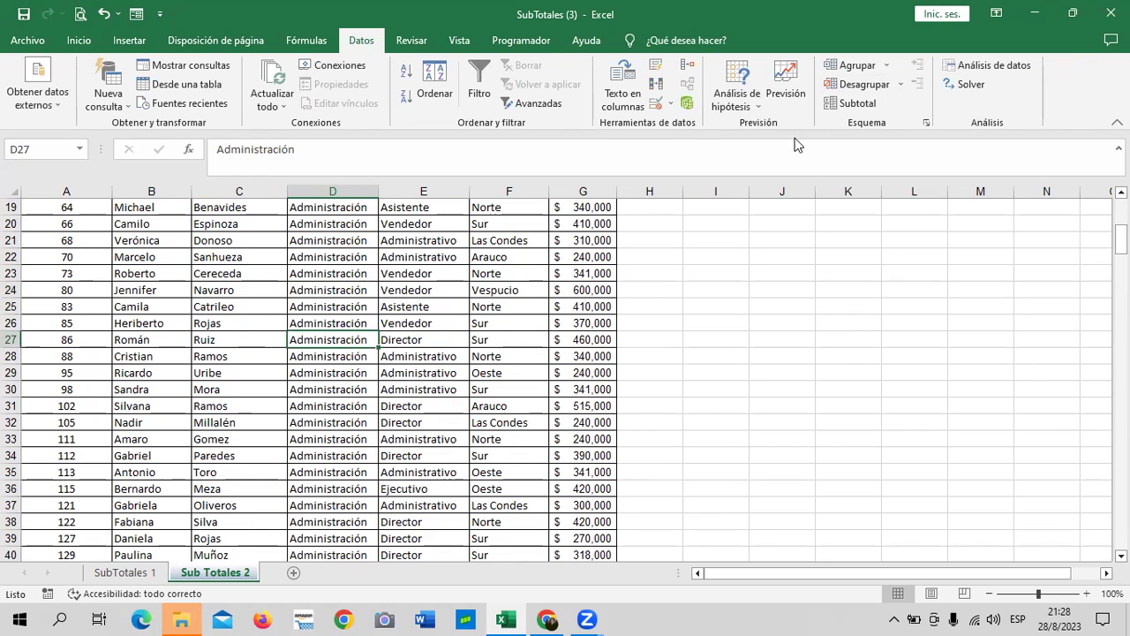
{"action": "left_click", "coordinate": [853, 104]}
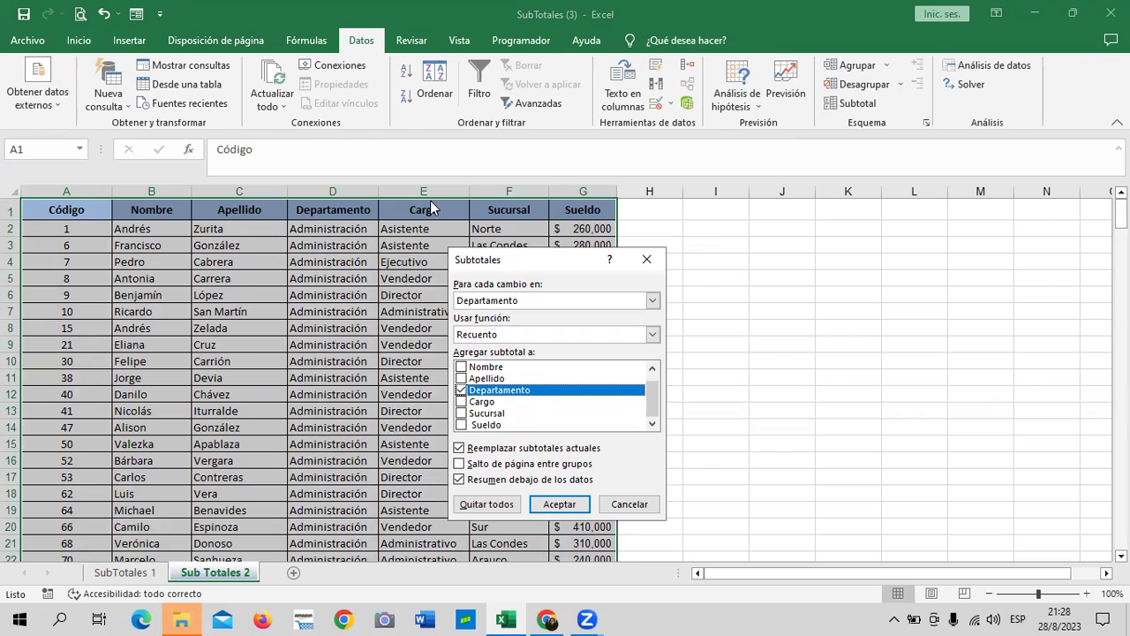
{"action": "left_click_drag", "start_coordinate": [560, 260], "coordinate": [759, 199]}
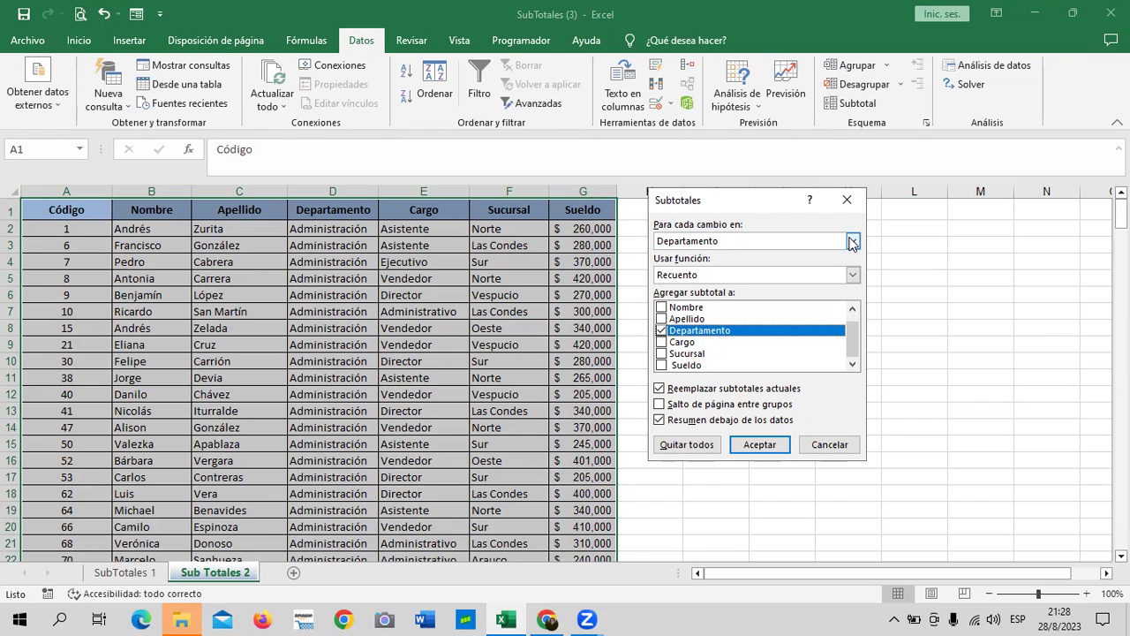
{"action": "left_click", "coordinate": [853, 275]}
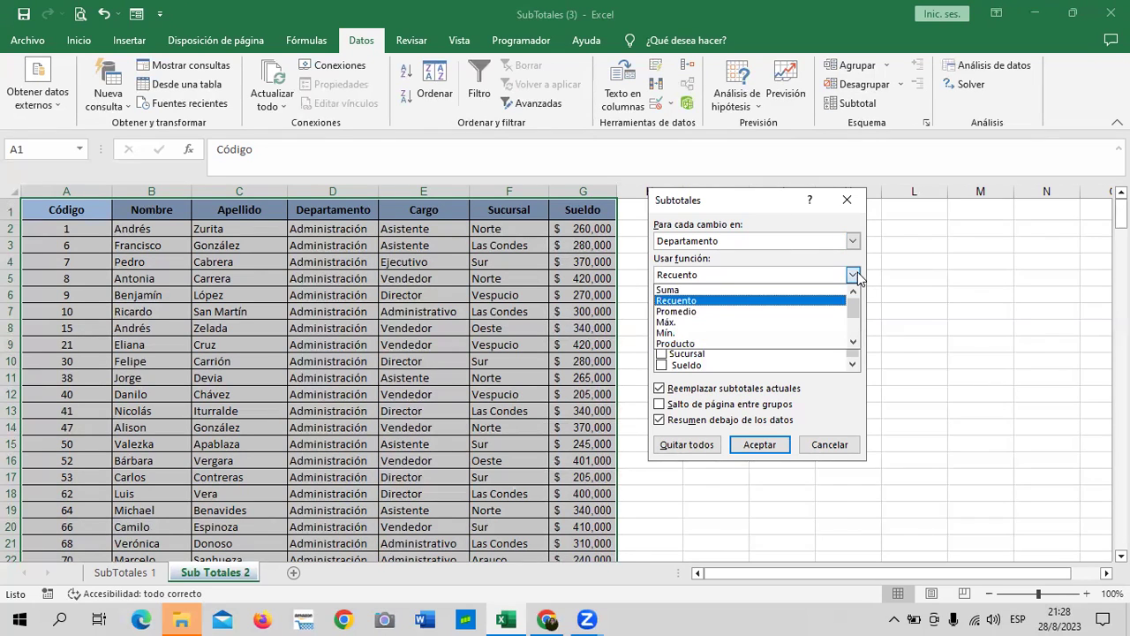
{"action": "left_click", "coordinate": [690, 302]}
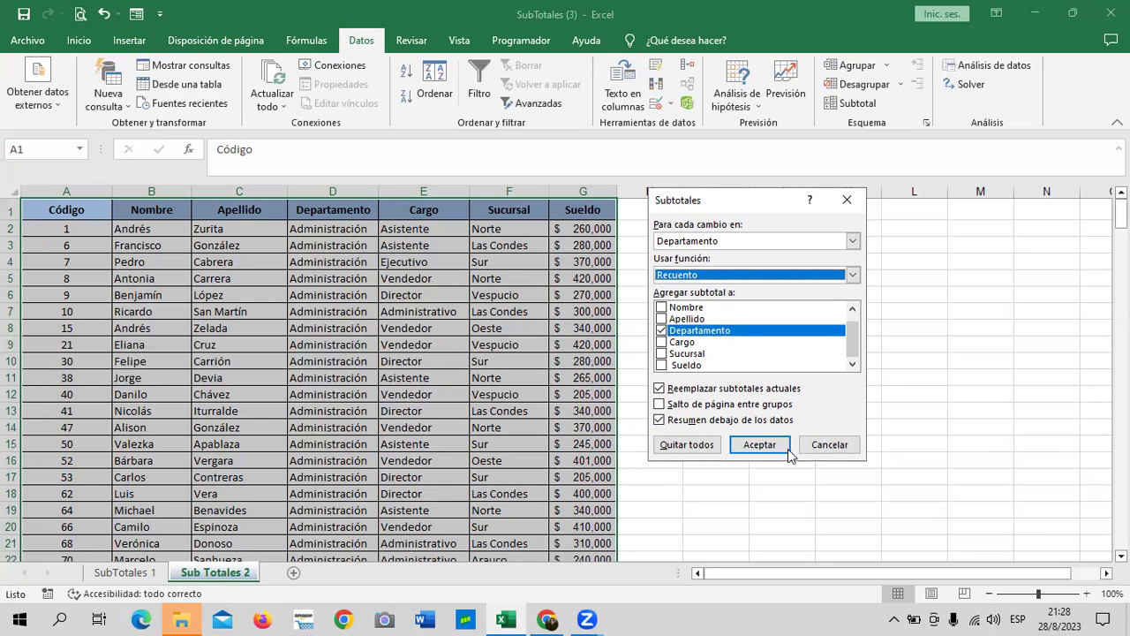
{"action": "left_click", "coordinate": [787, 446]}
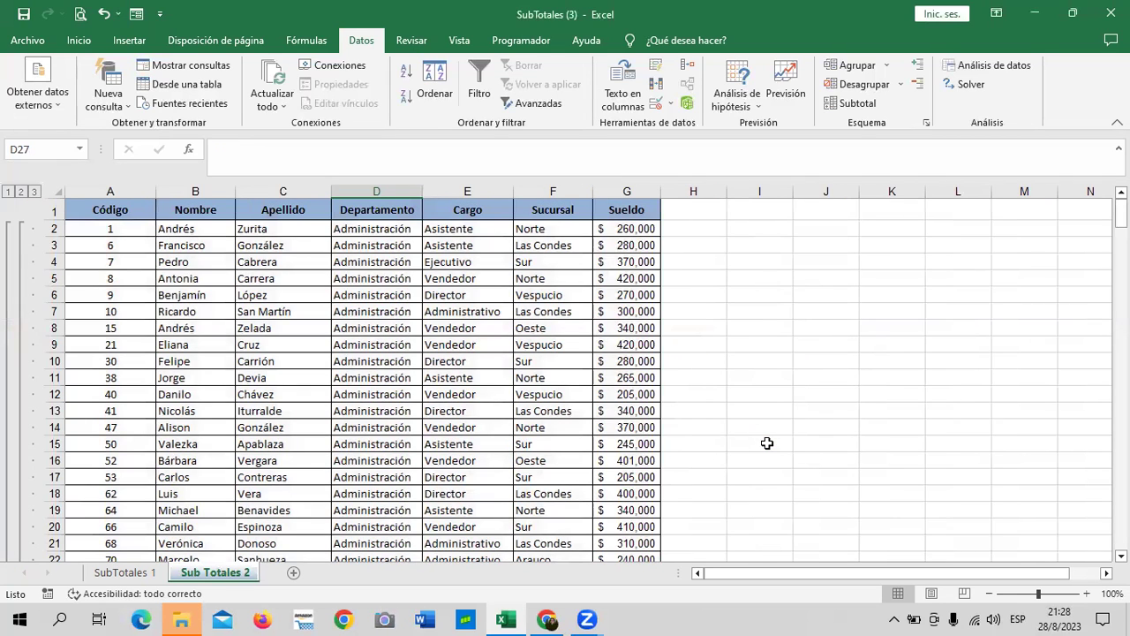
{"action": "scroll", "coordinate": [453, 355], "scroll_direction": "down", "scroll_amount": 2}
{"action": "scroll", "coordinate": [446, 353], "scroll_direction": "down", "scroll_amount": 7}
{"action": "scroll", "coordinate": [440, 353], "scroll_direction": "down", "scroll_amount": 1}
{"action": "scroll", "coordinate": [440, 353], "scroll_direction": "down", "scroll_amount": 2}
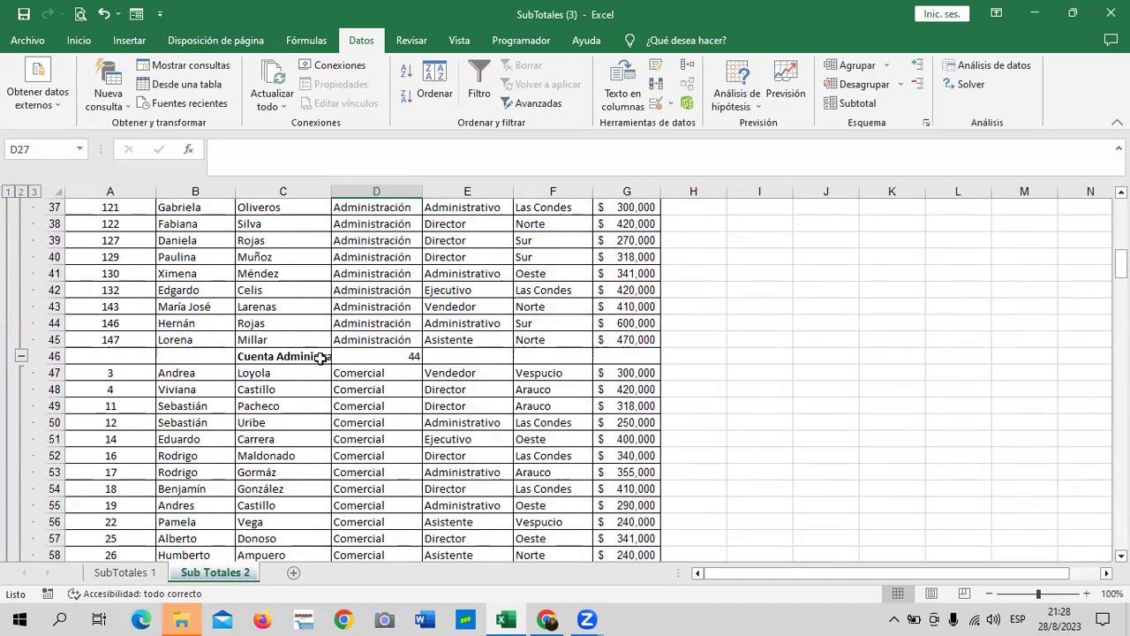
{"action": "left_click", "coordinate": [278, 357]}
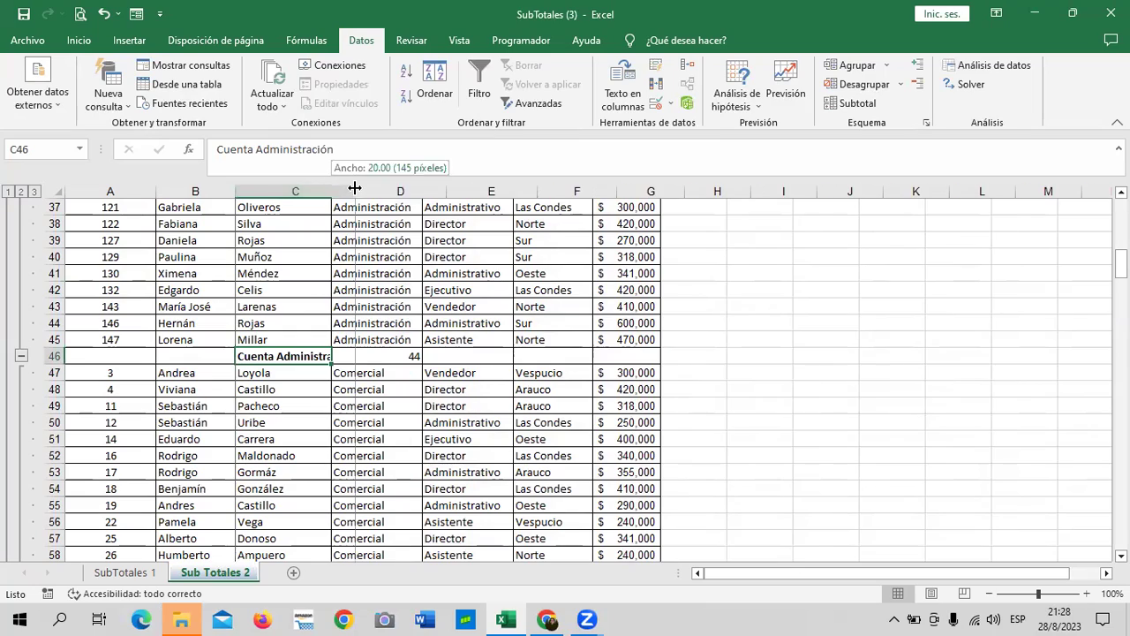
{"action": "left_click_drag", "start_coordinate": [330, 188], "coordinate": [354, 188]}
{"action": "scroll", "coordinate": [386, 328], "scroll_direction": "up", "scroll_amount": 11}
{"action": "scroll", "coordinate": [386, 327], "scroll_direction": "up", "scroll_amount": 1}
{"action": "scroll", "coordinate": [386, 328], "scroll_direction": "down", "scroll_amount": 6}
{"action": "scroll", "coordinate": [386, 327], "scroll_direction": "down", "scroll_amount": 4}
{"action": "scroll", "coordinate": [386, 327], "scroll_direction": "down", "scroll_amount": 3}
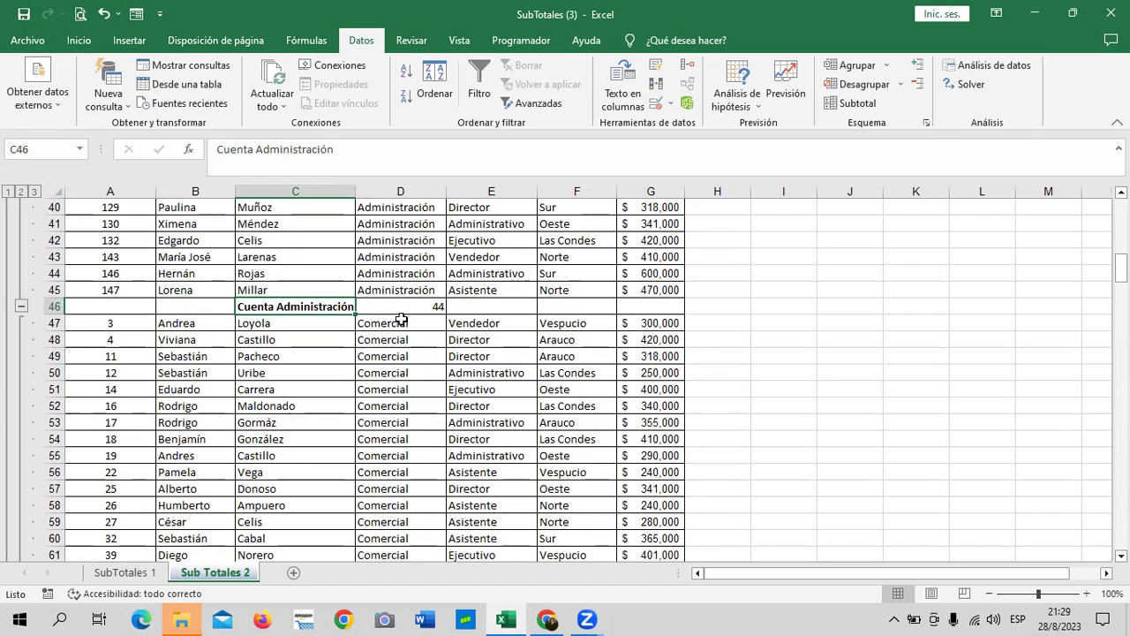
{"action": "left_click", "coordinate": [402, 306]}
{"action": "scroll", "coordinate": [403, 307], "scroll_direction": "down", "scroll_amount": 5}
{"action": "scroll", "coordinate": [403, 306], "scroll_direction": "down", "scroll_amount": 4}
{"action": "scroll", "coordinate": [403, 306], "scroll_direction": "down", "scroll_amount": 7}
{"action": "scroll", "coordinate": [403, 306], "scroll_direction": "down", "scroll_amount": 6}
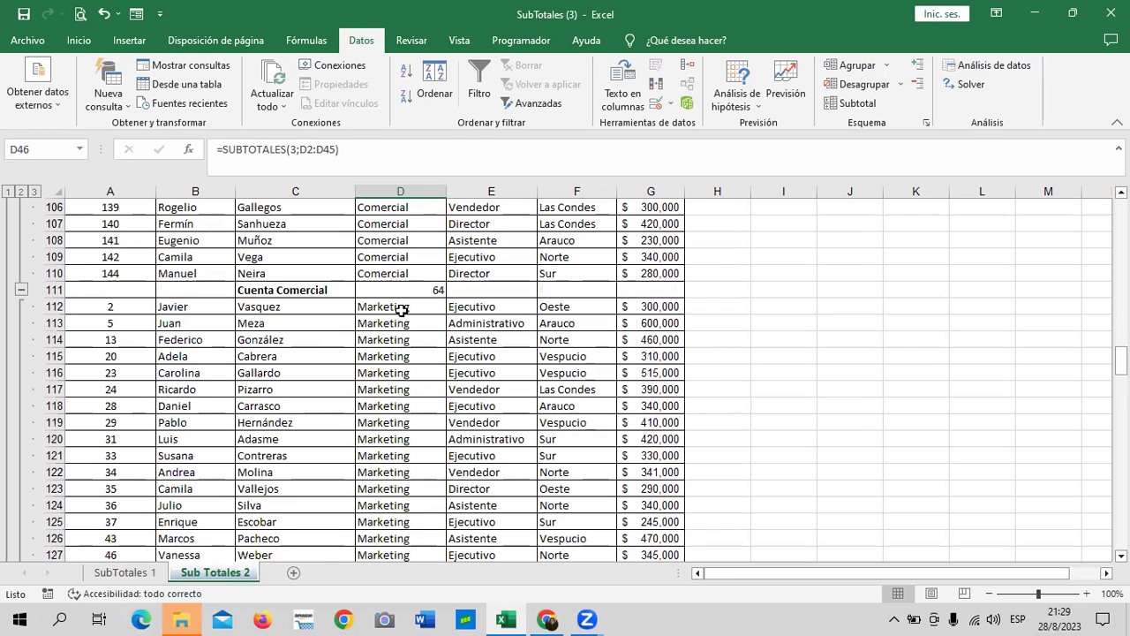
{"action": "left_click", "coordinate": [276, 290]}
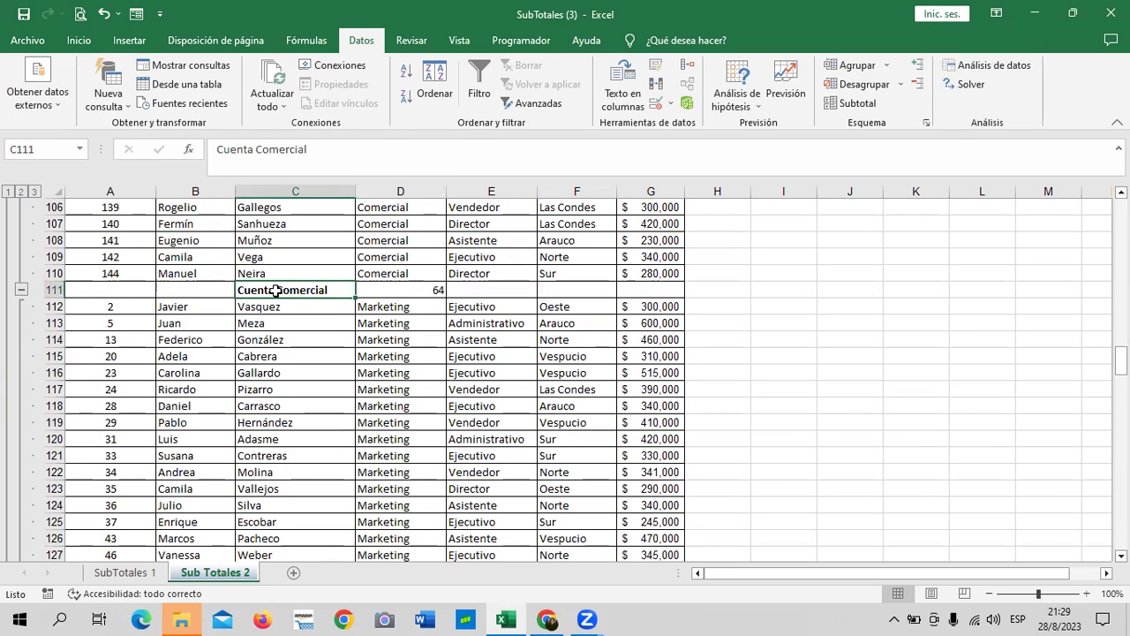
{"action": "left_click", "coordinate": [381, 287]}
{"action": "scroll", "coordinate": [380, 286], "scroll_direction": "down", "scroll_amount": 5}
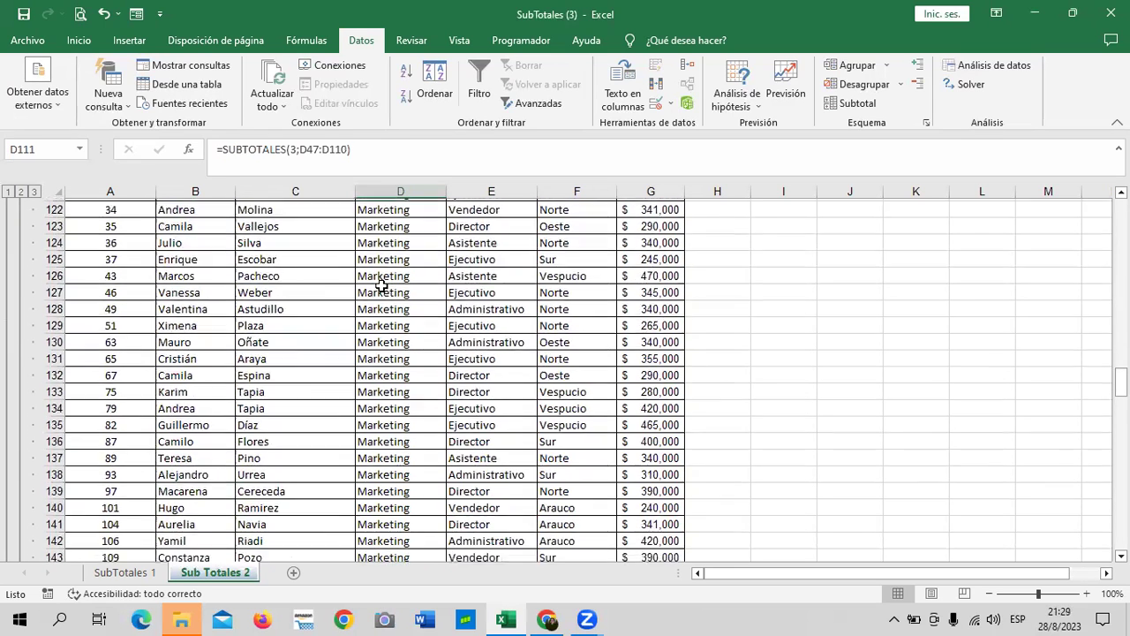
{"action": "scroll", "coordinate": [375, 289], "scroll_direction": "down", "scroll_amount": 10}
{"action": "scroll", "coordinate": [438, 343], "scroll_direction": "up", "scroll_amount": 3}
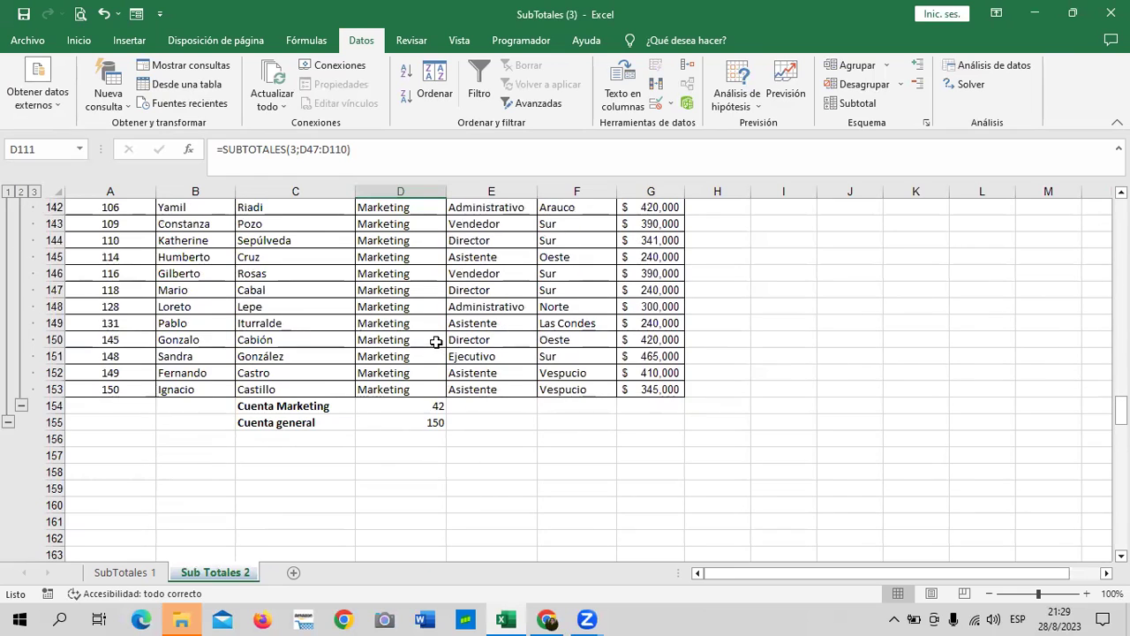
{"action": "left_click", "coordinate": [312, 406]}
{"action": "left_click", "coordinate": [411, 403]}
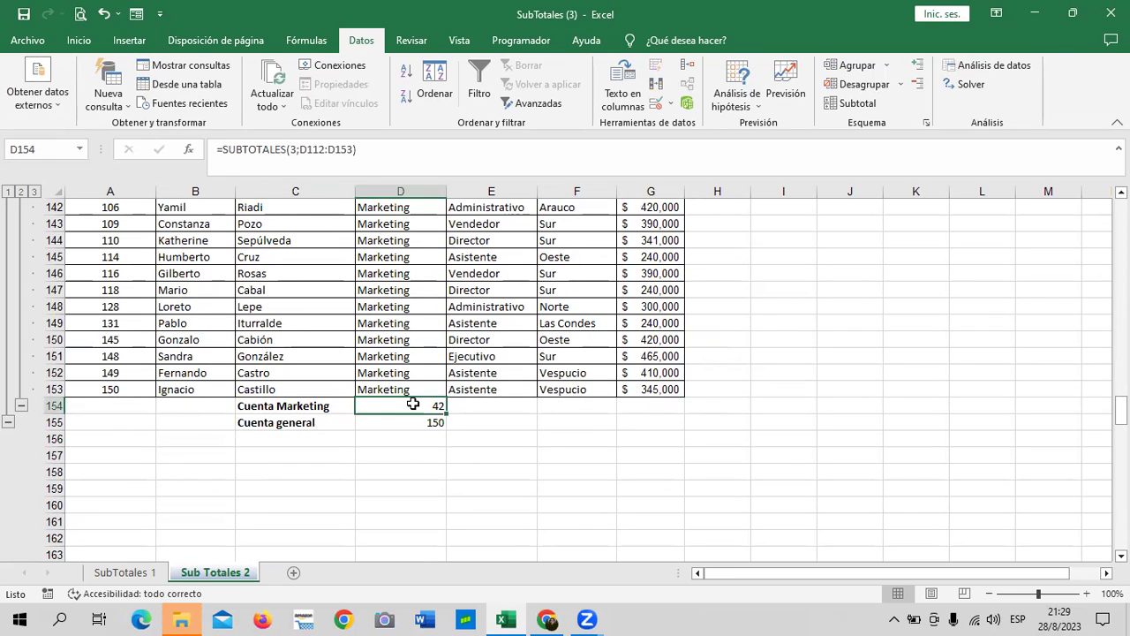
{"action": "left_click", "coordinate": [265, 423]}
{"action": "left_click", "coordinate": [405, 423]}
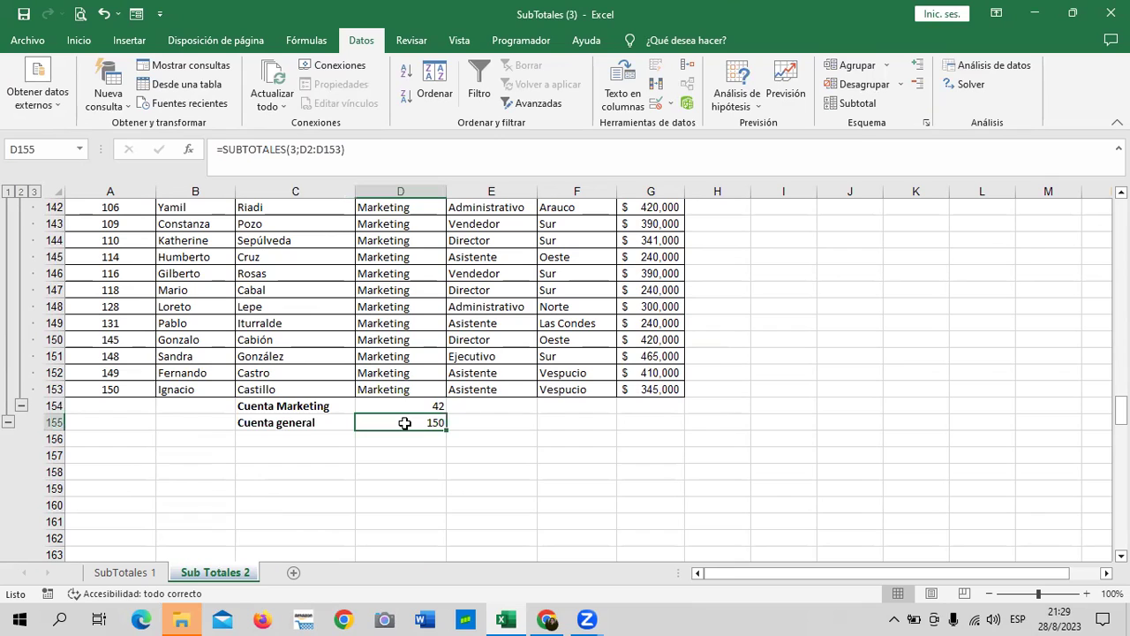
{"action": "left_click", "coordinate": [8, 192]}
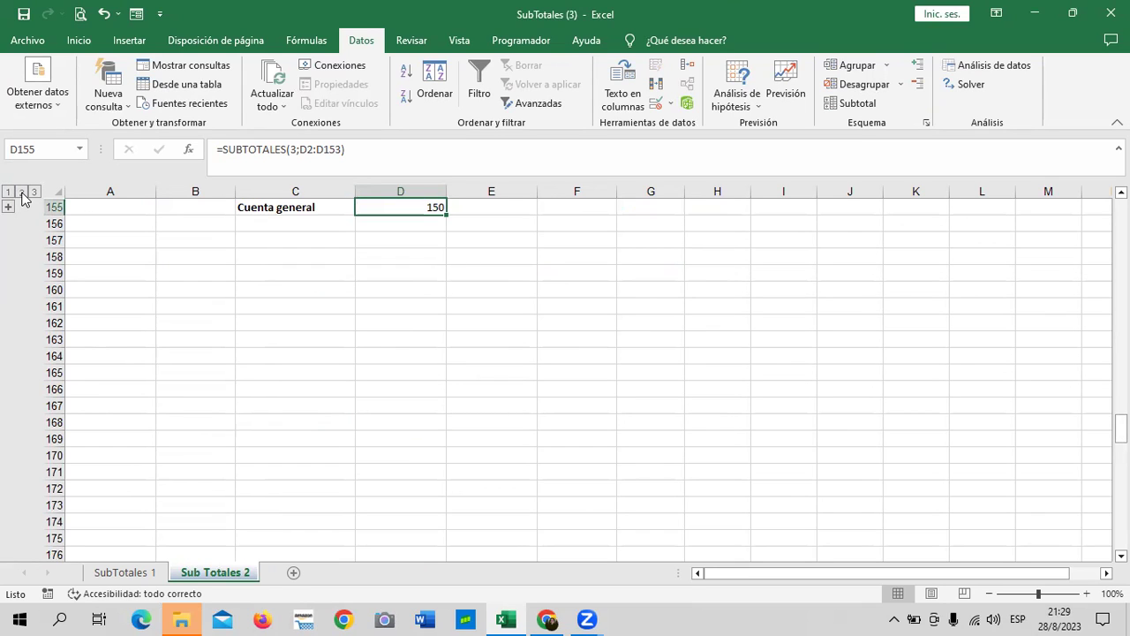
{"action": "left_click", "coordinate": [20, 191]}
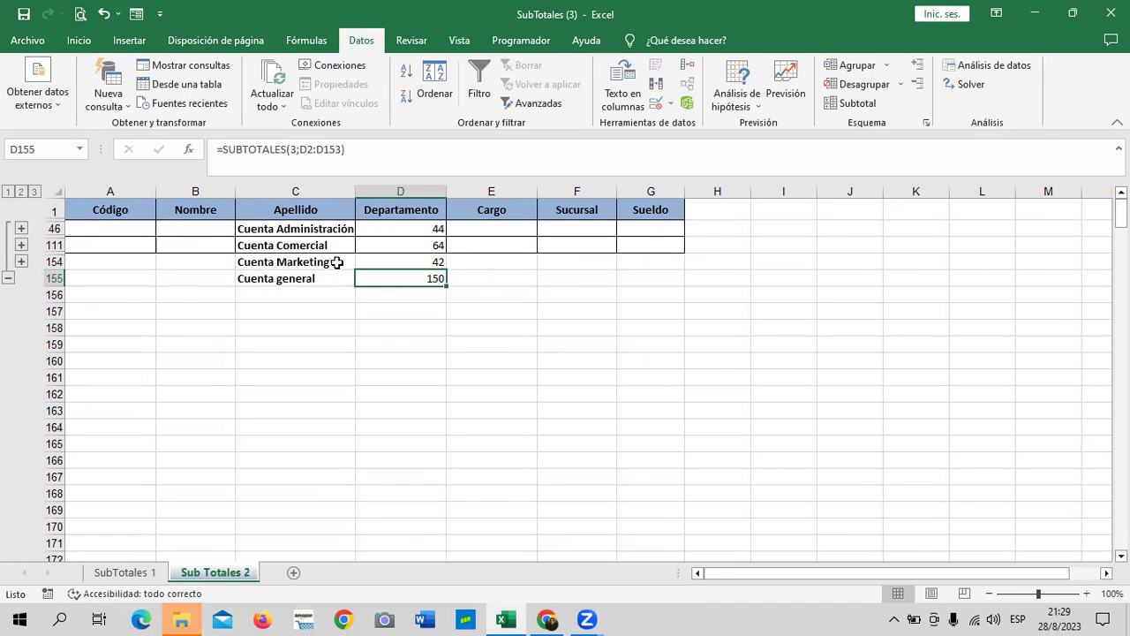
{"action": "left_click", "coordinate": [406, 230]}
{"action": "left_click", "coordinate": [387, 246]}
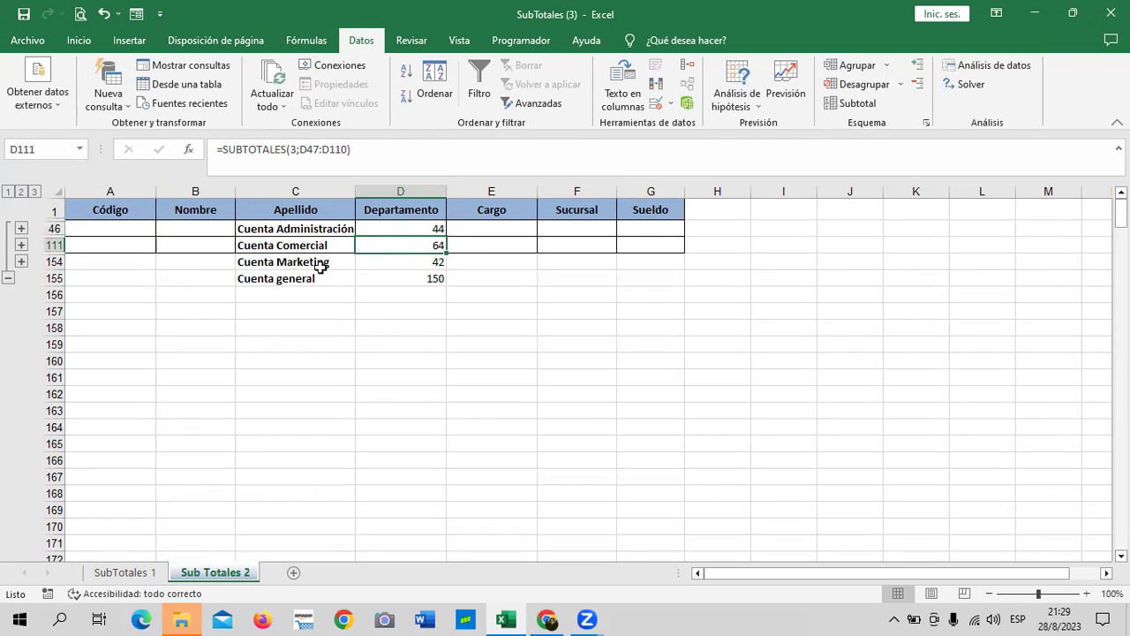
{"action": "left_click", "coordinate": [391, 258]}
{"action": "left_click", "coordinate": [399, 280]}
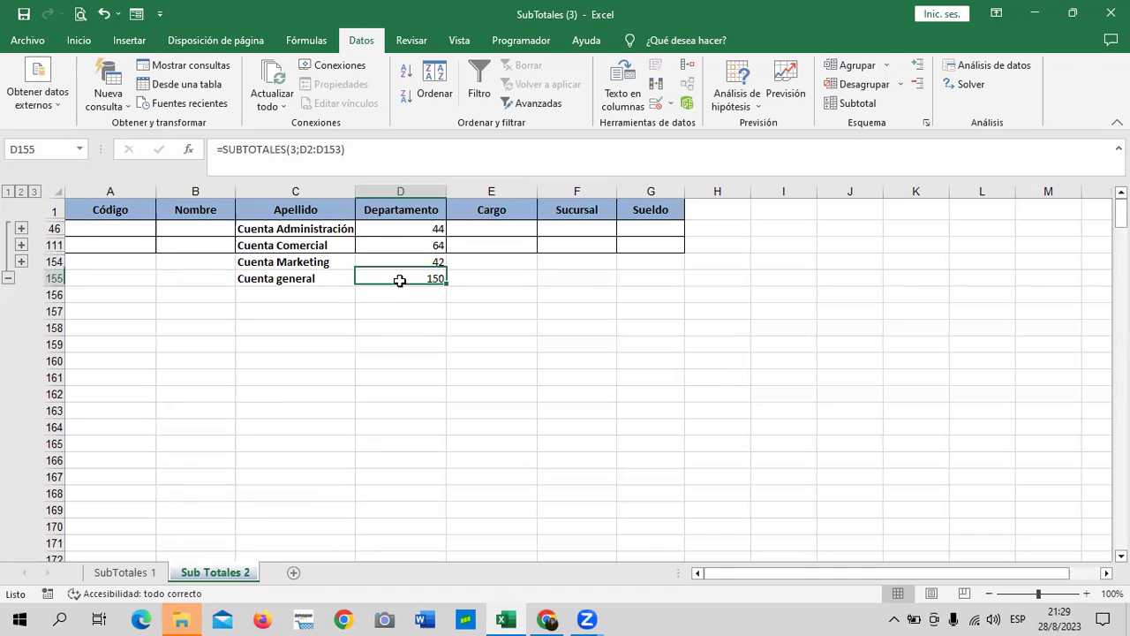
{"action": "left_click", "coordinate": [34, 193]}
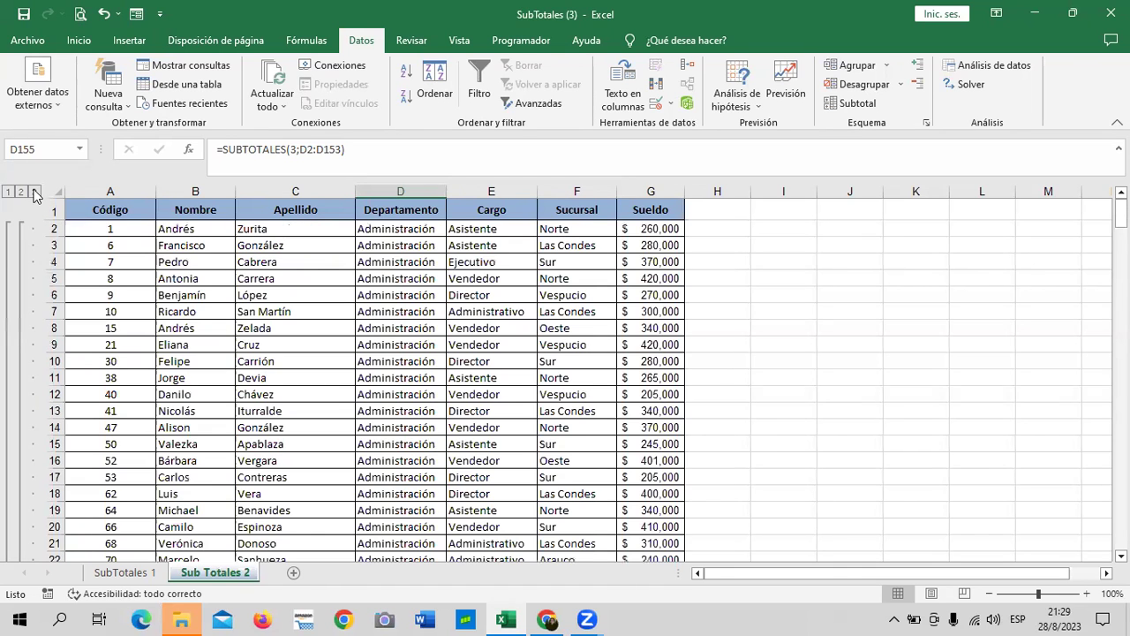
{"action": "scroll", "coordinate": [377, 340], "scroll_direction": "down", "scroll_amount": 19}
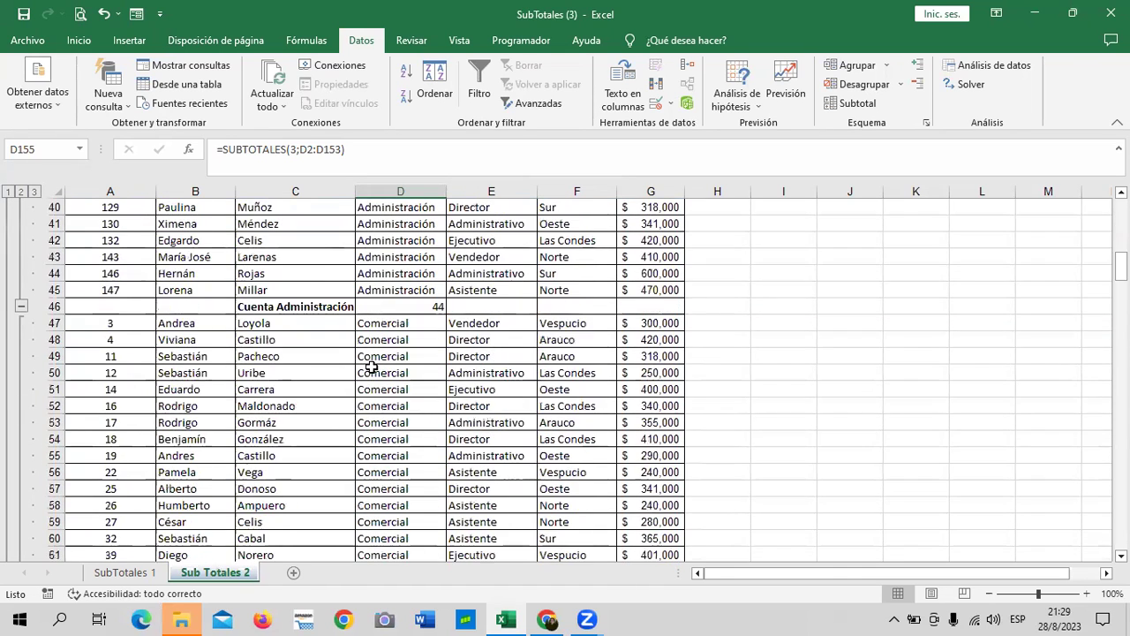
{"action": "scroll", "coordinate": [371, 367], "scroll_direction": "up", "scroll_amount": 7}
{"action": "scroll", "coordinate": [371, 367], "scroll_direction": "up", "scroll_amount": 12}
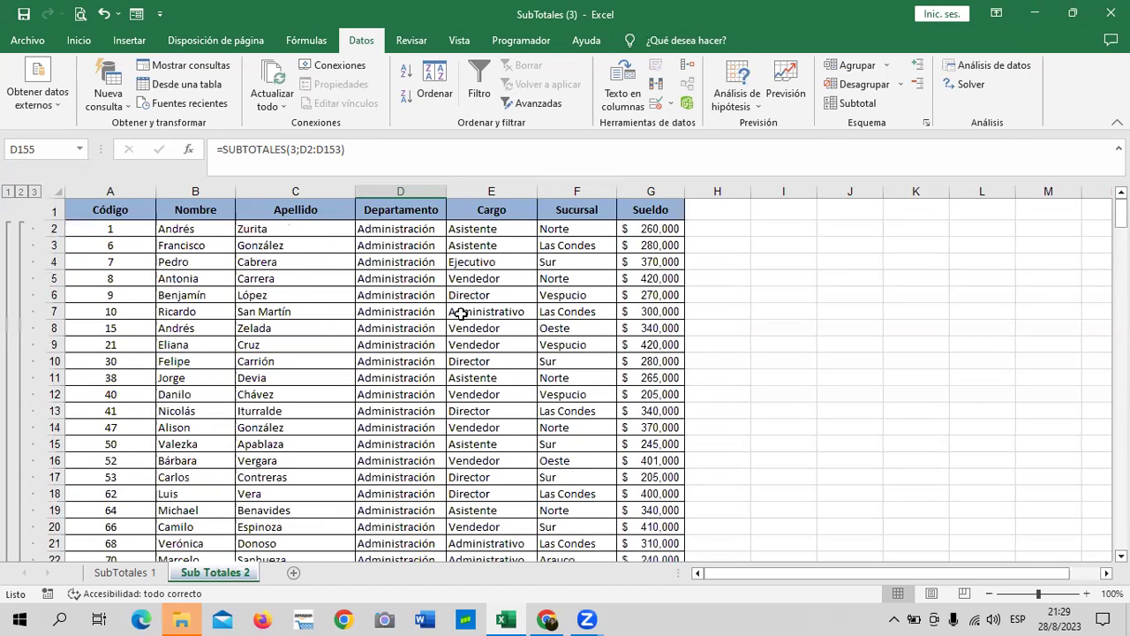
{"action": "scroll", "coordinate": [495, 413], "scroll_direction": "down", "scroll_amount": 7}
{"action": "scroll", "coordinate": [462, 427], "scroll_direction": "down", "scroll_amount": 6}
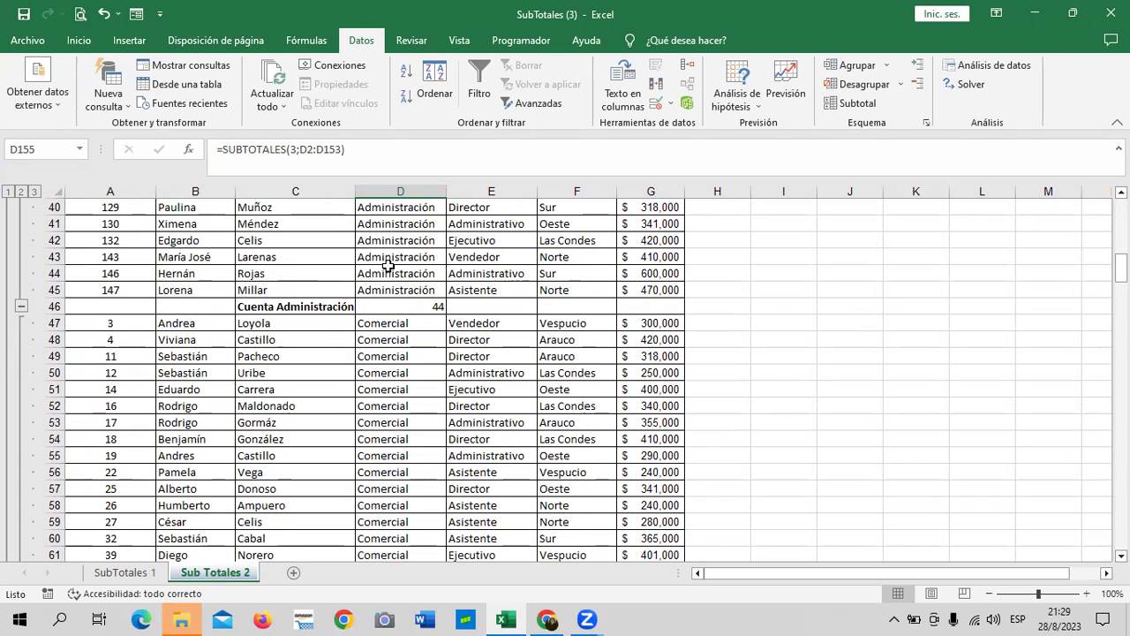
{"action": "left_click", "coordinate": [420, 305]}
{"action": "left_click", "coordinate": [666, 306]}
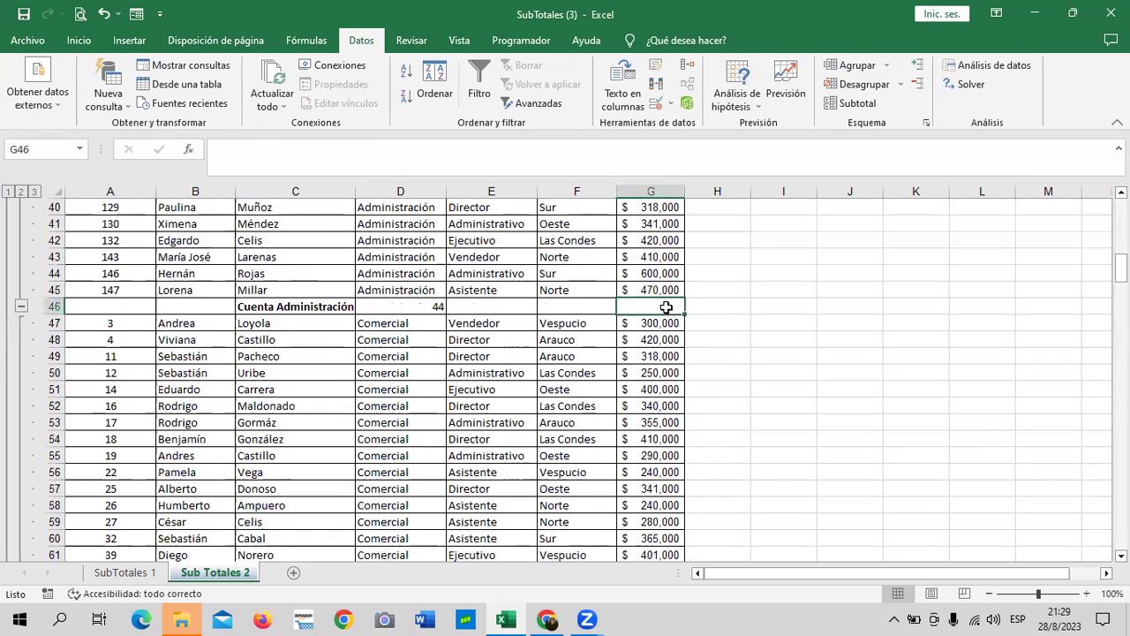
{"action": "scroll", "coordinate": [658, 340], "scroll_direction": "up", "scroll_amount": 6}
{"action": "scroll", "coordinate": [643, 369], "scroll_direction": "up", "scroll_amount": 5}
{"action": "scroll", "coordinate": [643, 369], "scroll_direction": "up", "scroll_amount": 2}
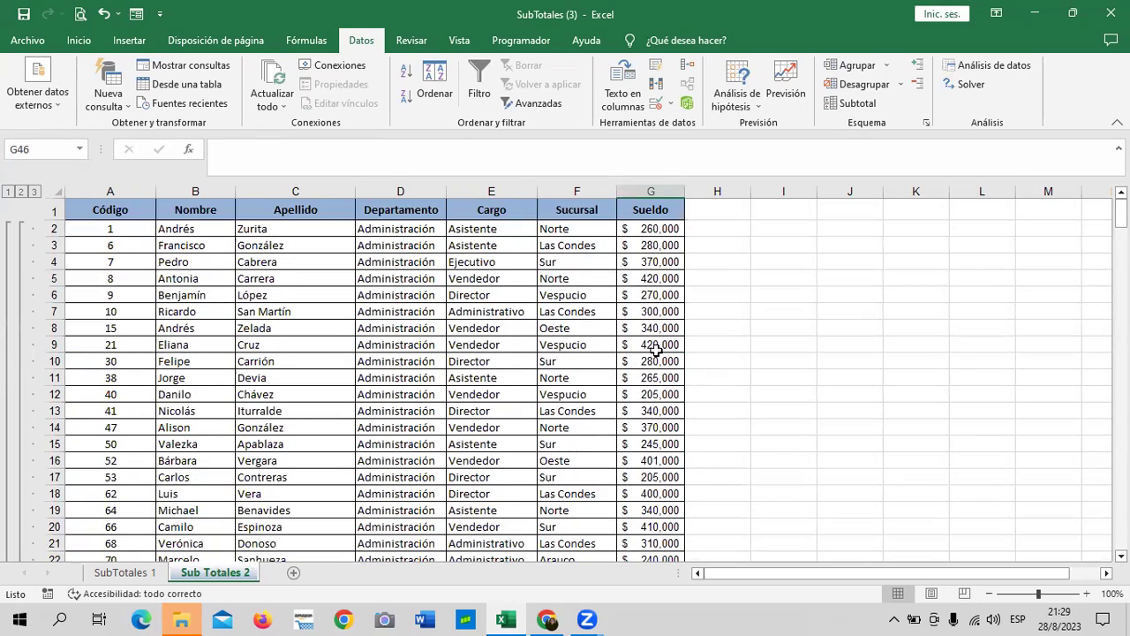
{"action": "scroll", "coordinate": [658, 349], "scroll_direction": "down", "scroll_amount": 5}
{"action": "scroll", "coordinate": [658, 349], "scroll_direction": "down", "scroll_amount": 4}
{"action": "scroll", "coordinate": [657, 348], "scroll_direction": "down", "scroll_amount": 3}
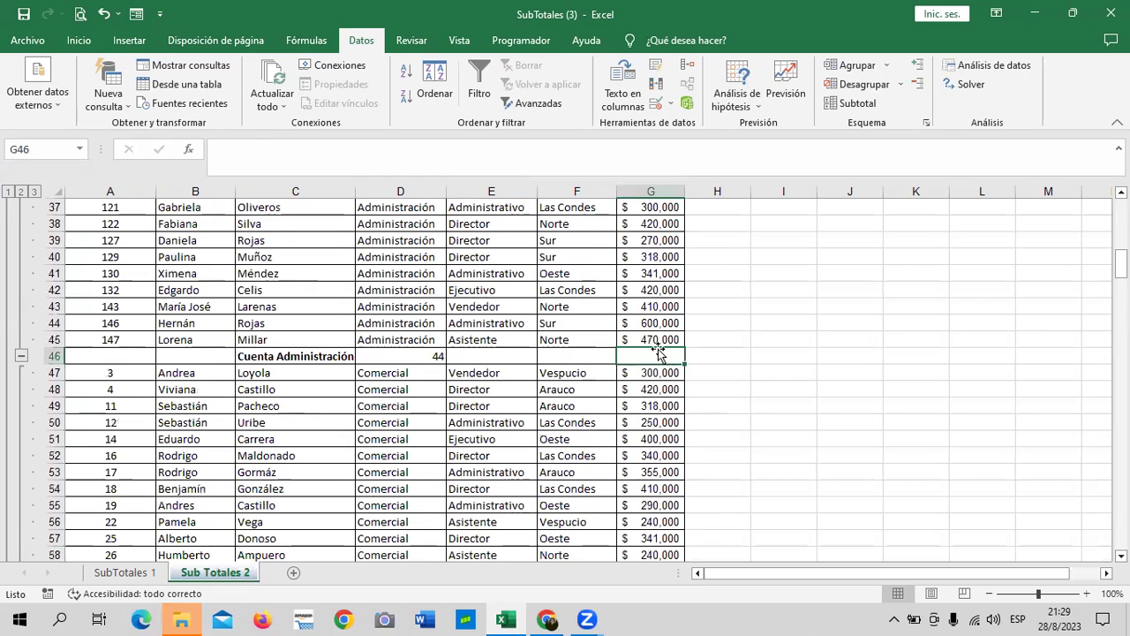
Switch the subtotals to Suma of Sueldo at each Sueldo change, dropping the Departamento count.
{"action": "left_click", "coordinate": [858, 104]}
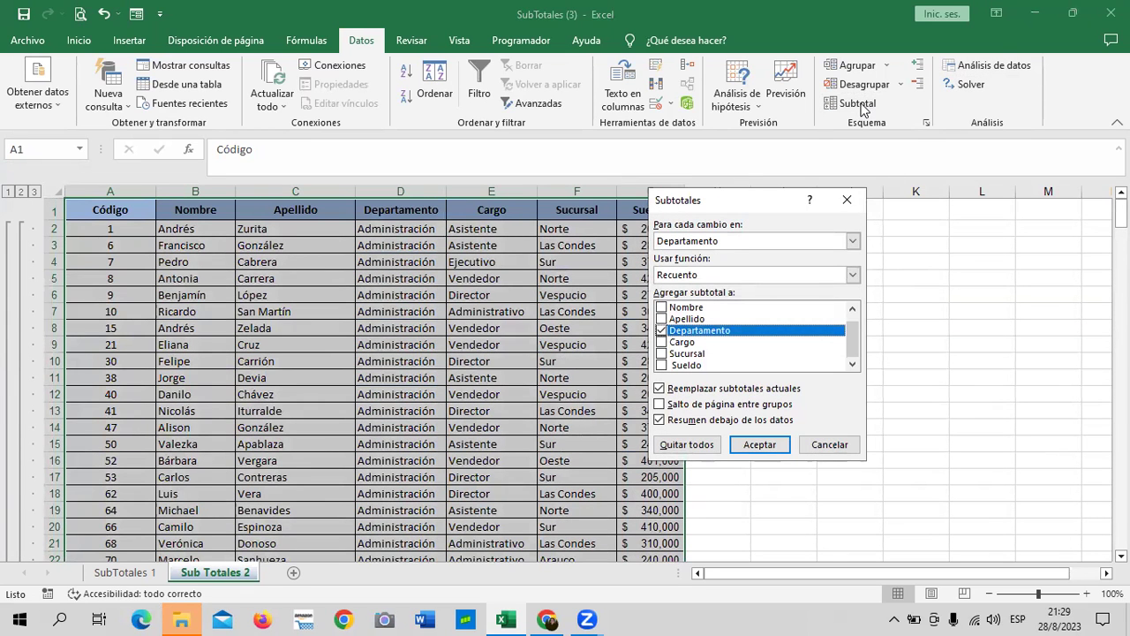
{"action": "left_click", "coordinate": [853, 241]}
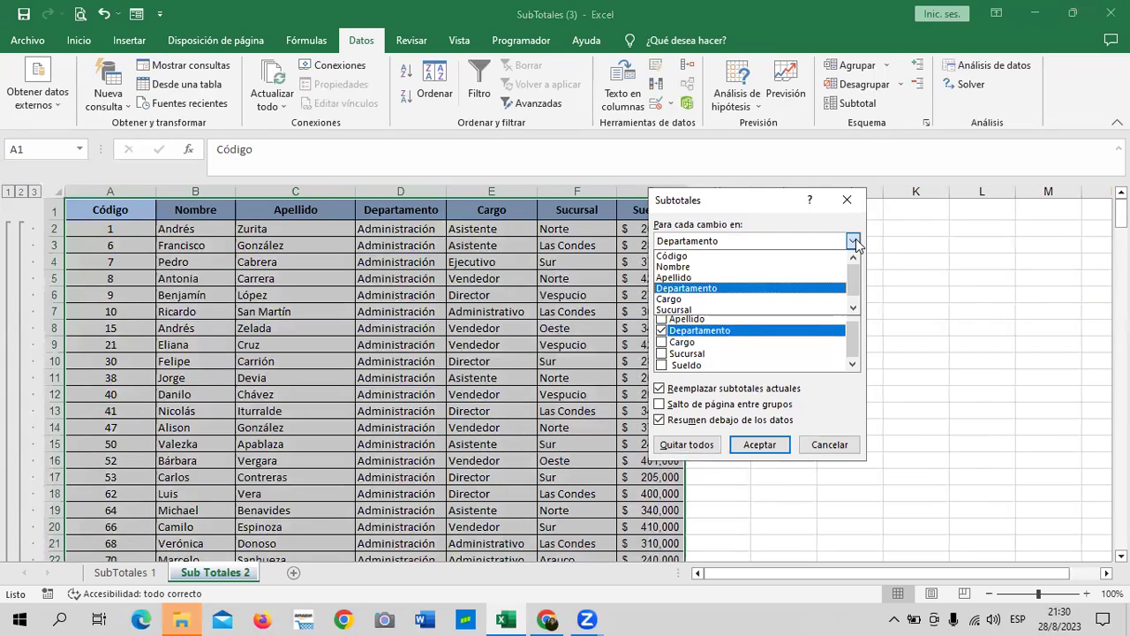
{"action": "left_click_drag", "start_coordinate": [854, 267], "coordinate": [841, 293]}
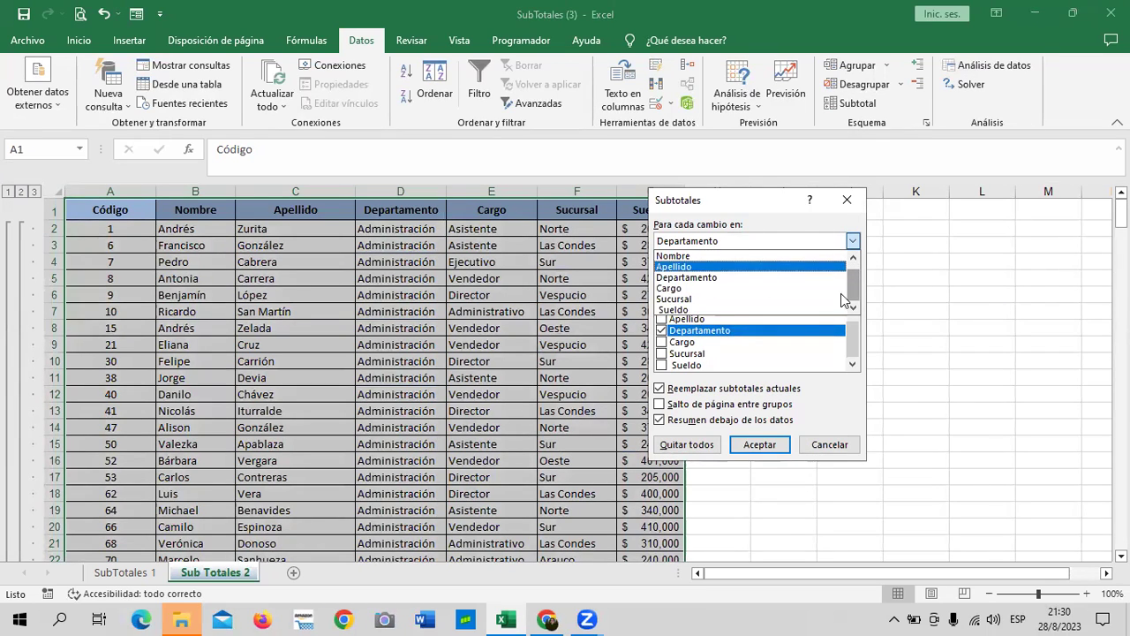
{"action": "left_click", "coordinate": [722, 310]}
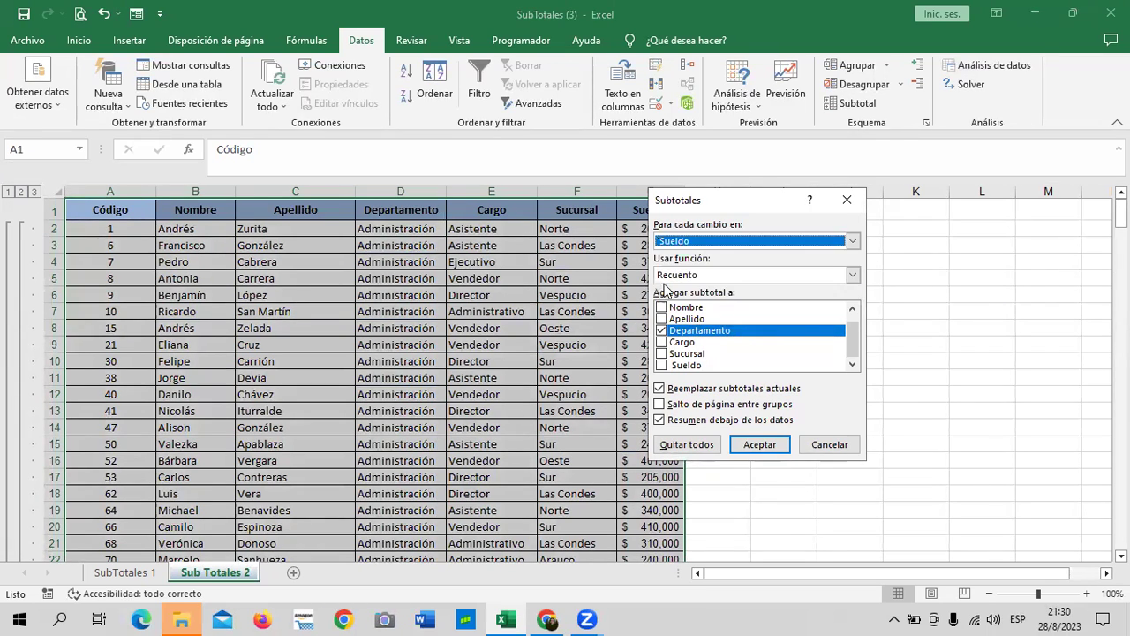
{"action": "left_click", "coordinate": [853, 275]}
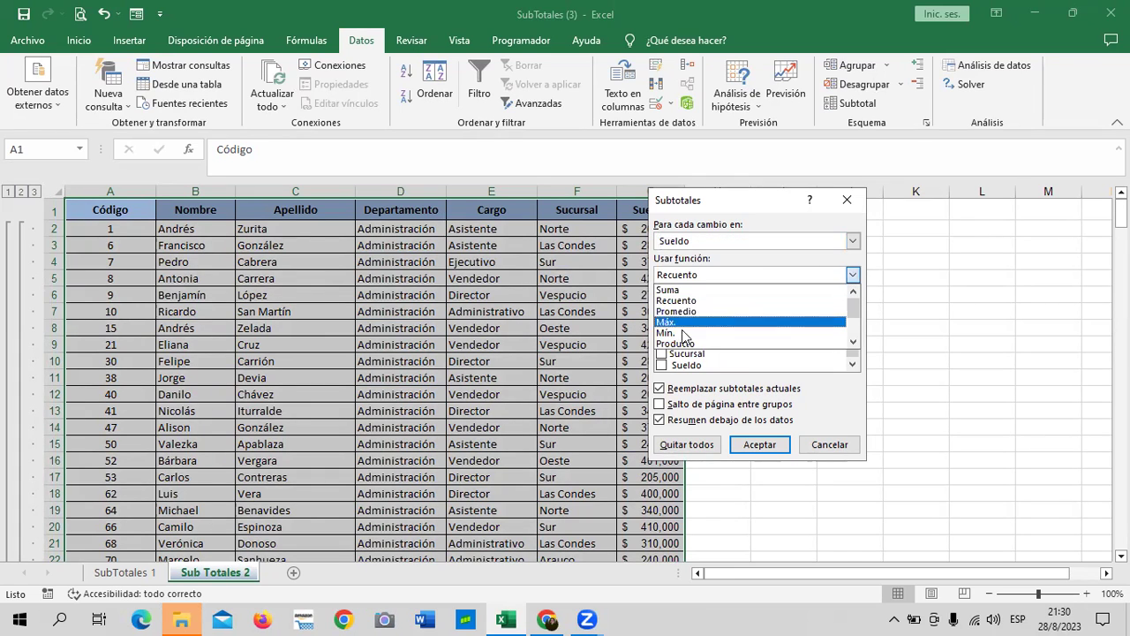
{"action": "left_click", "coordinate": [696, 290]}
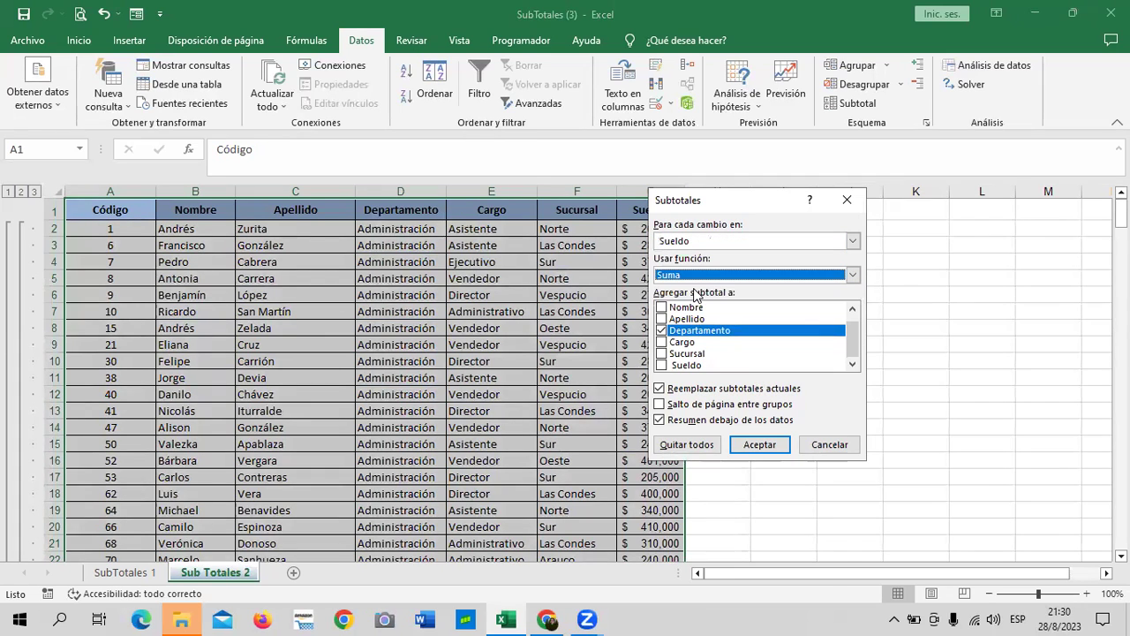
{"action": "left_click", "coordinate": [662, 366]}
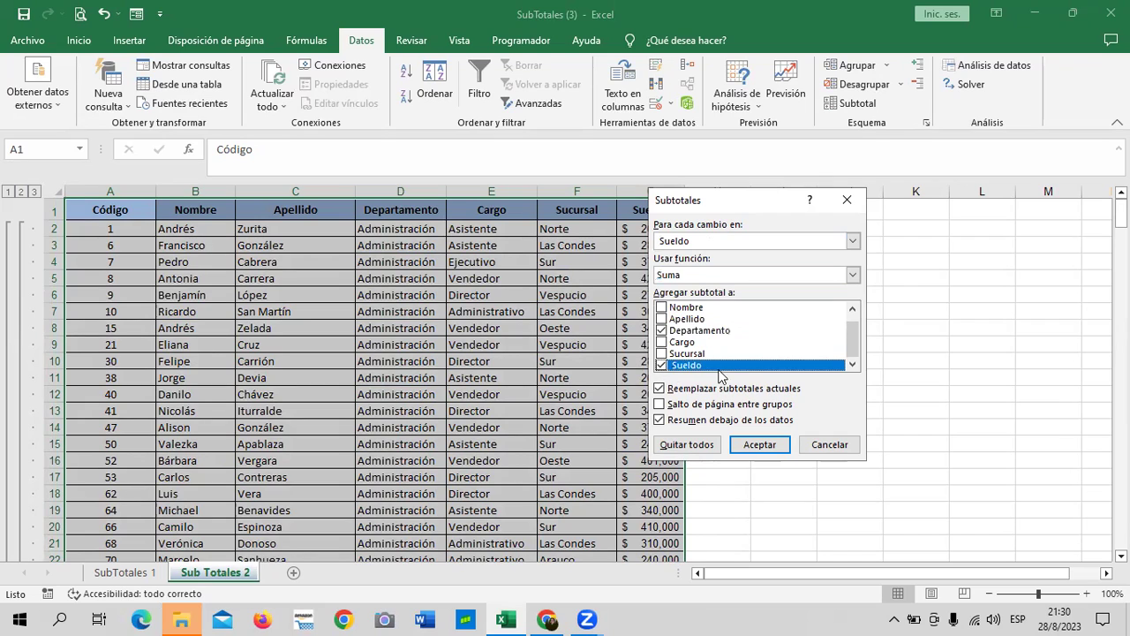
{"action": "left_click", "coordinate": [662, 330]}
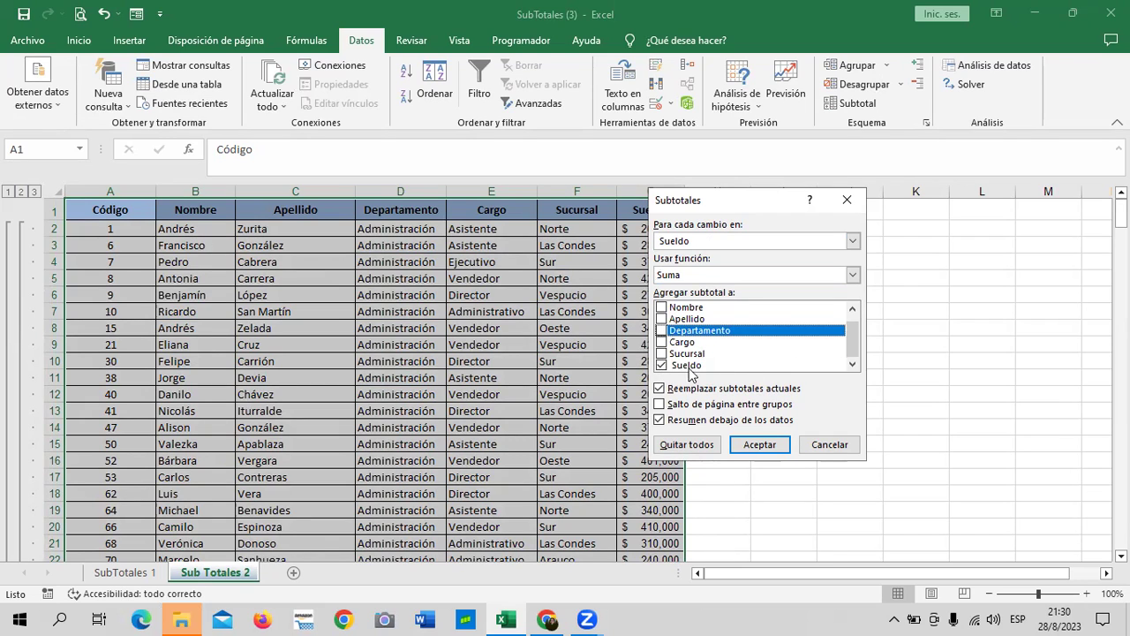
{"action": "left_click", "coordinate": [759, 444]}
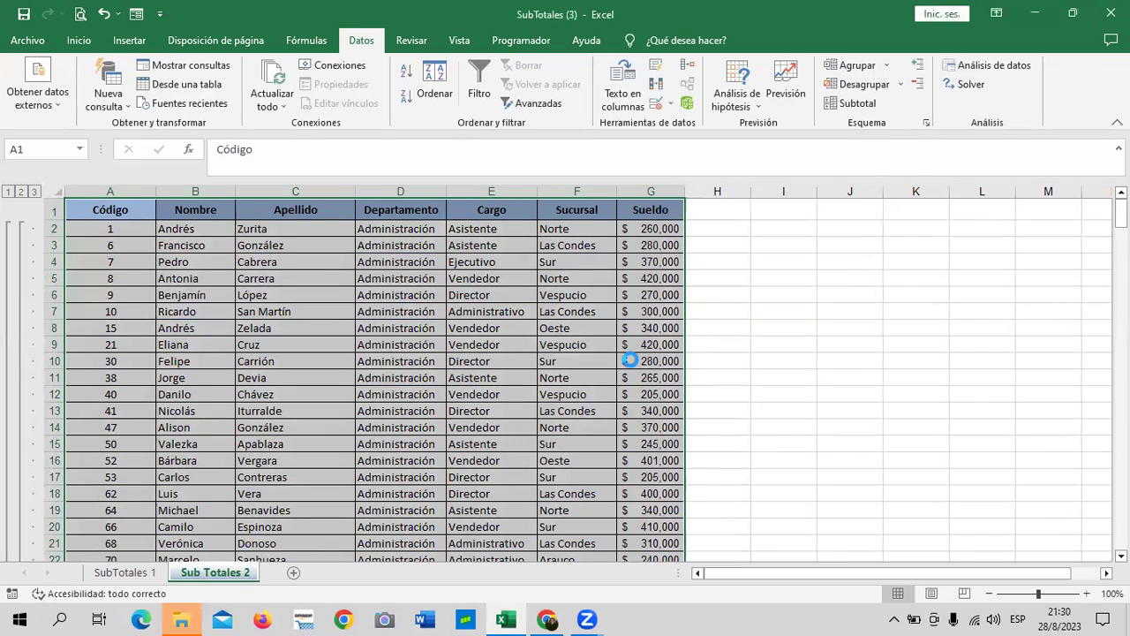
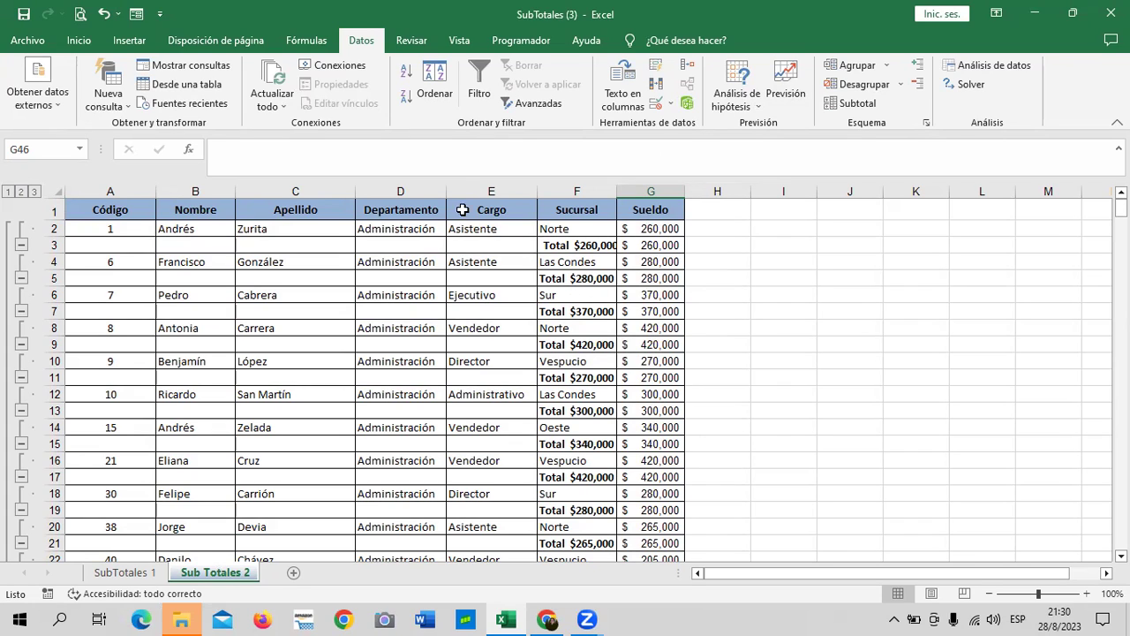
Add Departamento to the columns receiving subtotals and apply them to the employee list.
{"action": "left_click", "coordinate": [840, 104]}
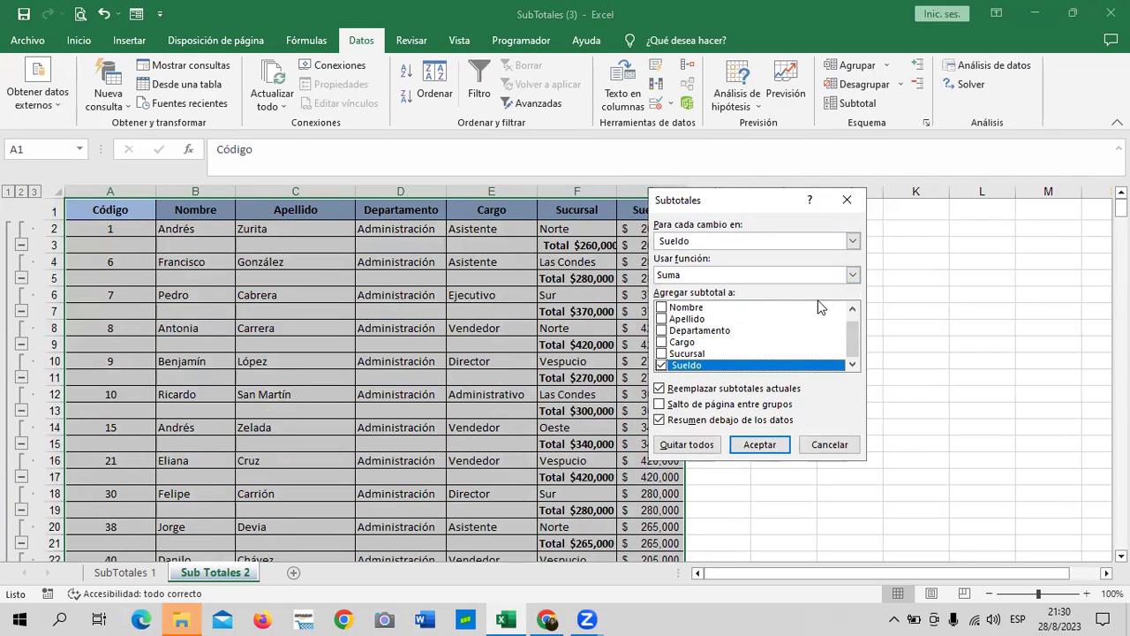
{"action": "left_click", "coordinate": [663, 330]}
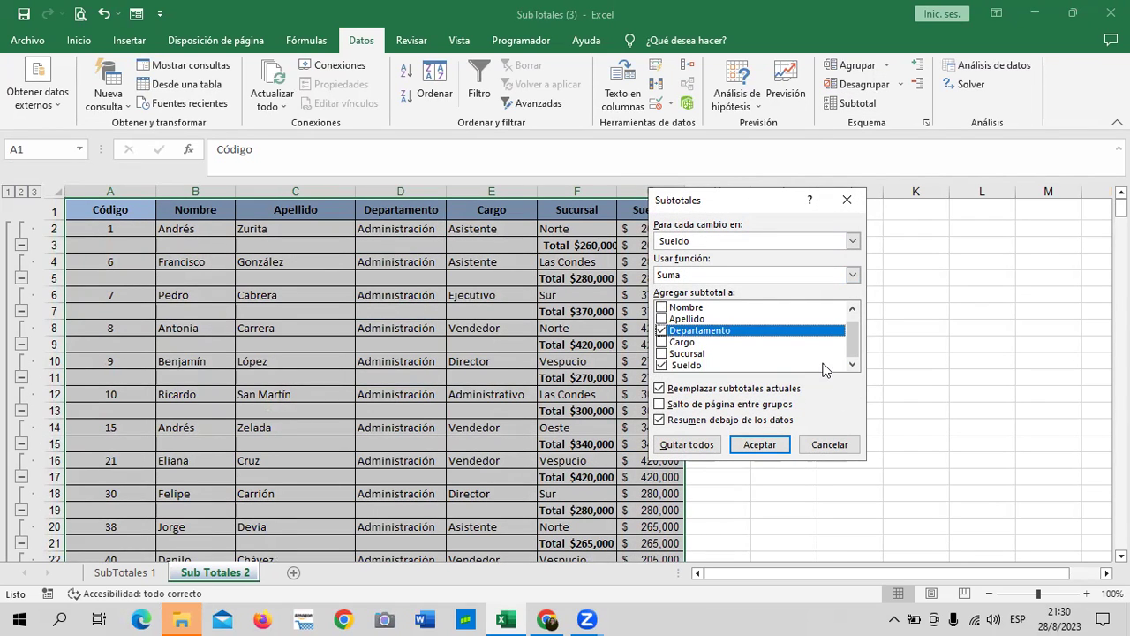
{"action": "left_click", "coordinate": [760, 444]}
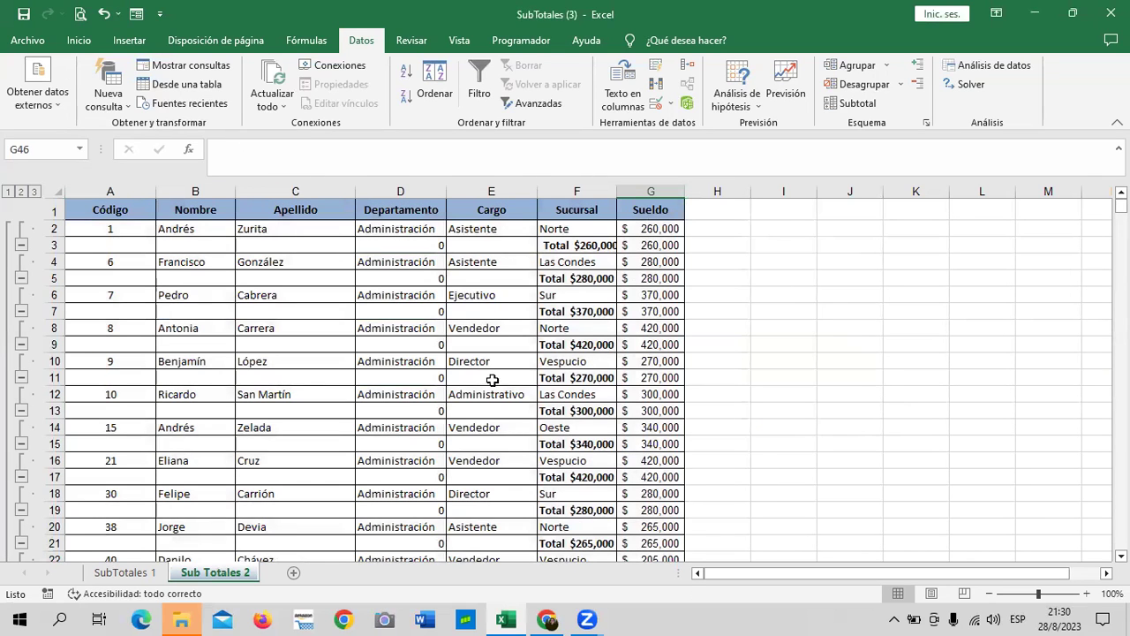
Review the new Departamento subtotal rows showing 0, then bring the Subtotal settings back up.
{"action": "left_click", "coordinate": [491, 377]}
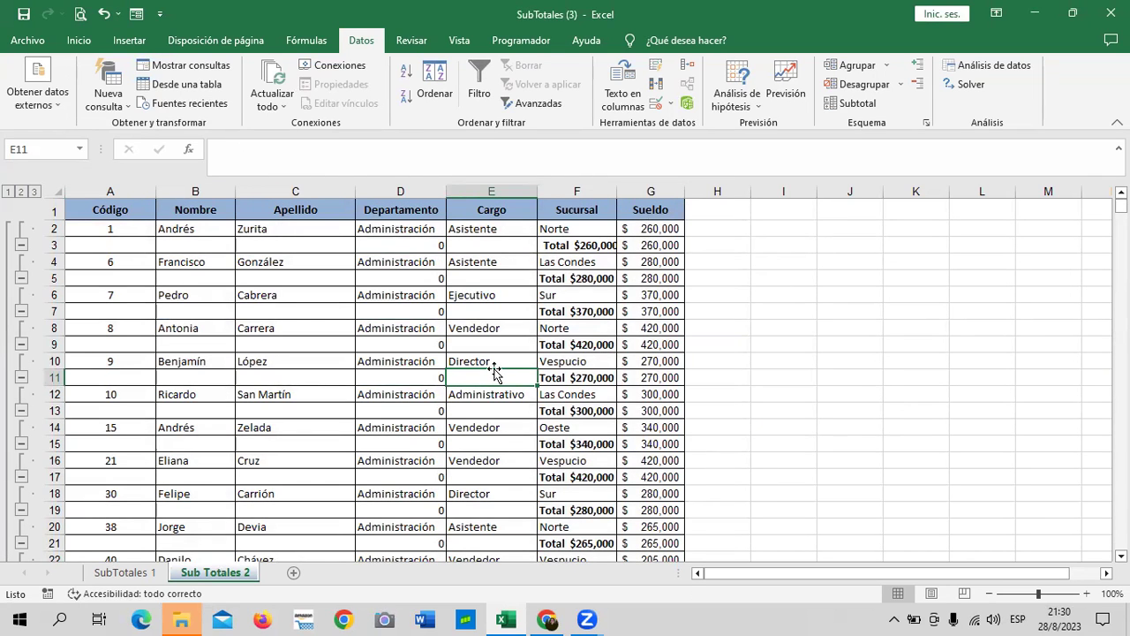
{"action": "left_click", "coordinate": [399, 246]}
{"action": "scroll", "coordinate": [504, 325], "scroll_direction": "down", "scroll_amount": 2}
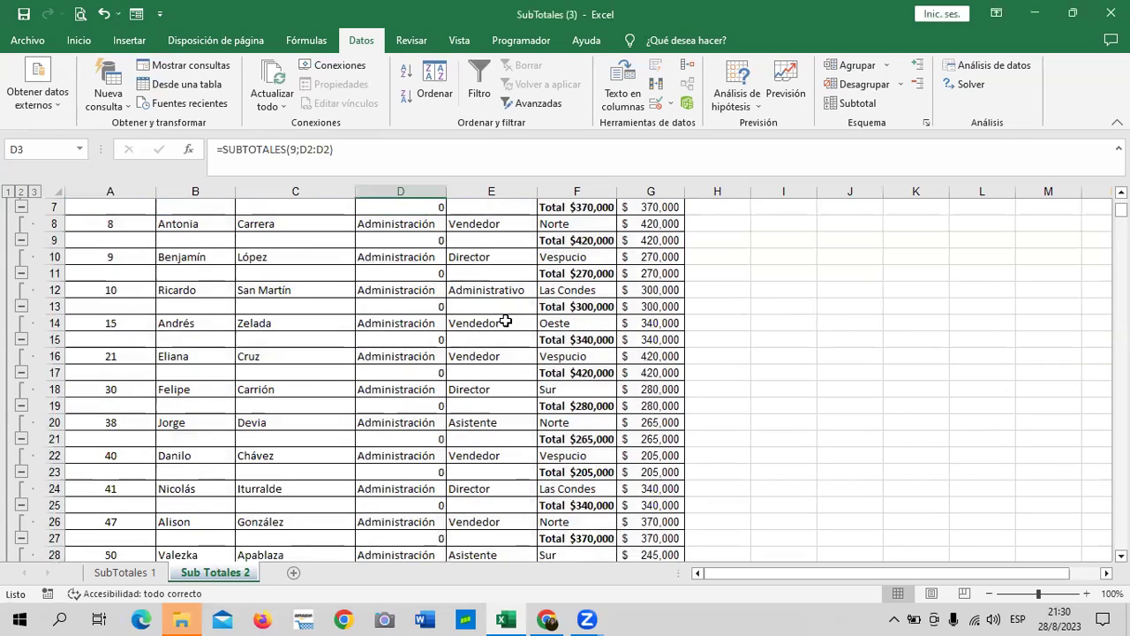
{"action": "scroll", "coordinate": [504, 322], "scroll_direction": "down", "scroll_amount": 5}
{"action": "scroll", "coordinate": [459, 321], "scroll_direction": "down", "scroll_amount": 6}
{"action": "scroll", "coordinate": [411, 327], "scroll_direction": "down", "scroll_amount": 6}
{"action": "scroll", "coordinate": [415, 343], "scroll_direction": "down", "scroll_amount": 5}
{"action": "scroll", "coordinate": [432, 344], "scroll_direction": "down", "scroll_amount": 5}
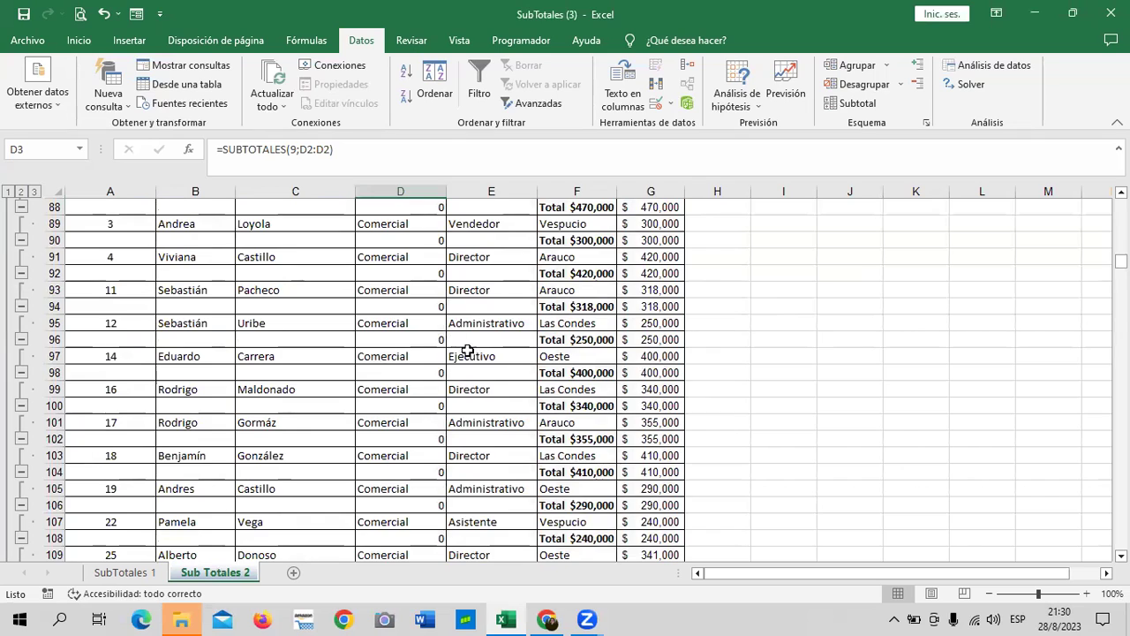
{"action": "scroll", "coordinate": [468, 352], "scroll_direction": "up", "scroll_amount": 5}
{"action": "scroll", "coordinate": [464, 345], "scroll_direction": "up", "scroll_amount": 5}
{"action": "left_click", "coordinate": [525, 273]}
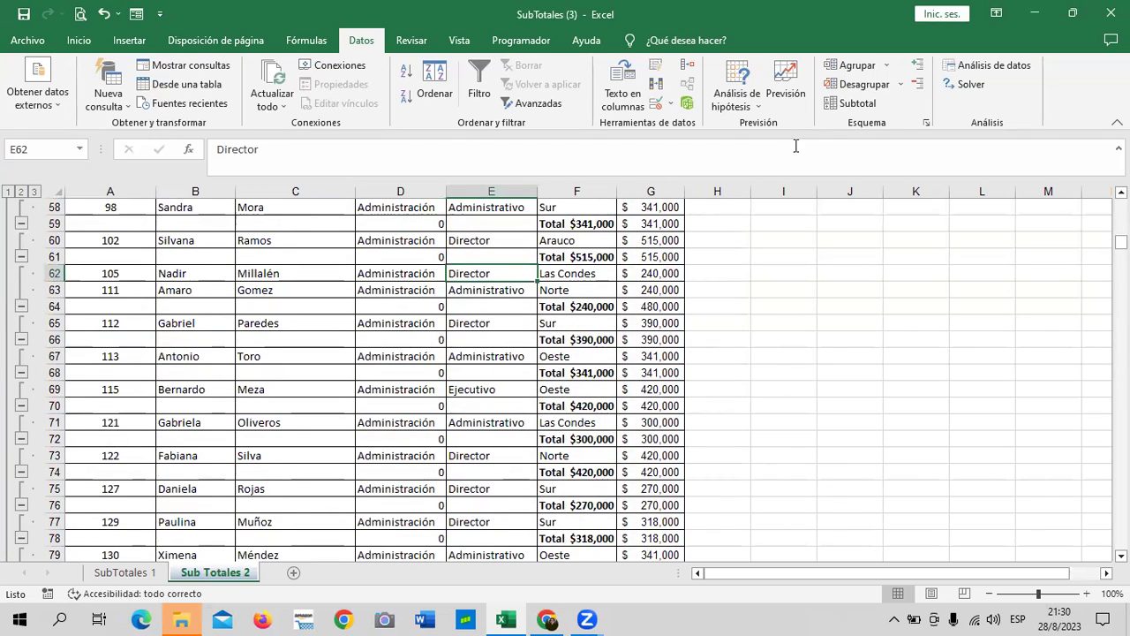
{"action": "left_click", "coordinate": [853, 103]}
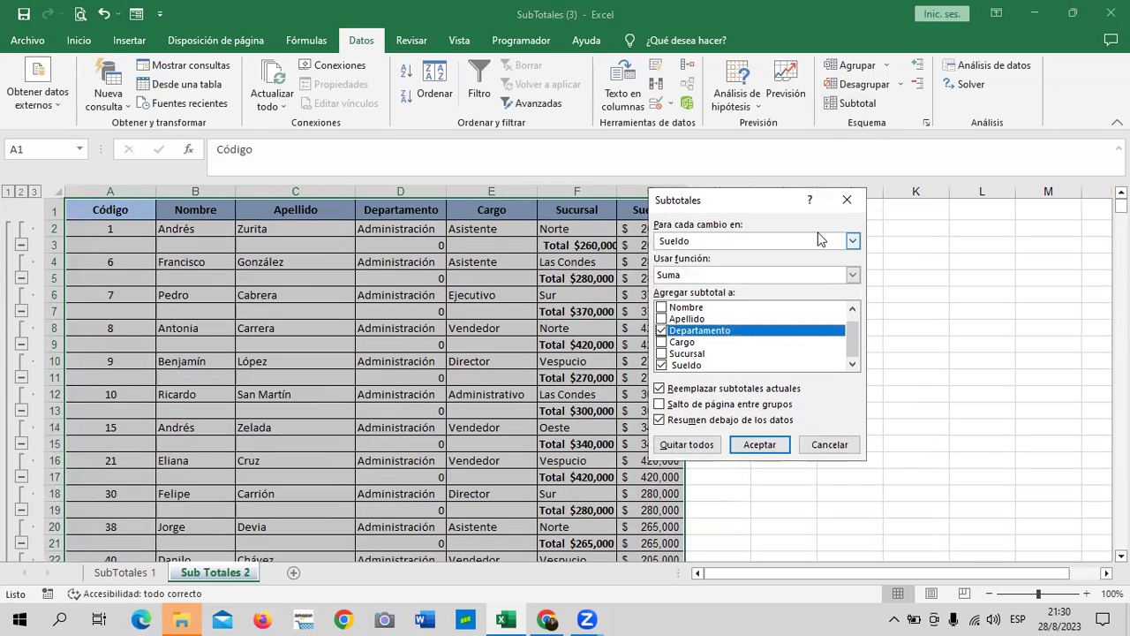
Subtotal at each change in Departamento using Suma, and apply it.
{"action": "left_click", "coordinate": [853, 241]}
{"action": "left_click", "coordinate": [755, 281]}
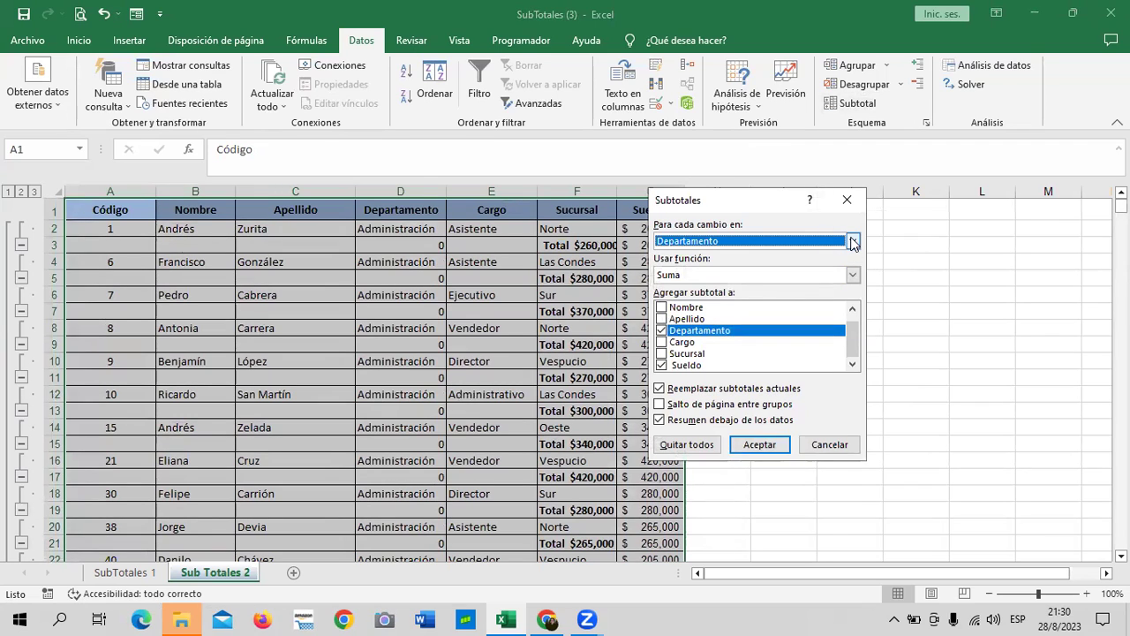
{"action": "left_click", "coordinate": [853, 242]}
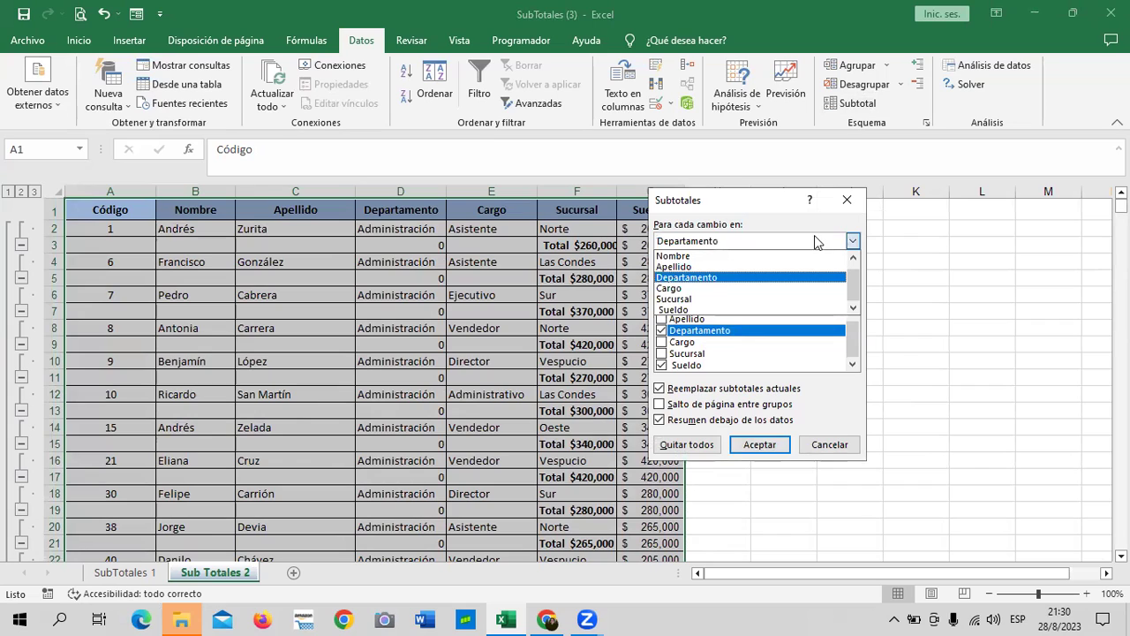
{"action": "left_click", "coordinate": [720, 277]}
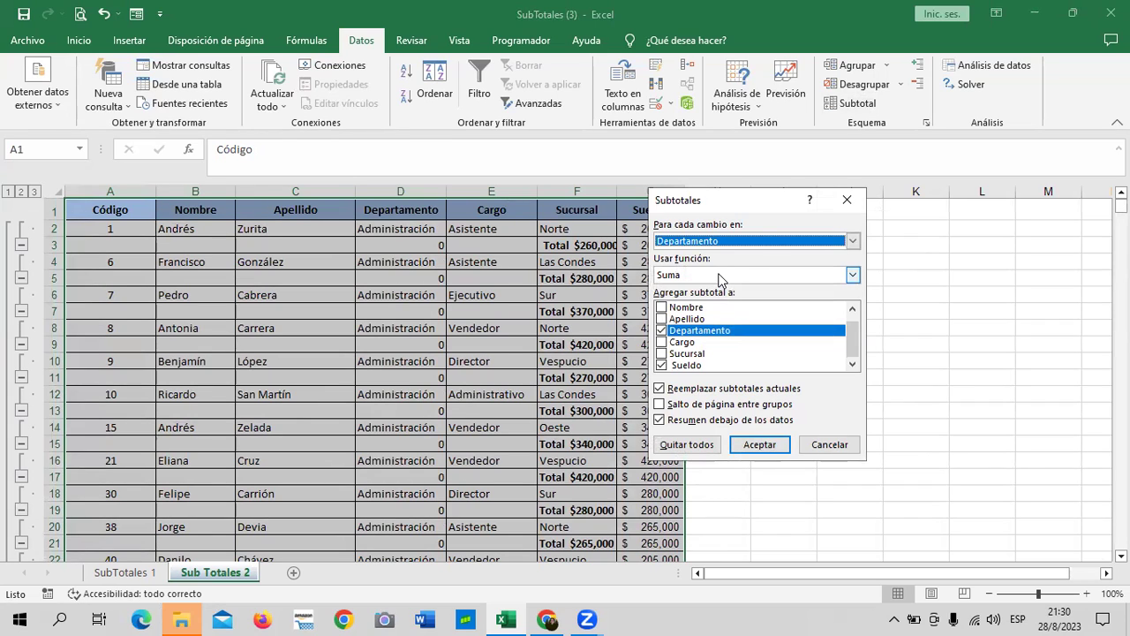
{"action": "left_click", "coordinate": [853, 241]}
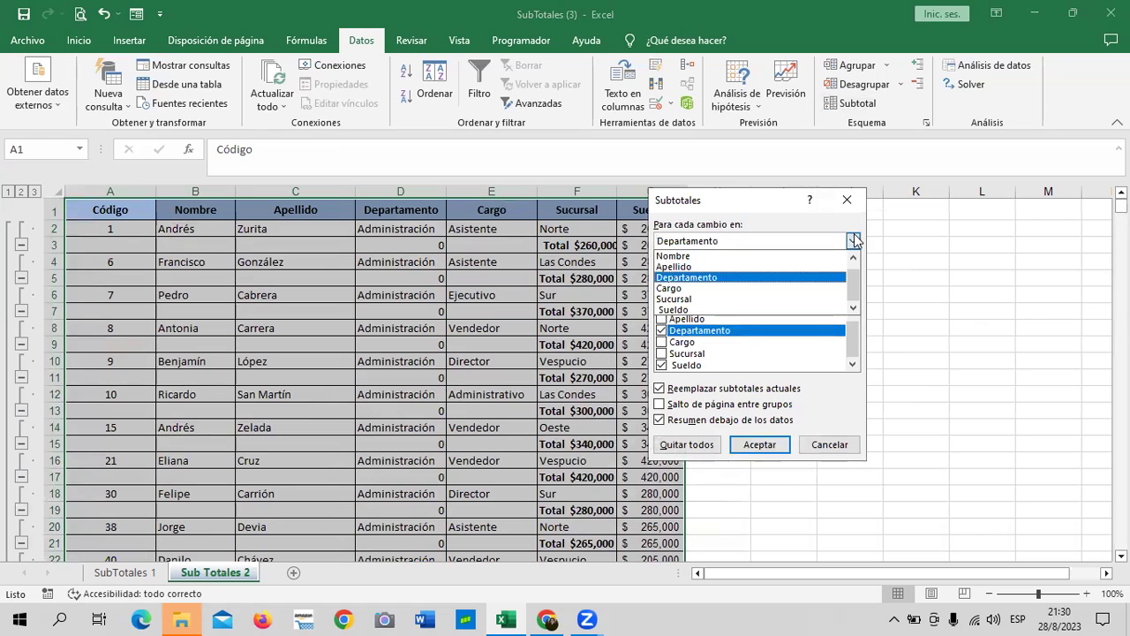
{"action": "left_click", "coordinate": [749, 278]}
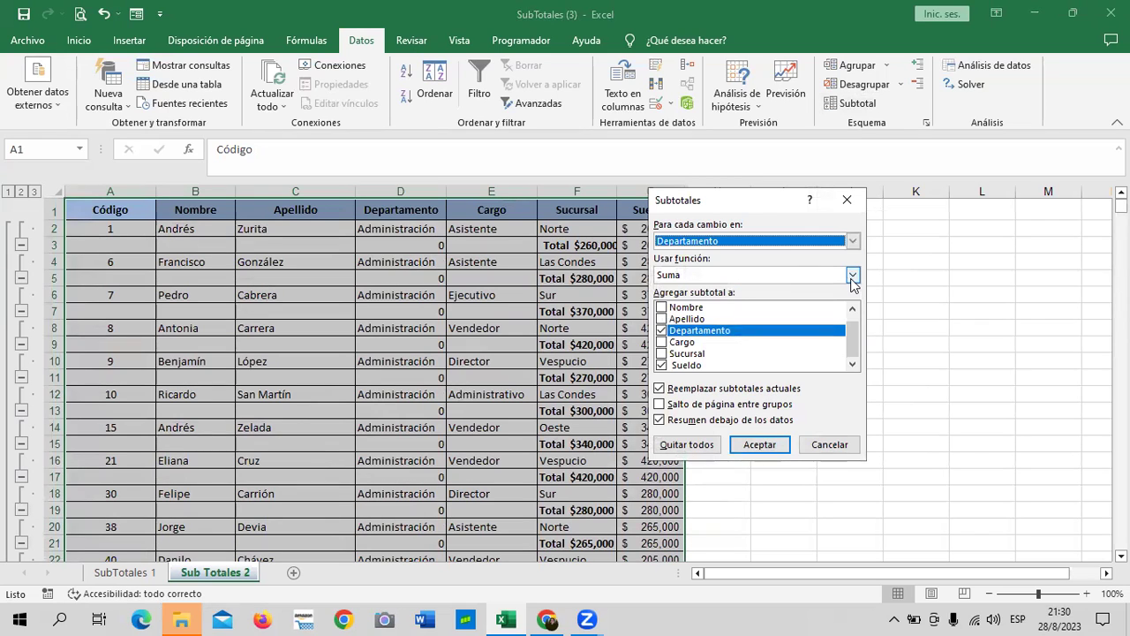
{"action": "left_click", "coordinate": [755, 446]}
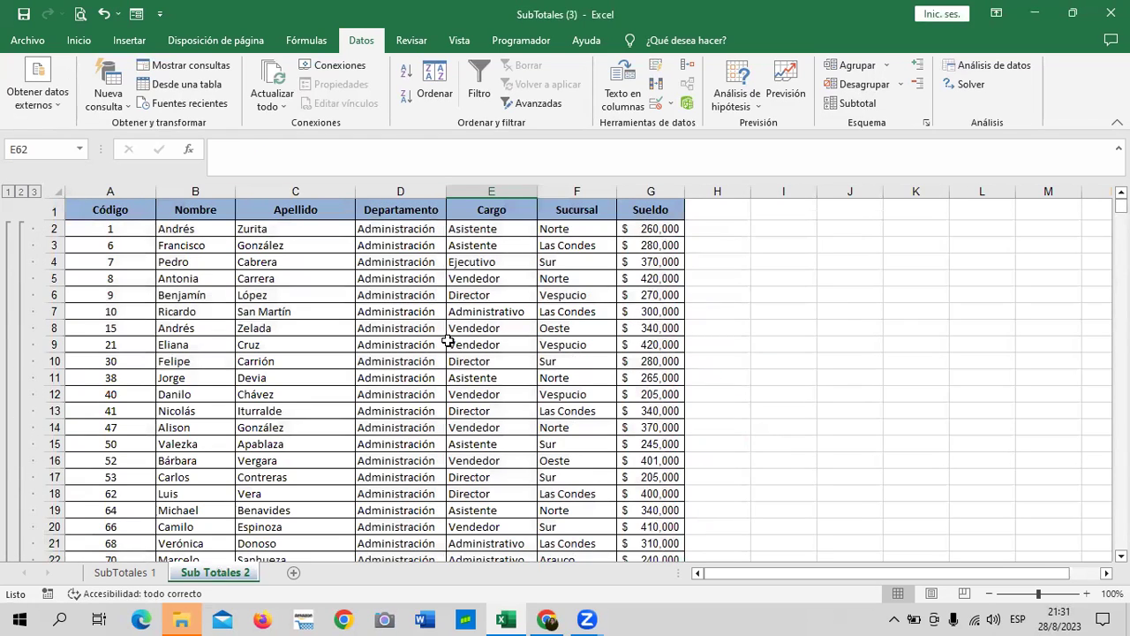
Widen column G and inspect the Total Administración row's subtotal formulas in C46, D46 and G46.
{"action": "scroll", "coordinate": [450, 338], "scroll_direction": "down", "scroll_amount": 5}
{"action": "scroll", "coordinate": [450, 338], "scroll_direction": "down", "scroll_amount": 8}
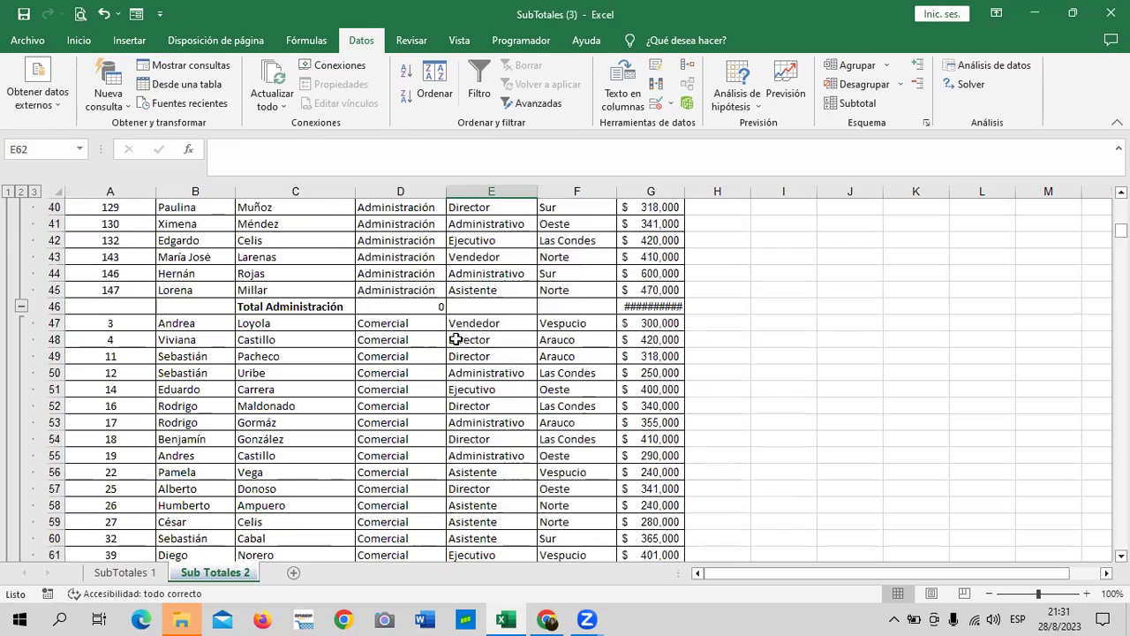
{"action": "left_click_drag", "start_coordinate": [684, 190], "coordinate": [713, 190]}
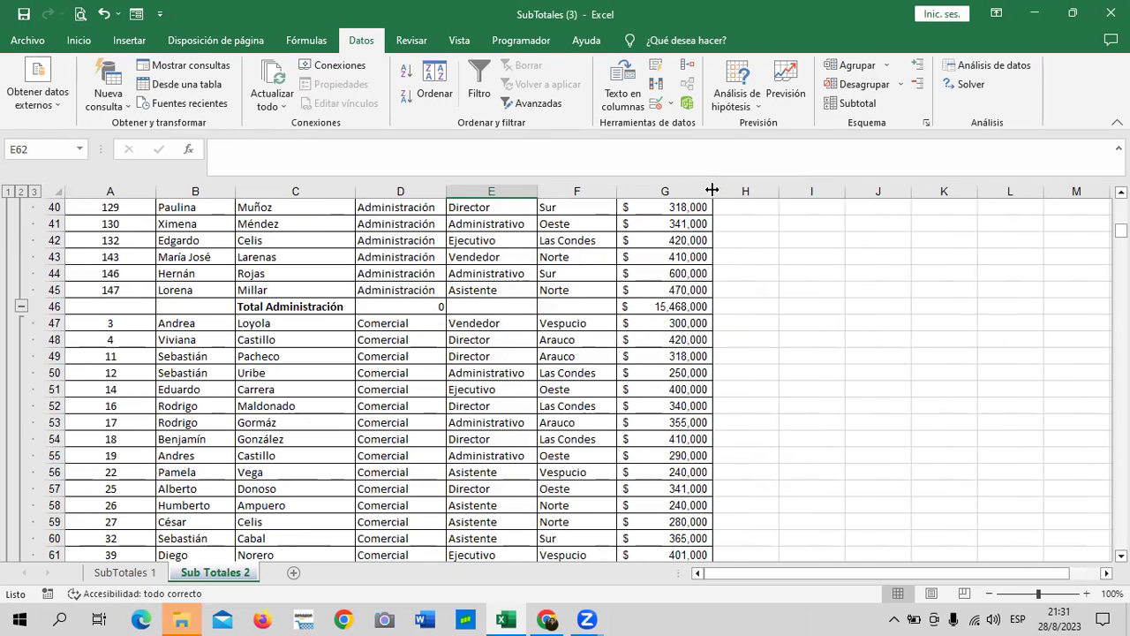
{"action": "left_click", "coordinate": [312, 307]}
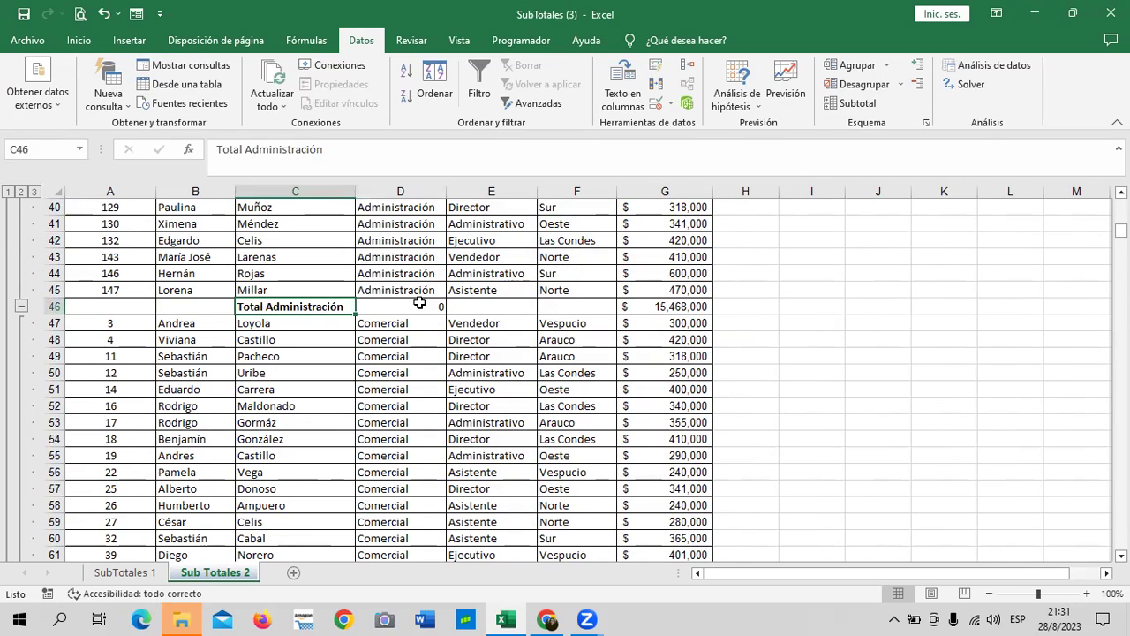
{"action": "left_click", "coordinate": [417, 303]}
{"action": "scroll", "coordinate": [425, 292], "scroll_direction": "up", "scroll_amount": 5}
{"action": "scroll", "coordinate": [428, 294], "scroll_direction": "up", "scroll_amount": 4}
{"action": "scroll", "coordinate": [427, 303], "scroll_direction": "down", "scroll_amount": 1}
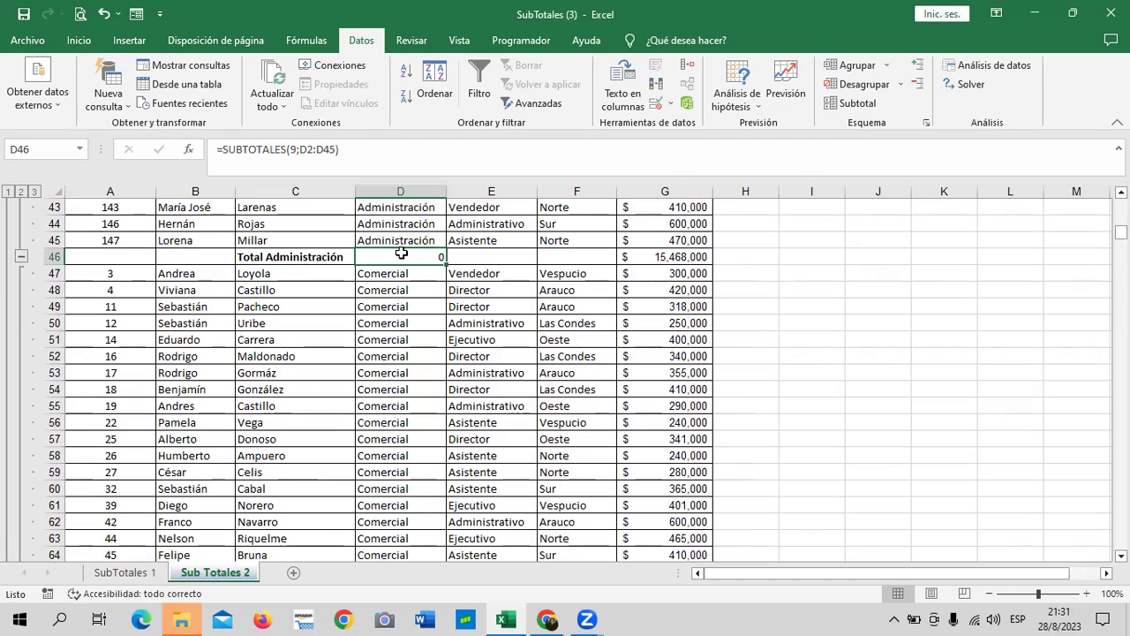
{"action": "scroll", "coordinate": [402, 253], "scroll_direction": "up", "scroll_amount": 4}
{"action": "scroll", "coordinate": [413, 261], "scroll_direction": "down", "scroll_amount": 3}
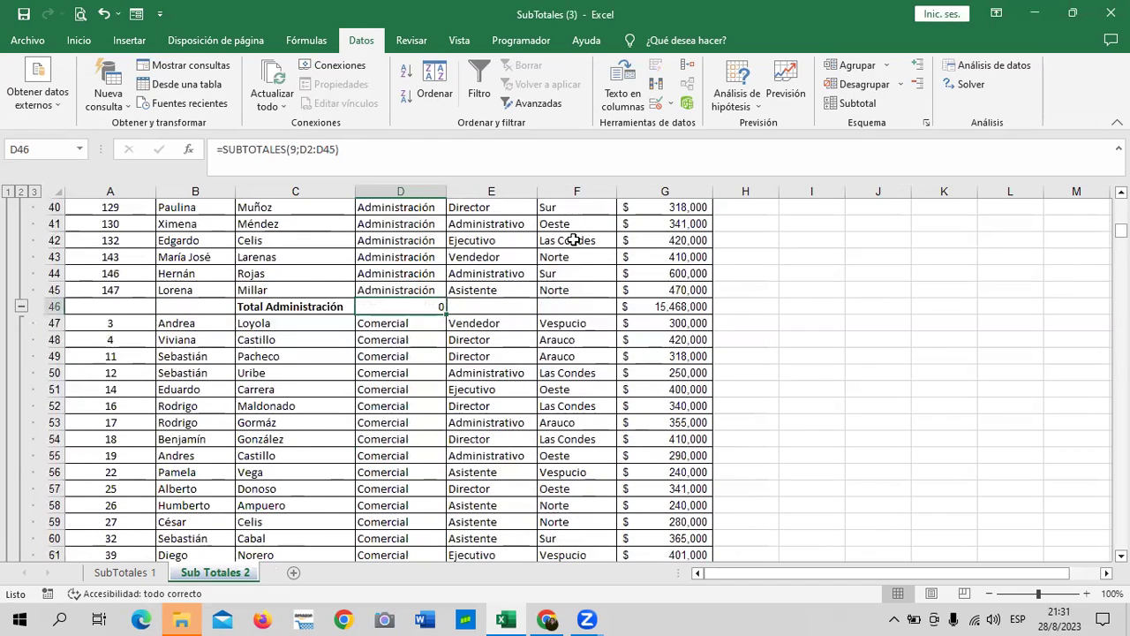
{"action": "left_click", "coordinate": [633, 305]}
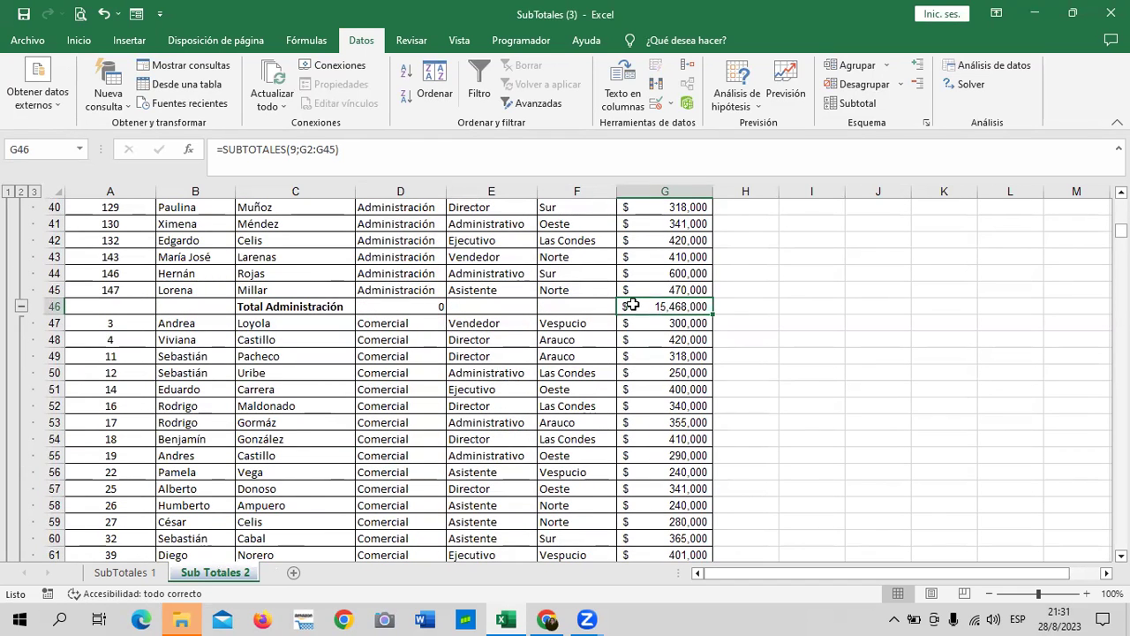
Check the Total Comercial row and its salary subtotal formula in G111.
{"action": "scroll", "coordinate": [644, 314], "scroll_direction": "up", "scroll_amount": 5}
{"action": "scroll", "coordinate": [661, 319], "scroll_direction": "up", "scroll_amount": 5}
{"action": "scroll", "coordinate": [657, 315], "scroll_direction": "up", "scroll_amount": 3}
{"action": "scroll", "coordinate": [654, 312], "scroll_direction": "down", "scroll_amount": 5}
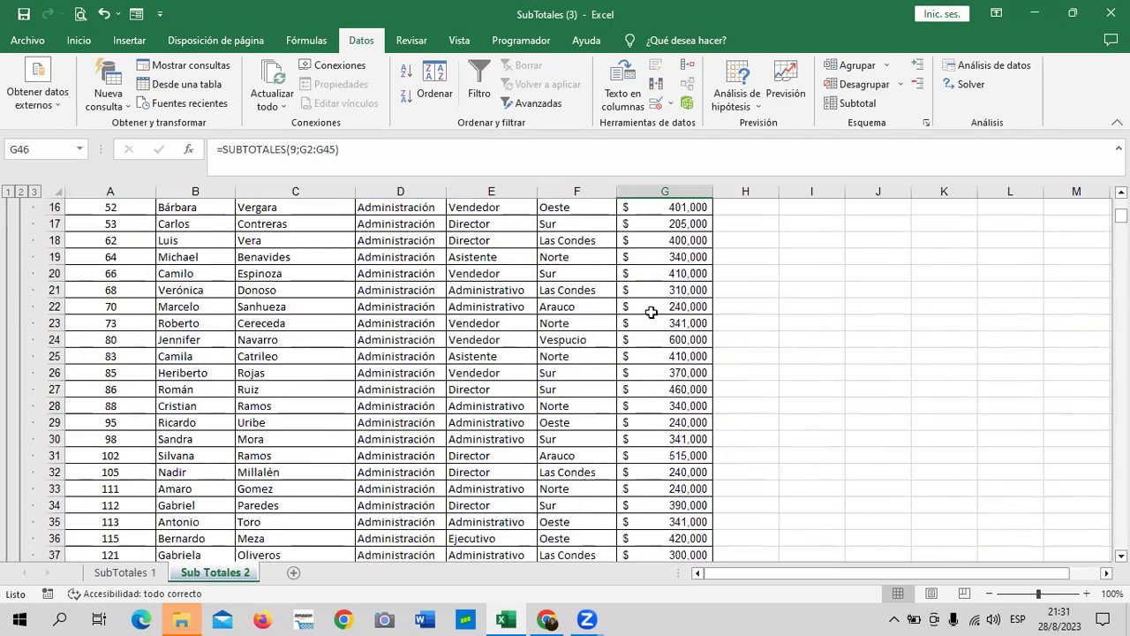
{"action": "scroll", "coordinate": [652, 311], "scroll_direction": "down", "scroll_amount": 2}
{"action": "scroll", "coordinate": [650, 312], "scroll_direction": "down", "scroll_amount": 5}
{"action": "scroll", "coordinate": [649, 312], "scroll_direction": "down", "scroll_amount": 1}
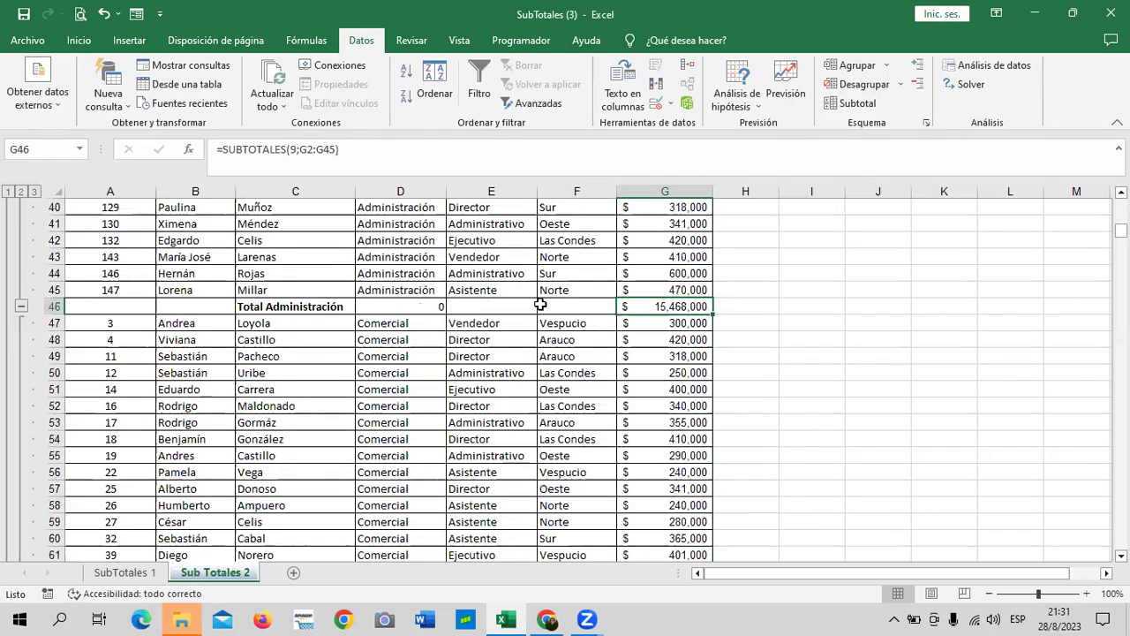
{"action": "scroll", "coordinate": [533, 320], "scroll_direction": "down", "scroll_amount": 4}
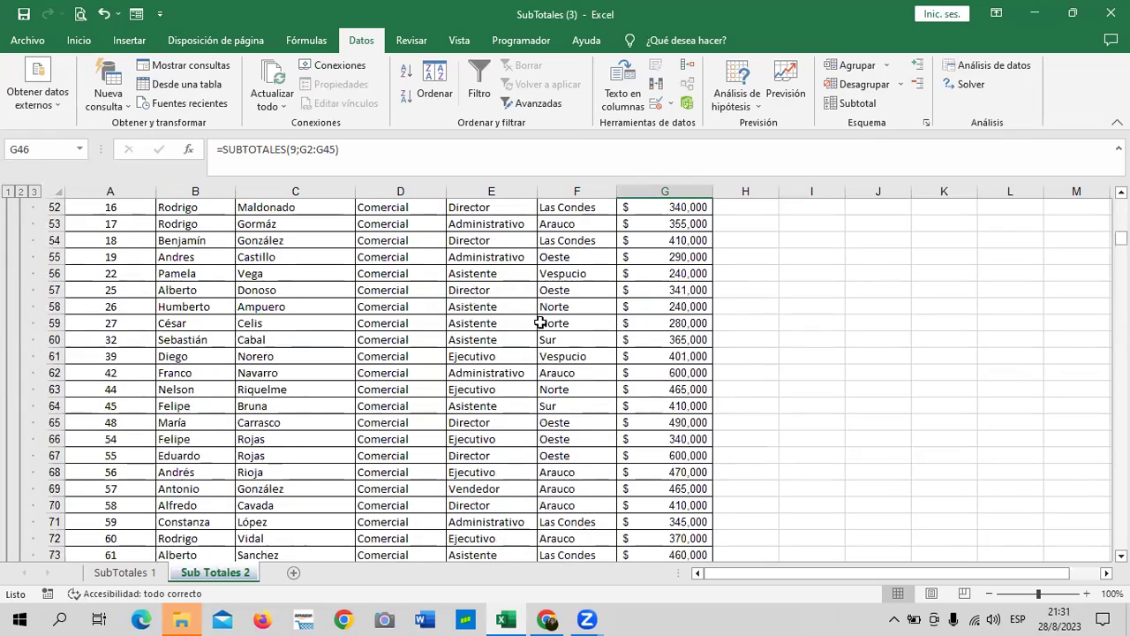
{"action": "scroll", "coordinate": [535, 320], "scroll_direction": "down", "scroll_amount": 7}
{"action": "scroll", "coordinate": [538, 319], "scroll_direction": "down", "scroll_amount": 5}
{"action": "scroll", "coordinate": [539, 320], "scroll_direction": "down", "scroll_amount": 3}
{"action": "scroll", "coordinate": [538, 321], "scroll_direction": "down", "scroll_amount": 2}
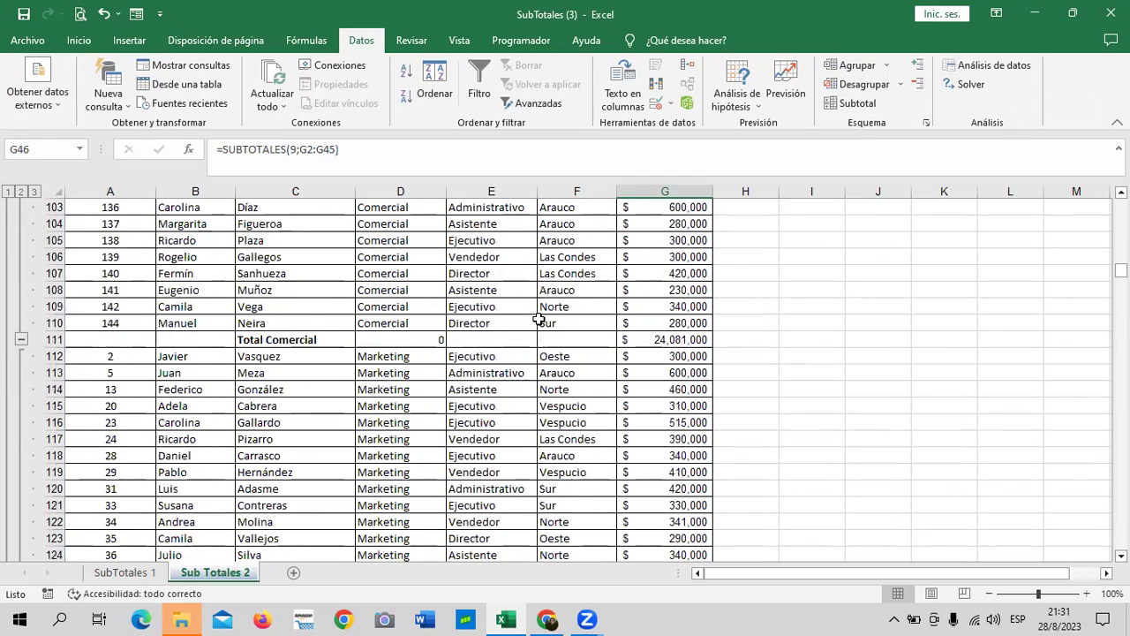
{"action": "left_click", "coordinate": [277, 342]}
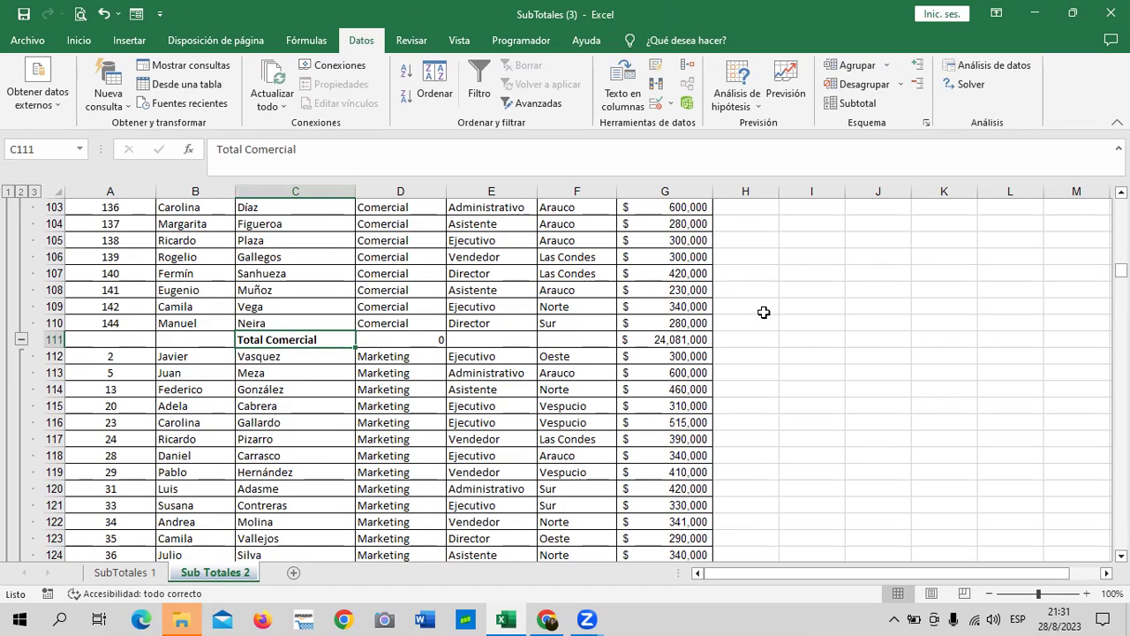
{"action": "left_click", "coordinate": [633, 340]}
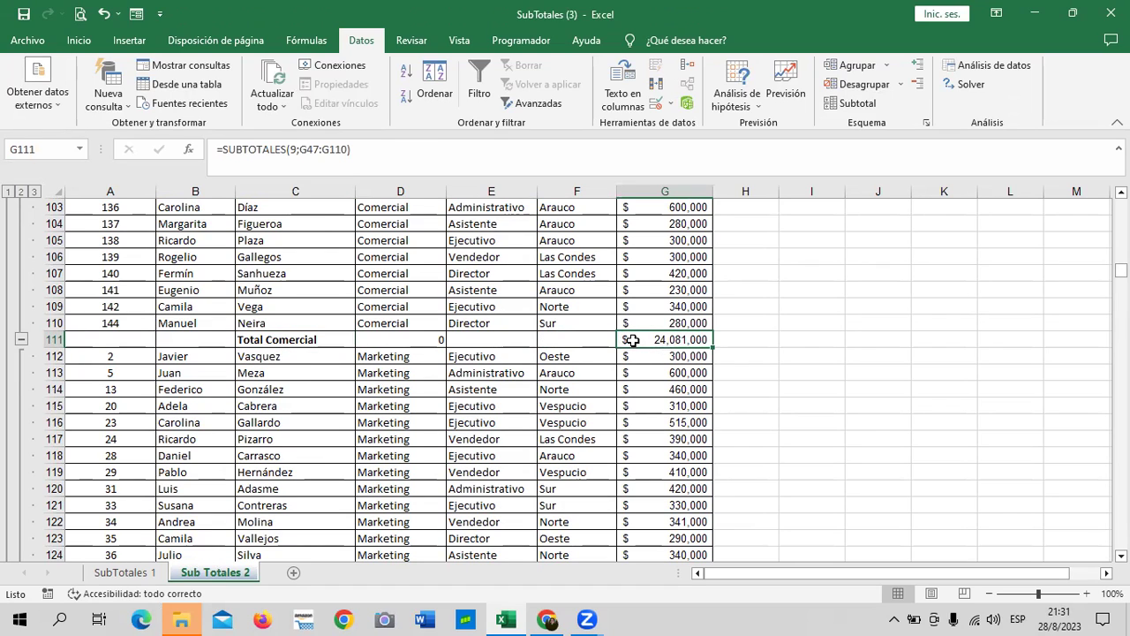
Inspect the Total Marketing subtotal and the Total general SUBTOTALES(9;G2:G153) formula.
{"action": "scroll", "coordinate": [586, 390], "scroll_direction": "down", "scroll_amount": 5}
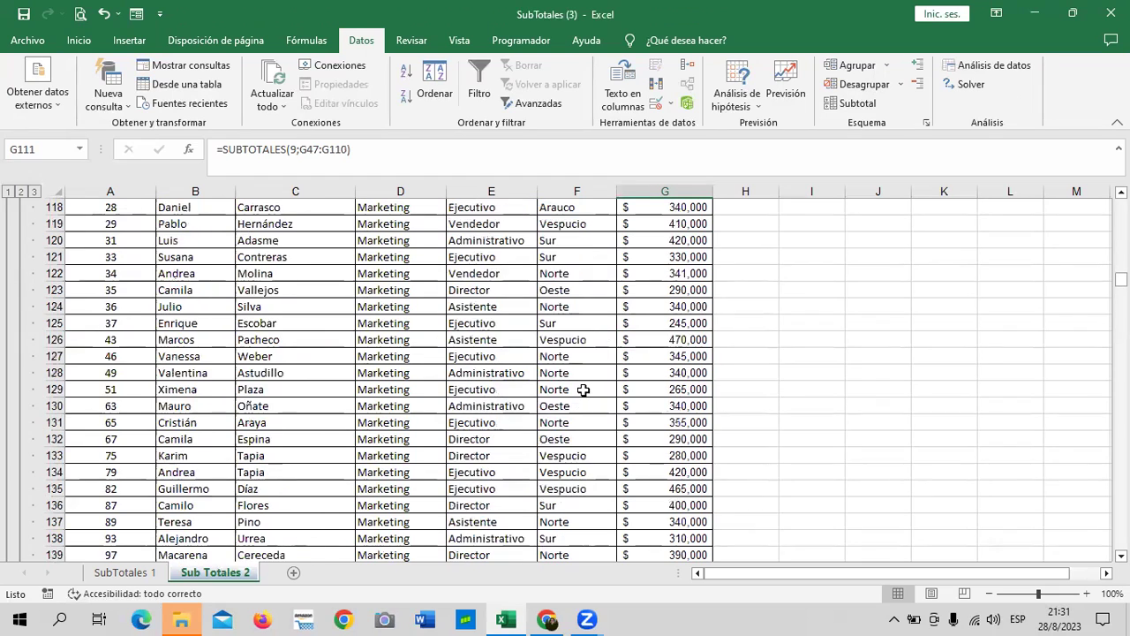
{"action": "scroll", "coordinate": [586, 391], "scroll_direction": "down", "scroll_amount": 5}
{"action": "scroll", "coordinate": [586, 391], "scroll_direction": "down", "scroll_amount": 5}
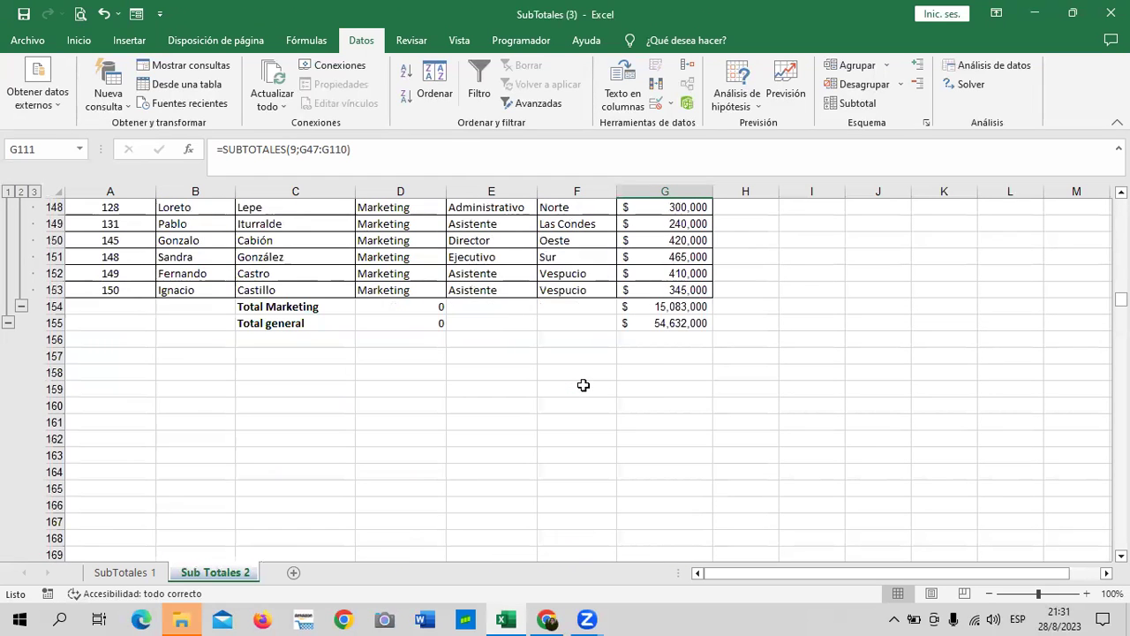
{"action": "left_click", "coordinate": [259, 307]}
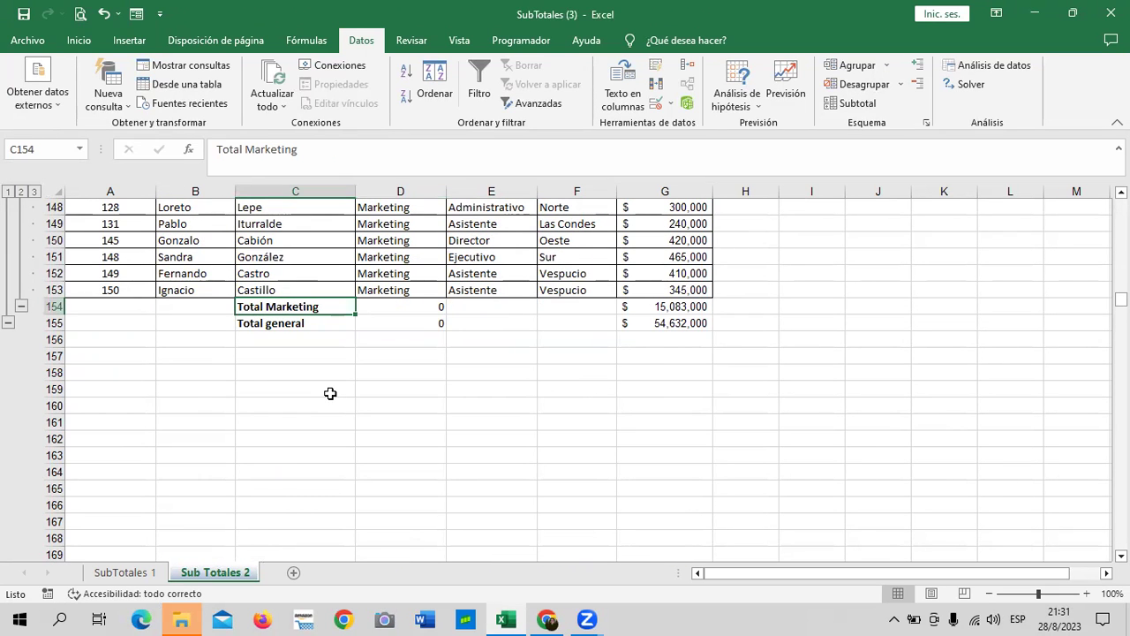
{"action": "left_click", "coordinate": [702, 307]}
{"action": "left_click", "coordinate": [672, 328]}
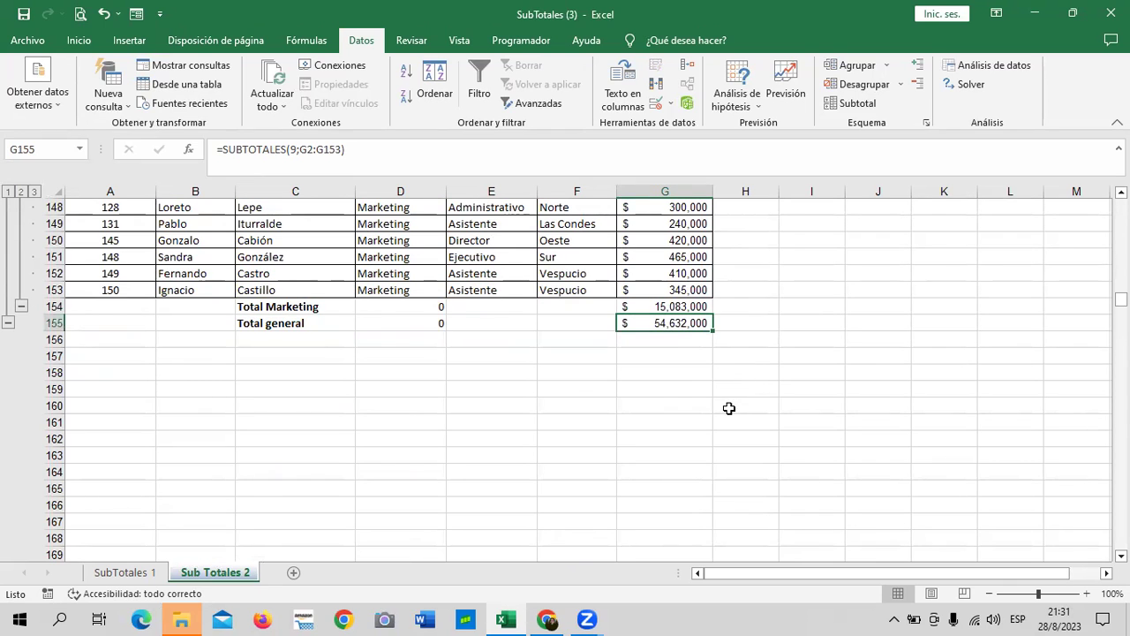
{"action": "scroll", "coordinate": [726, 410], "scroll_direction": "up", "scroll_amount": 5}
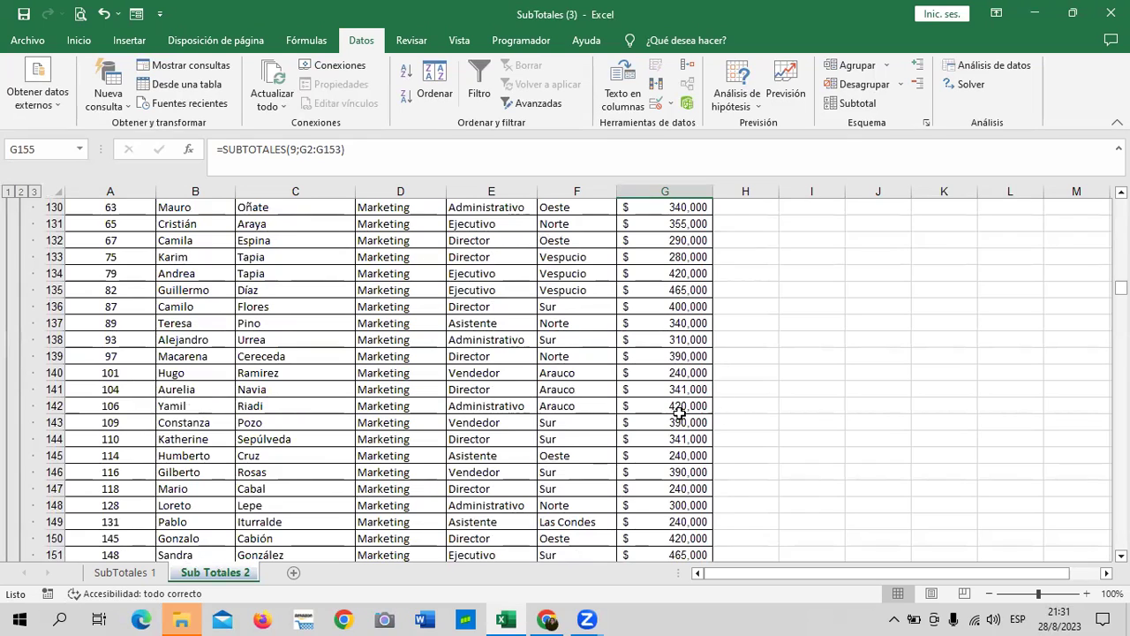
{"action": "scroll", "coordinate": [507, 424], "scroll_direction": "down", "scroll_amount": 3}
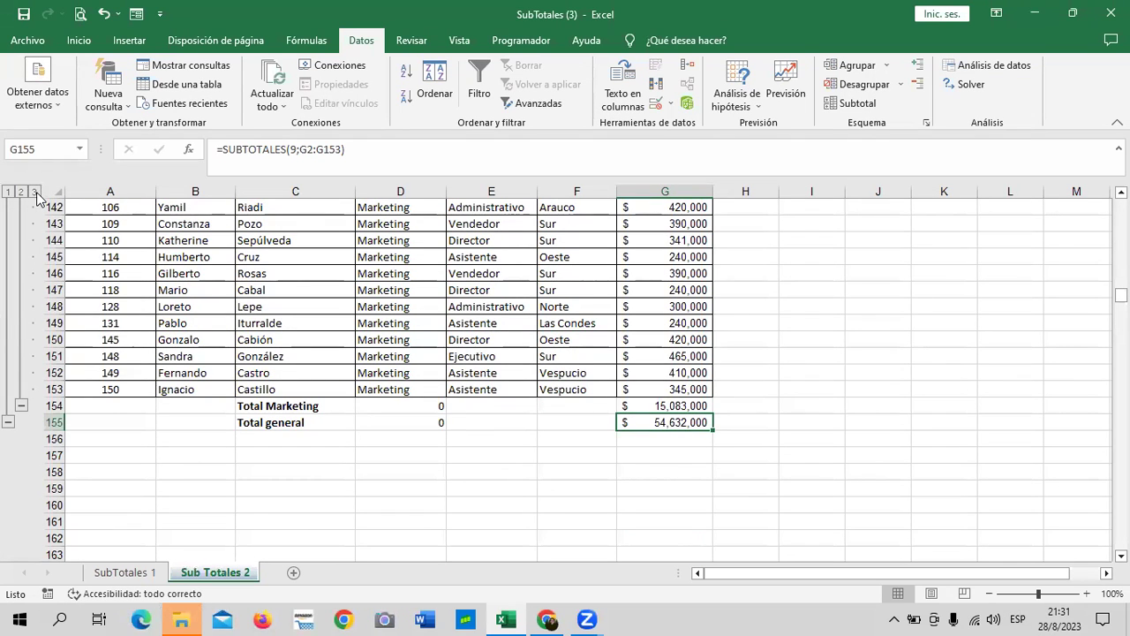
View the employee list at outline levels 1, 2 and 3, ending at full detail.
{"action": "left_click", "coordinate": [8, 192]}
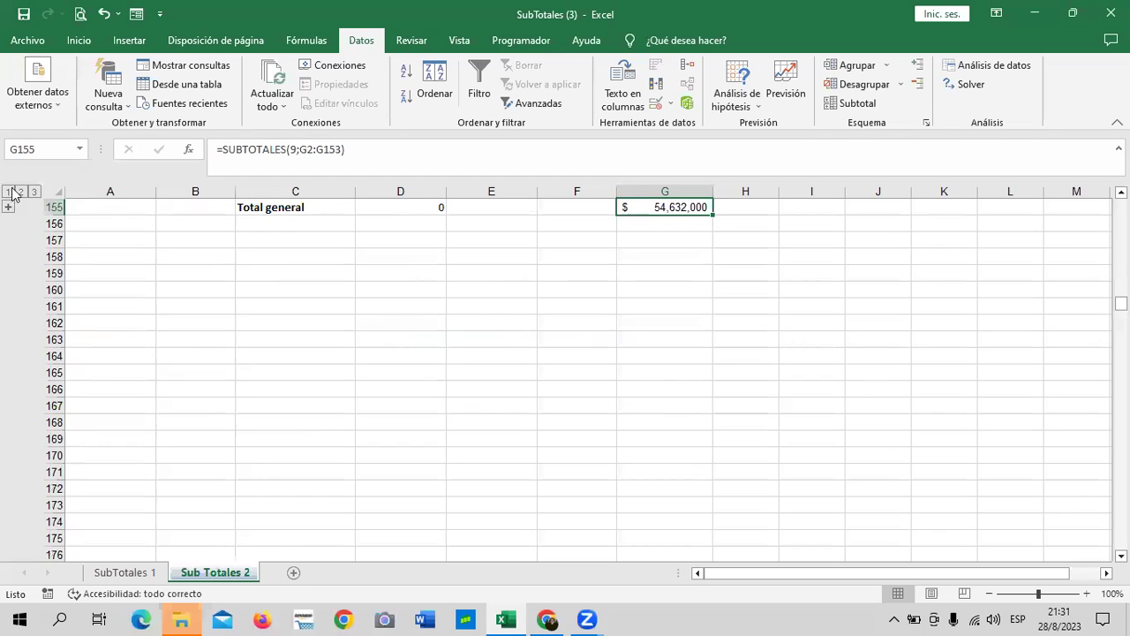
{"action": "scroll", "coordinate": [295, 270], "scroll_direction": "up", "scroll_amount": 1}
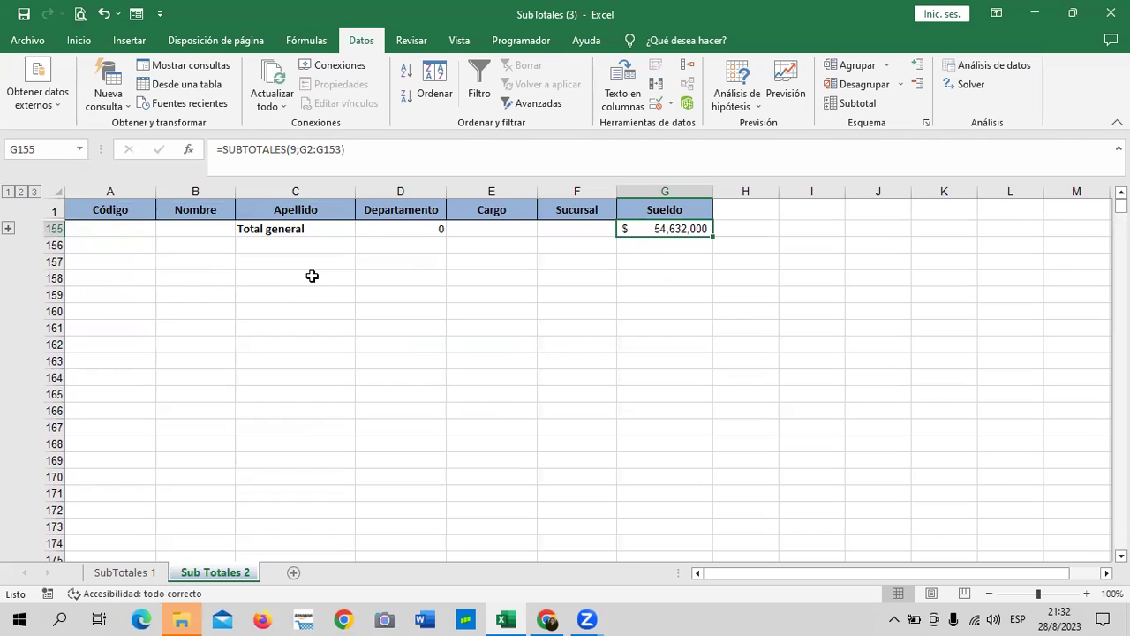
{"action": "left_click", "coordinate": [20, 192]}
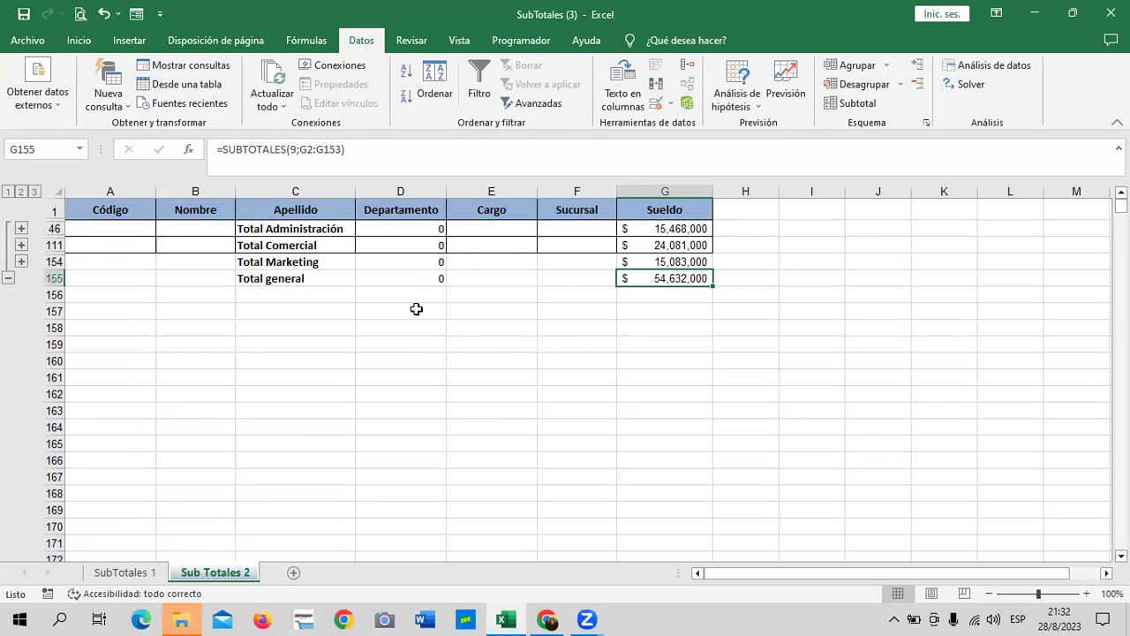
{"action": "left_click", "coordinate": [35, 192]}
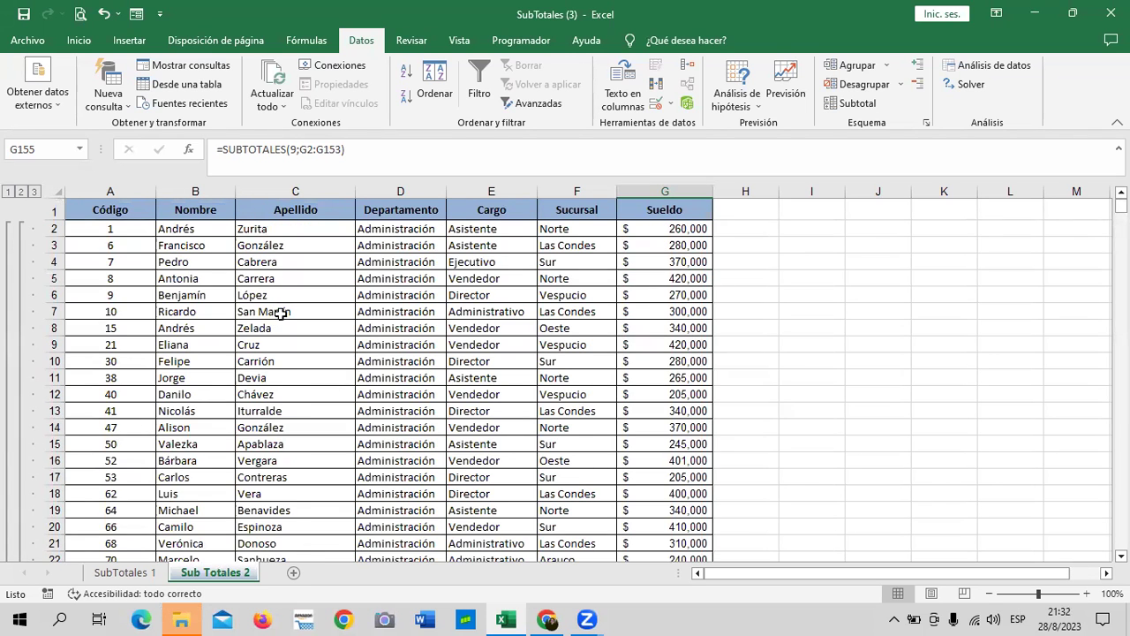
{"action": "scroll", "coordinate": [273, 317], "scroll_direction": "down", "scroll_amount": 5}
{"action": "scroll", "coordinate": [280, 315], "scroll_direction": "down", "scroll_amount": 12}
{"action": "scroll", "coordinate": [280, 322], "scroll_direction": "down", "scroll_amount": 7}
{"action": "scroll", "coordinate": [280, 323], "scroll_direction": "down", "scroll_amount": 8}
{"action": "scroll", "coordinate": [279, 325], "scroll_direction": "down", "scroll_amount": 10}
{"action": "scroll", "coordinate": [279, 330], "scroll_direction": "down", "scroll_amount": 2}
{"action": "scroll", "coordinate": [279, 329], "scroll_direction": "down", "scroll_amount": 5}
{"action": "scroll", "coordinate": [280, 329], "scroll_direction": "up", "scroll_amount": 7}
{"action": "scroll", "coordinate": [282, 328], "scroll_direction": "up", "scroll_amount": 5}
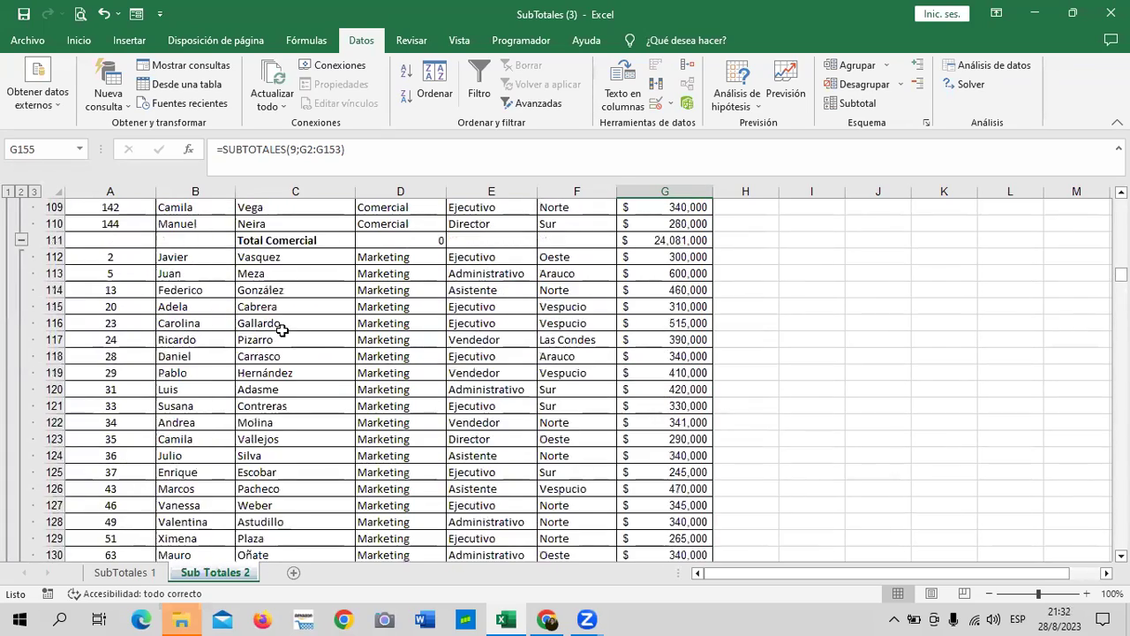
{"action": "scroll", "coordinate": [281, 328], "scroll_direction": "up", "scroll_amount": 4}
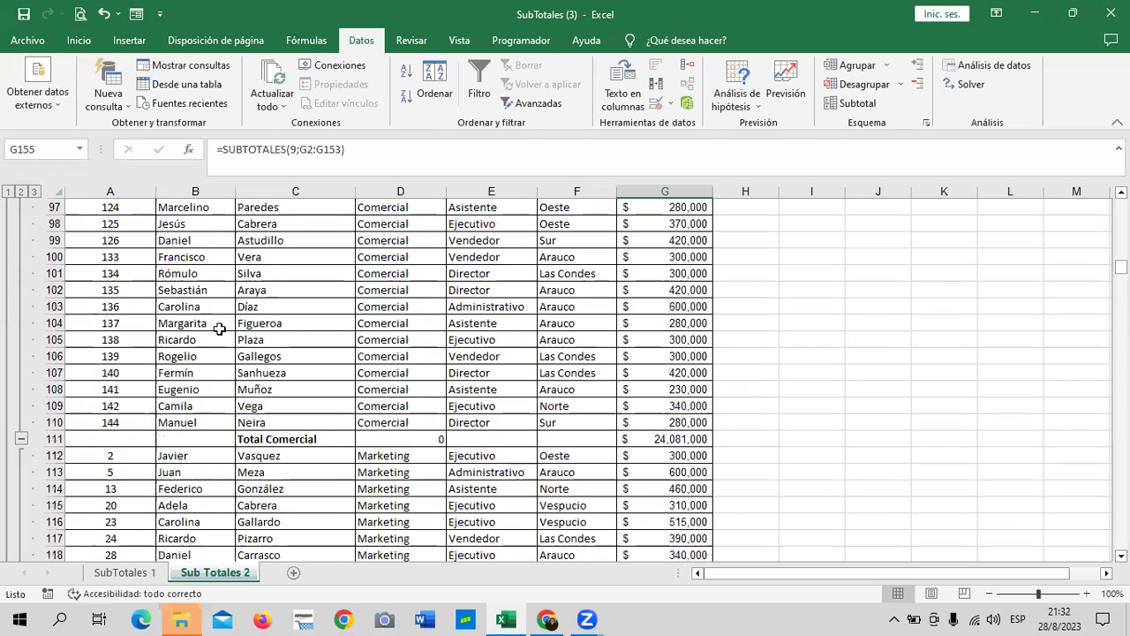
Select Total Comercial in C111 and bring up the Agrupar dialog.
{"action": "left_click", "coordinate": [332, 439]}
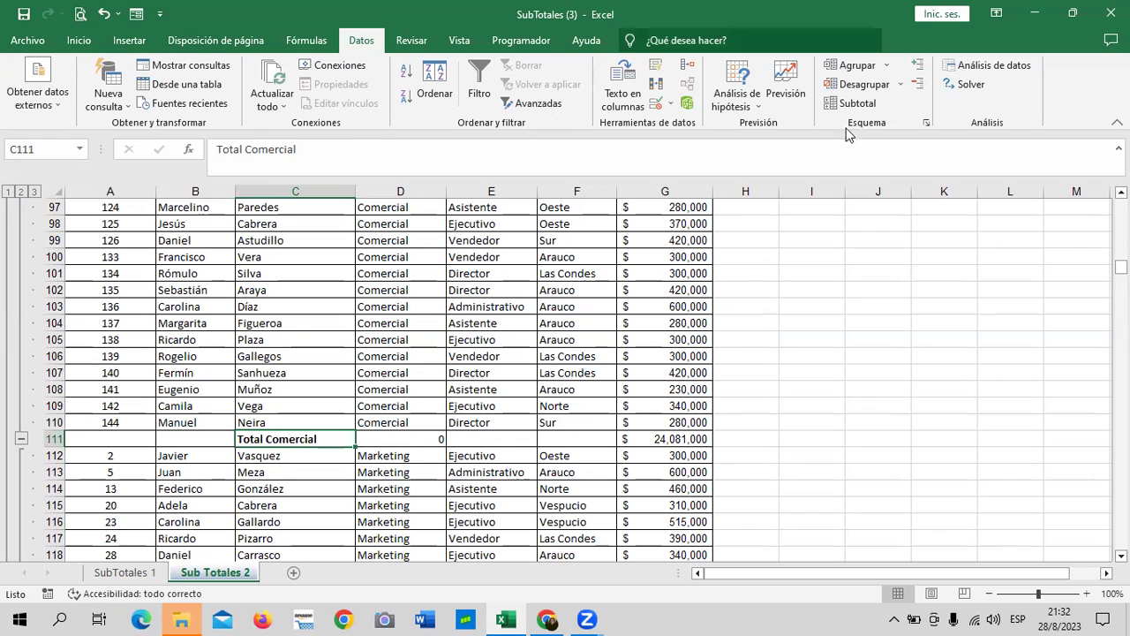
{"action": "scroll", "coordinate": [893, 101], "scroll_direction": "up", "scroll_amount": 1}
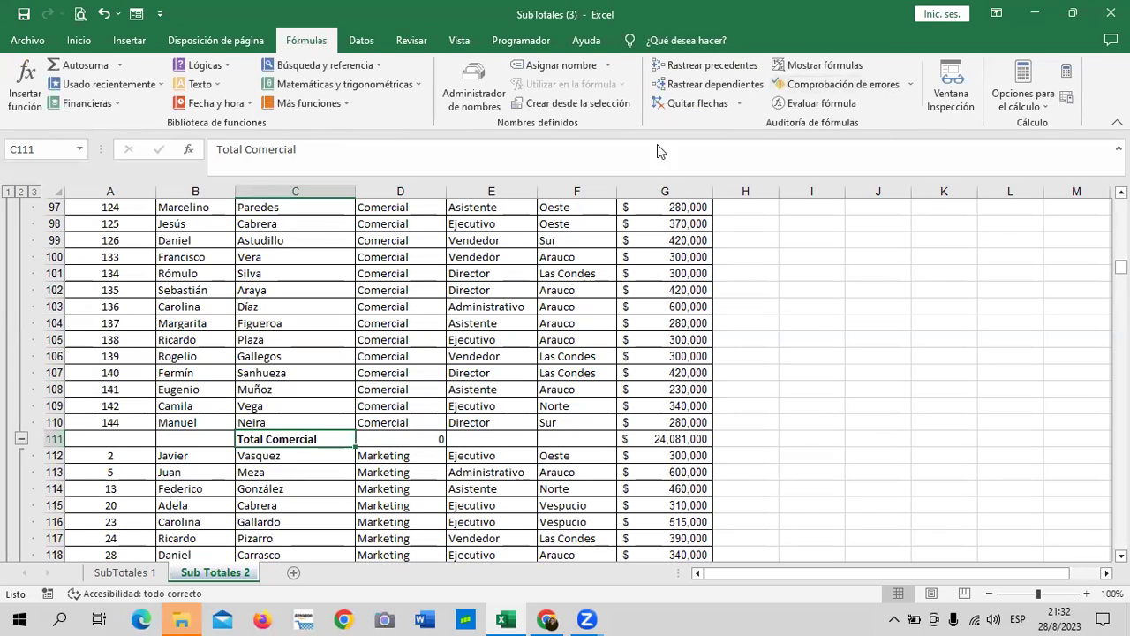
{"action": "scroll", "coordinate": [249, 57], "scroll_direction": "up", "scroll_amount": 1}
{"action": "scroll", "coordinate": [248, 53], "scroll_direction": "up", "scroll_amount": 1}
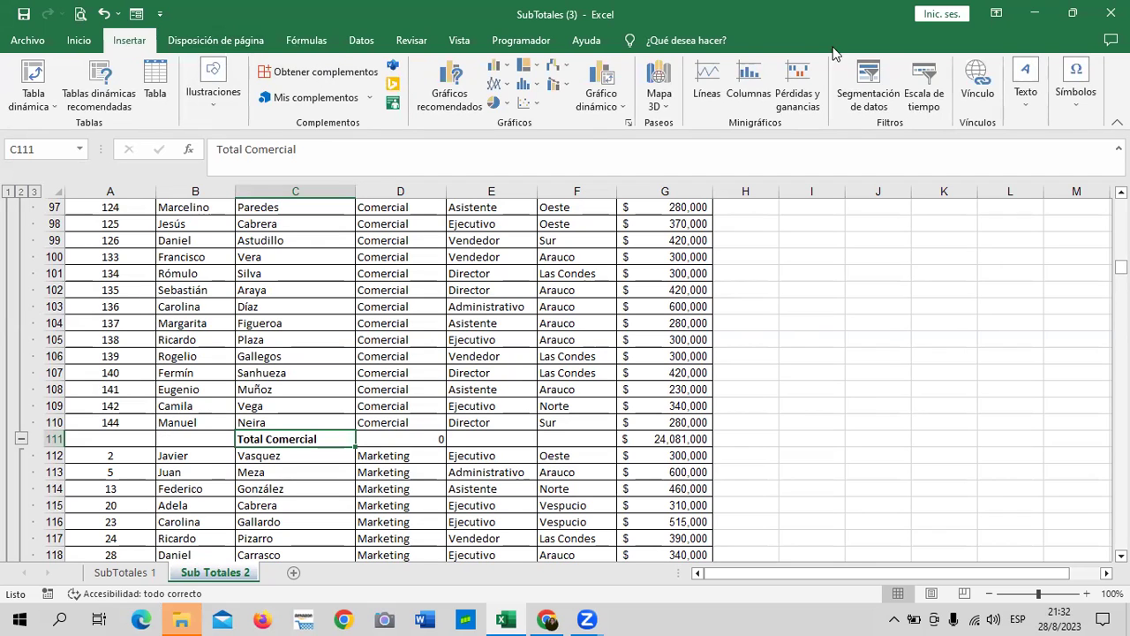
{"action": "scroll", "coordinate": [896, 75], "scroll_direction": "down", "scroll_amount": 3}
{"action": "left_click", "coordinate": [887, 65]}
{"action": "left_click", "coordinate": [878, 88]}
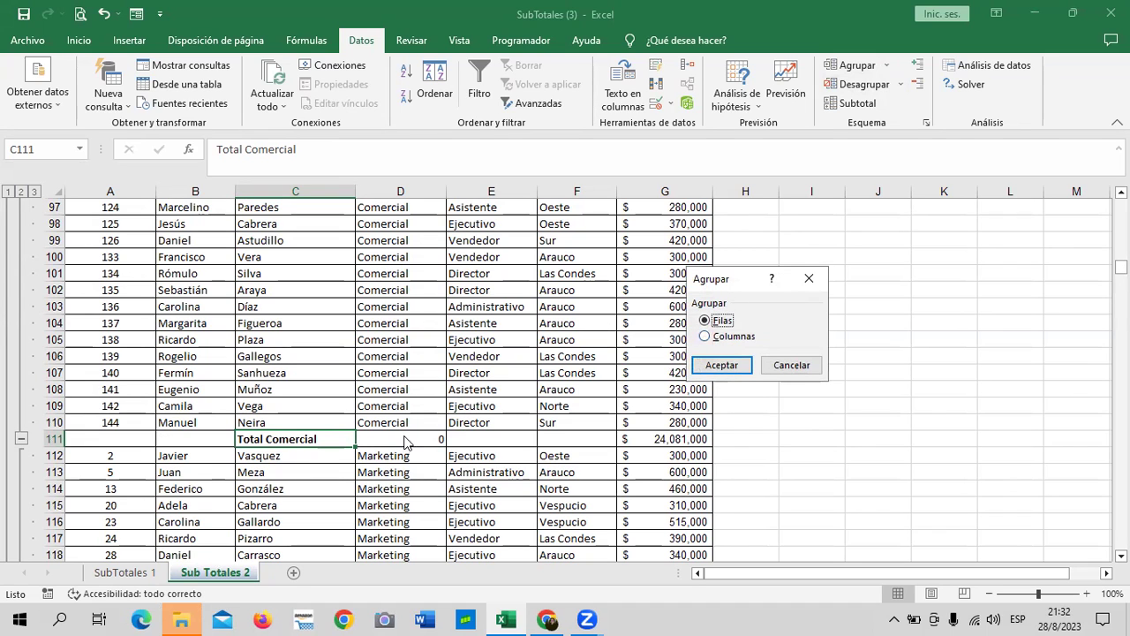
Group column C by Columnas, then collapse the group to hide Apellido.
{"action": "left_click", "coordinate": [704, 337]}
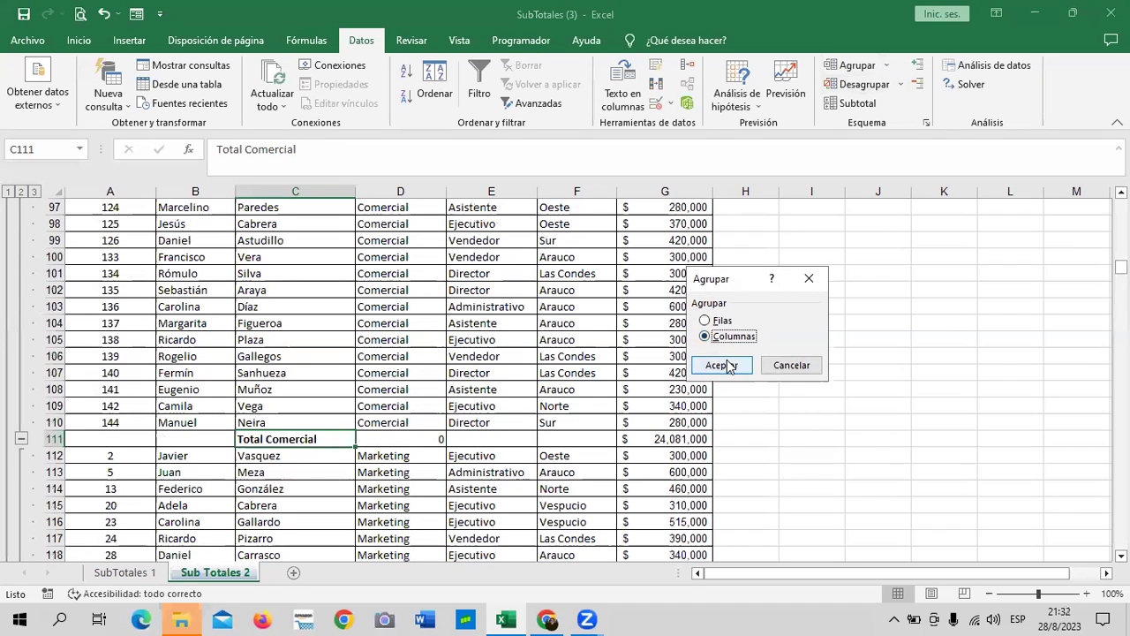
{"action": "left_click", "coordinate": [721, 365]}
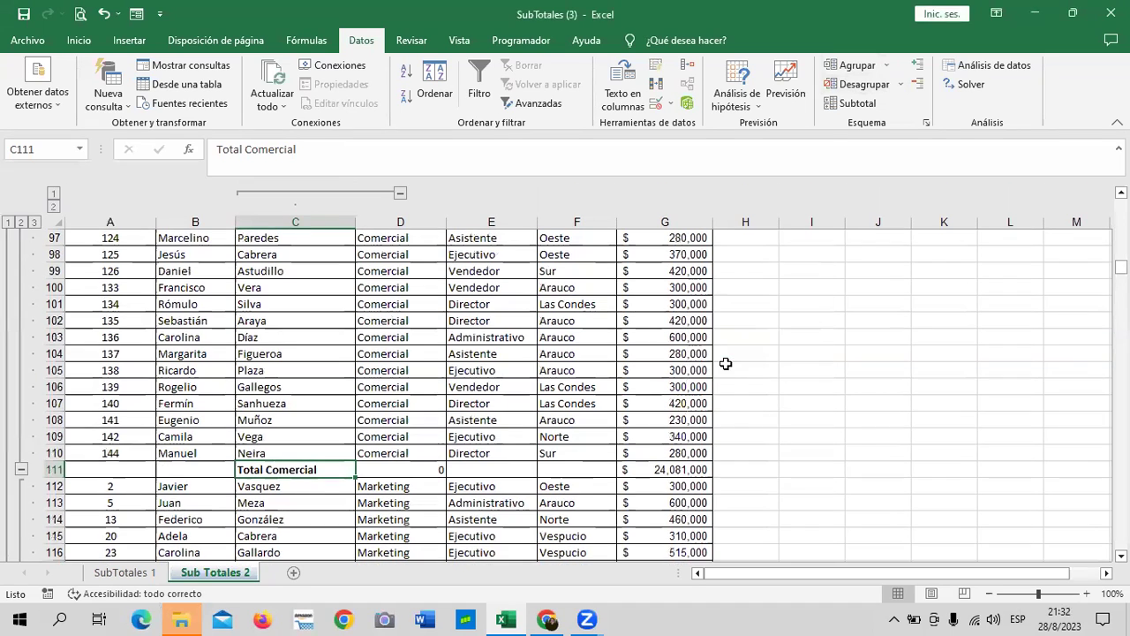
{"action": "left_click", "coordinate": [398, 193]}
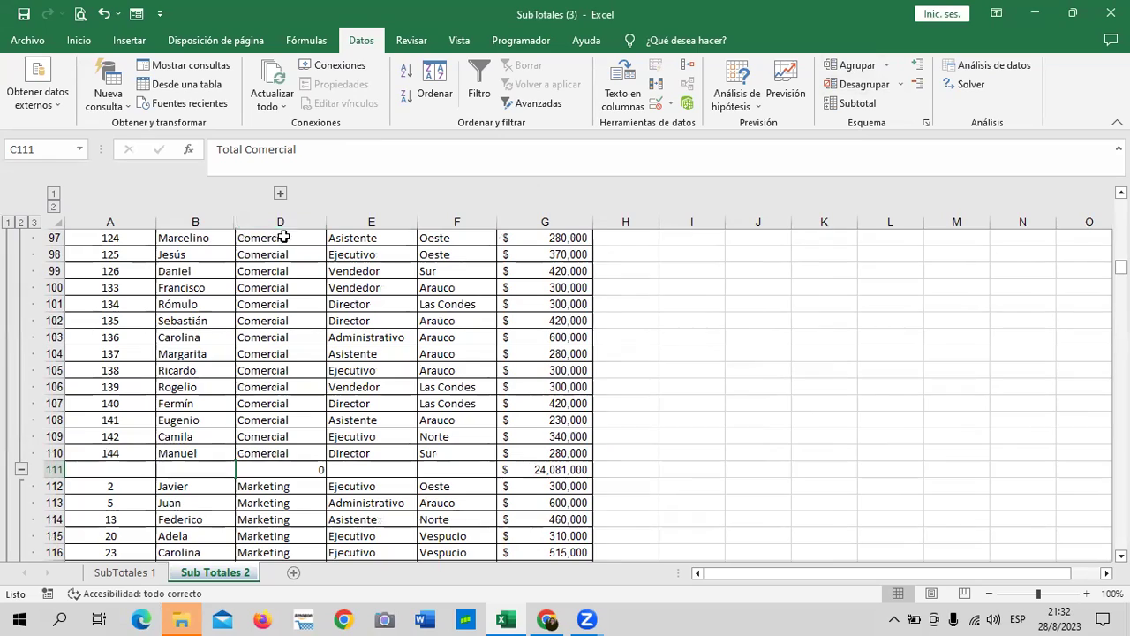
{"action": "scroll", "coordinate": [327, 322], "scroll_direction": "up", "scroll_amount": 6}
{"action": "scroll", "coordinate": [327, 327], "scroll_direction": "up", "scroll_amount": 9}
{"action": "scroll", "coordinate": [331, 334], "scroll_direction": "up", "scroll_amount": 10}
{"action": "scroll", "coordinate": [335, 338], "scroll_direction": "up", "scroll_amount": 1}
{"action": "scroll", "coordinate": [335, 338], "scroll_direction": "up", "scroll_amount": 6}
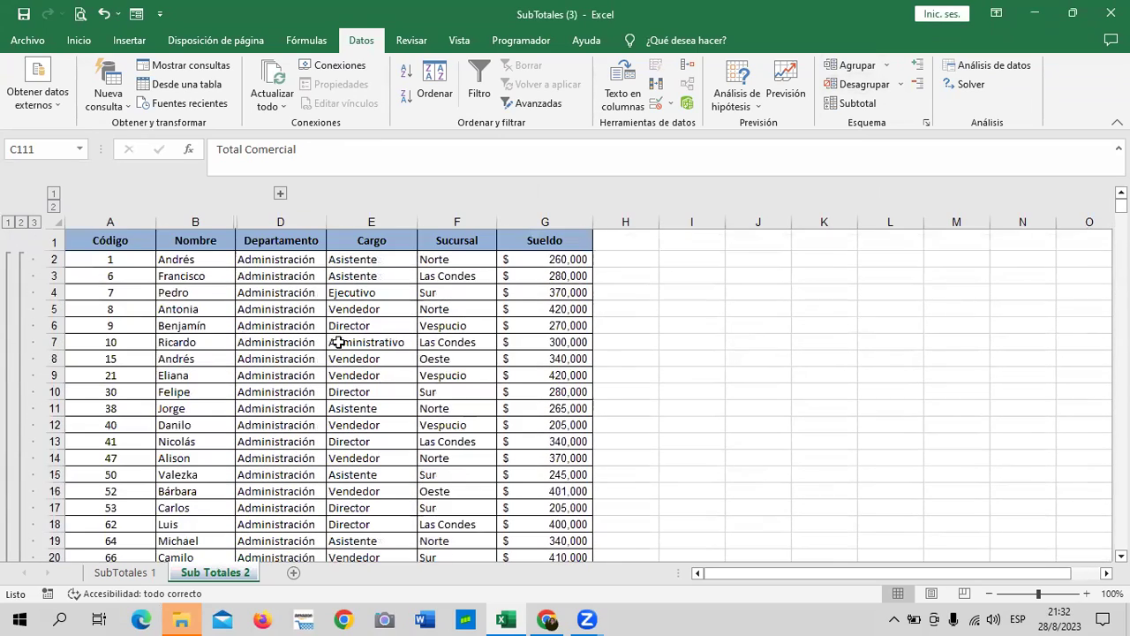
Toggle the Apellido column group shown, hidden, and finally shown again.
{"action": "left_click", "coordinate": [281, 195]}
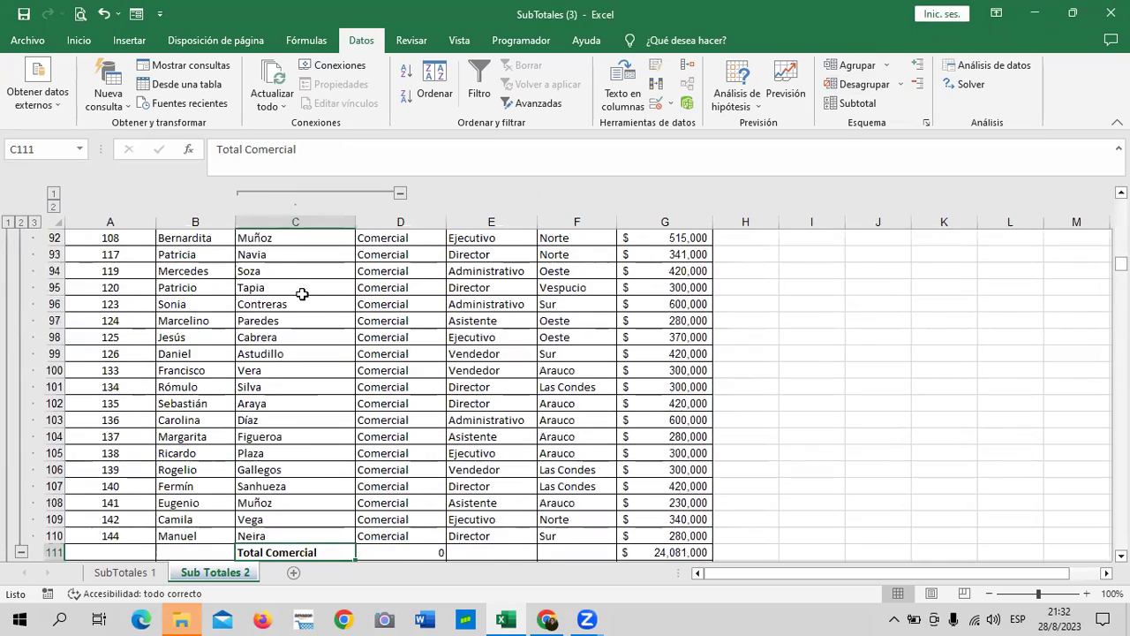
{"action": "scroll", "coordinate": [310, 305], "scroll_direction": "up", "scroll_amount": 4}
{"action": "scroll", "coordinate": [322, 317], "scroll_direction": "up", "scroll_amount": 12}
{"action": "scroll", "coordinate": [327, 320], "scroll_direction": "up", "scroll_amount": 5}
{"action": "scroll", "coordinate": [1017, 421], "scroll_direction": "up", "scroll_amount": 5}
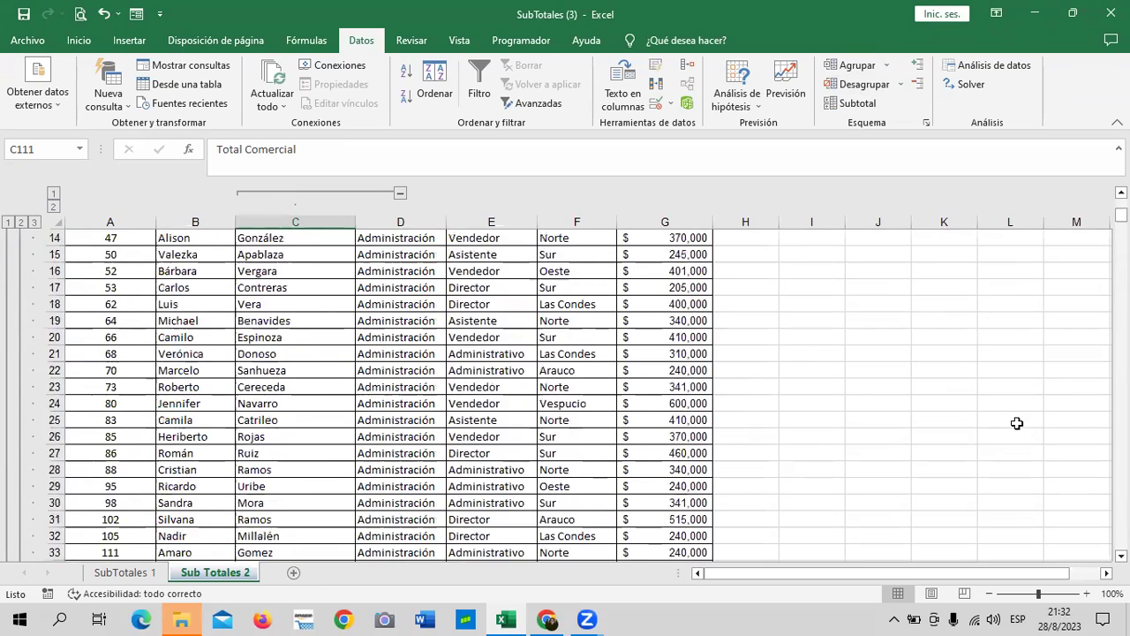
{"action": "scroll", "coordinate": [722, 433], "scroll_direction": "up", "scroll_amount": 5}
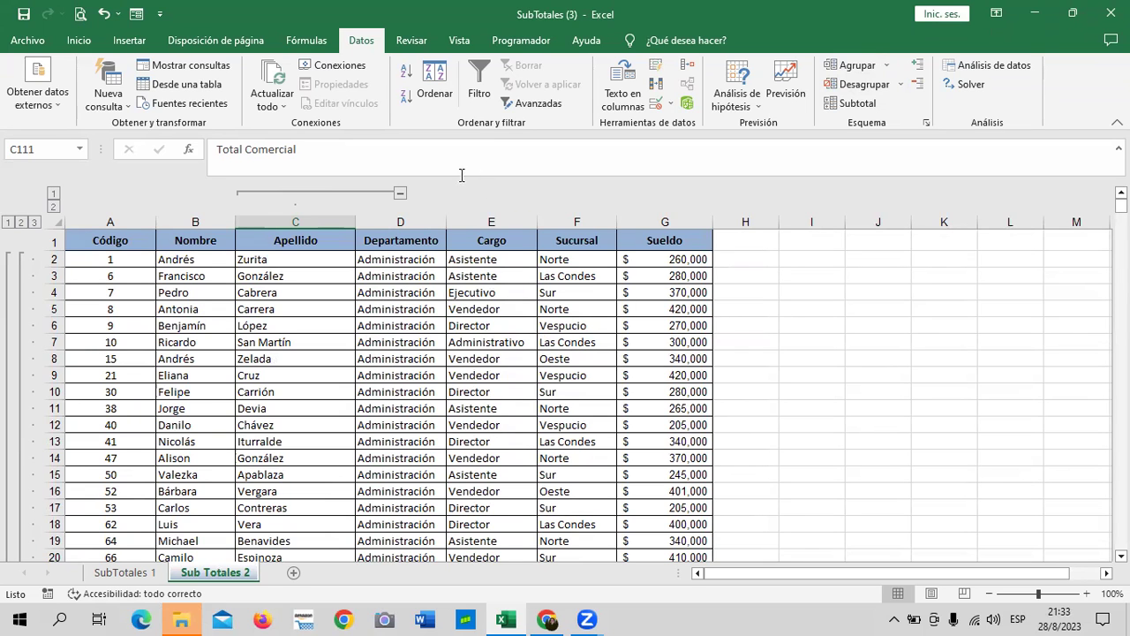
{"action": "left_click", "coordinate": [400, 192]}
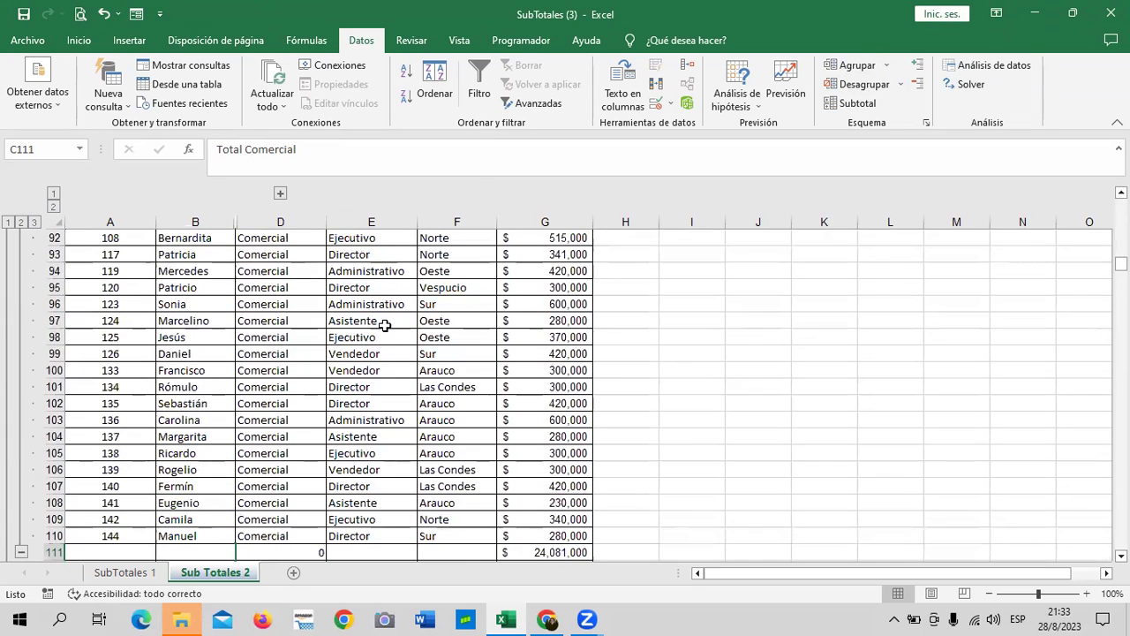
{"action": "scroll", "coordinate": [393, 353], "scroll_direction": "up", "scroll_amount": 6}
{"action": "scroll", "coordinate": [403, 363], "scroll_direction": "up", "scroll_amount": 6}
{"action": "scroll", "coordinate": [403, 362], "scroll_direction": "up", "scroll_amount": 10}
{"action": "scroll", "coordinate": [402, 361], "scroll_direction": "up", "scroll_amount": 9}
{"action": "scroll", "coordinate": [399, 359], "scroll_direction": "down", "scroll_amount": 4}
{"action": "scroll", "coordinate": [379, 371], "scroll_direction": "down", "scroll_amount": 3}
{"action": "scroll", "coordinate": [377, 374], "scroll_direction": "down", "scroll_amount": 5}
{"action": "scroll", "coordinate": [376, 376], "scroll_direction": "down", "scroll_amount": 1}
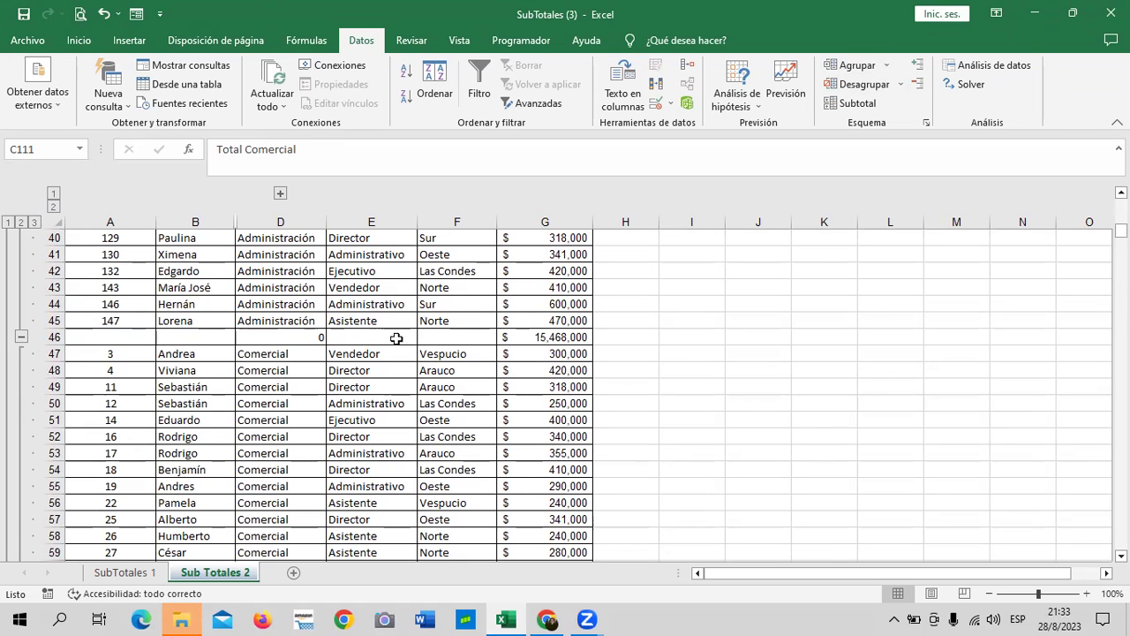
{"action": "scroll", "coordinate": [376, 336], "scroll_direction": "down", "scroll_amount": 4}
{"action": "scroll", "coordinate": [376, 337], "scroll_direction": "down", "scroll_amount": 13}
{"action": "scroll", "coordinate": [376, 337], "scroll_direction": "down", "scroll_amount": 6}
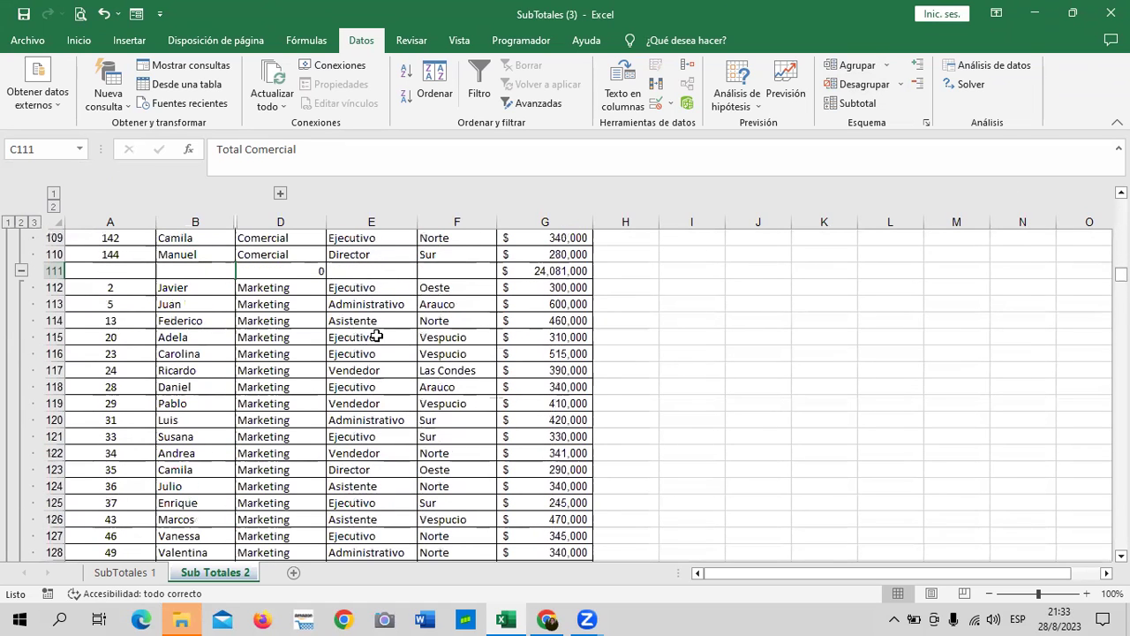
{"action": "left_click", "coordinate": [280, 194]}
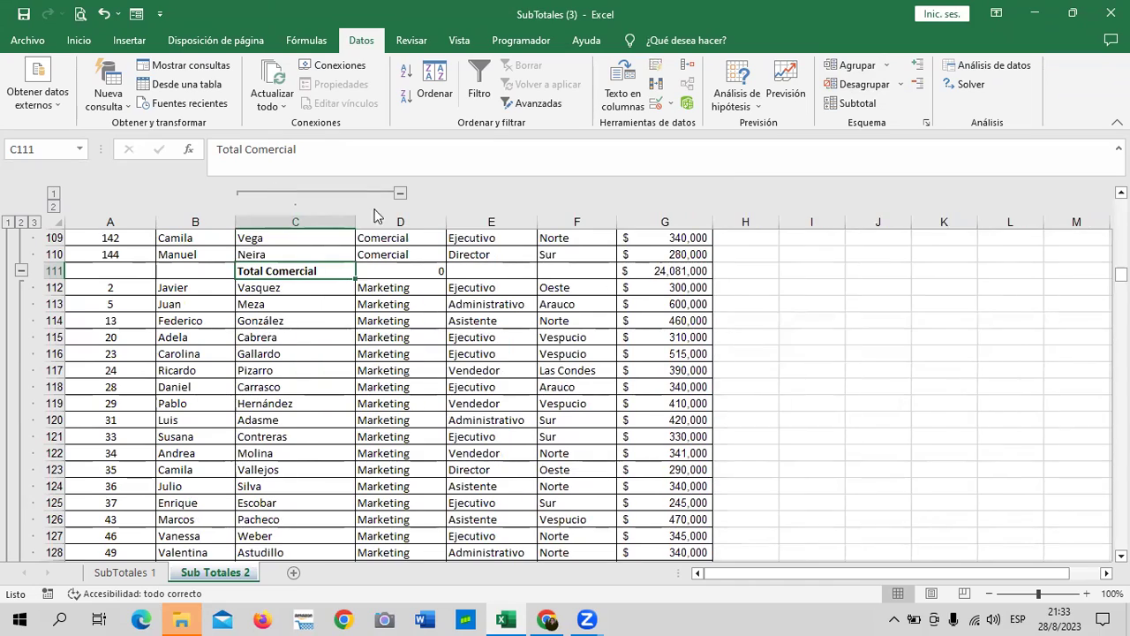
{"action": "scroll", "coordinate": [355, 280], "scroll_direction": "up", "scroll_amount": 6}
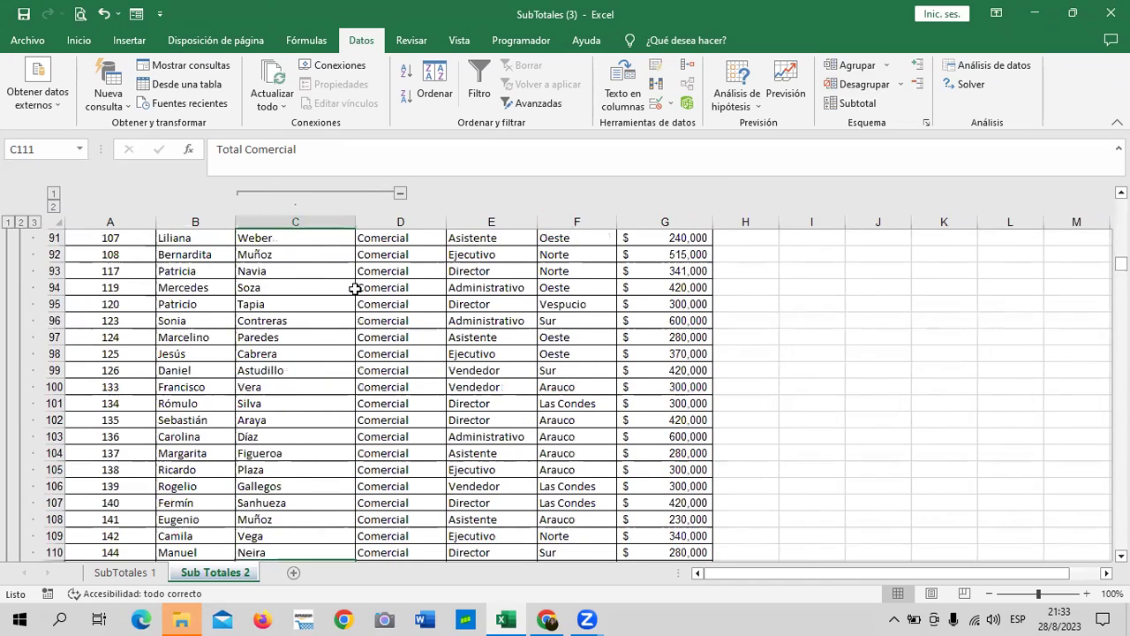
{"action": "scroll", "coordinate": [356, 281], "scroll_direction": "up", "scroll_amount": 7}
{"action": "scroll", "coordinate": [356, 281], "scroll_direction": "up", "scroll_amount": 7}
{"action": "scroll", "coordinate": [357, 279], "scroll_direction": "up", "scroll_amount": 8}
{"action": "scroll", "coordinate": [358, 279], "scroll_direction": "up", "scroll_amount": 8}
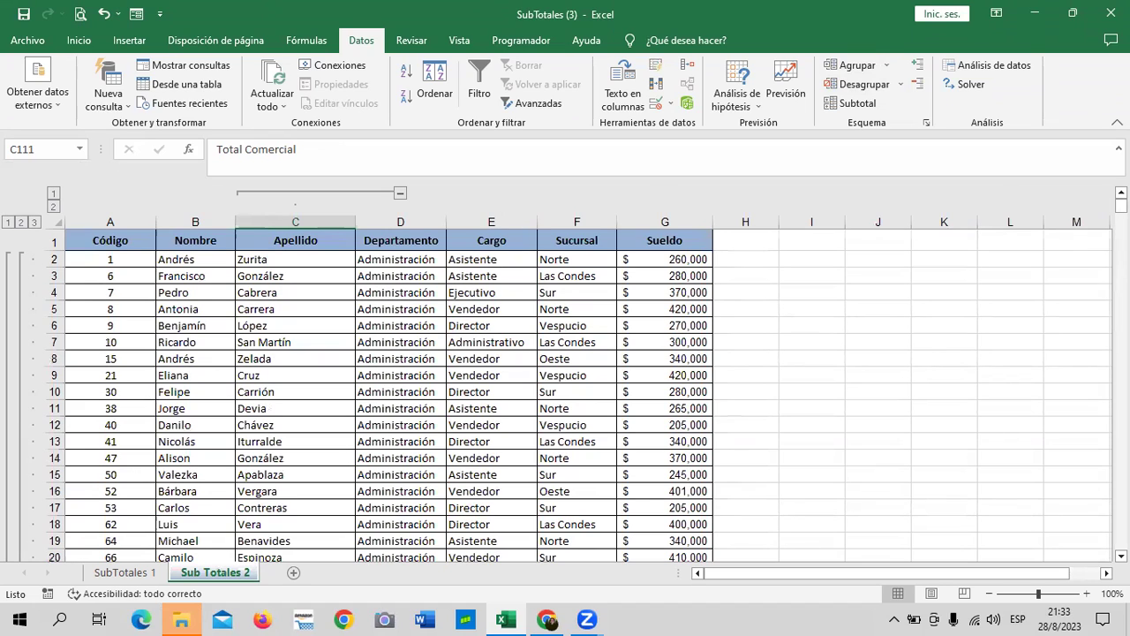
Use column outline levels 1 and 2 to hide and show Apellido twice.
{"action": "left_click", "coordinate": [887, 65]}
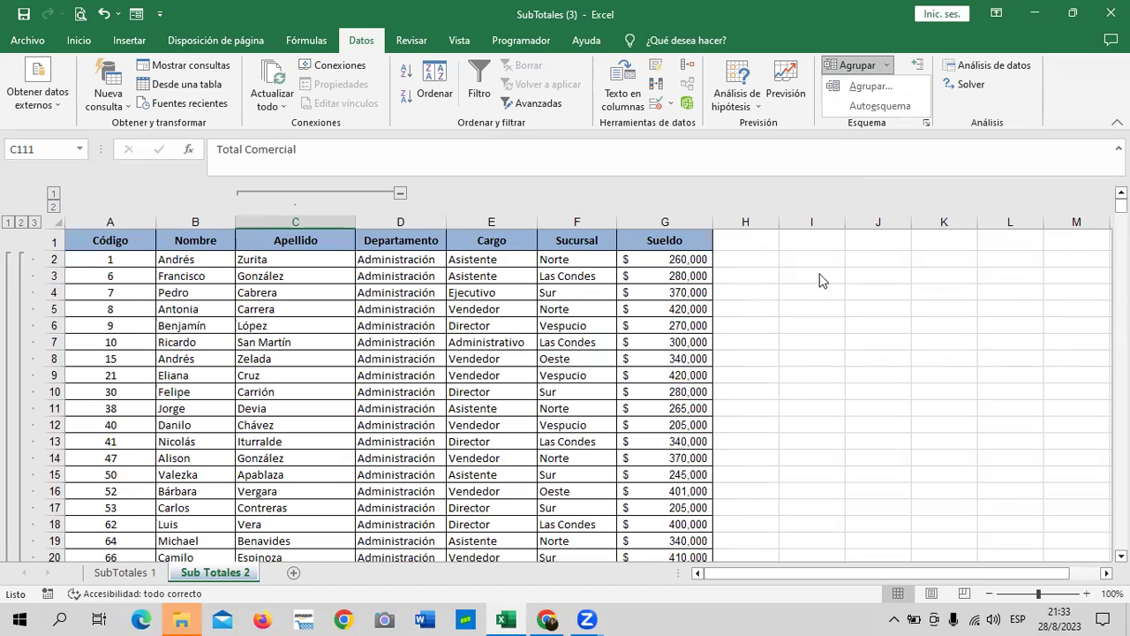
{"action": "left_click", "coordinate": [676, 312]}
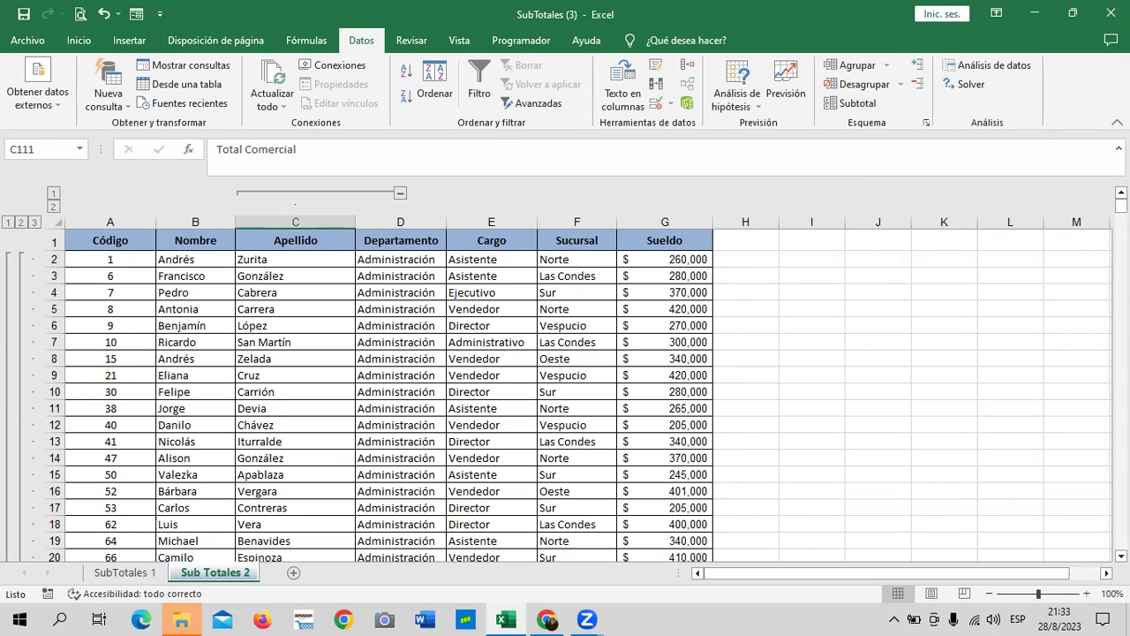
{"action": "left_click", "coordinate": [54, 195]}
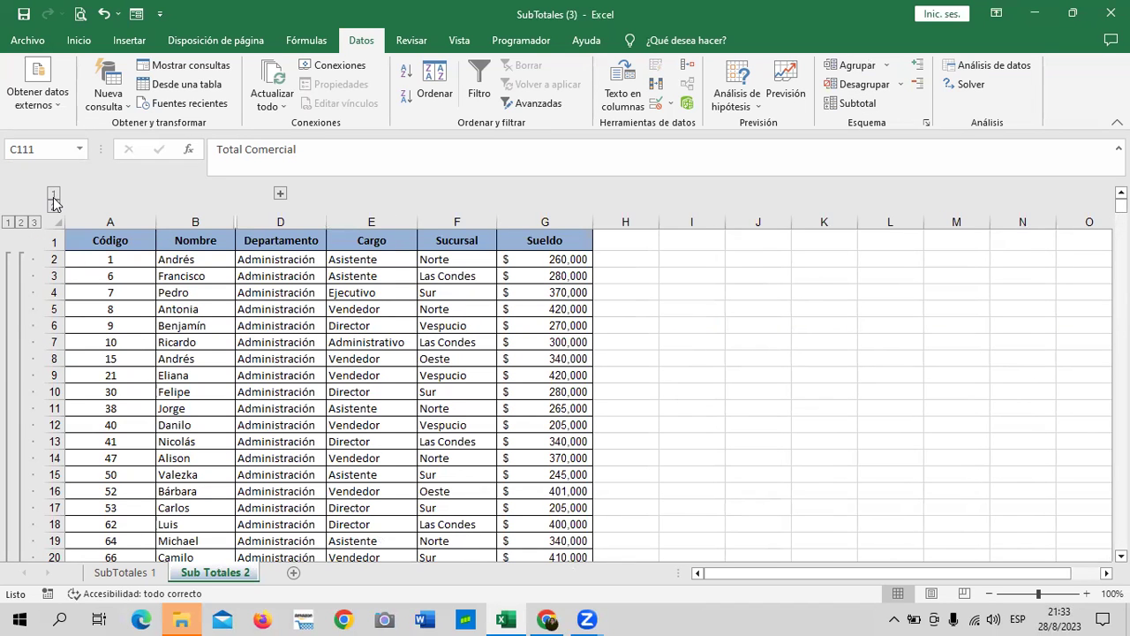
{"action": "left_click", "coordinate": [53, 210]}
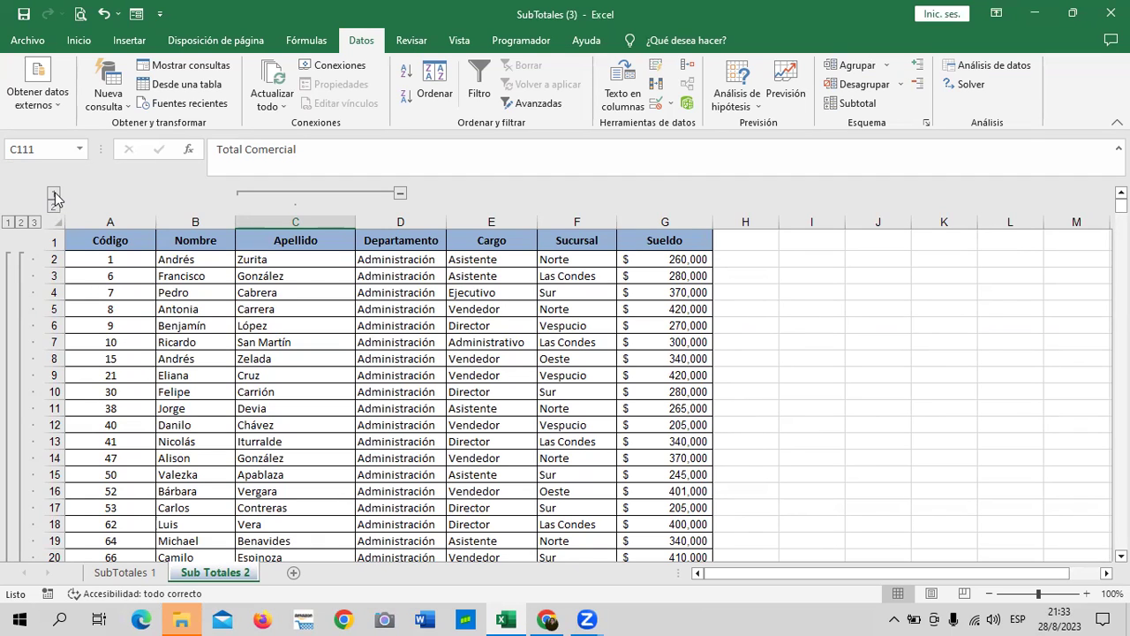
{"action": "left_click", "coordinate": [53, 195]}
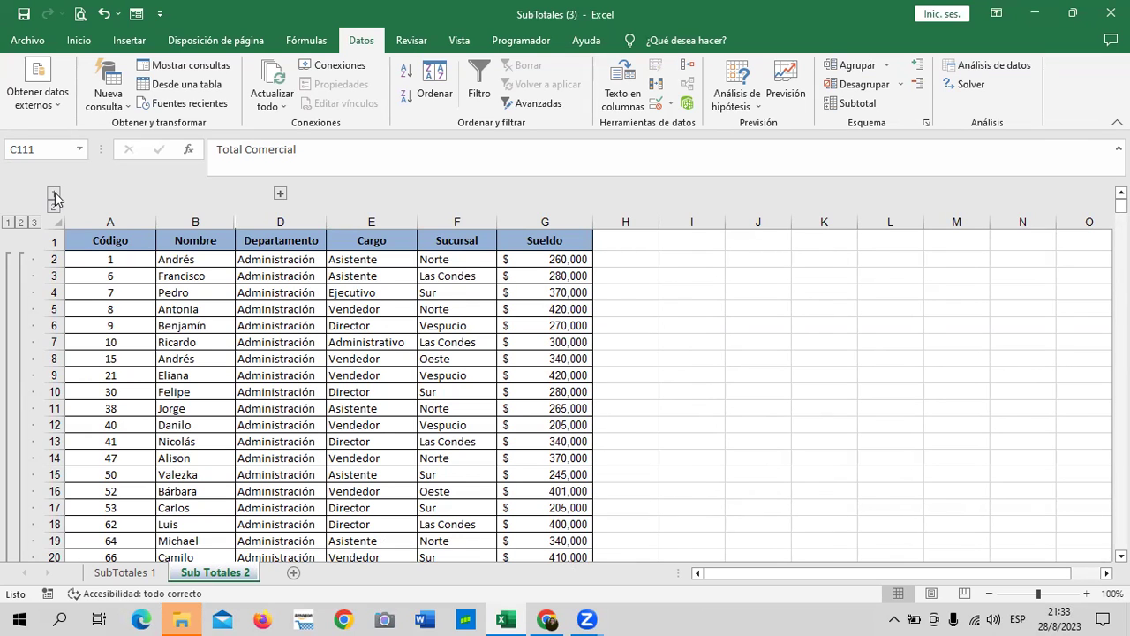
{"action": "left_click", "coordinate": [54, 208]}
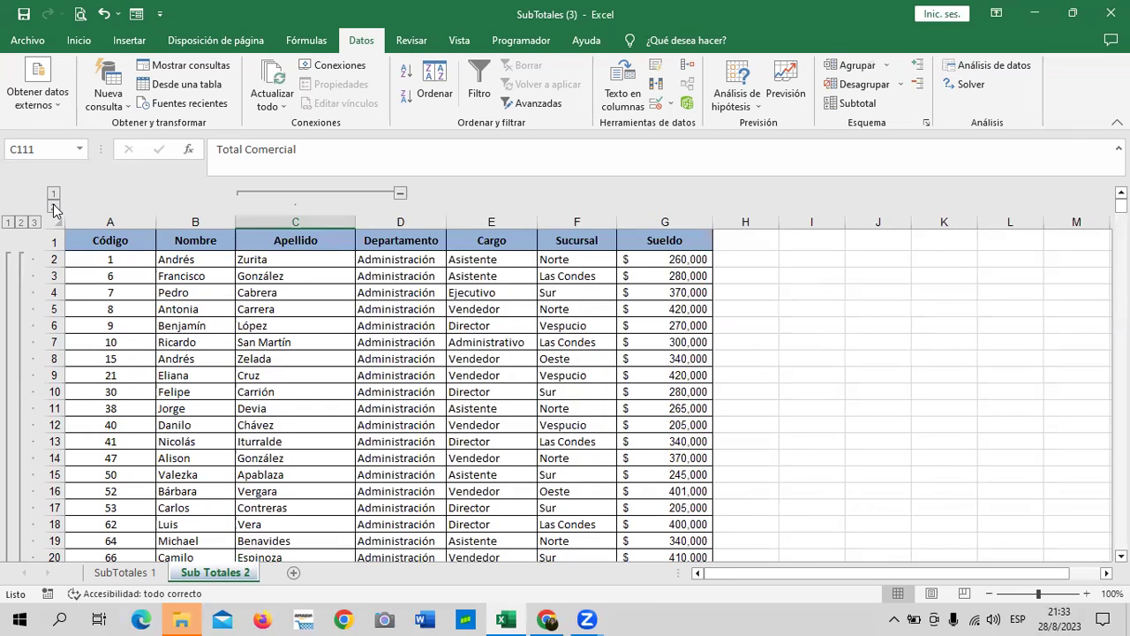
Select Total Administración in C46, then collapse and re-expand the Apellido column group.
{"action": "scroll", "coordinate": [295, 362], "scroll_direction": "down", "scroll_amount": 5}
{"action": "scroll", "coordinate": [297, 364], "scroll_direction": "down", "scroll_amount": 12}
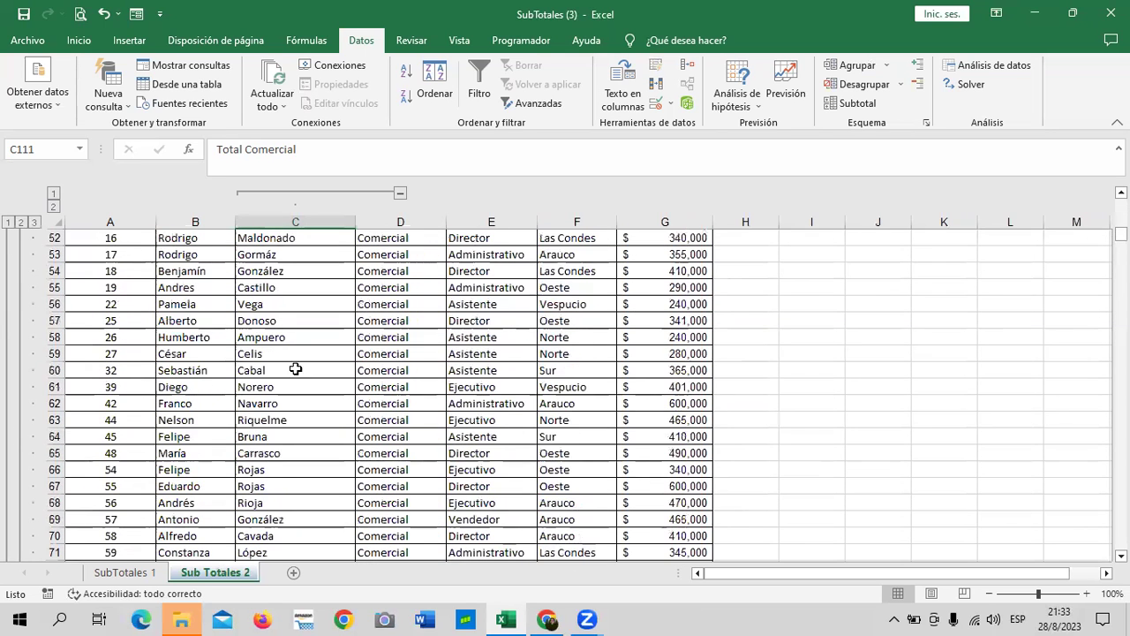
{"action": "scroll", "coordinate": [323, 362], "scroll_direction": "up", "scroll_amount": 4}
{"action": "left_click", "coordinate": [281, 338]}
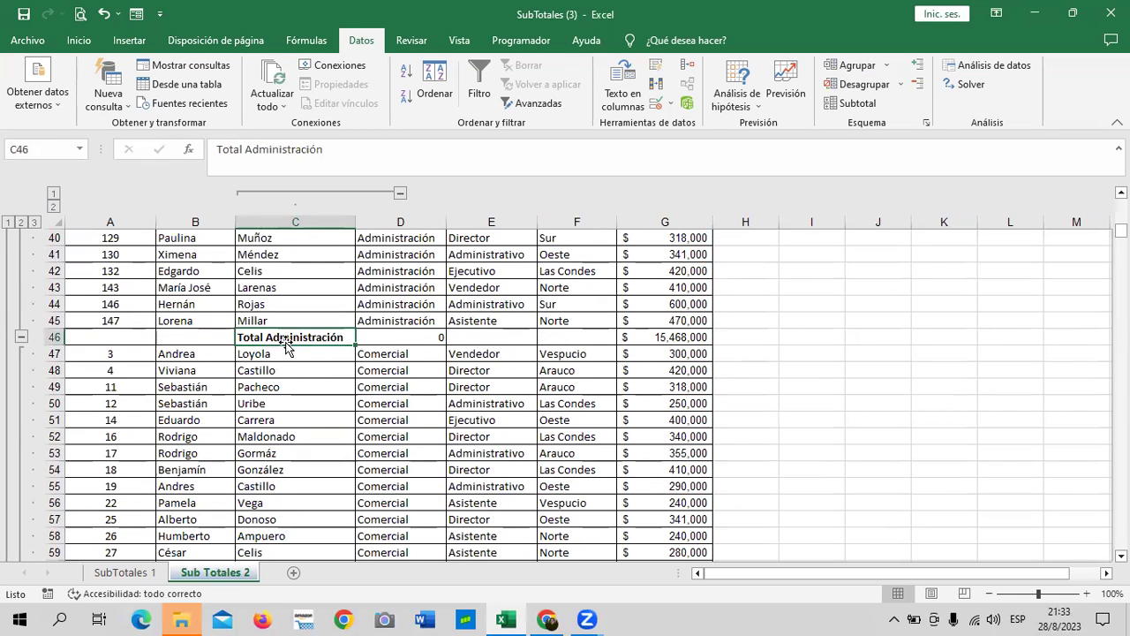
{"action": "left_click", "coordinate": [399, 194]}
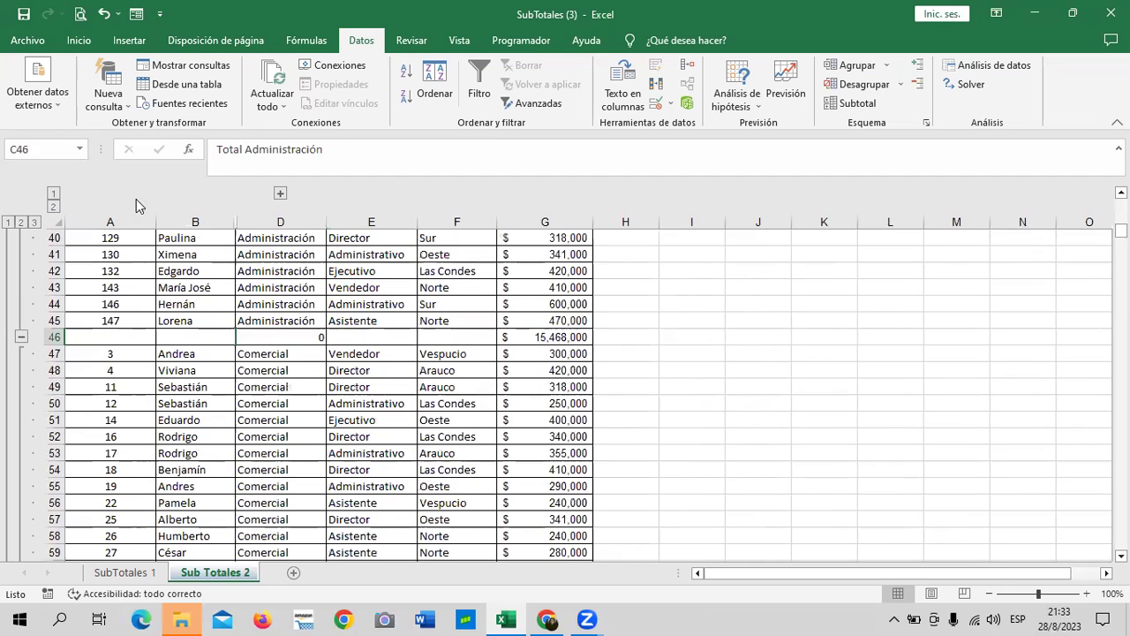
{"action": "left_click", "coordinate": [54, 208]}
{"action": "left_click", "coordinate": [53, 193]}
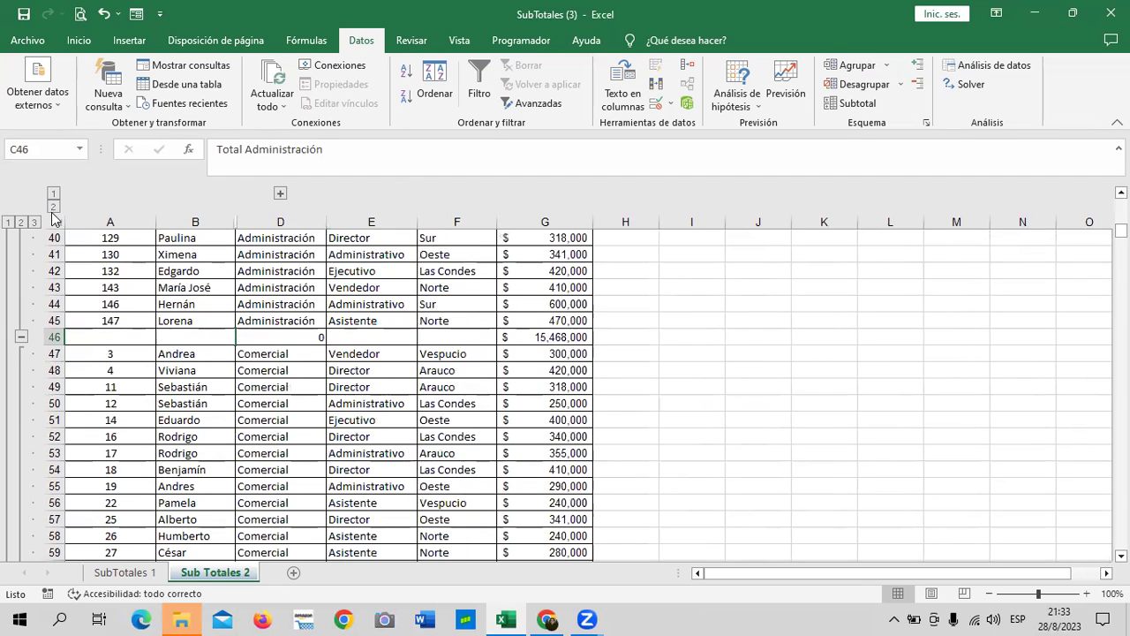
{"action": "left_click", "coordinate": [54, 207]}
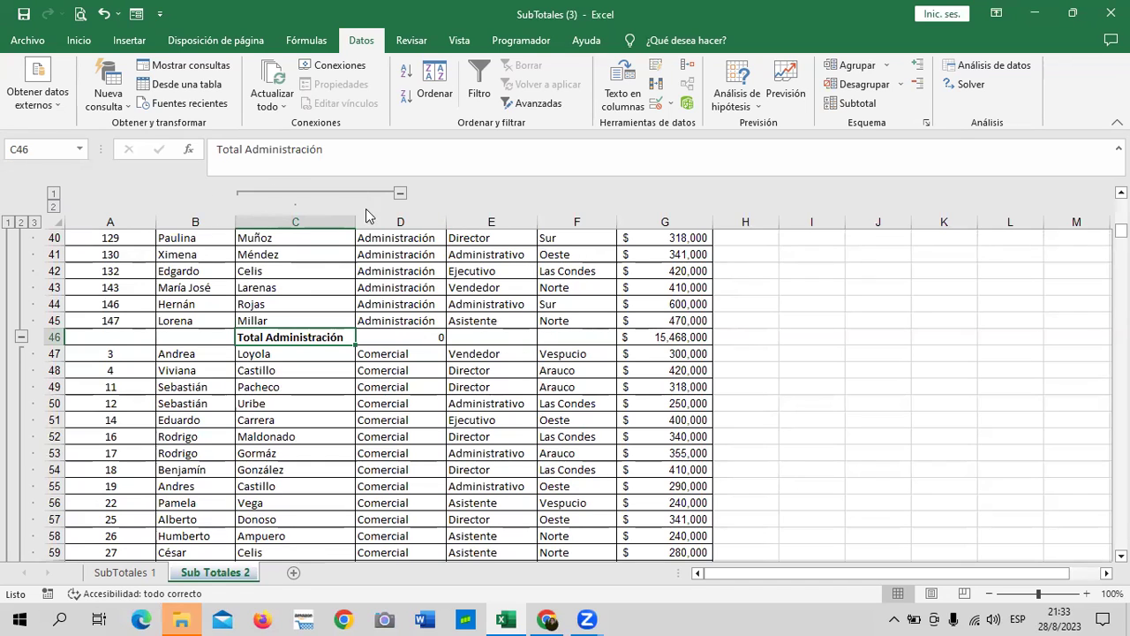
Ungroup column C through Desagrupar with Columnas selected.
{"action": "left_click", "coordinate": [899, 85]}
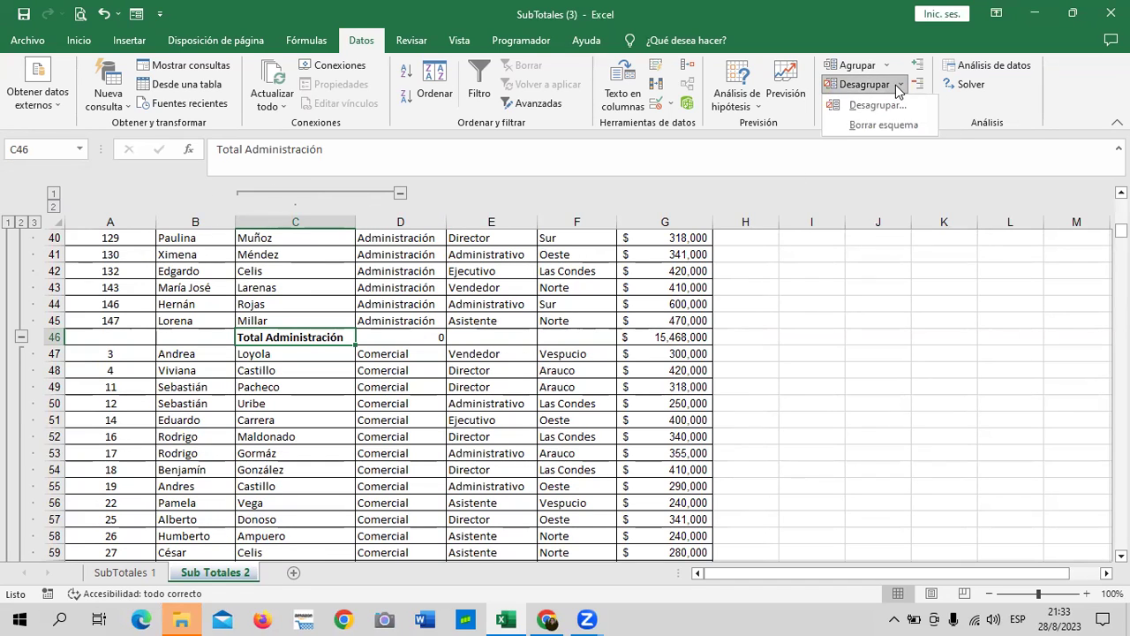
{"action": "left_click", "coordinate": [900, 106]}
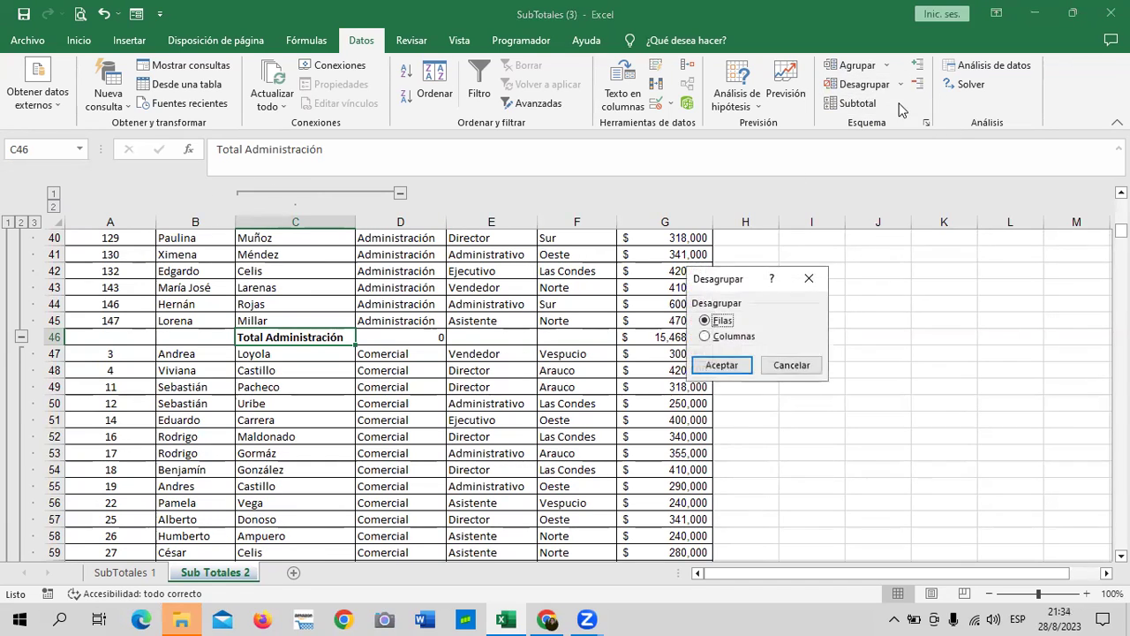
{"action": "left_click", "coordinate": [723, 340]}
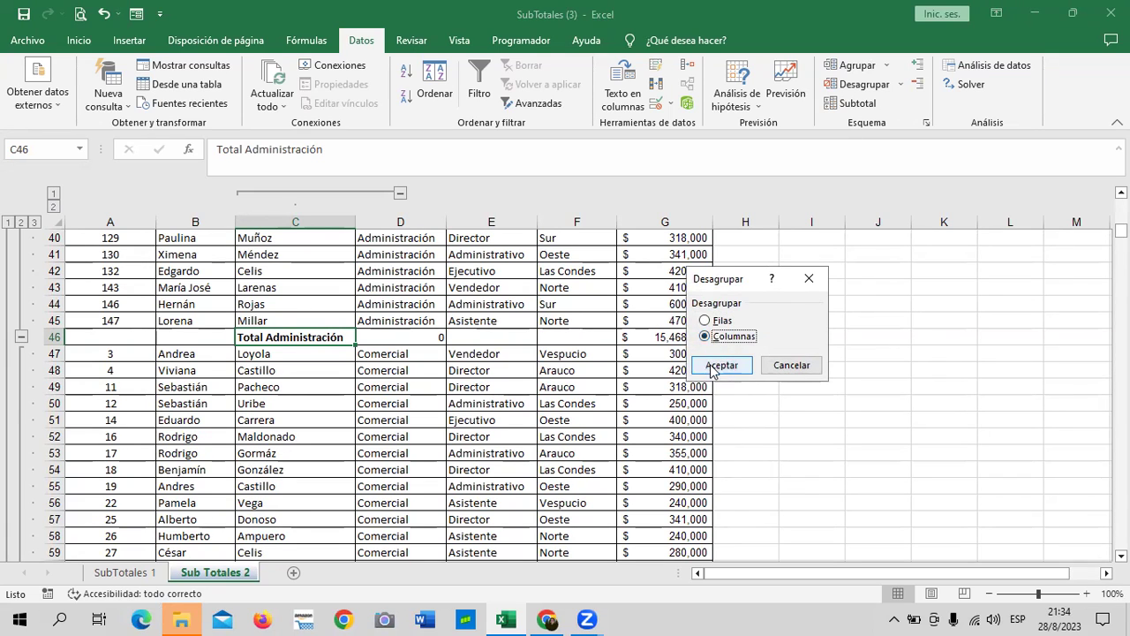
{"action": "left_click", "coordinate": [722, 364]}
Return to row 46 and view the SUBTOTALES formula in G46.
{"action": "scroll", "coordinate": [426, 396], "scroll_direction": "up", "scroll_amount": 6}
{"action": "scroll", "coordinate": [415, 265], "scroll_direction": "up", "scroll_amount": 5}
{"action": "scroll", "coordinate": [545, 303], "scroll_direction": "up", "scroll_amount": 2}
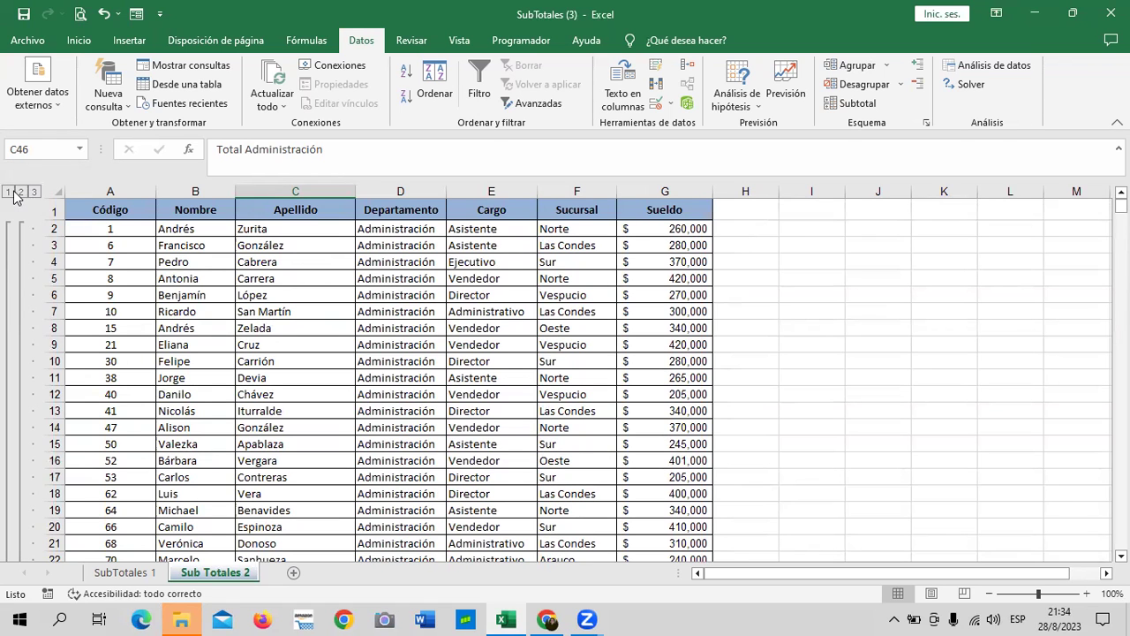
{"action": "scroll", "coordinate": [438, 262], "scroll_direction": "down", "scroll_amount": 4}
{"action": "scroll", "coordinate": [482, 288], "scroll_direction": "down", "scroll_amount": 6}
{"action": "scroll", "coordinate": [487, 304], "scroll_direction": "down", "scroll_amount": 5}
{"action": "scroll", "coordinate": [487, 303], "scroll_direction": "up", "scroll_amount": 2}
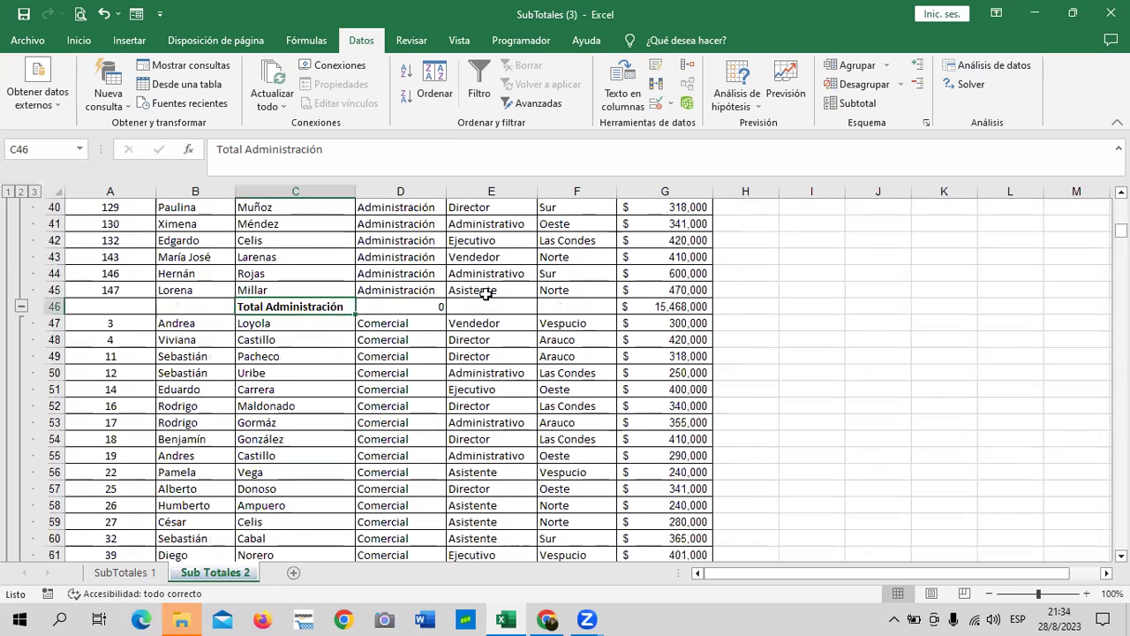
{"action": "left_click", "coordinate": [657, 305]}
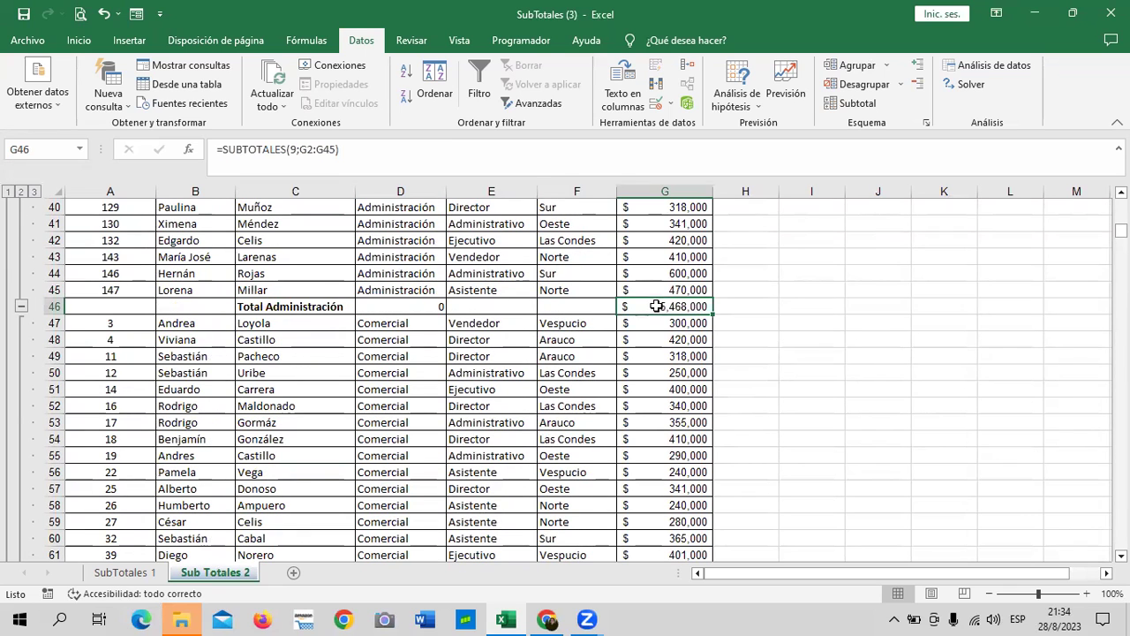
{"action": "left_click", "coordinate": [854, 103]}
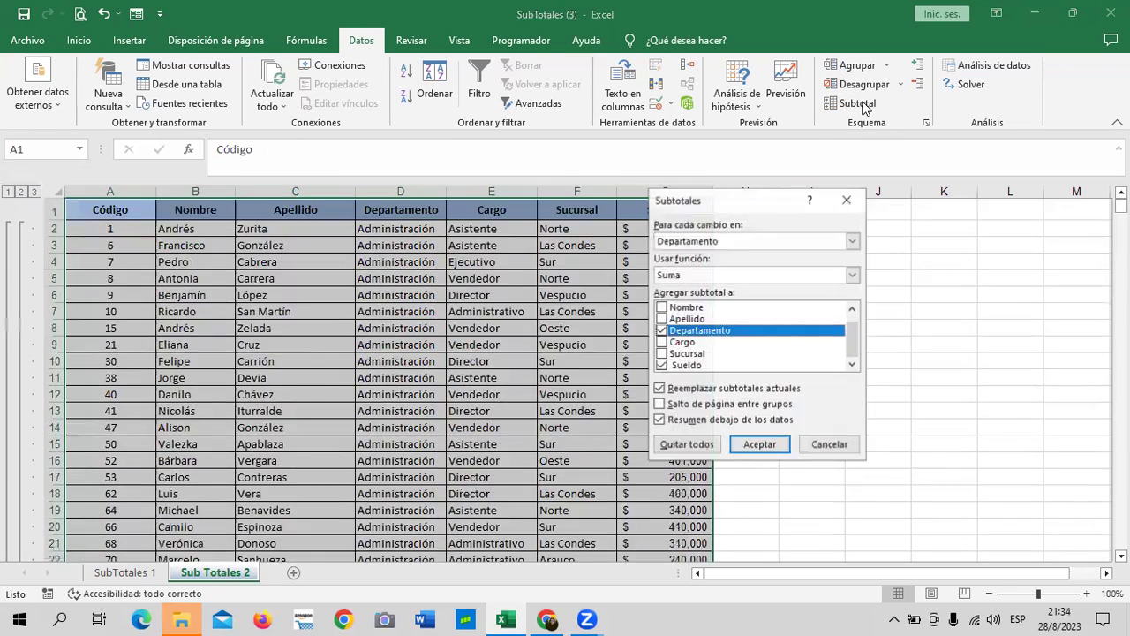
{"action": "left_click", "coordinate": [852, 275]}
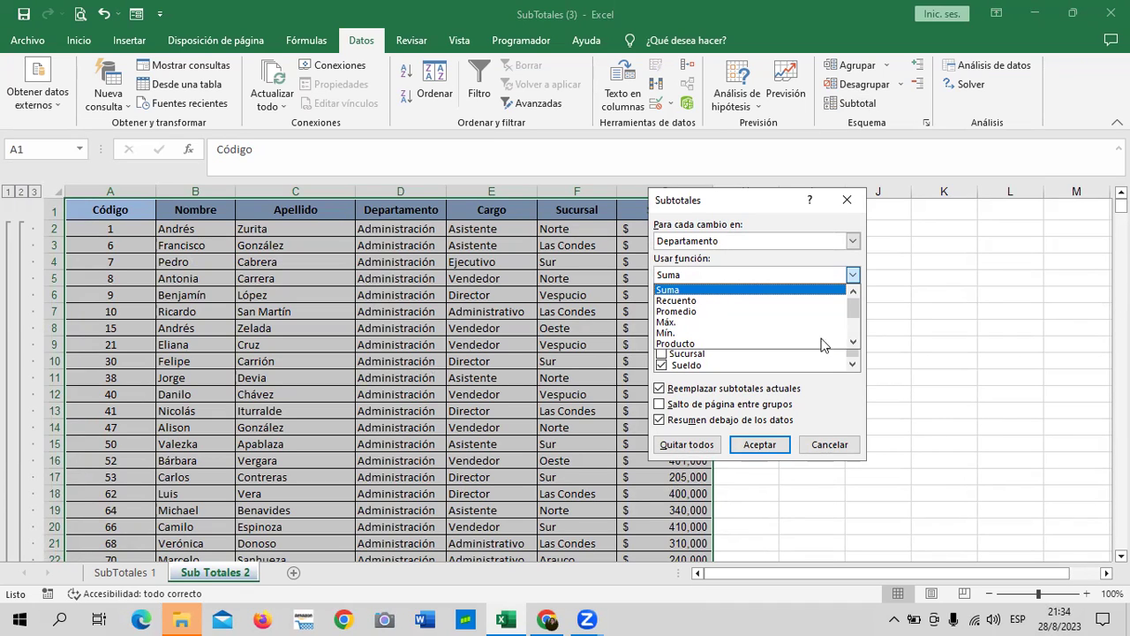
{"action": "left_click", "coordinate": [698, 300]}
{"action": "left_click", "coordinate": [853, 276]}
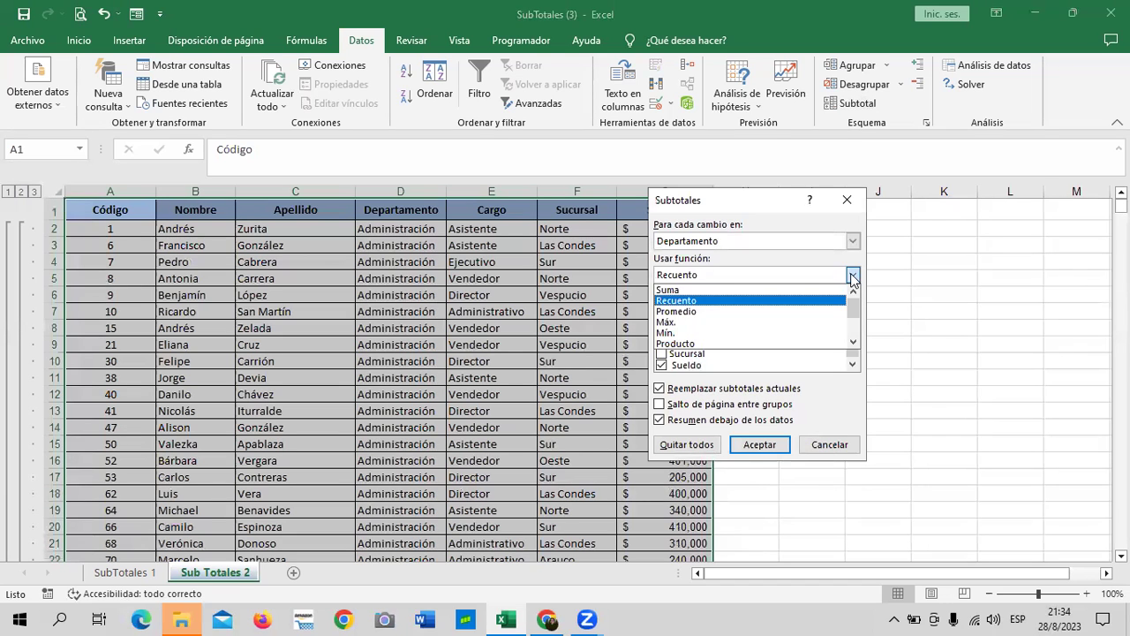
{"action": "left_click", "coordinate": [684, 311]}
{"action": "left_click", "coordinate": [765, 444]}
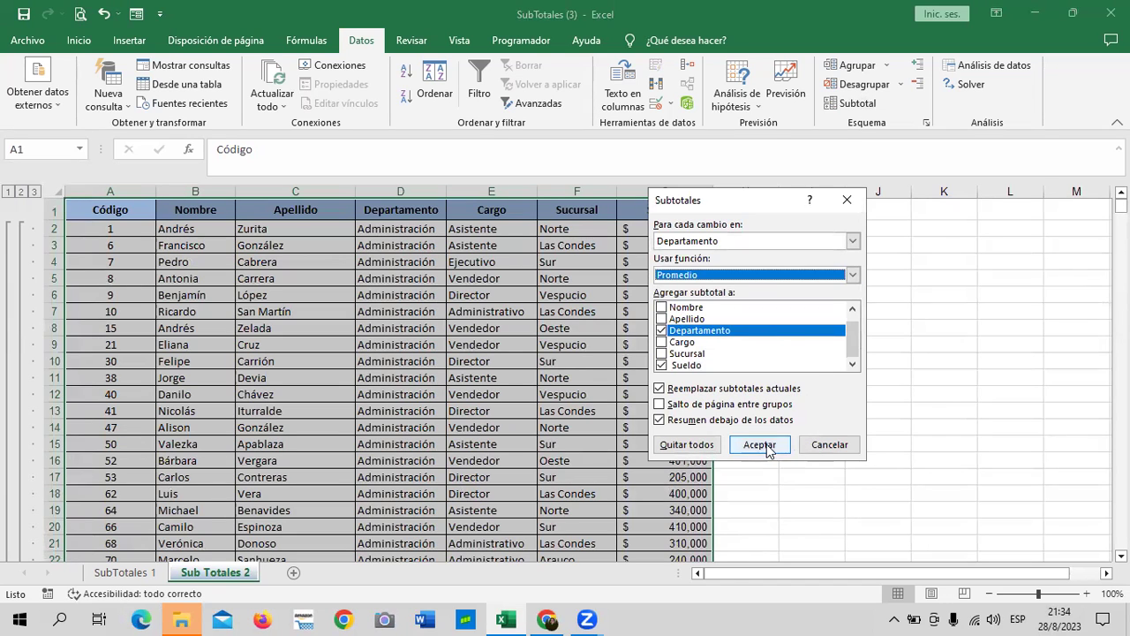
{"action": "scroll", "coordinate": [764, 443], "scroll_direction": "down", "scroll_amount": 1}
{"action": "scroll", "coordinate": [715, 415], "scroll_direction": "down", "scroll_amount": 10}
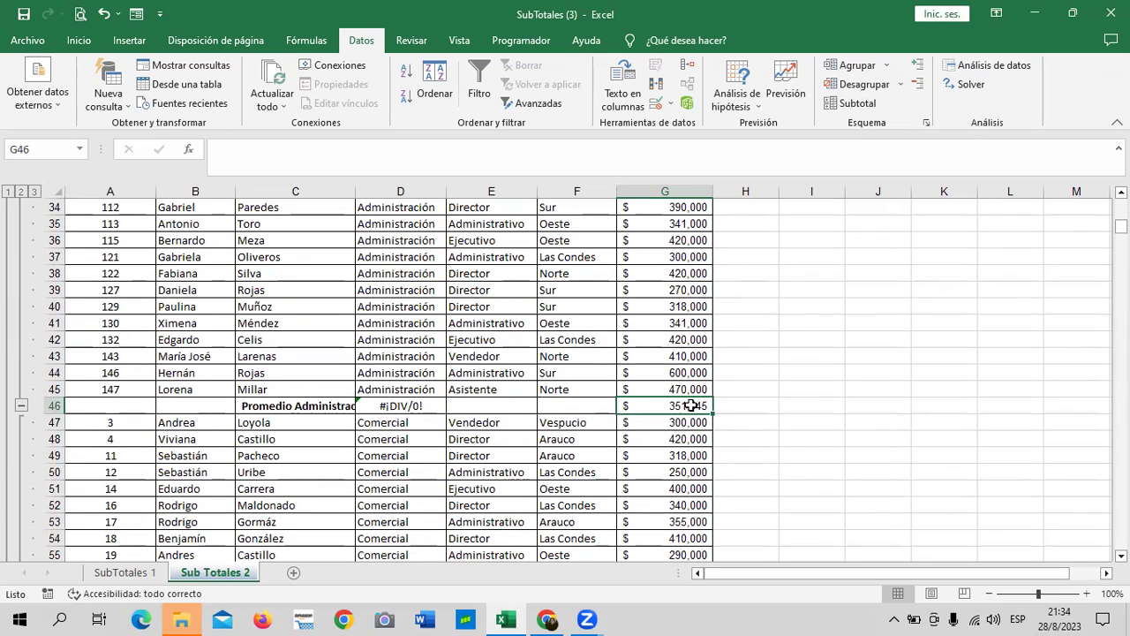
{"action": "left_click", "coordinate": [660, 406]}
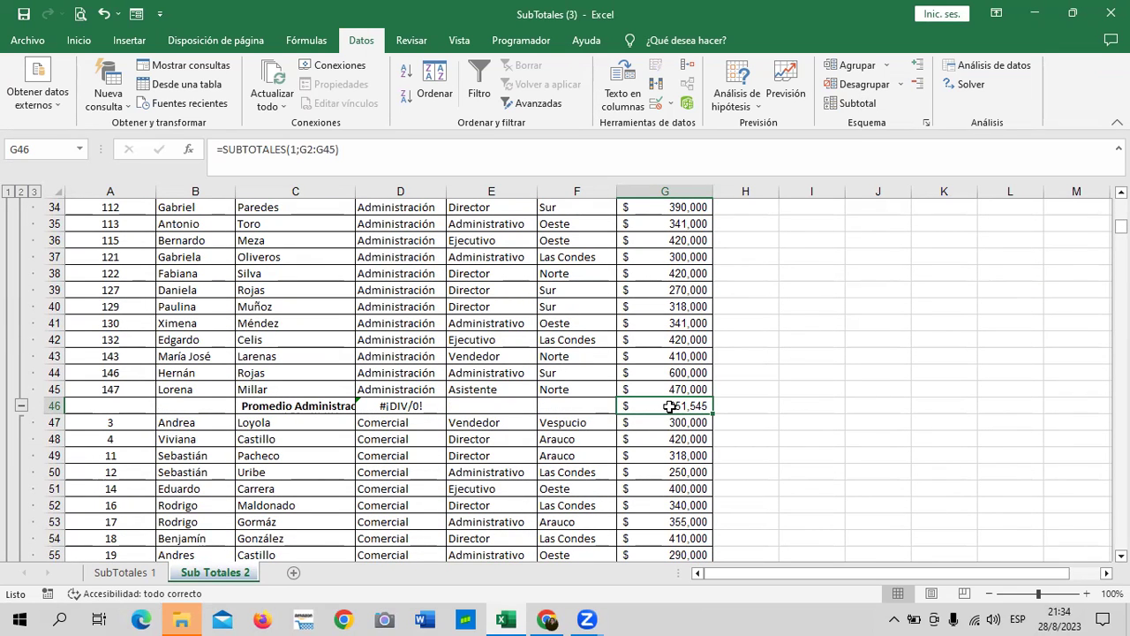
{"action": "scroll", "coordinate": [634, 395], "scroll_direction": "up", "scroll_amount": 5}
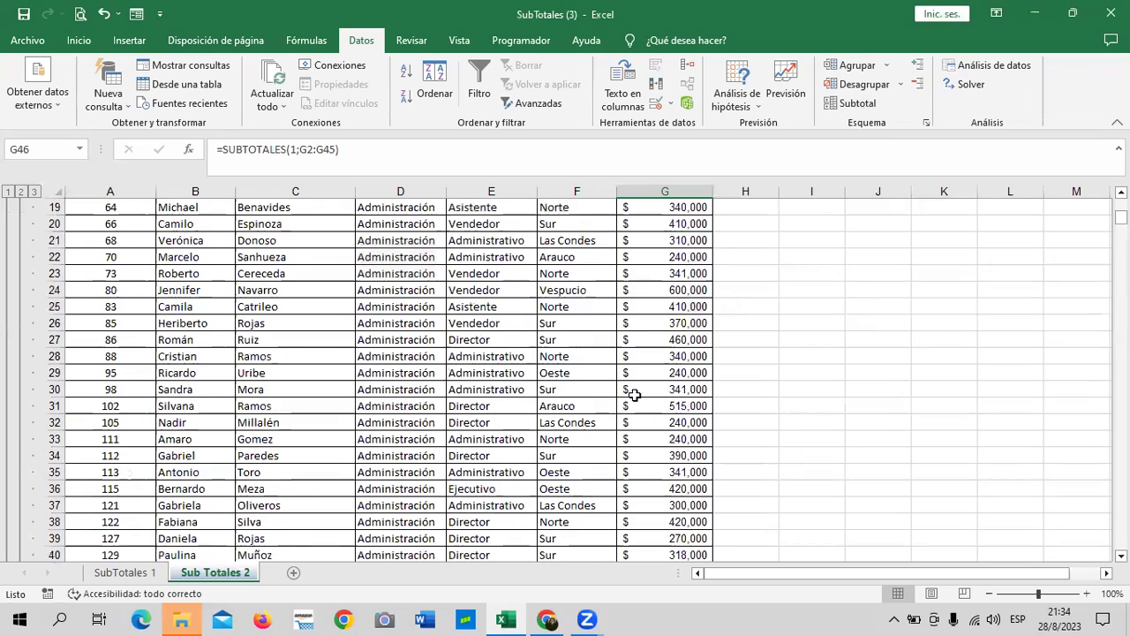
{"action": "scroll", "coordinate": [634, 395], "scroll_direction": "down", "scroll_amount": 9}
{"action": "scroll", "coordinate": [630, 391], "scroll_direction": "down", "scroll_amount": 4}
{"action": "scroll", "coordinate": [630, 392], "scroll_direction": "down", "scroll_amount": 2}
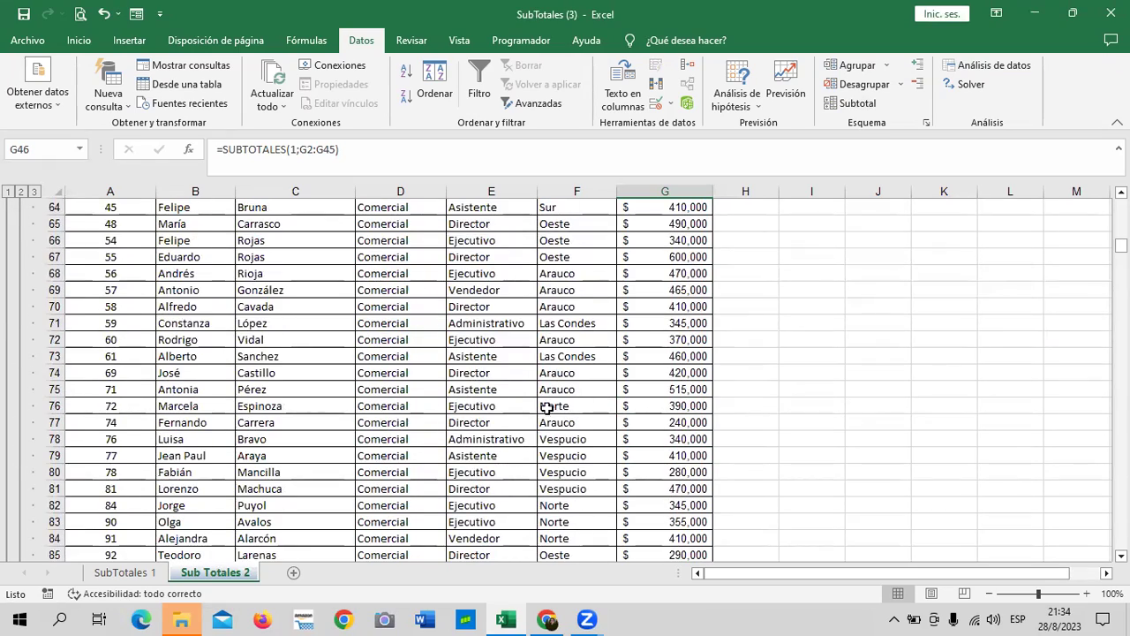
{"action": "scroll", "coordinate": [547, 407], "scroll_direction": "down", "scroll_amount": 5}
{"action": "scroll", "coordinate": [551, 377], "scroll_direction": "down", "scroll_amount": 4}
{"action": "scroll", "coordinate": [555, 372], "scroll_direction": "down", "scroll_amount": 3}
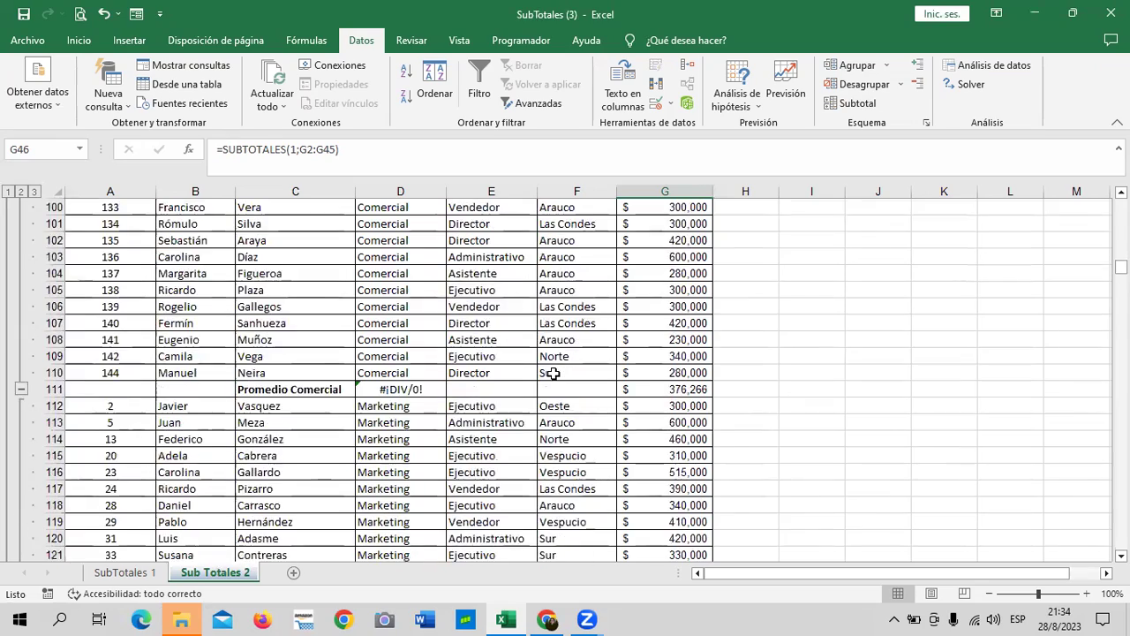
{"action": "scroll", "coordinate": [554, 373], "scroll_direction": "down", "scroll_amount": 4}
{"action": "scroll", "coordinate": [558, 367], "scroll_direction": "up", "scroll_amount": 3}
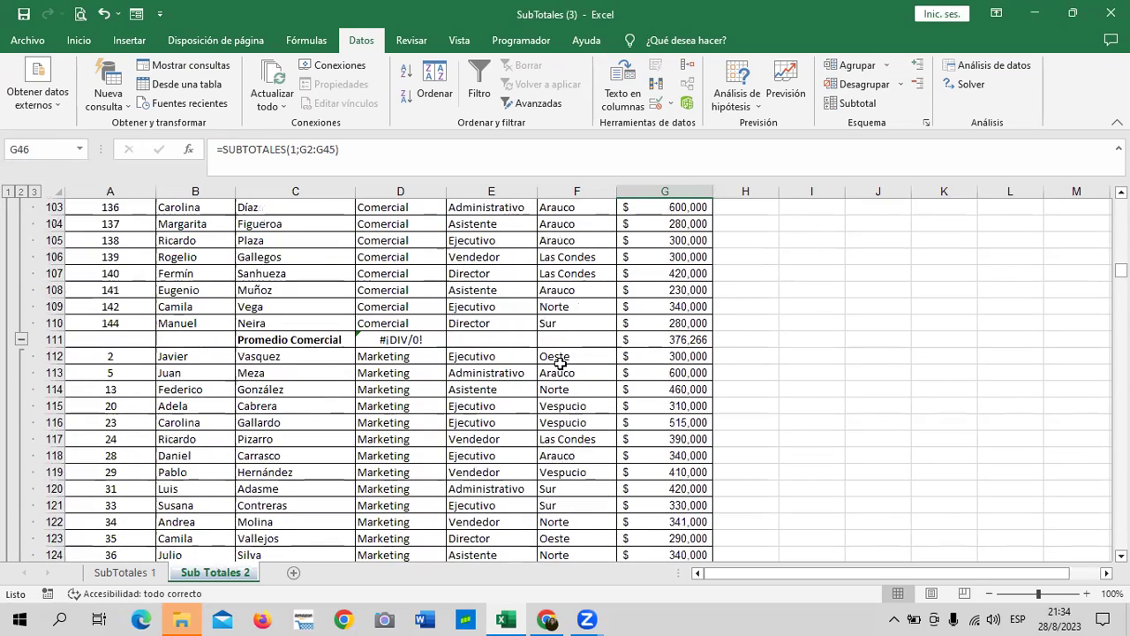
{"action": "scroll", "coordinate": [655, 352], "scroll_direction": "up", "scroll_amount": 6}
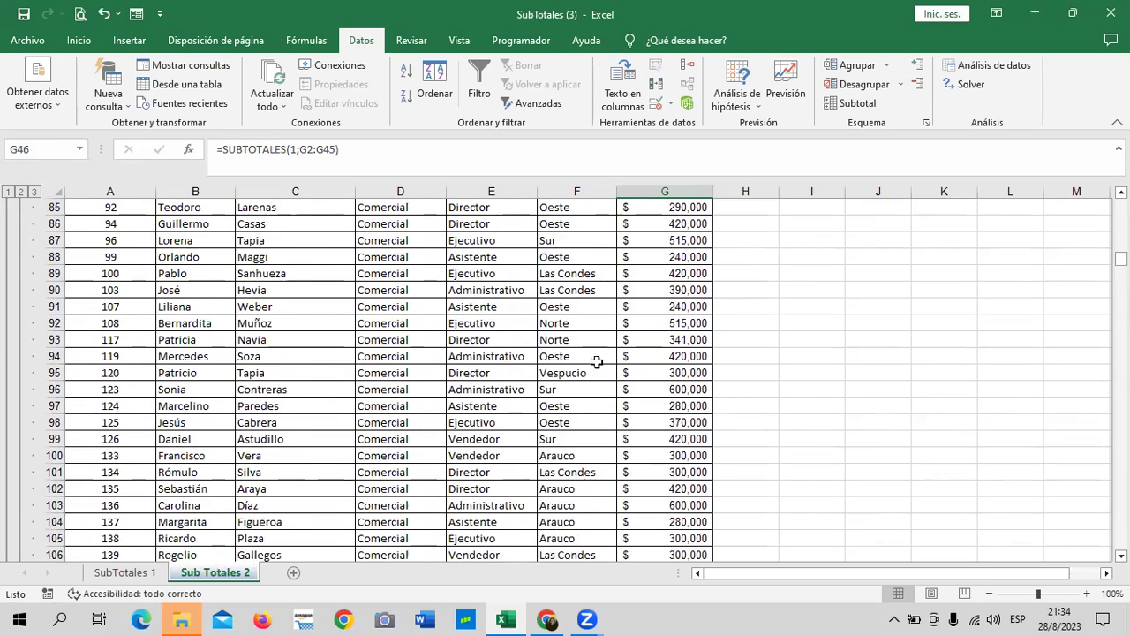
{"action": "scroll", "coordinate": [521, 373], "scroll_direction": "down", "scroll_amount": 2}
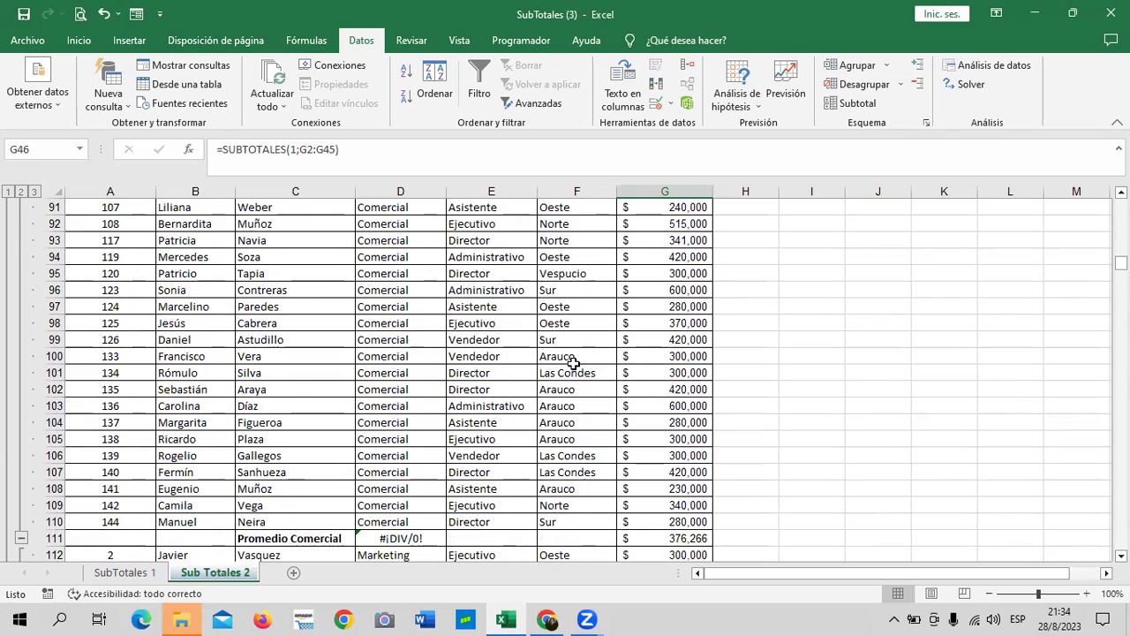
{"action": "scroll", "coordinate": [647, 381], "scroll_direction": "down", "scroll_amount": 5}
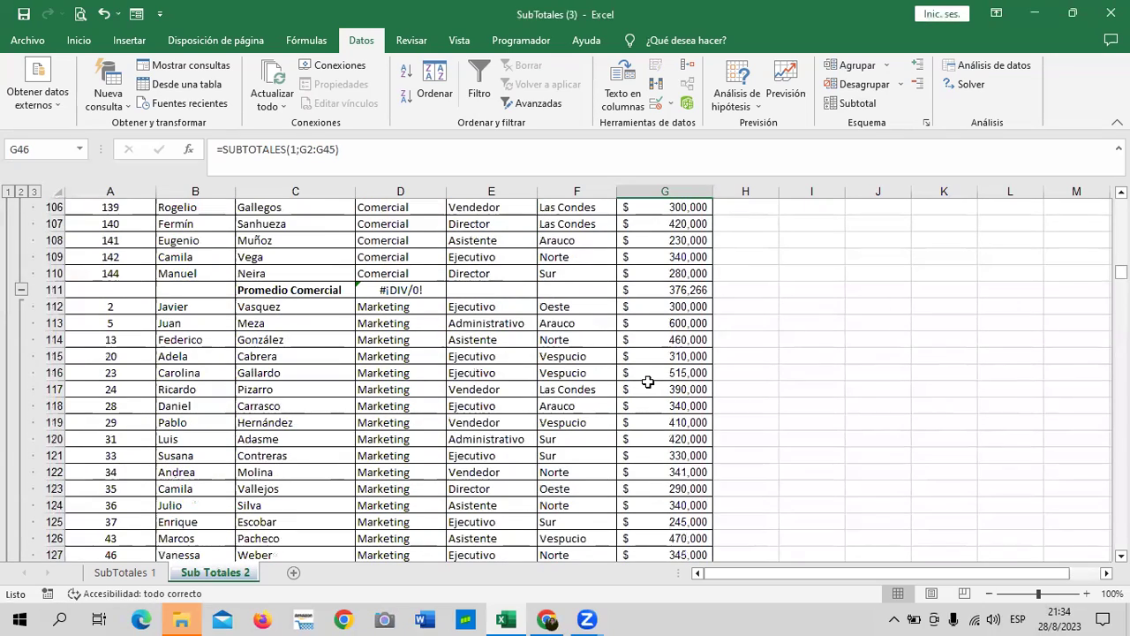
{"action": "scroll", "coordinate": [647, 381], "scroll_direction": "down", "scroll_amount": 5}
{"action": "scroll", "coordinate": [647, 381], "scroll_direction": "down", "scroll_amount": 5}
{"action": "scroll", "coordinate": [646, 381], "scroll_direction": "down", "scroll_amount": 5}
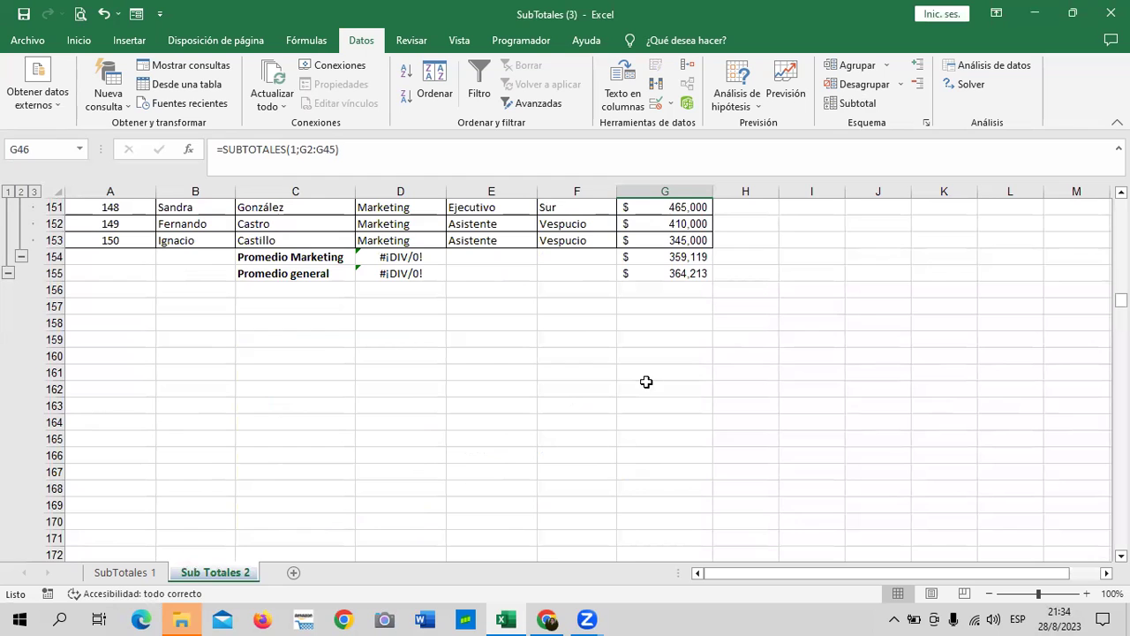
{"action": "scroll", "coordinate": [647, 382], "scroll_direction": "up", "scroll_amount": 1}
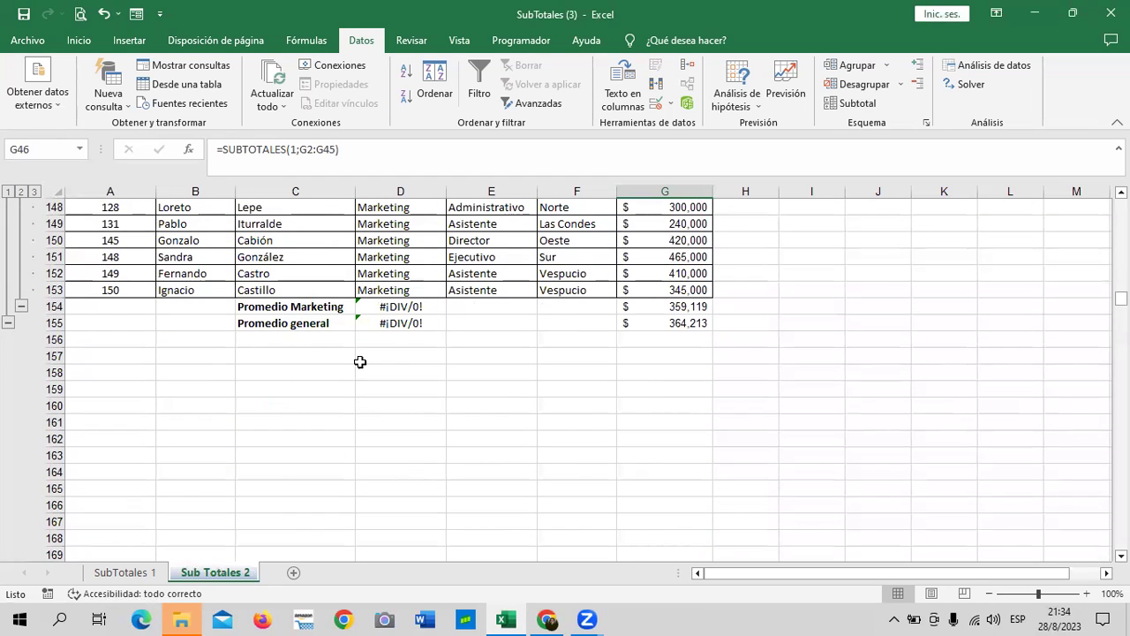
{"action": "left_click", "coordinate": [279, 326]}
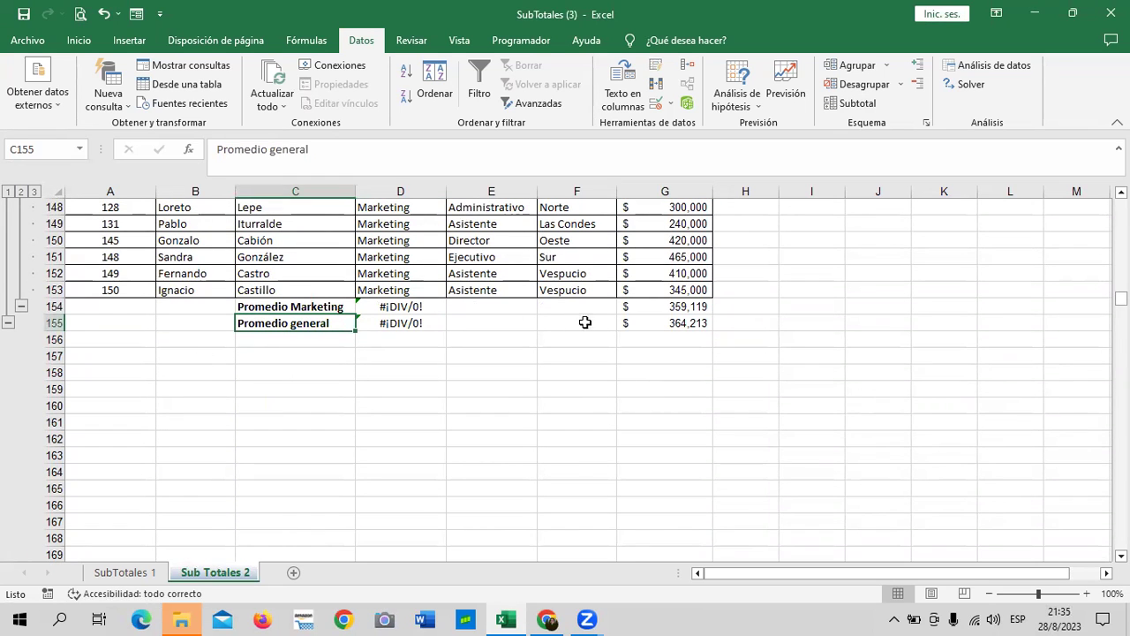
{"action": "left_click", "coordinate": [658, 323]}
{"action": "left_click", "coordinate": [323, 306]}
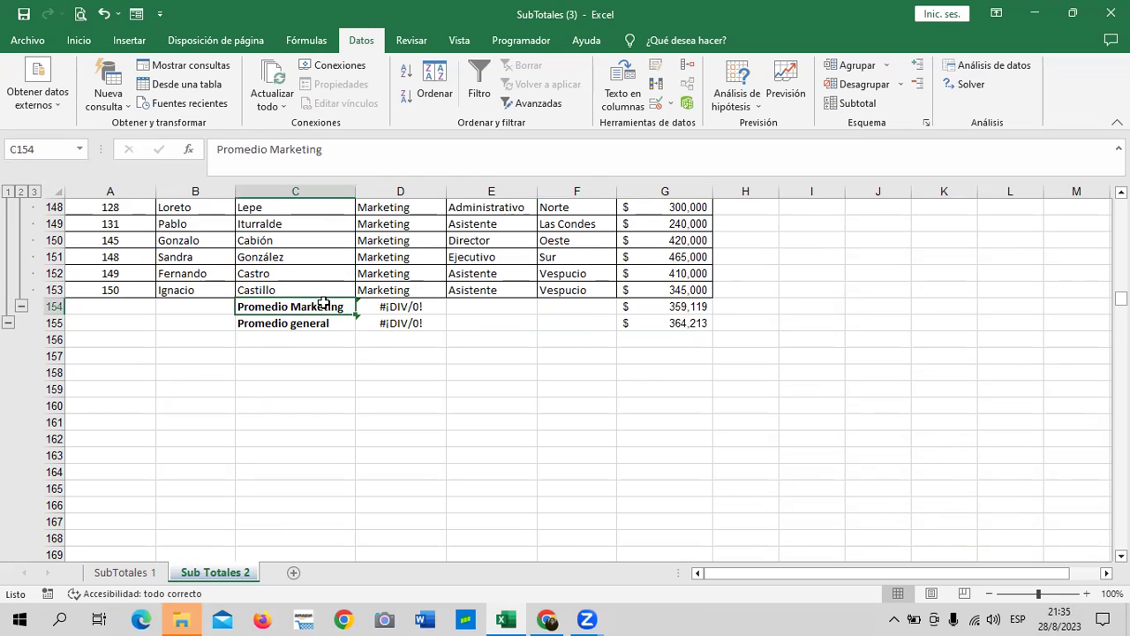
{"action": "left_click", "coordinate": [661, 324]}
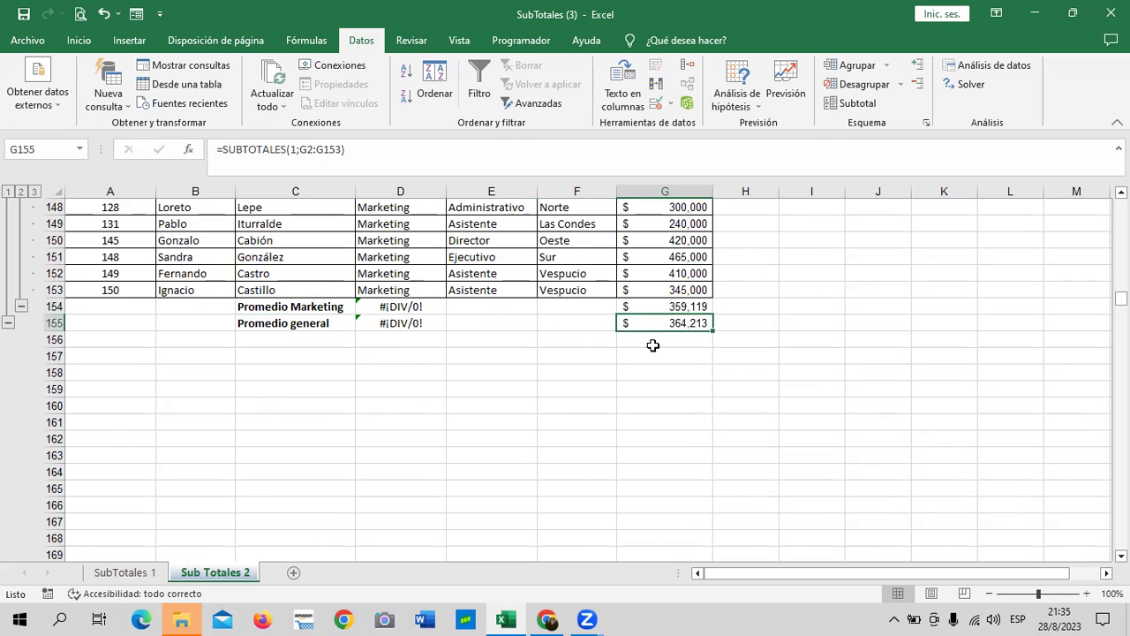
{"action": "scroll", "coordinate": [652, 345], "scroll_direction": "up", "scroll_amount": 4}
{"action": "scroll", "coordinate": [654, 356], "scroll_direction": "down", "scroll_amount": 2}
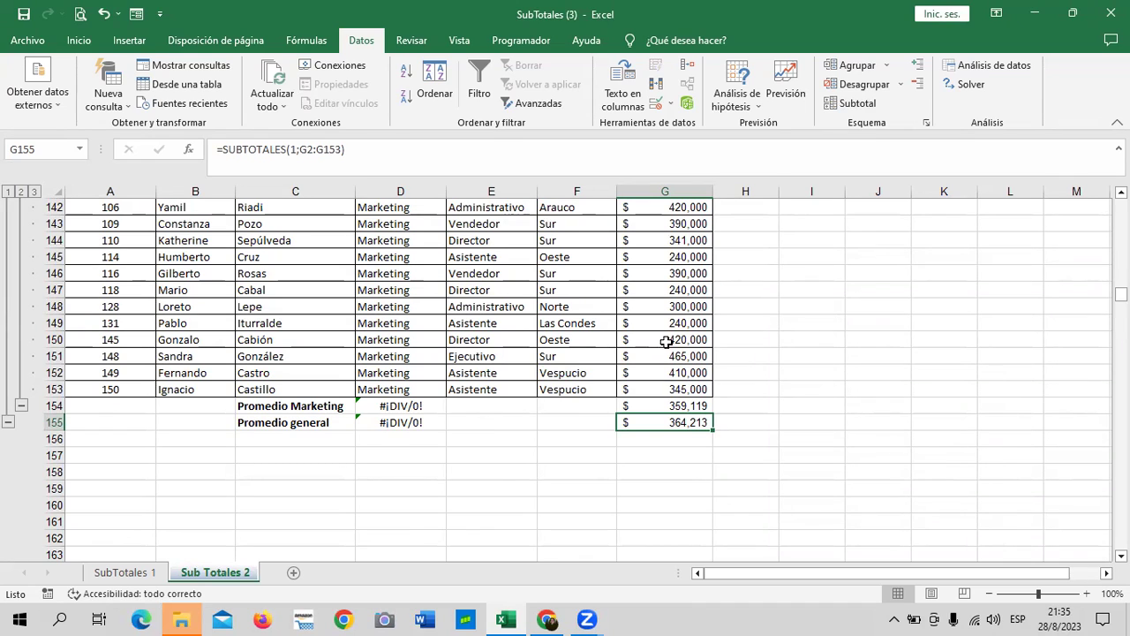
{"action": "scroll", "coordinate": [666, 342], "scroll_direction": "up", "scroll_amount": 10}
{"action": "scroll", "coordinate": [664, 344], "scroll_direction": "up", "scroll_amount": 5}
{"action": "scroll", "coordinate": [664, 345], "scroll_direction": "up", "scroll_amount": 5}
{"action": "scroll", "coordinate": [664, 347], "scroll_direction": "up", "scroll_amount": 2}
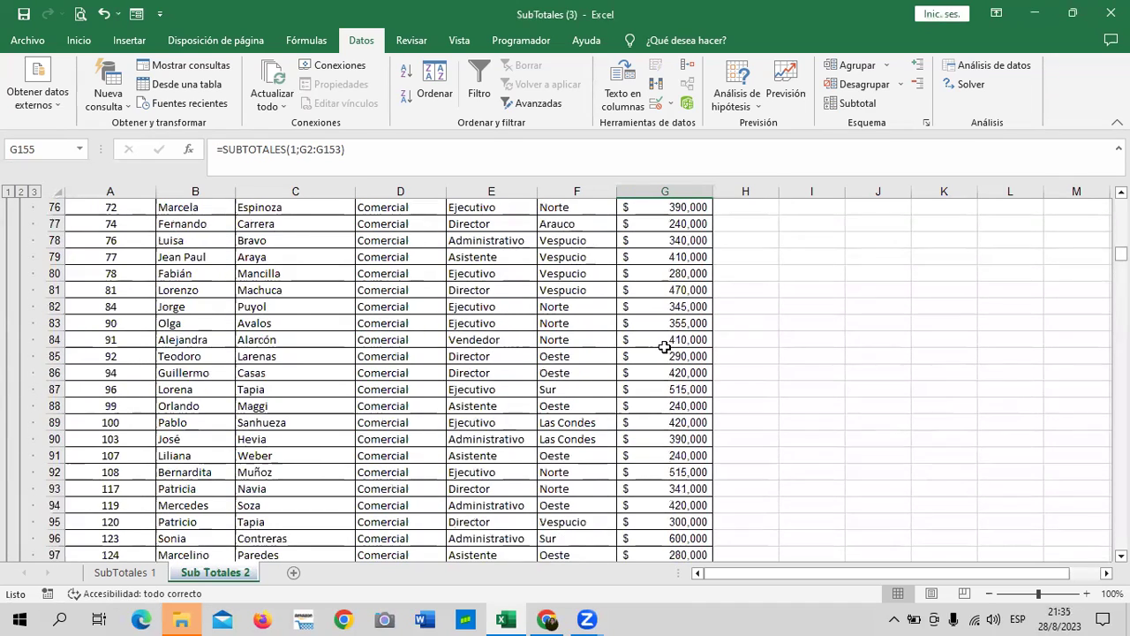
{"action": "scroll", "coordinate": [664, 347], "scroll_direction": "up", "scroll_amount": 3}
{"action": "scroll", "coordinate": [663, 344], "scroll_direction": "up", "scroll_amount": 4}
{"action": "scroll", "coordinate": [663, 343], "scroll_direction": "up", "scroll_amount": 5}
{"action": "scroll", "coordinate": [658, 343], "scroll_direction": "up", "scroll_amount": 5}
{"action": "scroll", "coordinate": [653, 343], "scroll_direction": "up", "scroll_amount": 5}
{"action": "scroll", "coordinate": [645, 342], "scroll_direction": "up", "scroll_amount": 4}
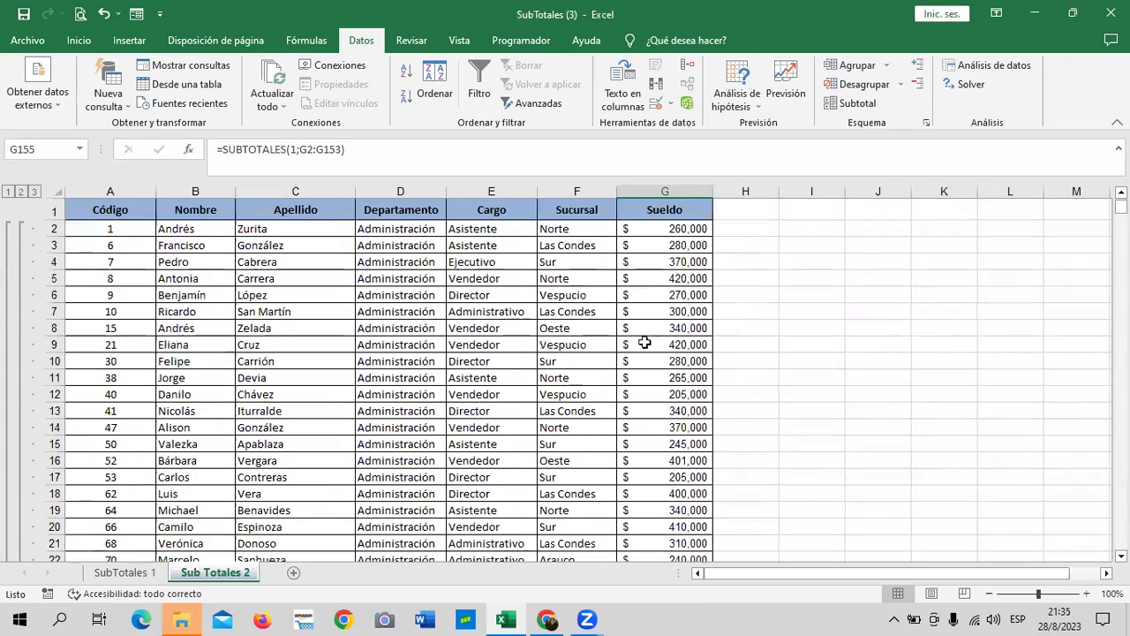
Remove all existing subtotals from the employee list with Quitar todos.
{"action": "left_click", "coordinate": [854, 103]}
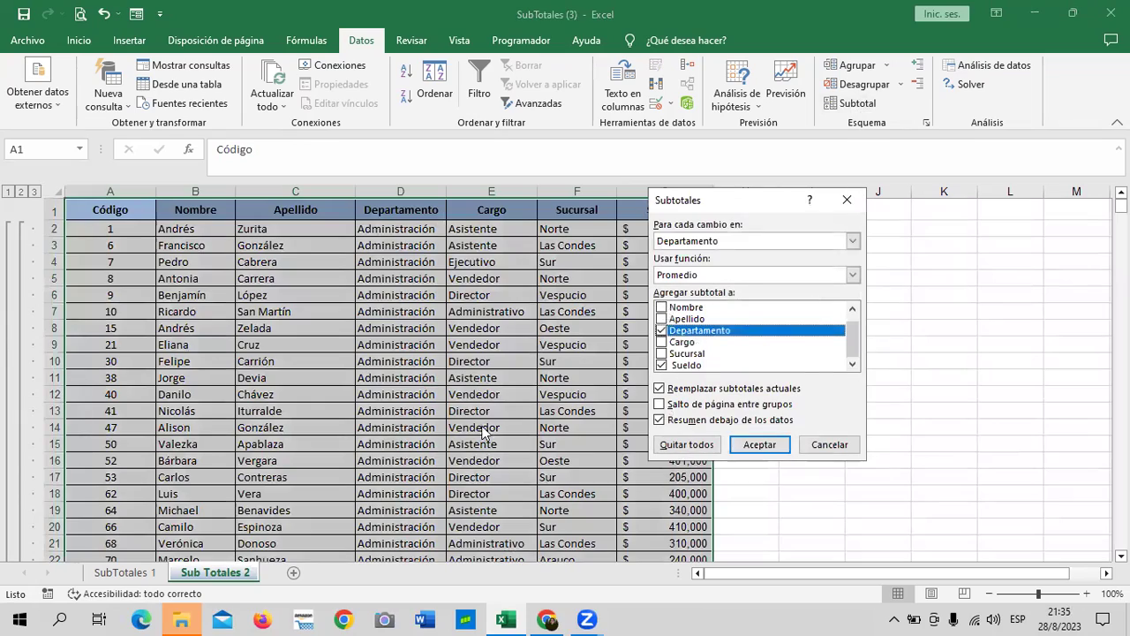
{"action": "left_click", "coordinate": [669, 444]}
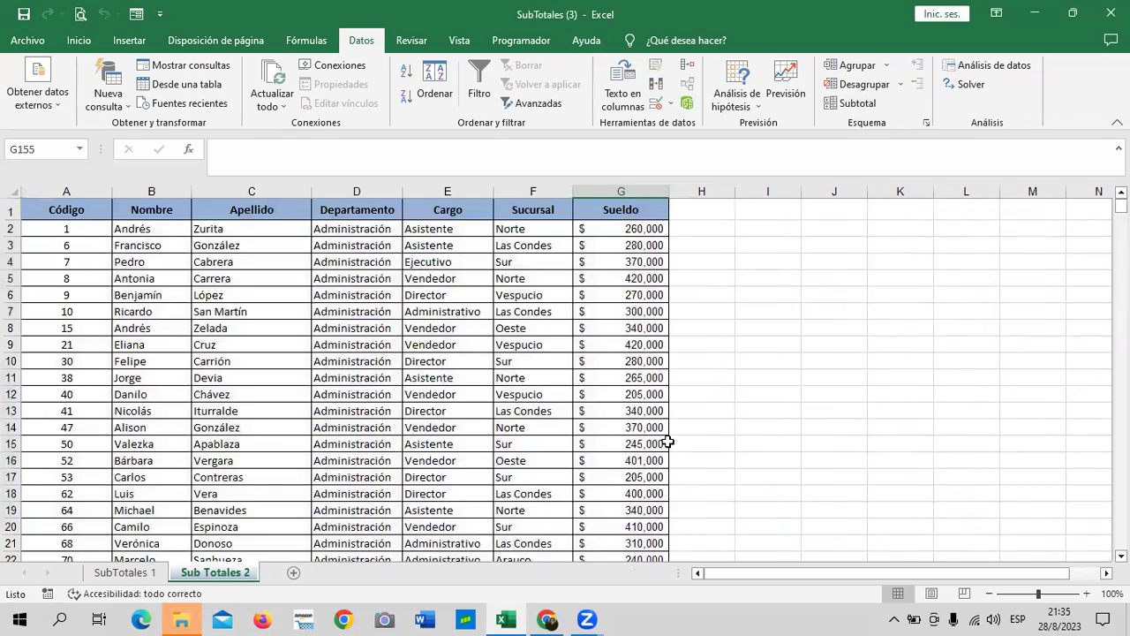
{"action": "scroll", "coordinate": [296, 364], "scroll_direction": "down", "scroll_amount": 6}
{"action": "scroll", "coordinate": [300, 368], "scroll_direction": "down", "scroll_amount": 8}
{"action": "scroll", "coordinate": [300, 368], "scroll_direction": "down", "scroll_amount": 7}
{"action": "scroll", "coordinate": [302, 372], "scroll_direction": "down", "scroll_amount": 14}
{"action": "scroll", "coordinate": [302, 372], "scroll_direction": "up", "scroll_amount": 15}
{"action": "scroll", "coordinate": [302, 373], "scroll_direction": "up", "scroll_amount": 7}
{"action": "scroll", "coordinate": [302, 373], "scroll_direction": "up", "scroll_amount": 13}
Custom-sort the employee list by Sucursal from A to Z, putting Arauco first.
{"action": "left_click", "coordinate": [349, 297]}
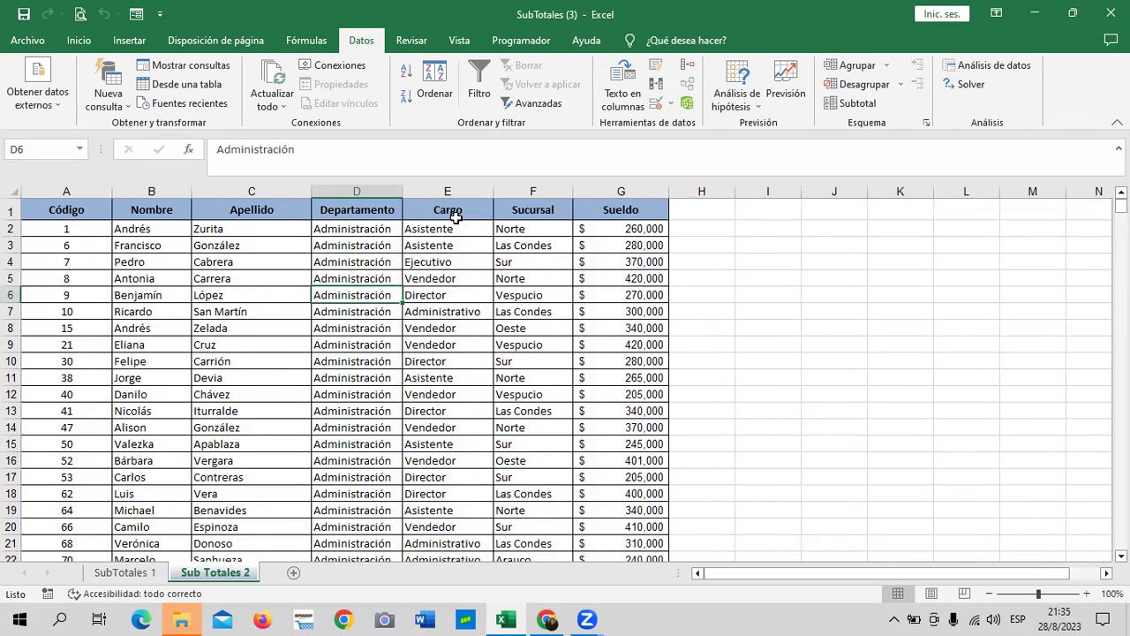
{"action": "left_click", "coordinate": [88, 41]}
{"action": "left_click", "coordinate": [985, 92]}
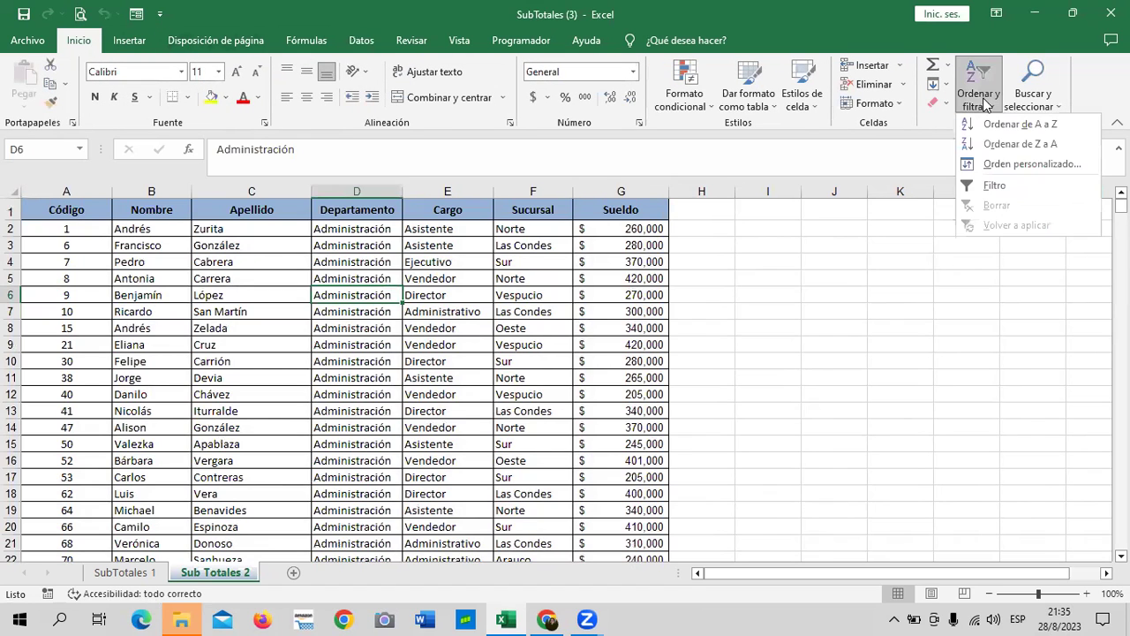
{"action": "left_click", "coordinate": [1034, 164]}
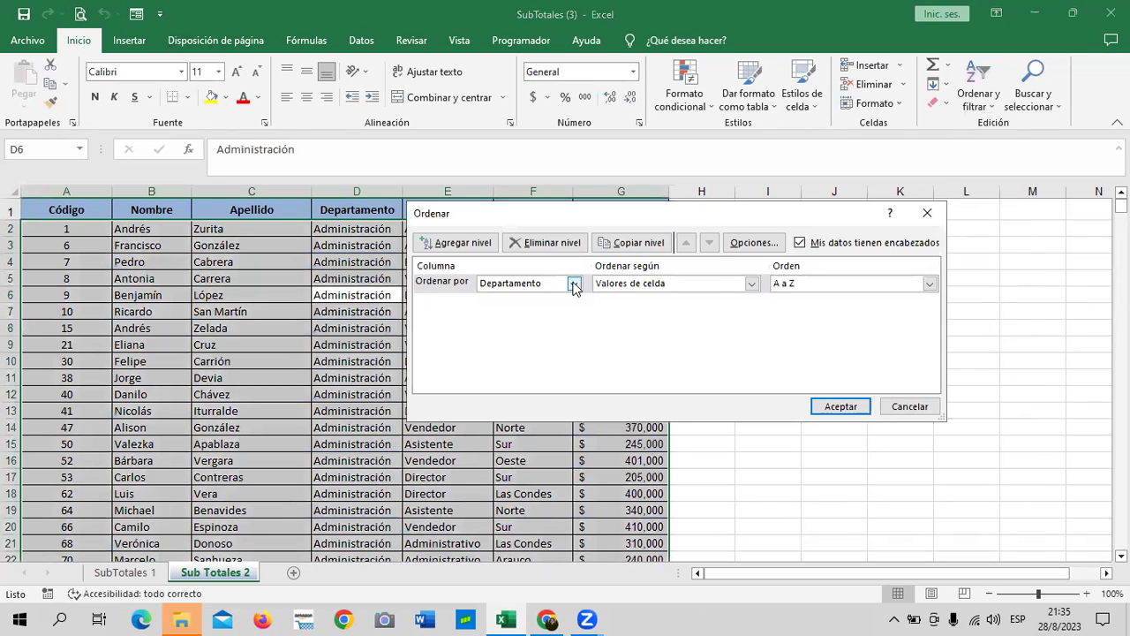
{"action": "left_click", "coordinate": [574, 283]}
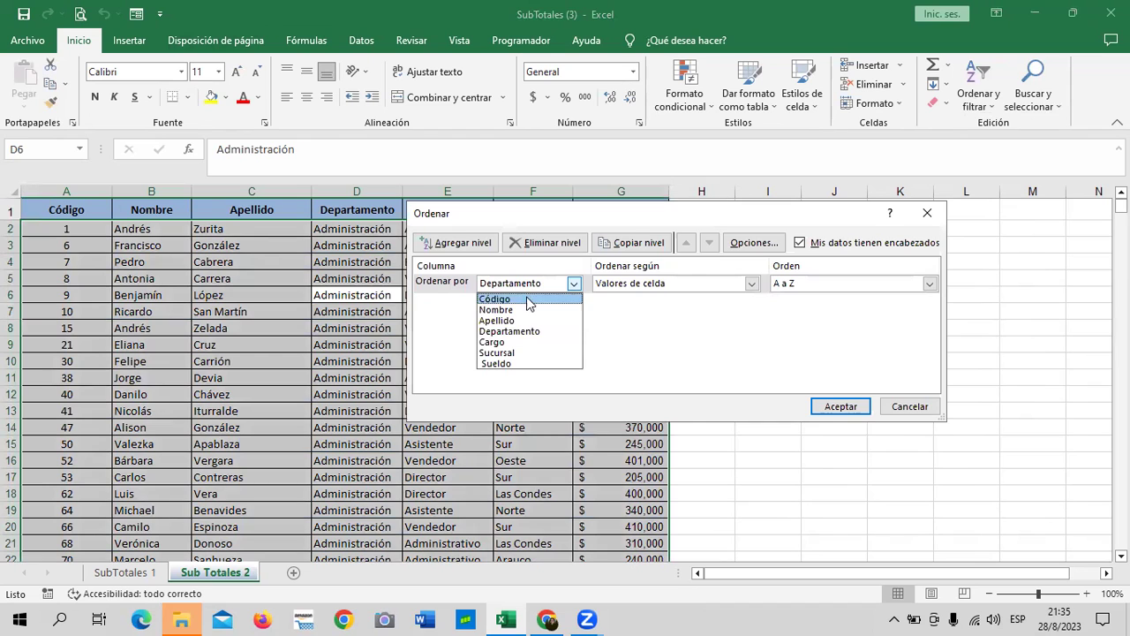
{"action": "left_click", "coordinate": [529, 352]}
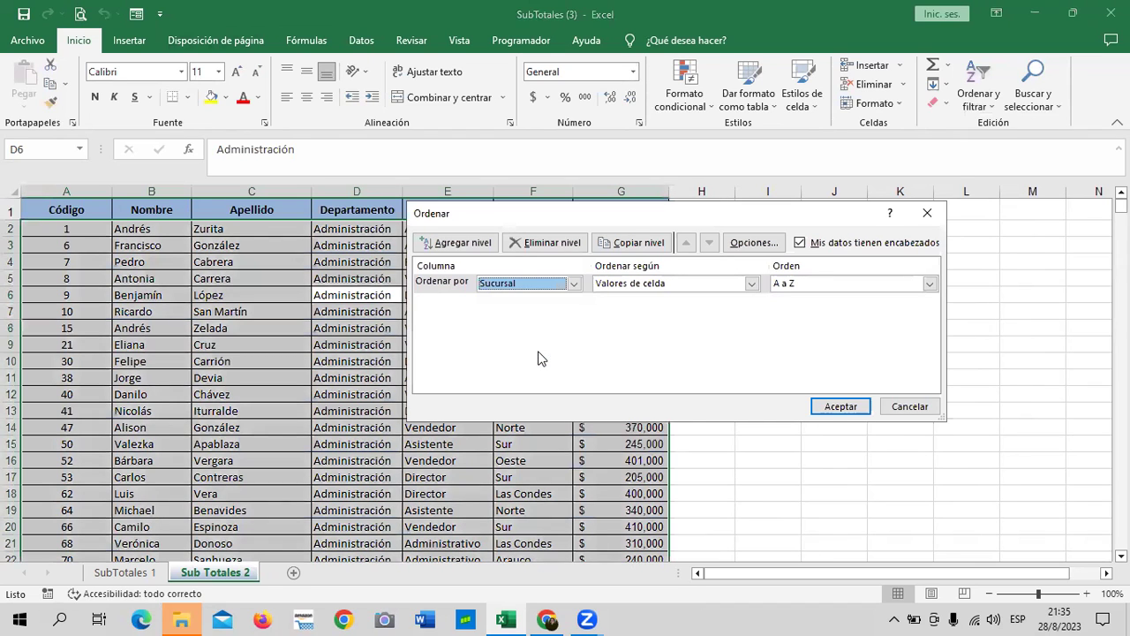
{"action": "left_click", "coordinate": [831, 407]}
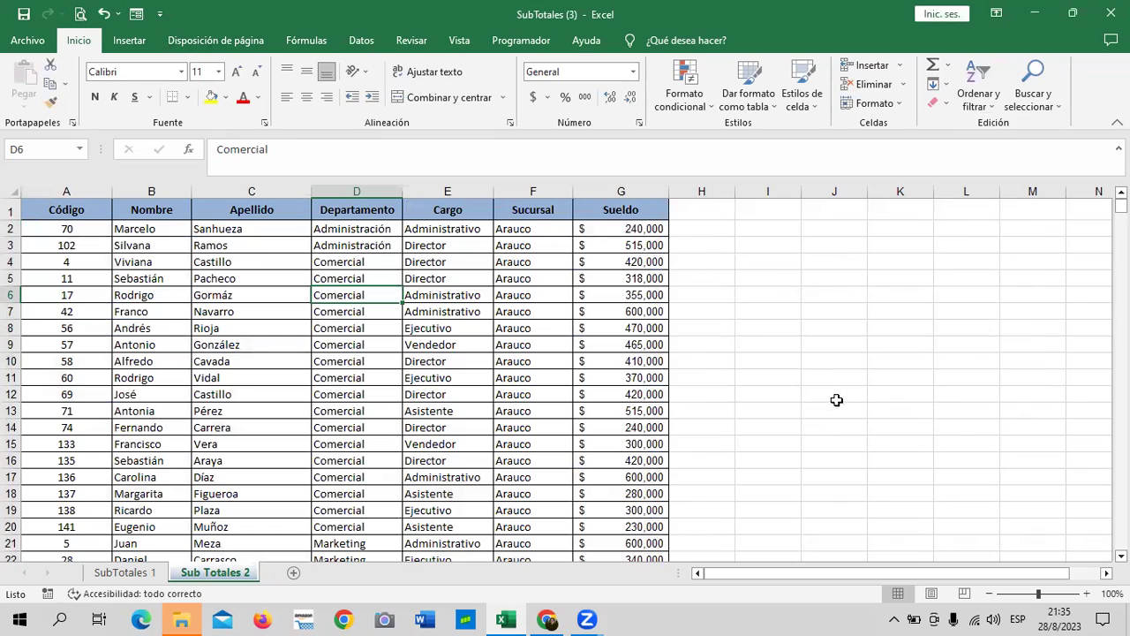
{"action": "scroll", "coordinate": [565, 391], "scroll_direction": "down", "scroll_amount": 2}
{"action": "scroll", "coordinate": [570, 393], "scroll_direction": "down", "scroll_amount": 6}
{"action": "scroll", "coordinate": [574, 395], "scroll_direction": "down", "scroll_amount": 6}
{"action": "scroll", "coordinate": [577, 398], "scroll_direction": "down", "scroll_amount": 5}
{"action": "scroll", "coordinate": [577, 399], "scroll_direction": "down", "scroll_amount": 6}
{"action": "scroll", "coordinate": [577, 399], "scroll_direction": "down", "scroll_amount": 6}
{"action": "scroll", "coordinate": [579, 401], "scroll_direction": "down", "scroll_amount": 5}
{"action": "scroll", "coordinate": [582, 403], "scroll_direction": "down", "scroll_amount": 7}
{"action": "scroll", "coordinate": [582, 404], "scroll_direction": "up", "scroll_amount": 9}
{"action": "scroll", "coordinate": [582, 403], "scroll_direction": "up", "scroll_amount": 7}
{"action": "scroll", "coordinate": [582, 402], "scroll_direction": "up", "scroll_amount": 8}
{"action": "scroll", "coordinate": [582, 399], "scroll_direction": "up", "scroll_amount": 14}
{"action": "scroll", "coordinate": [582, 399], "scroll_direction": "up", "scroll_amount": 5}
{"action": "scroll", "coordinate": [355, 300], "scroll_direction": "down", "scroll_amount": 5}
{"action": "scroll", "coordinate": [355, 308], "scroll_direction": "down", "scroll_amount": 6}
{"action": "scroll", "coordinate": [358, 314], "scroll_direction": "down", "scroll_amount": 11}
{"action": "scroll", "coordinate": [367, 331], "scroll_direction": "down", "scroll_amount": 4}
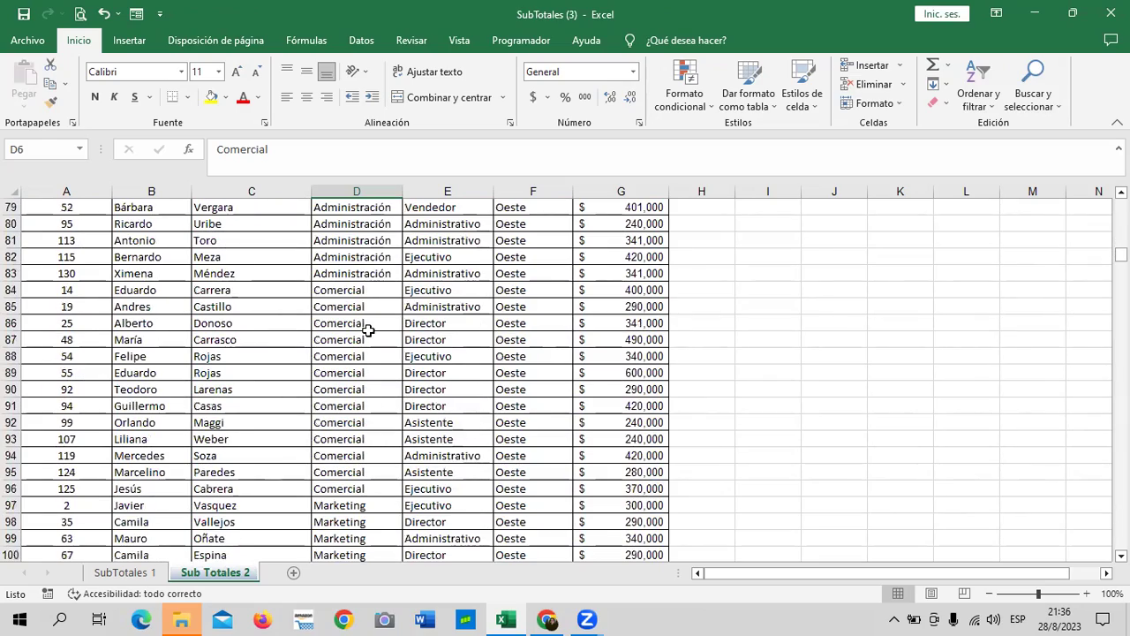
{"action": "scroll", "coordinate": [368, 331], "scroll_direction": "down", "scroll_amount": 6}
{"action": "scroll", "coordinate": [369, 332], "scroll_direction": "down", "scroll_amount": 5}
{"action": "scroll", "coordinate": [371, 334], "scroll_direction": "up", "scroll_amount": 14}
{"action": "scroll", "coordinate": [375, 336], "scroll_direction": "up", "scroll_amount": 6}
{"action": "scroll", "coordinate": [376, 334], "scroll_direction": "up", "scroll_amount": 14}
{"action": "scroll", "coordinate": [375, 330], "scroll_direction": "up", "scroll_amount": 3}
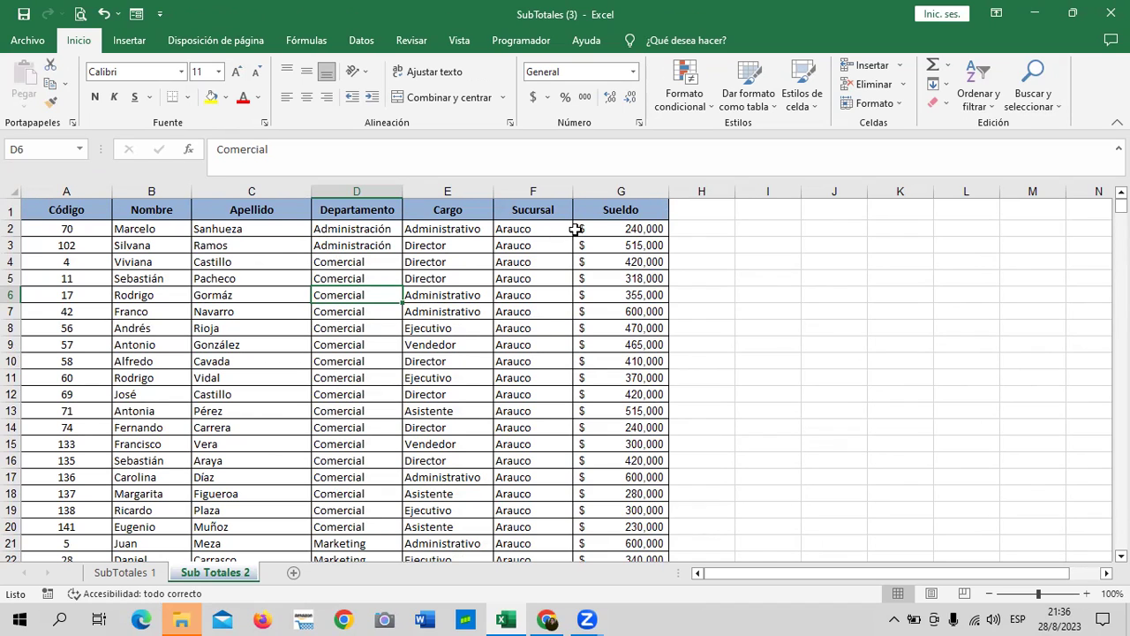
{"action": "left_click", "coordinate": [521, 261]}
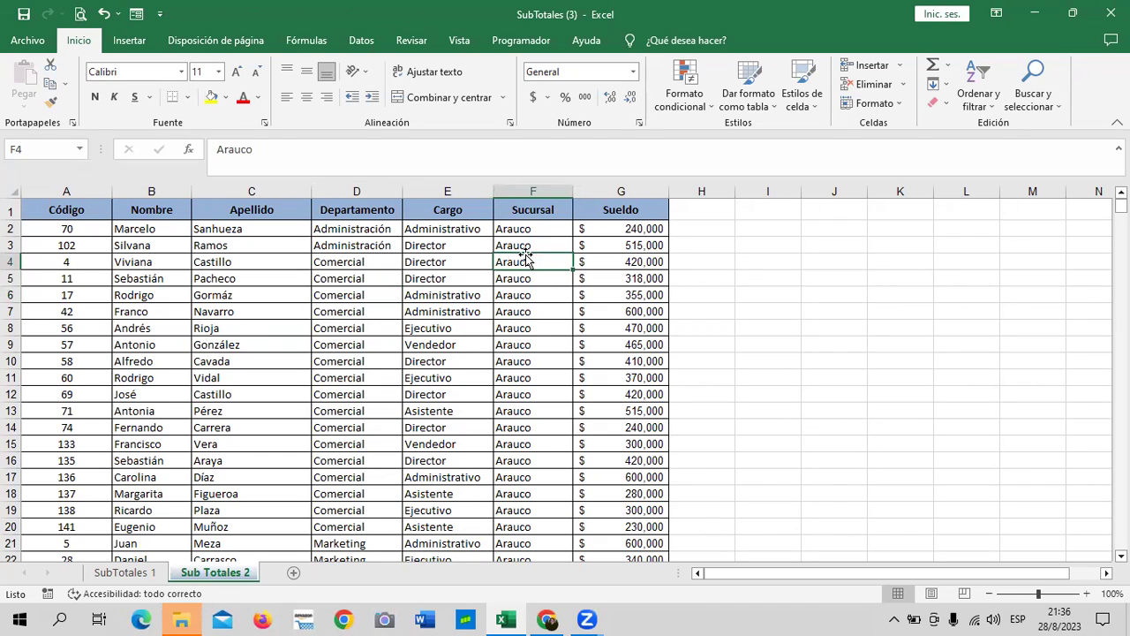
{"action": "left_click", "coordinate": [539, 340]}
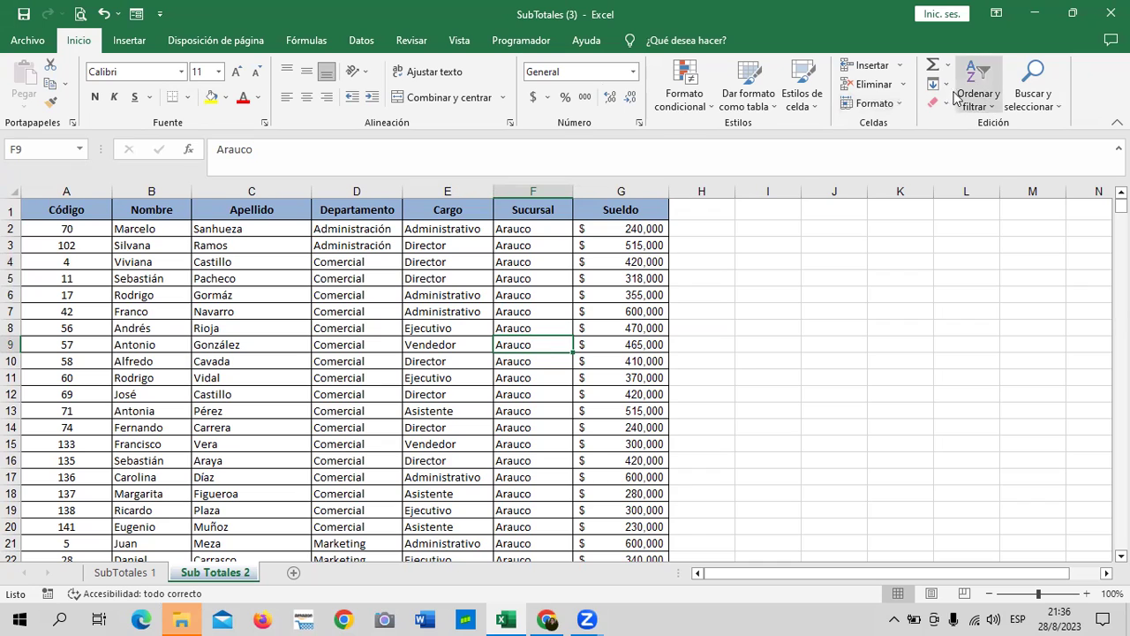
{"action": "left_click", "coordinate": [296, 36]}
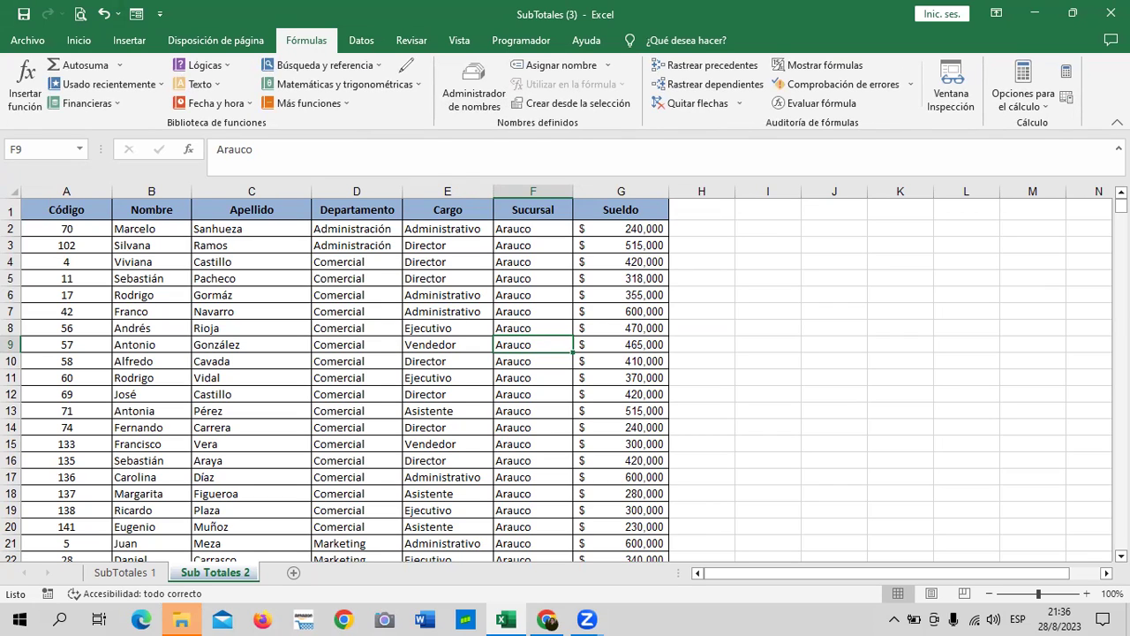
Add Recuento subtotals at each change in Sucursal, counting only the Sucursal column instead of Sueldo or Departamento.
{"action": "left_click", "coordinate": [361, 40]}
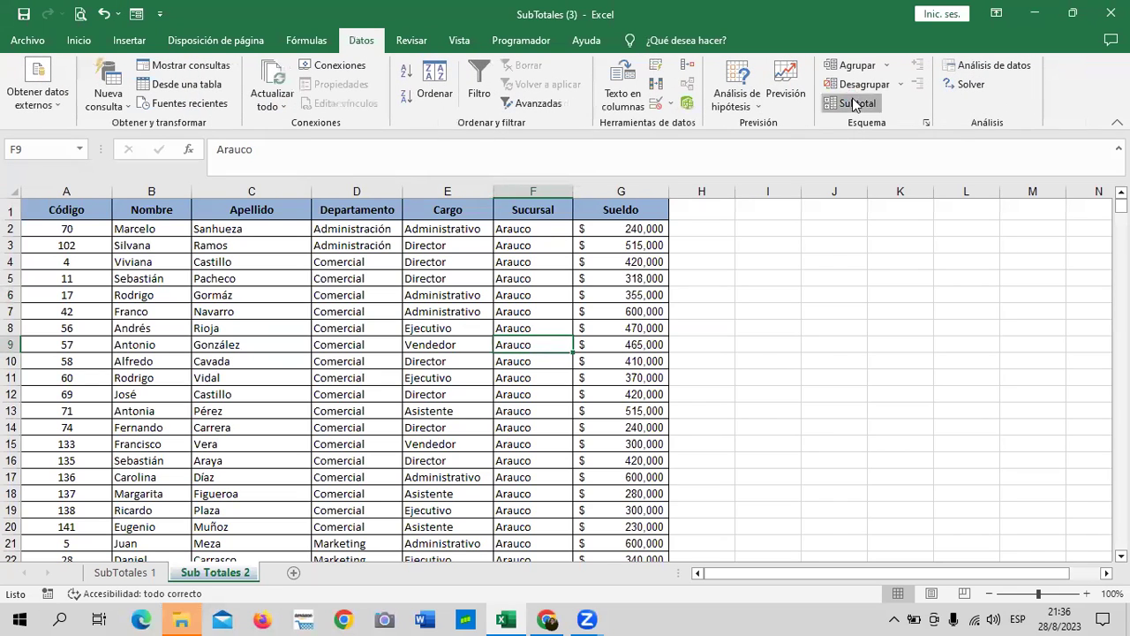
{"action": "left_click", "coordinate": [854, 105]}
{"action": "left_click_drag", "start_coordinate": [624, 188], "coordinate": [668, 178]}
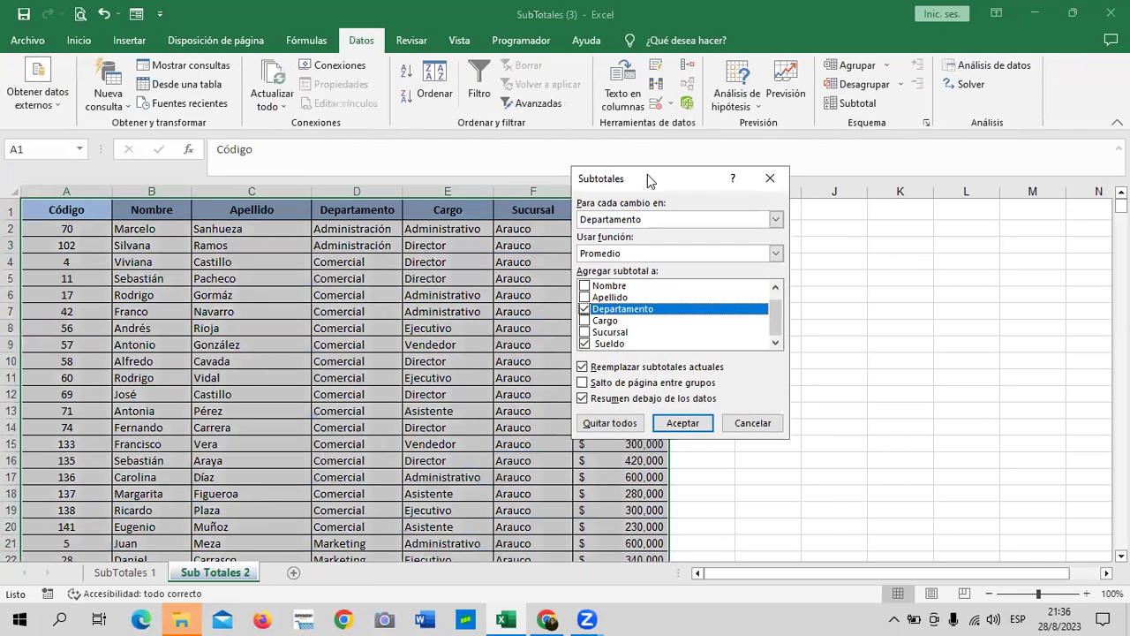
{"action": "left_click", "coordinate": [816, 209]}
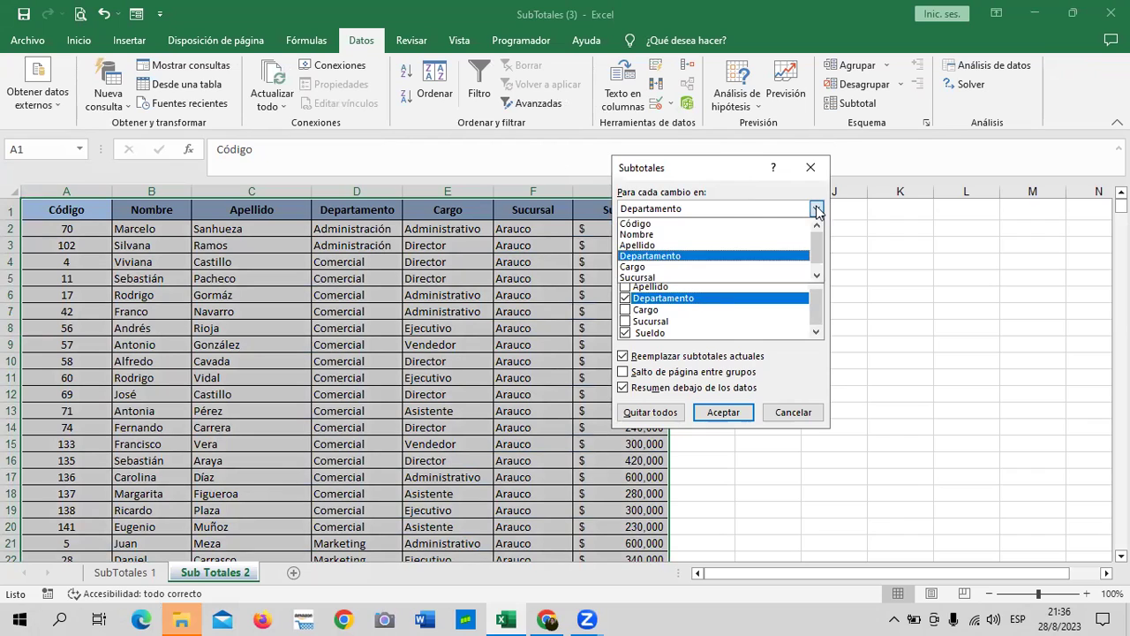
{"action": "left_click", "coordinate": [687, 277]}
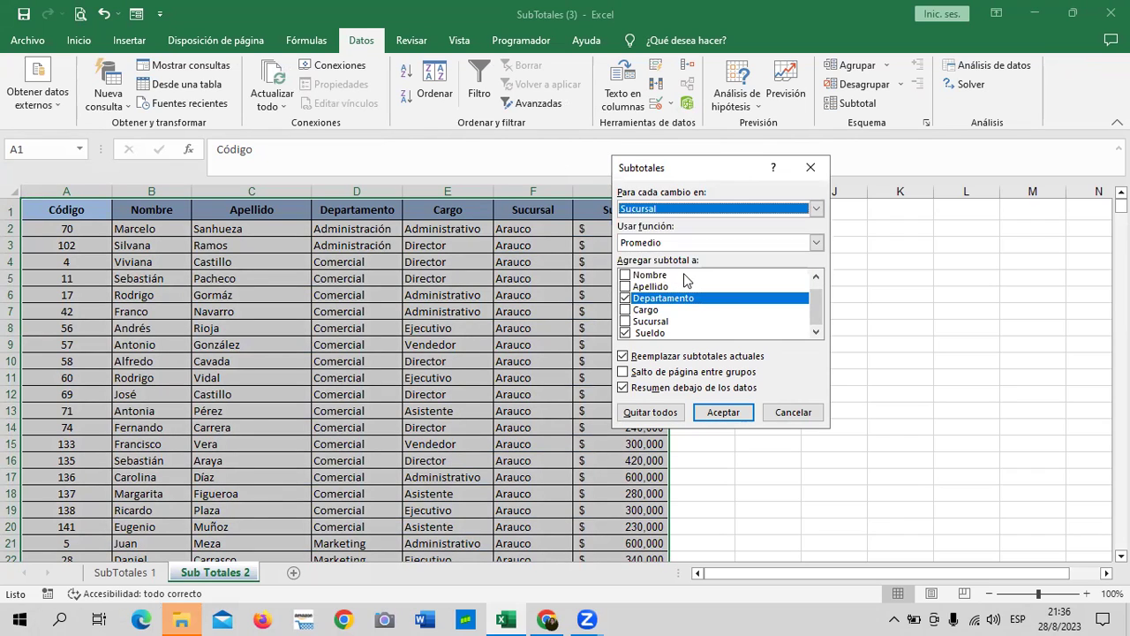
{"action": "left_click", "coordinate": [816, 243]}
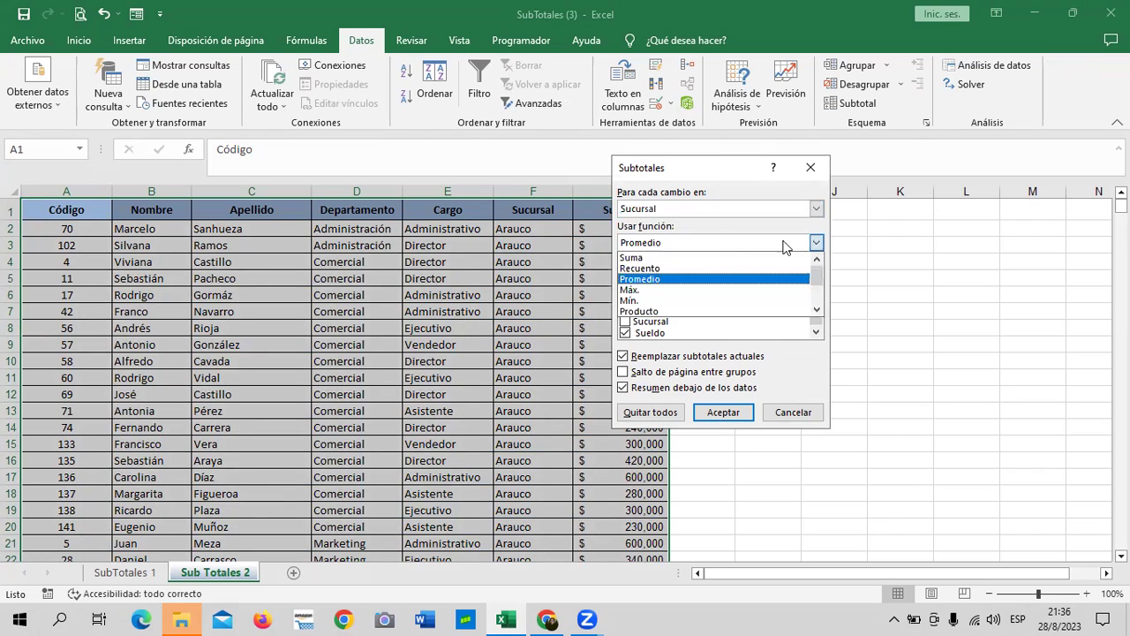
{"action": "left_click", "coordinate": [676, 270]}
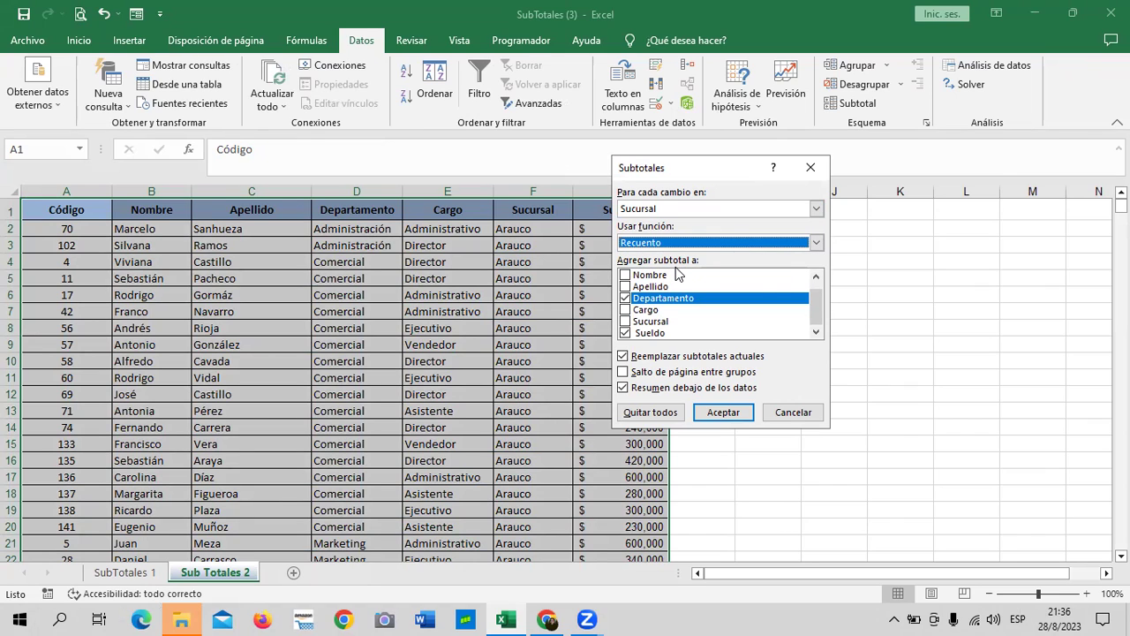
{"action": "left_click", "coordinate": [651, 329]}
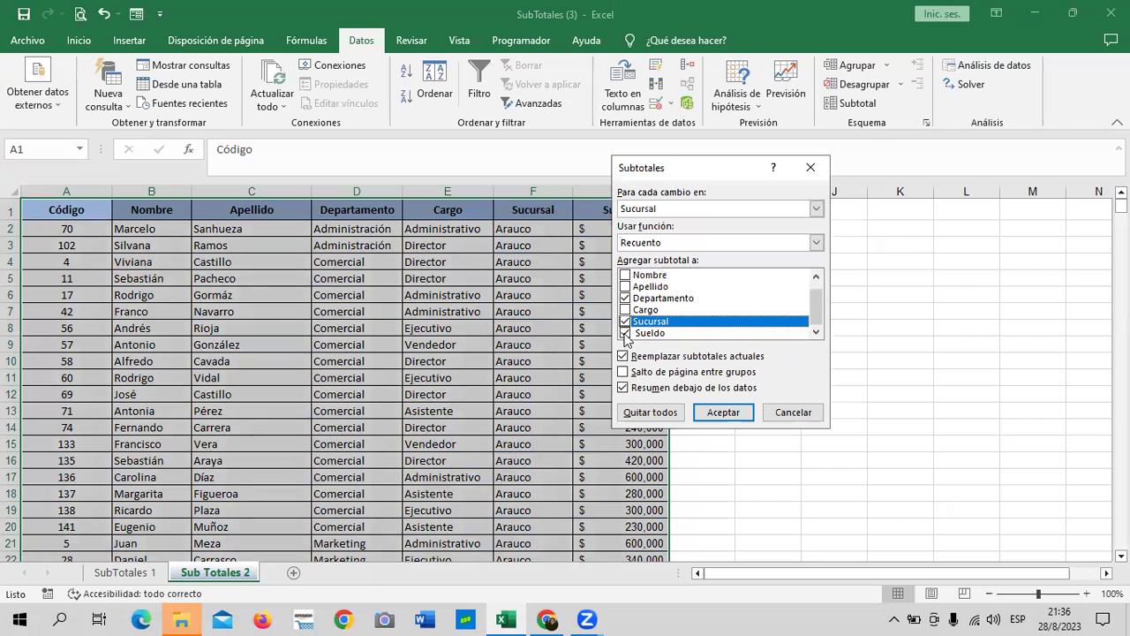
{"action": "left_click", "coordinate": [625, 321]}
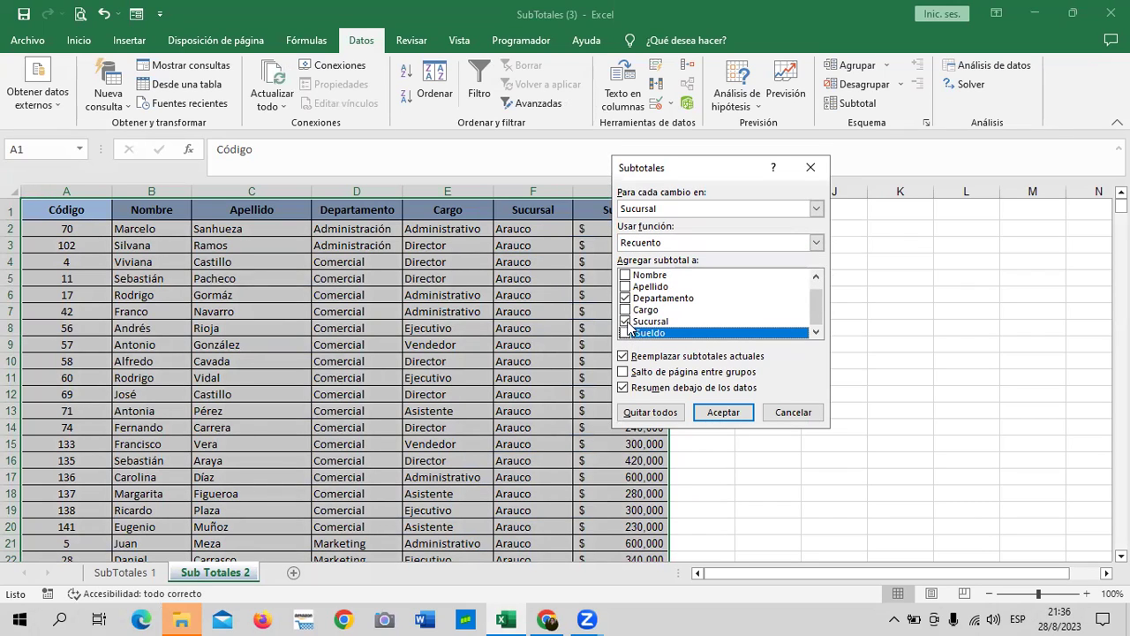
{"action": "left_click", "coordinate": [626, 299]}
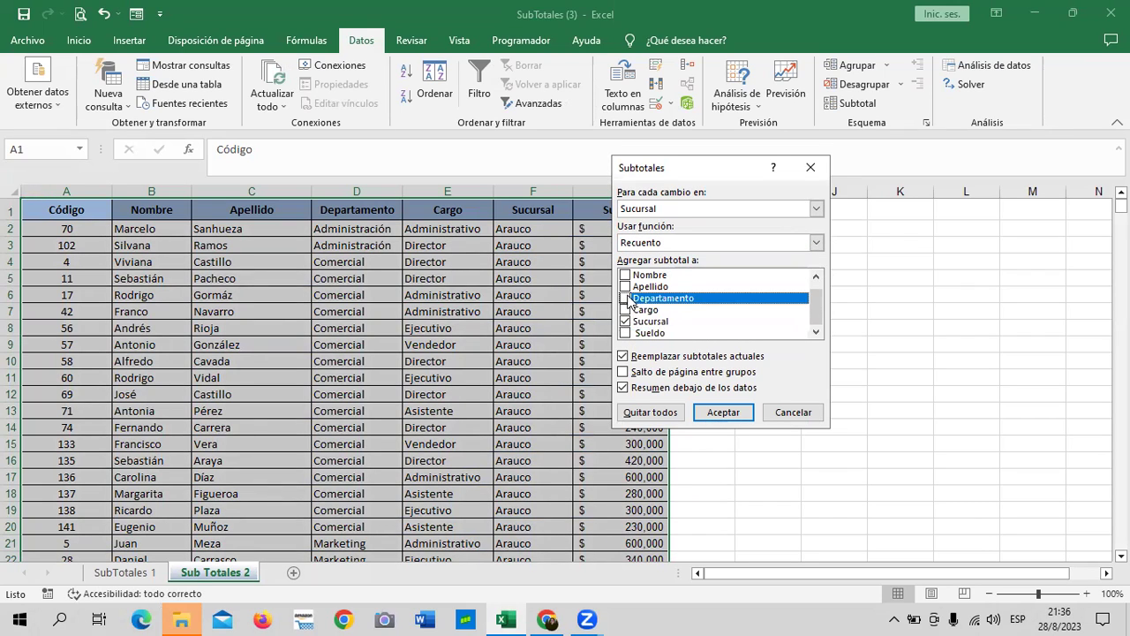
{"action": "left_click", "coordinate": [723, 413]}
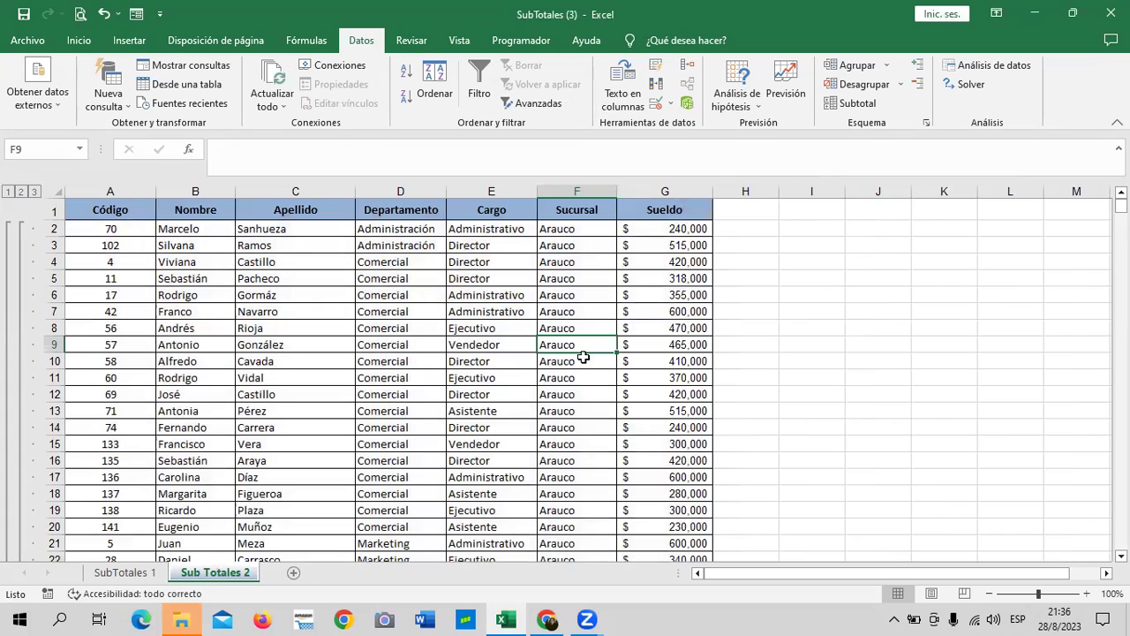
{"action": "scroll", "coordinate": [583, 357], "scroll_direction": "down", "scroll_amount": 6}
{"action": "scroll", "coordinate": [567, 372], "scroll_direction": "up", "scroll_amount": 4}
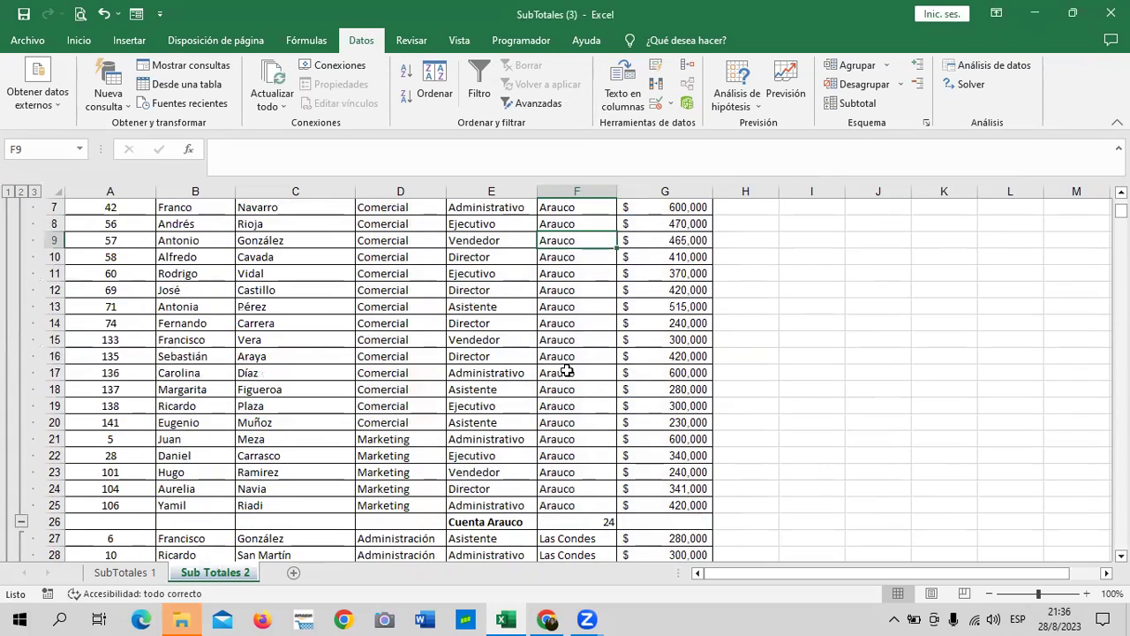
{"action": "scroll", "coordinate": [567, 369], "scroll_direction": "up", "scroll_amount": 2}
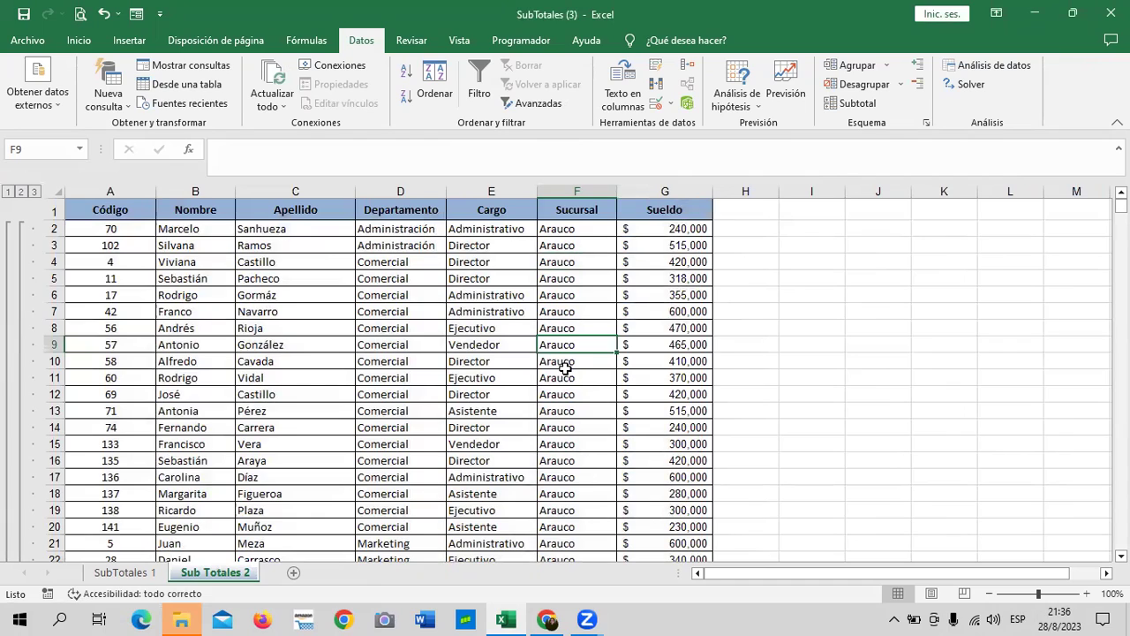
{"action": "scroll", "coordinate": [563, 369], "scroll_direction": "down", "scroll_amount": 2}
{"action": "scroll", "coordinate": [563, 369], "scroll_direction": "down", "scroll_amount": 6}
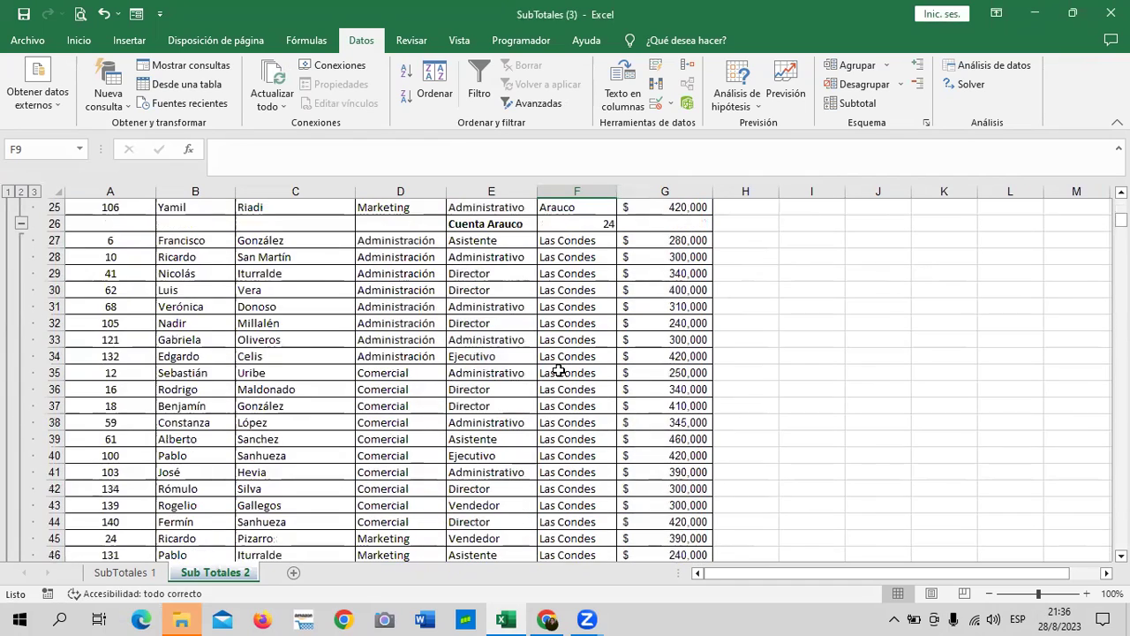
{"action": "scroll", "coordinate": [557, 370], "scroll_direction": "down", "scroll_amount": 5}
{"action": "scroll", "coordinate": [555, 372], "scroll_direction": "down", "scroll_amount": 3}
{"action": "scroll", "coordinate": [554, 372], "scroll_direction": "up", "scroll_amount": 3}
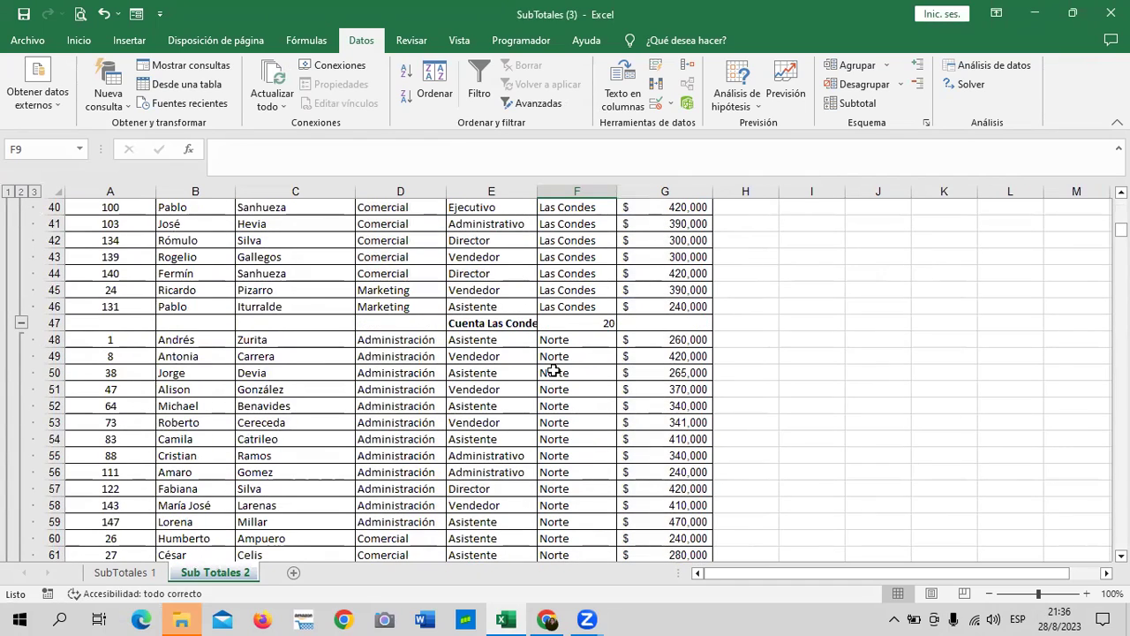
{"action": "scroll", "coordinate": [552, 371], "scroll_direction": "up", "scroll_amount": 3}
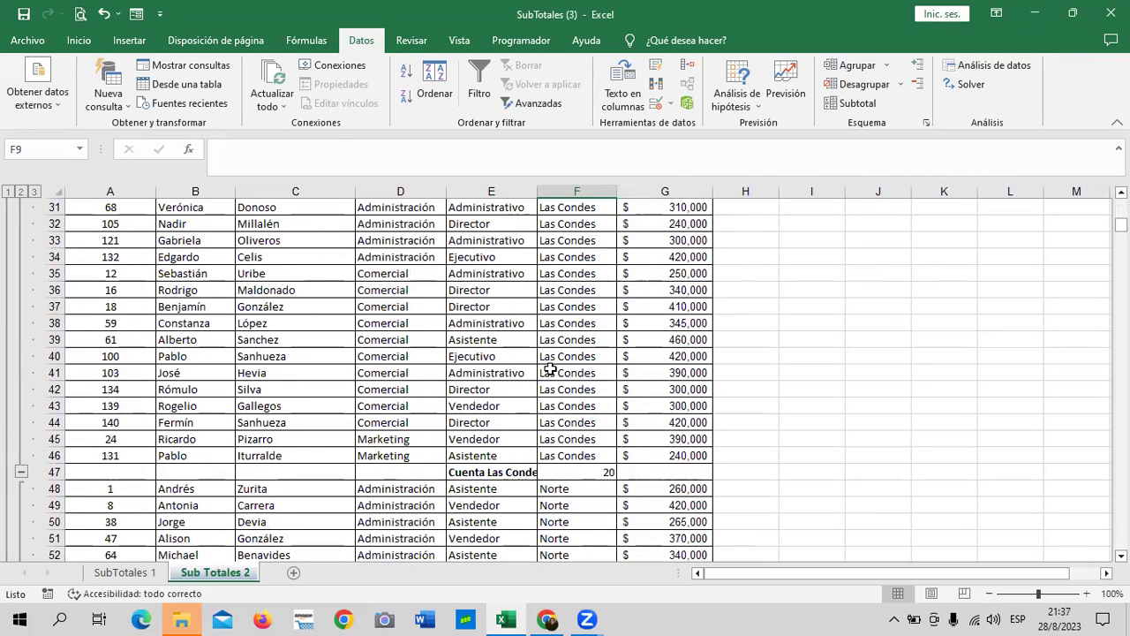
{"action": "scroll", "coordinate": [488, 393], "scroll_direction": "down", "scroll_amount": 4}
{"action": "scroll", "coordinate": [489, 395], "scroll_direction": "down", "scroll_amount": 4}
{"action": "scroll", "coordinate": [489, 394], "scroll_direction": "down", "scroll_amount": 4}
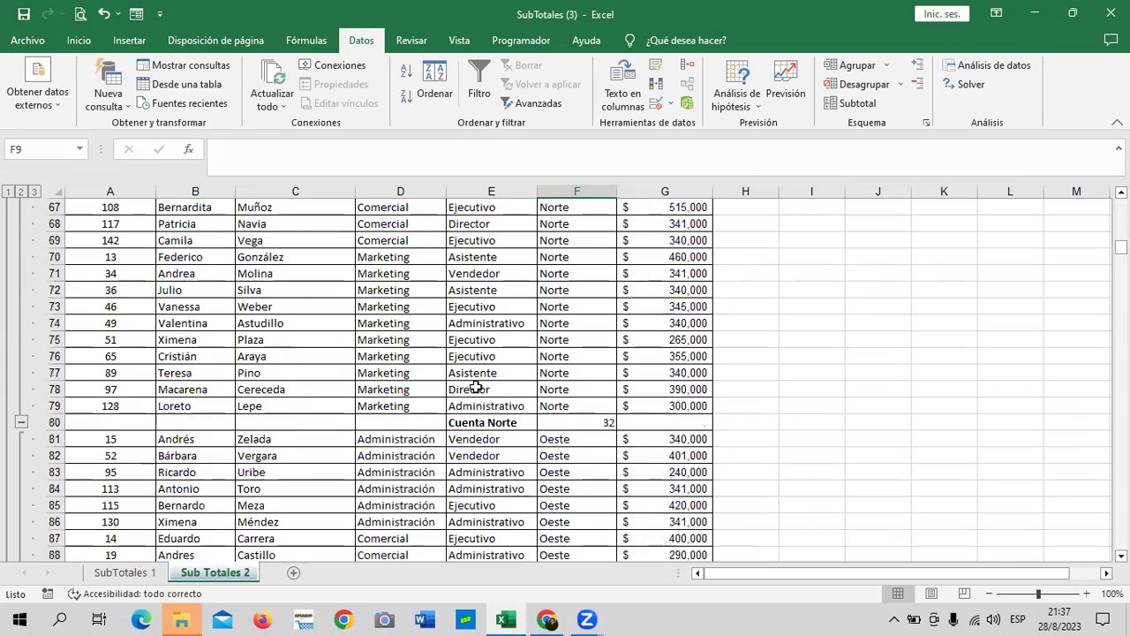
{"action": "scroll", "coordinate": [477, 382], "scroll_direction": "down", "scroll_amount": 3}
{"action": "scroll", "coordinate": [477, 382], "scroll_direction": "down", "scroll_amount": 2}
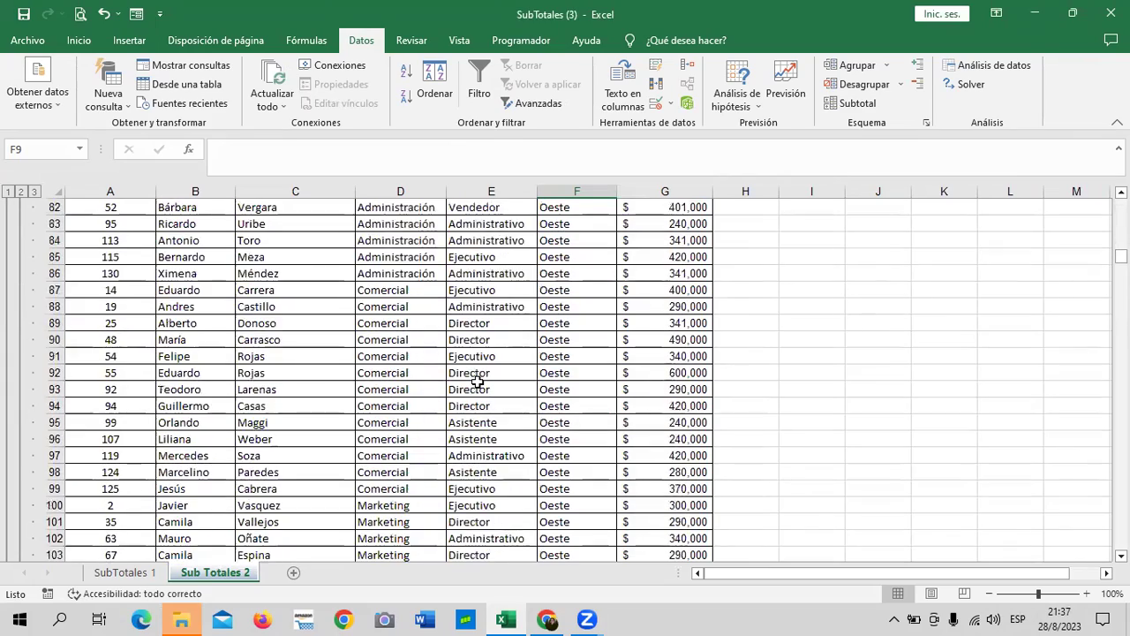
{"action": "scroll", "coordinate": [477, 382], "scroll_direction": "down", "scroll_amount": 3}
{"action": "scroll", "coordinate": [477, 382], "scroll_direction": "down", "scroll_amount": 1}
{"action": "scroll", "coordinate": [477, 382], "scroll_direction": "down", "scroll_amount": 1}
{"action": "scroll", "coordinate": [477, 382], "scroll_direction": "down", "scroll_amount": 5}
{"action": "scroll", "coordinate": [477, 381], "scroll_direction": "down", "scroll_amount": 4}
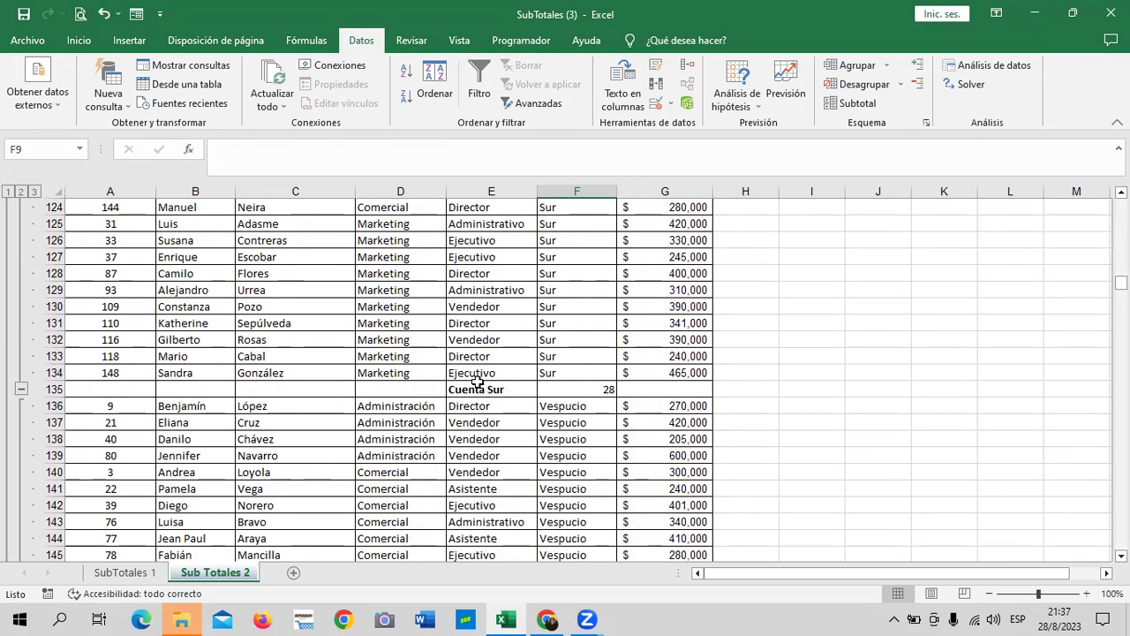
{"action": "scroll", "coordinate": [477, 381], "scroll_direction": "down", "scroll_amount": 2}
{"action": "scroll", "coordinate": [477, 381], "scroll_direction": "down", "scroll_amount": 3}
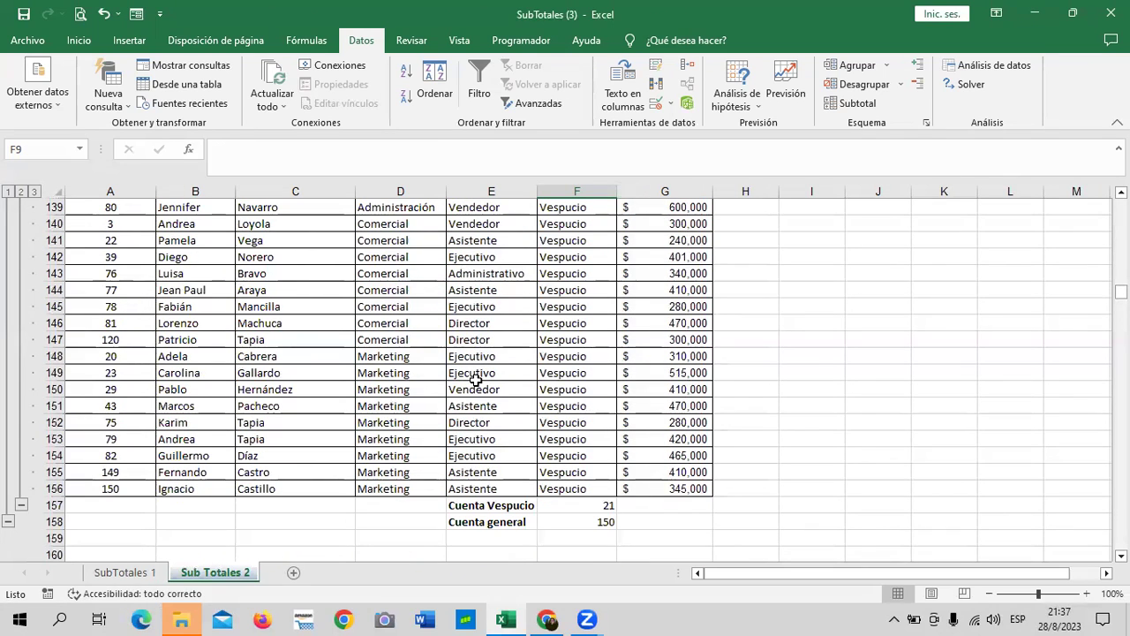
{"action": "scroll", "coordinate": [477, 381], "scroll_direction": "up", "scroll_amount": 2}
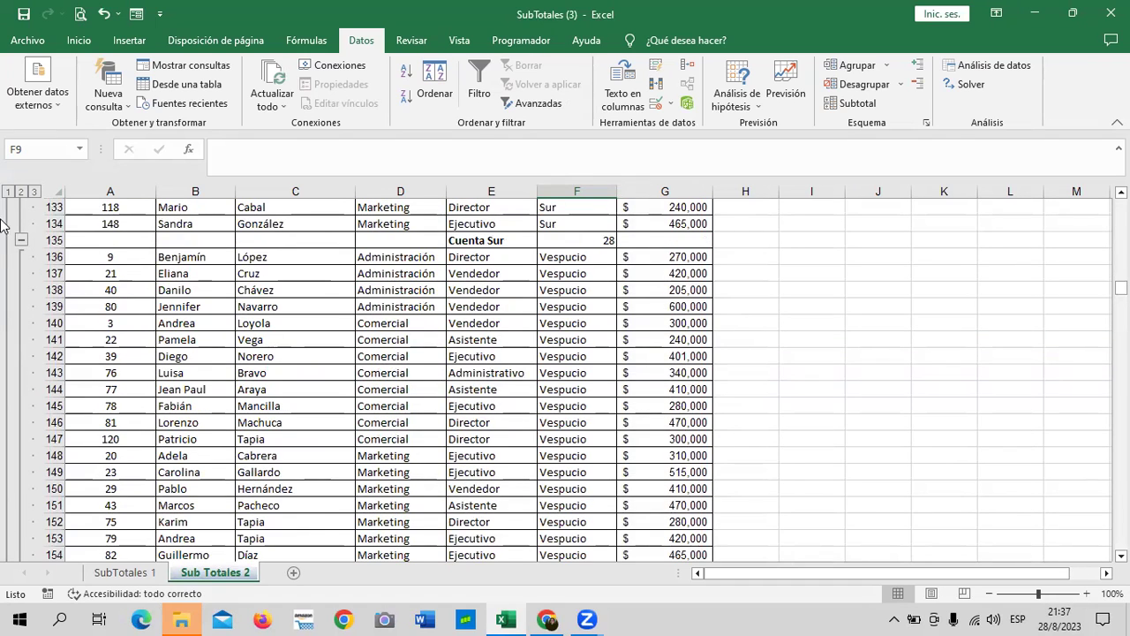
{"action": "left_click", "coordinate": [21, 191]}
{"action": "scroll", "coordinate": [381, 308], "scroll_direction": "up", "scroll_amount": 1}
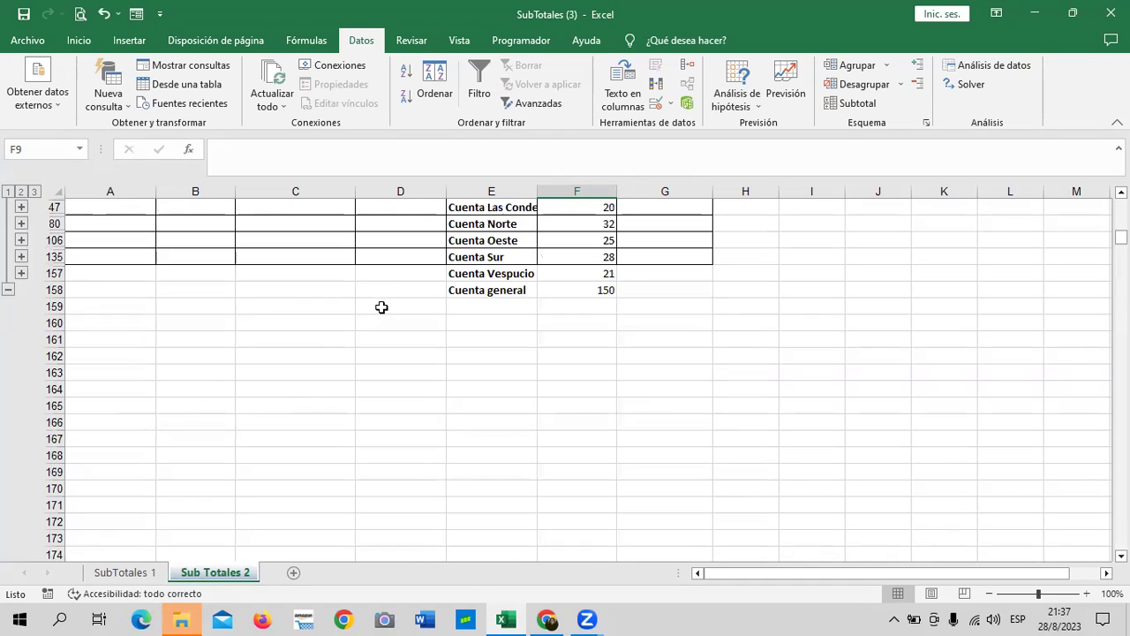
{"action": "scroll", "coordinate": [381, 308], "scroll_direction": "up", "scroll_amount": 1}
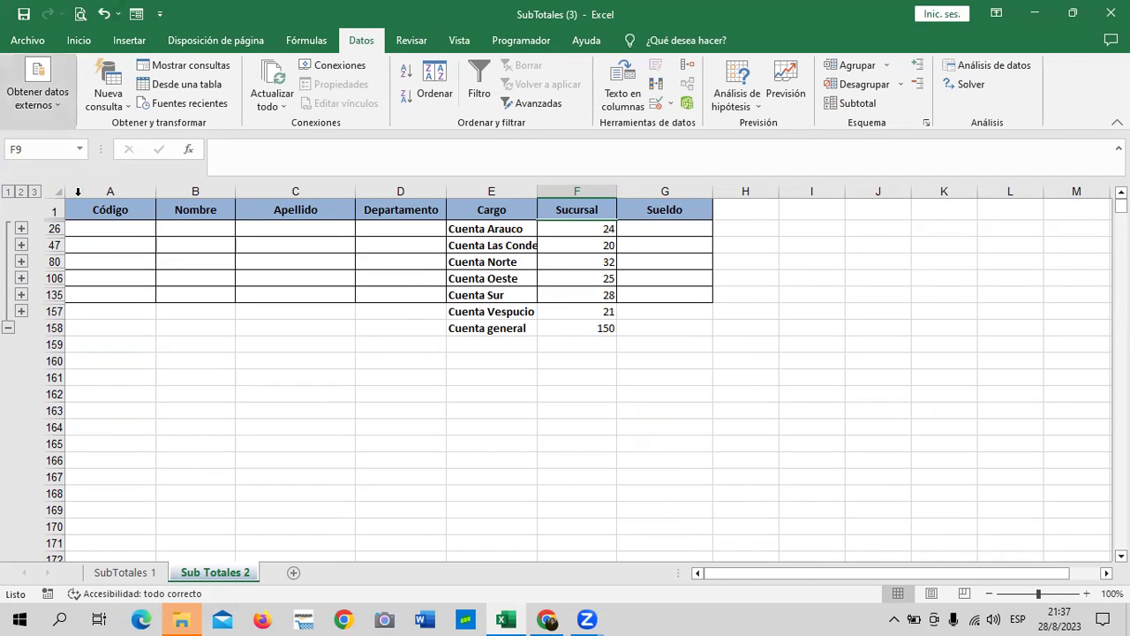
{"action": "left_click", "coordinate": [35, 192]}
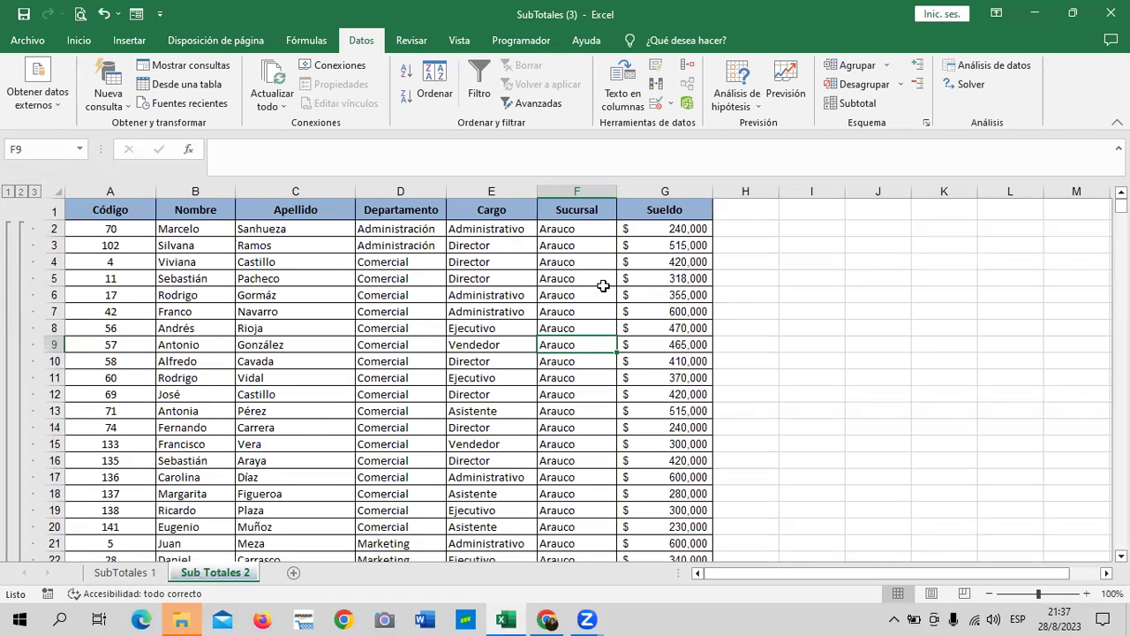
{"action": "scroll", "coordinate": [600, 305], "scroll_direction": "down", "scroll_amount": 4}
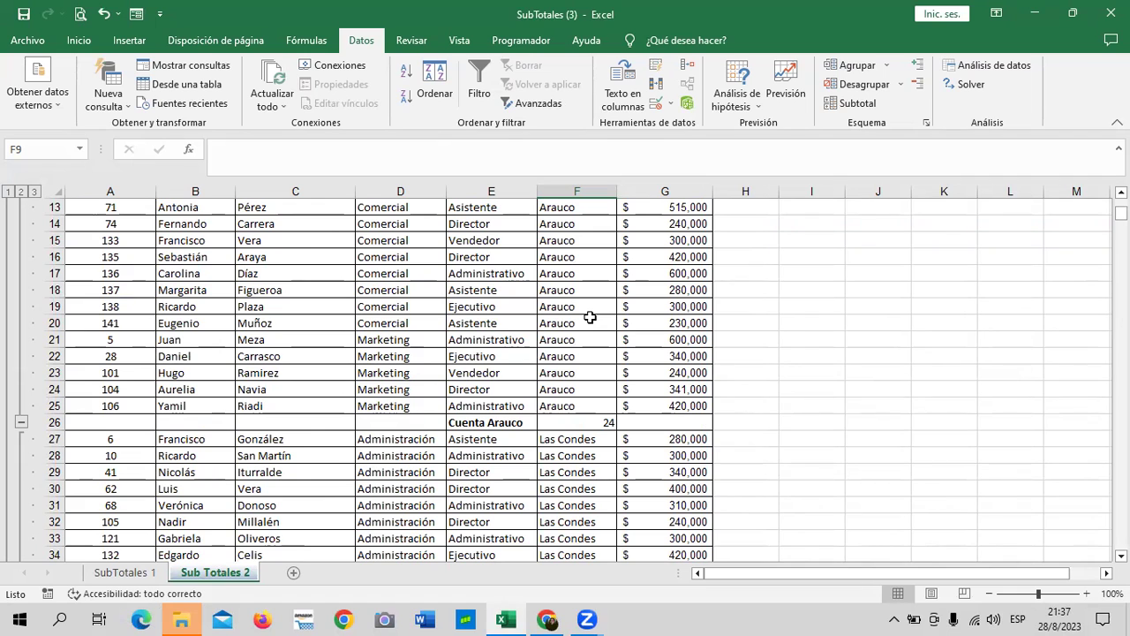
{"action": "scroll", "coordinate": [624, 378], "scroll_direction": "up", "scroll_amount": 4}
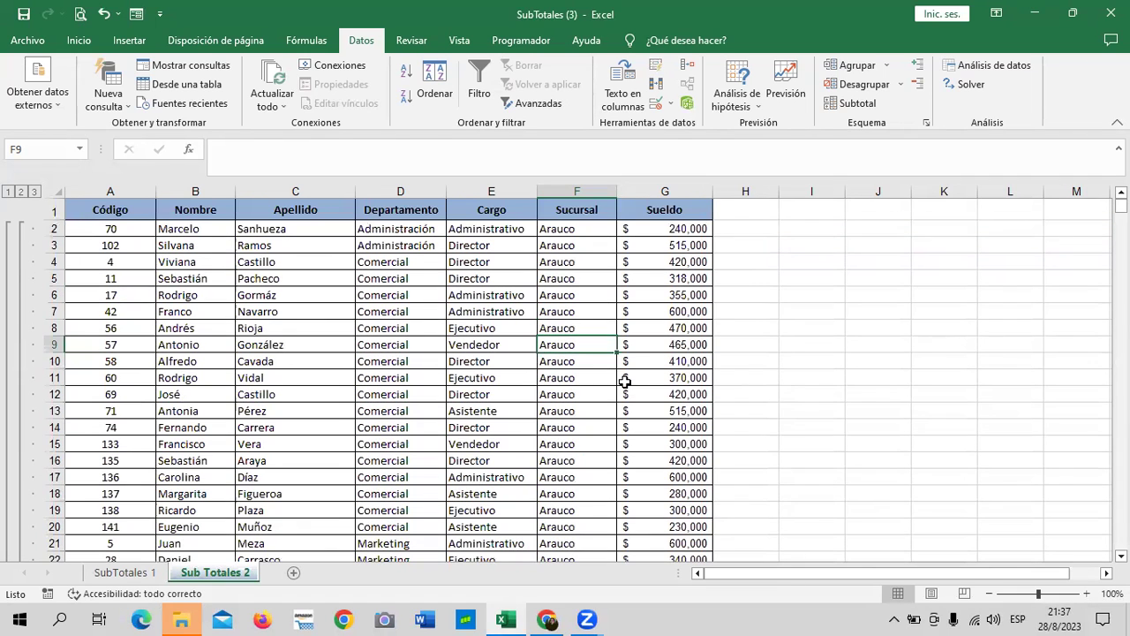
{"action": "scroll", "coordinate": [634, 312], "scroll_direction": "down", "scroll_amount": 2}
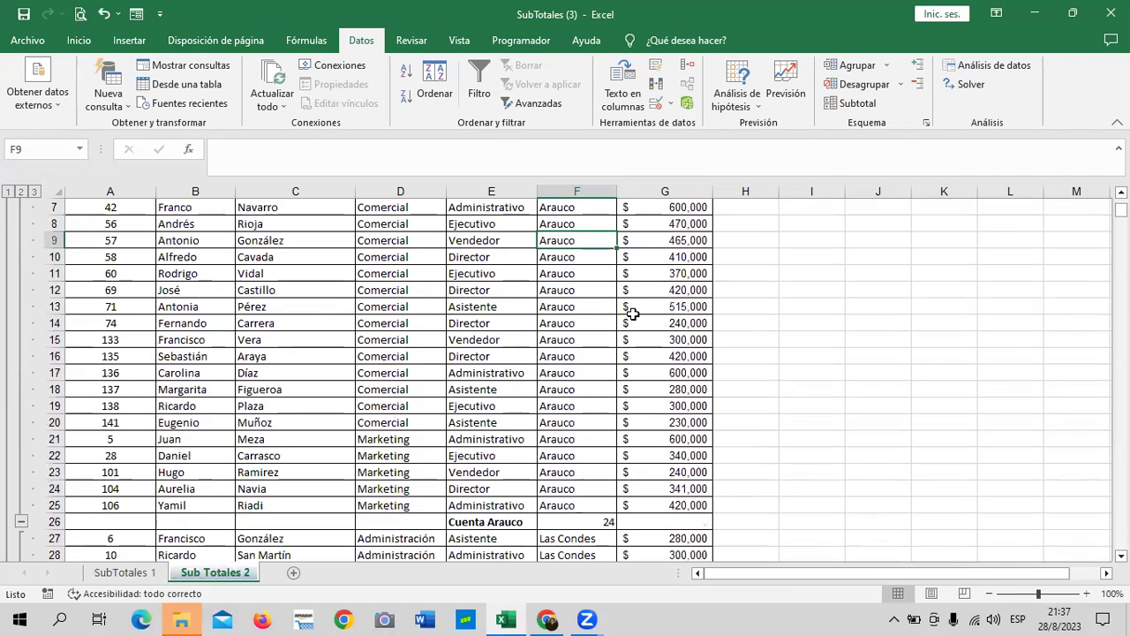
{"action": "scroll", "coordinate": [634, 309], "scroll_direction": "down", "scroll_amount": 2}
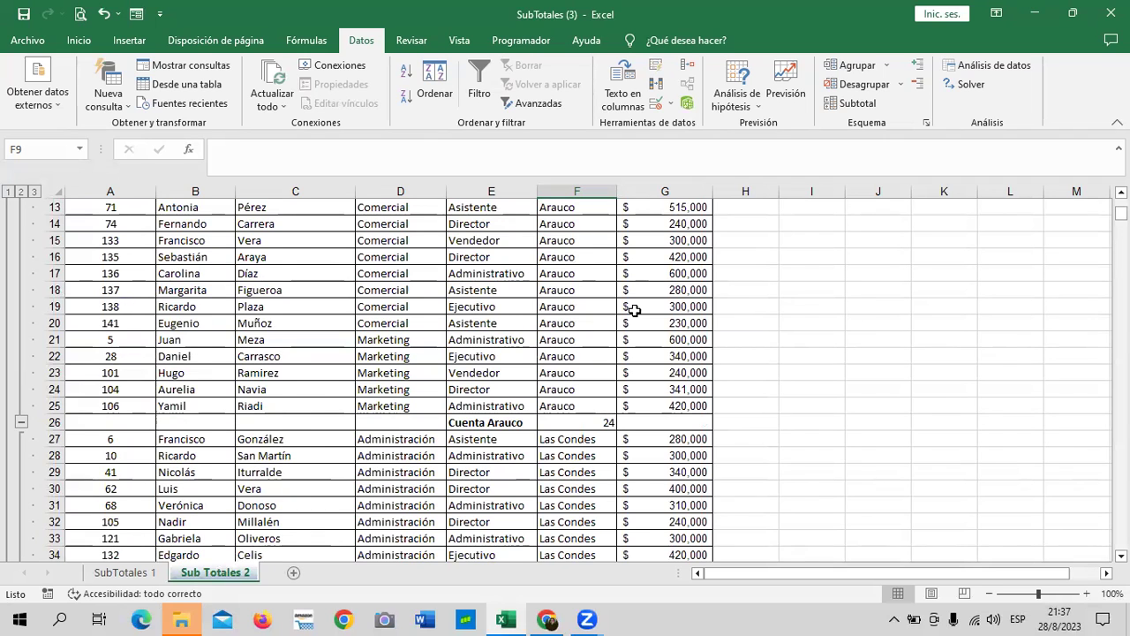
{"action": "scroll", "coordinate": [634, 309], "scroll_direction": "up", "scroll_amount": 4}
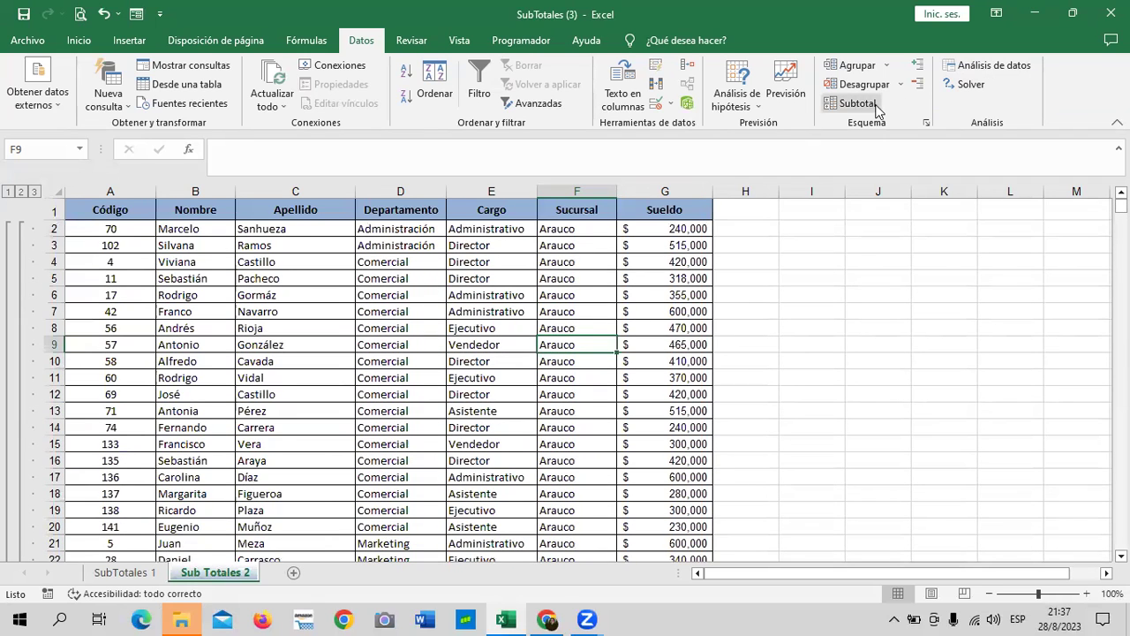
Change the Sucursal subtotals to Suma on the Sueldo column.
{"action": "left_click", "coordinate": [874, 108]}
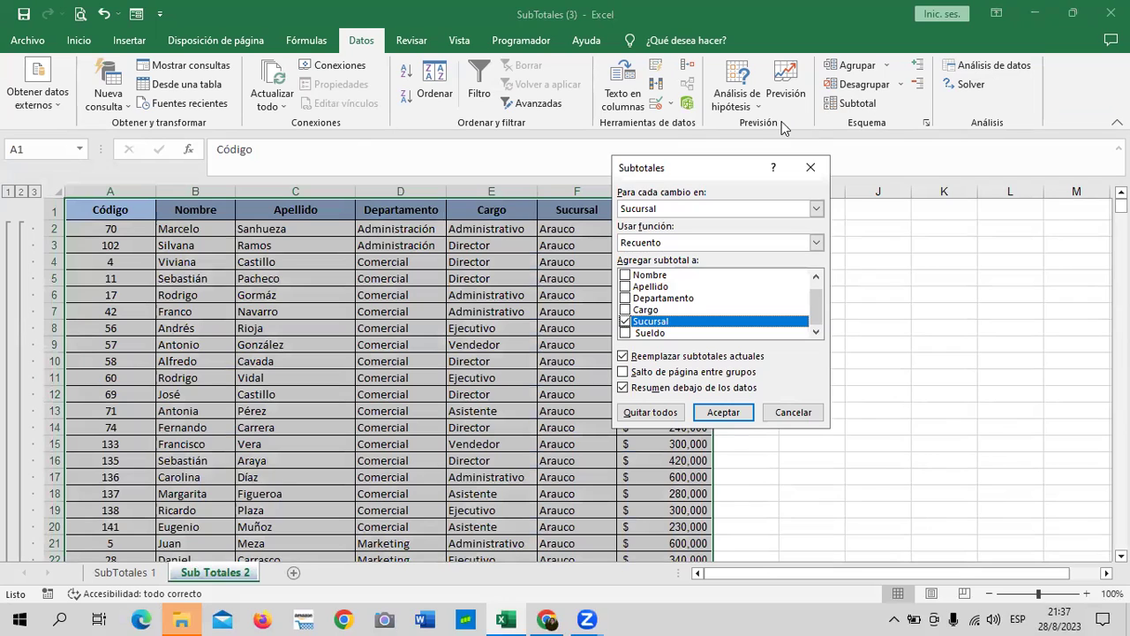
{"action": "left_click", "coordinate": [816, 240]}
{"action": "left_click", "coordinate": [700, 255]}
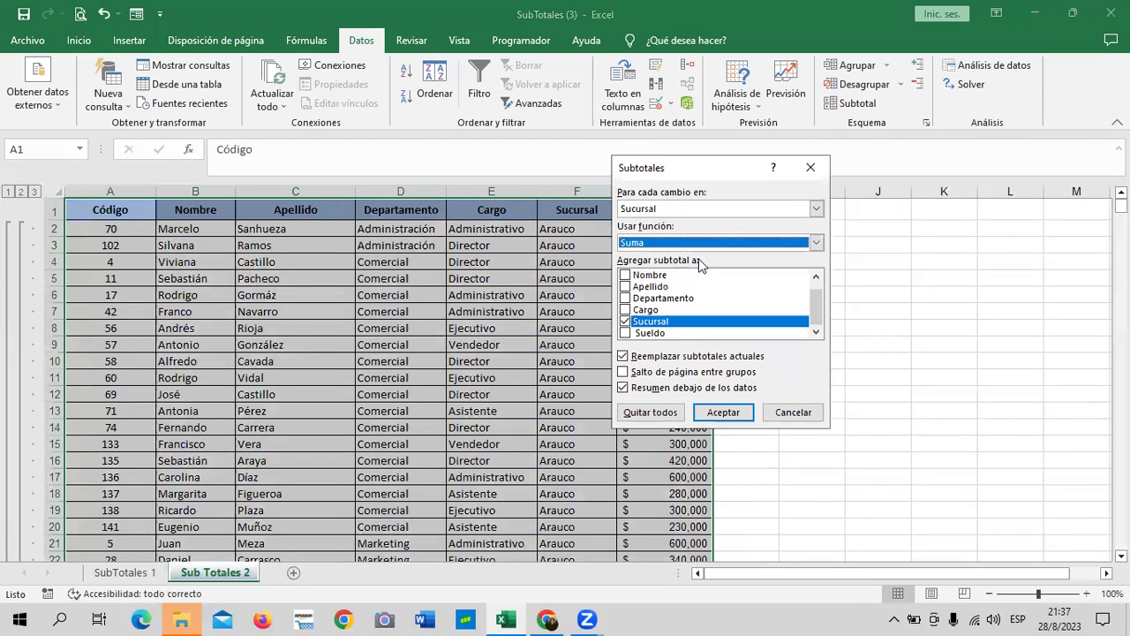
{"action": "left_click", "coordinate": [628, 334]}
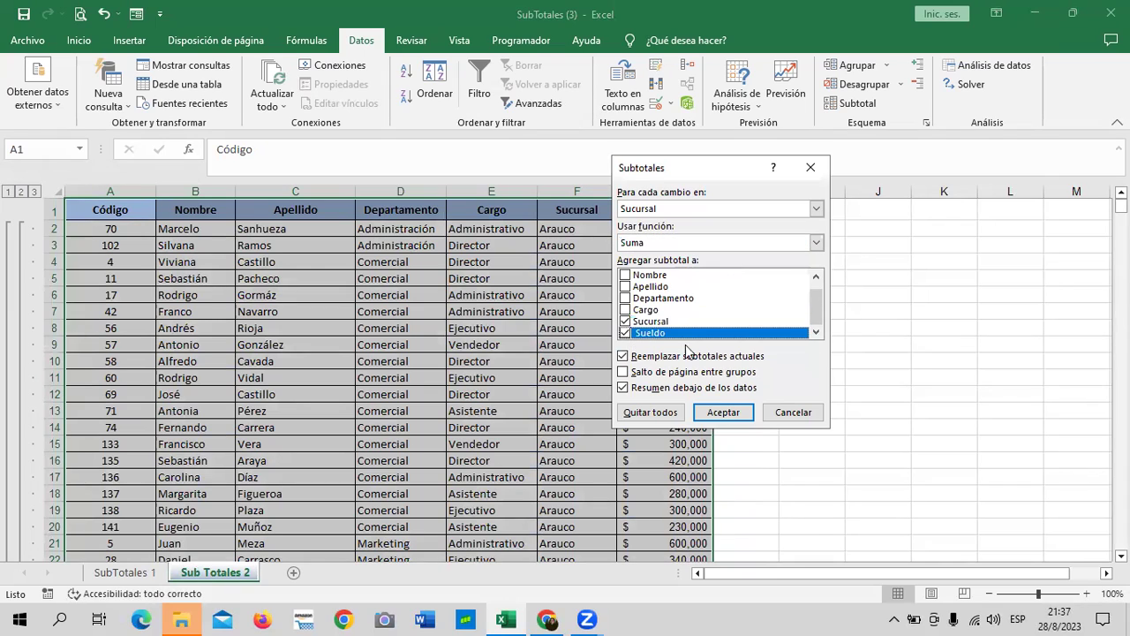
{"action": "left_click", "coordinate": [724, 412]}
Check the Total Arauco salary subtotal of $9,409,000 in G26 and the other branch totals.
{"action": "left_click", "coordinate": [550, 343]}
{"action": "scroll", "coordinate": [550, 343], "scroll_direction": "down", "scroll_amount": 6}
{"action": "scroll", "coordinate": [551, 337], "scroll_direction": "up", "scroll_amount": 1}
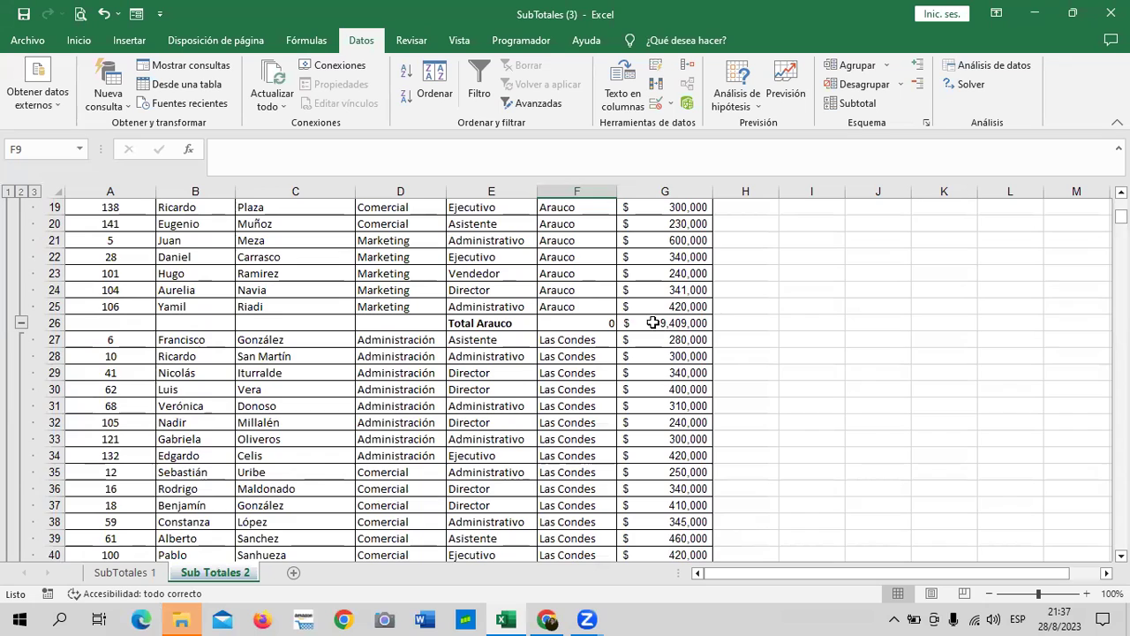
{"action": "left_click", "coordinate": [652, 328]}
{"action": "scroll", "coordinate": [644, 353], "scroll_direction": "up", "scroll_amount": 3}
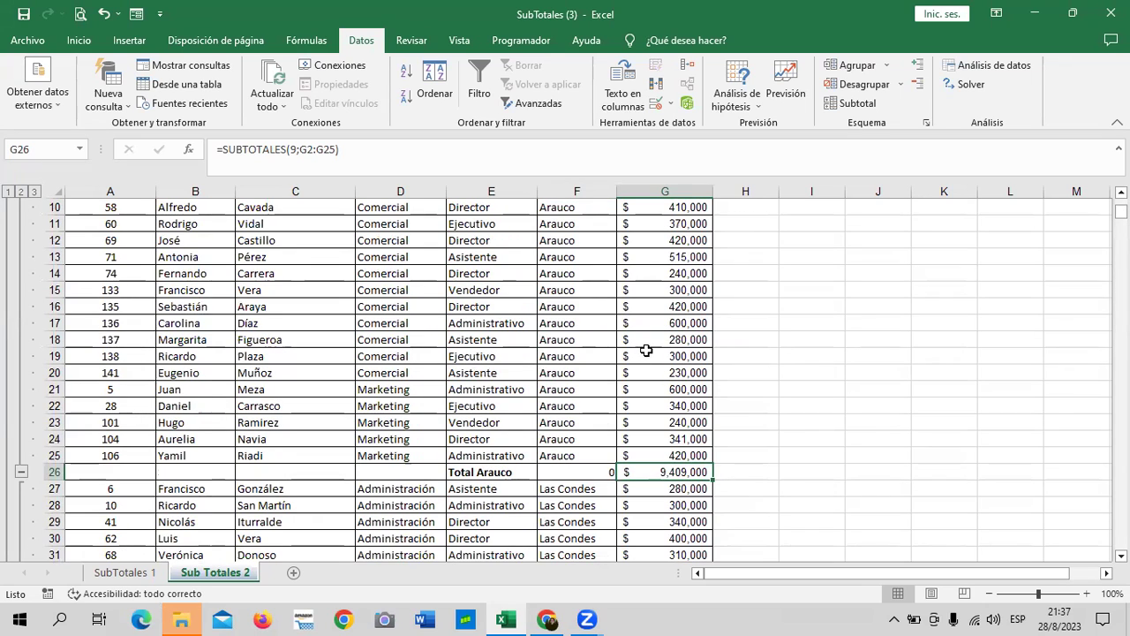
{"action": "scroll", "coordinate": [646, 351], "scroll_direction": "down", "scroll_amount": 1}
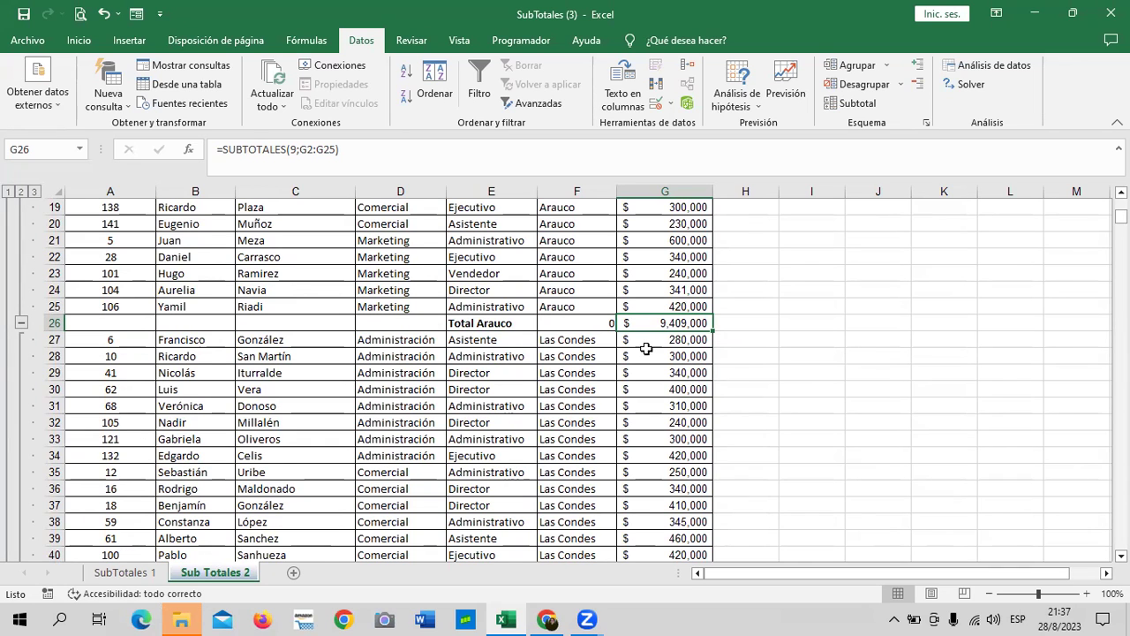
{"action": "scroll", "coordinate": [646, 349], "scroll_direction": "down", "scroll_amount": 1}
{"action": "scroll", "coordinate": [647, 348], "scroll_direction": "down", "scroll_amount": 4}
{"action": "scroll", "coordinate": [649, 347], "scroll_direction": "down", "scroll_amount": 1}
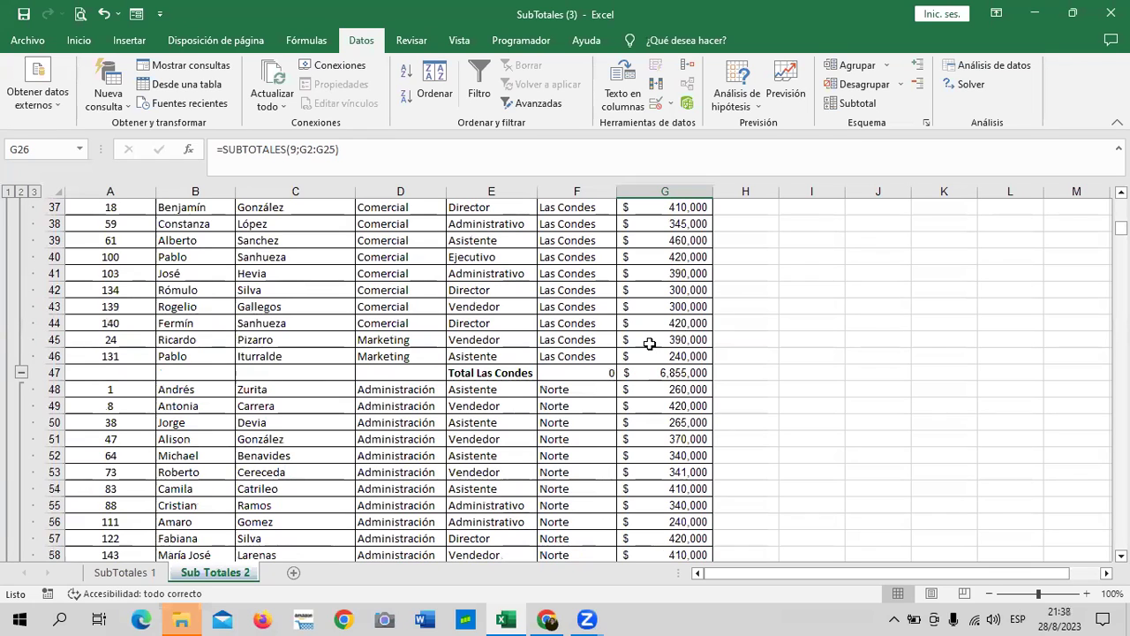
Collapse the list to branch salary totals only: Norte $11,443,000, Sur $10,380,000, Total general $54,632,000.
{"action": "left_click", "coordinate": [21, 192]}
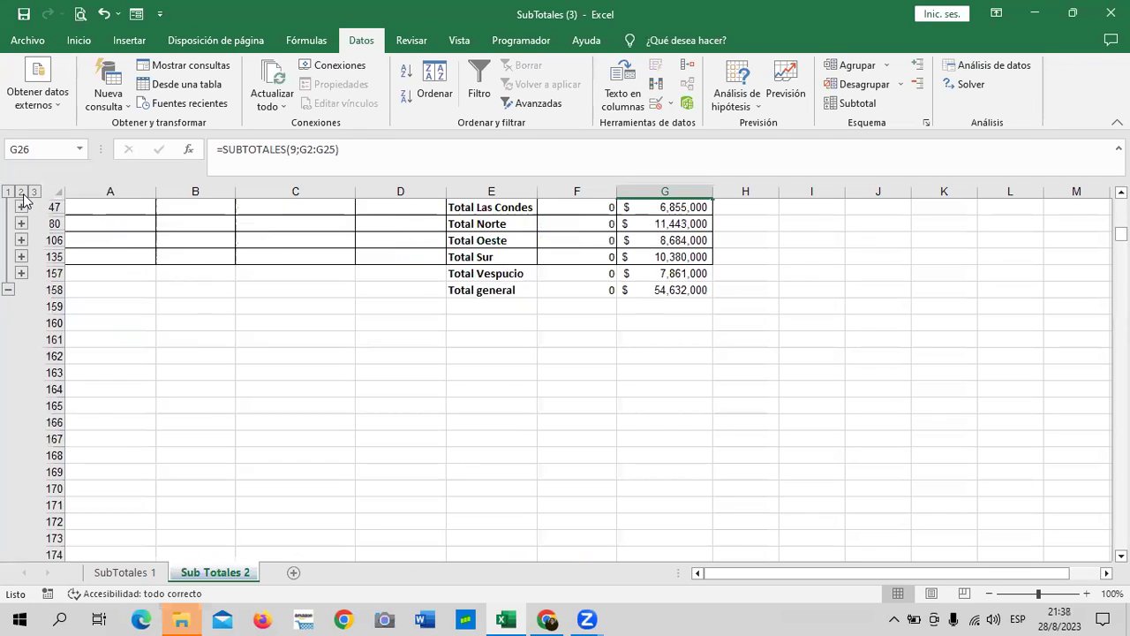
{"action": "scroll", "coordinate": [313, 243], "scroll_direction": "up", "scroll_amount": 1}
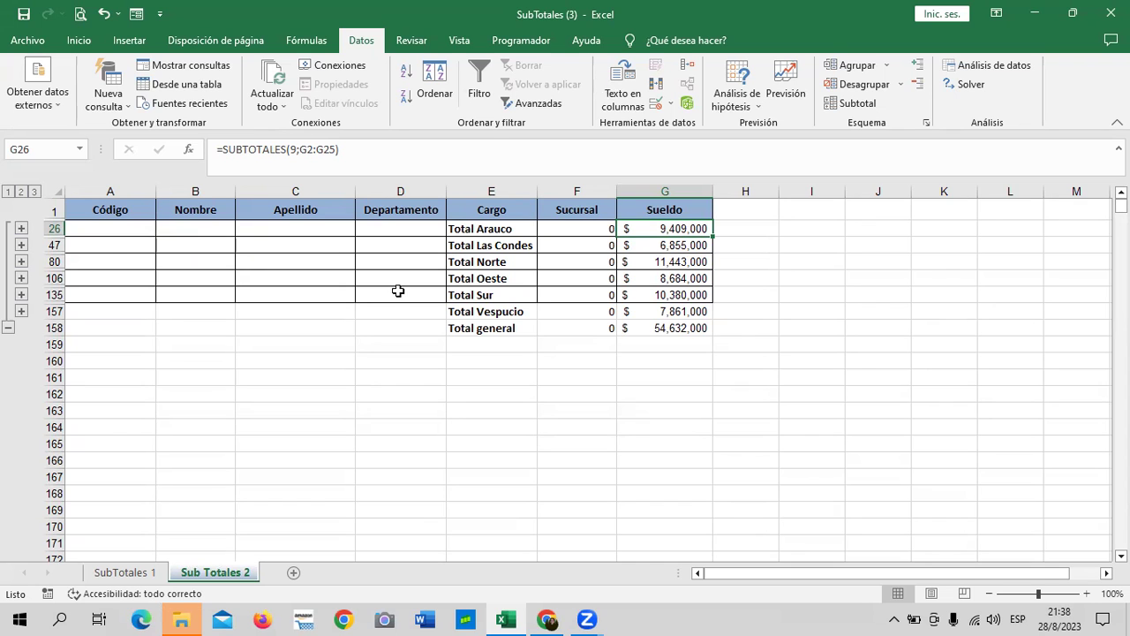
Expand all detail rows, clear every subtotal with Quitar todos, and select a cell in the list.
{"action": "left_click", "coordinate": [34, 192]}
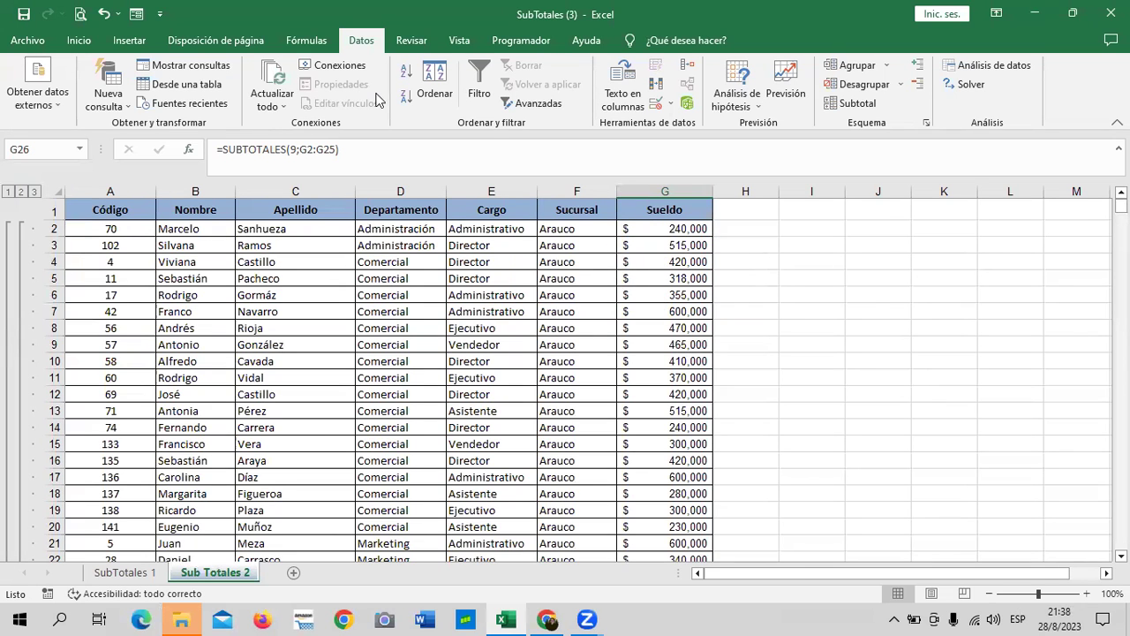
{"action": "left_click", "coordinate": [855, 103]}
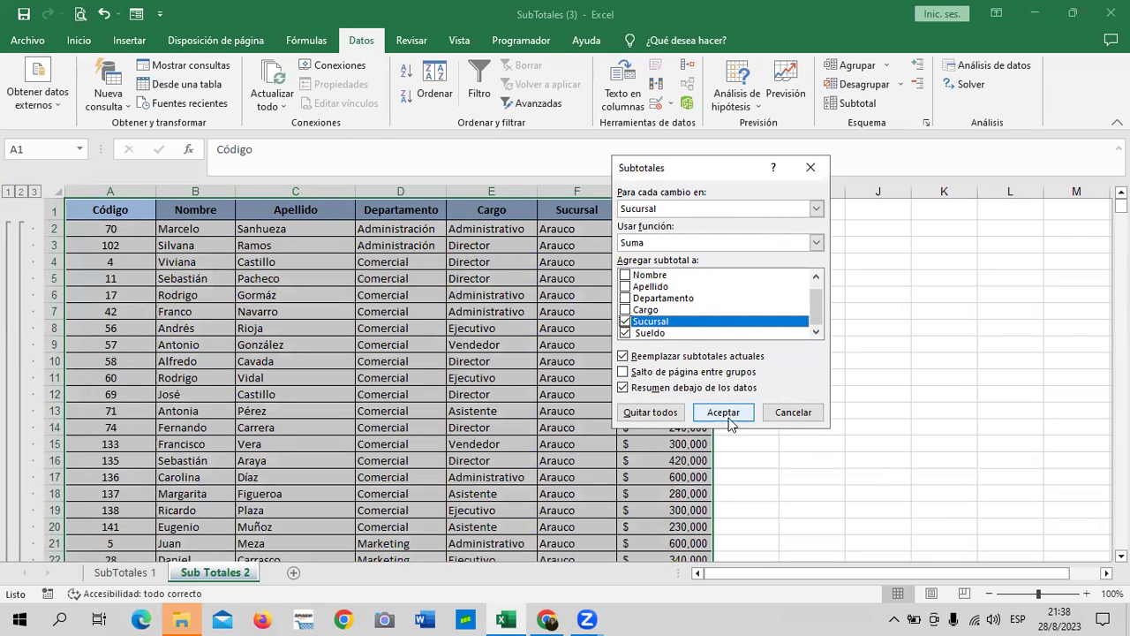
{"action": "left_click", "coordinate": [659, 411]}
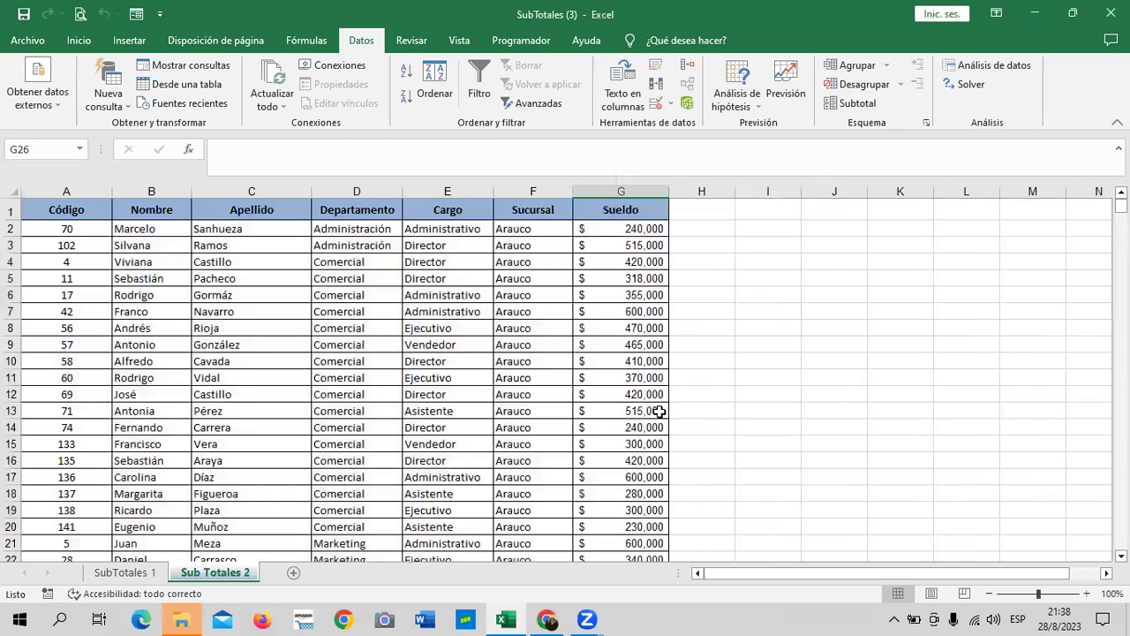
{"action": "left_click", "coordinate": [441, 345]}
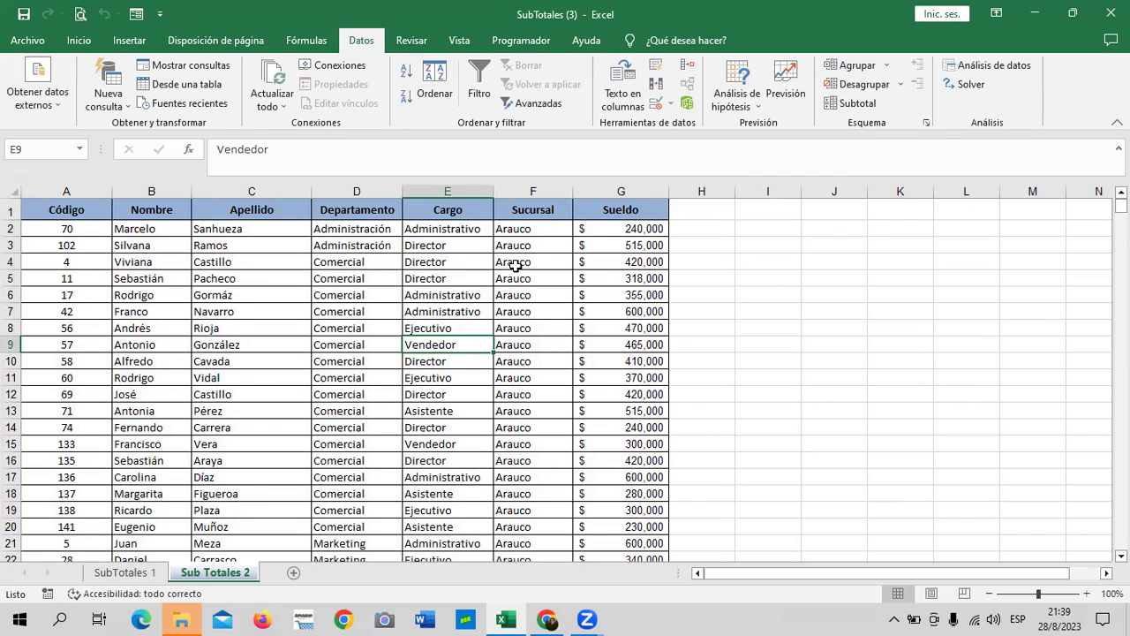
{"action": "left_click", "coordinate": [455, 279]}
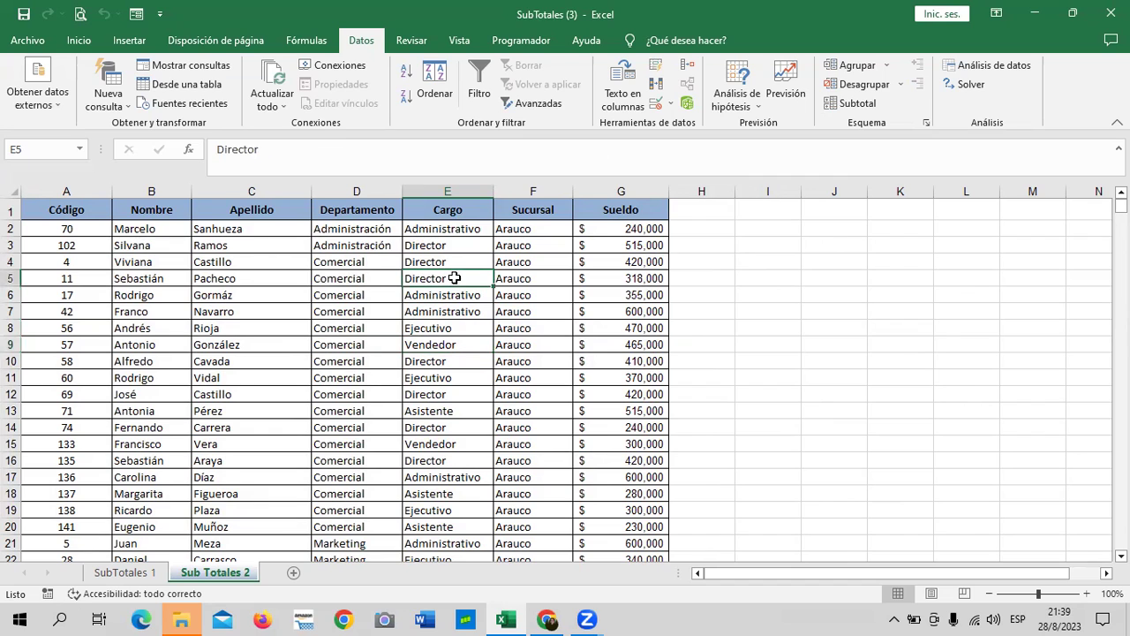
Add Sueldo Suma subtotals at each change of Cargo, ticking Cargo and unticking Sucursal.
{"action": "left_click", "coordinate": [855, 104]}
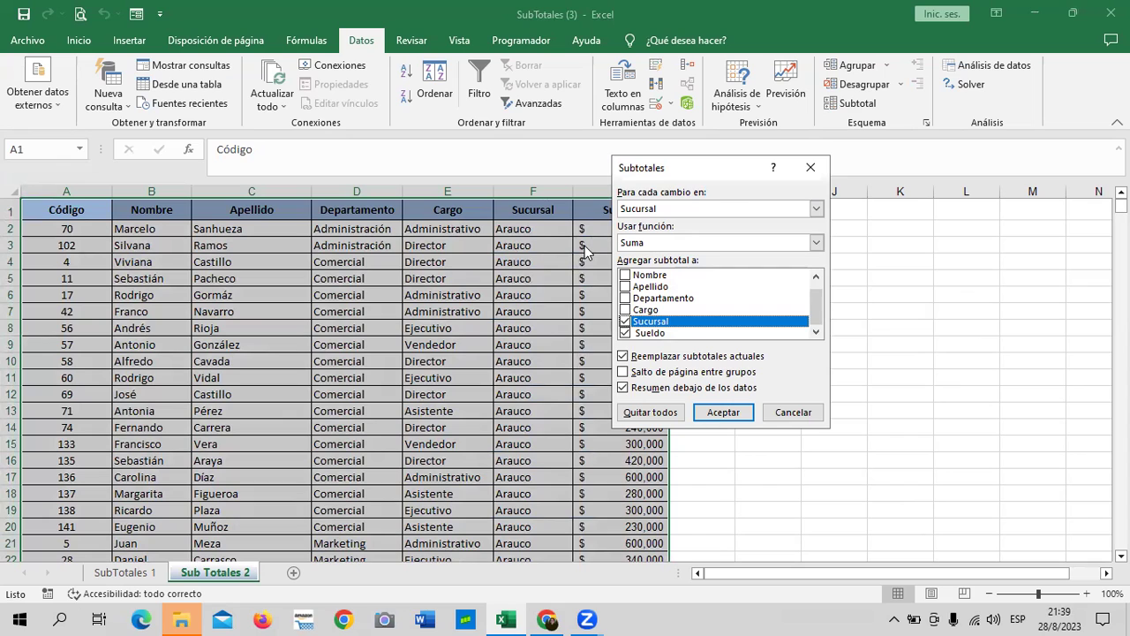
{"action": "left_click", "coordinate": [804, 212]}
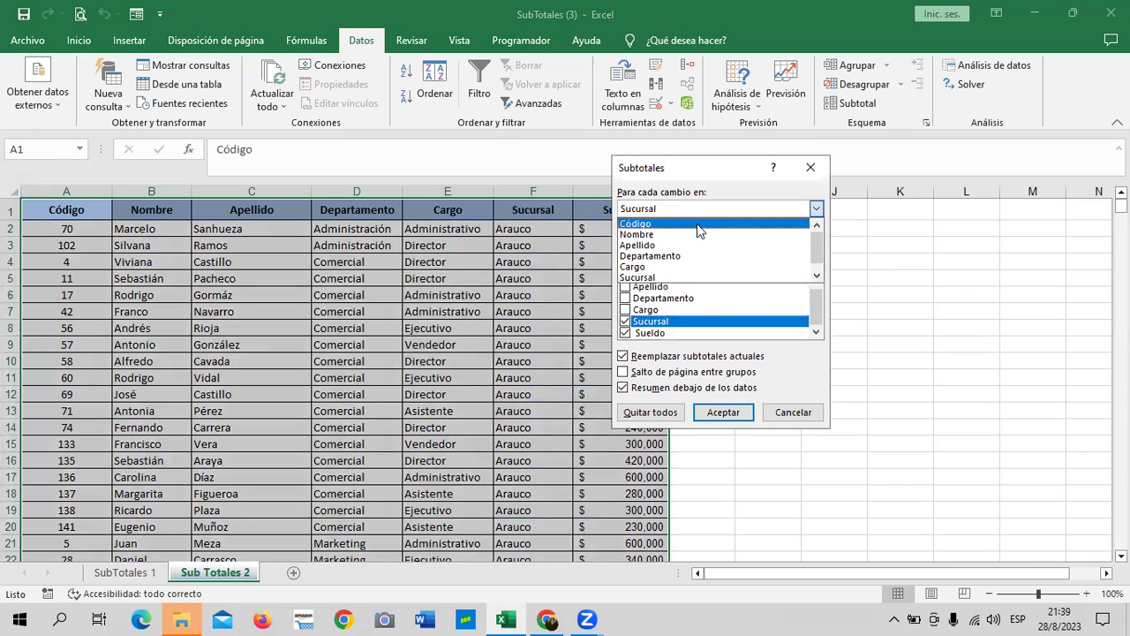
{"action": "left_click", "coordinate": [693, 267]}
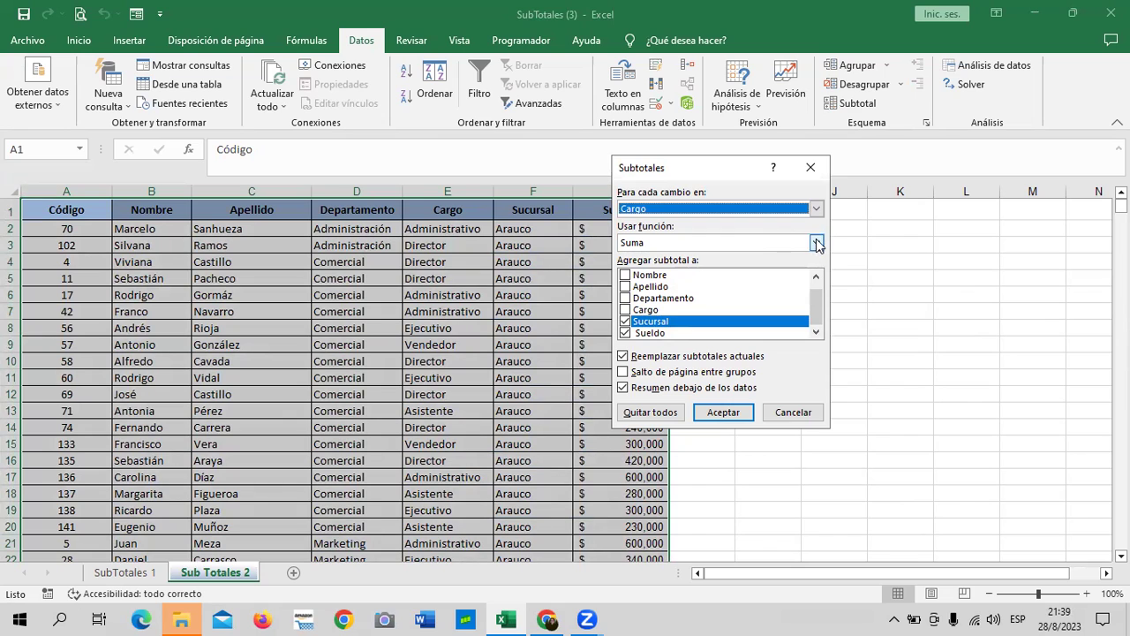
{"action": "left_click", "coordinate": [626, 310]}
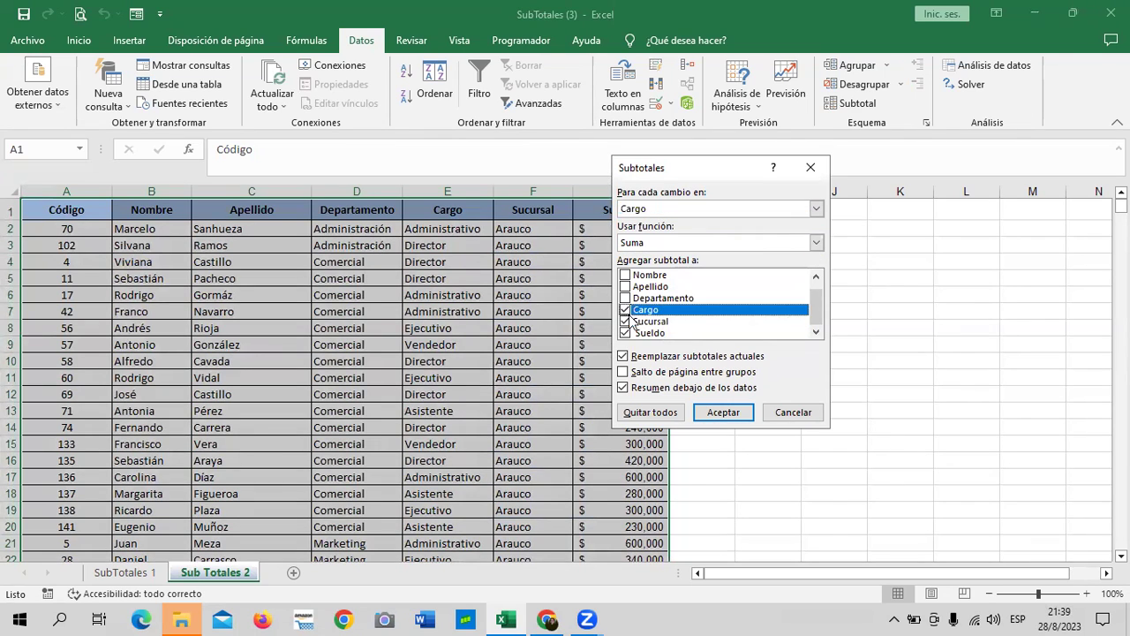
{"action": "left_click", "coordinate": [625, 321]}
{"action": "left_click", "coordinate": [723, 415]}
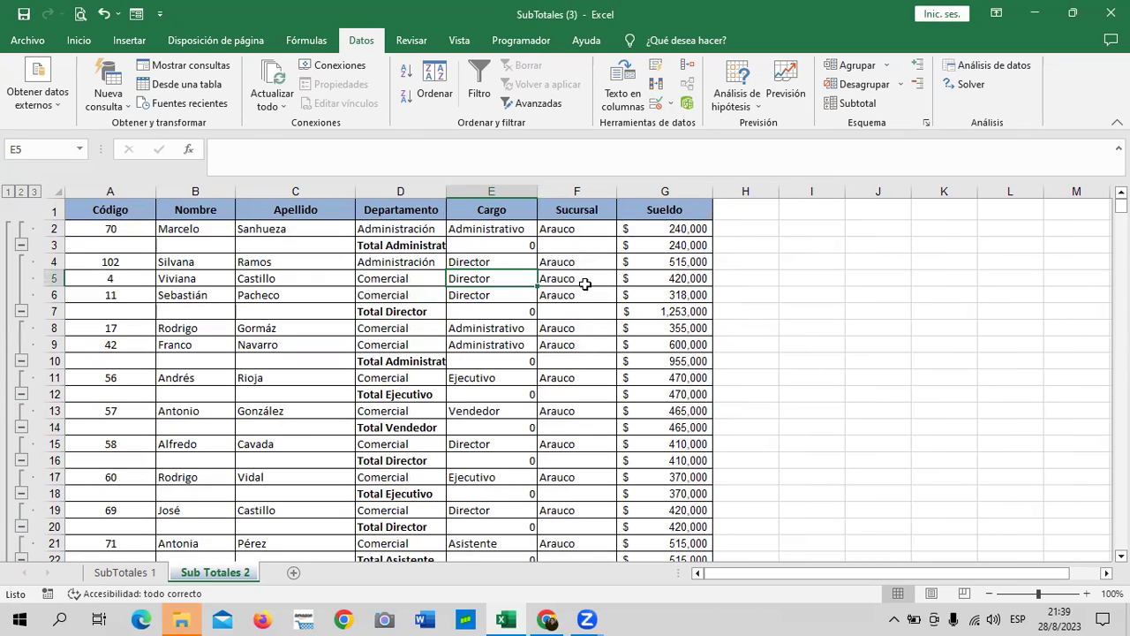
Check the Total Ejecutivo subtotal further down the list.
{"action": "scroll", "coordinate": [330, 350], "scroll_direction": "down", "scroll_amount": 4}
{"action": "scroll", "coordinate": [355, 369], "scroll_direction": "down", "scroll_amount": 1}
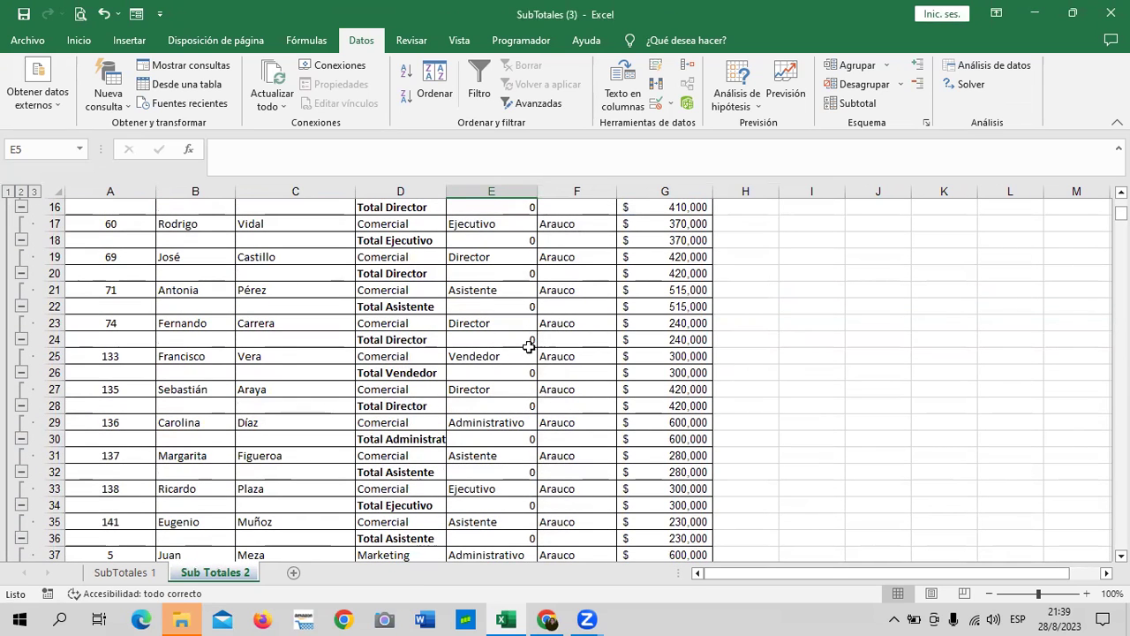
{"action": "scroll", "coordinate": [477, 366], "scroll_direction": "down", "scroll_amount": 3}
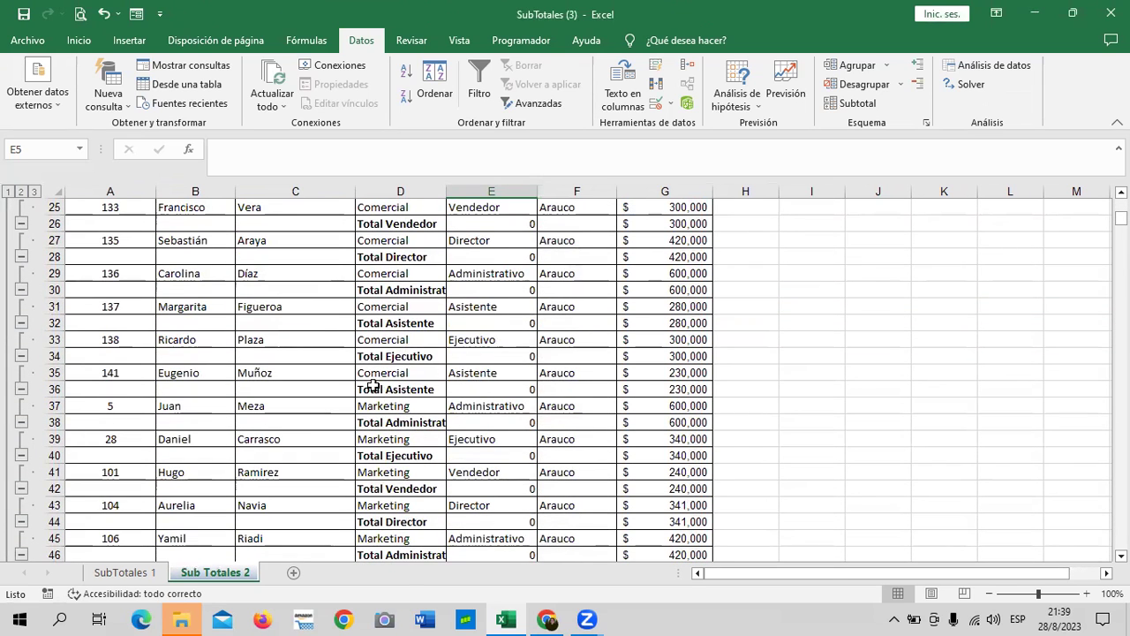
{"action": "left_click", "coordinate": [385, 356]}
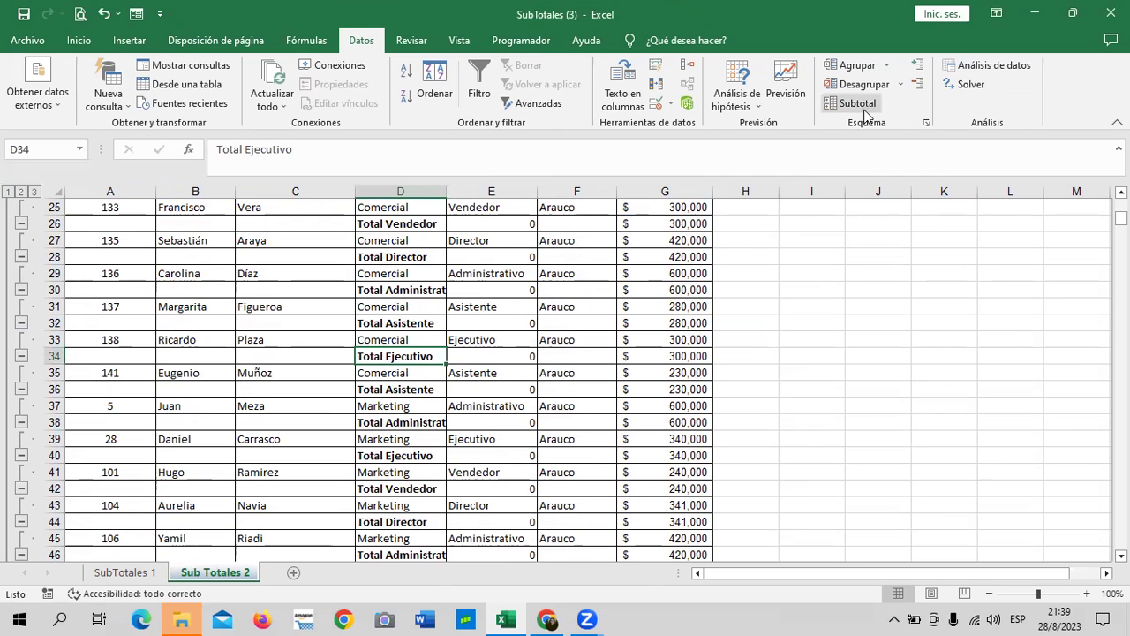
{"action": "scroll", "coordinate": [519, 344], "scroll_direction": "up", "scroll_amount": 5}
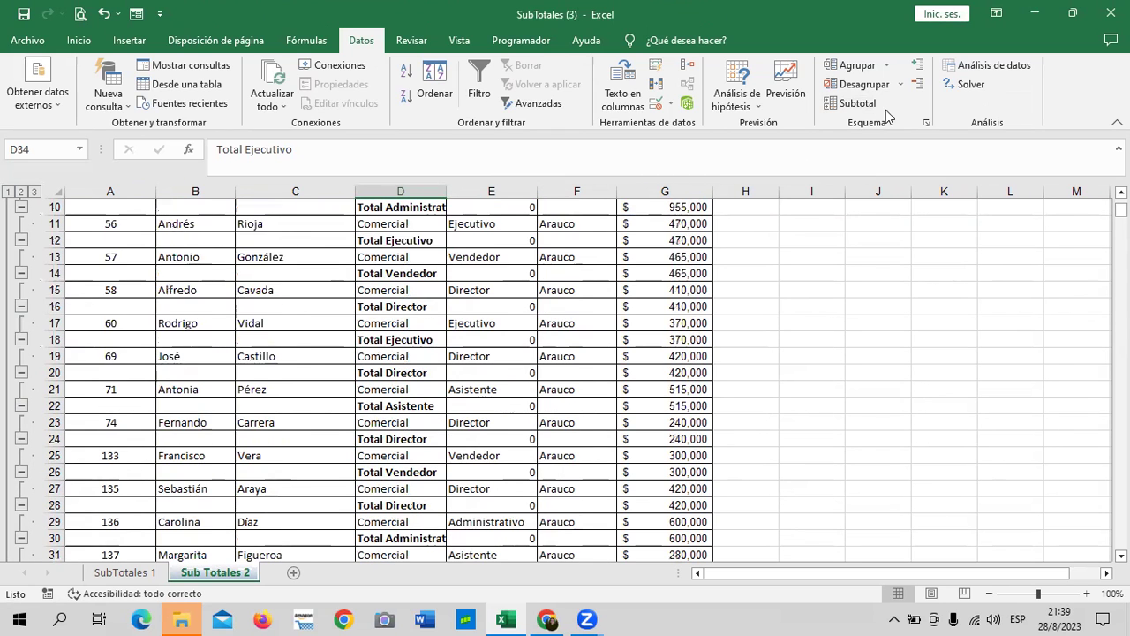
Switch the Cargo subtotals to Recuento and review the count rows down the list.
{"action": "left_click", "coordinate": [859, 104]}
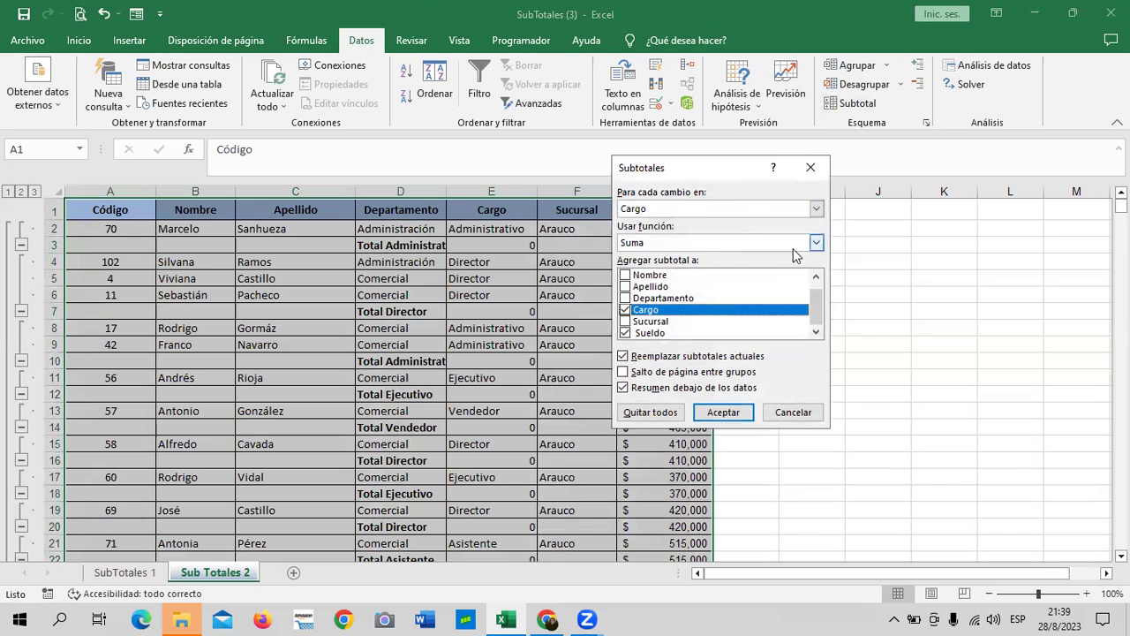
{"action": "left_click", "coordinate": [816, 243]}
{"action": "left_click", "coordinate": [687, 267]}
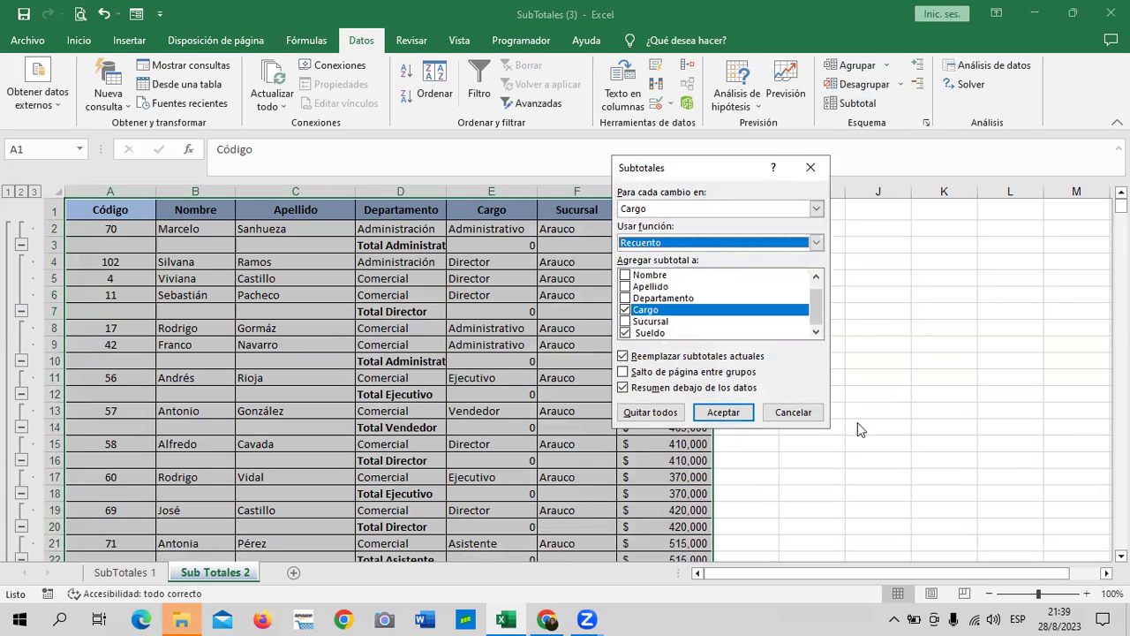
{"action": "left_click", "coordinate": [730, 414]}
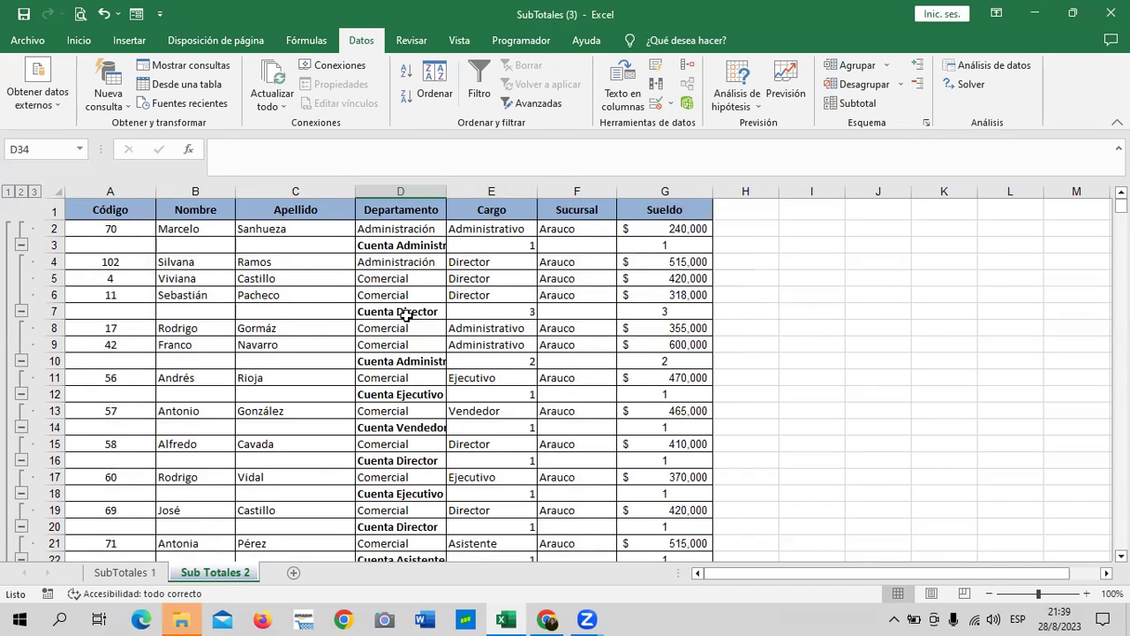
{"action": "scroll", "coordinate": [405, 315], "scroll_direction": "down", "scroll_amount": 1}
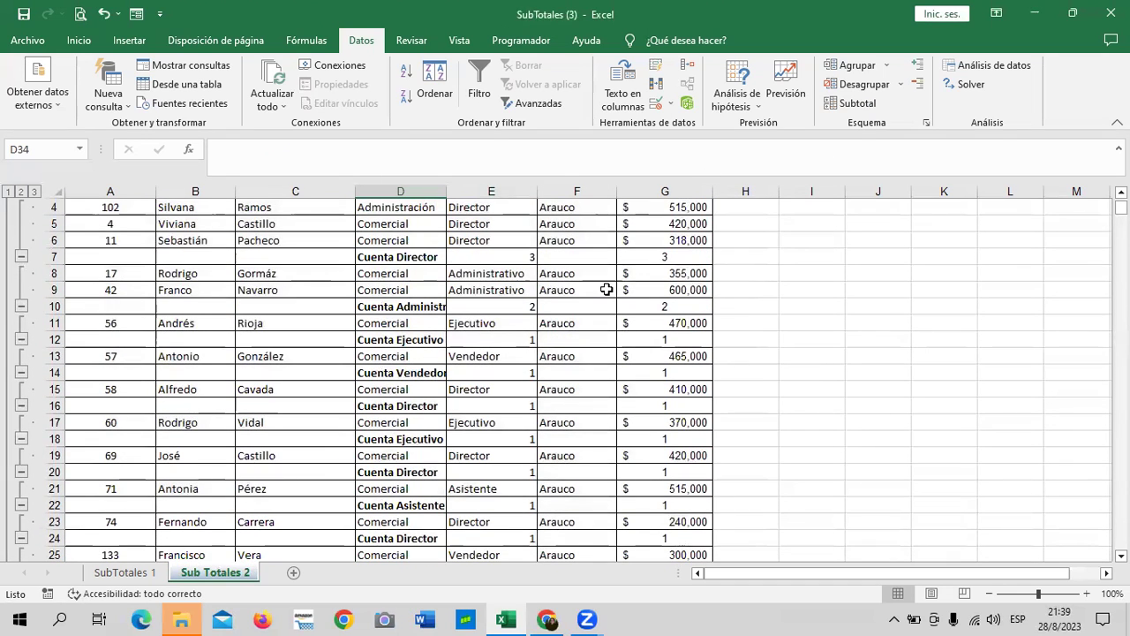
{"action": "scroll", "coordinate": [527, 326], "scroll_direction": "down", "scroll_amount": 2}
{"action": "scroll", "coordinate": [487, 334], "scroll_direction": "down", "scroll_amount": 4}
{"action": "scroll", "coordinate": [486, 334], "scroll_direction": "down", "scroll_amount": 4}
{"action": "scroll", "coordinate": [486, 334], "scroll_direction": "down", "scroll_amount": 9}
{"action": "scroll", "coordinate": [487, 336], "scroll_direction": "down", "scroll_amount": 5}
{"action": "scroll", "coordinate": [487, 336], "scroll_direction": "down", "scroll_amount": 7}
{"action": "scroll", "coordinate": [495, 335], "scroll_direction": "down", "scroll_amount": 4}
{"action": "scroll", "coordinate": [499, 336], "scroll_direction": "down", "scroll_amount": 1}
{"action": "scroll", "coordinate": [508, 337], "scroll_direction": "down", "scroll_amount": 3}
{"action": "scroll", "coordinate": [434, 388], "scroll_direction": "down", "scroll_amount": 4}
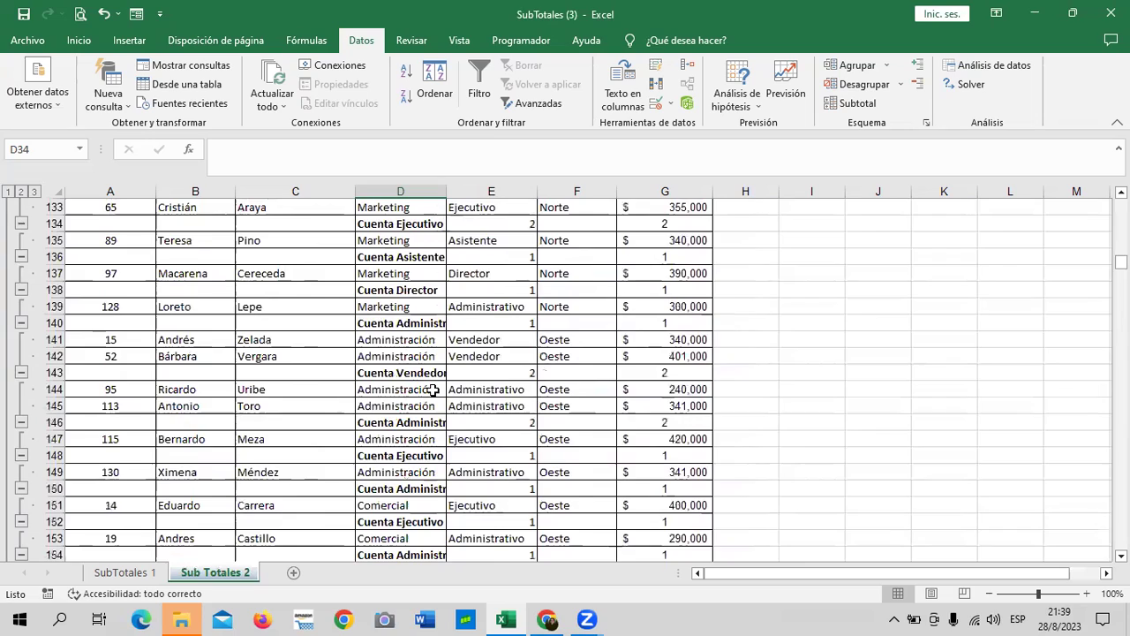
{"action": "scroll", "coordinate": [433, 388], "scroll_direction": "down", "scroll_amount": 4}
{"action": "scroll", "coordinate": [434, 387], "scroll_direction": "down", "scroll_amount": 4}
{"action": "scroll", "coordinate": [435, 387], "scroll_direction": "down", "scroll_amount": 3}
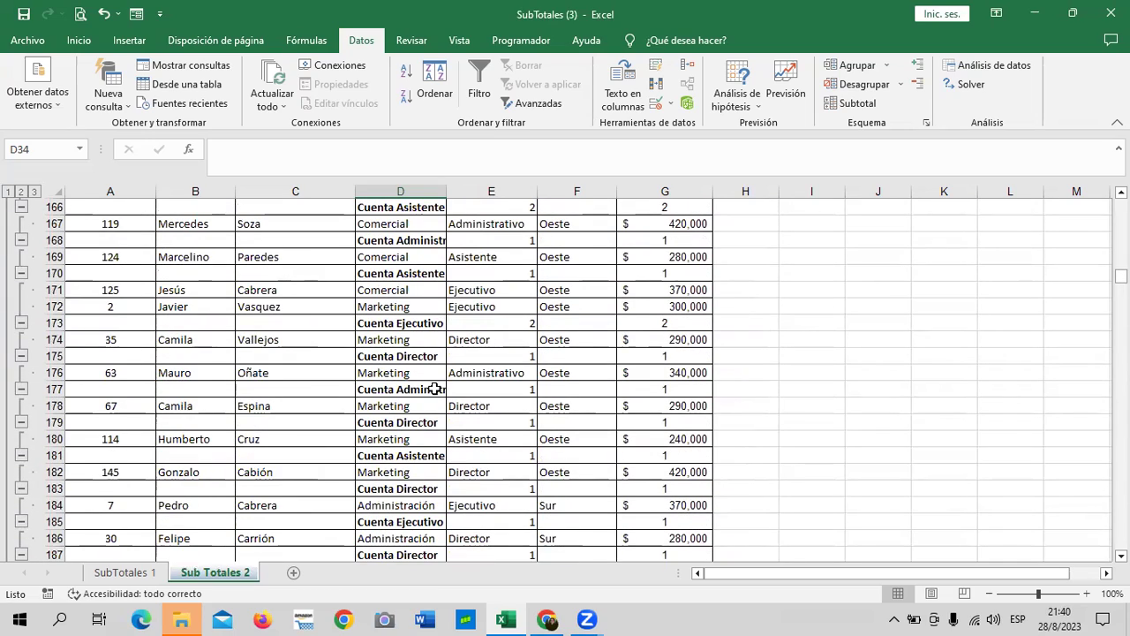
{"action": "scroll", "coordinate": [436, 389], "scroll_direction": "down", "scroll_amount": 2}
{"action": "scroll", "coordinate": [436, 388], "scroll_direction": "down", "scroll_amount": 1}
{"action": "scroll", "coordinate": [437, 388], "scroll_direction": "down", "scroll_amount": 2}
{"action": "scroll", "coordinate": [439, 388], "scroll_direction": "down", "scroll_amount": 2}
{"action": "scroll", "coordinate": [439, 388], "scroll_direction": "down", "scroll_amount": 2}
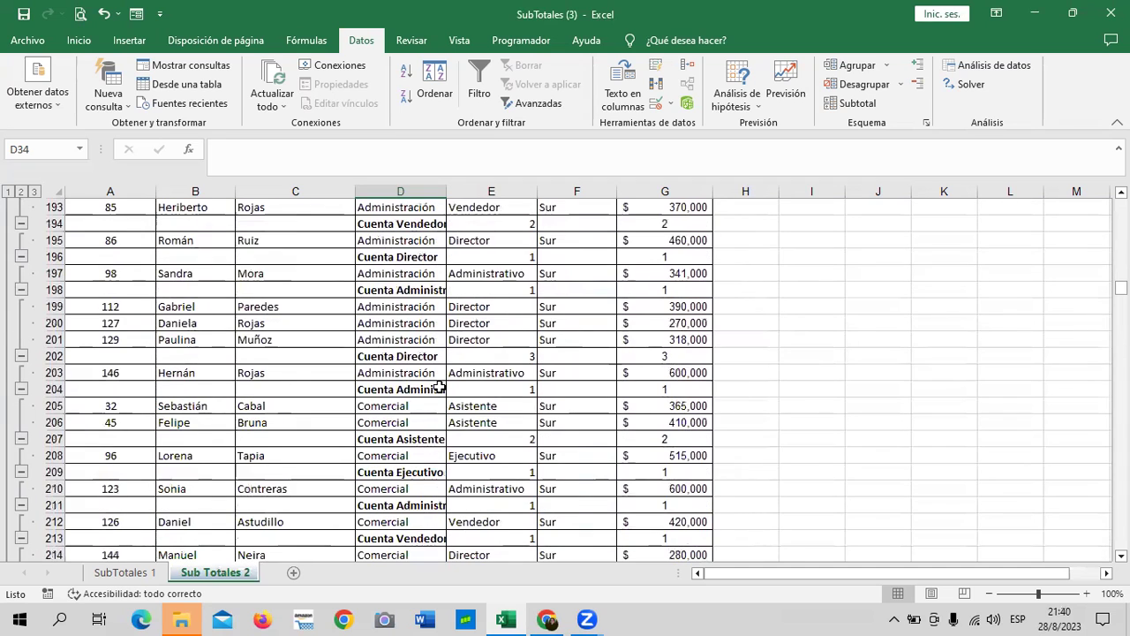
{"action": "scroll", "coordinate": [439, 388], "scroll_direction": "down", "scroll_amount": 1}
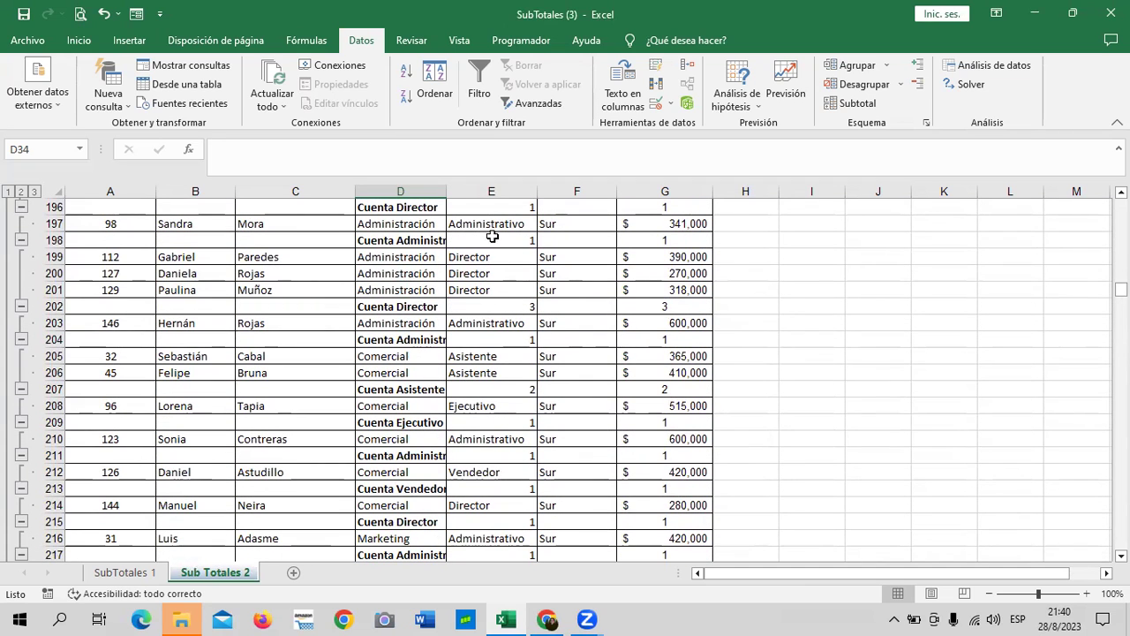
{"action": "scroll", "coordinate": [475, 374], "scroll_direction": "down", "scroll_amount": 1}
{"action": "scroll", "coordinate": [475, 374], "scroll_direction": "down", "scroll_amount": 2}
{"action": "scroll", "coordinate": [475, 373], "scroll_direction": "down", "scroll_amount": 3}
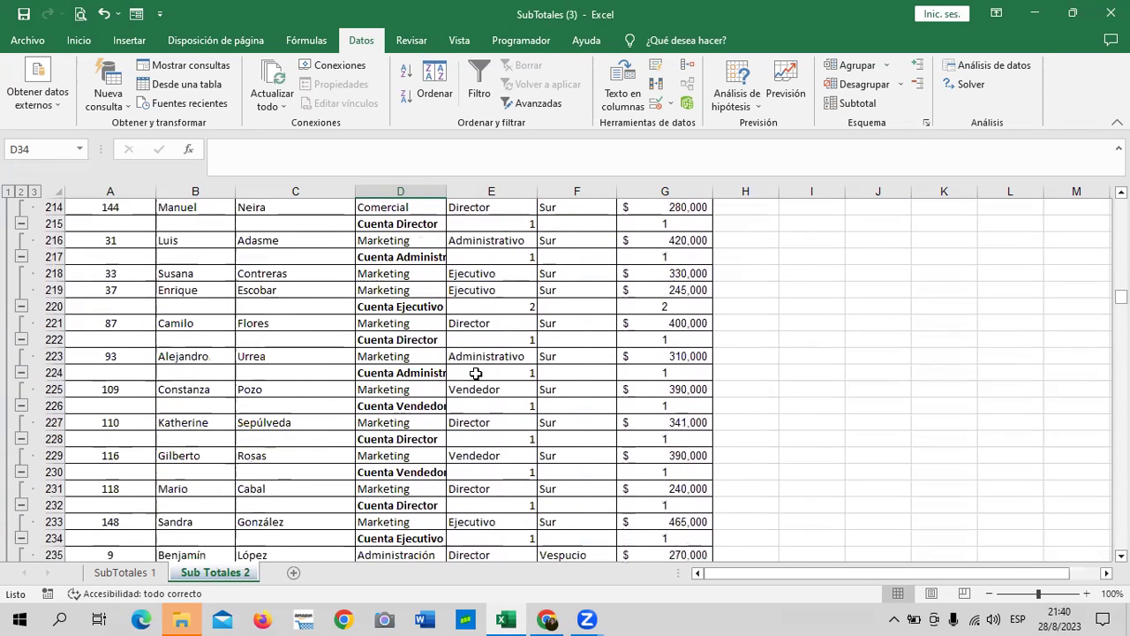
{"action": "left_click", "coordinate": [475, 325]}
{"action": "scroll", "coordinate": [438, 377], "scroll_direction": "down", "scroll_amount": 6}
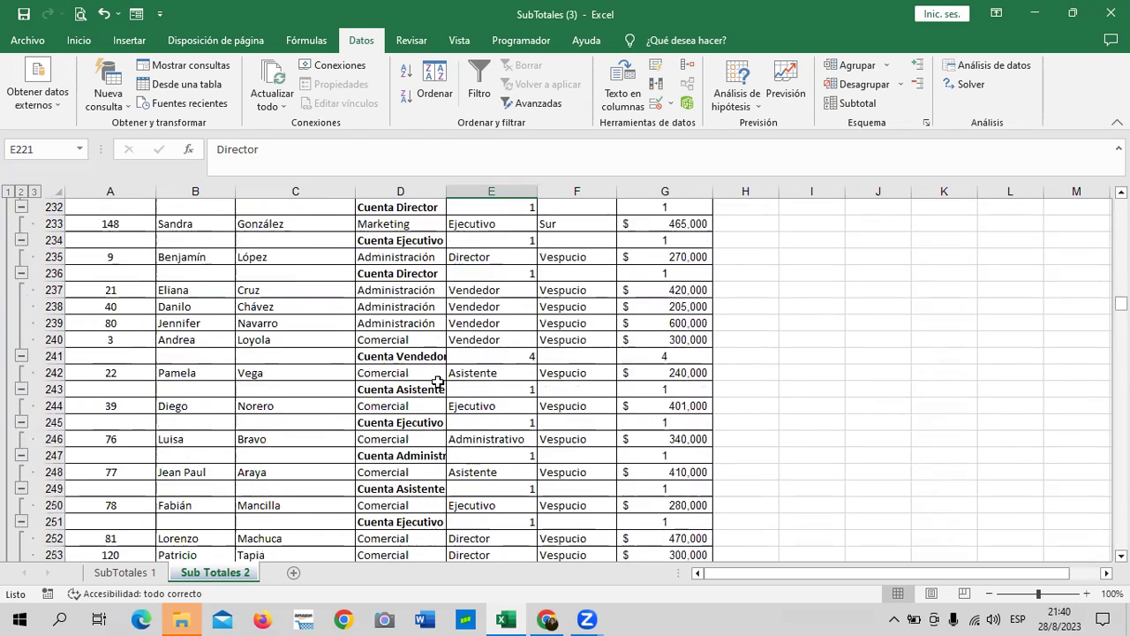
{"action": "scroll", "coordinate": [438, 377], "scroll_direction": "down", "scroll_amount": 5}
{"action": "scroll", "coordinate": [438, 377], "scroll_direction": "down", "scroll_amount": 2}
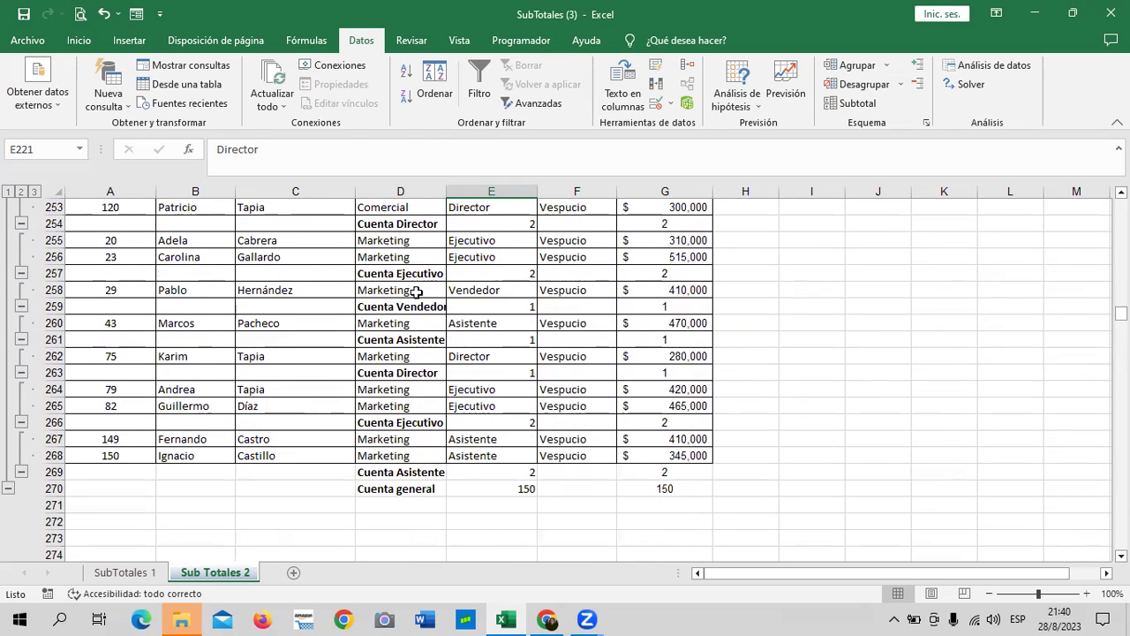
Collapse to outline level 2 to show only Cuenta rows like Cuenta Director 3, then reopen Subtotal.
{"action": "left_click", "coordinate": [21, 191]}
{"action": "scroll", "coordinate": [198, 277], "scroll_direction": "up", "scroll_amount": 2}
{"action": "scroll", "coordinate": [198, 278], "scroll_direction": "up", "scroll_amount": 4}
{"action": "scroll", "coordinate": [198, 277], "scroll_direction": "up", "scroll_amount": 3}
{"action": "scroll", "coordinate": [198, 277], "scroll_direction": "up", "scroll_amount": 2}
{"action": "scroll", "coordinate": [185, 274], "scroll_direction": "up", "scroll_amount": 4}
{"action": "scroll", "coordinate": [179, 272], "scroll_direction": "up", "scroll_amount": 3}
{"action": "scroll", "coordinate": [179, 273], "scroll_direction": "up", "scroll_amount": 3}
{"action": "scroll", "coordinate": [179, 273], "scroll_direction": "up", "scroll_amount": 3}
{"action": "scroll", "coordinate": [178, 272], "scroll_direction": "up", "scroll_amount": 2}
{"action": "scroll", "coordinate": [178, 271], "scroll_direction": "up", "scroll_amount": 2}
{"action": "scroll", "coordinate": [178, 271], "scroll_direction": "up", "scroll_amount": 3}
{"action": "scroll", "coordinate": [178, 270], "scroll_direction": "up", "scroll_amount": 5}
{"action": "scroll", "coordinate": [178, 270], "scroll_direction": "up", "scroll_amount": 2}
{"action": "scroll", "coordinate": [178, 269], "scroll_direction": "up", "scroll_amount": 2}
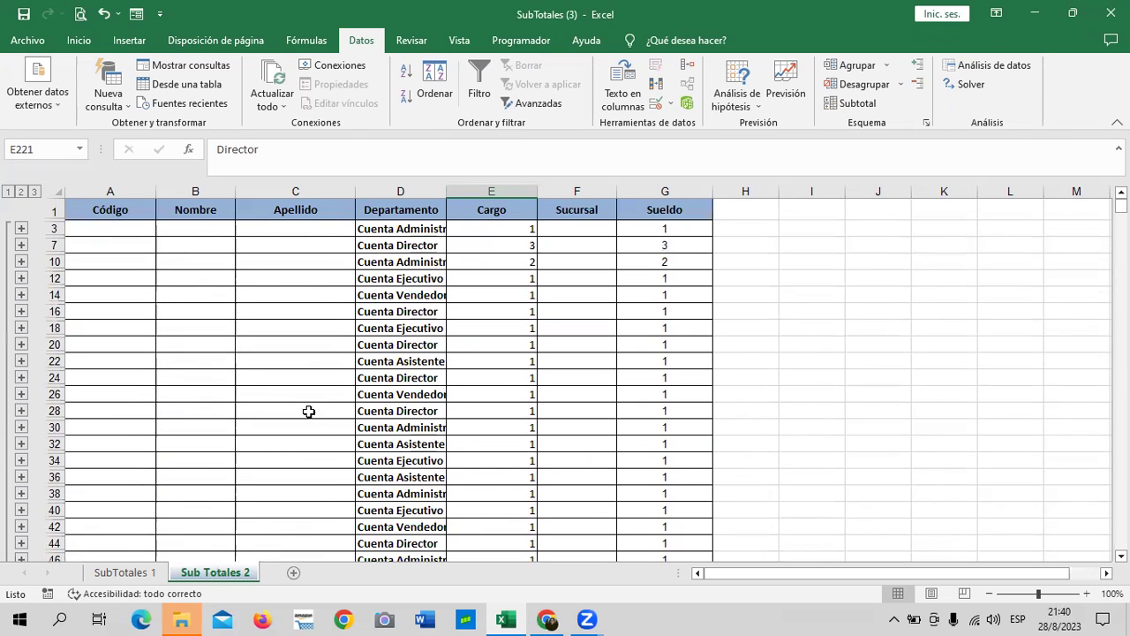
{"action": "scroll", "coordinate": [349, 394], "scroll_direction": "down", "scroll_amount": 1}
{"action": "left_click", "coordinate": [412, 305]}
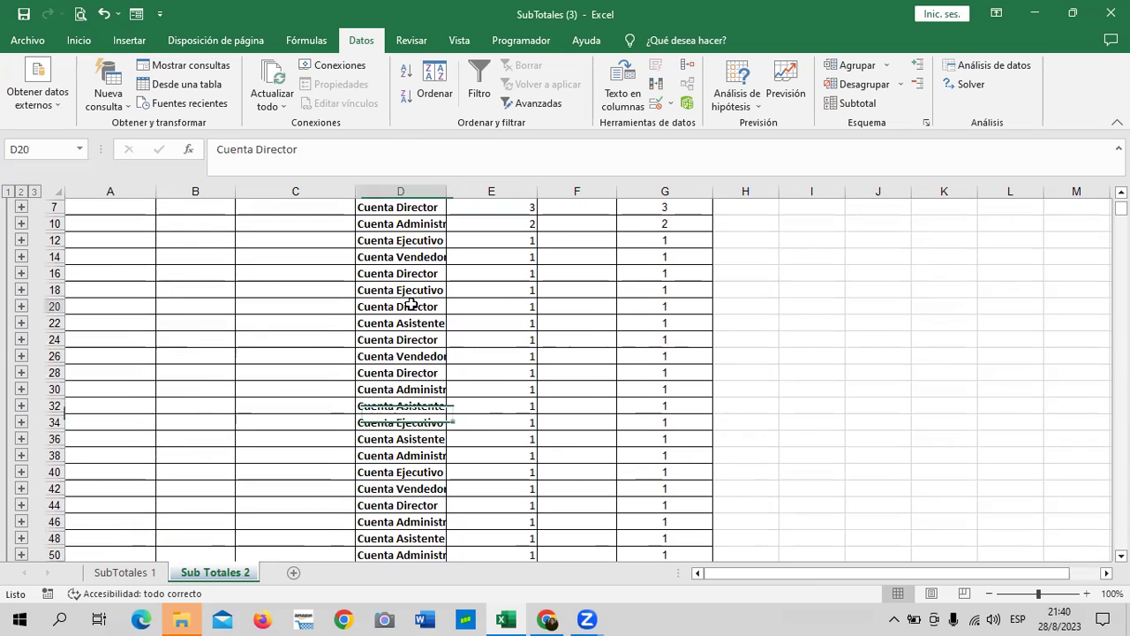
{"action": "left_click", "coordinate": [389, 372]}
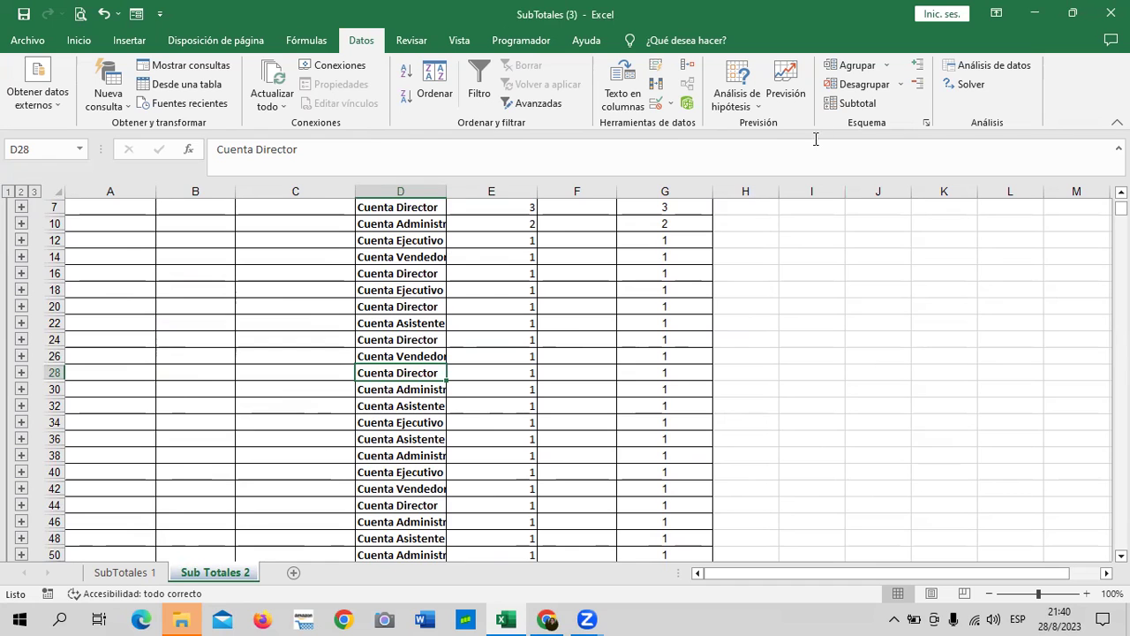
{"action": "left_click", "coordinate": [850, 102]}
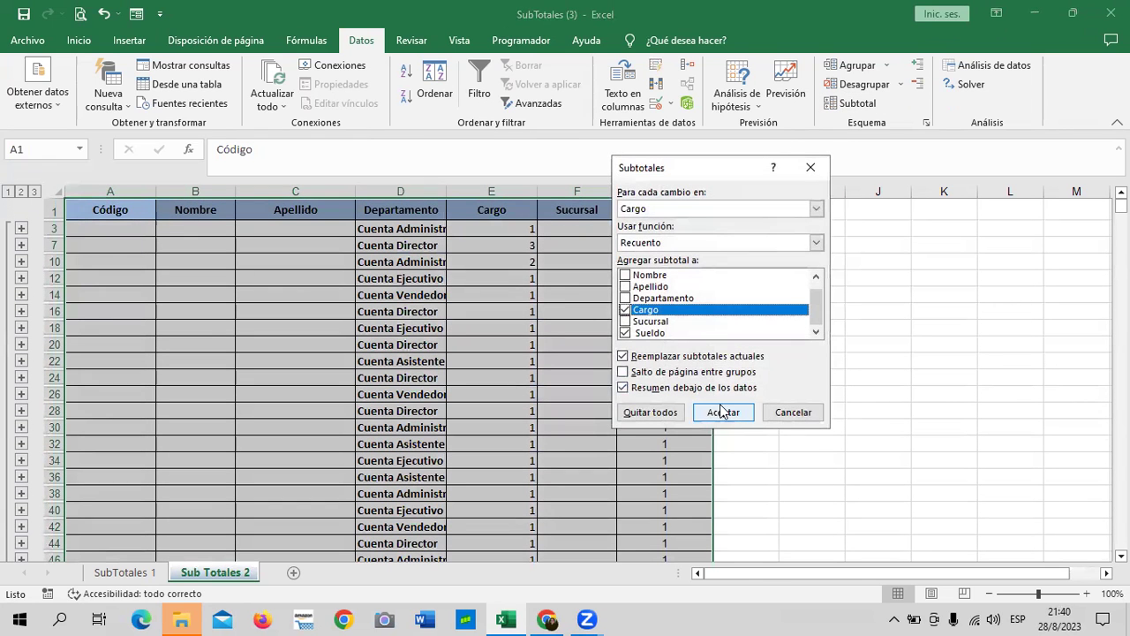
Remove all Cargo count subtotals, select cell C9 in the data, and show the Insertar commands.
{"action": "left_click", "coordinate": [664, 411]}
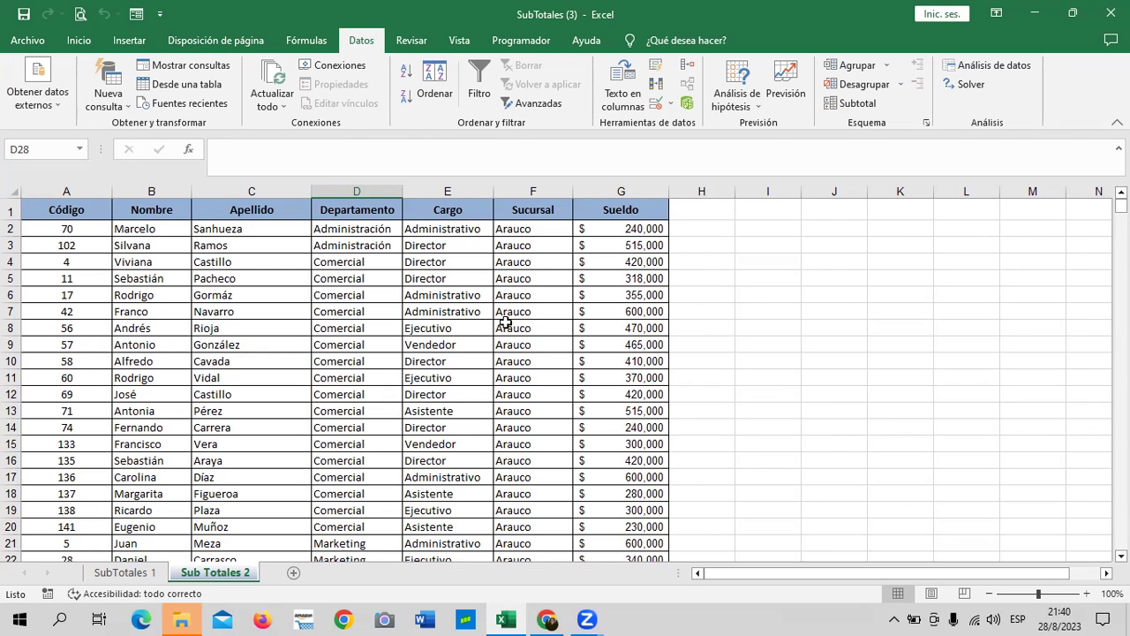
{"action": "left_click", "coordinate": [415, 362]}
{"action": "scroll", "coordinate": [433, 351], "scroll_direction": "down", "scroll_amount": 5}
{"action": "scroll", "coordinate": [419, 353], "scroll_direction": "up", "scroll_amount": 5}
{"action": "left_click", "coordinate": [244, 350]}
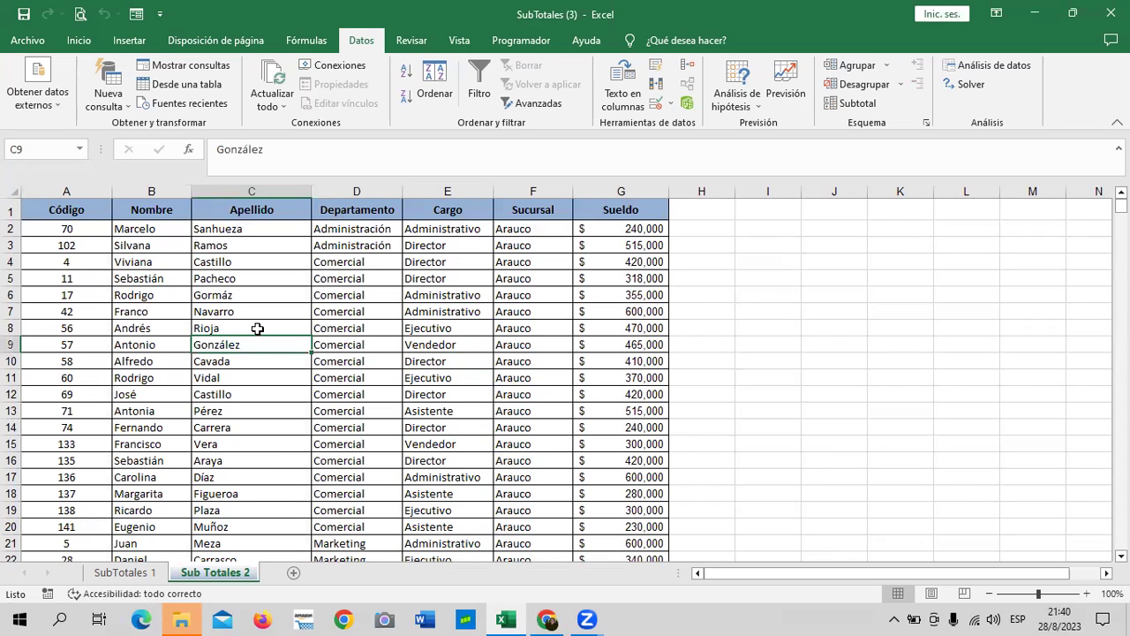
{"action": "left_click", "coordinate": [128, 41]}
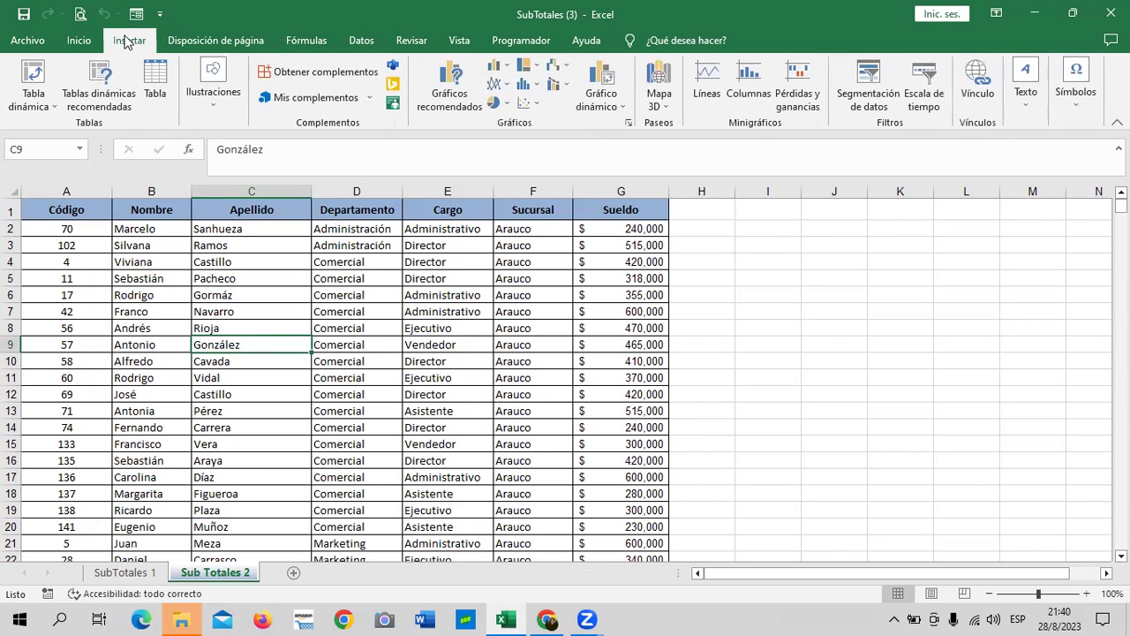
Convert A1:G151 into a table with headers and turn on its total row.
{"action": "left_click", "coordinate": [168, 75]}
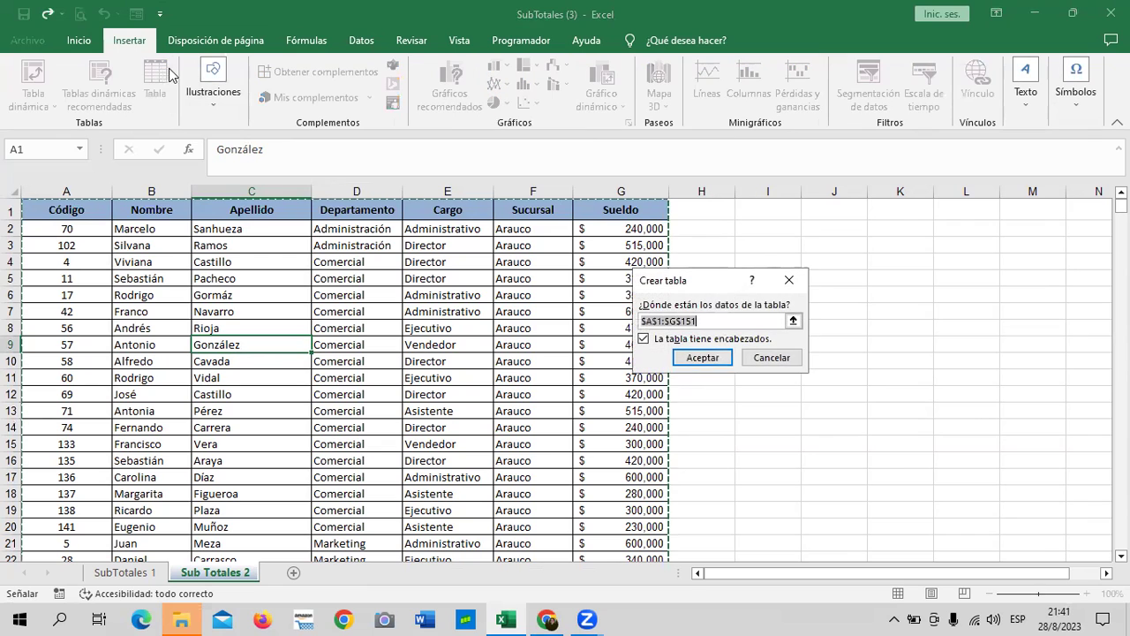
{"action": "left_click", "coordinate": [701, 358]}
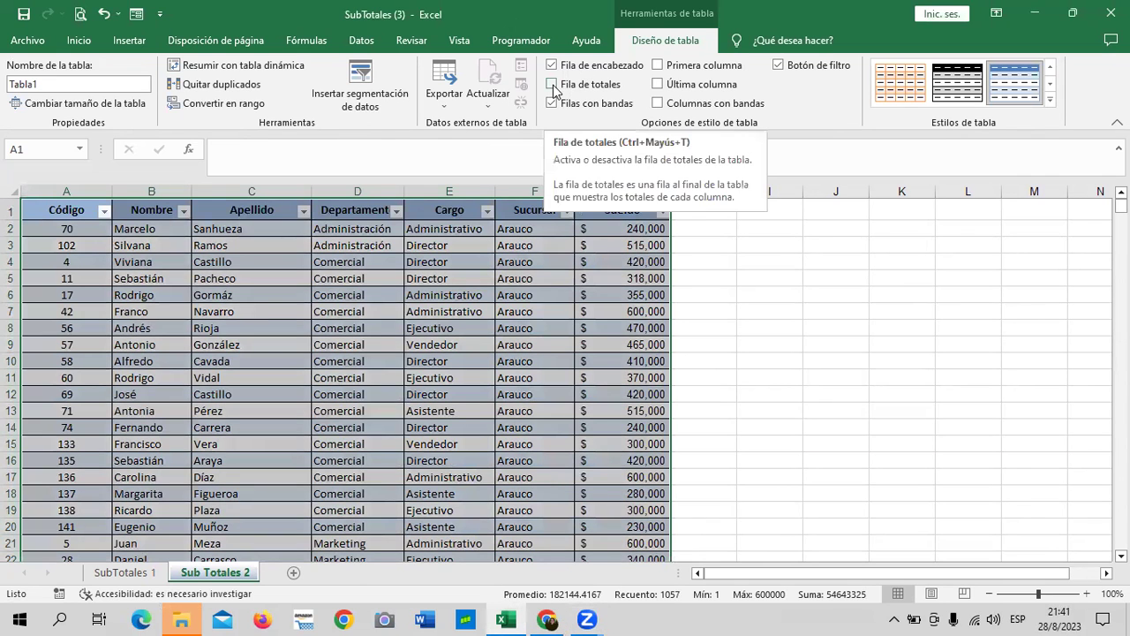
{"action": "left_click", "coordinate": [552, 85]}
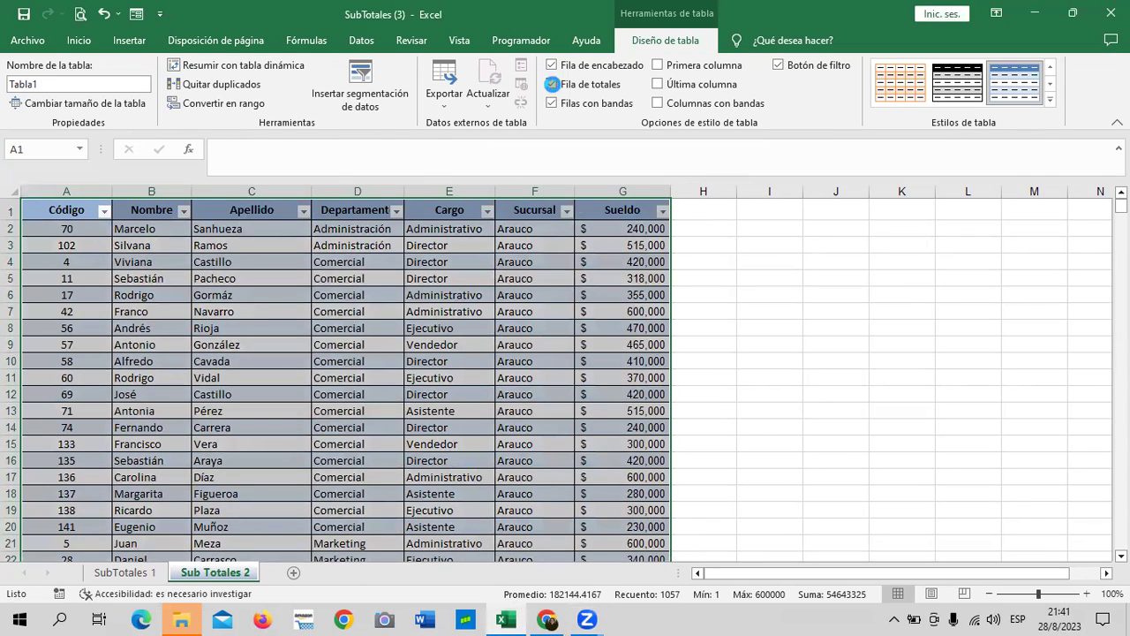
{"action": "scroll", "coordinate": [665, 382], "scroll_direction": "up", "scroll_amount": 3}
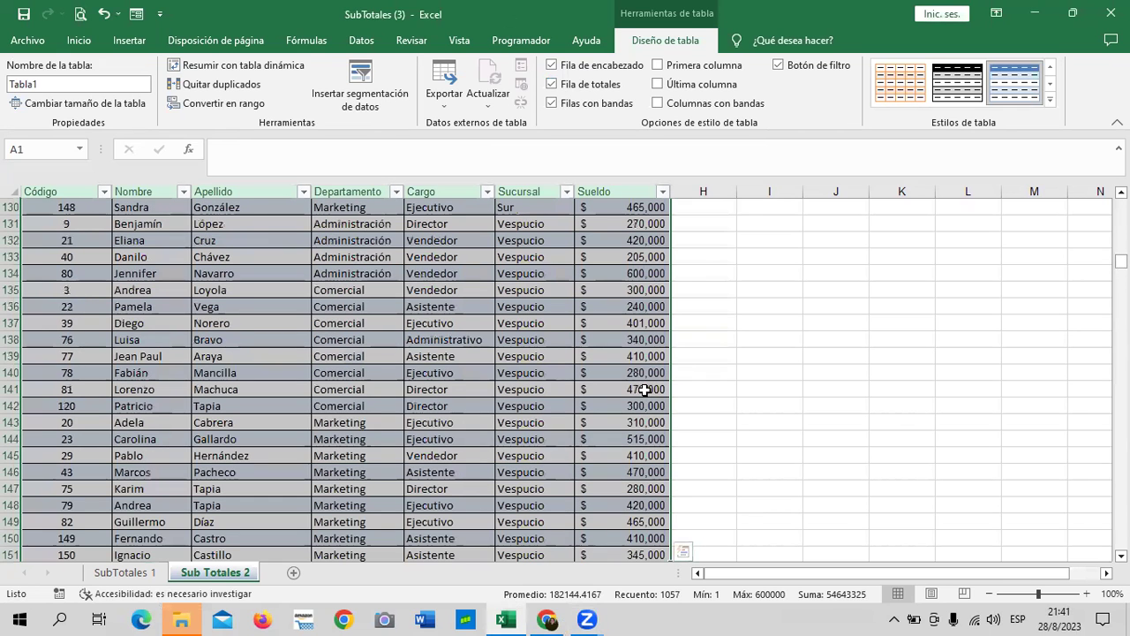
{"action": "scroll", "coordinate": [618, 383], "scroll_direction": "up", "scroll_amount": 7}
{"action": "scroll", "coordinate": [618, 383], "scroll_direction": "up", "scroll_amount": 4}
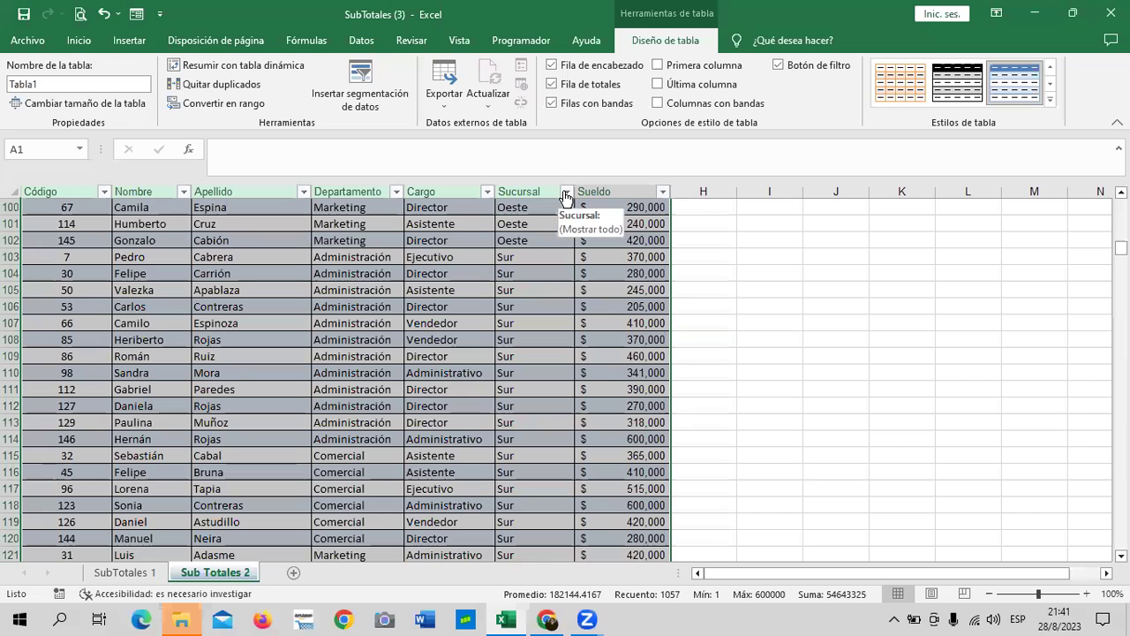
{"action": "scroll", "coordinate": [504, 327], "scroll_direction": "down", "scroll_amount": 6}
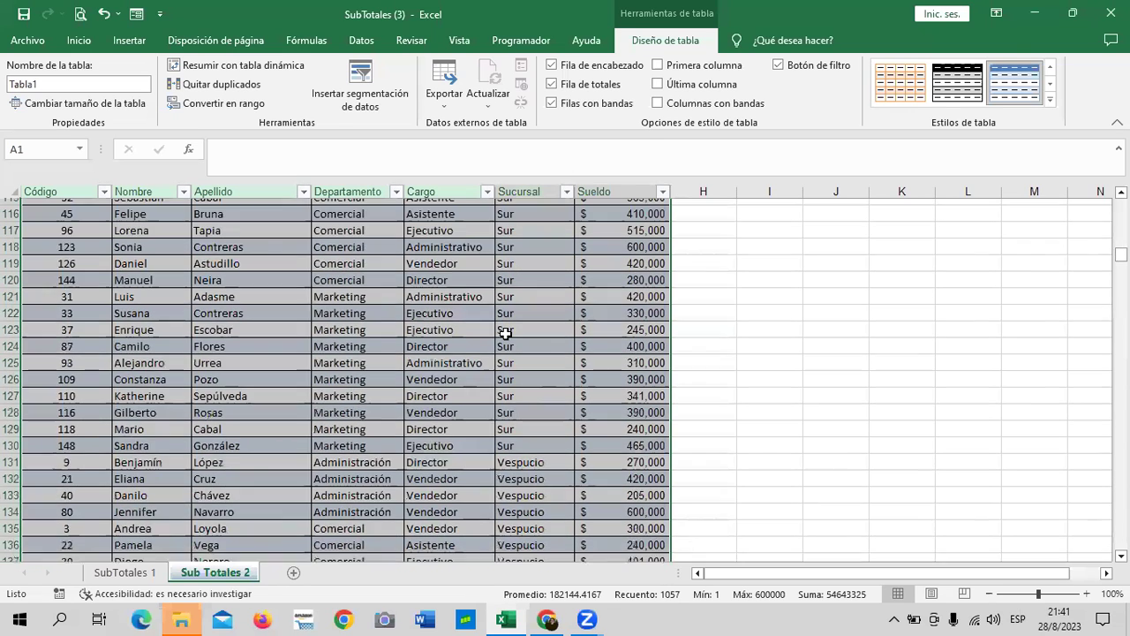
{"action": "scroll", "coordinate": [505, 328], "scroll_direction": "down", "scroll_amount": 7}
{"action": "scroll", "coordinate": [507, 329], "scroll_direction": "down", "scroll_amount": 1}
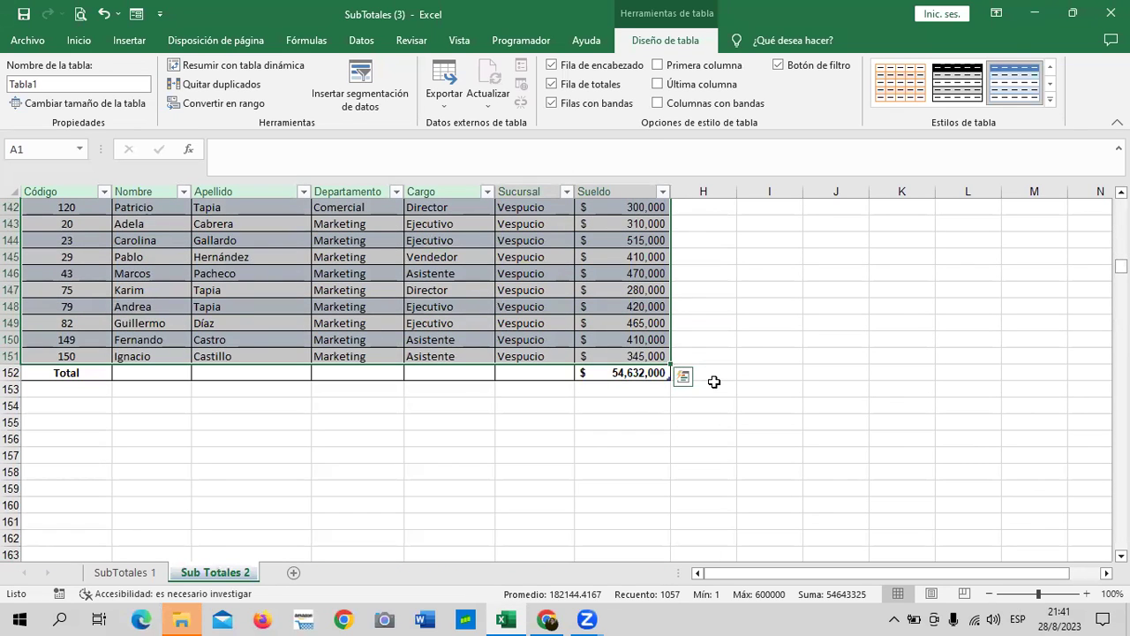
Keep Suma for the Sueldo total ($54,632,000) and set the Sucursal total to Recuento (150).
{"action": "left_click", "coordinate": [633, 374]}
{"action": "left_click", "coordinate": [678, 374]}
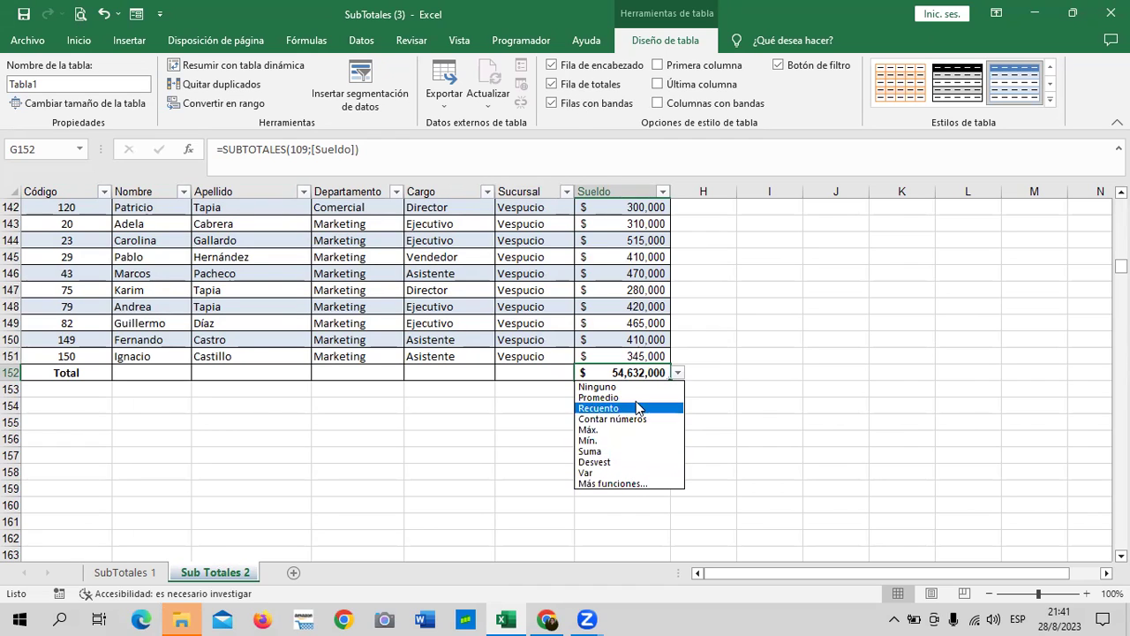
{"action": "left_click", "coordinate": [620, 451]}
{"action": "left_click", "coordinate": [530, 367]}
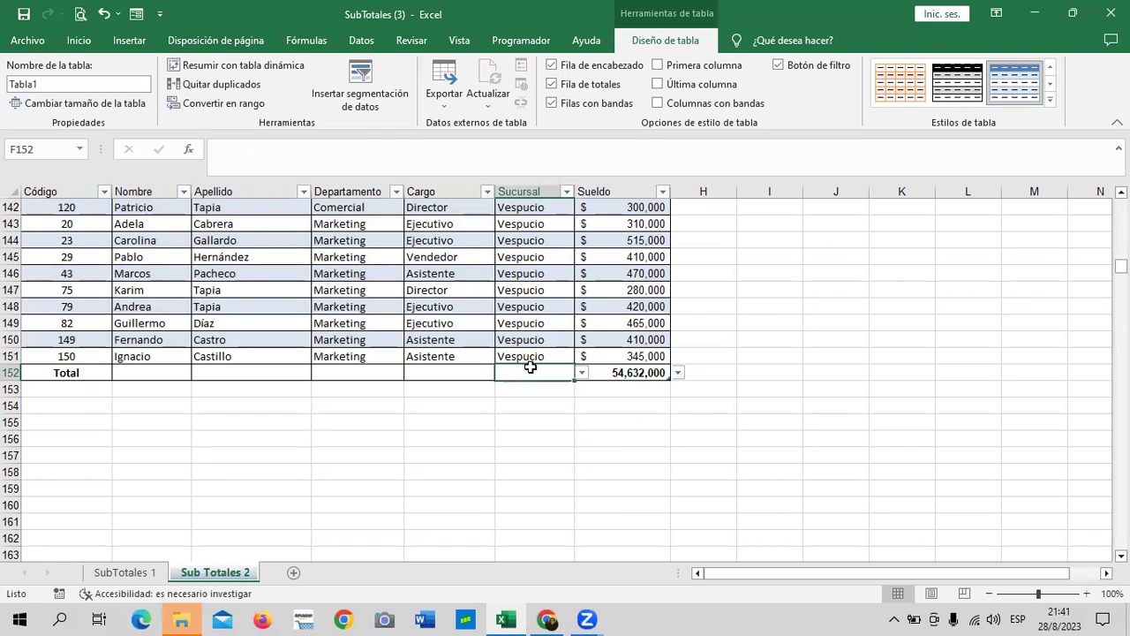
{"action": "left_click", "coordinate": [583, 374]}
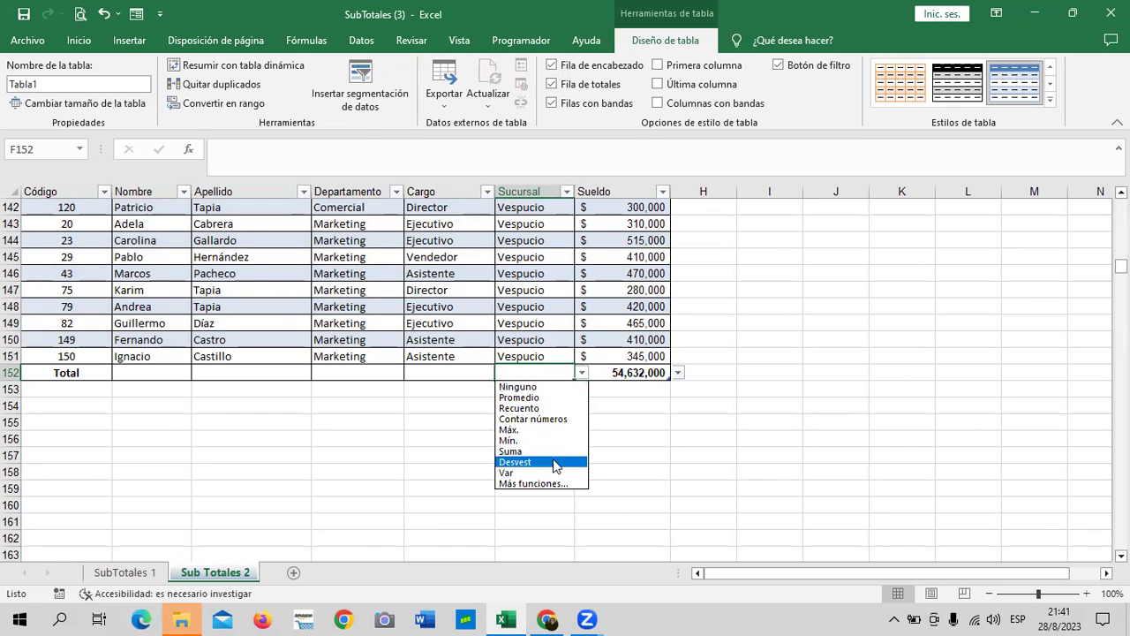
{"action": "left_click", "coordinate": [552, 408]}
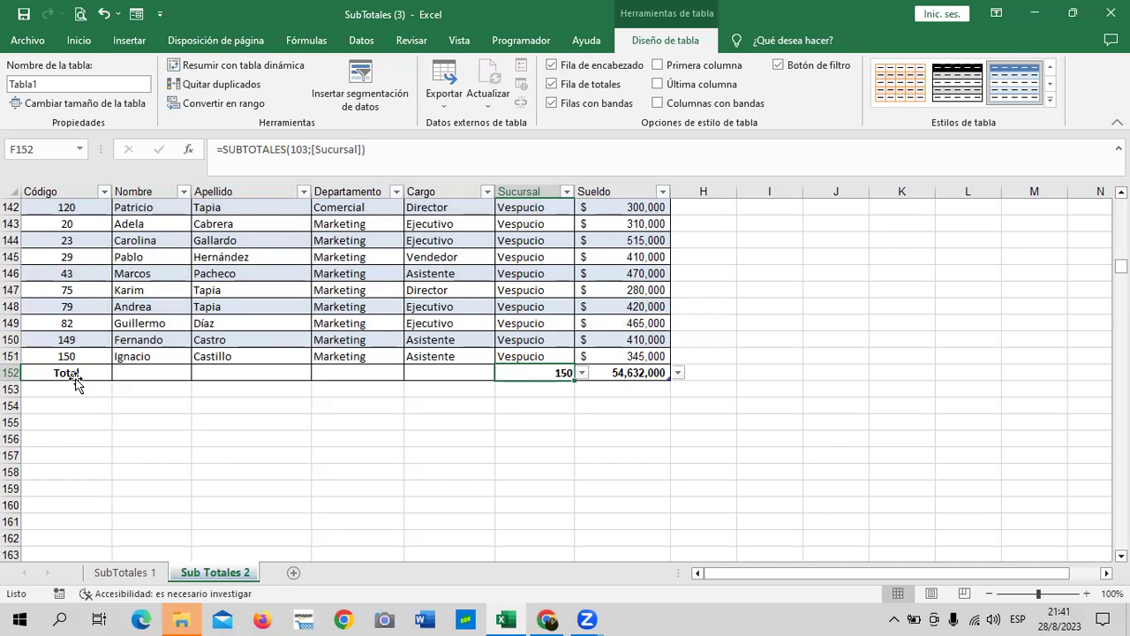
Return to the top of the employee table and open the Cargo header's filter menu.
{"action": "scroll", "coordinate": [265, 372], "scroll_direction": "up", "scroll_amount": 4}
{"action": "scroll", "coordinate": [255, 374], "scroll_direction": "up", "scroll_amount": 4}
{"action": "scroll", "coordinate": [260, 389], "scroll_direction": "up", "scroll_amount": 4}
{"action": "scroll", "coordinate": [265, 393], "scroll_direction": "up", "scroll_amount": 5}
{"action": "scroll", "coordinate": [295, 398], "scroll_direction": "up", "scroll_amount": 5}
{"action": "scroll", "coordinate": [295, 397], "scroll_direction": "up", "scroll_amount": 5}
{"action": "scroll", "coordinate": [296, 397], "scroll_direction": "down", "scroll_amount": 6}
{"action": "scroll", "coordinate": [297, 397], "scroll_direction": "down", "scroll_amount": 5}
{"action": "scroll", "coordinate": [389, 419], "scroll_direction": "down", "scroll_amount": 5}
{"action": "scroll", "coordinate": [451, 429], "scroll_direction": "down", "scroll_amount": 5}
{"action": "scroll", "coordinate": [454, 433], "scroll_direction": "down", "scroll_amount": 5}
{"action": "scroll", "coordinate": [457, 436], "scroll_direction": "up", "scroll_amount": 13}
{"action": "scroll", "coordinate": [454, 421], "scroll_direction": "up", "scroll_amount": 6}
{"action": "scroll", "coordinate": [451, 405], "scroll_direction": "up", "scroll_amount": 6}
{"action": "scroll", "coordinate": [450, 401], "scroll_direction": "up", "scroll_amount": 2}
{"action": "scroll", "coordinate": [450, 399], "scroll_direction": "up", "scroll_amount": 12}
{"action": "scroll", "coordinate": [578, 258], "scroll_direction": "up", "scroll_amount": 3}
{"action": "left_click_drag", "start_coordinate": [1121, 212], "coordinate": [1121, 205]}
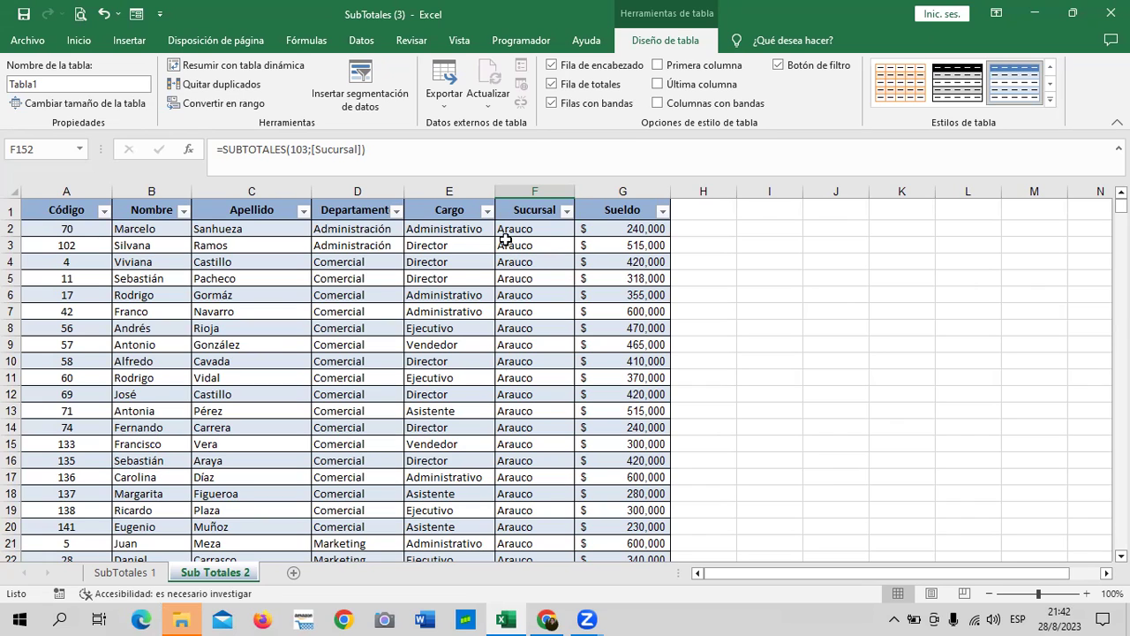
{"action": "left_click", "coordinate": [487, 210]}
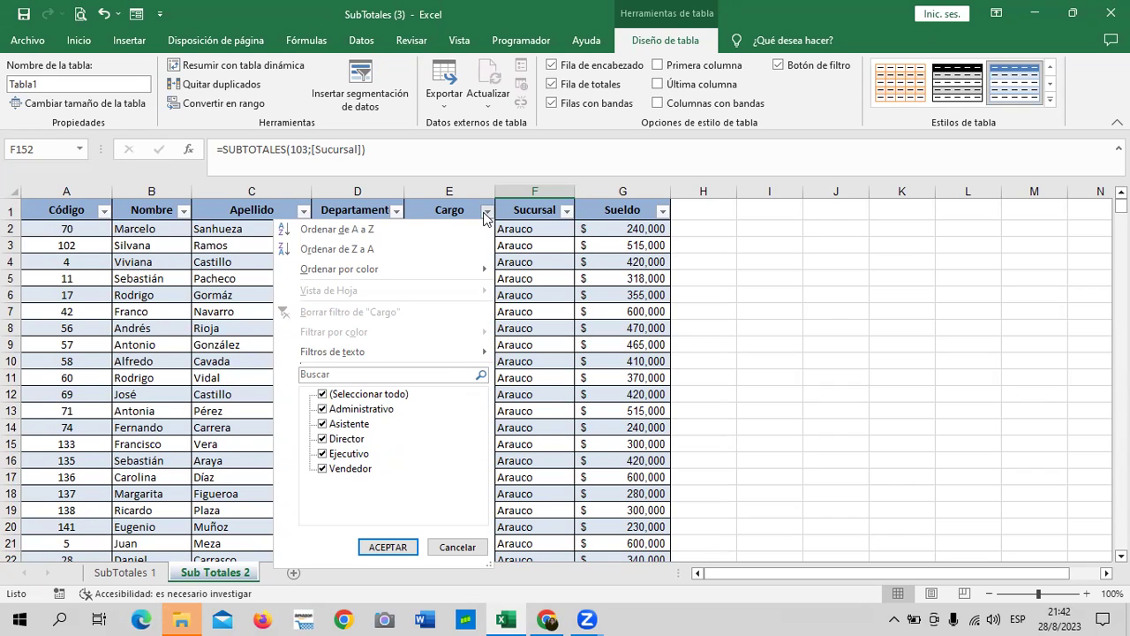
Filter the Cargo column to show only Director rows.
{"action": "left_click", "coordinate": [336, 396]}
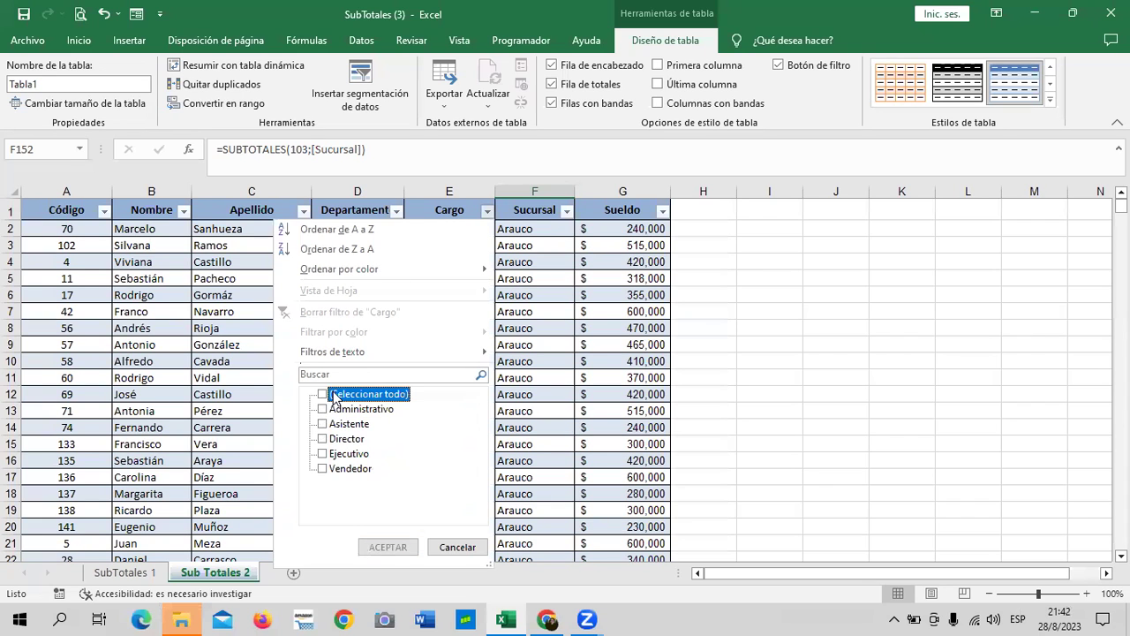
{"action": "left_click", "coordinate": [323, 439]}
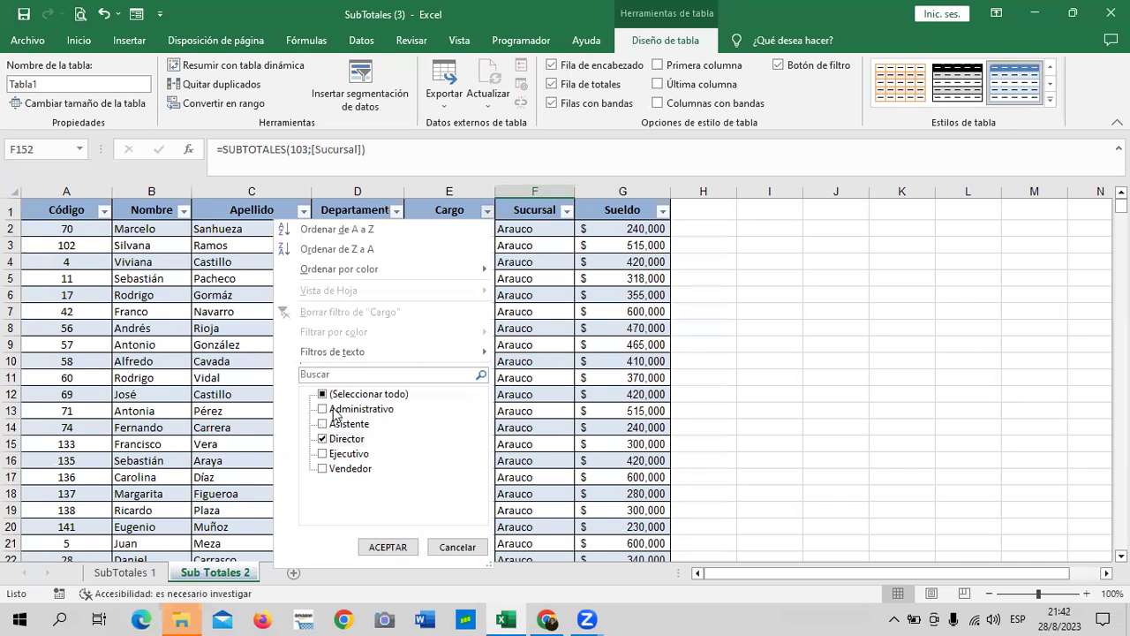
{"action": "left_click", "coordinate": [402, 545]}
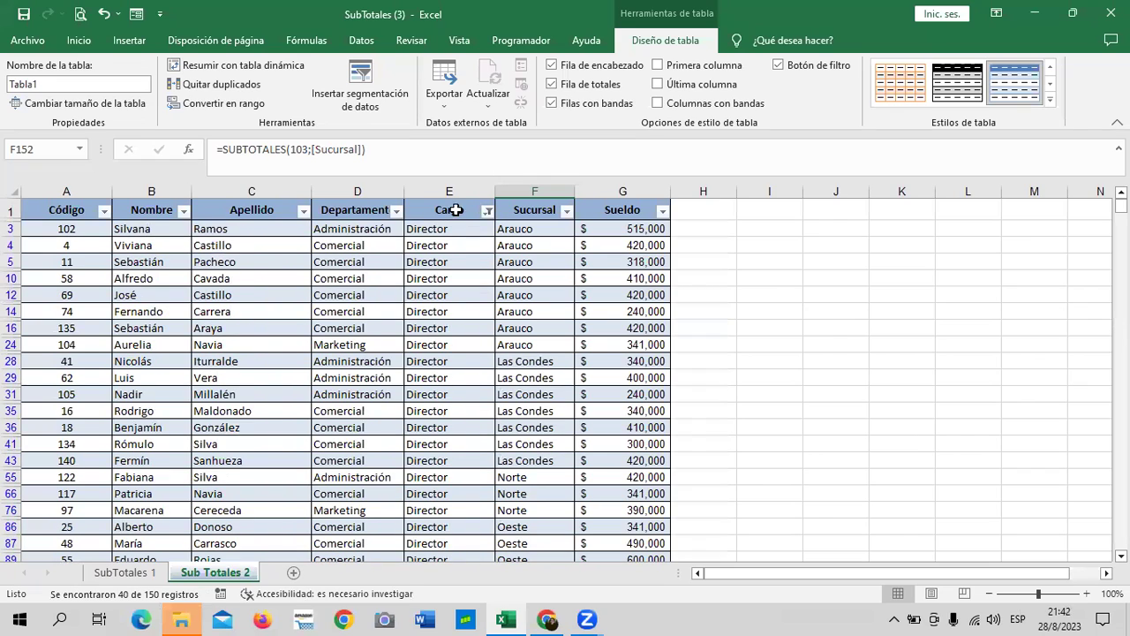
{"action": "scroll", "coordinate": [444, 245], "scroll_direction": "down", "scroll_amount": 1}
{"action": "scroll", "coordinate": [444, 245], "scroll_direction": "down", "scroll_amount": 3}
{"action": "scroll", "coordinate": [444, 245], "scroll_direction": "down", "scroll_amount": 2}
{"action": "scroll", "coordinate": [444, 245], "scroll_direction": "down", "scroll_amount": 2}
{"action": "scroll", "coordinate": [444, 245], "scroll_direction": "down", "scroll_amount": 2}
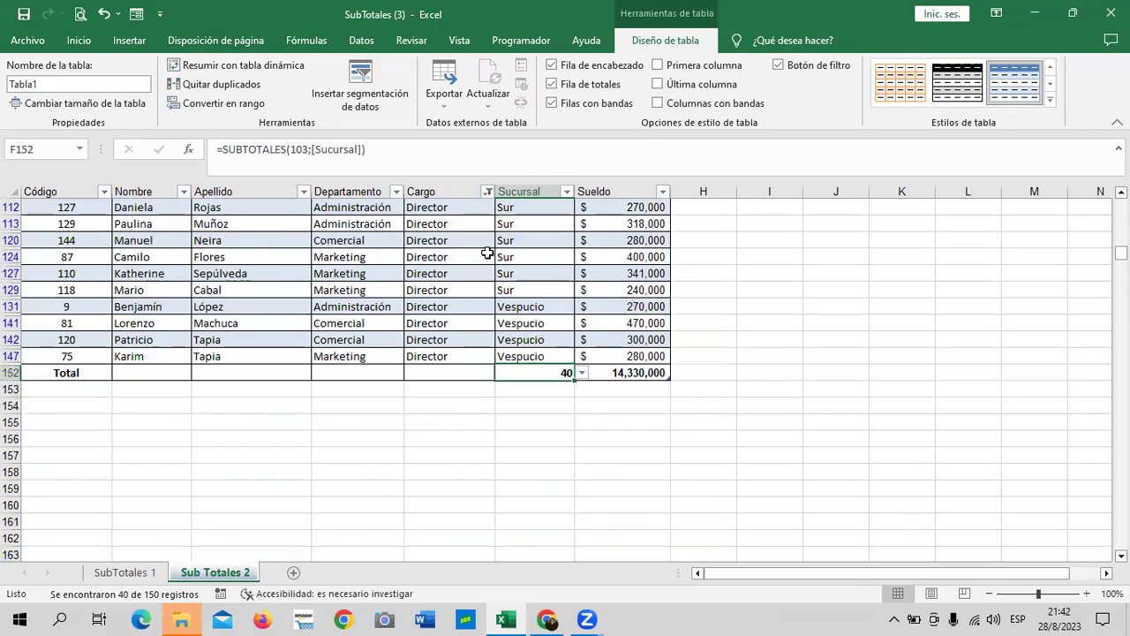
Set the Cargo total-row cell E152 to Recuento to count the directors.
{"action": "left_click", "coordinate": [464, 378]}
{"action": "left_click", "coordinate": [495, 374]}
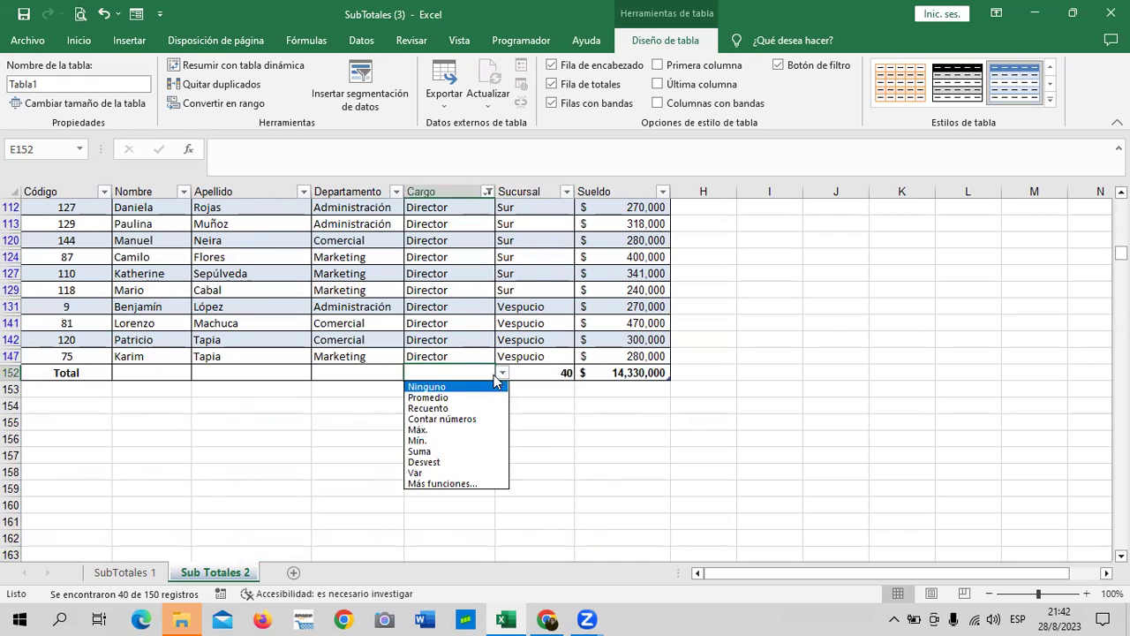
{"action": "left_click", "coordinate": [452, 405]}
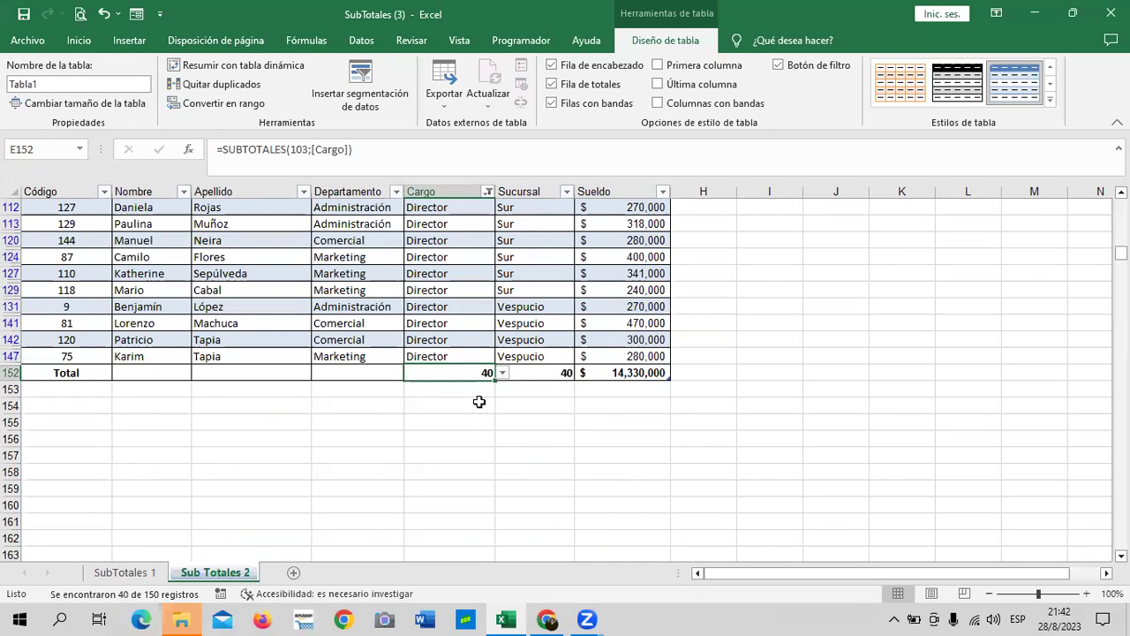
{"action": "scroll", "coordinate": [463, 406], "scroll_direction": "up", "scroll_amount": 2}
{"action": "scroll", "coordinate": [462, 405], "scroll_direction": "up", "scroll_amount": 2}
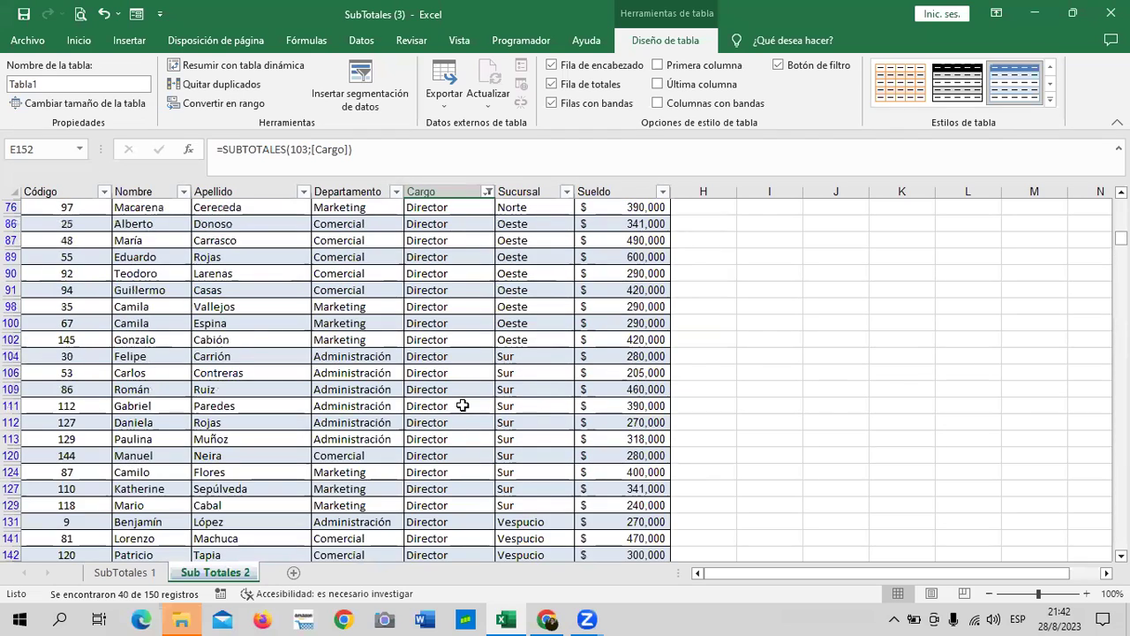
{"action": "scroll", "coordinate": [463, 406], "scroll_direction": "up", "scroll_amount": 2}
{"action": "scroll", "coordinate": [462, 406], "scroll_direction": "down", "scroll_amount": 3}
{"action": "scroll", "coordinate": [463, 405], "scroll_direction": "down", "scroll_amount": 2}
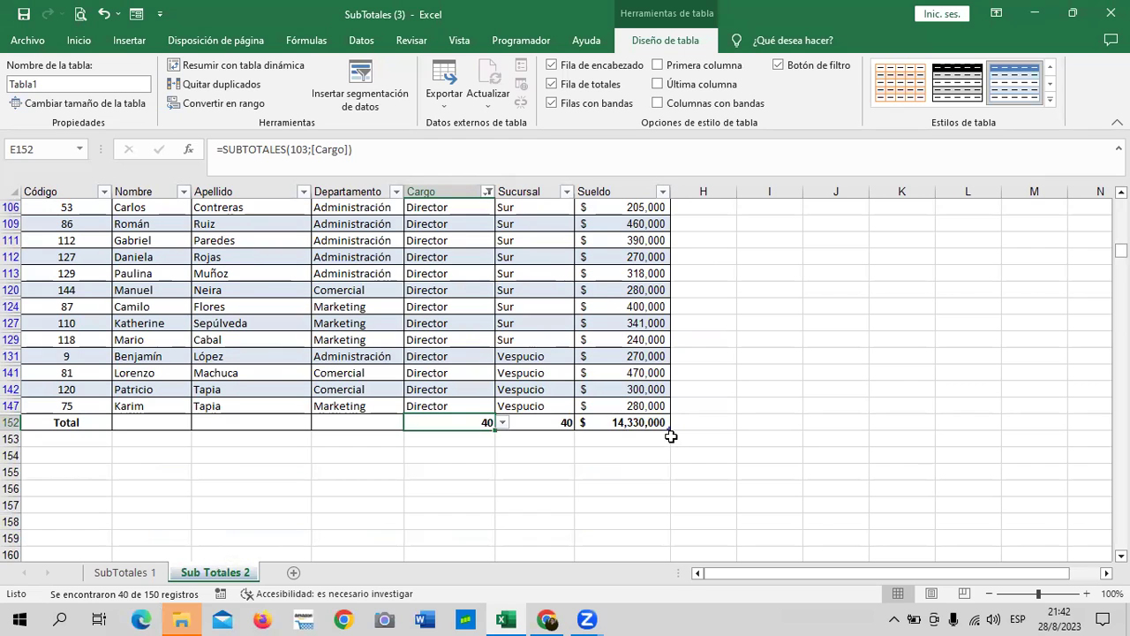
Check the Sueldo total in G152, now 14,330,000 for the 40 directors.
{"action": "left_click", "coordinate": [611, 418]}
{"action": "scroll", "coordinate": [612, 415], "scroll_direction": "up", "scroll_amount": 6}
{"action": "scroll", "coordinate": [615, 411], "scroll_direction": "up", "scroll_amount": 4}
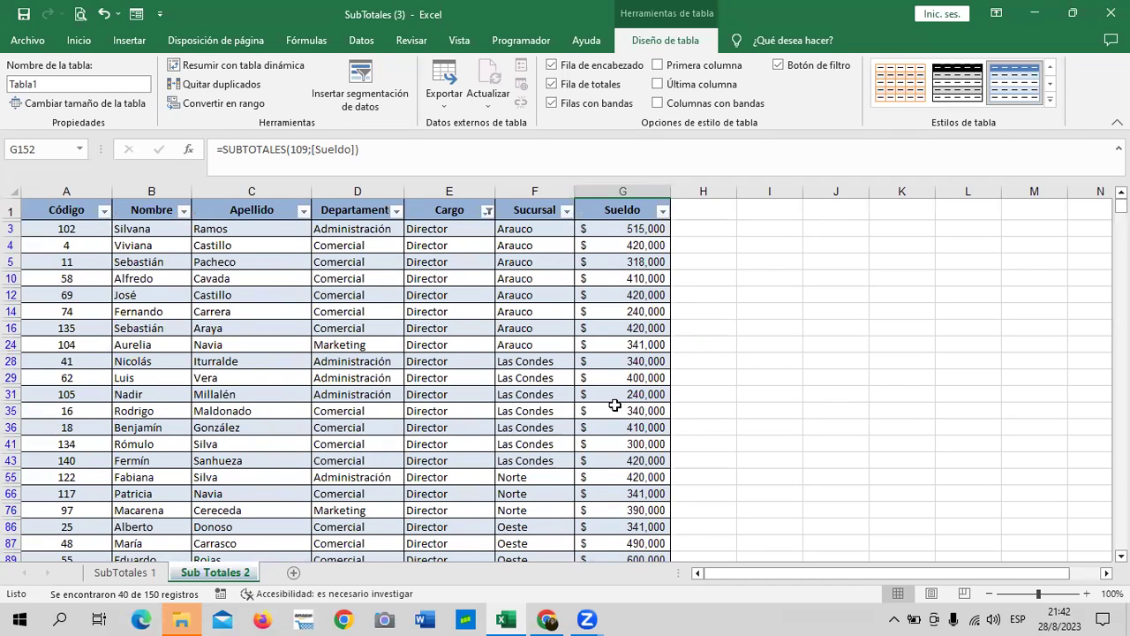
{"action": "scroll", "coordinate": [615, 405], "scroll_direction": "down", "scroll_amount": 2}
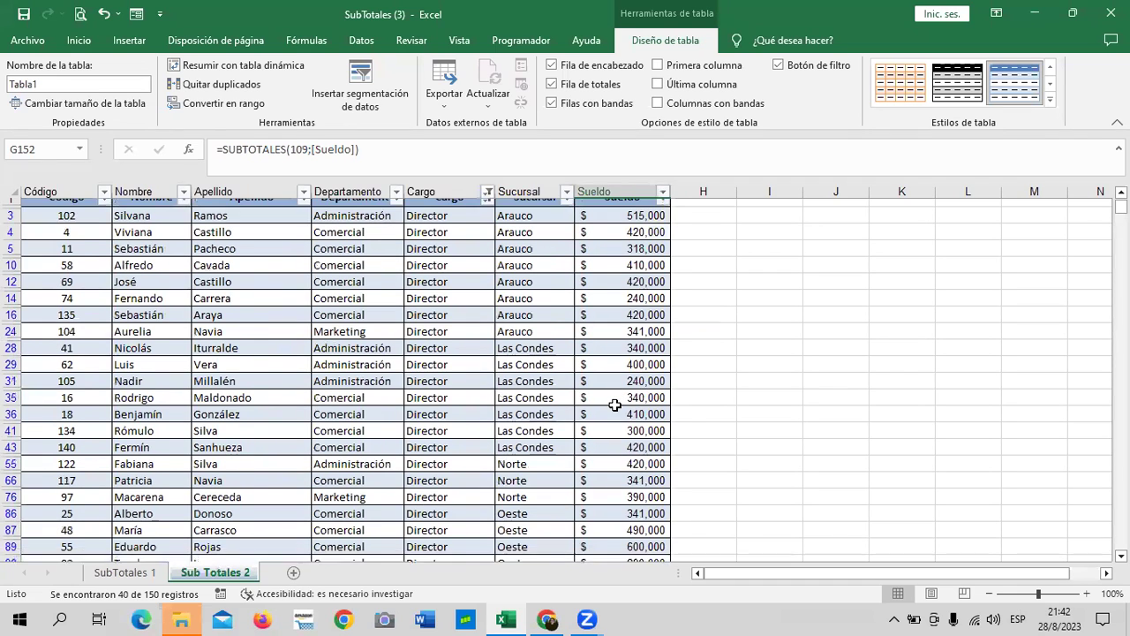
{"action": "scroll", "coordinate": [615, 405], "scroll_direction": "down", "scroll_amount": 2}
{"action": "scroll", "coordinate": [615, 406], "scroll_direction": "down", "scroll_amount": 2}
{"action": "scroll", "coordinate": [615, 405], "scroll_direction": "down", "scroll_amount": 1}
{"action": "scroll", "coordinate": [614, 405], "scroll_direction": "down", "scroll_amount": 2}
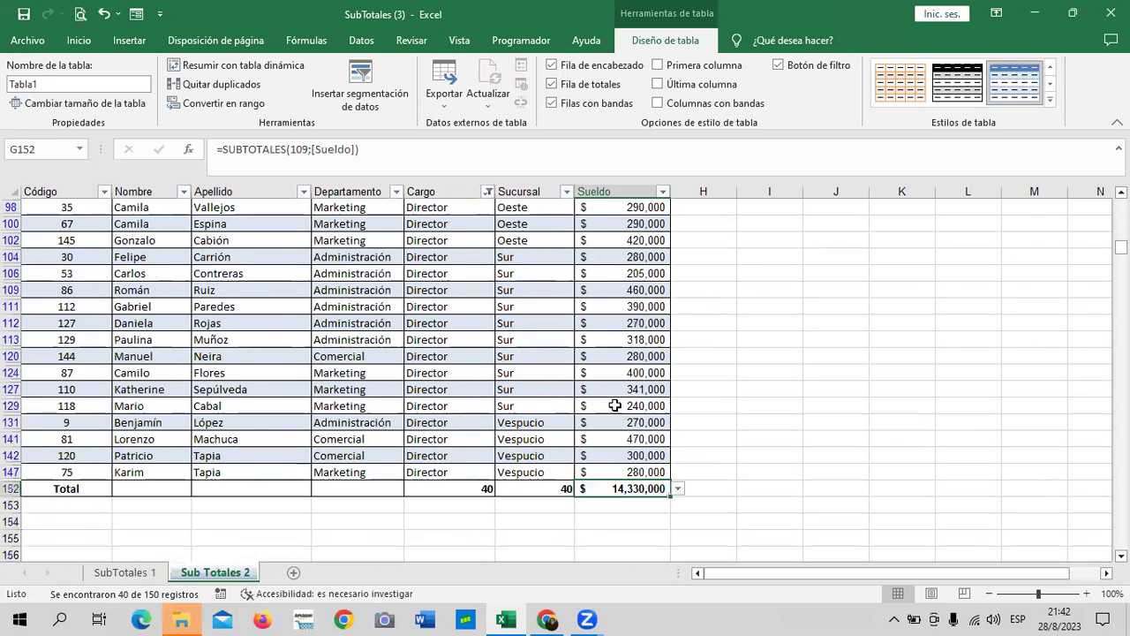
{"action": "scroll", "coordinate": [614, 405], "scroll_direction": "down", "scroll_amount": 2}
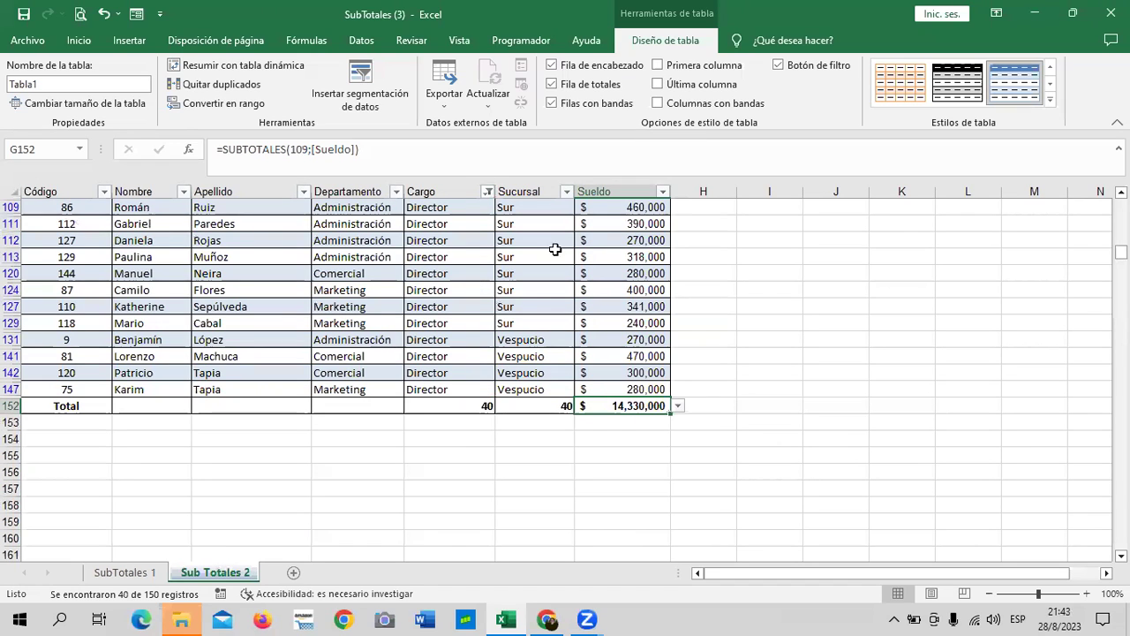
Replace the Director filter with a Cargo filter showing only Vendedor.
{"action": "left_click", "coordinate": [487, 191]}
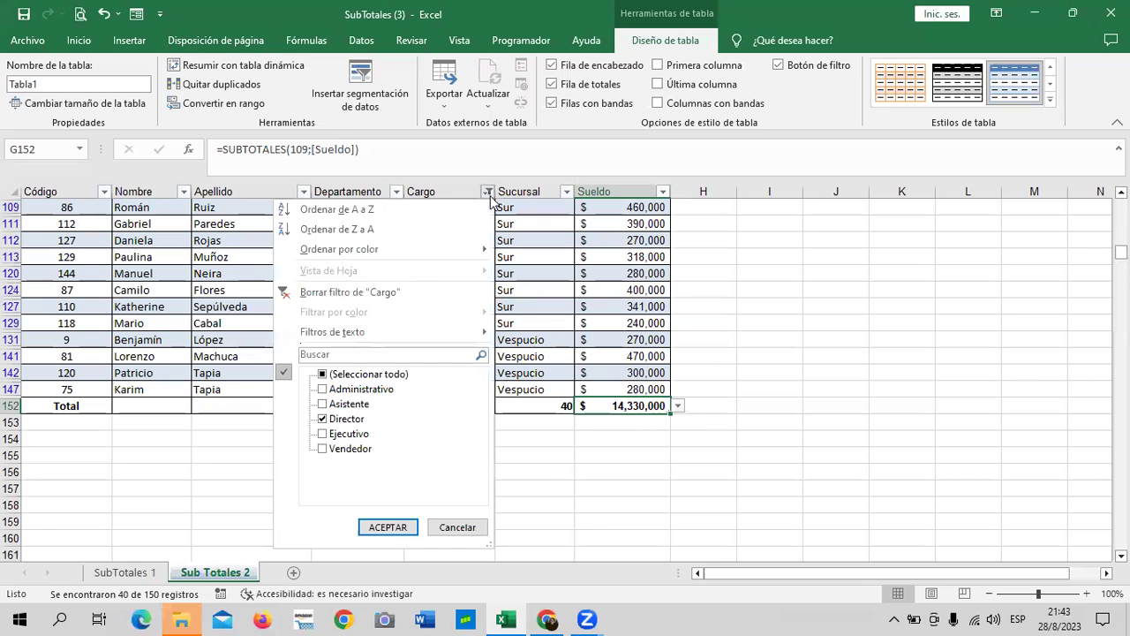
{"action": "left_click", "coordinate": [327, 296]}
{"action": "scroll", "coordinate": [391, 325], "scroll_direction": "up", "scroll_amount": 4}
{"action": "scroll", "coordinate": [495, 262], "scroll_direction": "up", "scroll_amount": 1}
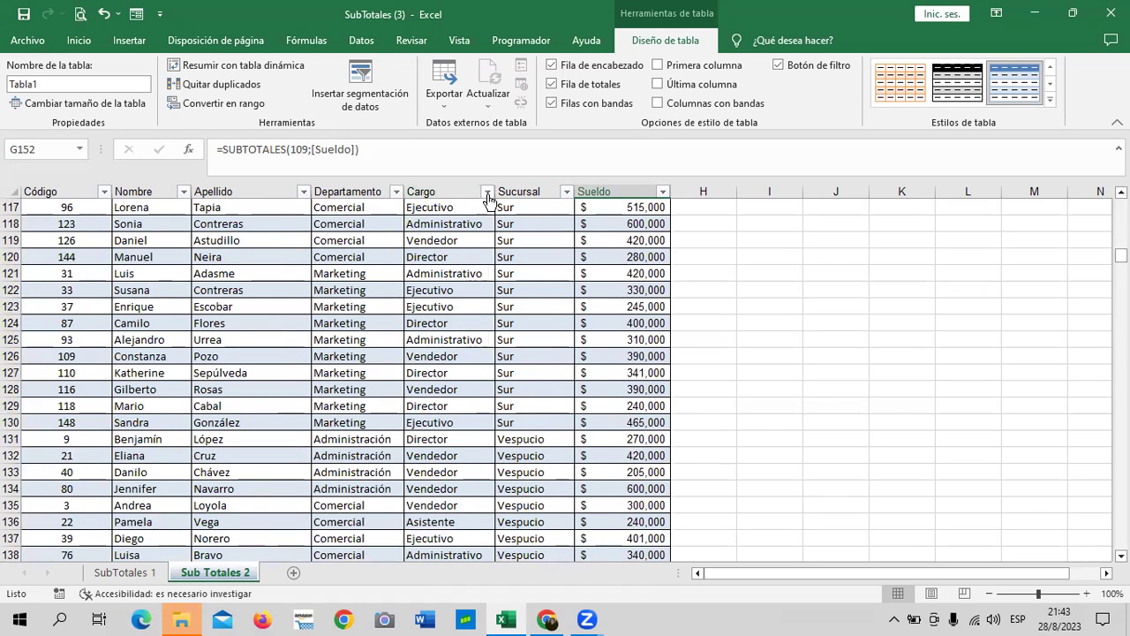
{"action": "left_click", "coordinate": [488, 191]}
{"action": "left_click", "coordinate": [396, 376]}
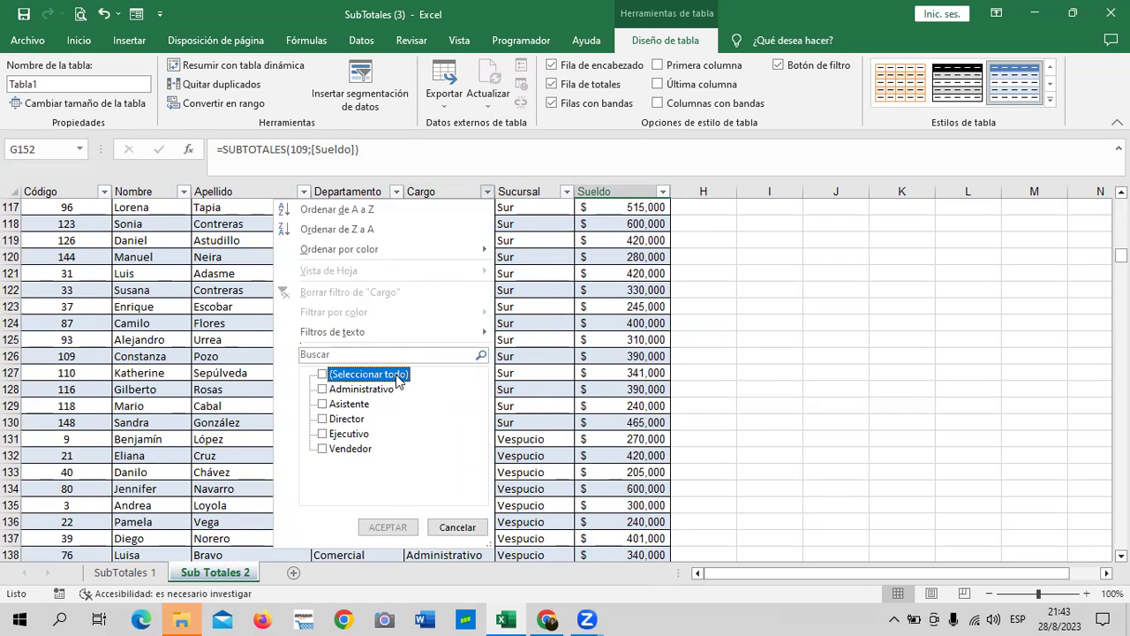
{"action": "left_click", "coordinate": [350, 449]}
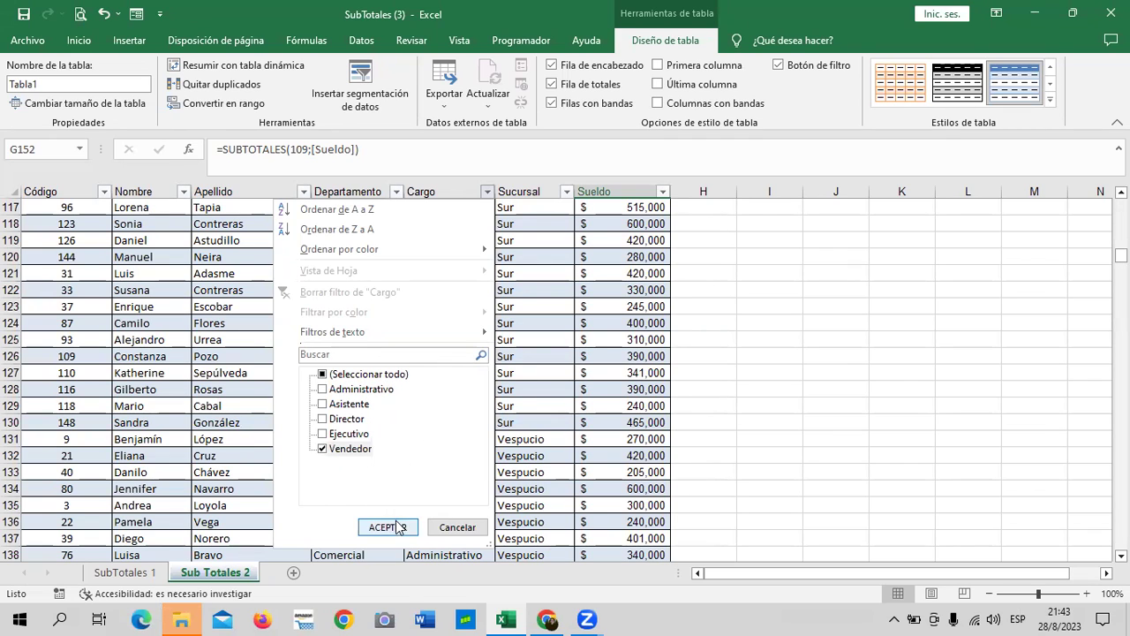
{"action": "left_click", "coordinate": [397, 528]}
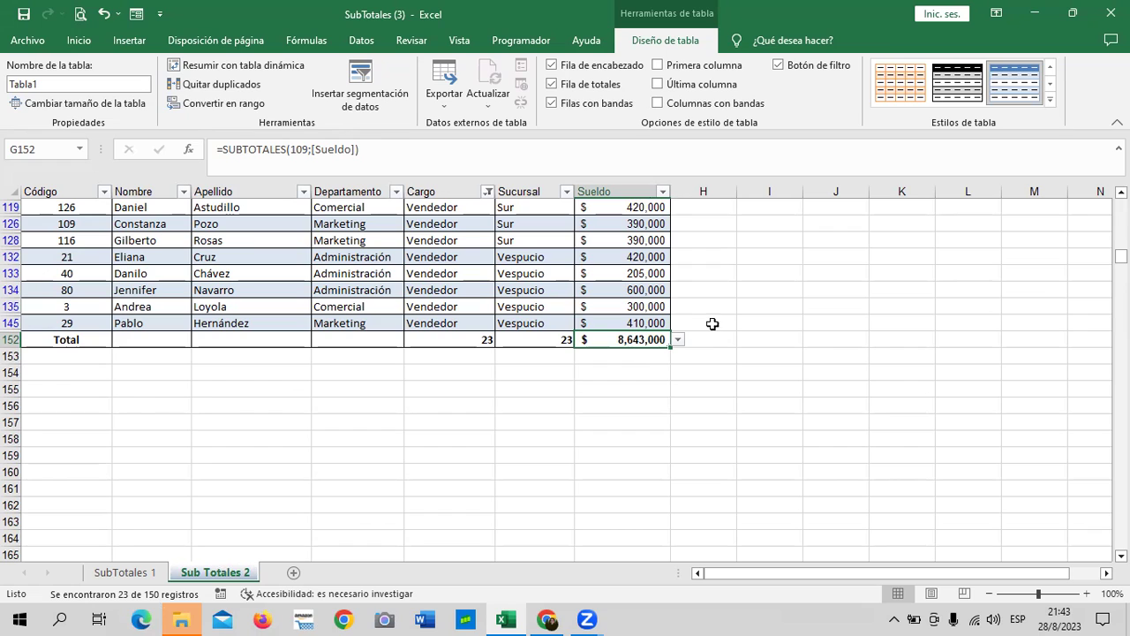
Inspect G152's SUBTOTALES formula and copy the 8,643,000 salary total.
{"action": "left_click", "coordinate": [404, 150]}
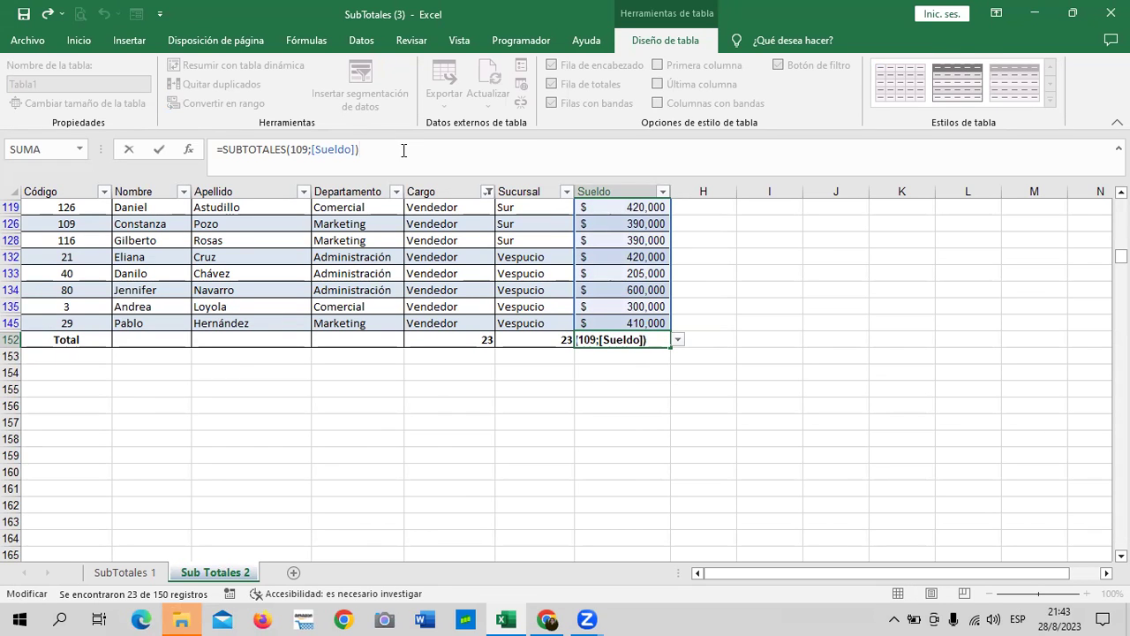
{"action": "key", "text": "Return"}
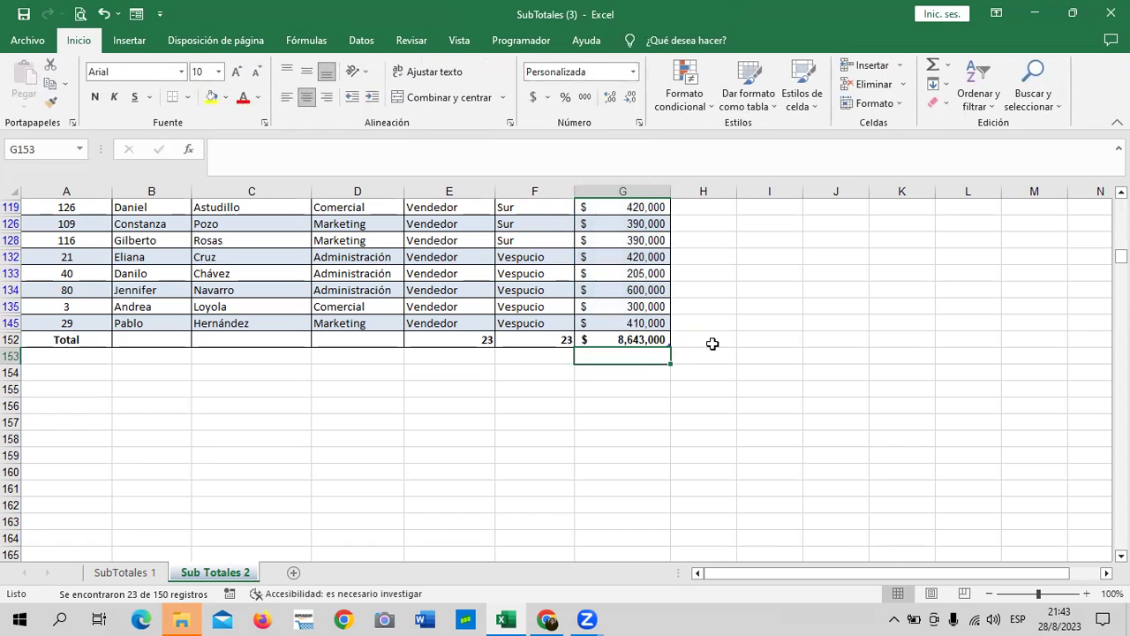
{"action": "left_click", "coordinate": [656, 341]}
{"action": "right_click", "coordinate": [656, 341]}
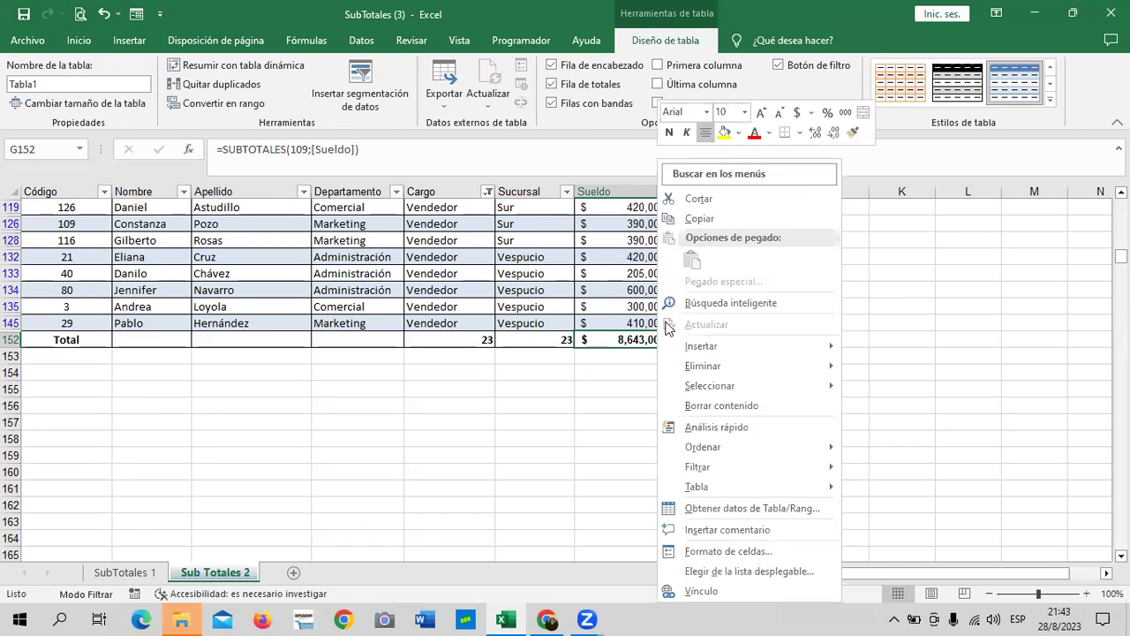
{"action": "left_click", "coordinate": [722, 216]}
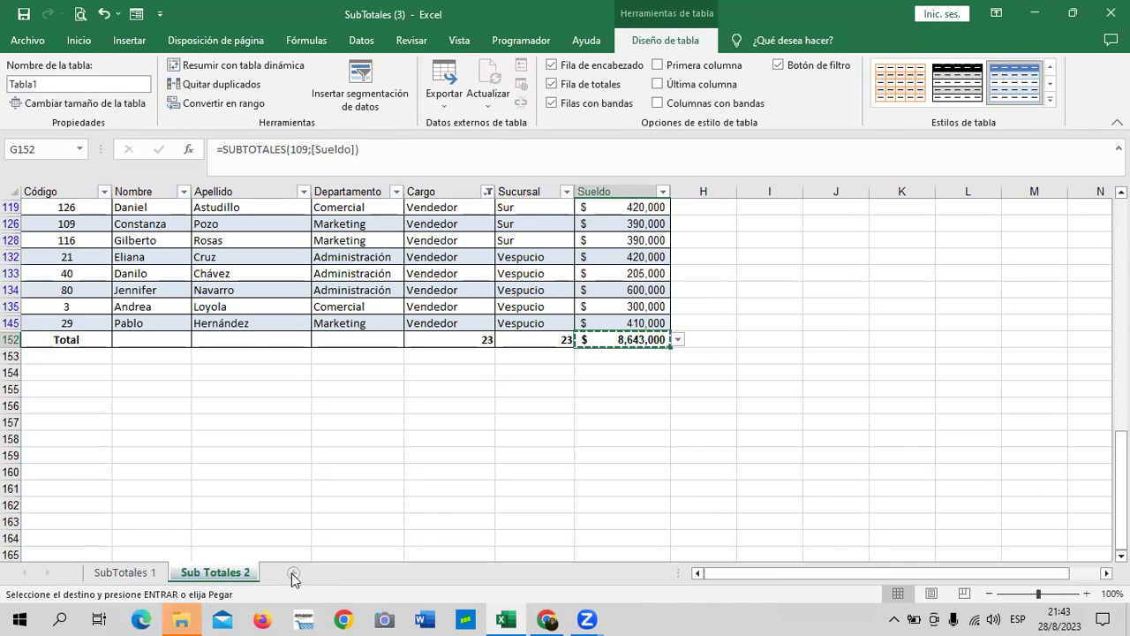
Paste the total into H3 of a new sheet Hoja1 and widen column H.
{"action": "left_click", "coordinate": [293, 572]}
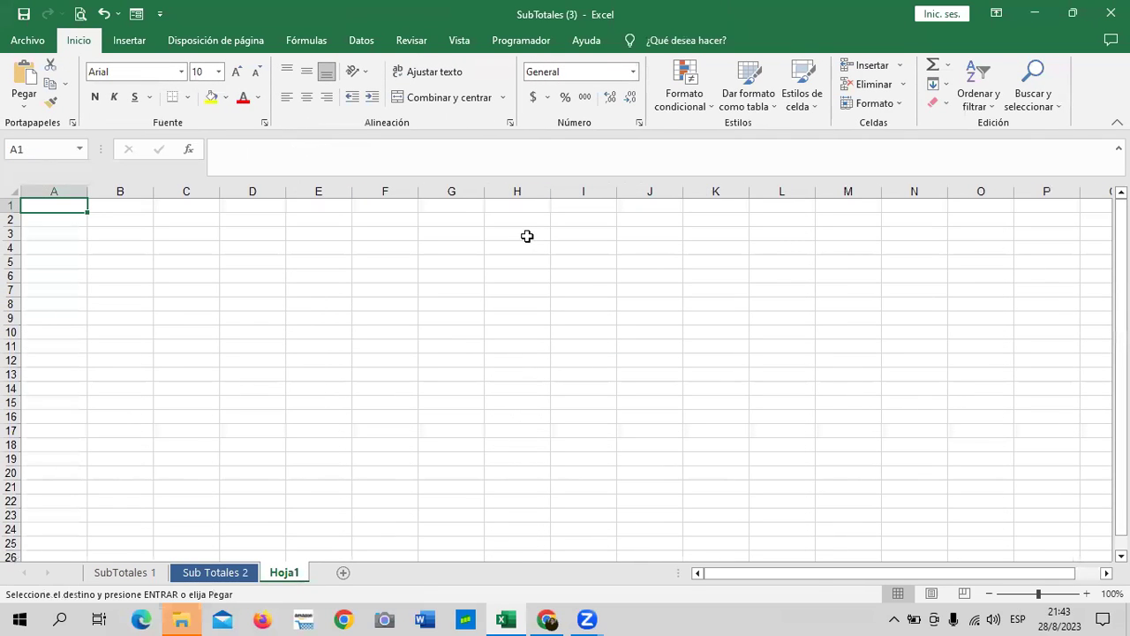
{"action": "left_click", "coordinate": [528, 235]}
{"action": "key", "text": "ctrl+v"}
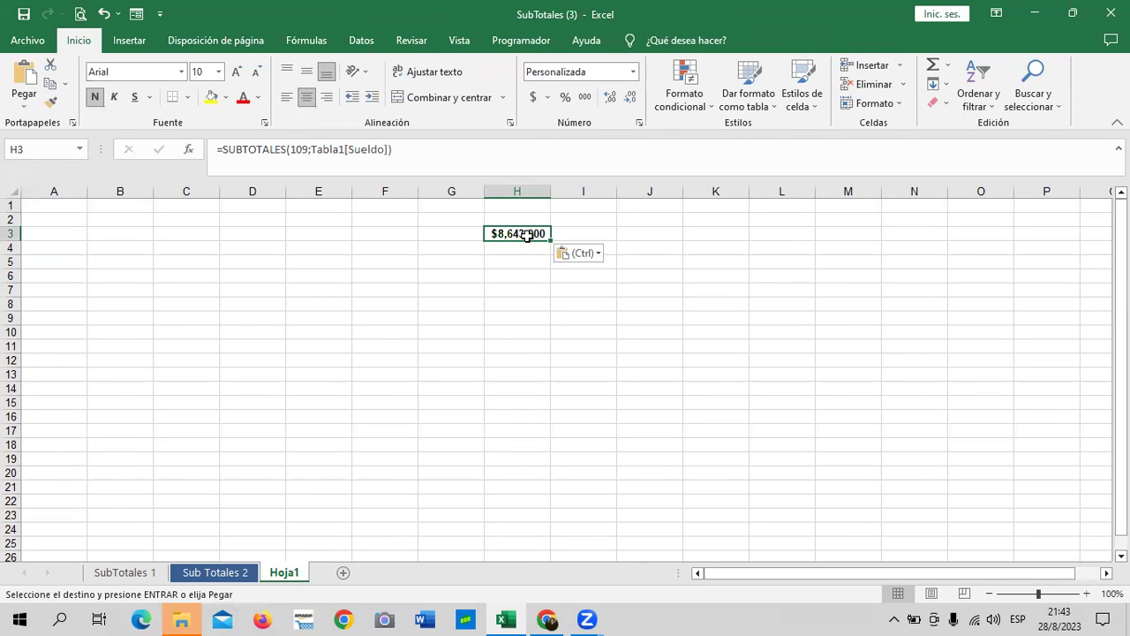
{"action": "key", "text": "Escape"}
{"action": "left_click", "coordinate": [626, 260]}
{"action": "left_click_drag", "start_coordinate": [551, 189], "coordinate": [581, 185]}
{"action": "left_click", "coordinate": [533, 235]}
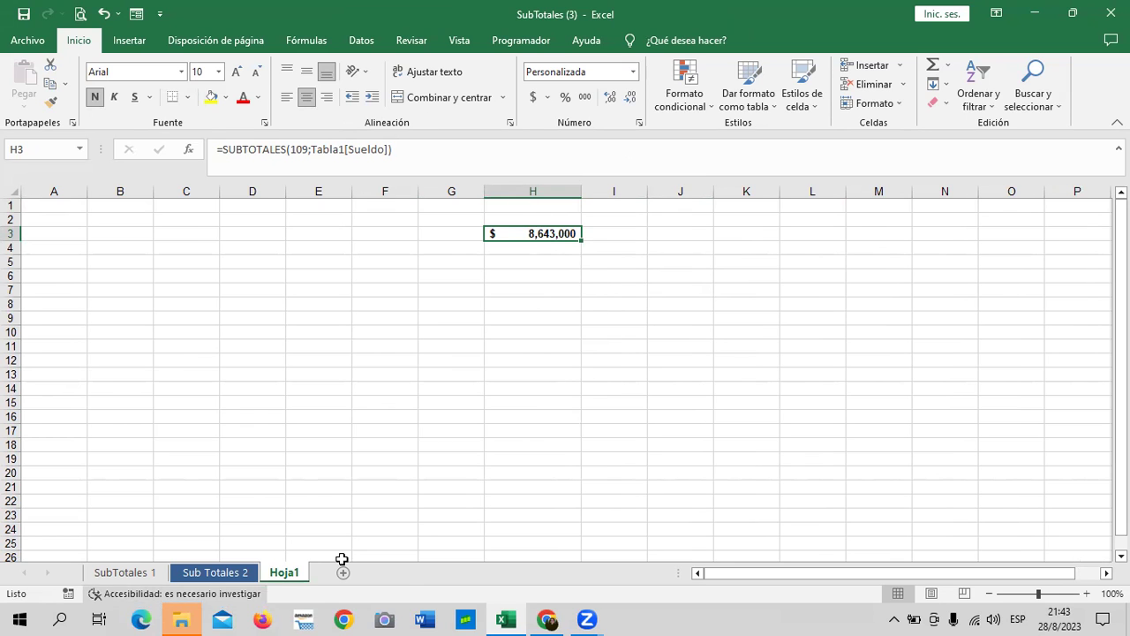
{"action": "left_click", "coordinate": [212, 573]}
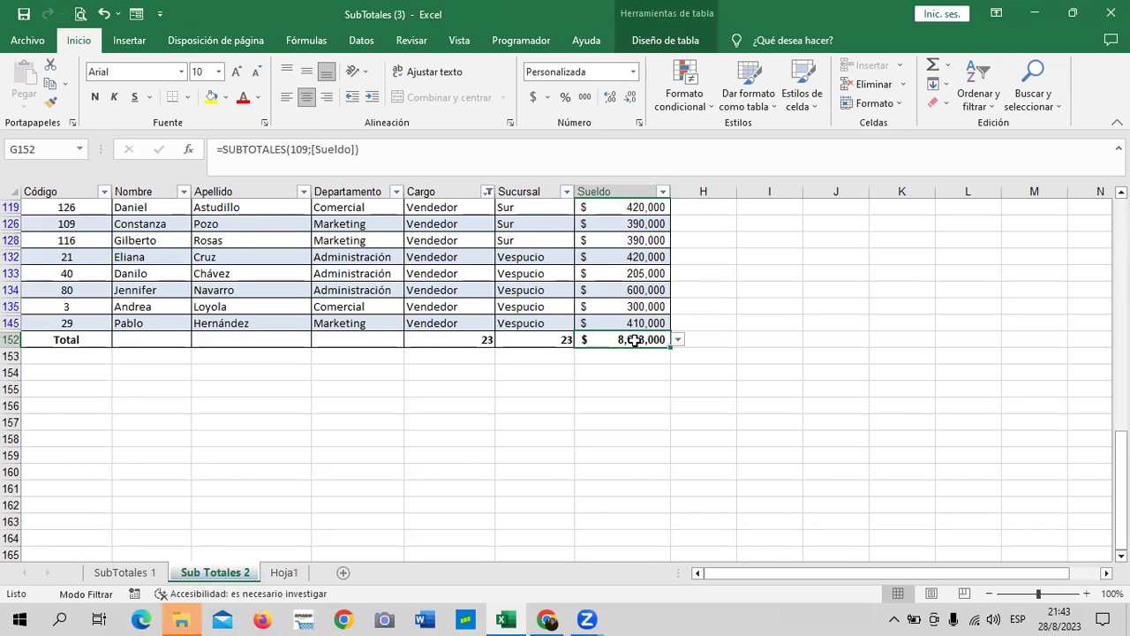
Reselect all Cargo values so all 150 employees show again.
{"action": "left_click", "coordinate": [488, 192]}
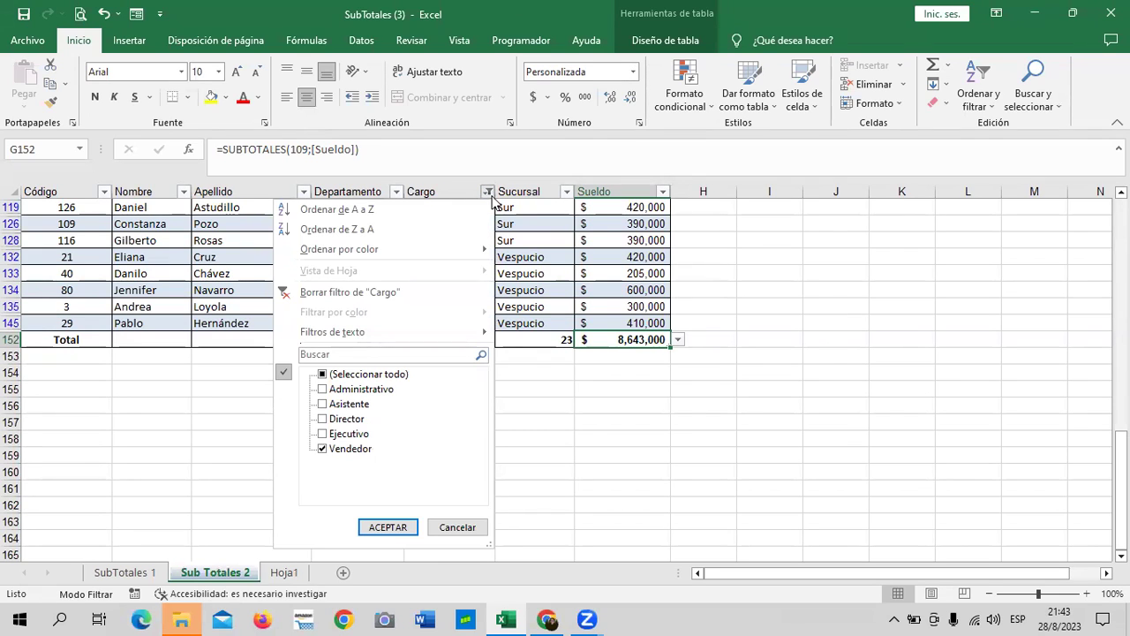
{"action": "left_click", "coordinate": [363, 375]}
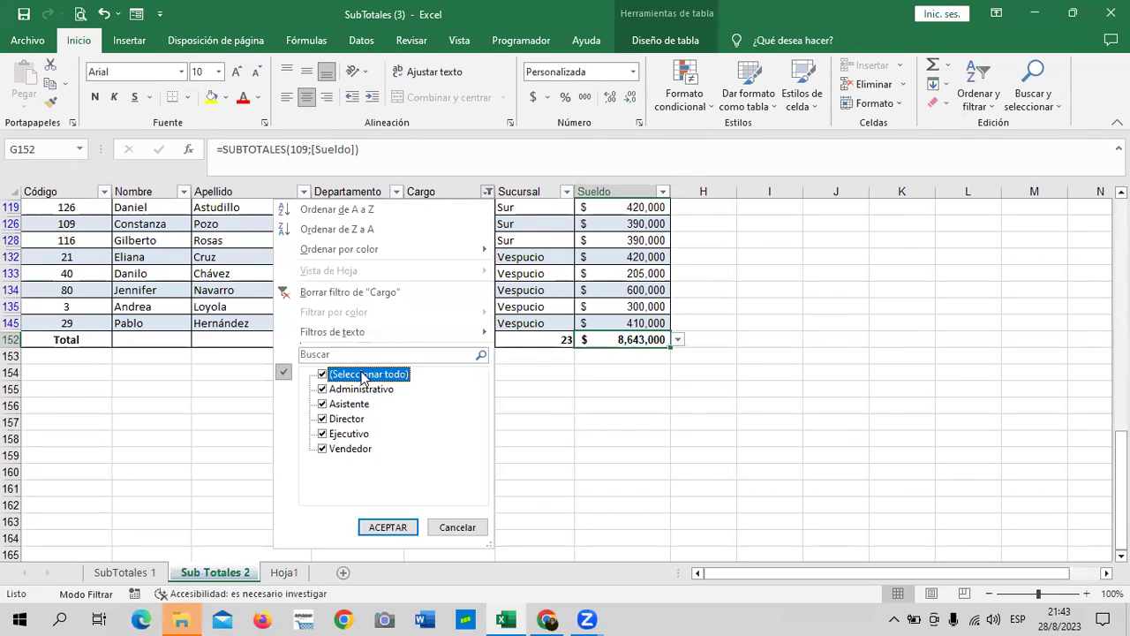
{"action": "left_click", "coordinate": [391, 527]}
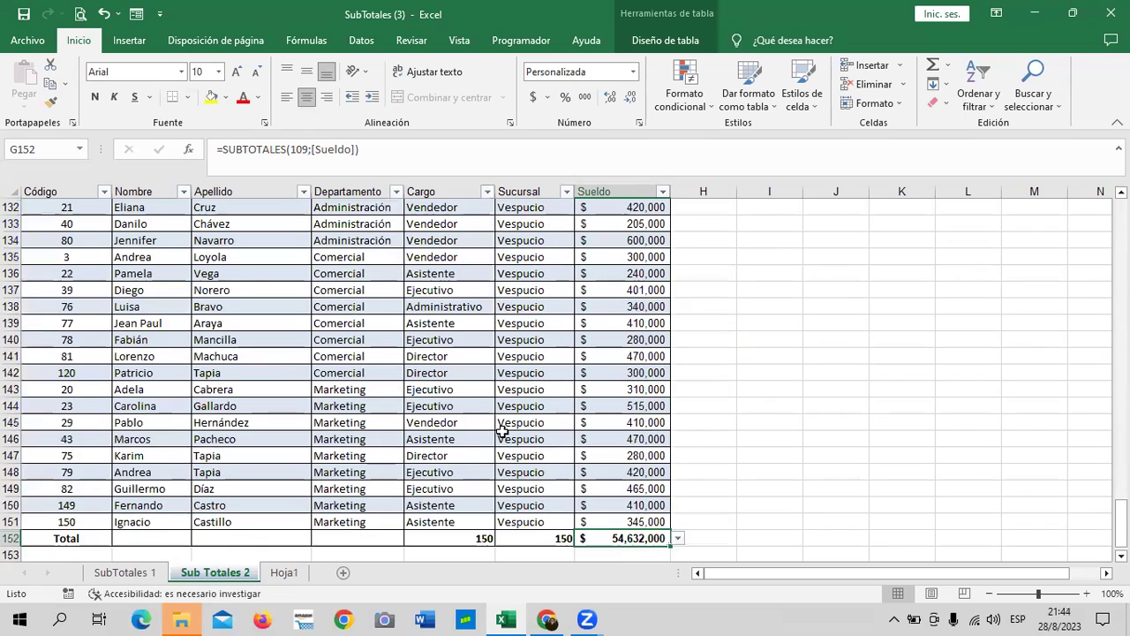
{"action": "scroll", "coordinate": [502, 430], "scroll_direction": "down", "scroll_amount": 2}
{"action": "scroll", "coordinate": [589, 439], "scroll_direction": "up", "scroll_amount": 6}
{"action": "scroll", "coordinate": [569, 441], "scroll_direction": "up", "scroll_amount": 5}
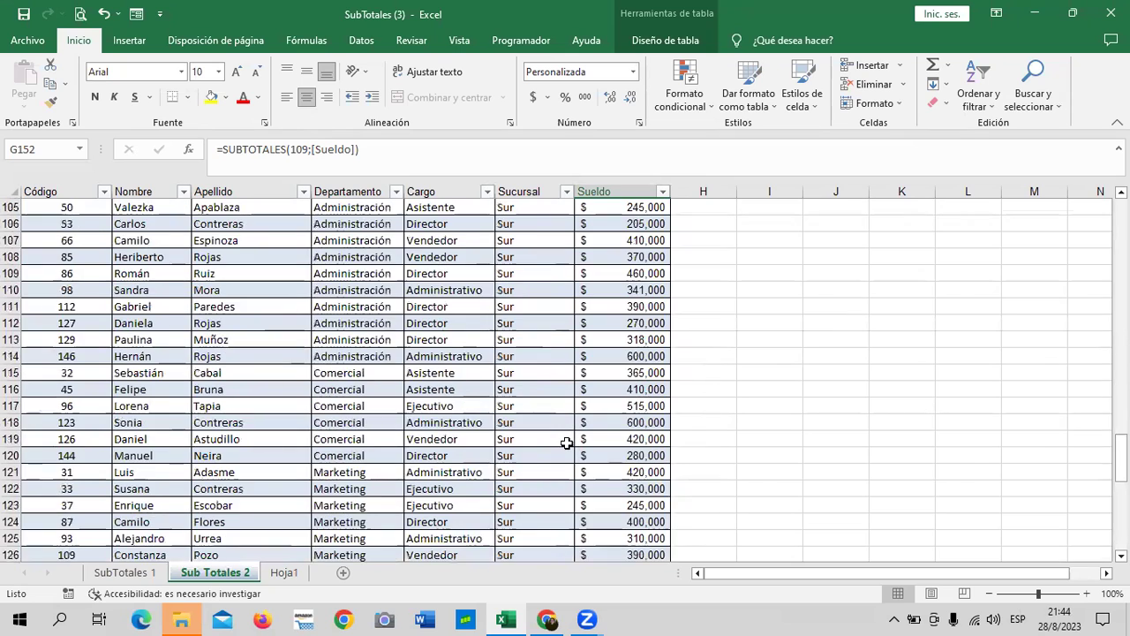
{"action": "scroll", "coordinate": [566, 442], "scroll_direction": "down", "scroll_amount": 6}
{"action": "scroll", "coordinate": [565, 444], "scroll_direction": "down", "scroll_amount": 4}
{"action": "scroll", "coordinate": [564, 446], "scroll_direction": "down", "scroll_amount": 4}
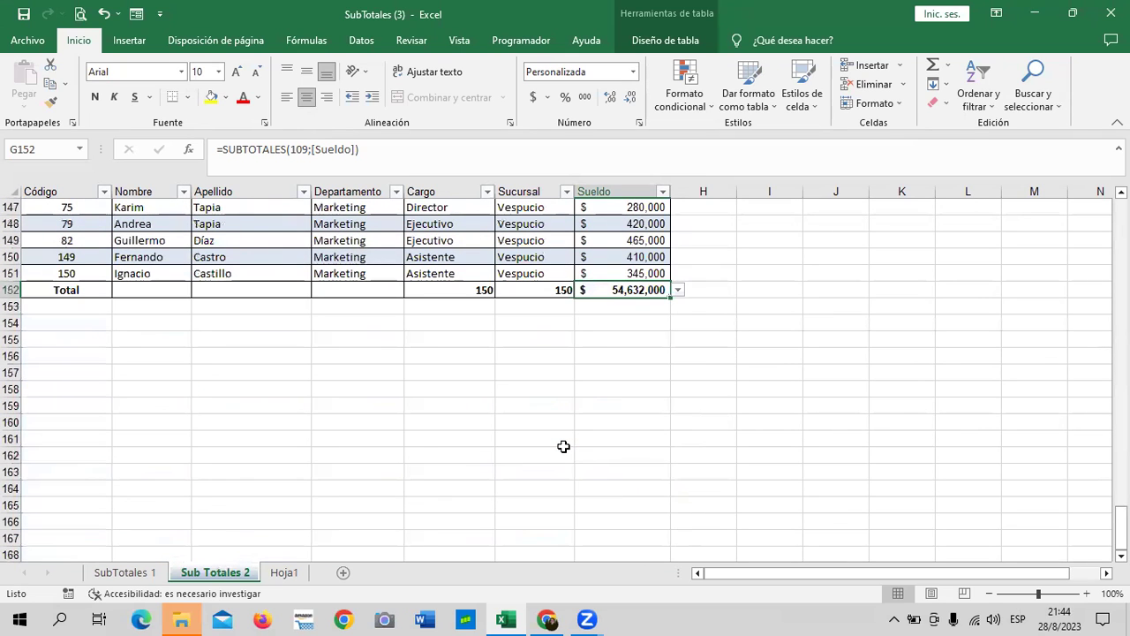
Check that Hoja1's H3 now reads 54,632,000.
{"action": "left_click", "coordinate": [286, 574]}
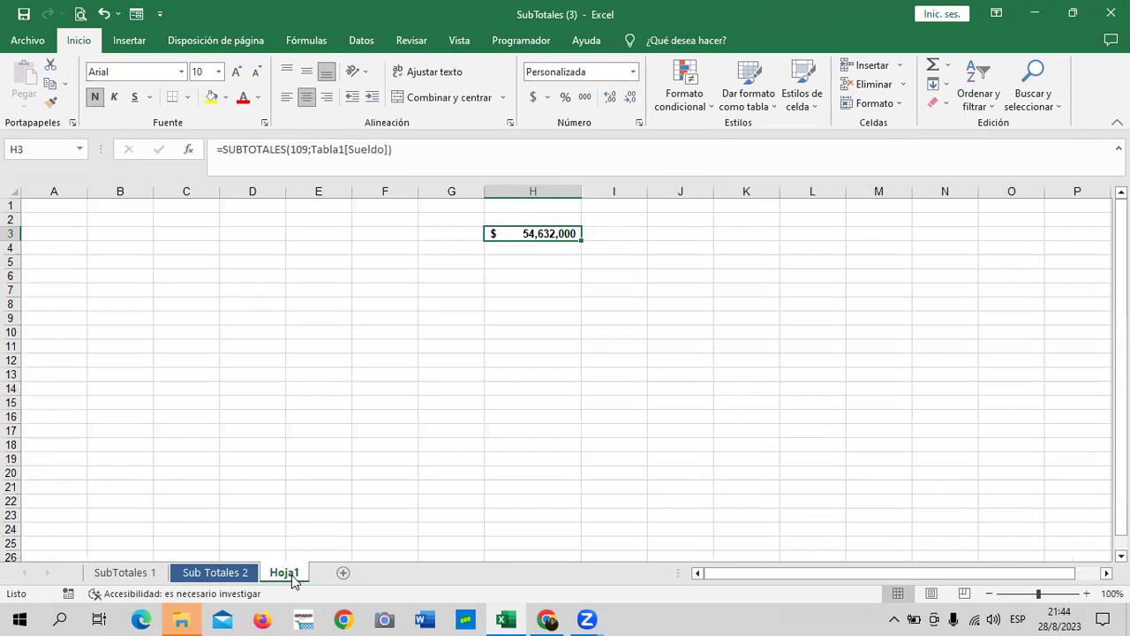
{"action": "left_click", "coordinate": [668, 376]}
{"action": "left_click", "coordinate": [555, 238]}
Filter the Departamento column on Sub Totales 2 to Comercial only.
{"action": "left_click", "coordinate": [214, 572]}
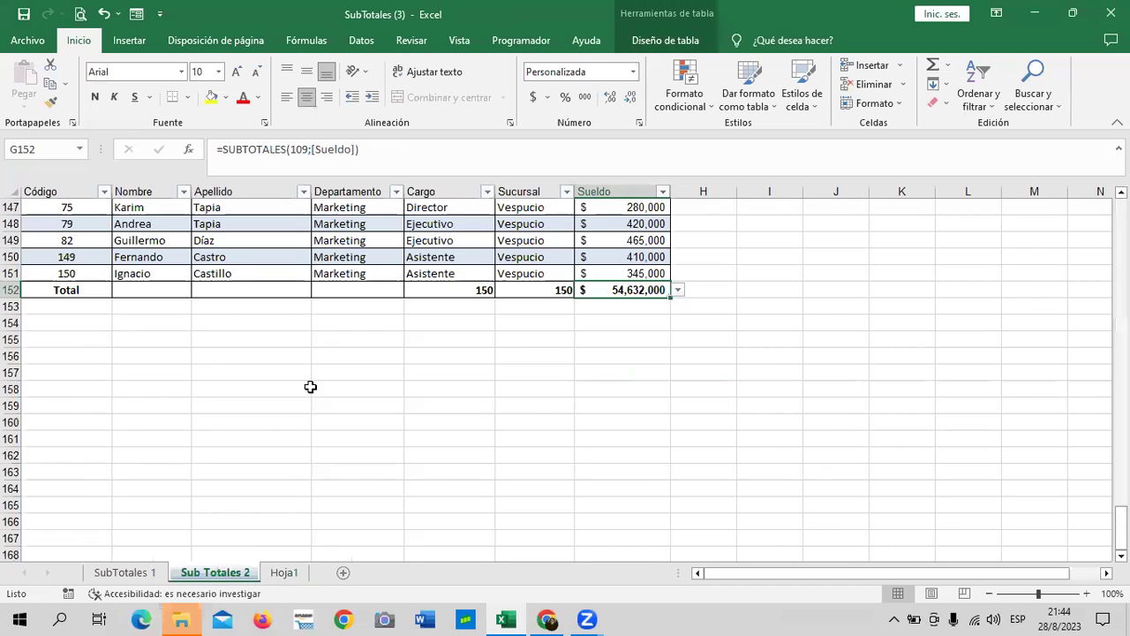
{"action": "scroll", "coordinate": [520, 314], "scroll_direction": "up", "scroll_amount": 4}
{"action": "scroll", "coordinate": [517, 323], "scroll_direction": "up", "scroll_amount": 3}
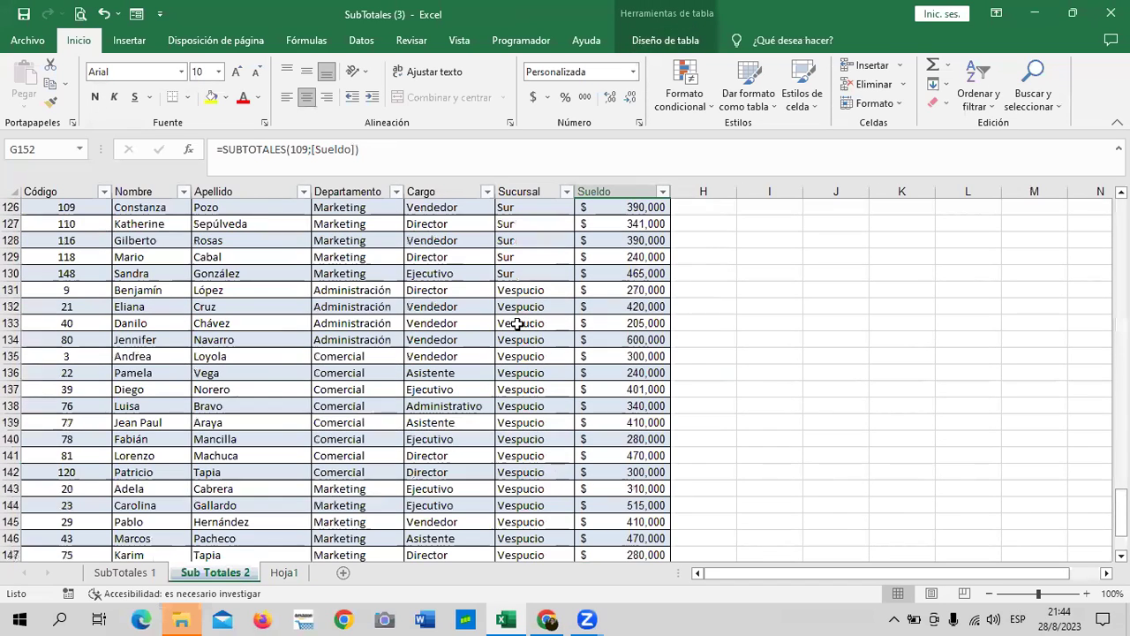
{"action": "left_click", "coordinate": [395, 191]}
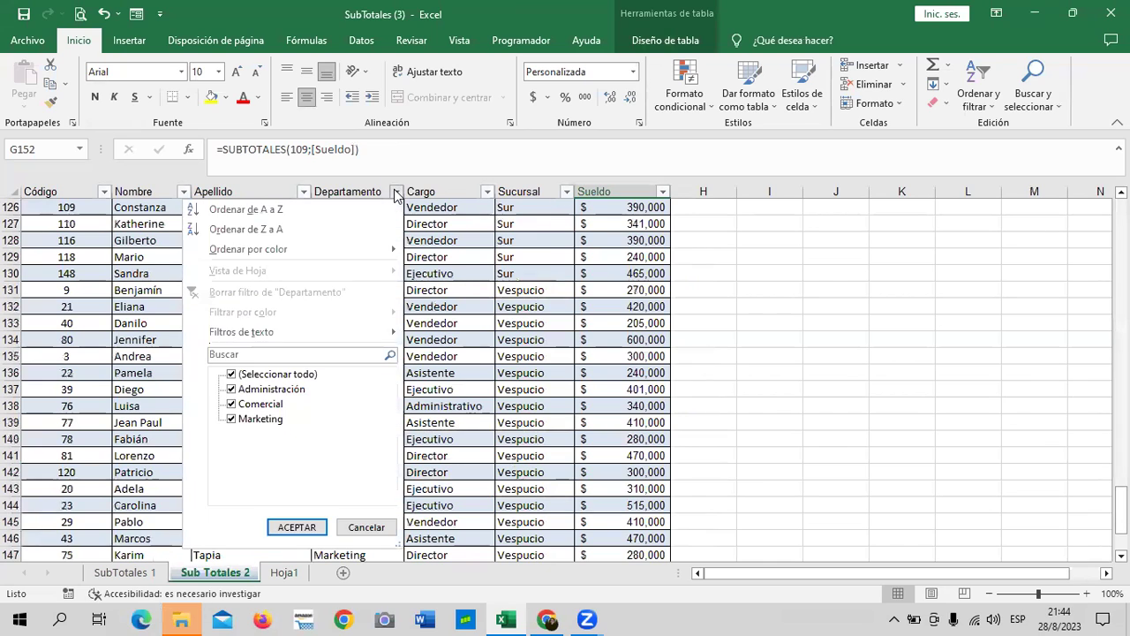
{"action": "left_click", "coordinate": [304, 379]}
{"action": "left_click", "coordinate": [253, 405]}
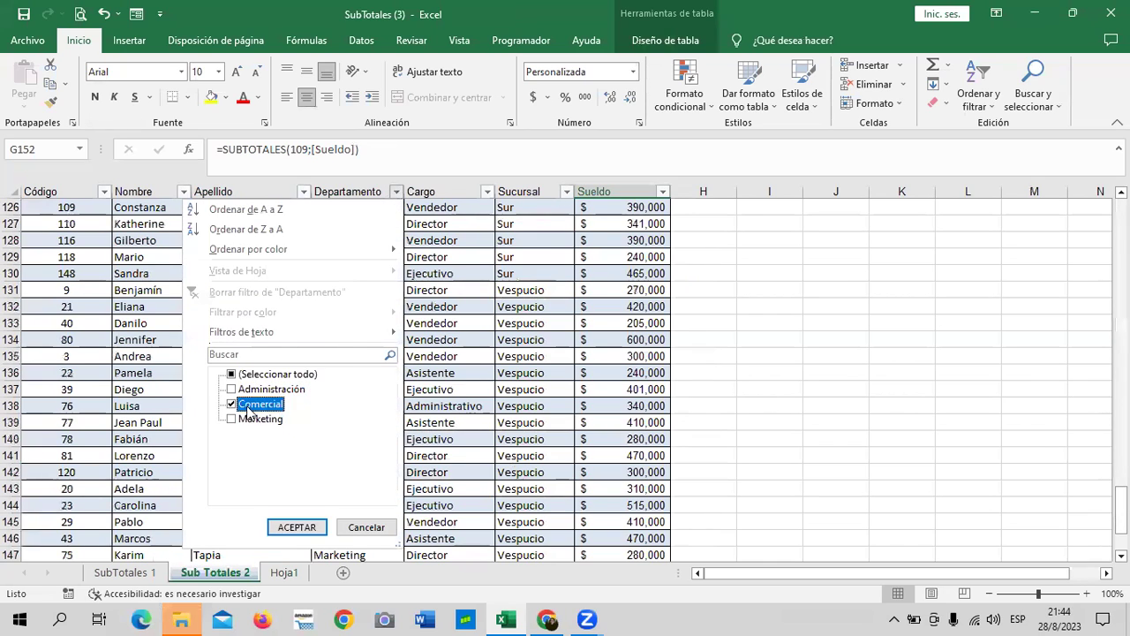
{"action": "left_click", "coordinate": [297, 527]}
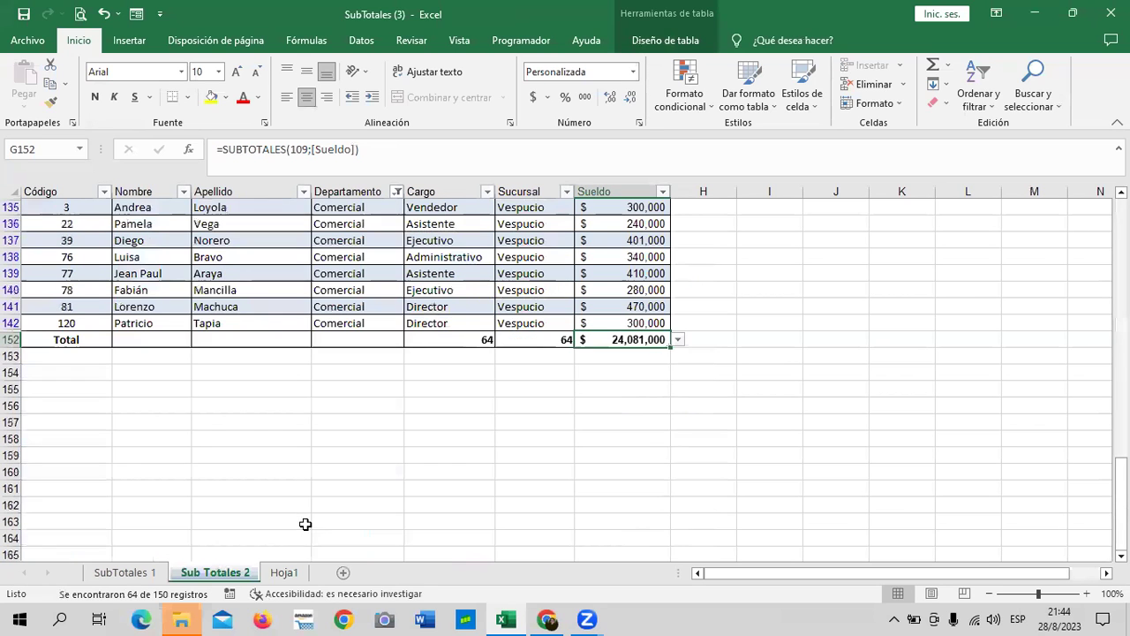
Copy the Comercial salary total of 24,081,000 from G152.
{"action": "scroll", "coordinate": [830, 438], "scroll_direction": "up", "scroll_amount": 5}
{"action": "scroll", "coordinate": [542, 447], "scroll_direction": "down", "scroll_amount": 5}
{"action": "scroll", "coordinate": [677, 382], "scroll_direction": "down", "scroll_amount": 7}
{"action": "scroll", "coordinate": [535, 391], "scroll_direction": "up", "scroll_amount": 7}
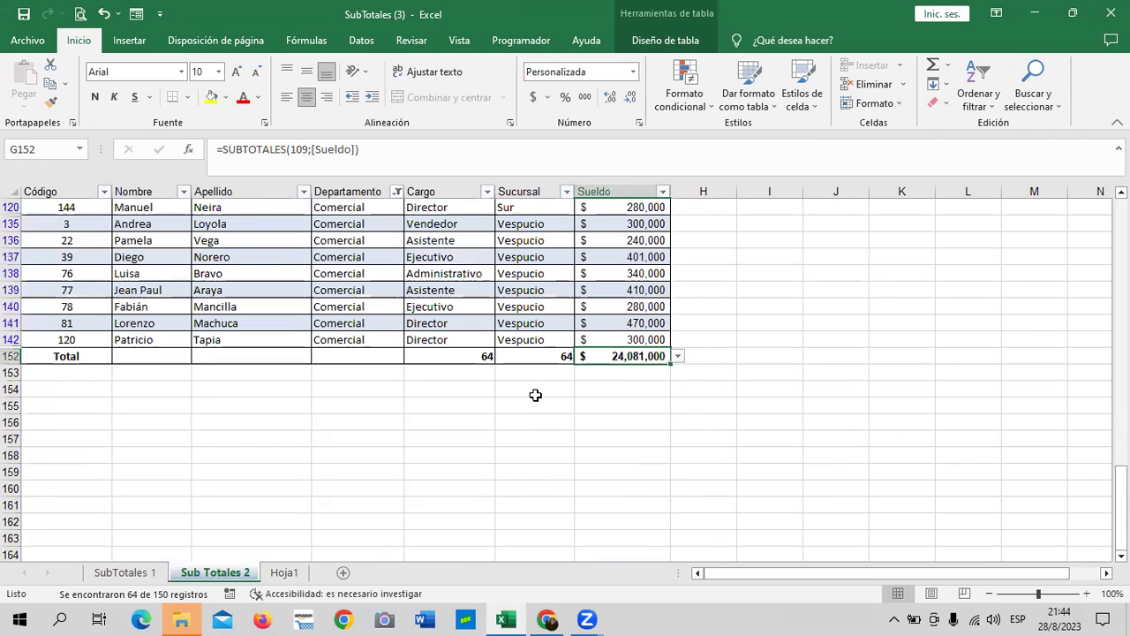
{"action": "right_click", "coordinate": [633, 356]}
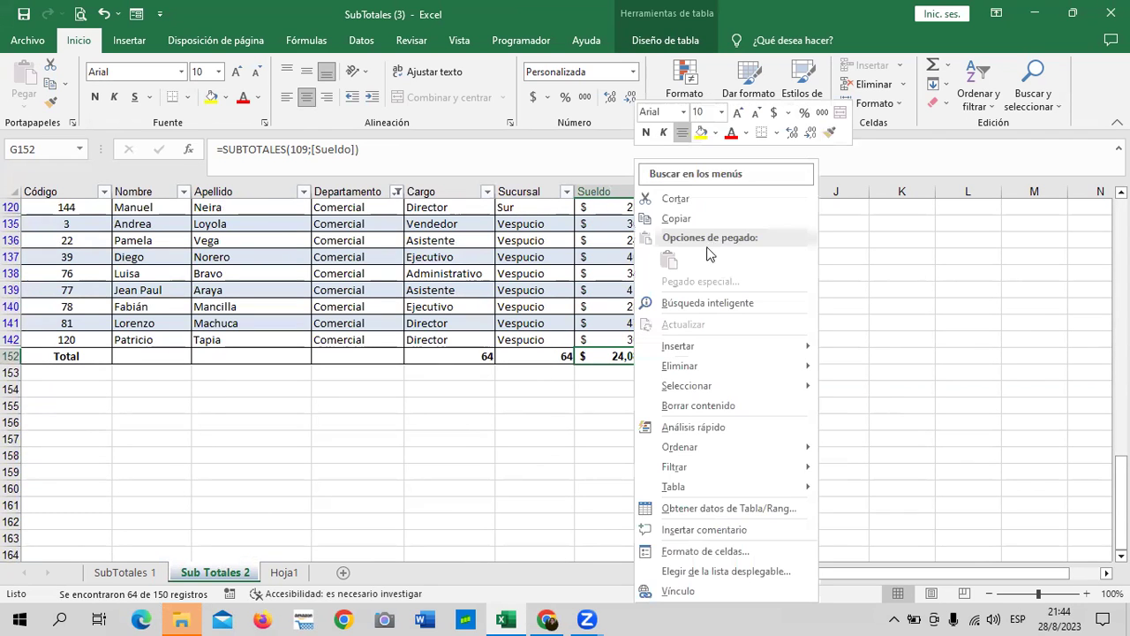
{"action": "left_click", "coordinate": [712, 223]}
Paste the copied total into Hoja1's I3 as values and widen column I.
{"action": "left_click", "coordinate": [284, 573]}
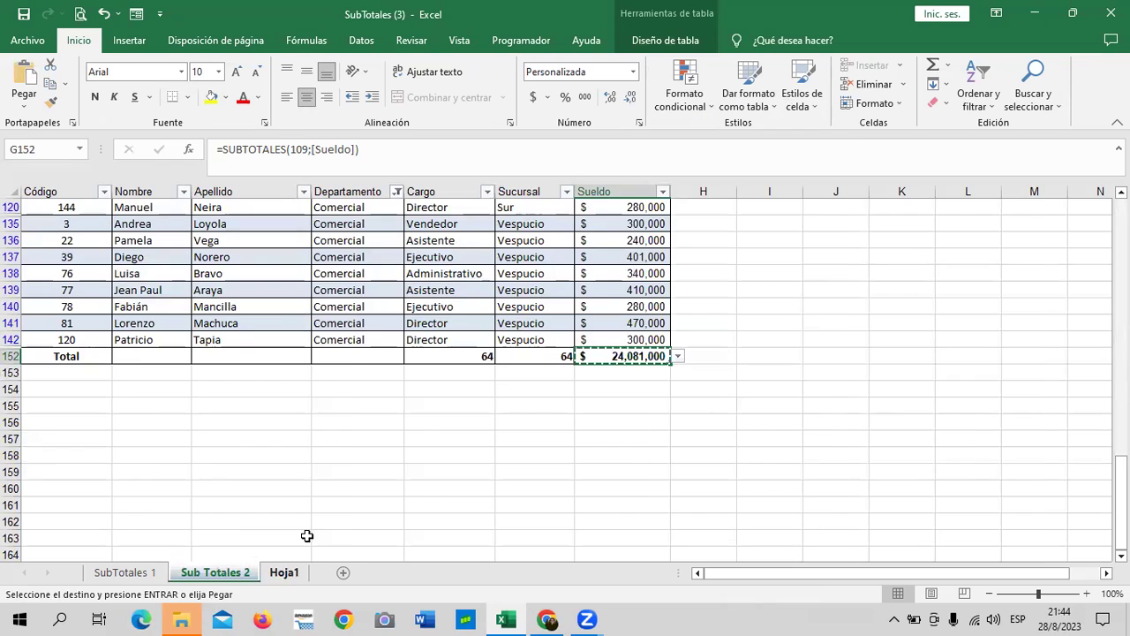
{"action": "left_click", "coordinate": [622, 233]}
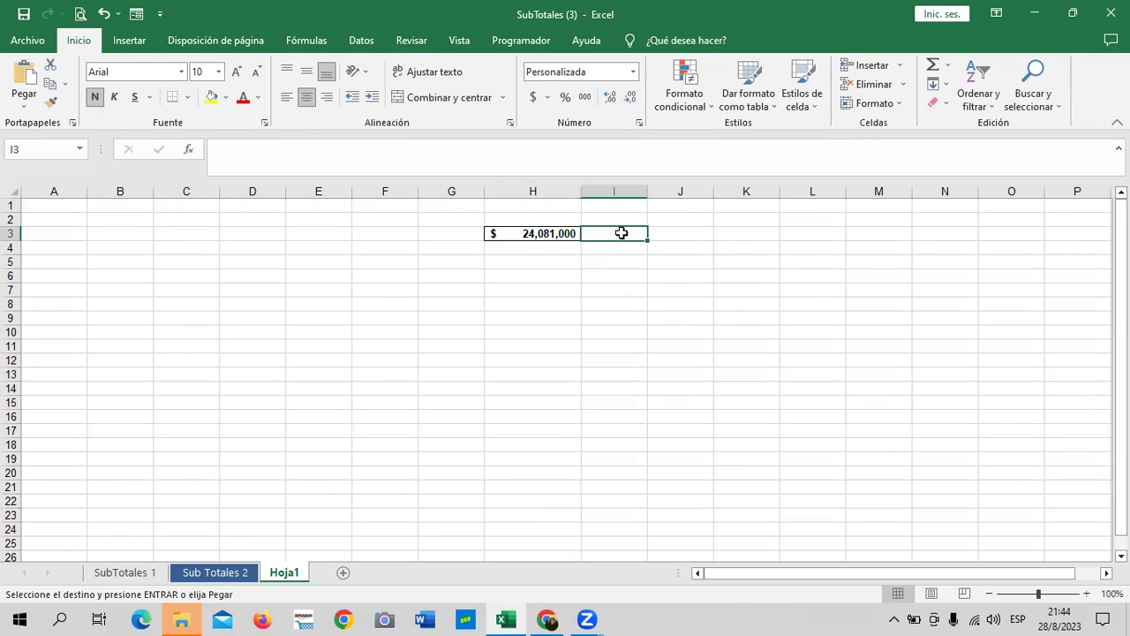
{"action": "right_click", "coordinate": [621, 233]}
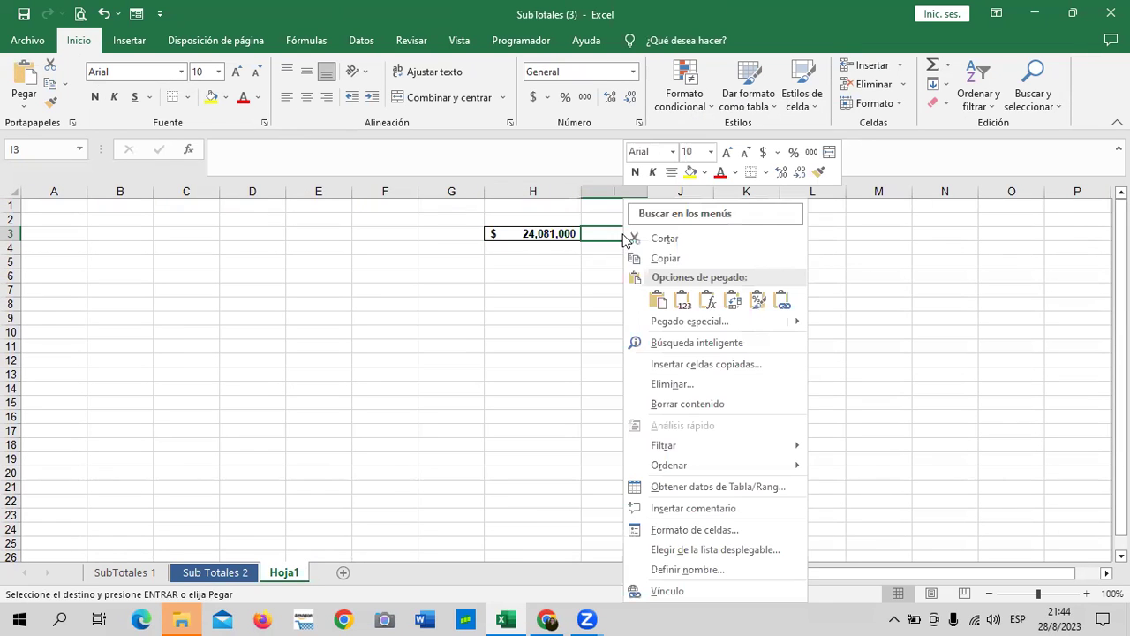
{"action": "left_click", "coordinate": [686, 304]}
{"action": "left_click", "coordinate": [686, 303]}
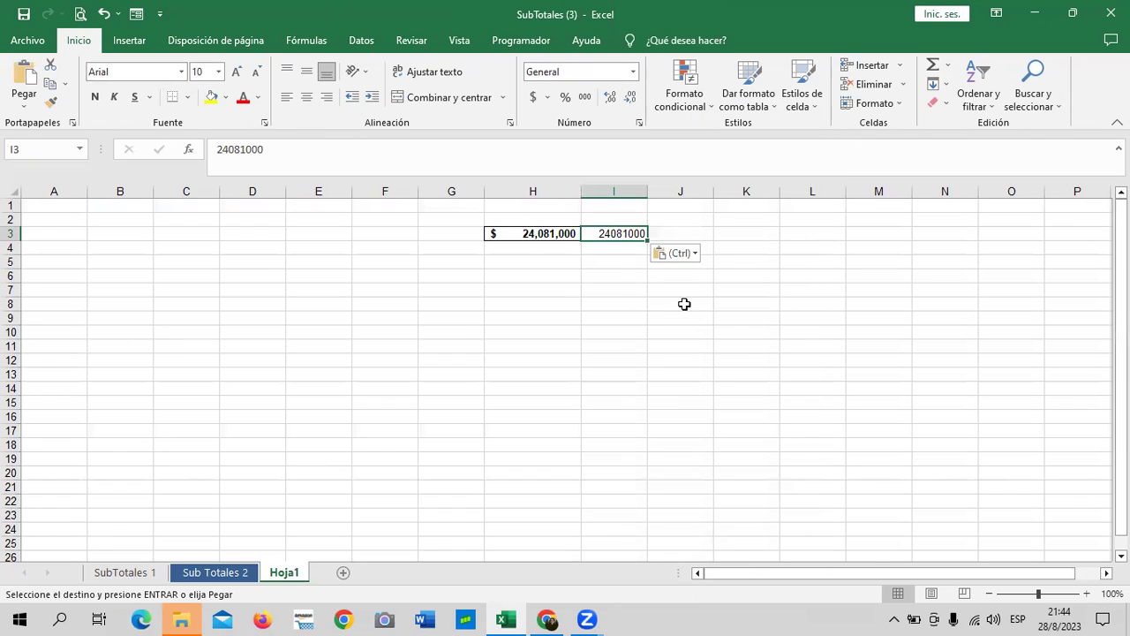
{"action": "key", "text": "Return"}
{"action": "left_click_drag", "start_coordinate": [648, 193], "coordinate": [665, 194]}
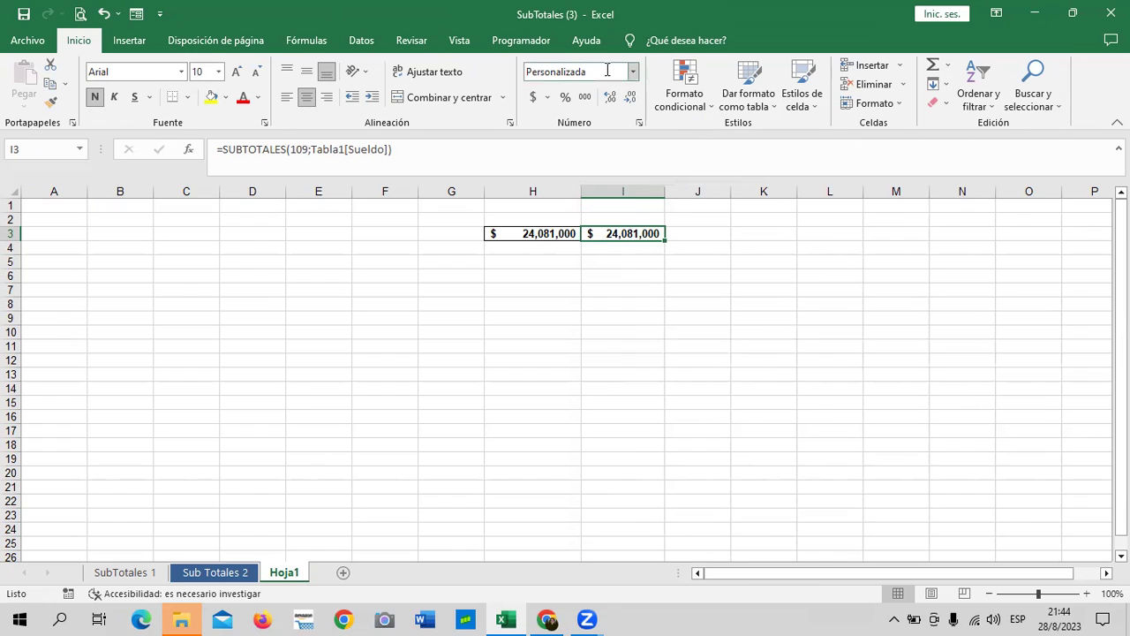
Retry the value paste and column I width in I3, then clear the cell.
{"action": "left_click", "coordinate": [746, 323]}
{"action": "left_click", "coordinate": [602, 233]}
{"action": "key", "text": "ctrl+z"}
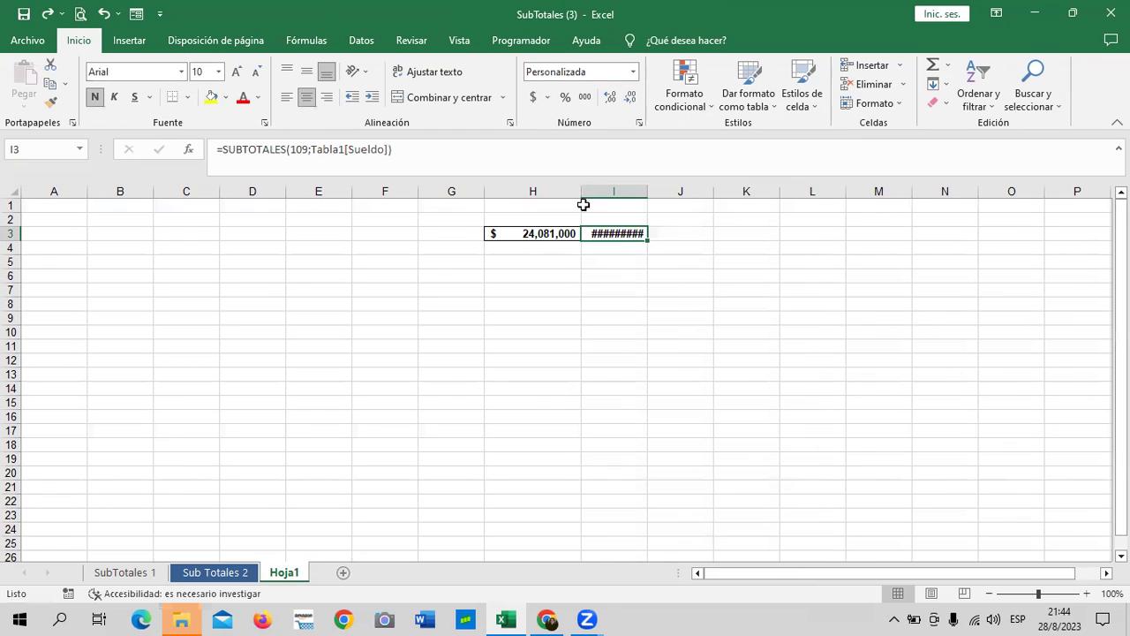
{"action": "key", "text": "ctrl+c"}
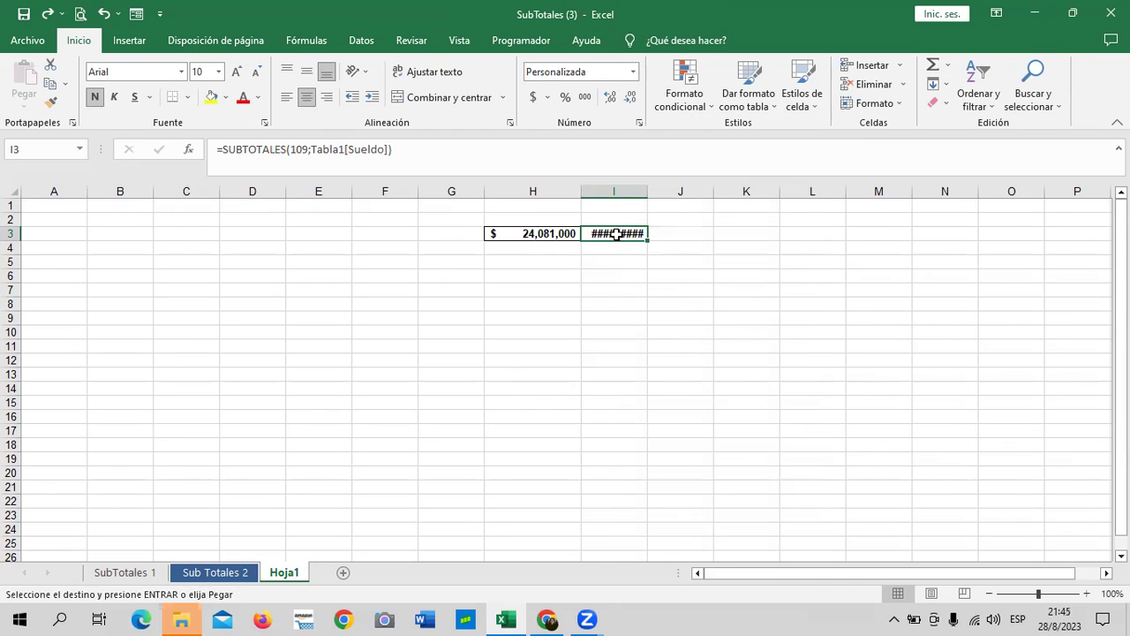
{"action": "key", "text": "ctrl+shift+v"}
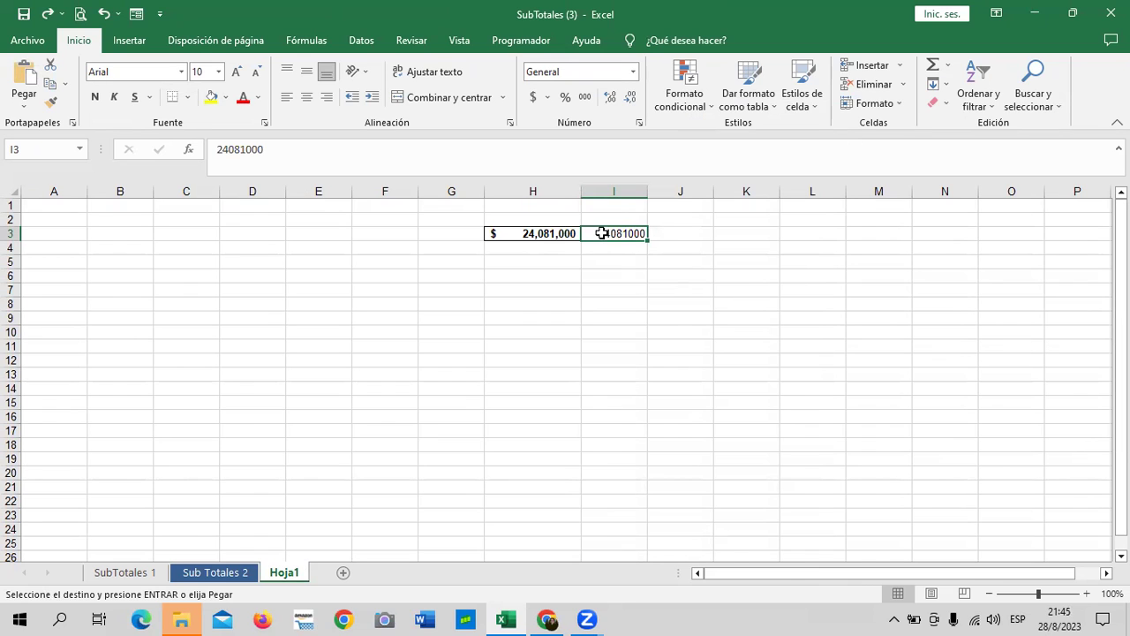
{"action": "right_click", "coordinate": [602, 233]}
{"action": "left_click", "coordinate": [661, 299]}
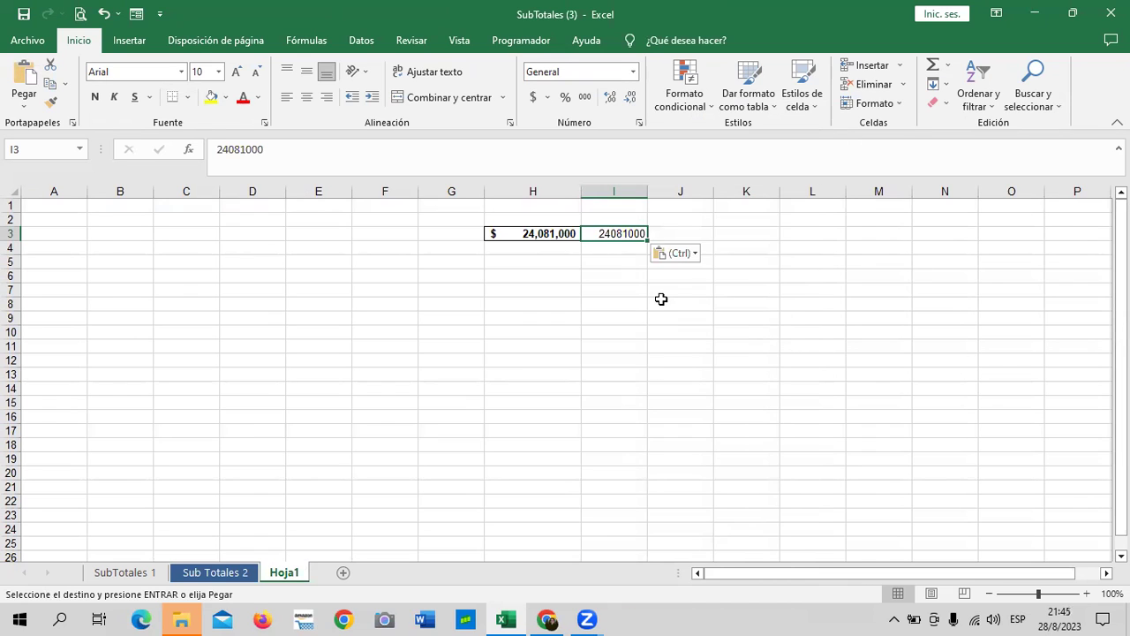
{"action": "key", "text": "ctrl+z"}
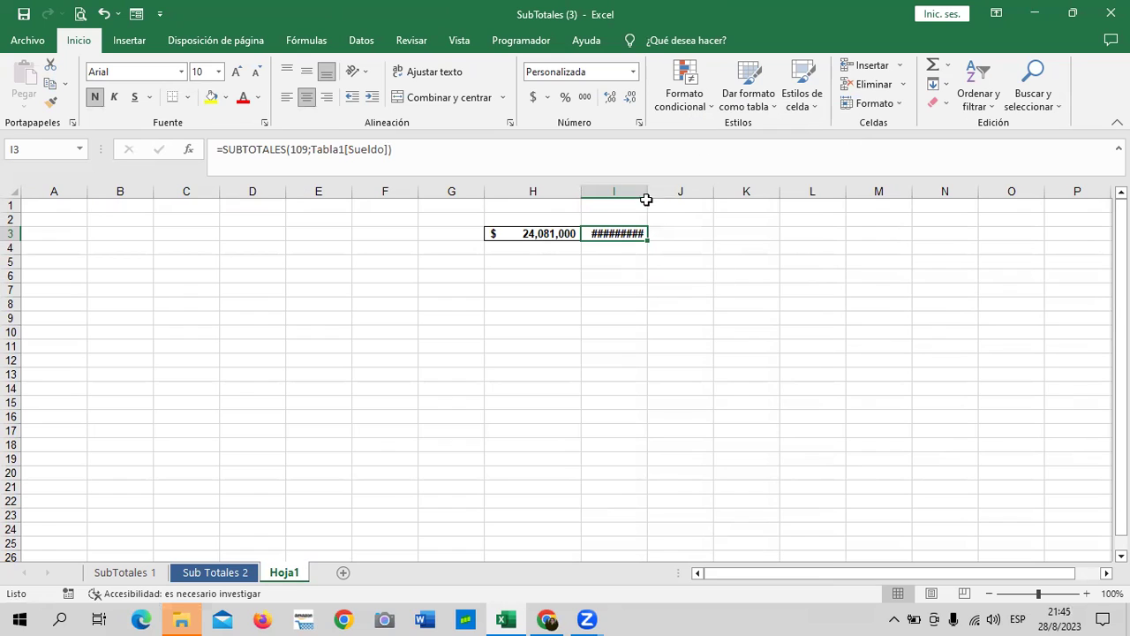
{"action": "double_click", "coordinate": [648, 192]}
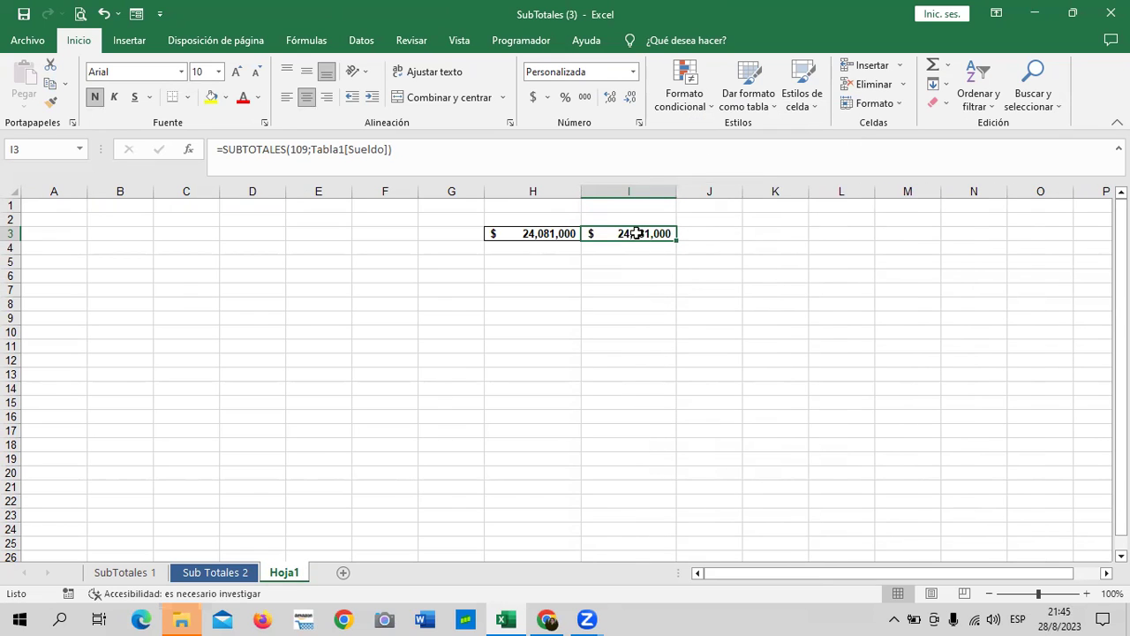
{"action": "key", "text": "Delete"}
{"action": "left_click", "coordinate": [687, 289]}
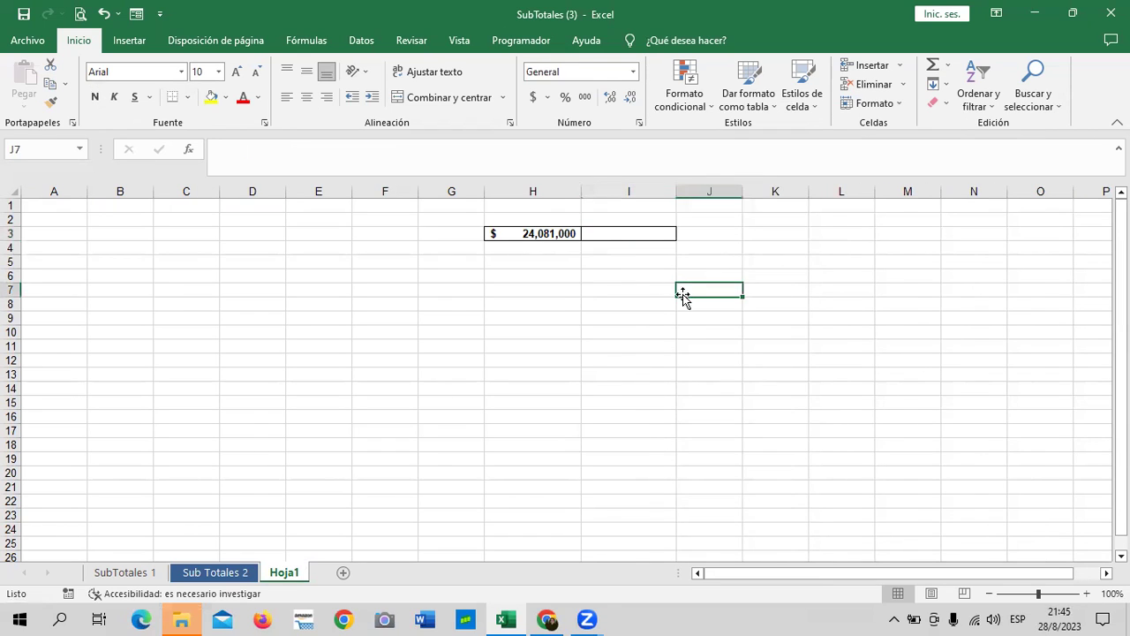
Copy G152 again and paste only its value, 24,081,000, into Hoja1's I3.
{"action": "left_click", "coordinate": [216, 572]}
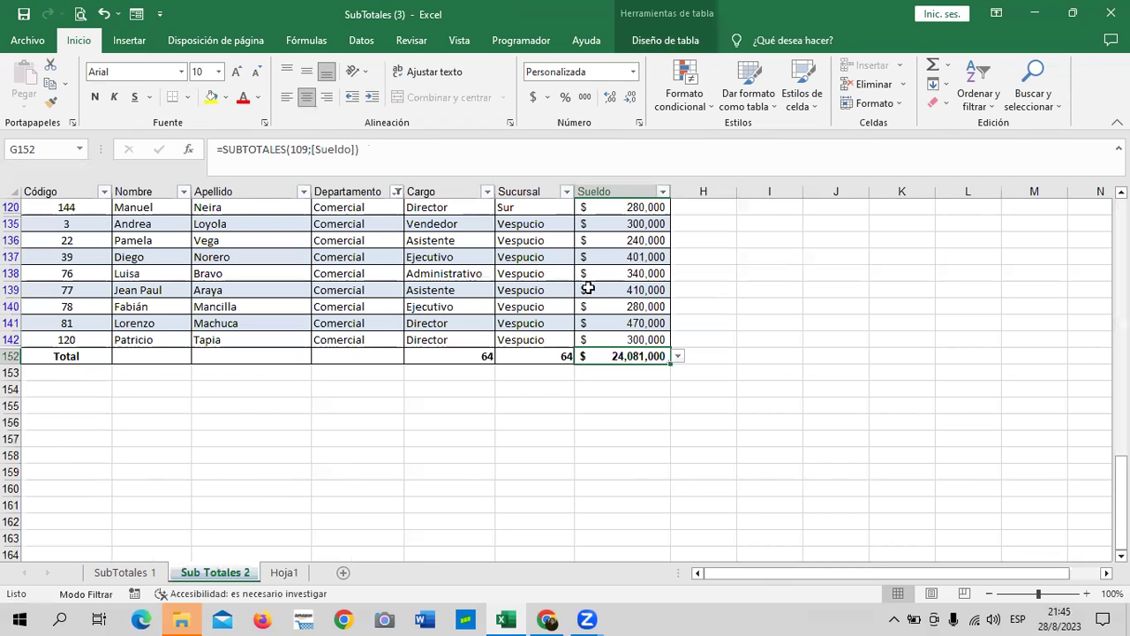
{"action": "right_click", "coordinate": [592, 357]}
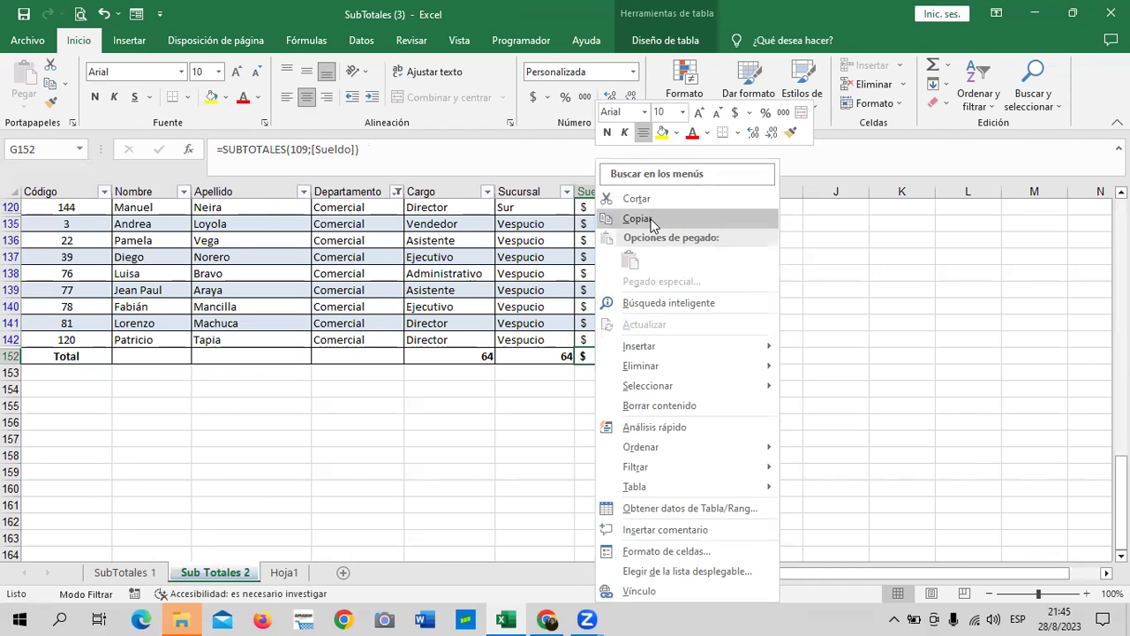
{"action": "left_click", "coordinate": [653, 221]}
{"action": "left_click", "coordinate": [284, 572]}
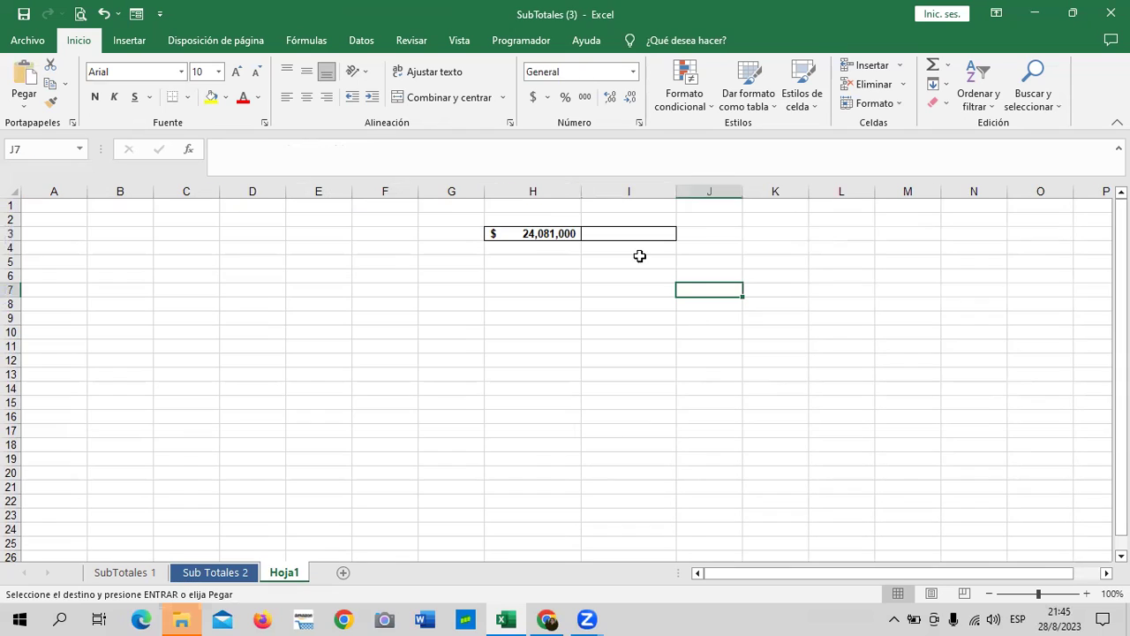
{"action": "left_click", "coordinate": [616, 236]}
{"action": "right_click", "coordinate": [616, 236]}
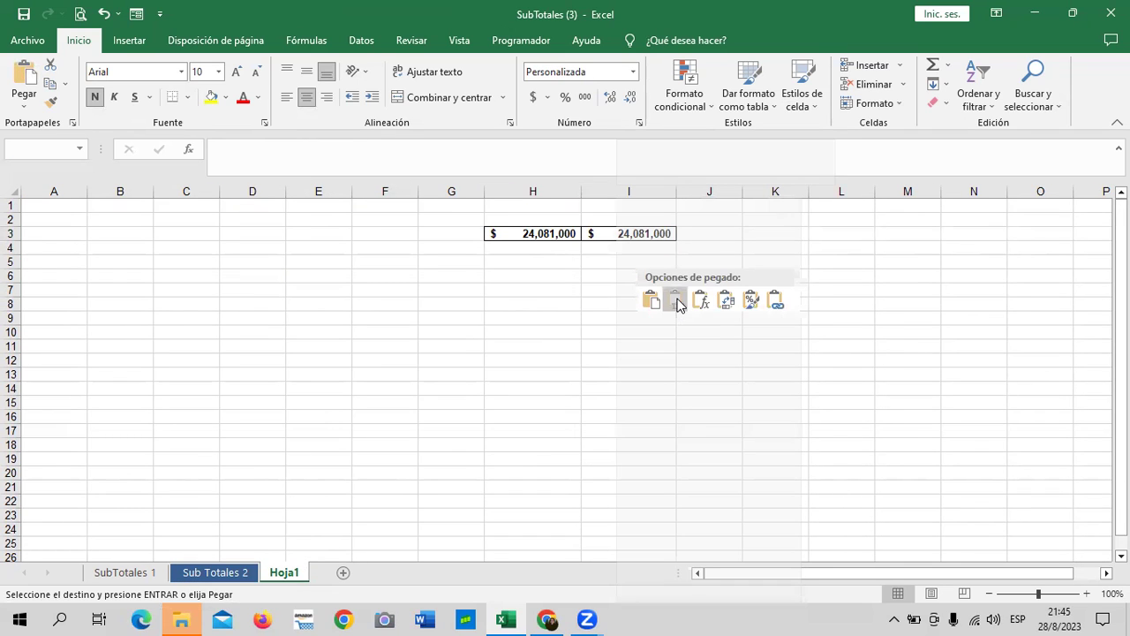
{"action": "left_click", "coordinate": [677, 303]}
Confirm I3's fixed value and compare it with H3's SUBTOTALES formula.
{"action": "left_click", "coordinate": [457, 155]}
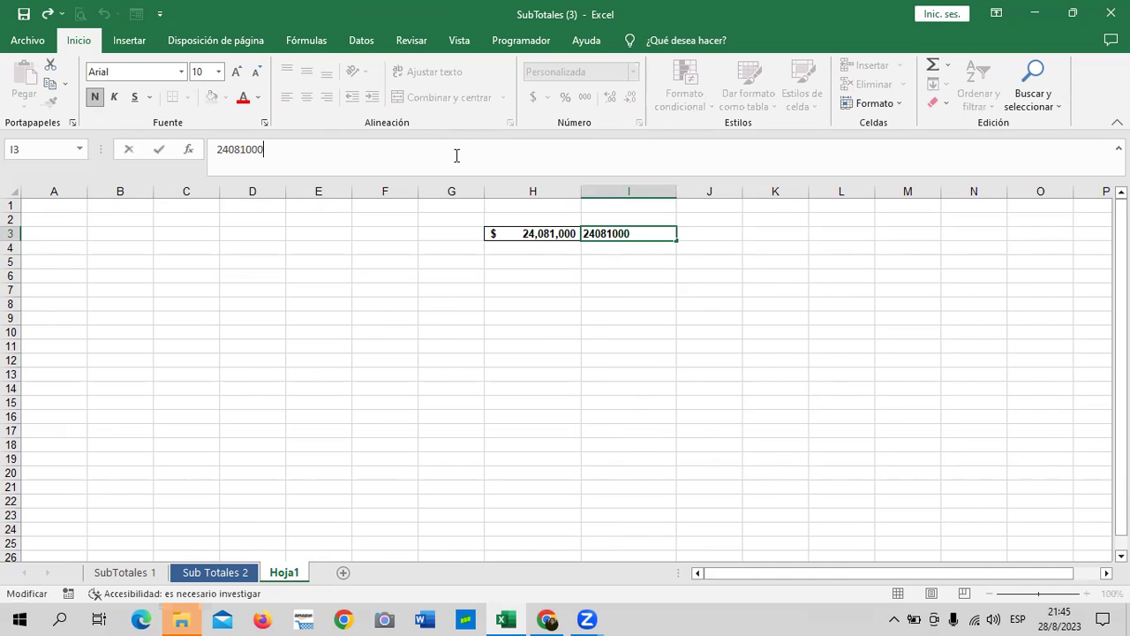
{"action": "key", "text": "Return"}
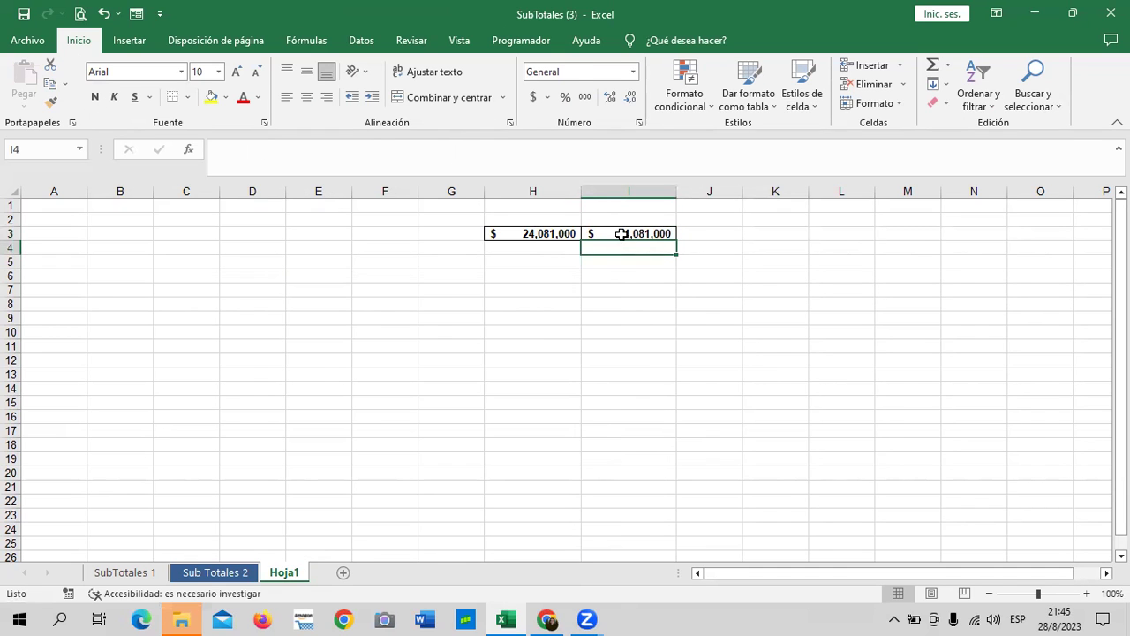
{"action": "left_click", "coordinate": [622, 234]}
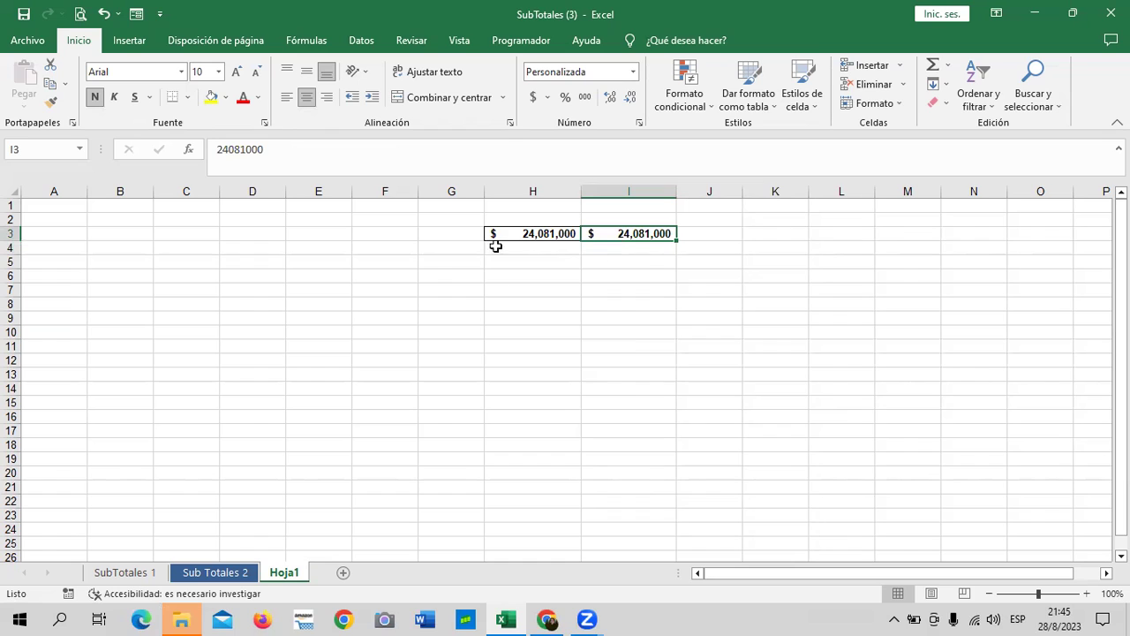
{"action": "left_click", "coordinate": [538, 234]}
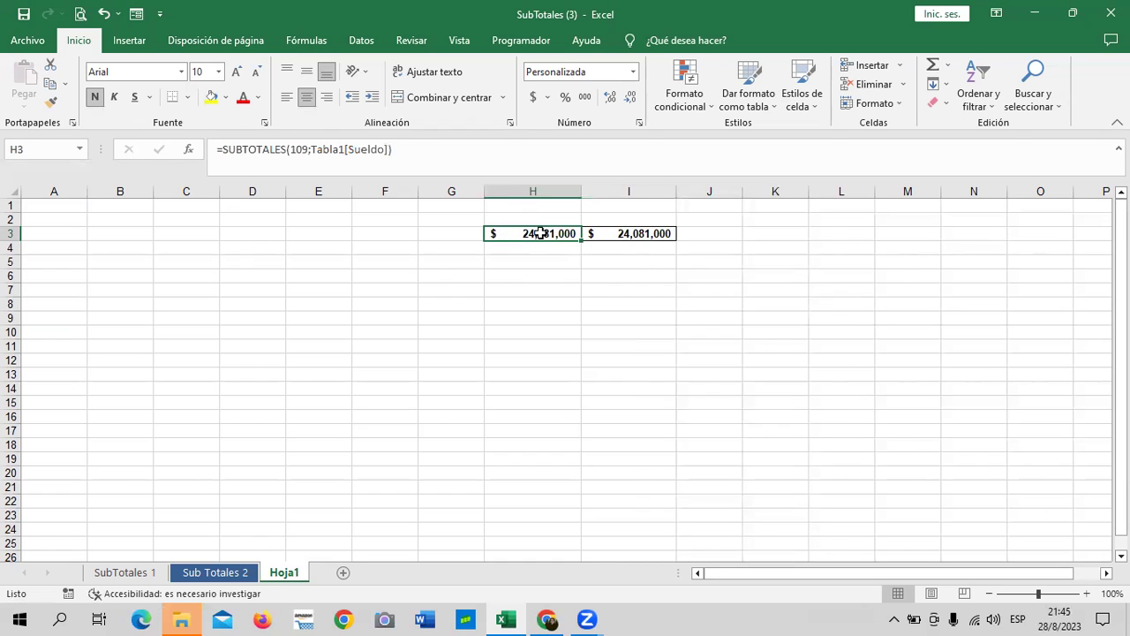
{"action": "left_click", "coordinate": [614, 232]}
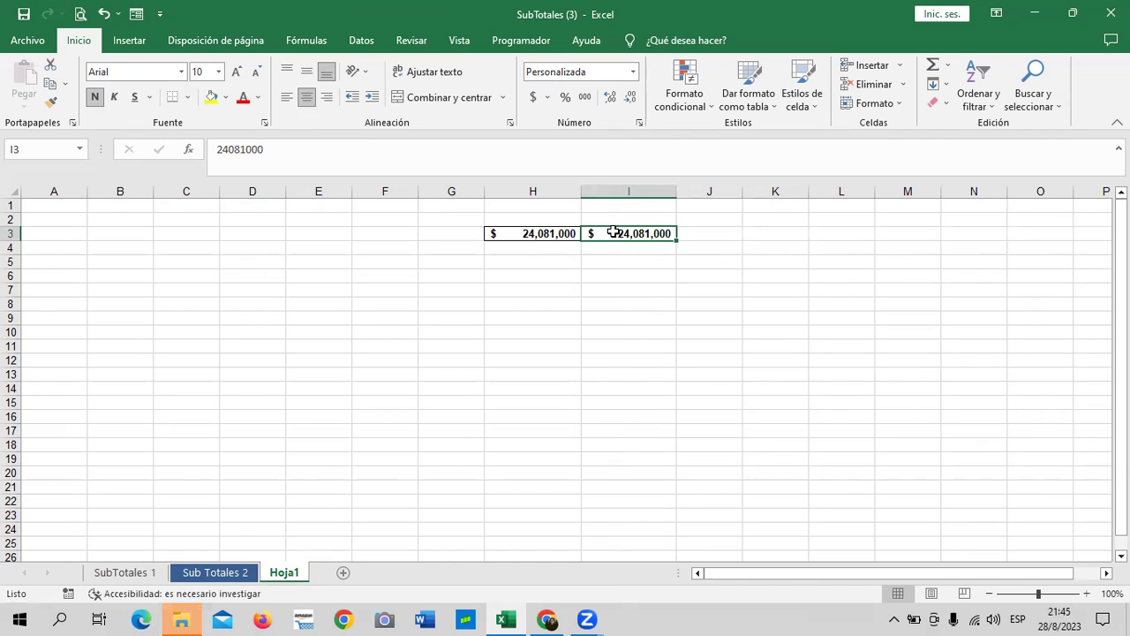
Select all departments in the Departamento filter, then view Hoja1 where H3 reads 54,632,000.
{"action": "left_click", "coordinate": [199, 576]}
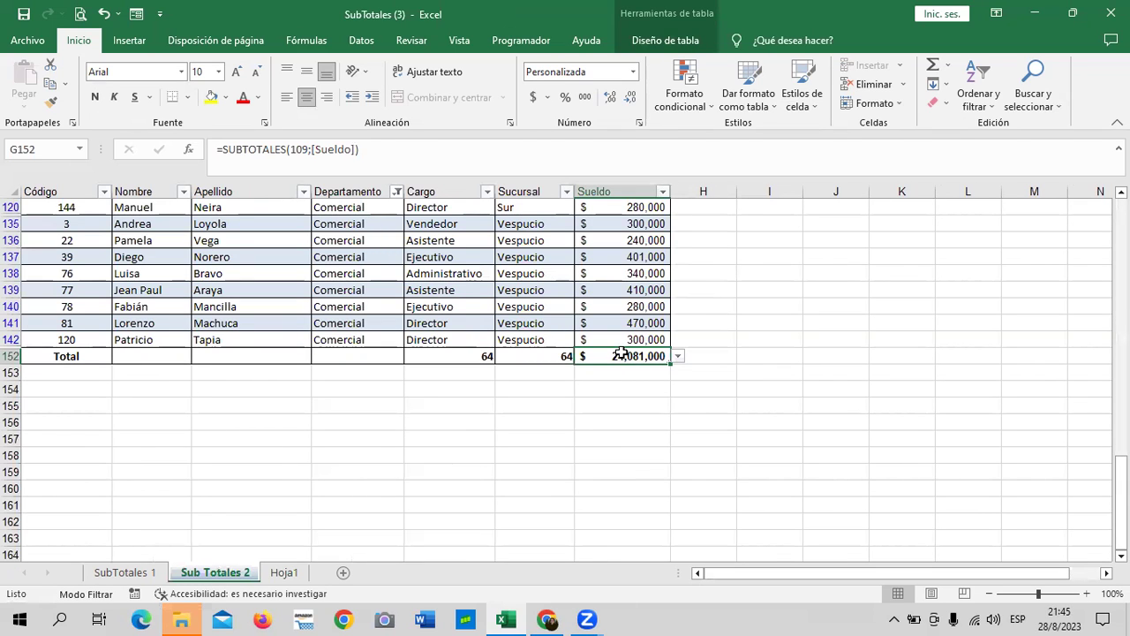
{"action": "left_click", "coordinate": [397, 192]}
{"action": "left_click", "coordinate": [284, 375]}
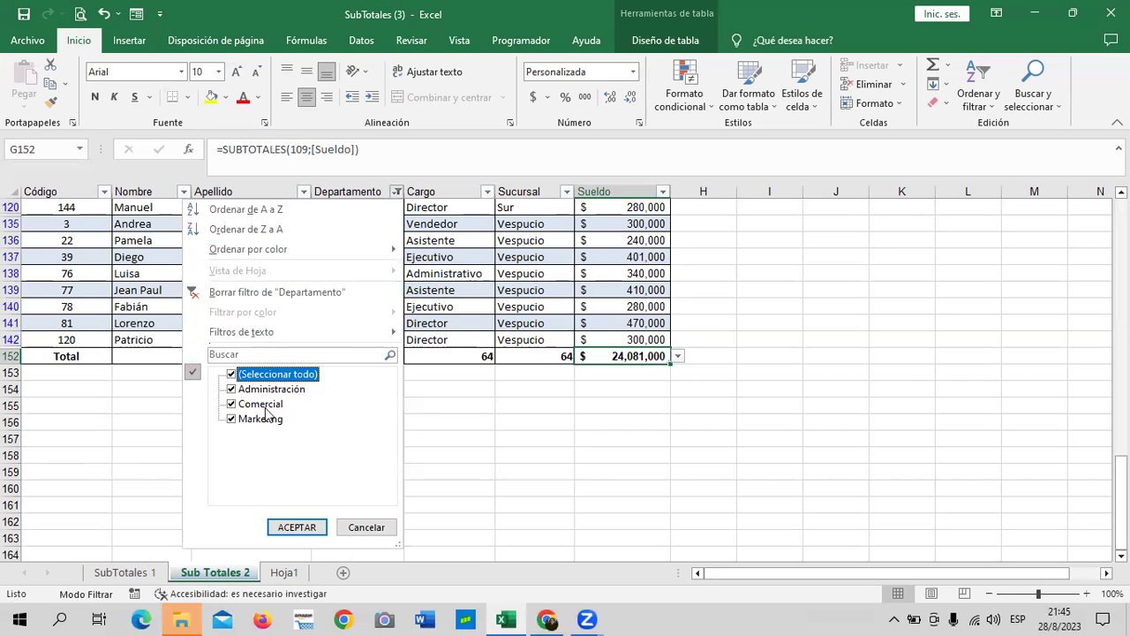
{"action": "left_click", "coordinate": [295, 527]}
{"action": "scroll", "coordinate": [654, 389], "scroll_direction": "down", "scroll_amount": 2}
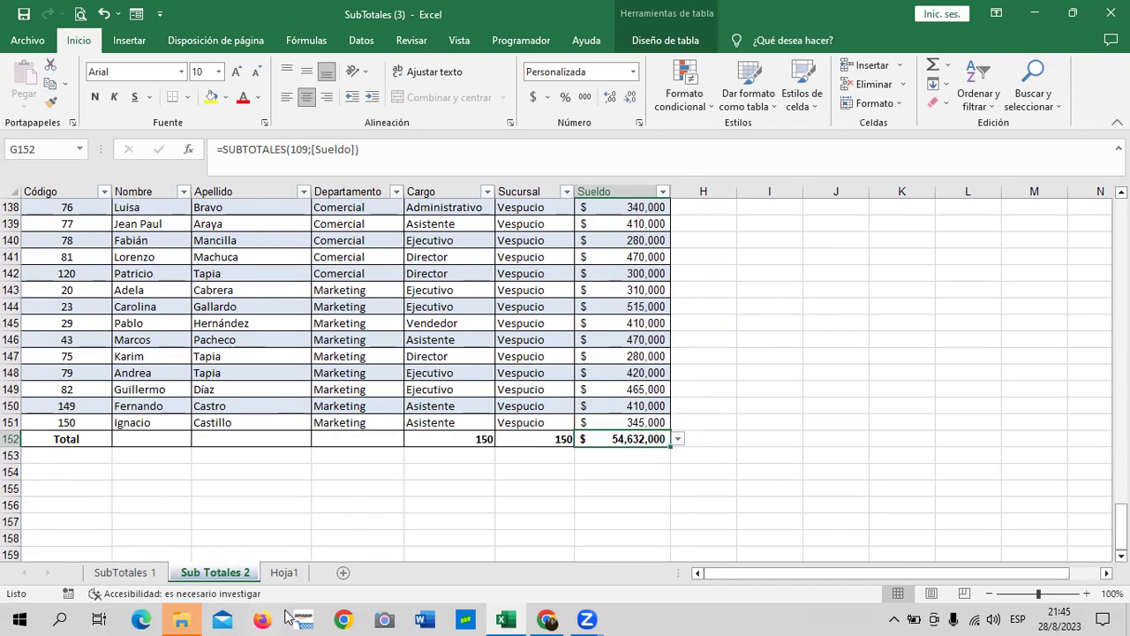
{"action": "left_click", "coordinate": [284, 573]}
{"action": "left_click", "coordinate": [768, 389]}
Delete H3's subtotal formula on Hoja1, keeping 24,081,000 in I3, then return to Sub Totales 2.
{"action": "left_click", "coordinate": [654, 233]}
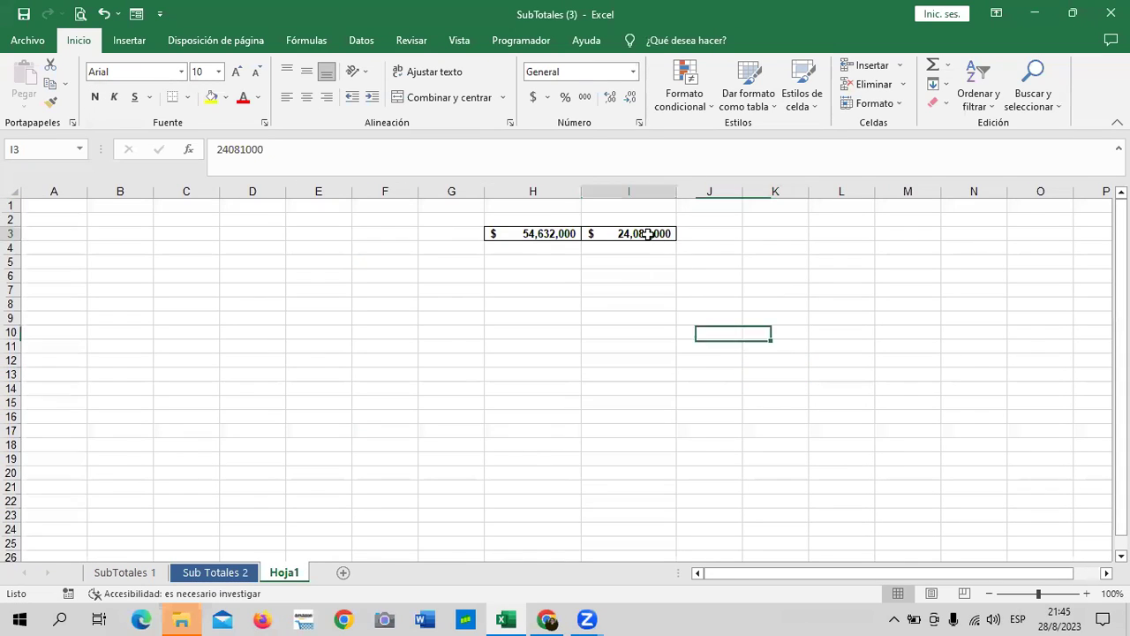
{"action": "left_click", "coordinate": [525, 233]}
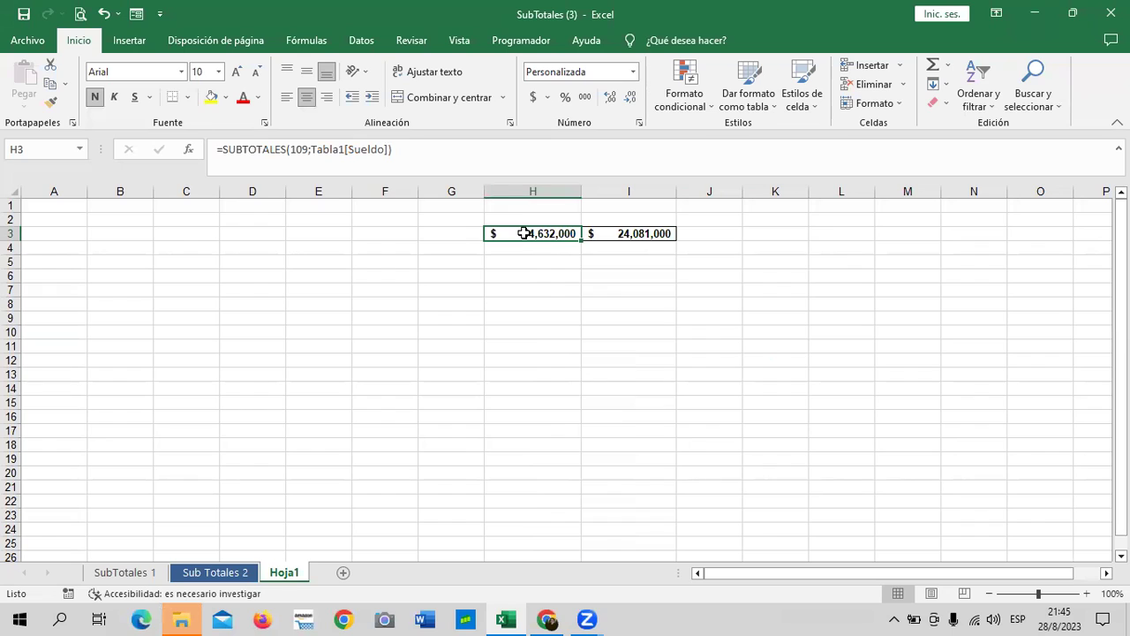
{"action": "key", "text": "Delete"}
{"action": "left_click", "coordinate": [557, 330]}
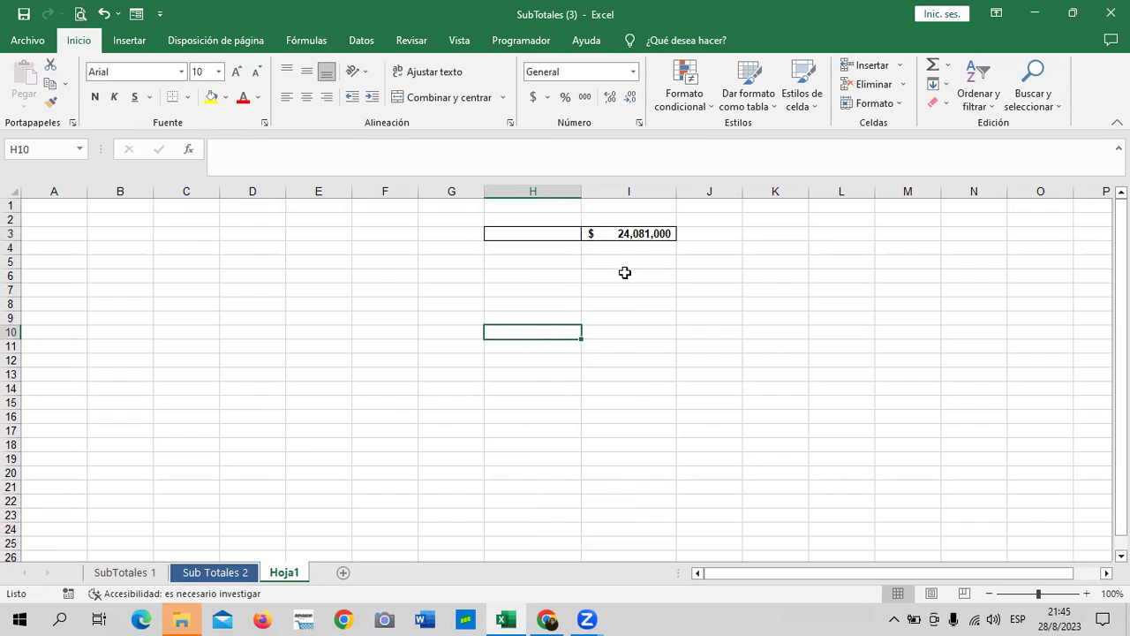
{"action": "left_click", "coordinate": [623, 235]}
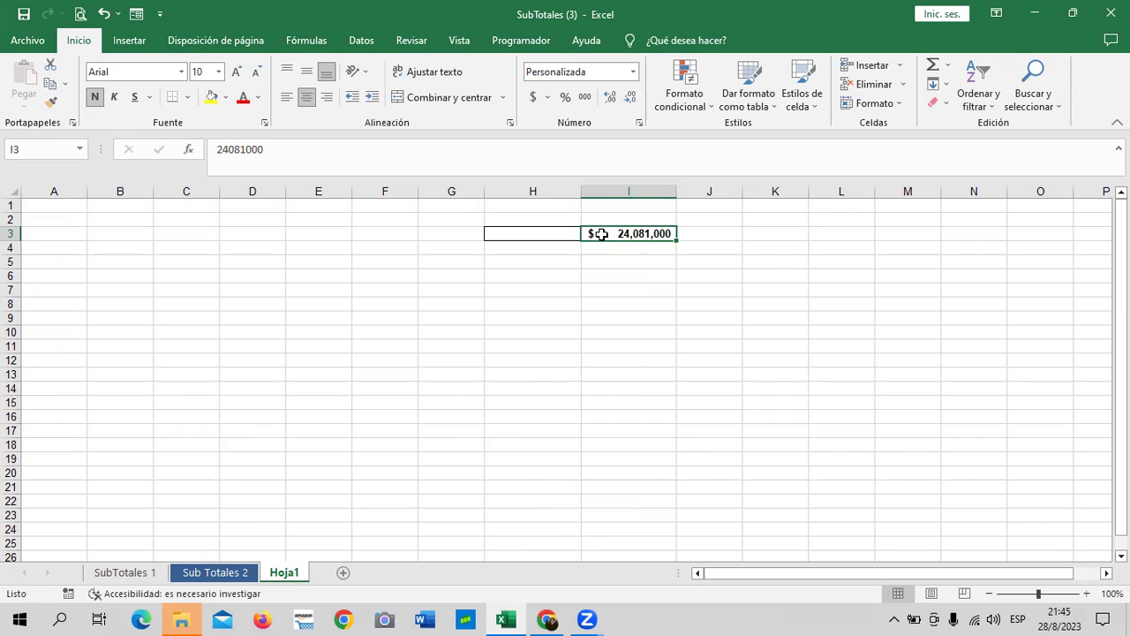
{"action": "left_click", "coordinate": [251, 572]}
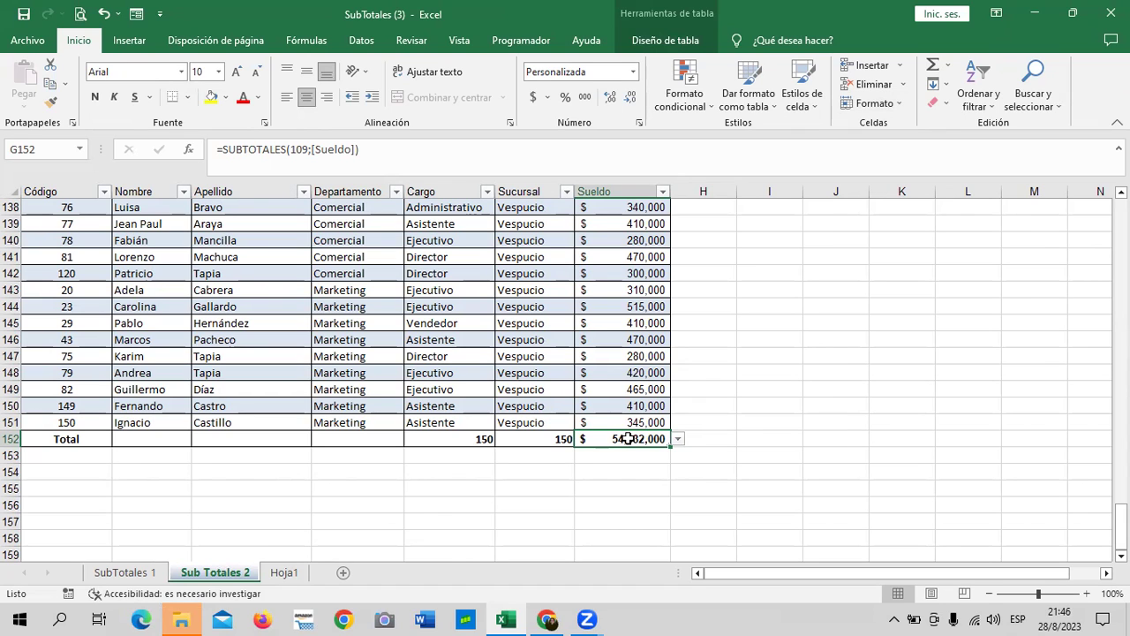
Scroll back to the top of the Sub Totales 2 employee table and select cells inside it.
{"action": "key", "text": "Return"}
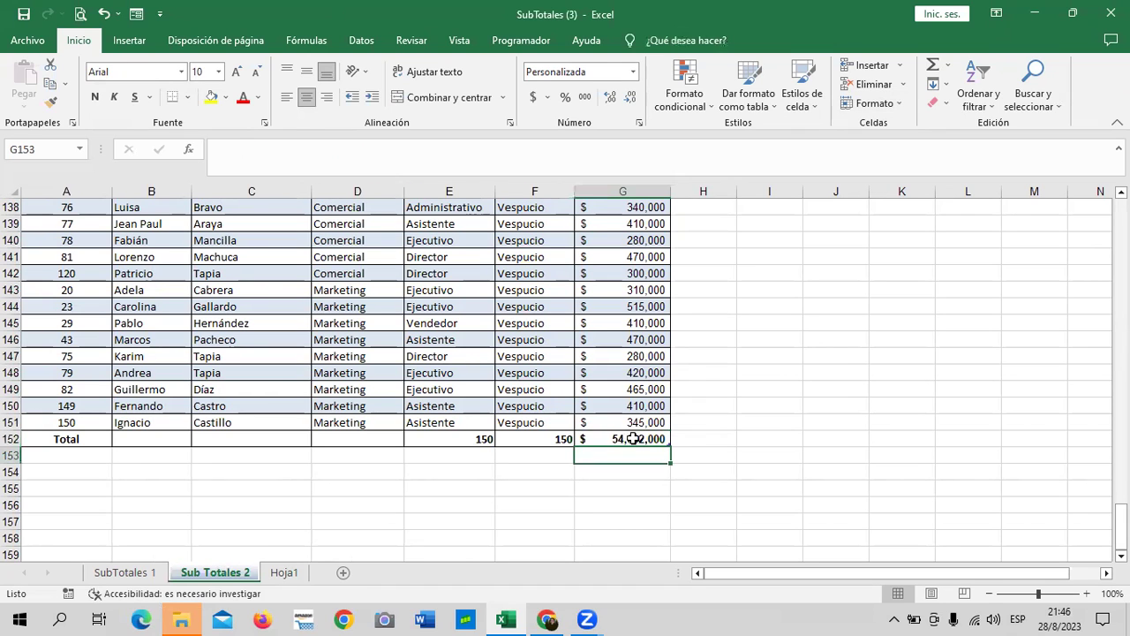
{"action": "scroll", "coordinate": [634, 389], "scroll_direction": "up", "scroll_amount": 3}
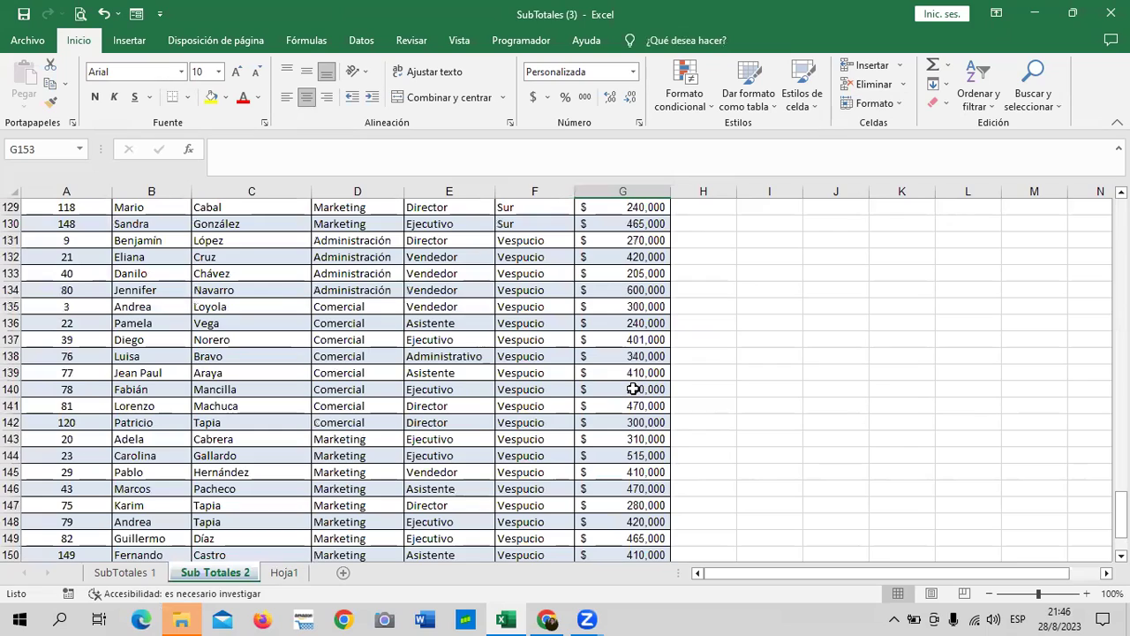
{"action": "scroll", "coordinate": [455, 368], "scroll_direction": "up", "scroll_amount": 6}
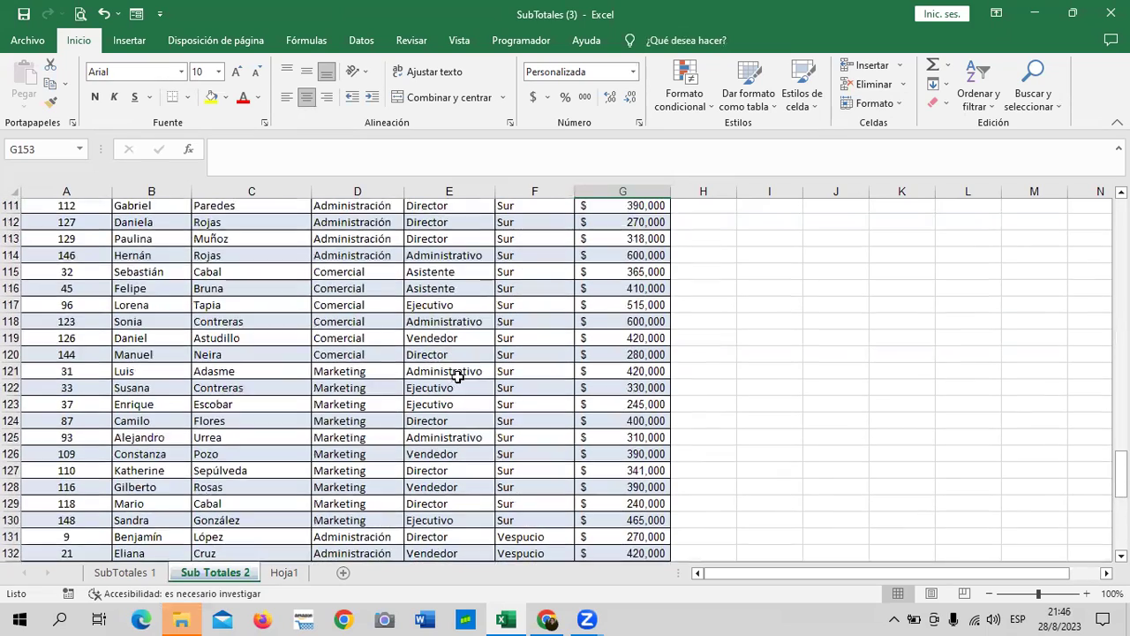
{"action": "scroll", "coordinate": [476, 389], "scroll_direction": "up", "scroll_amount": 5}
{"action": "scroll", "coordinate": [481, 393], "scroll_direction": "up", "scroll_amount": 6}
{"action": "scroll", "coordinate": [487, 395], "scroll_direction": "up", "scroll_amount": 3}
{"action": "scroll", "coordinate": [530, 394], "scroll_direction": "up", "scroll_amount": 5}
{"action": "scroll", "coordinate": [543, 371], "scroll_direction": "up", "scroll_amount": 6}
{"action": "scroll", "coordinate": [479, 373], "scroll_direction": "up", "scroll_amount": 3}
{"action": "scroll", "coordinate": [495, 389], "scroll_direction": "up", "scroll_amount": 8}
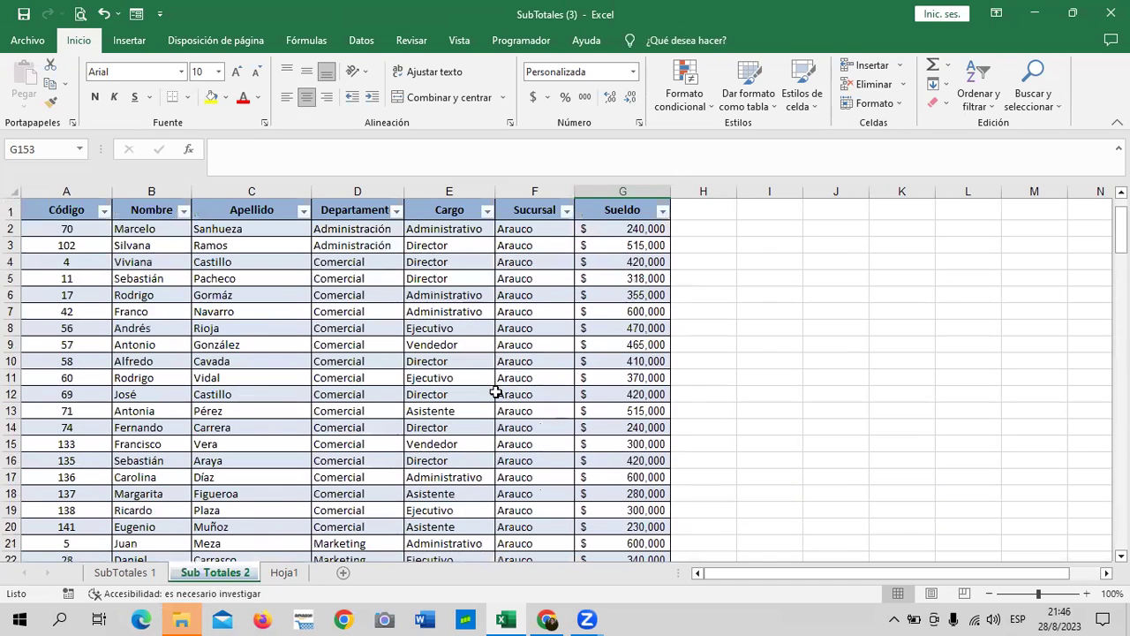
{"action": "left_click", "coordinate": [325, 310]}
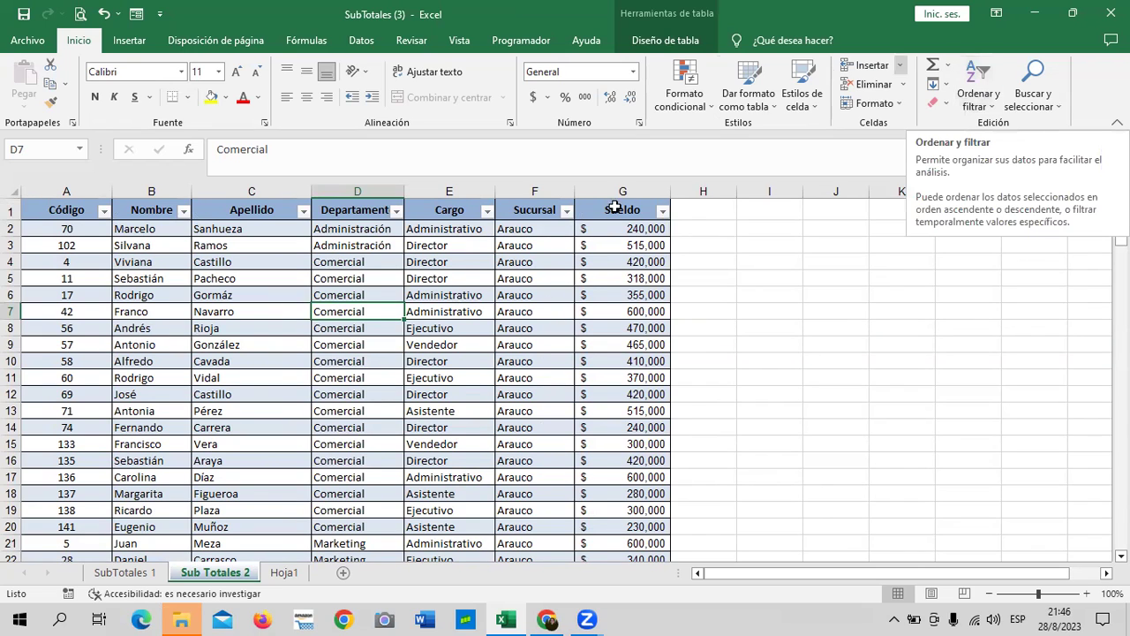
{"action": "left_click", "coordinate": [395, 344]}
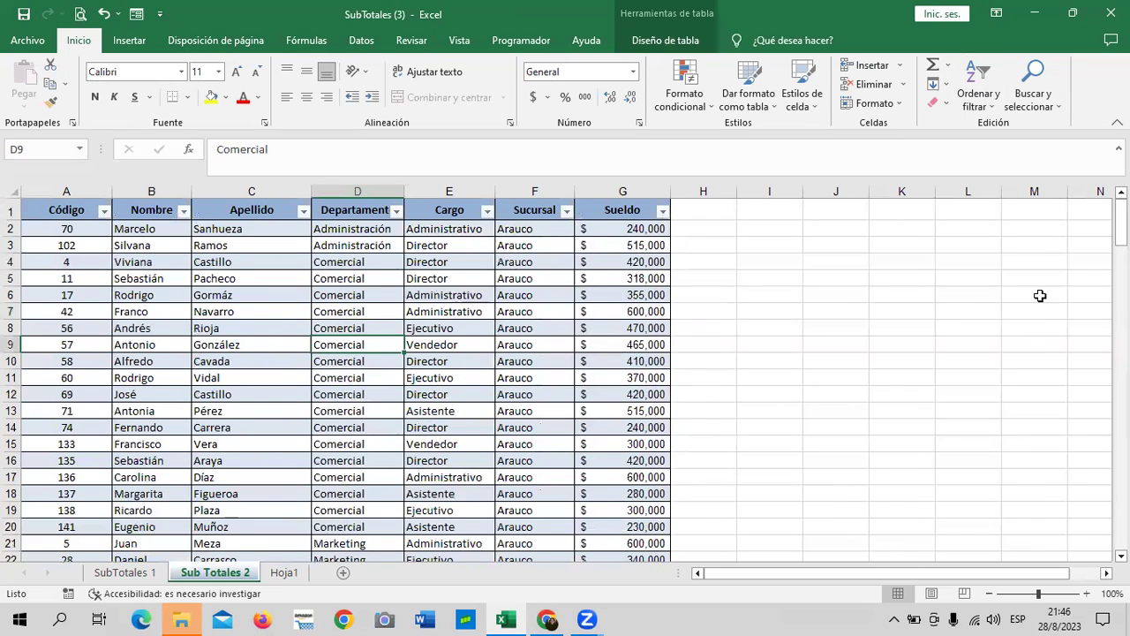
{"action": "left_click", "coordinate": [372, 41]}
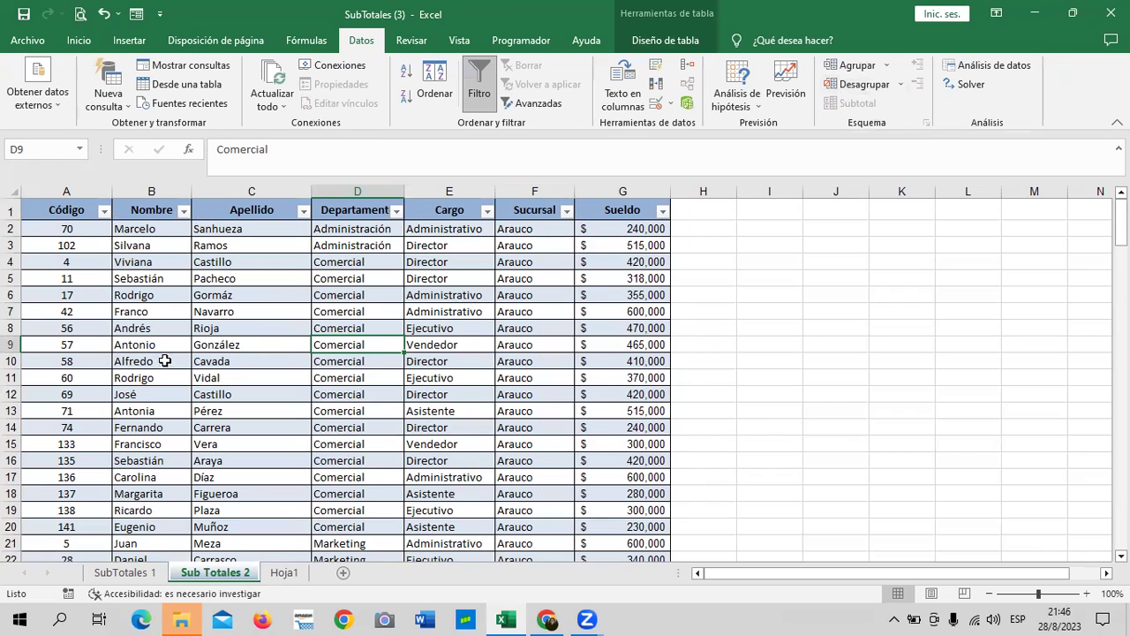
Select cell D23 inside Tabla1 to bring up the Diseño de tabla design options.
{"action": "left_click", "coordinate": [253, 294]}
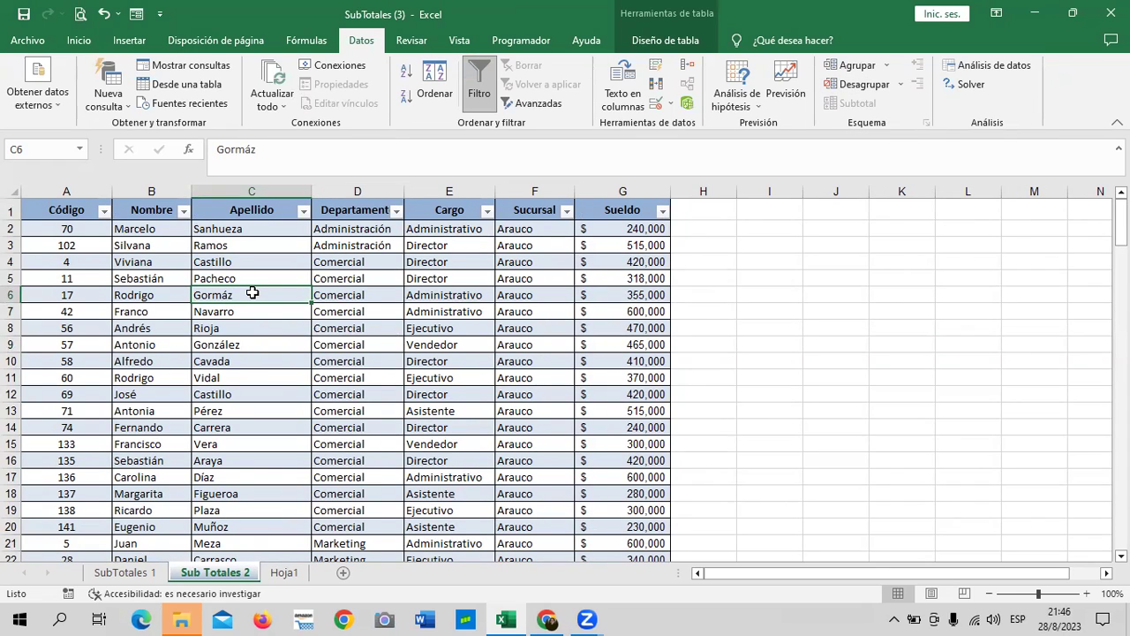
{"action": "left_click", "coordinate": [281, 347]}
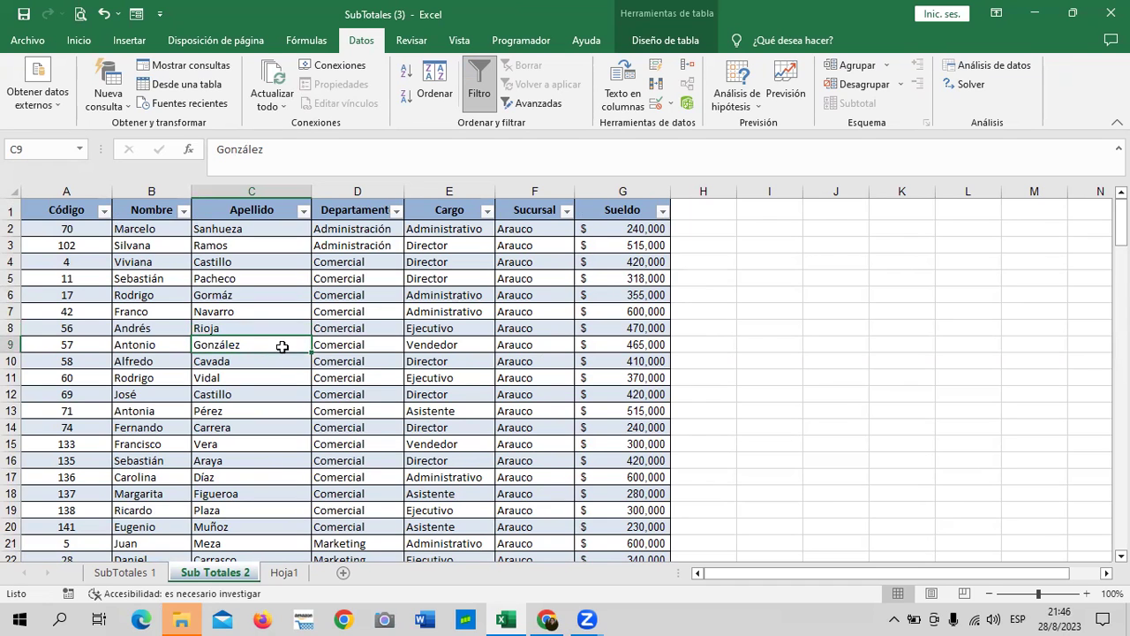
{"action": "scroll", "coordinate": [375, 429], "scroll_direction": "down", "scroll_amount": 6}
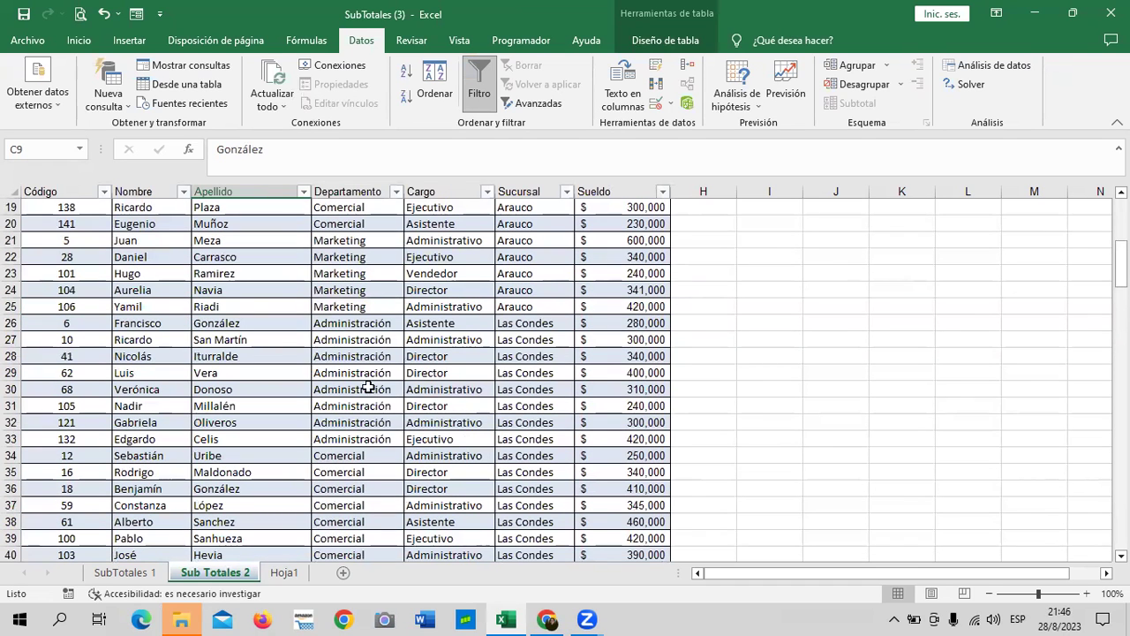
{"action": "left_click", "coordinate": [352, 276]}
{"action": "left_click", "coordinate": [642, 42]}
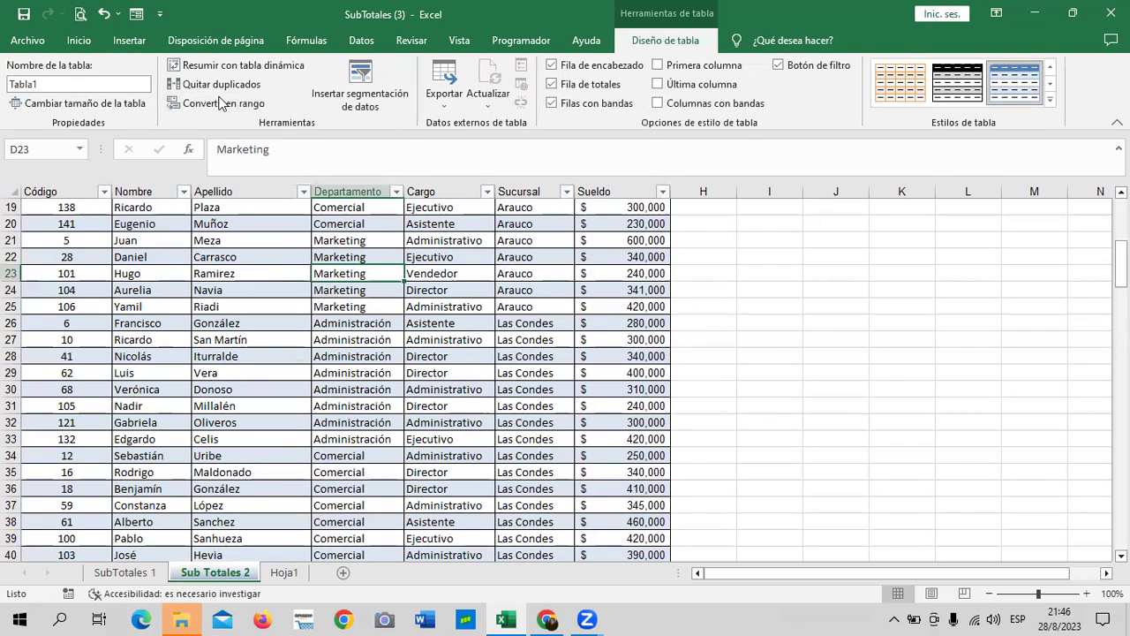
Convert Tabla1 to a normal range with Convertir en rango, confirming Sí.
{"action": "left_click", "coordinate": [226, 105]}
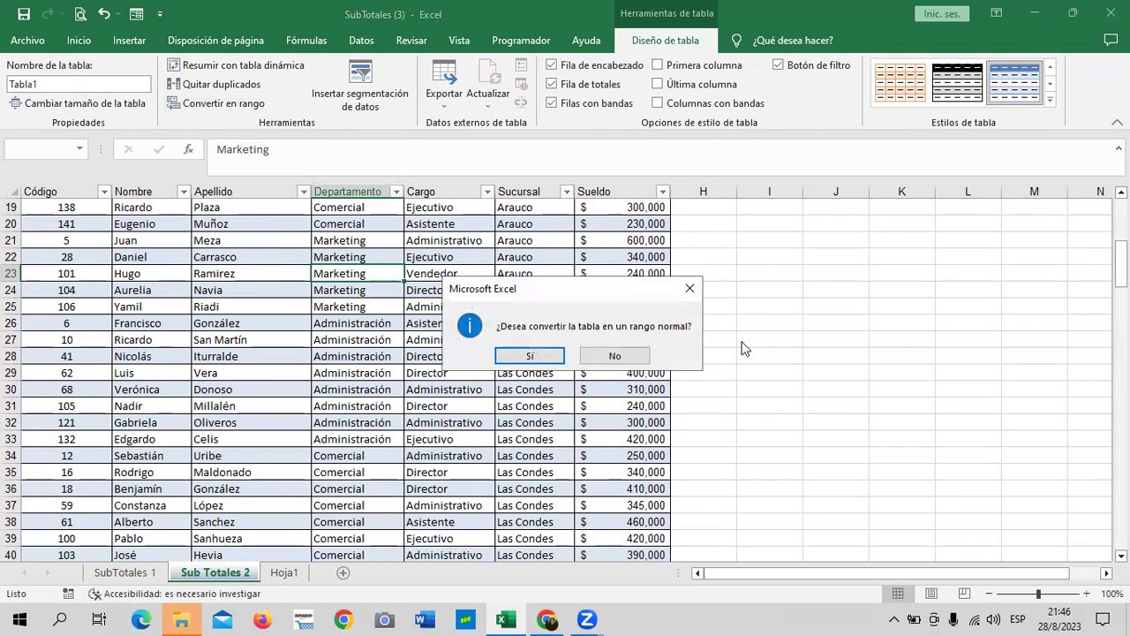
{"action": "left_click", "coordinate": [534, 354]}
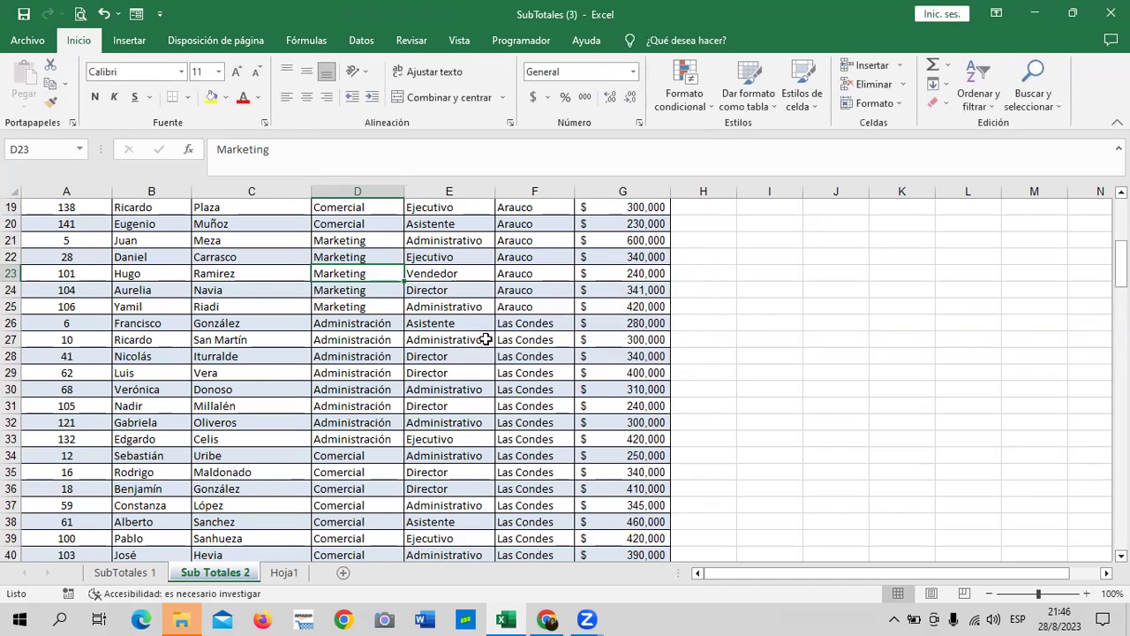
{"action": "scroll", "coordinate": [463, 379], "scroll_direction": "down", "scroll_amount": 6}
{"action": "scroll", "coordinate": [463, 379], "scroll_direction": "down", "scroll_amount": 6}
{"action": "scroll", "coordinate": [462, 379], "scroll_direction": "up", "scroll_amount": 5}
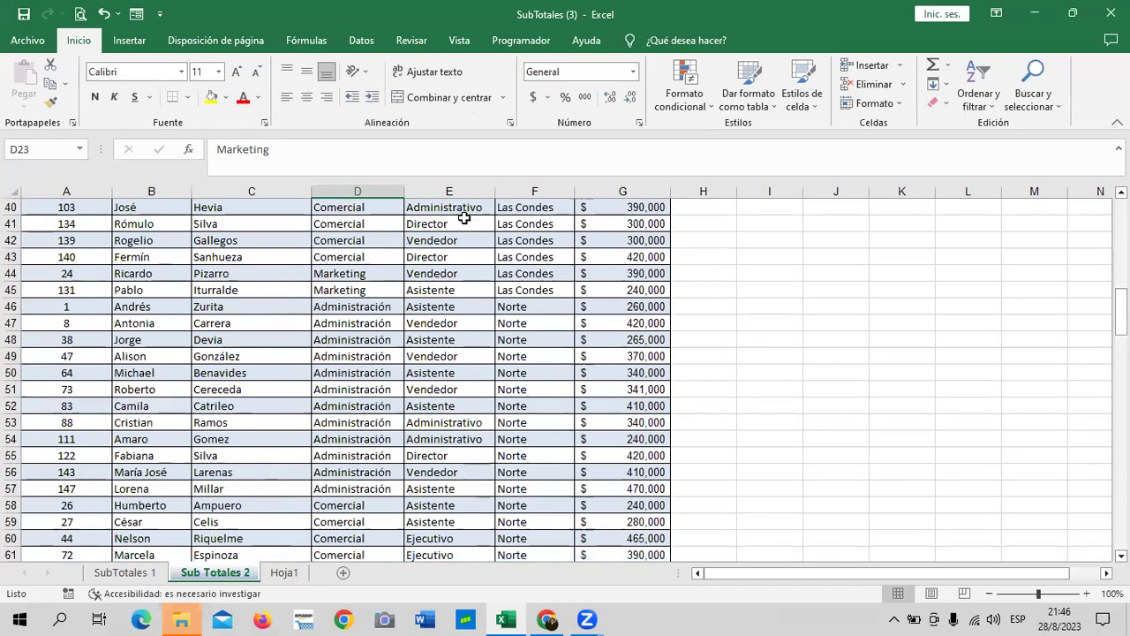
Show the Datos commands and select cell D46 (Administración) in the converted range.
{"action": "left_click", "coordinate": [361, 41]}
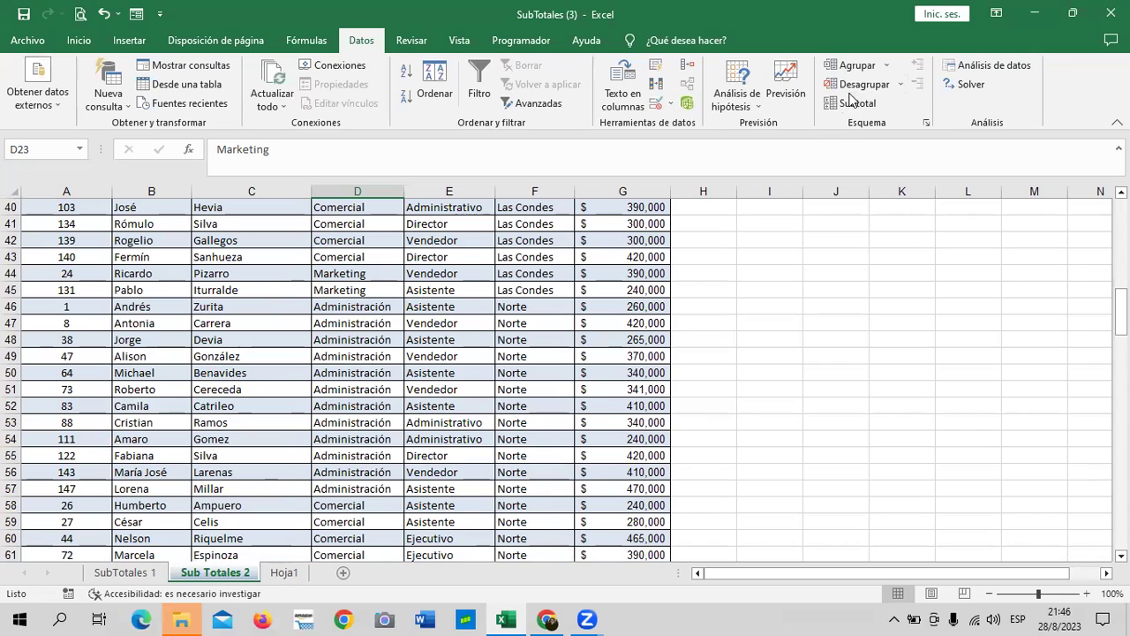
{"action": "left_click", "coordinate": [357, 309]}
{"action": "scroll", "coordinate": [357, 327], "scroll_direction": "up", "scroll_amount": 5}
{"action": "scroll", "coordinate": [351, 336], "scroll_direction": "up", "scroll_amount": 6}
{"action": "scroll", "coordinate": [350, 336], "scroll_direction": "up", "scroll_amount": 2}
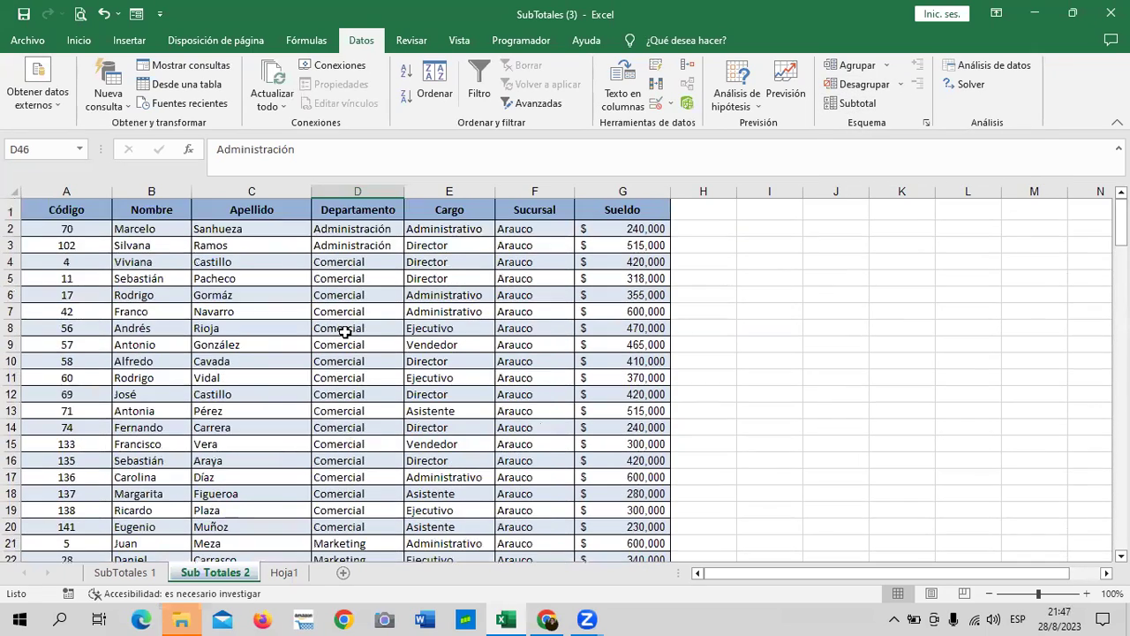
{"action": "scroll", "coordinate": [344, 333], "scroll_direction": "down", "scroll_amount": 11}
{"action": "scroll", "coordinate": [344, 333], "scroll_direction": "down", "scroll_amount": 9}
{"action": "scroll", "coordinate": [344, 333], "scroll_direction": "down", "scroll_amount": 8}
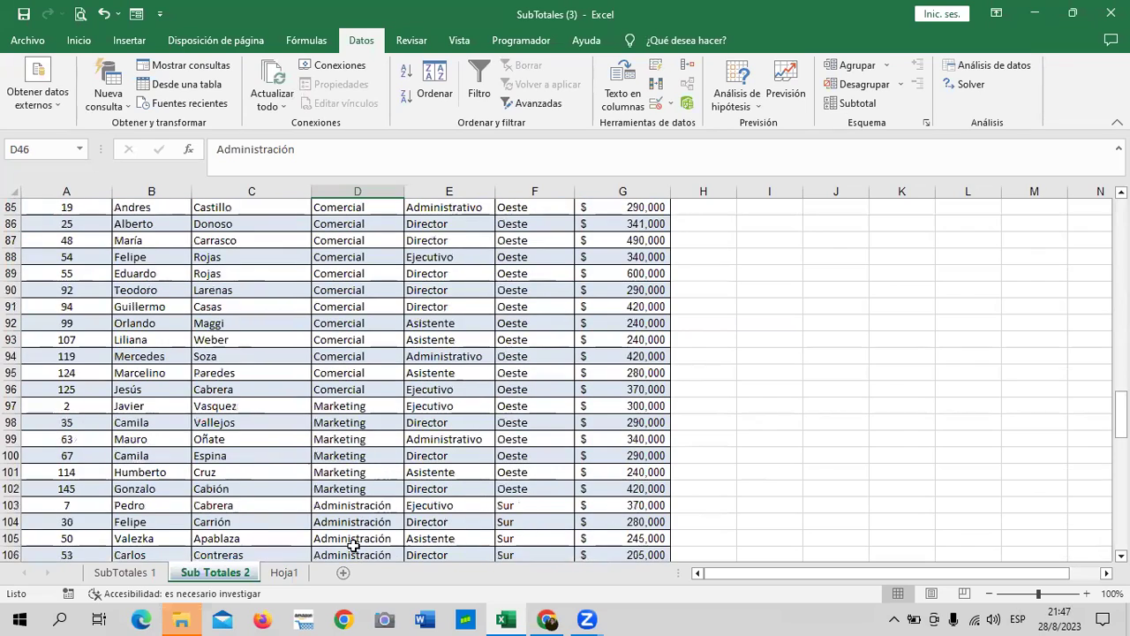
Switch to the SubTotales 1 sheet and browse the top of the product list.
{"action": "left_click", "coordinate": [141, 574]}
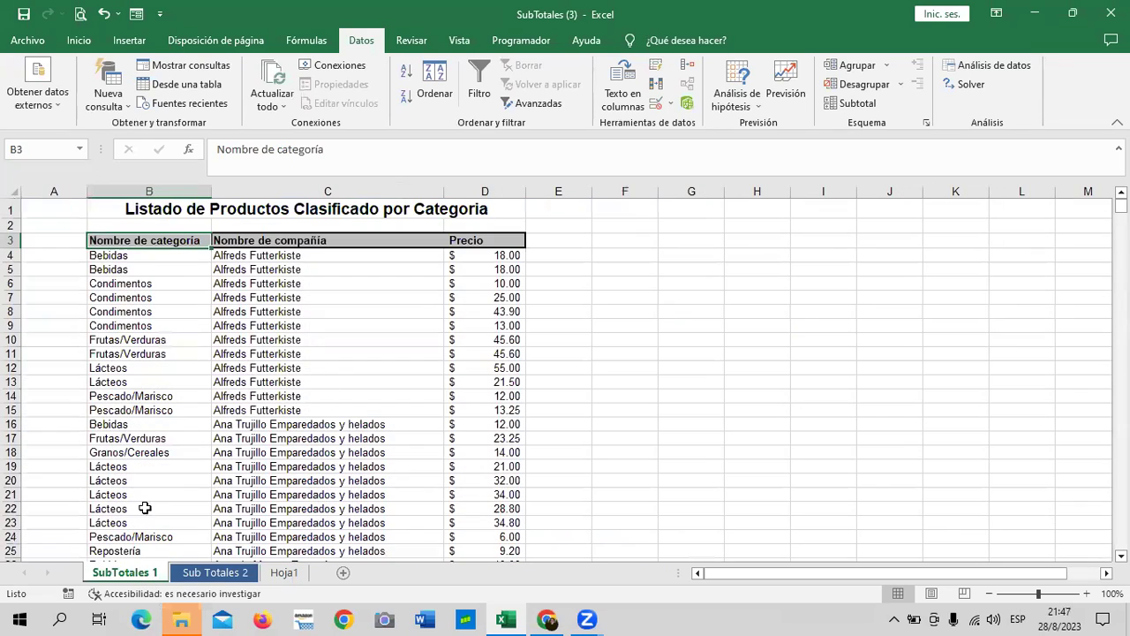
{"action": "scroll", "coordinate": [328, 382], "scroll_direction": "down", "scroll_amount": 6}
{"action": "scroll", "coordinate": [344, 364], "scroll_direction": "down", "scroll_amount": 6}
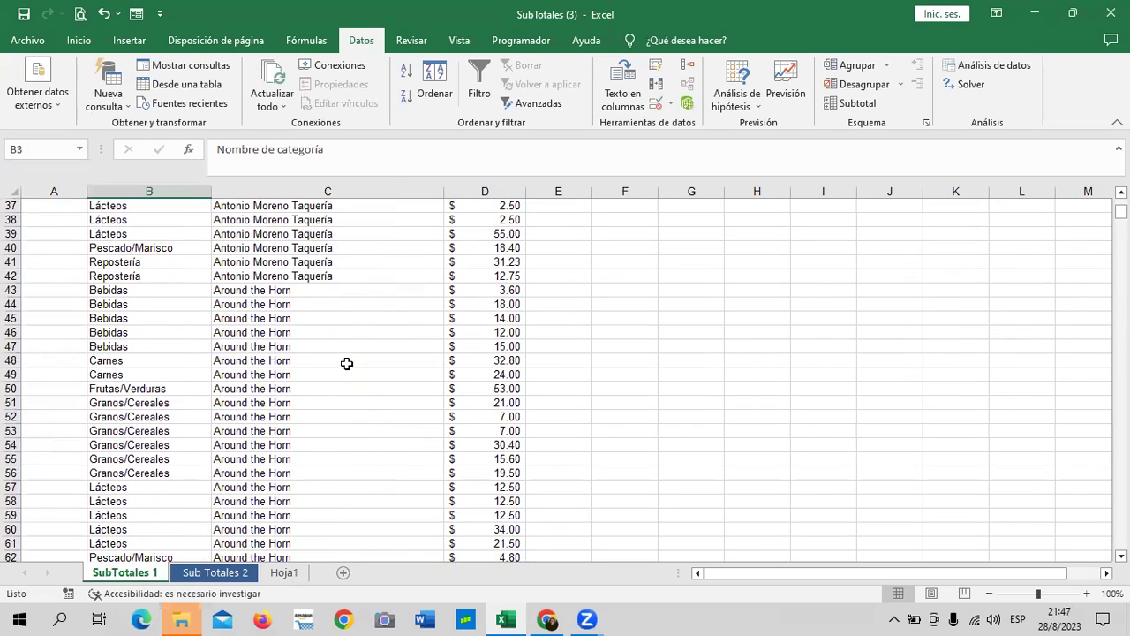
{"action": "scroll", "coordinate": [359, 357], "scroll_direction": "down", "scroll_amount": 8}
{"action": "scroll", "coordinate": [364, 353], "scroll_direction": "down", "scroll_amount": 9}
{"action": "scroll", "coordinate": [365, 353], "scroll_direction": "down", "scroll_amount": 6}
{"action": "scroll", "coordinate": [365, 352], "scroll_direction": "down", "scroll_amount": 12}
{"action": "scroll", "coordinate": [364, 352], "scroll_direction": "down", "scroll_amount": 6}
{"action": "scroll", "coordinate": [364, 352], "scroll_direction": "down", "scroll_amount": 5}
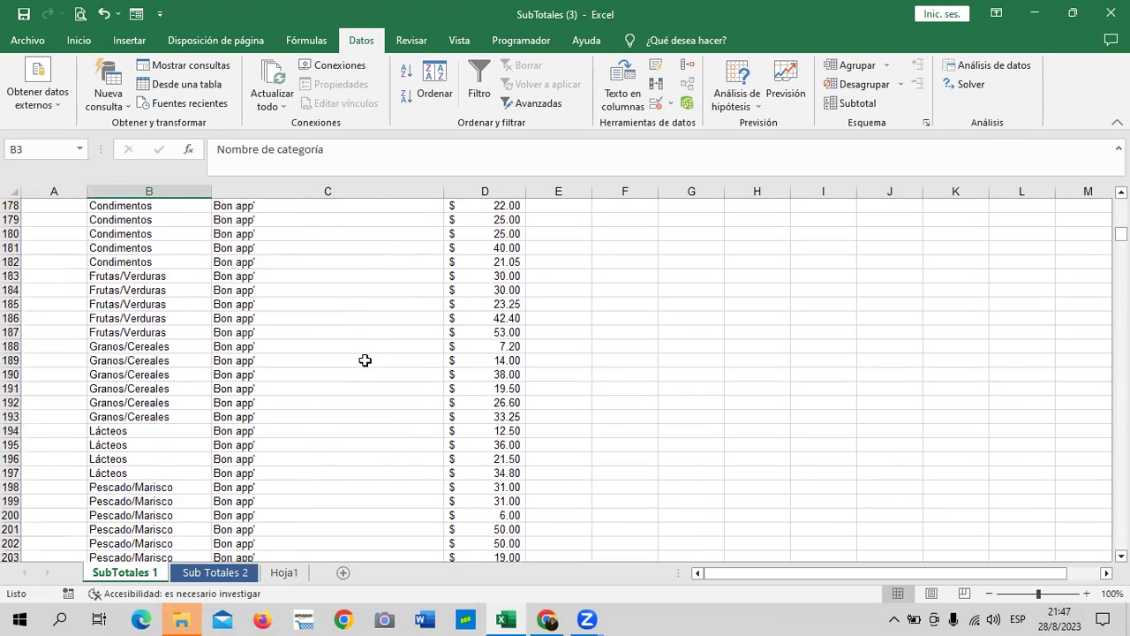
{"action": "scroll", "coordinate": [377, 347], "scroll_direction": "up", "scroll_amount": 12}
{"action": "scroll", "coordinate": [376, 347], "scroll_direction": "up", "scroll_amount": 6}
{"action": "scroll", "coordinate": [379, 338], "scroll_direction": "up", "scroll_amount": 15}
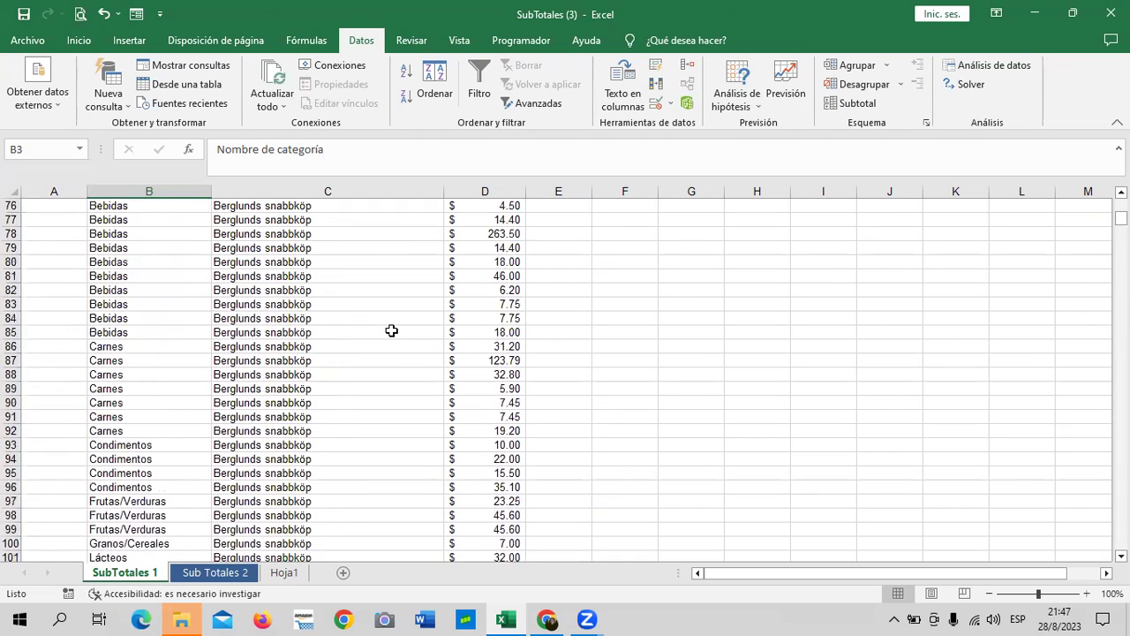
{"action": "scroll", "coordinate": [392, 328], "scroll_direction": "up", "scroll_amount": 7}
{"action": "scroll", "coordinate": [397, 326], "scroll_direction": "up", "scroll_amount": 14}
{"action": "scroll", "coordinate": [412, 315], "scroll_direction": "up", "scroll_amount": 4}
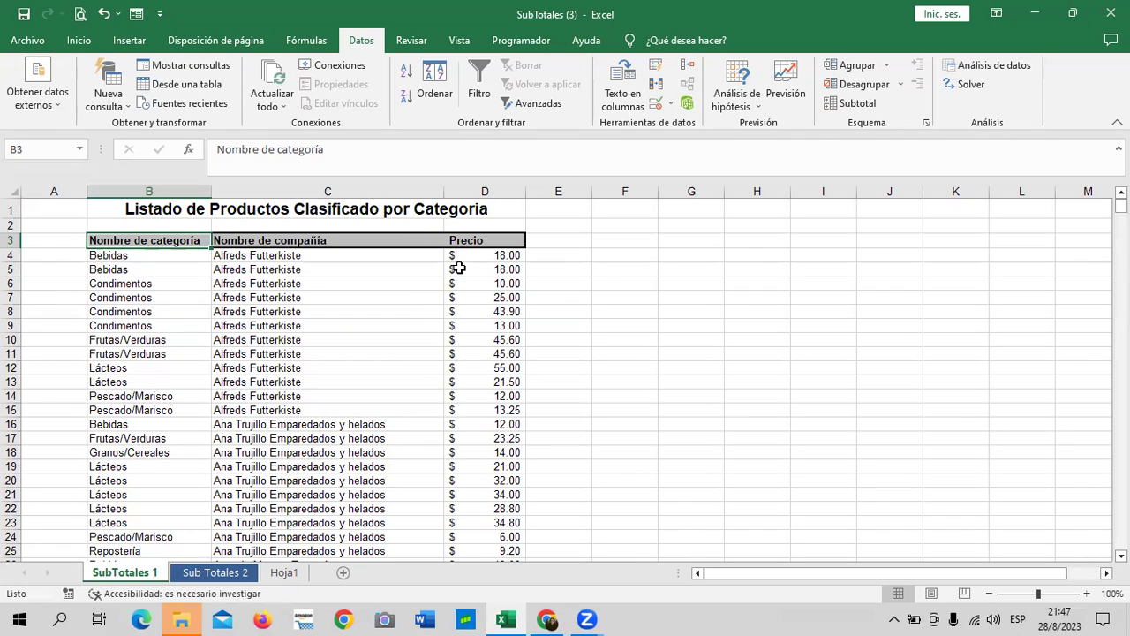
{"action": "scroll", "coordinate": [459, 270], "scroll_direction": "down", "scroll_amount": 3}
{"action": "scroll", "coordinate": [389, 337], "scroll_direction": "up", "scroll_amount": 3}
Select the Nombre de compañía and Nombre de categoría headers, then scroll down the list.
{"action": "left_click", "coordinate": [363, 241]}
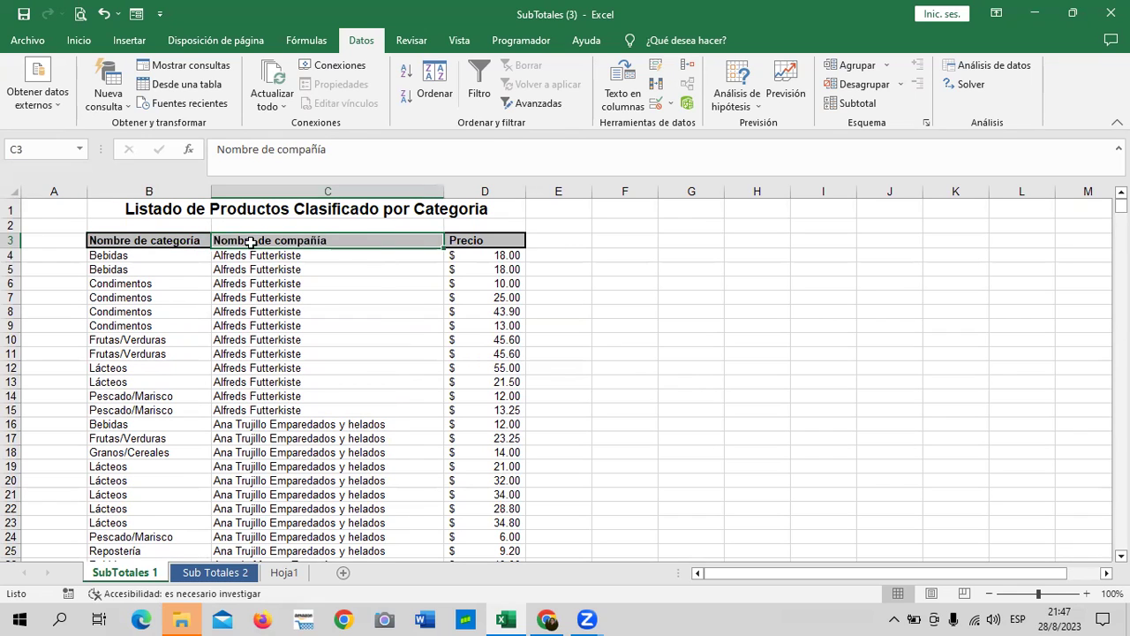
{"action": "left_click", "coordinate": [178, 241]}
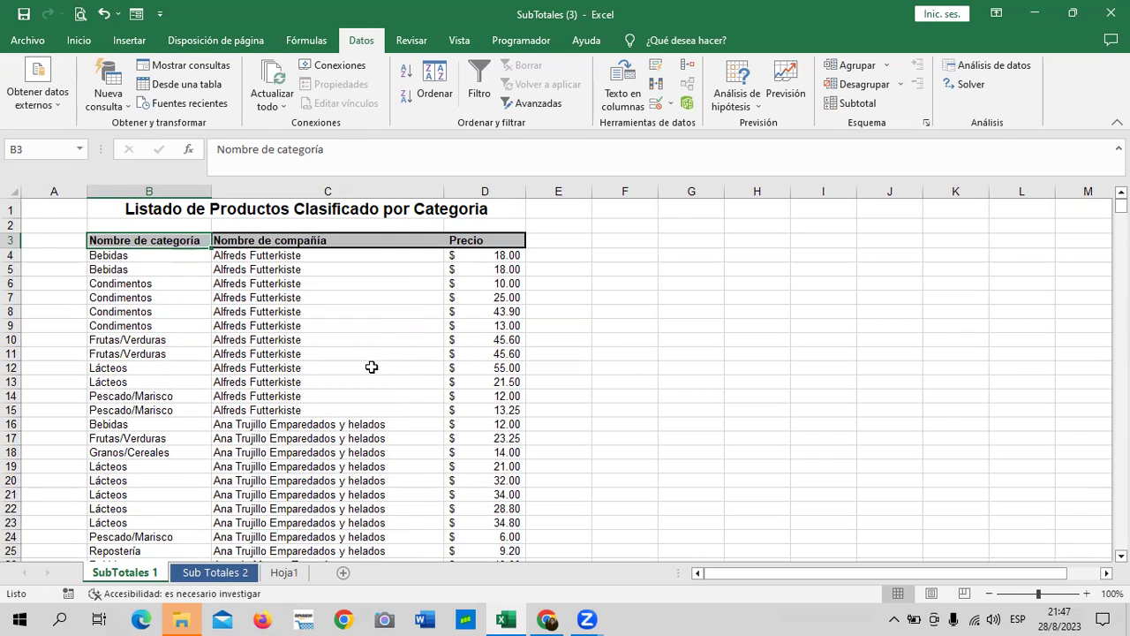
{"action": "scroll", "coordinate": [349, 300], "scroll_direction": "down", "scroll_amount": 6}
{"action": "scroll", "coordinate": [349, 300], "scroll_direction": "down", "scroll_amount": 4}
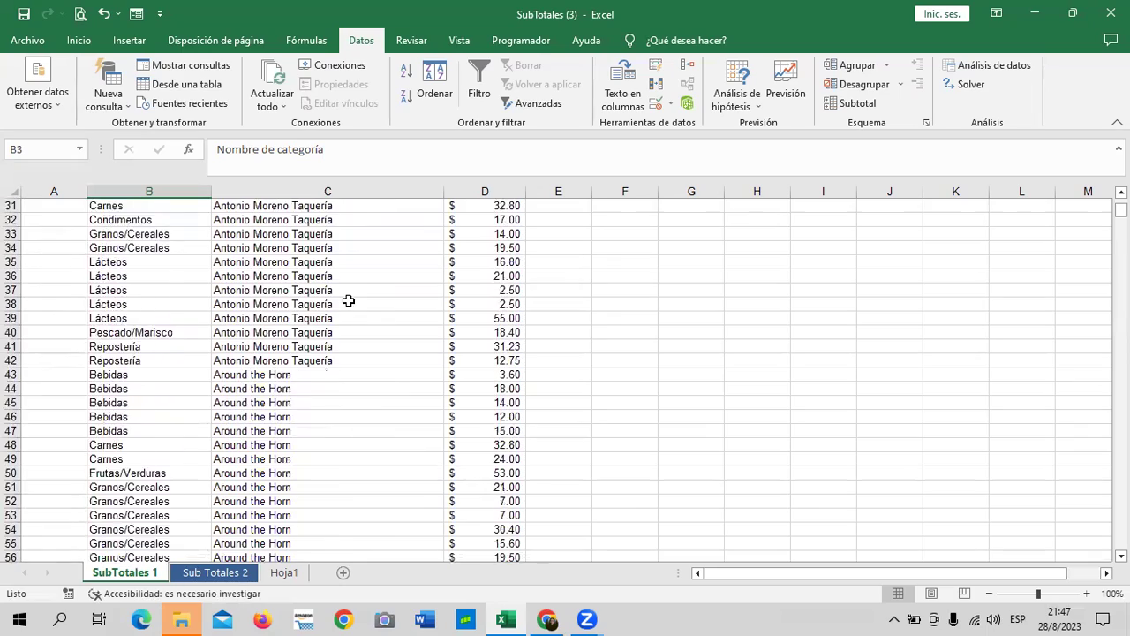
{"action": "scroll", "coordinate": [348, 301], "scroll_direction": "down", "scroll_amount": 12}
{"action": "scroll", "coordinate": [349, 301], "scroll_direction": "down", "scroll_amount": 6}
{"action": "scroll", "coordinate": [348, 301], "scroll_direction": "down", "scroll_amount": 9}
{"action": "scroll", "coordinate": [348, 302], "scroll_direction": "down", "scroll_amount": 6}
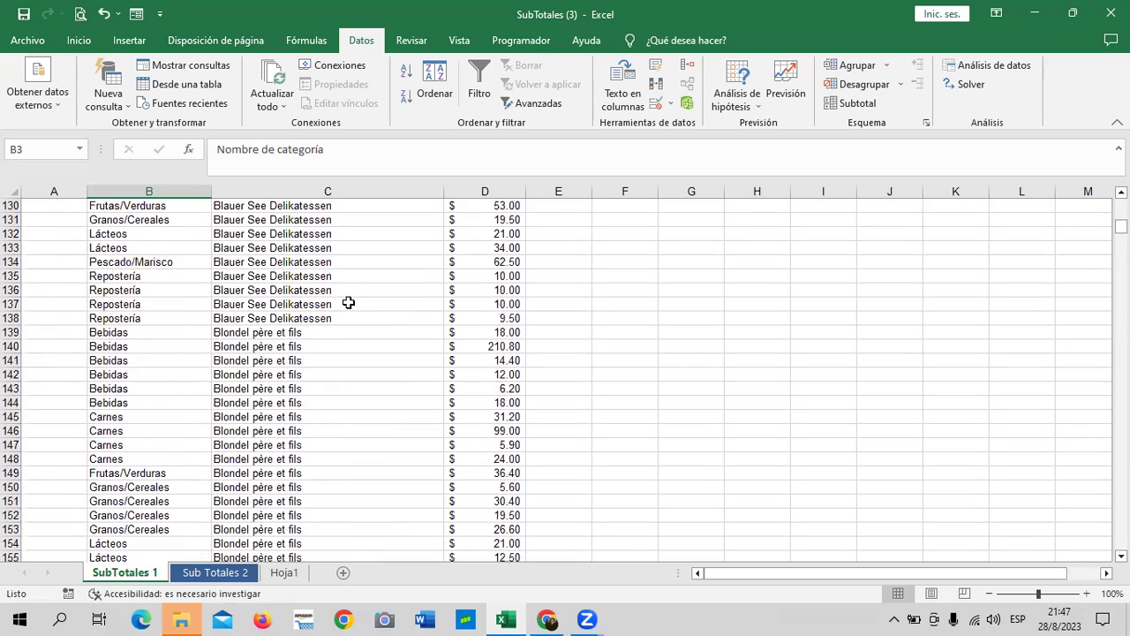
{"action": "scroll", "coordinate": [348, 304], "scroll_direction": "down", "scroll_amount": 7}
{"action": "scroll", "coordinate": [349, 304], "scroll_direction": "down", "scroll_amount": 7}
{"action": "scroll", "coordinate": [349, 303], "scroll_direction": "down", "scroll_amount": 13}
{"action": "scroll", "coordinate": [349, 304], "scroll_direction": "down", "scroll_amount": 6}
{"action": "scroll", "coordinate": [348, 304], "scroll_direction": "down", "scroll_amount": 15}
{"action": "scroll", "coordinate": [349, 303], "scroll_direction": "down", "scroll_amount": 5}
{"action": "scroll", "coordinate": [348, 305], "scroll_direction": "down", "scroll_amount": 9}
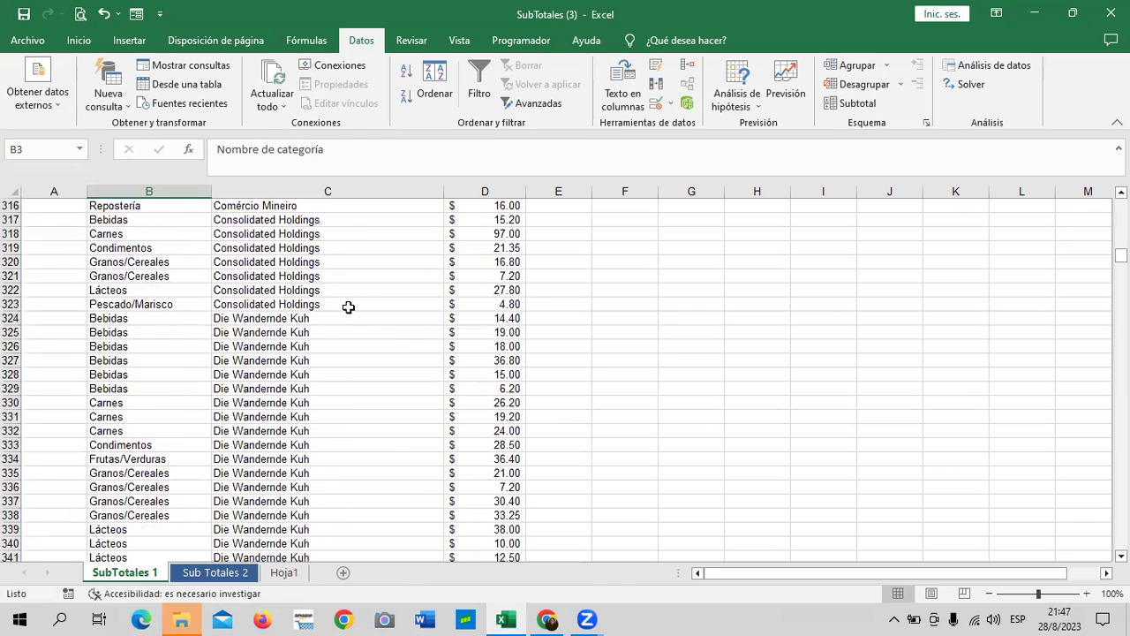
Jump to the list's last row, 2158, then return to the top and select cell C7.
{"action": "key", "text": "ctrl+Down"}
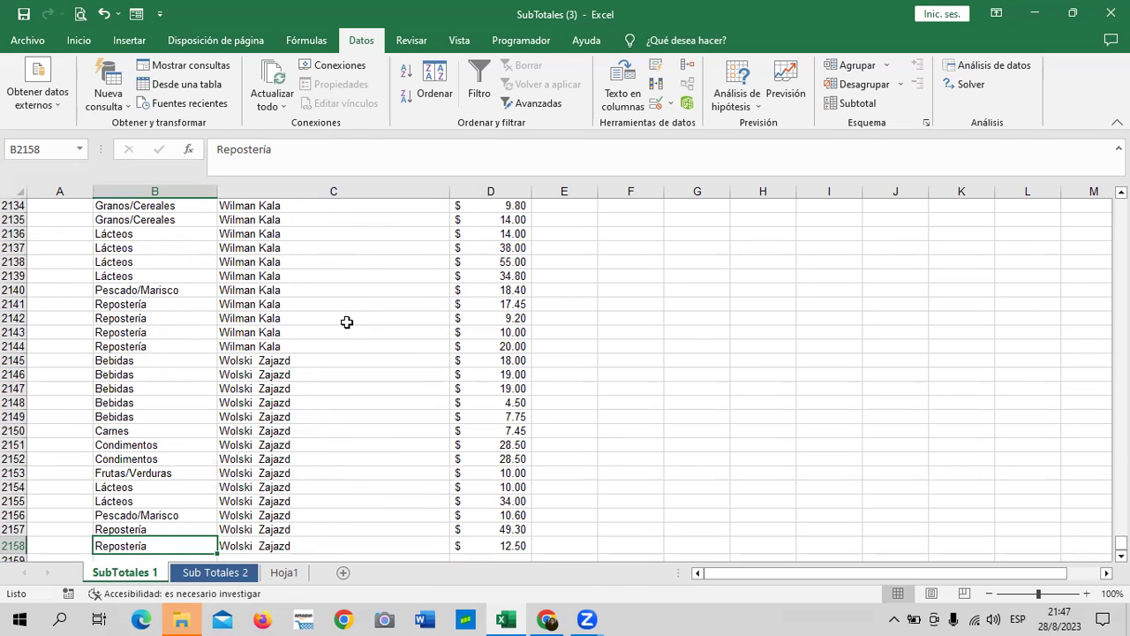
{"action": "scroll", "coordinate": [326, 374], "scroll_direction": "up", "scroll_amount": 7}
{"action": "scroll", "coordinate": [363, 350], "scroll_direction": "up", "scroll_amount": 1}
{"action": "scroll", "coordinate": [372, 334], "scroll_direction": "up", "scroll_amount": 14}
{"action": "scroll", "coordinate": [372, 334], "scroll_direction": "up", "scroll_amount": 10}
{"action": "scroll", "coordinate": [373, 318], "scroll_direction": "up", "scroll_amount": 6}
{"action": "scroll", "coordinate": [374, 313], "scroll_direction": "up", "scroll_amount": 7}
{"action": "left_click_drag", "start_coordinate": [1121, 521], "coordinate": [1098, 230]}
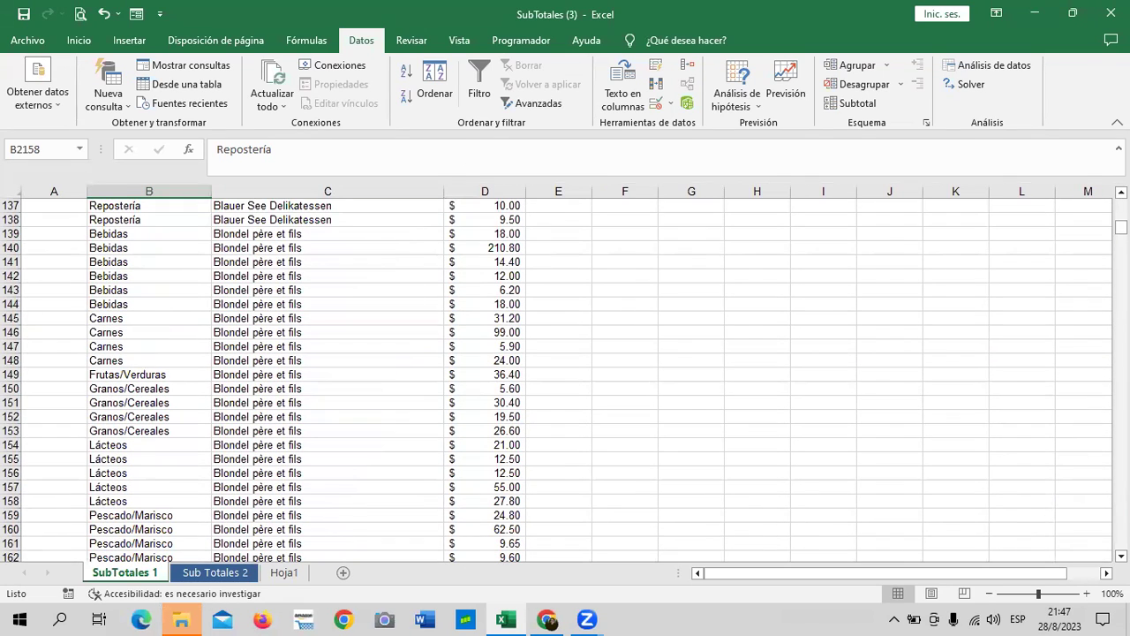
{"action": "scroll", "coordinate": [565, 380], "scroll_direction": "up", "scroll_amount": 7}
{"action": "scroll", "coordinate": [565, 380], "scroll_direction": "up", "scroll_amount": 1}
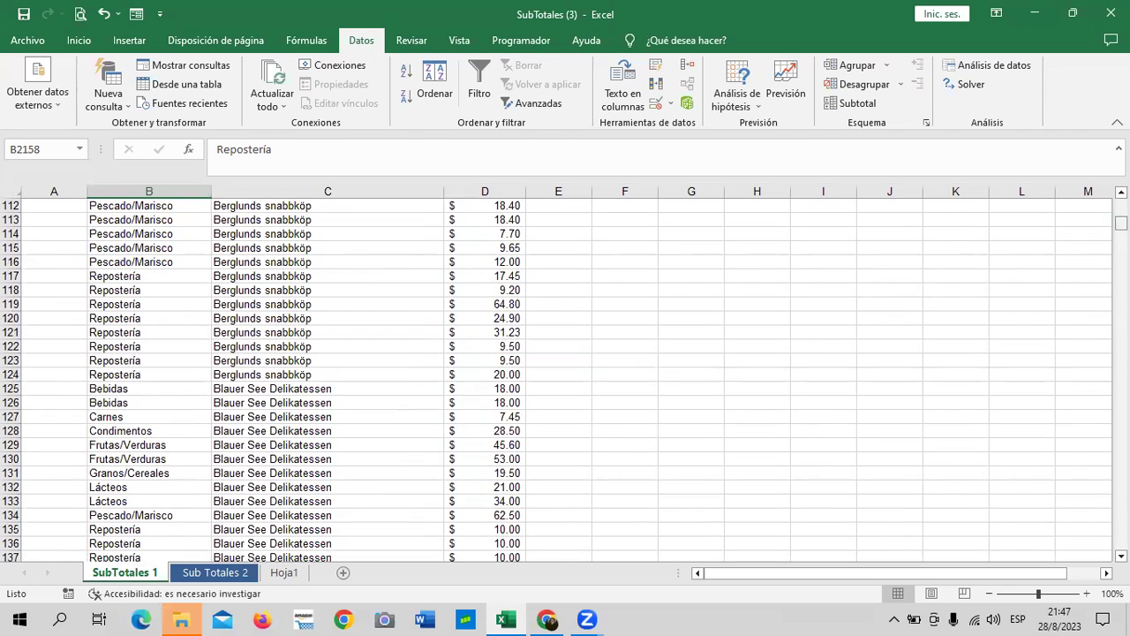
{"action": "left_click_drag", "start_coordinate": [1122, 223], "coordinate": [1121, 203]}
{"action": "left_click", "coordinate": [251, 296]}
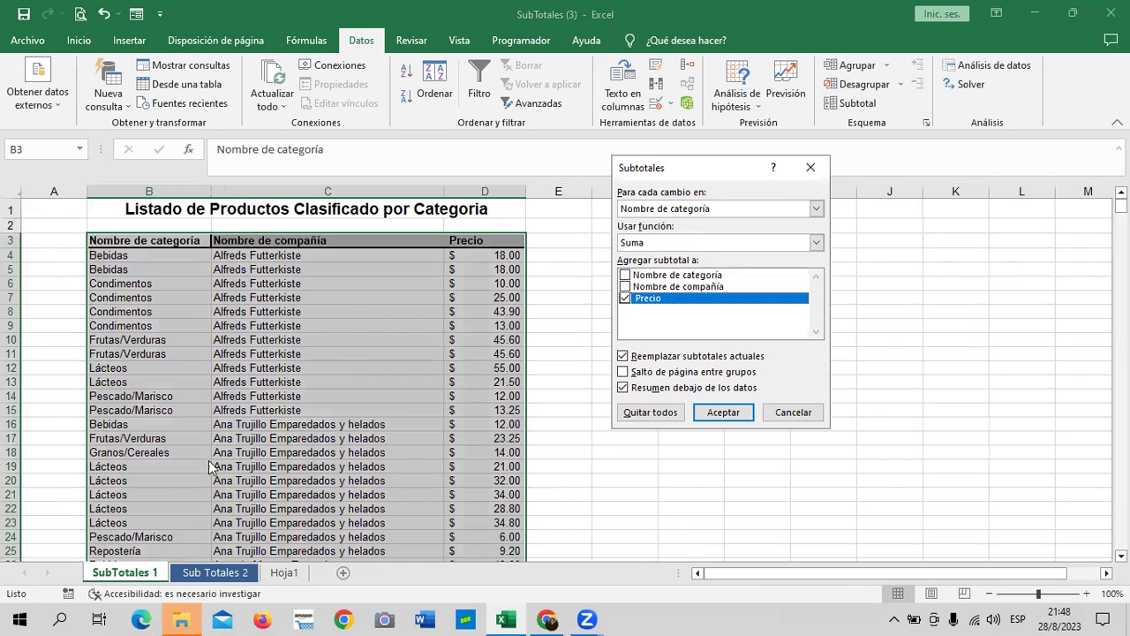
Open the 'Para cada cambio en' dropdown to choose Nombre de categoría as the grouping column.
{"action": "left_click", "coordinate": [816, 210]}
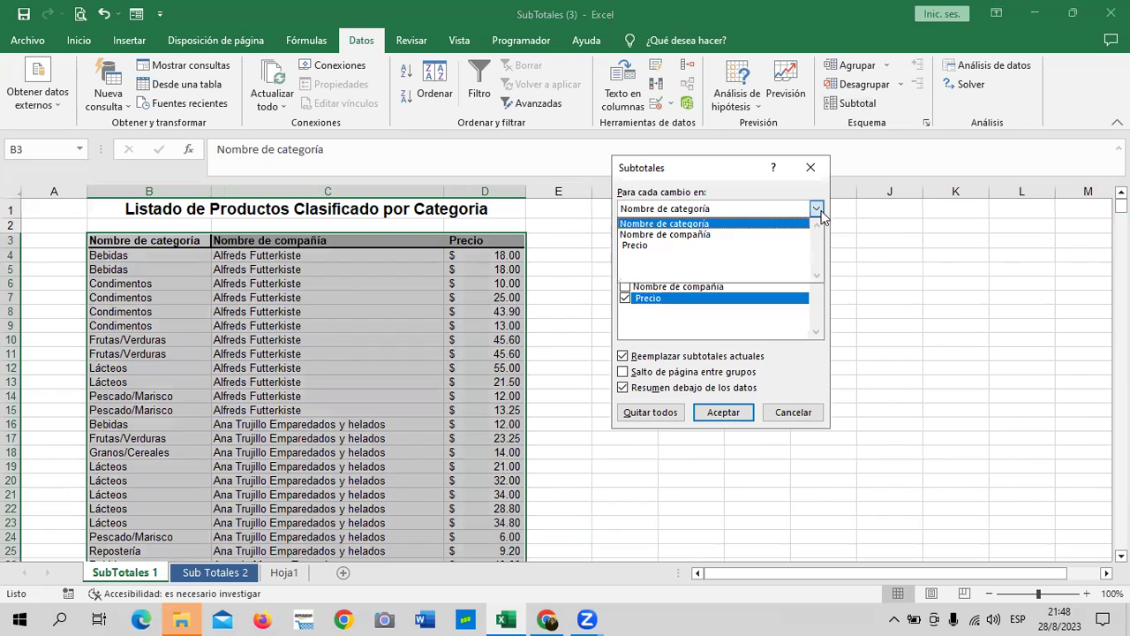
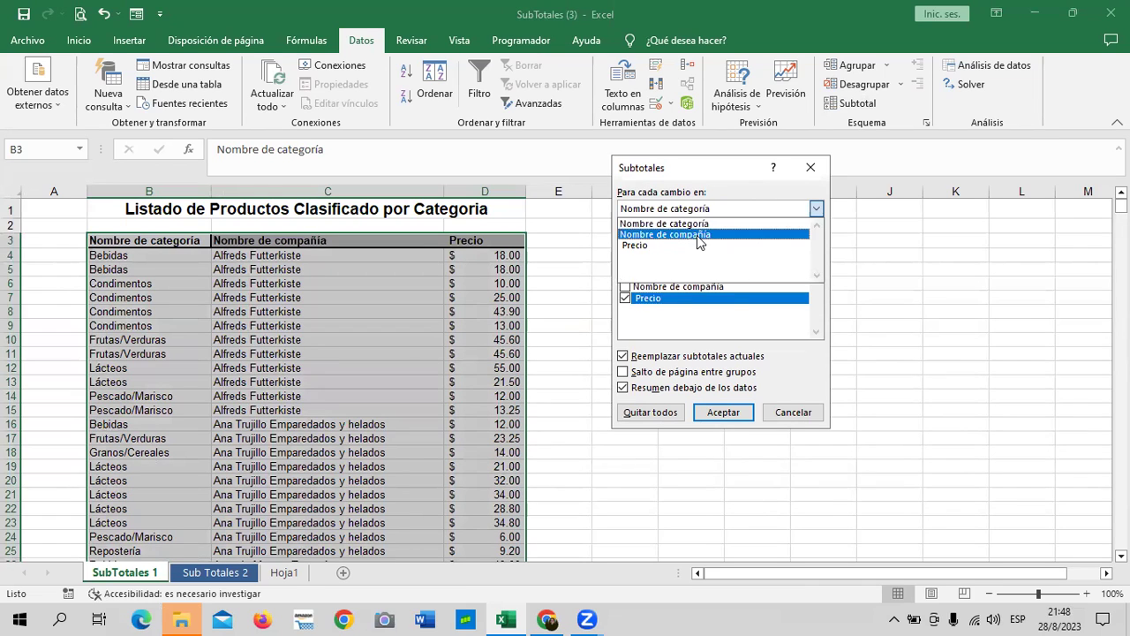
Subtotal Nombre de compañía and Precio at each change in Nombre de categoría.
{"action": "left_click", "coordinate": [688, 224]}
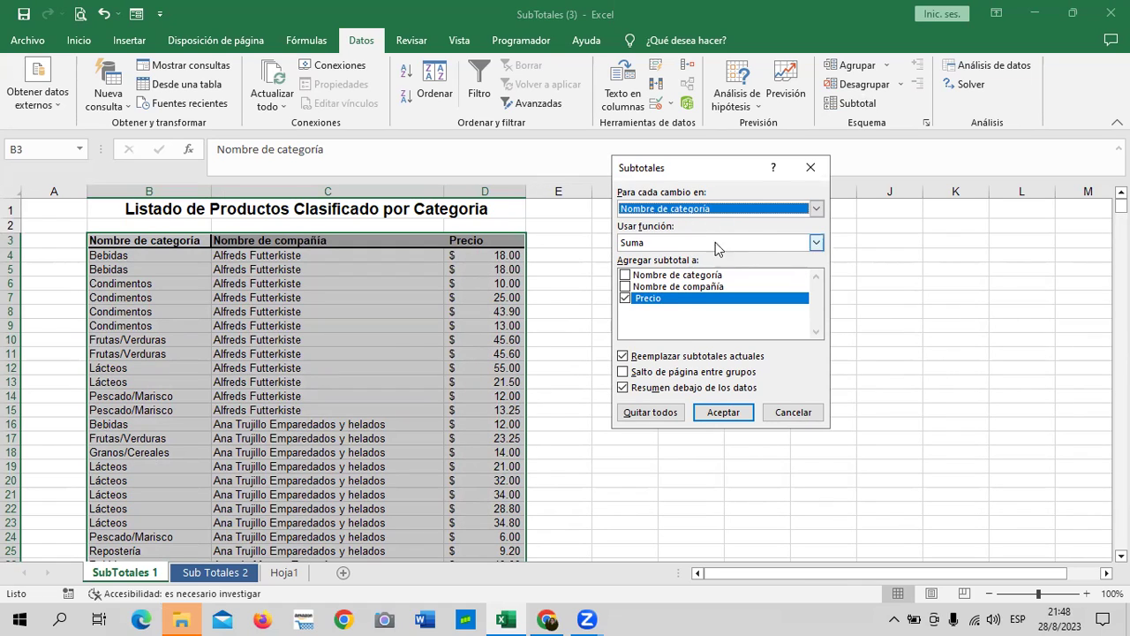
{"action": "left_click", "coordinate": [631, 287]}
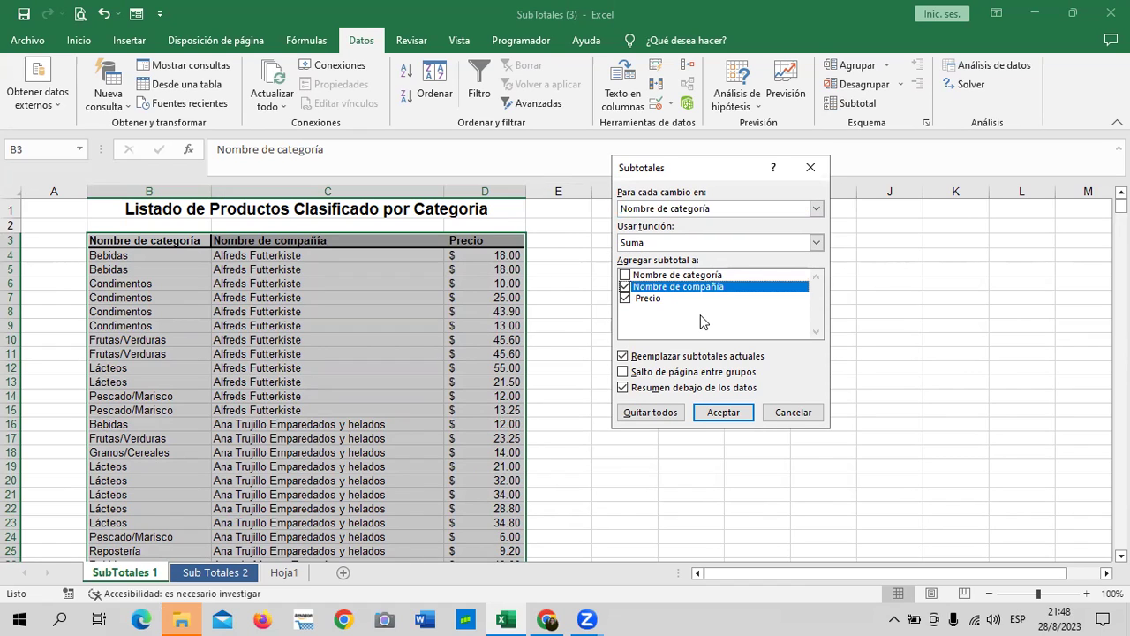
{"action": "left_click", "coordinate": [725, 413]}
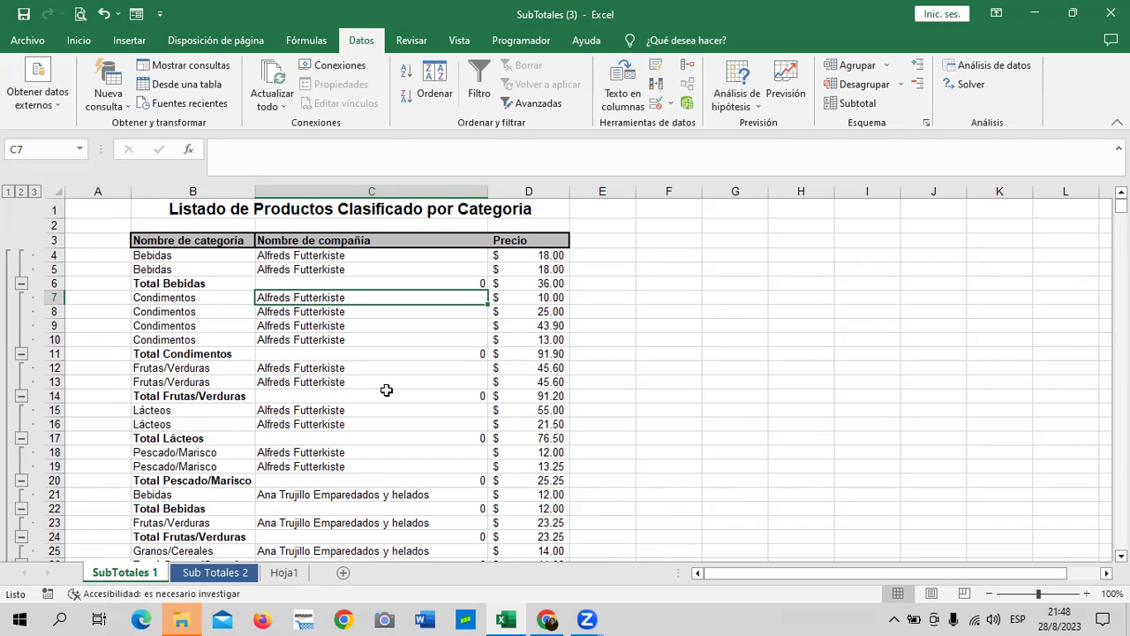
Review the subtotalled list, view outline level 1 (Total general), then level 2 category totals.
{"action": "scroll", "coordinate": [386, 390], "scroll_direction": "down", "scroll_amount": 2}
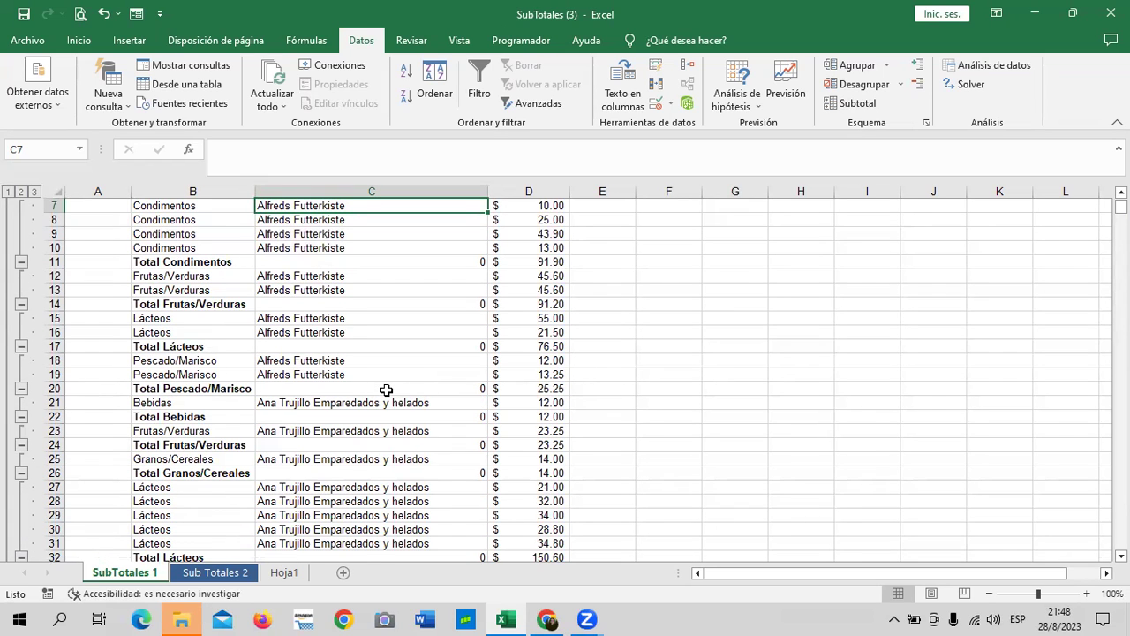
{"action": "scroll", "coordinate": [386, 390], "scroll_direction": "up", "scroll_amount": 2}
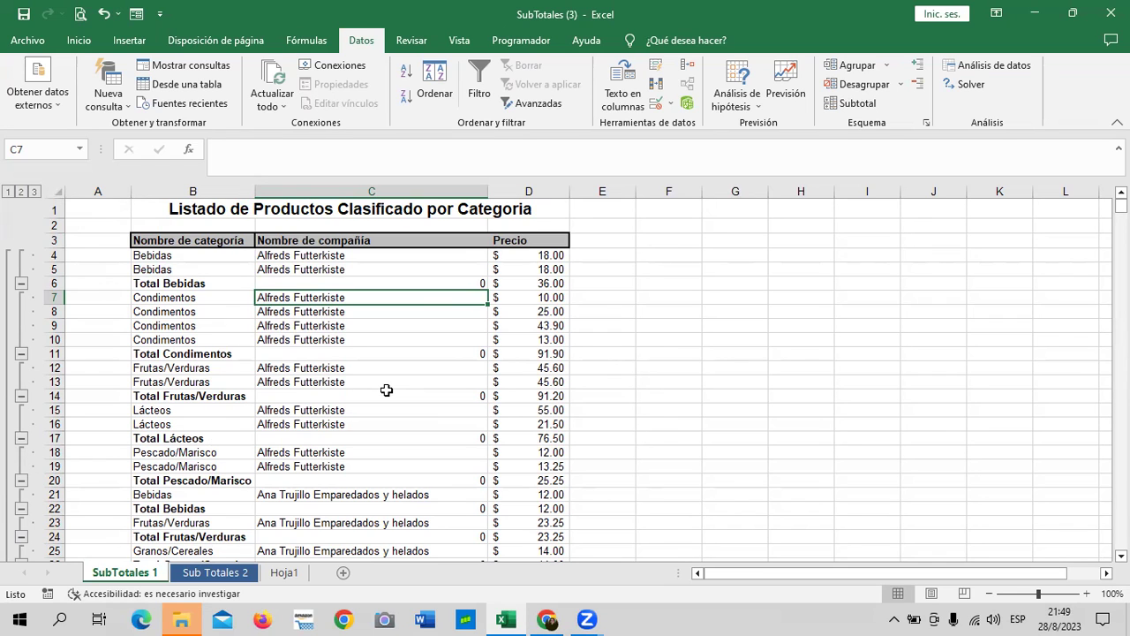
{"action": "scroll", "coordinate": [187, 294], "scroll_direction": "down", "scroll_amount": 2}
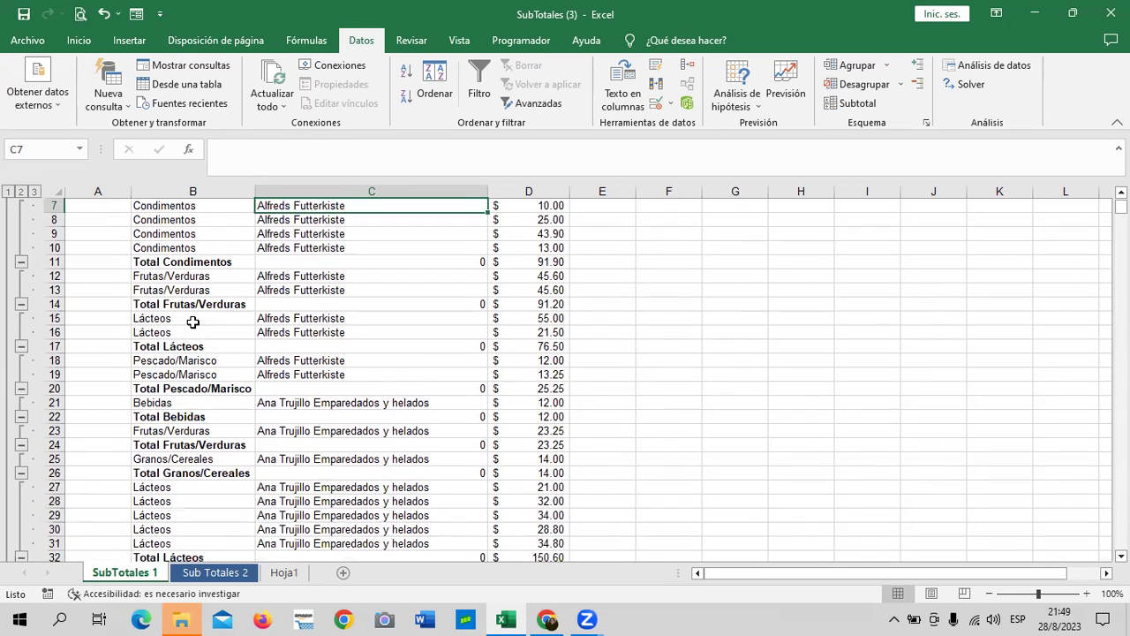
{"action": "scroll", "coordinate": [192, 321], "scroll_direction": "down", "scroll_amount": 2}
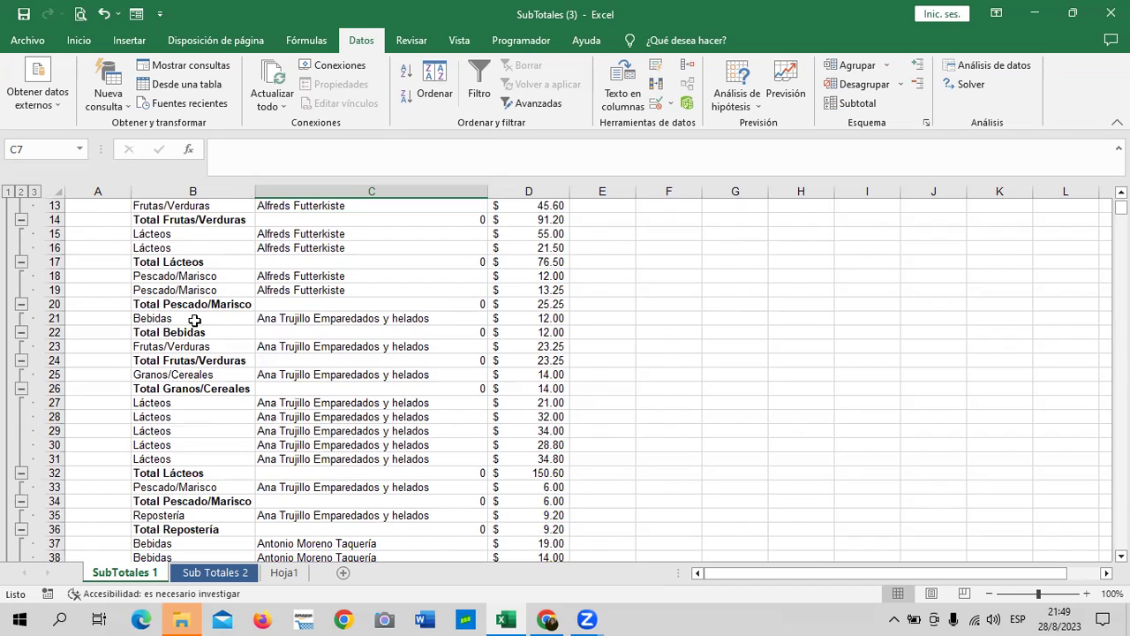
{"action": "scroll", "coordinate": [194, 319], "scroll_direction": "up", "scroll_amount": 4}
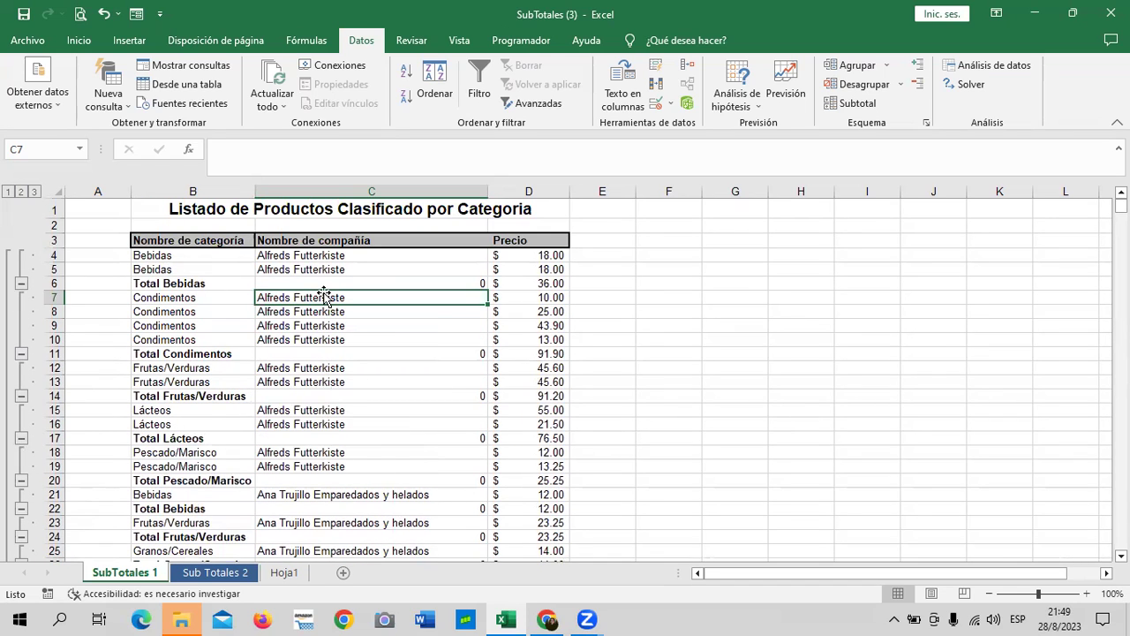
{"action": "left_click", "coordinate": [9, 191]}
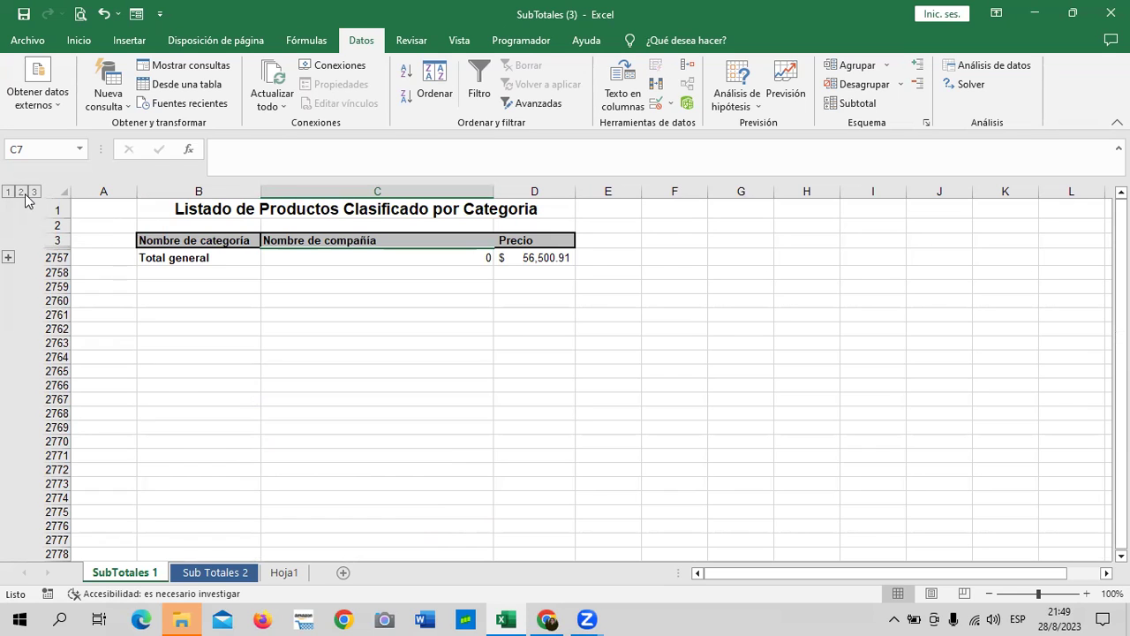
{"action": "left_click", "coordinate": [21, 192]}
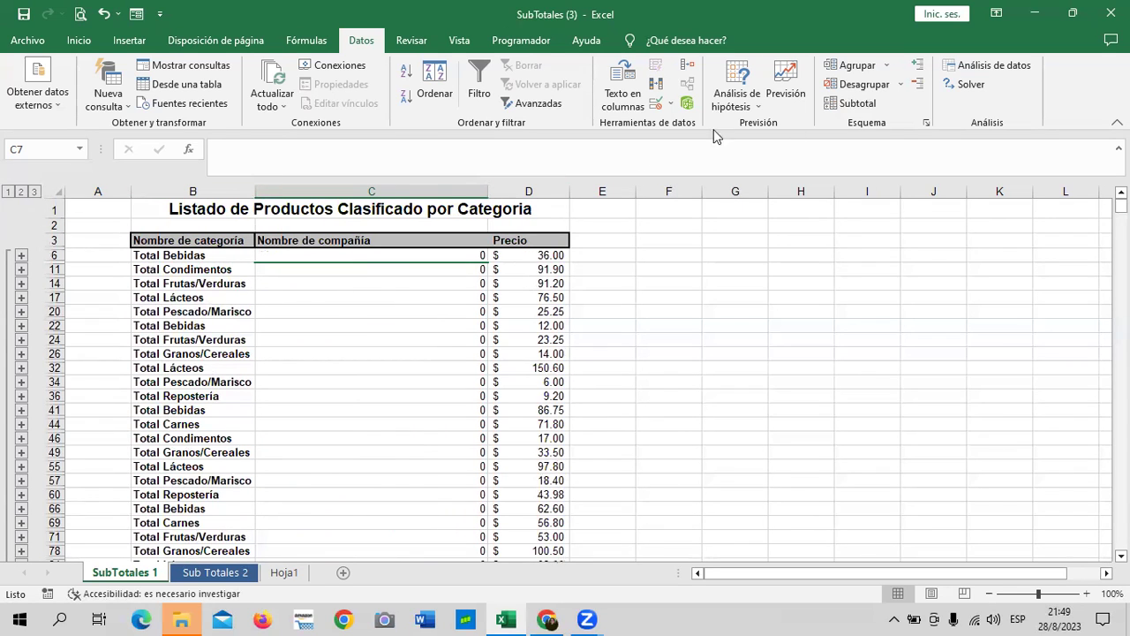
Regroup the Precio subtotals by Nombre de compañía, replacing the category subtotals.
{"action": "left_click", "coordinate": [859, 106]}
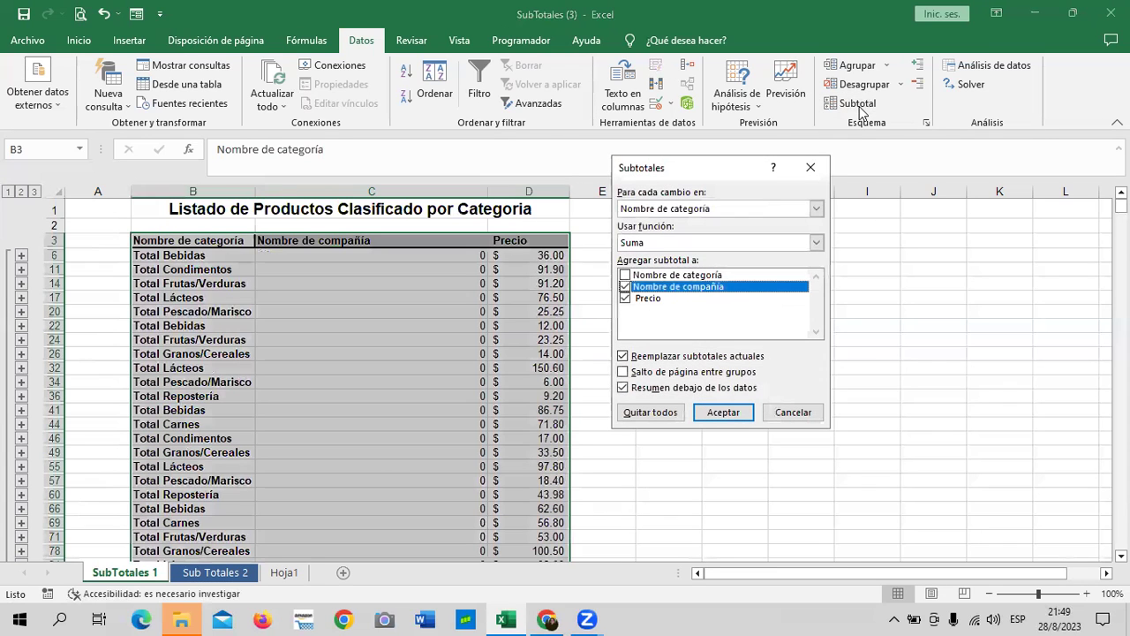
{"action": "left_click", "coordinate": [817, 210]}
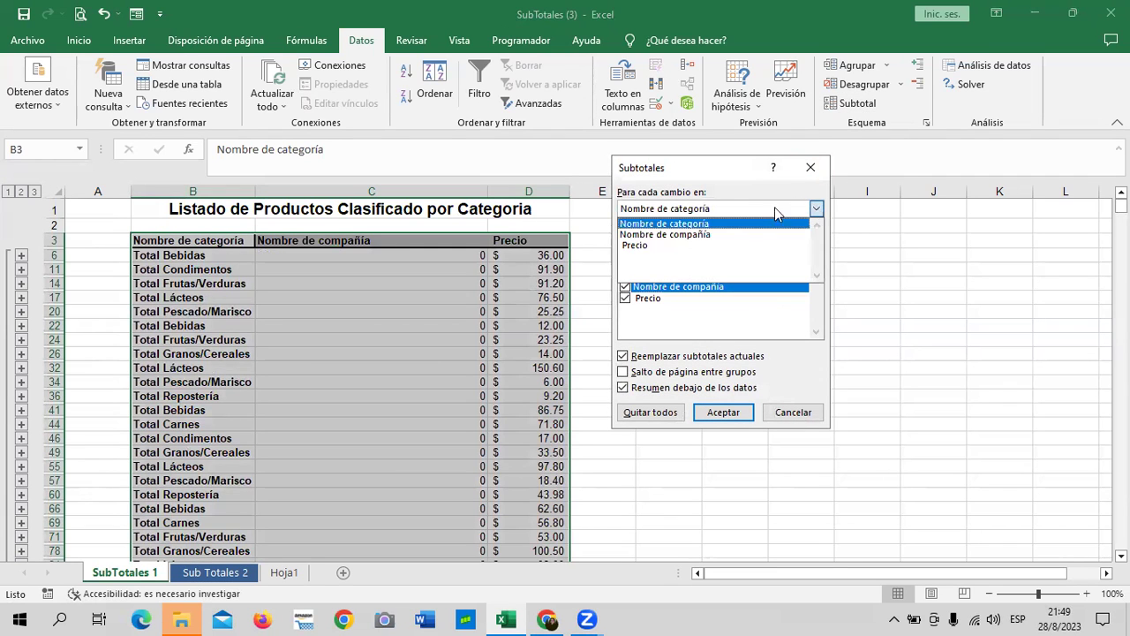
{"action": "left_click", "coordinate": [720, 235]}
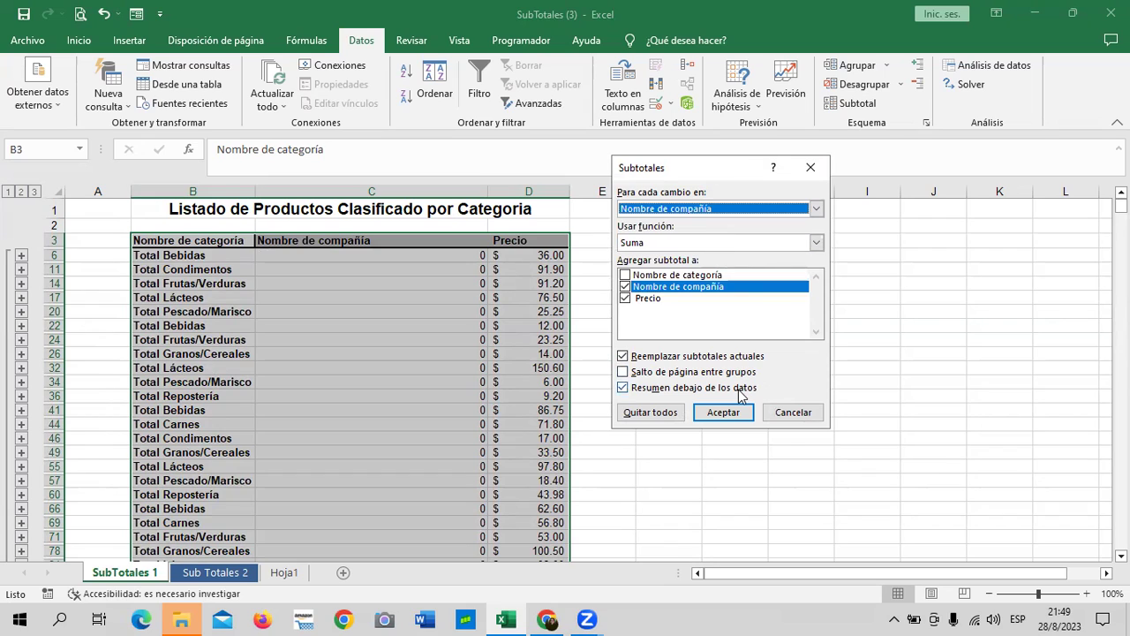
{"action": "left_click", "coordinate": [725, 411]}
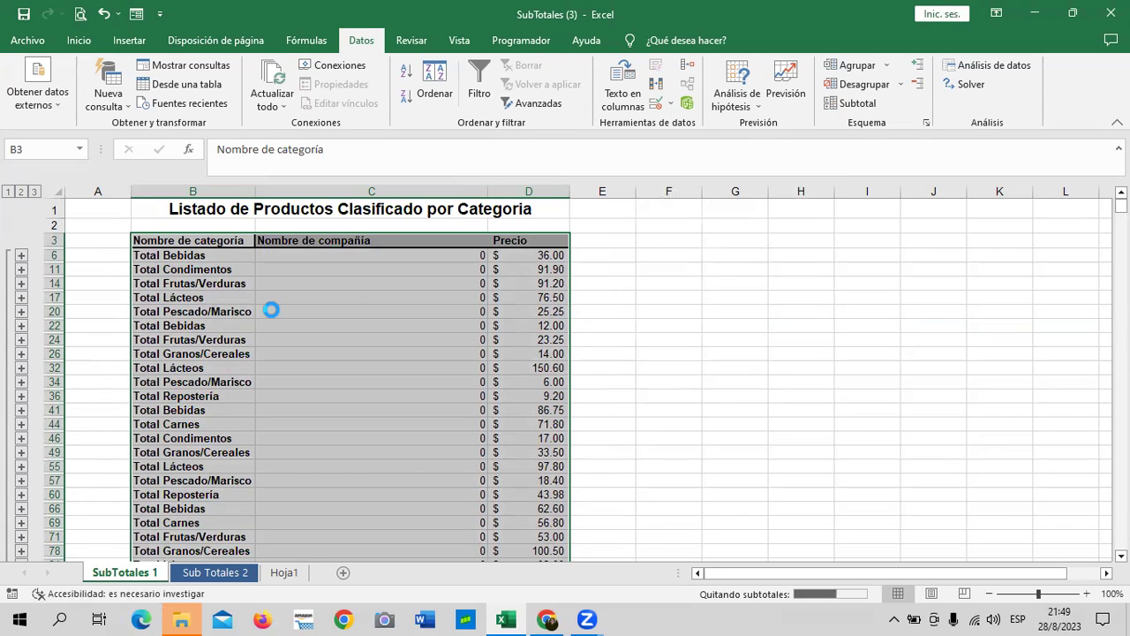
{"action": "left_click", "coordinate": [271, 302]}
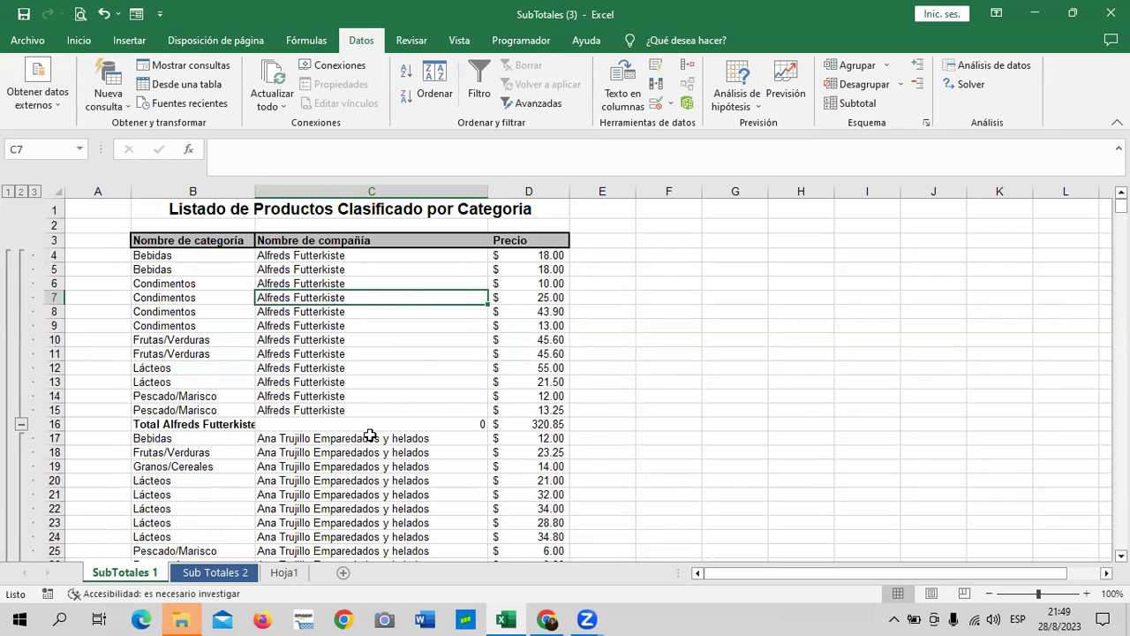
Collapse to company Total rows and widen column B so the company names fit.
{"action": "left_click", "coordinate": [21, 192]}
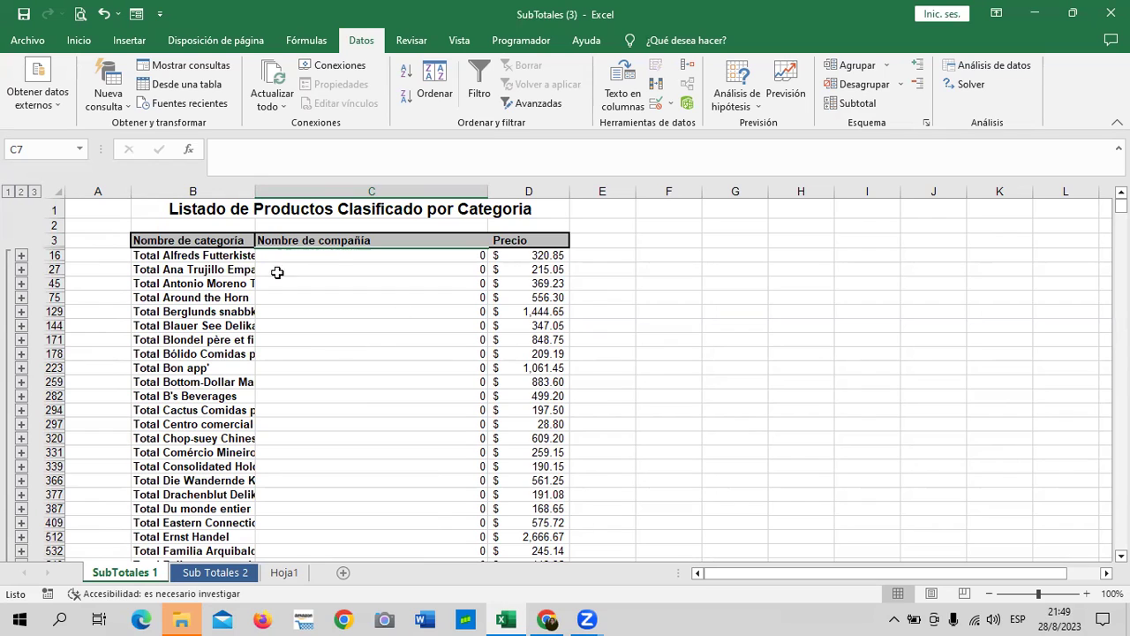
{"action": "left_click_drag", "start_coordinate": [255, 191], "coordinate": [295, 196]}
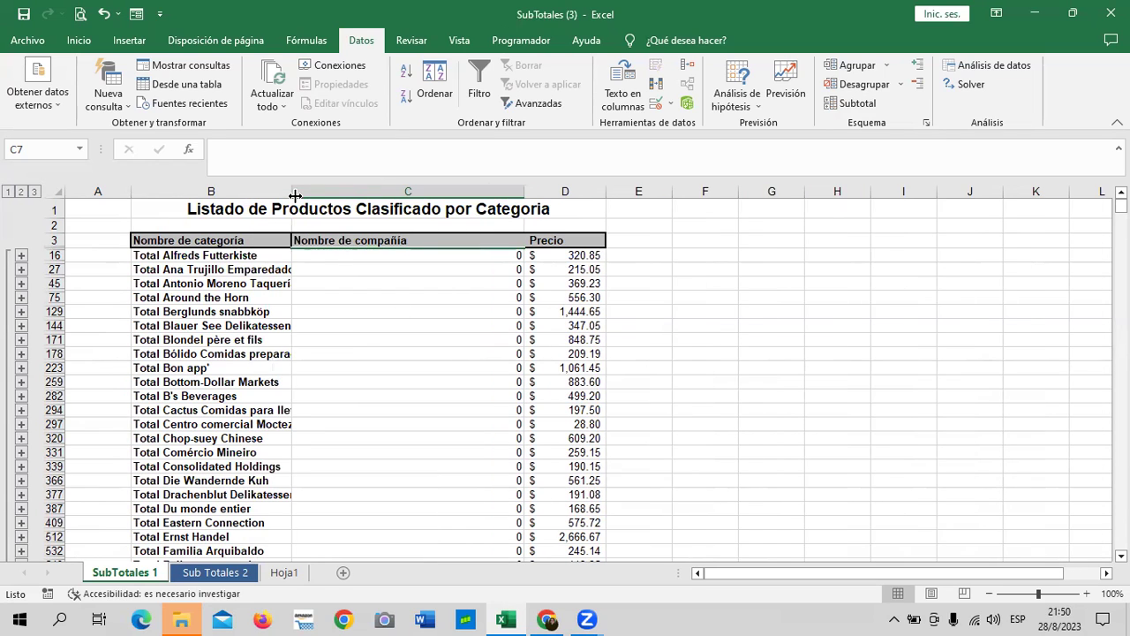
{"action": "left_click", "coordinate": [183, 258]}
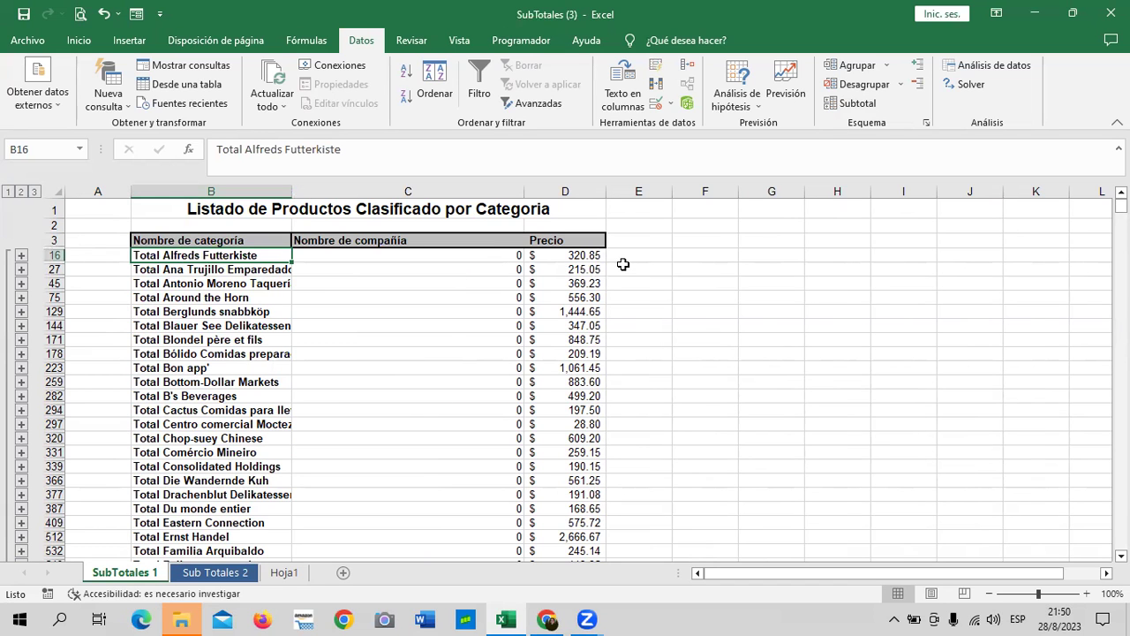
Select the Total Blauer See Delikatessen cell and reopen the Subtotal settings.
{"action": "scroll", "coordinate": [574, 300], "scroll_direction": "down", "scroll_amount": 2}
{"action": "scroll", "coordinate": [560, 321], "scroll_direction": "down", "scroll_amount": 1}
{"action": "scroll", "coordinate": [533, 353], "scroll_direction": "up", "scroll_amount": 2}
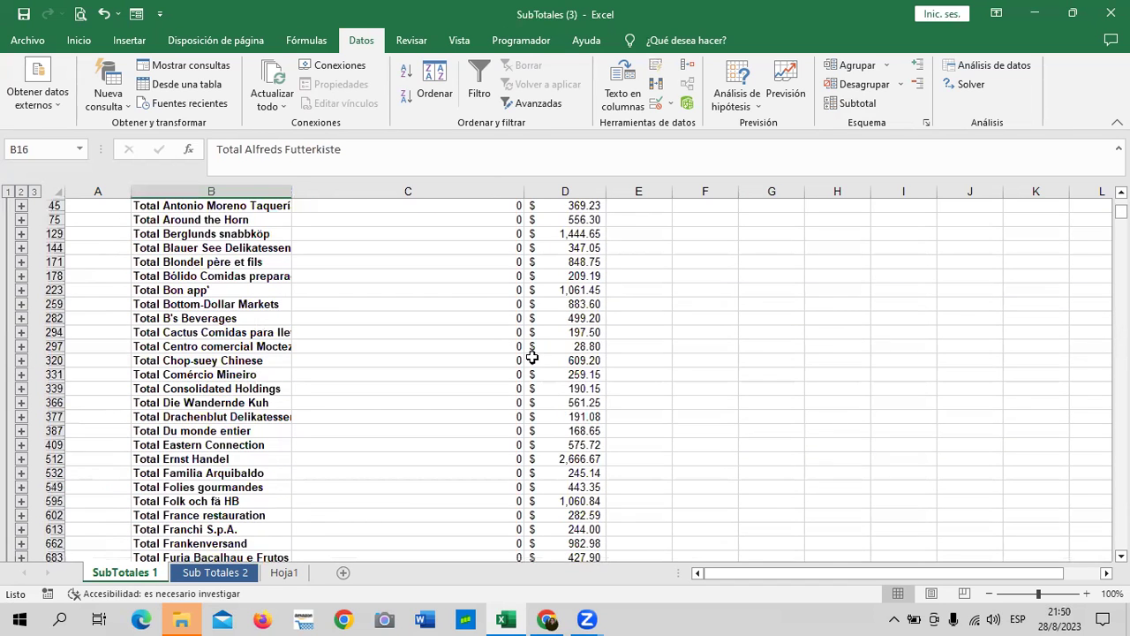
{"action": "scroll", "coordinate": [532, 355], "scroll_direction": "up", "scroll_amount": 2}
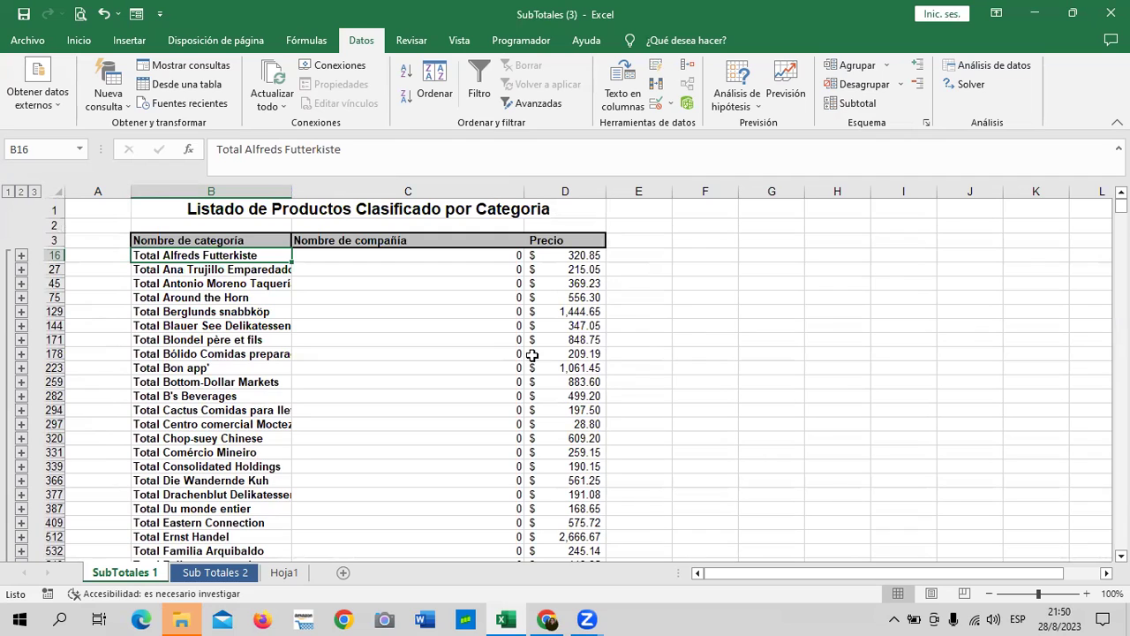
{"action": "left_click", "coordinate": [145, 325]}
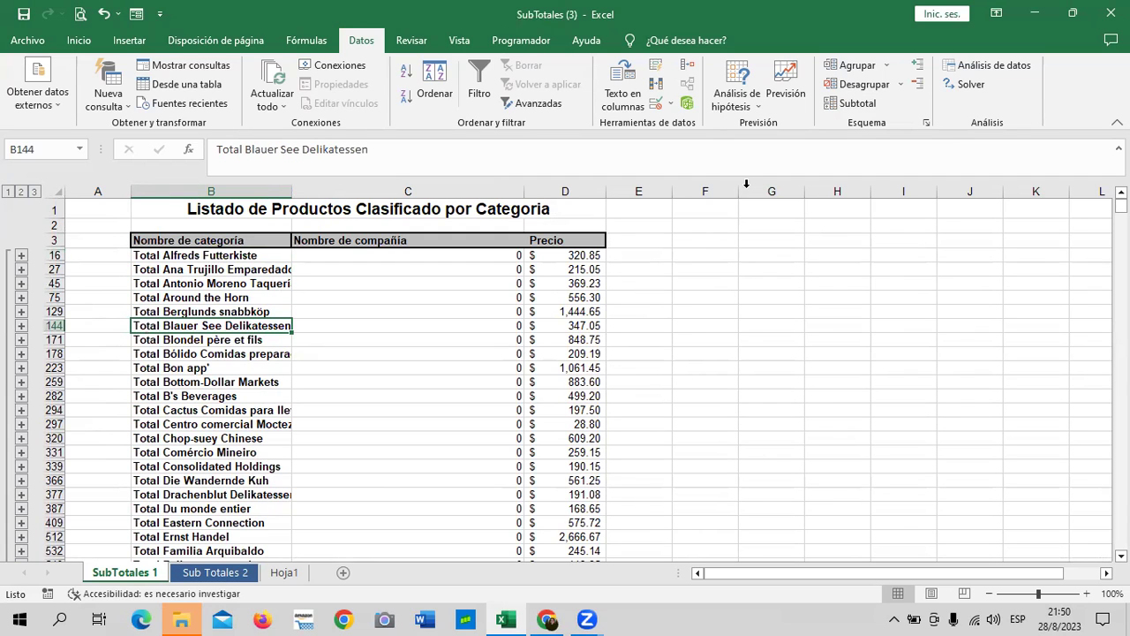
{"action": "left_click", "coordinate": [853, 105]}
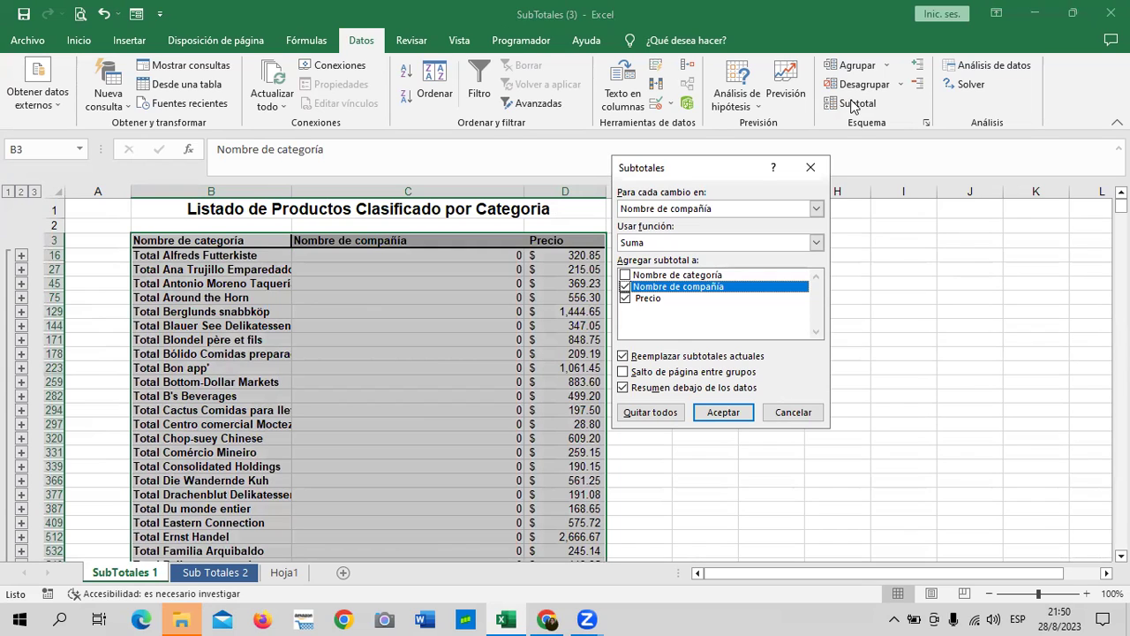
Change the company subtotal function to Recuento so each company shows a count.
{"action": "left_click", "coordinate": [816, 243]}
{"action": "left_click", "coordinate": [694, 269]}
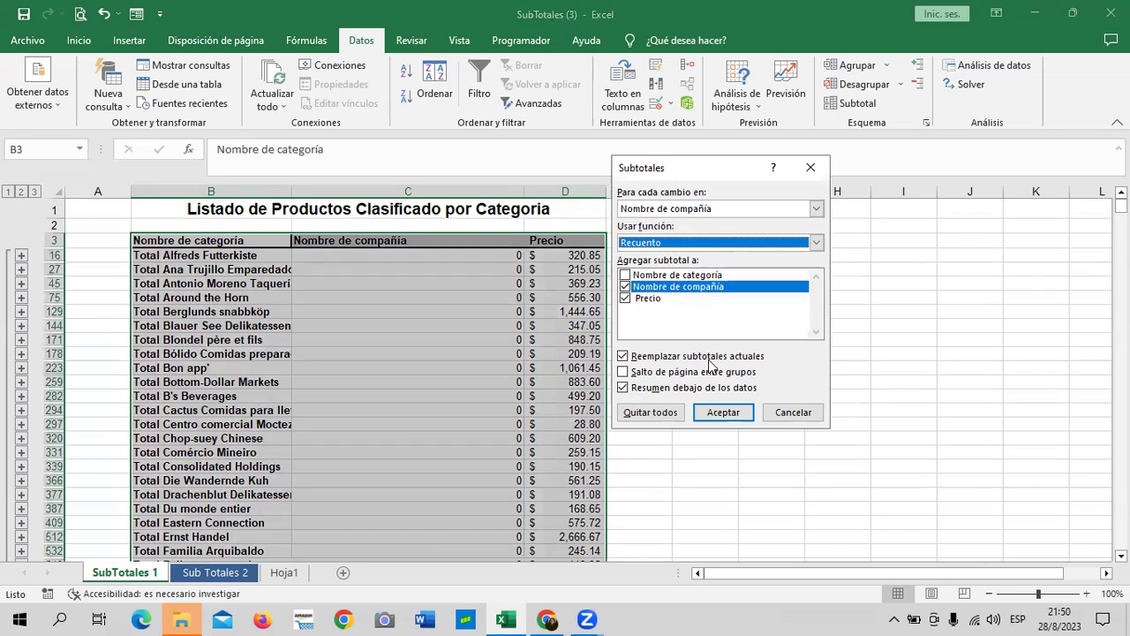
{"action": "left_click", "coordinate": [717, 412]}
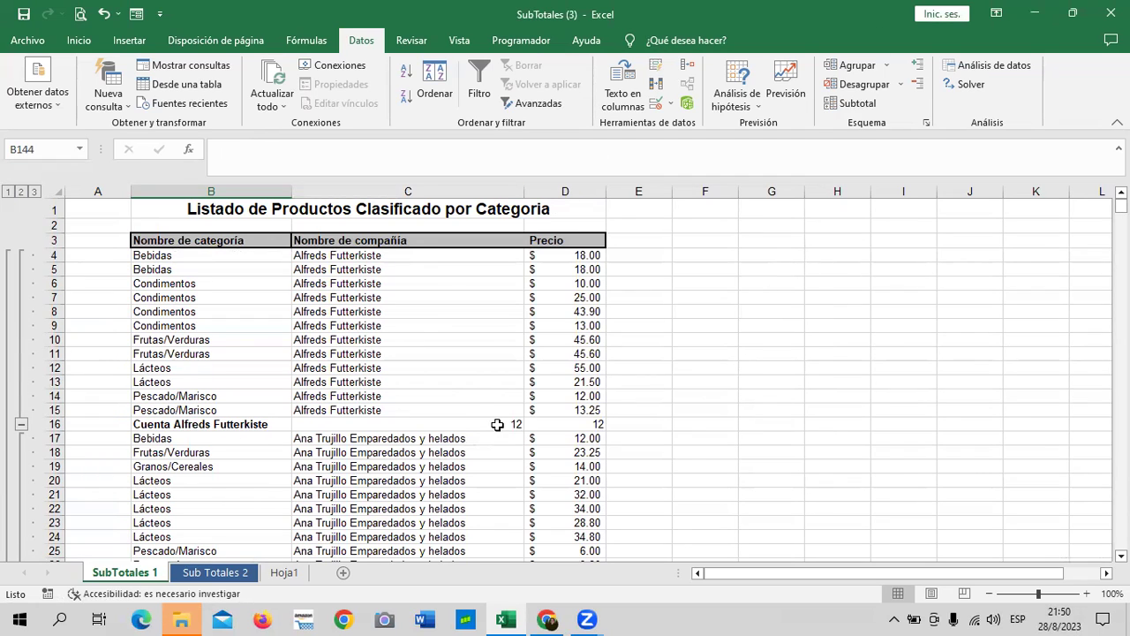
{"action": "scroll", "coordinate": [505, 417], "scroll_direction": "down", "scroll_amount": 8}
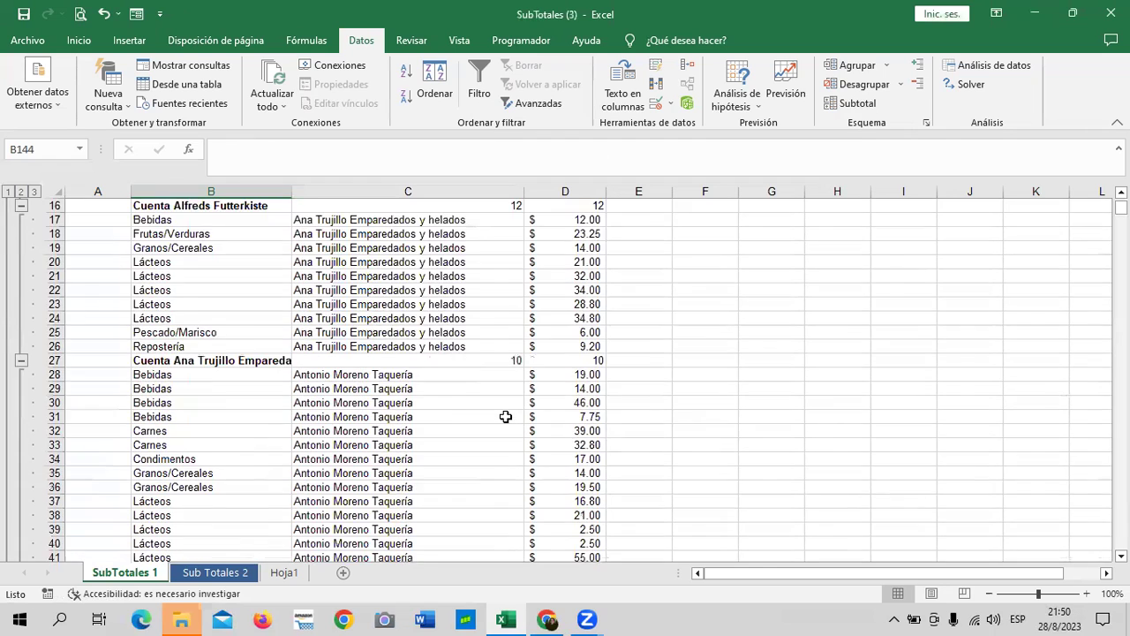
{"action": "scroll", "coordinate": [505, 416], "scroll_direction": "up", "scroll_amount": 4}
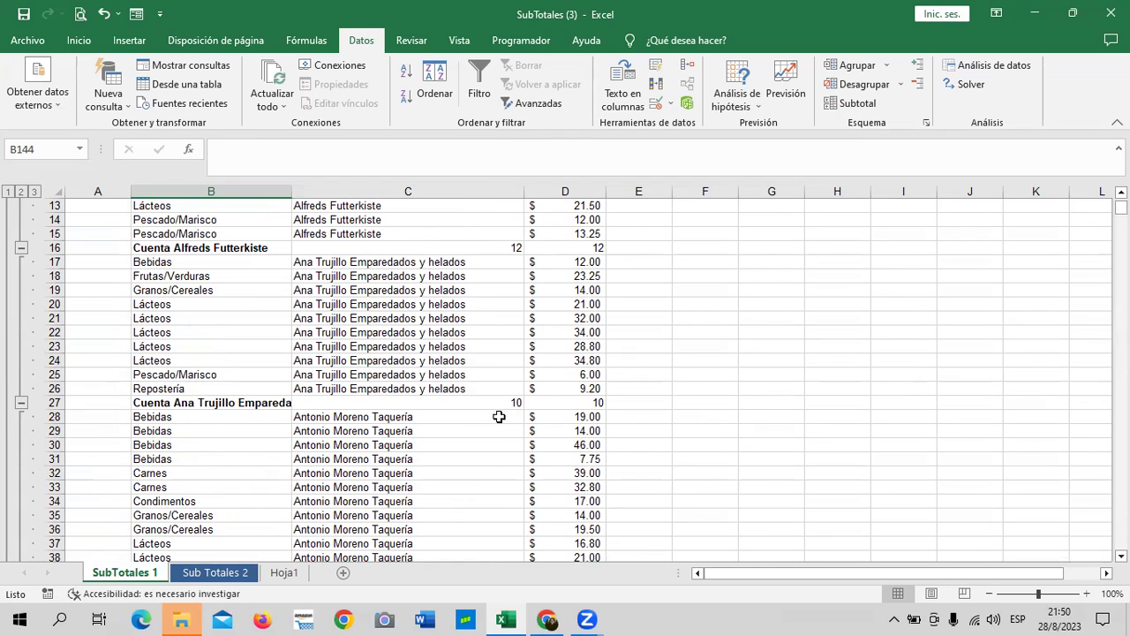
{"action": "scroll", "coordinate": [499, 416], "scroll_direction": "down", "scroll_amount": 3}
{"action": "scroll", "coordinate": [497, 415], "scroll_direction": "down", "scroll_amount": 3}
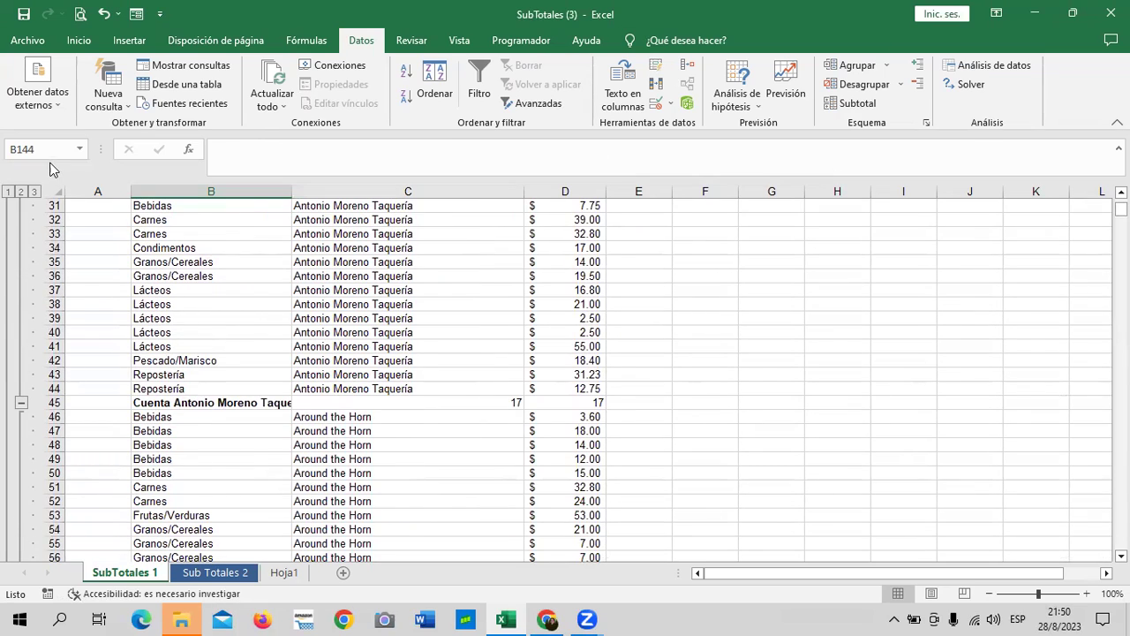
Collapse to the company Cuenta rows and scroll down to Cuenta general 2155 and back.
{"action": "left_click", "coordinate": [21, 192]}
{"action": "scroll", "coordinate": [362, 325], "scroll_direction": "up", "scroll_amount": 2}
{"action": "scroll", "coordinate": [371, 328], "scroll_direction": "down", "scroll_amount": 3}
{"action": "scroll", "coordinate": [371, 330], "scroll_direction": "down", "scroll_amount": 2}
{"action": "scroll", "coordinate": [371, 330], "scroll_direction": "down", "scroll_amount": 4}
{"action": "scroll", "coordinate": [370, 331], "scroll_direction": "down", "scroll_amount": 2}
{"action": "scroll", "coordinate": [368, 331], "scroll_direction": "down", "scroll_amount": 2}
{"action": "scroll", "coordinate": [368, 330], "scroll_direction": "down", "scroll_amount": 2}
{"action": "scroll", "coordinate": [368, 331], "scroll_direction": "down", "scroll_amount": 2}
{"action": "scroll", "coordinate": [368, 331], "scroll_direction": "down", "scroll_amount": 2}
{"action": "scroll", "coordinate": [369, 330], "scroll_direction": "down", "scroll_amount": 3}
{"action": "scroll", "coordinate": [369, 331], "scroll_direction": "down", "scroll_amount": 3}
{"action": "scroll", "coordinate": [366, 331], "scroll_direction": "down", "scroll_amount": 2}
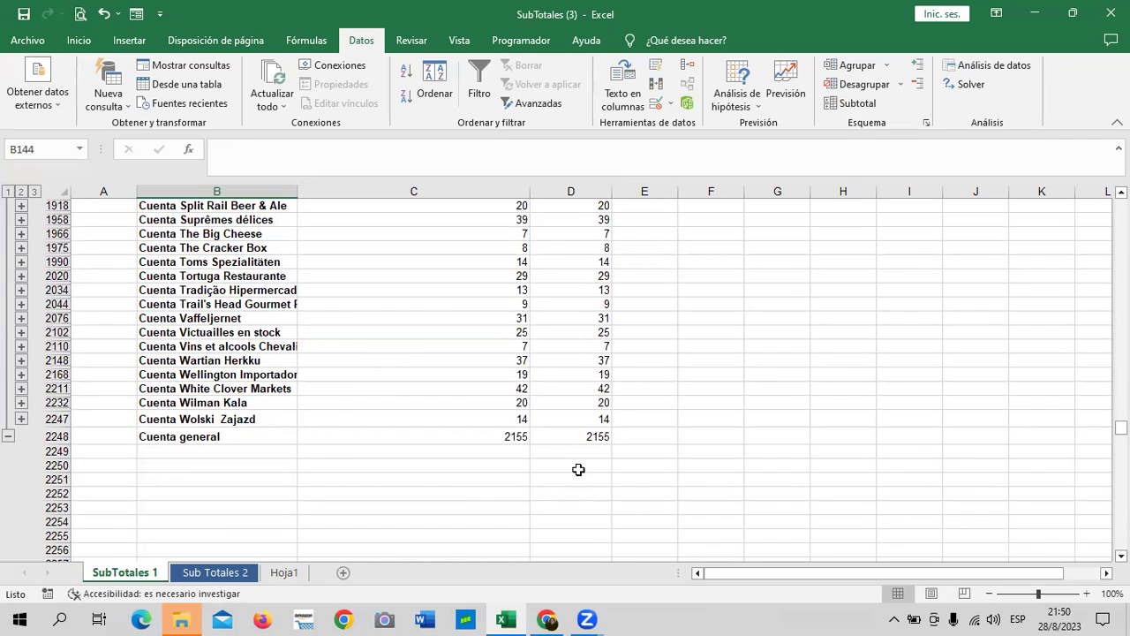
{"action": "scroll", "coordinate": [500, 416], "scroll_direction": "up", "scroll_amount": 1}
{"action": "scroll", "coordinate": [494, 419], "scroll_direction": "up", "scroll_amount": 3}
{"action": "scroll", "coordinate": [493, 421], "scroll_direction": "up", "scroll_amount": 4}
{"action": "scroll", "coordinate": [492, 421], "scroll_direction": "up", "scroll_amount": 3}
{"action": "scroll", "coordinate": [488, 415], "scroll_direction": "up", "scroll_amount": 3}
{"action": "scroll", "coordinate": [487, 412], "scroll_direction": "up", "scroll_amount": 2}
{"action": "scroll", "coordinate": [480, 412], "scroll_direction": "up", "scroll_amount": 3}
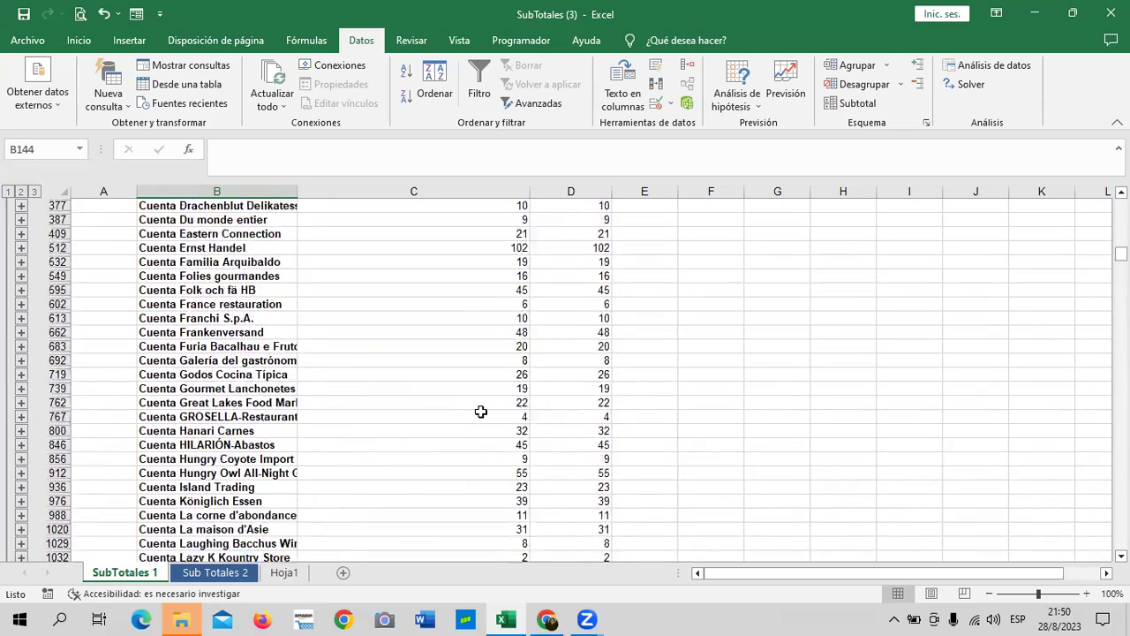
{"action": "scroll", "coordinate": [480, 411], "scroll_direction": "up", "scroll_amount": 2}
{"action": "scroll", "coordinate": [477, 409], "scroll_direction": "up", "scroll_amount": 2}
{"action": "scroll", "coordinate": [473, 407], "scroll_direction": "up", "scroll_amount": 3}
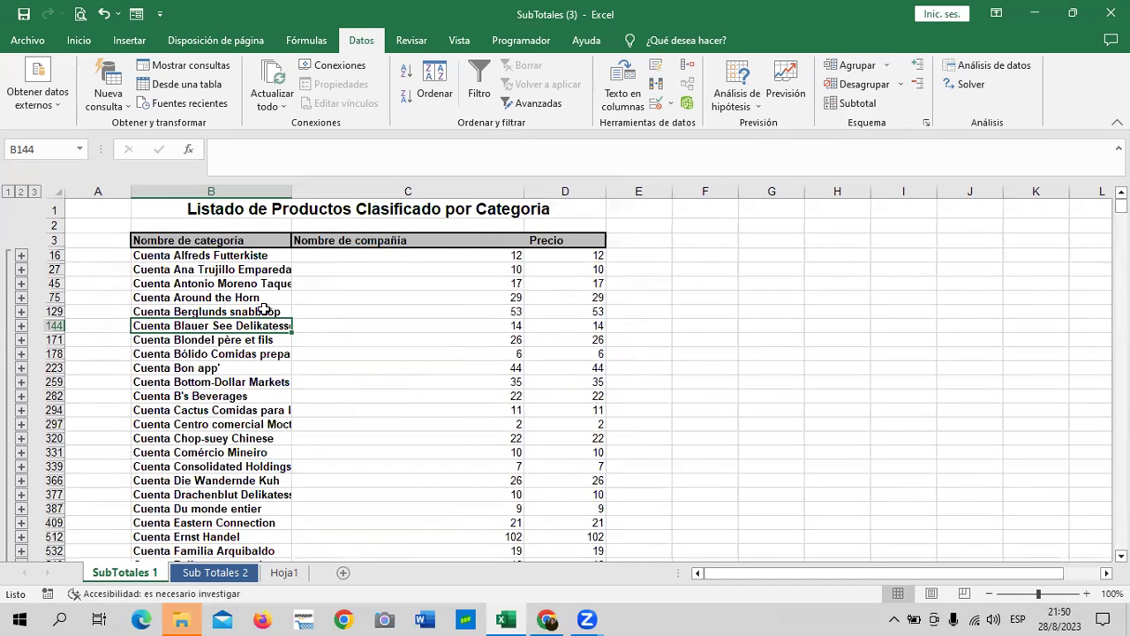
Switch the company subtotal function from Recuento back to Suma.
{"action": "left_click", "coordinate": [856, 103]}
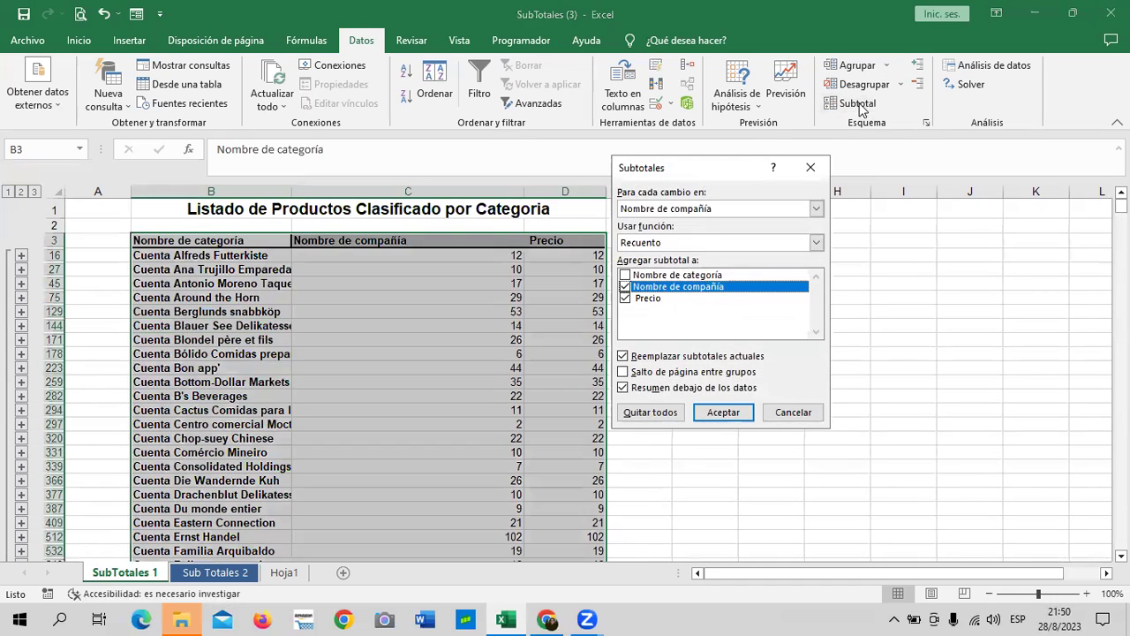
{"action": "left_click", "coordinate": [816, 242]}
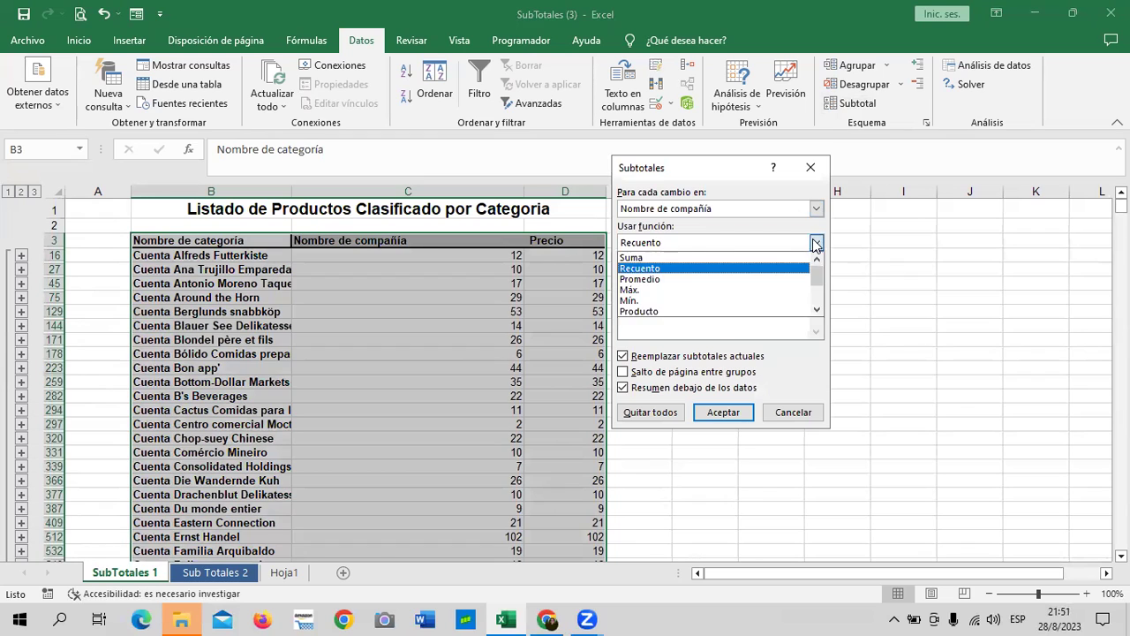
{"action": "left_click", "coordinate": [686, 256]}
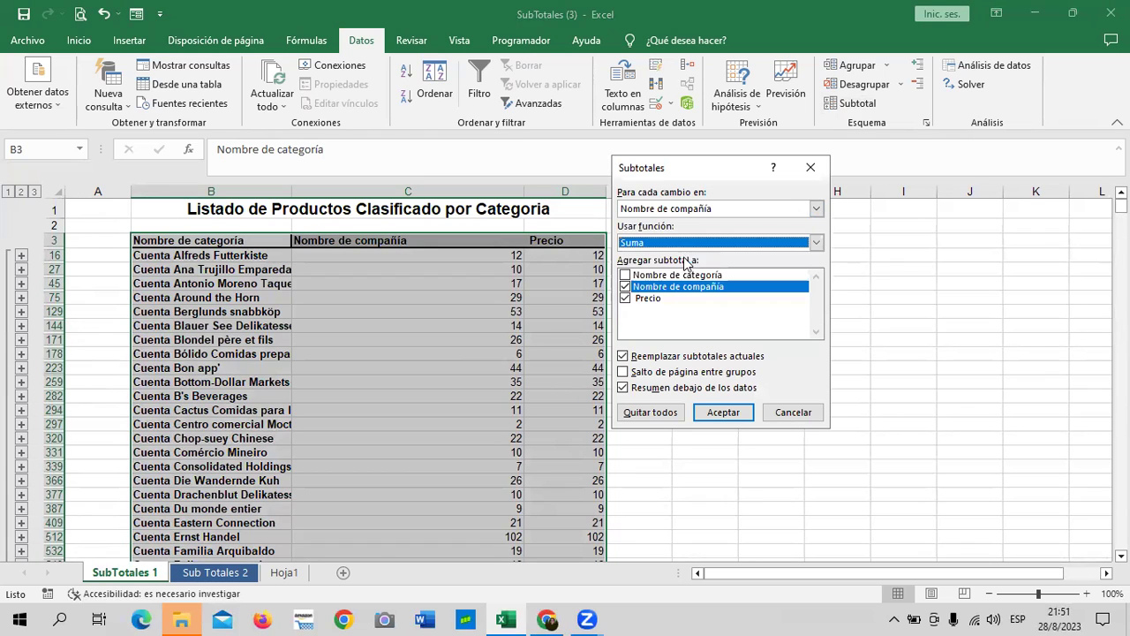
{"action": "left_click", "coordinate": [740, 421]}
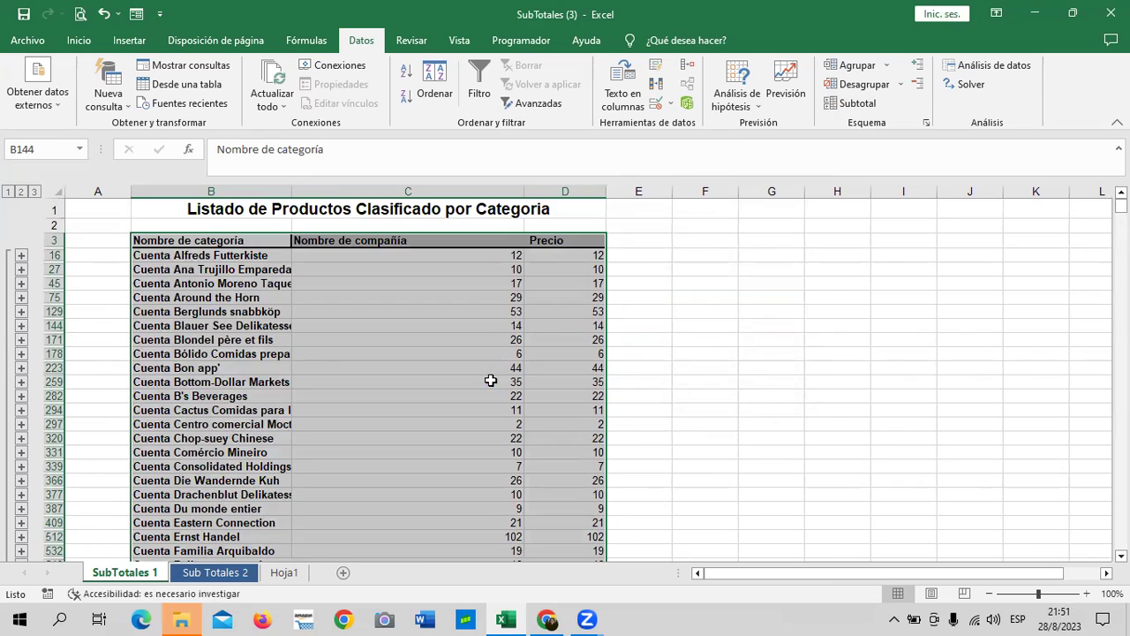
Collapse to company Total rows and inspect the Total general 56,500.91 formula.
{"action": "left_click", "coordinate": [21, 191]}
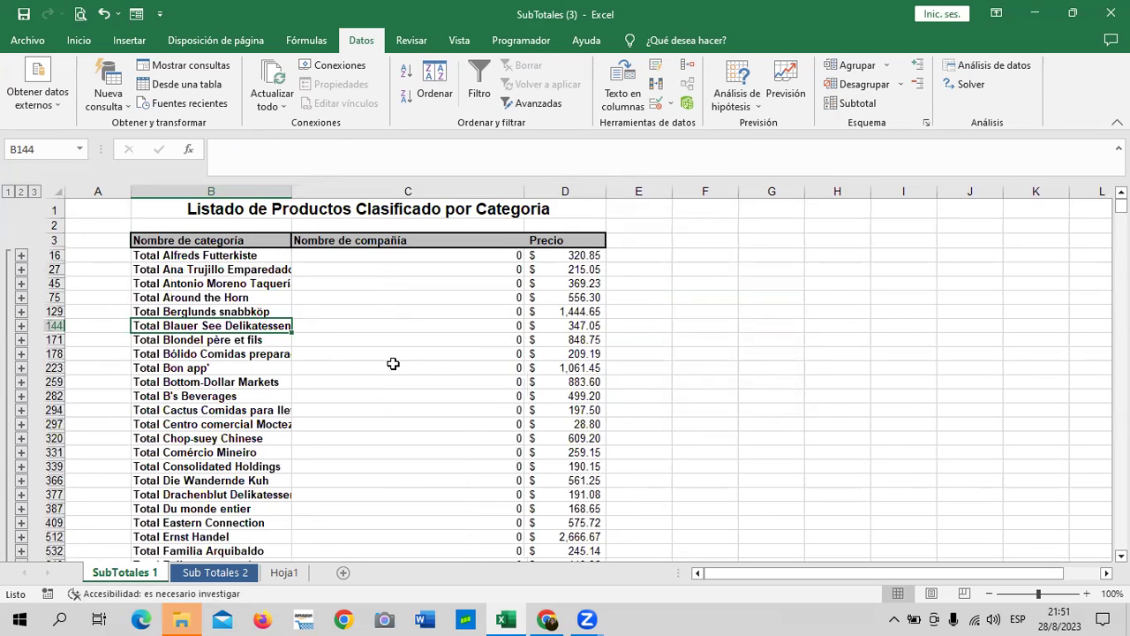
{"action": "scroll", "coordinate": [397, 353], "scroll_direction": "down", "scroll_amount": 1}
{"action": "scroll", "coordinate": [396, 354], "scroll_direction": "down", "scroll_amount": 1}
{"action": "scroll", "coordinate": [396, 353], "scroll_direction": "down", "scroll_amount": 1}
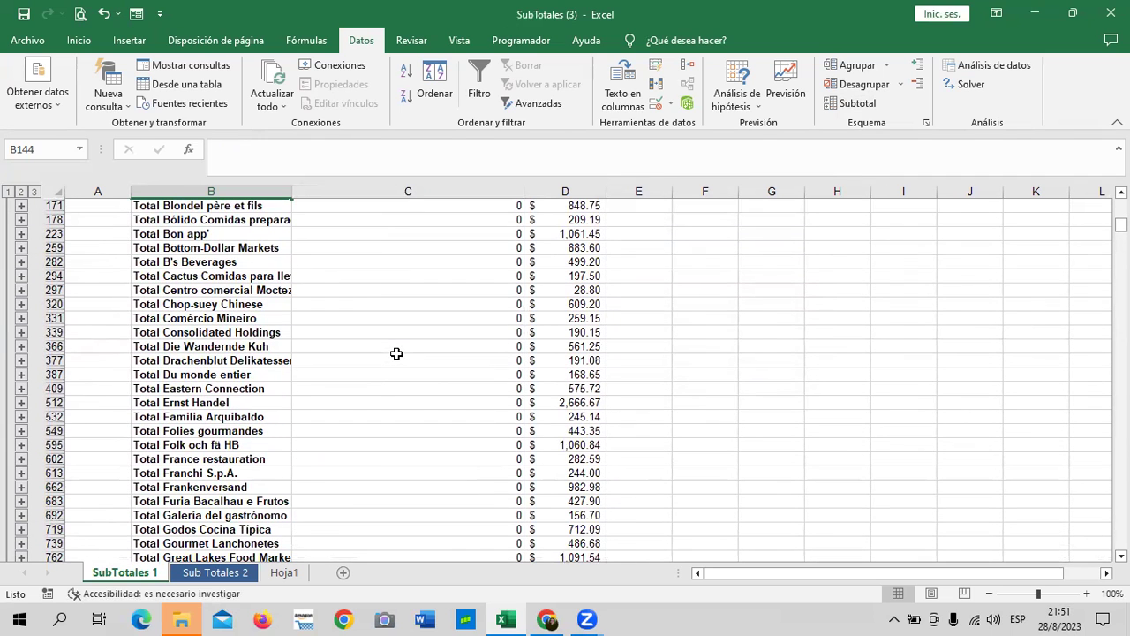
{"action": "scroll", "coordinate": [495, 396], "scroll_direction": "down", "scroll_amount": 1}
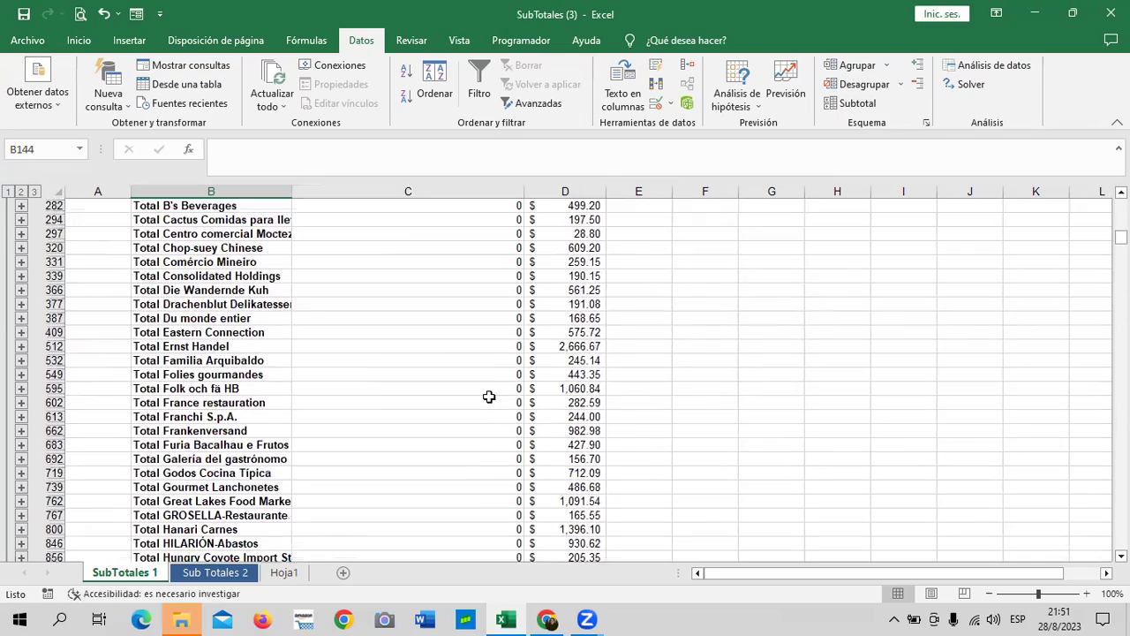
{"action": "scroll", "coordinate": [496, 396], "scroll_direction": "down", "scroll_amount": 3}
{"action": "scroll", "coordinate": [490, 397], "scroll_direction": "down", "scroll_amount": 2}
{"action": "scroll", "coordinate": [485, 397], "scroll_direction": "down", "scroll_amount": 1}
{"action": "scroll", "coordinate": [486, 396], "scroll_direction": "down", "scroll_amount": 1}
{"action": "scroll", "coordinate": [485, 396], "scroll_direction": "down", "scroll_amount": 1}
{"action": "scroll", "coordinate": [484, 397], "scroll_direction": "down", "scroll_amount": 1}
{"action": "scroll", "coordinate": [482, 397], "scroll_direction": "down", "scroll_amount": 1}
{"action": "scroll", "coordinate": [483, 397], "scroll_direction": "down", "scroll_amount": 2}
{"action": "scroll", "coordinate": [482, 397], "scroll_direction": "down", "scroll_amount": 2}
{"action": "scroll", "coordinate": [481, 396], "scroll_direction": "down", "scroll_amount": 1}
{"action": "scroll", "coordinate": [480, 397], "scroll_direction": "down", "scroll_amount": 1}
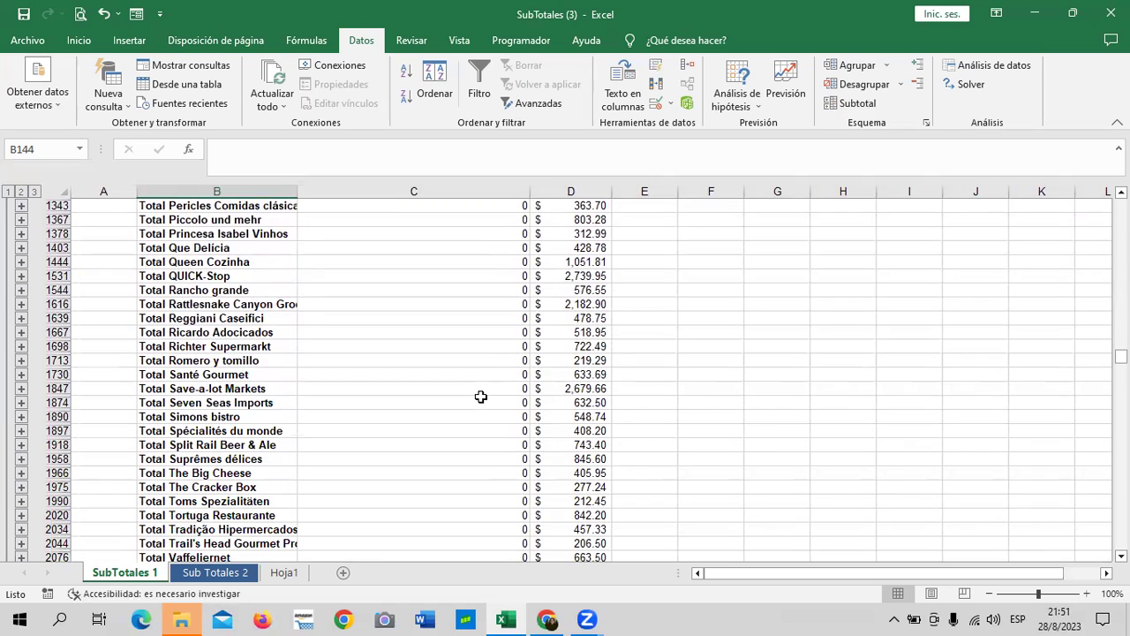
{"action": "scroll", "coordinate": [480, 397], "scroll_direction": "down", "scroll_amount": 1}
{"action": "scroll", "coordinate": [480, 396], "scroll_direction": "down", "scroll_amount": 1}
{"action": "scroll", "coordinate": [480, 396], "scroll_direction": "down", "scroll_amount": 1}
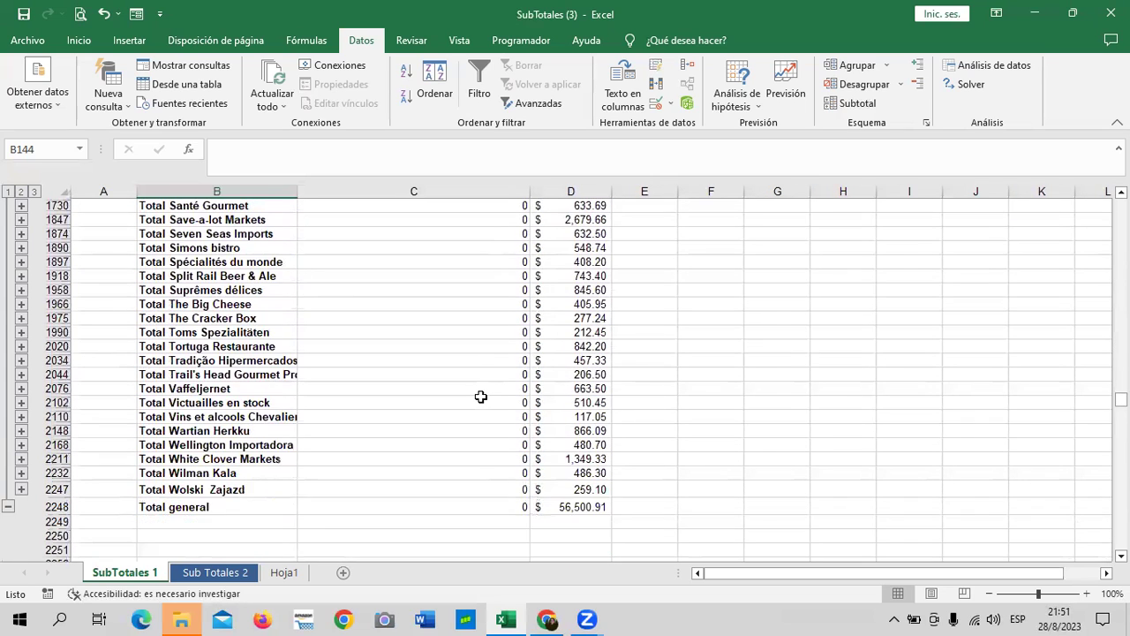
{"action": "scroll", "coordinate": [479, 397], "scroll_direction": "down", "scroll_amount": 2}
{"action": "scroll", "coordinate": [478, 397], "scroll_direction": "down", "scroll_amount": 1}
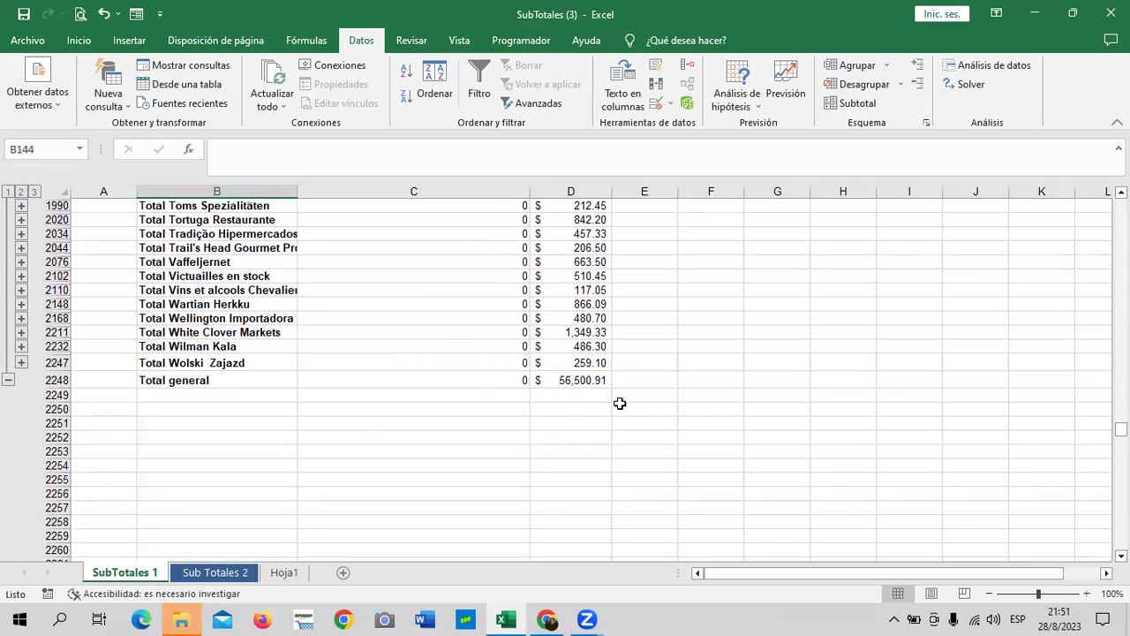
{"action": "left_click", "coordinate": [547, 380]}
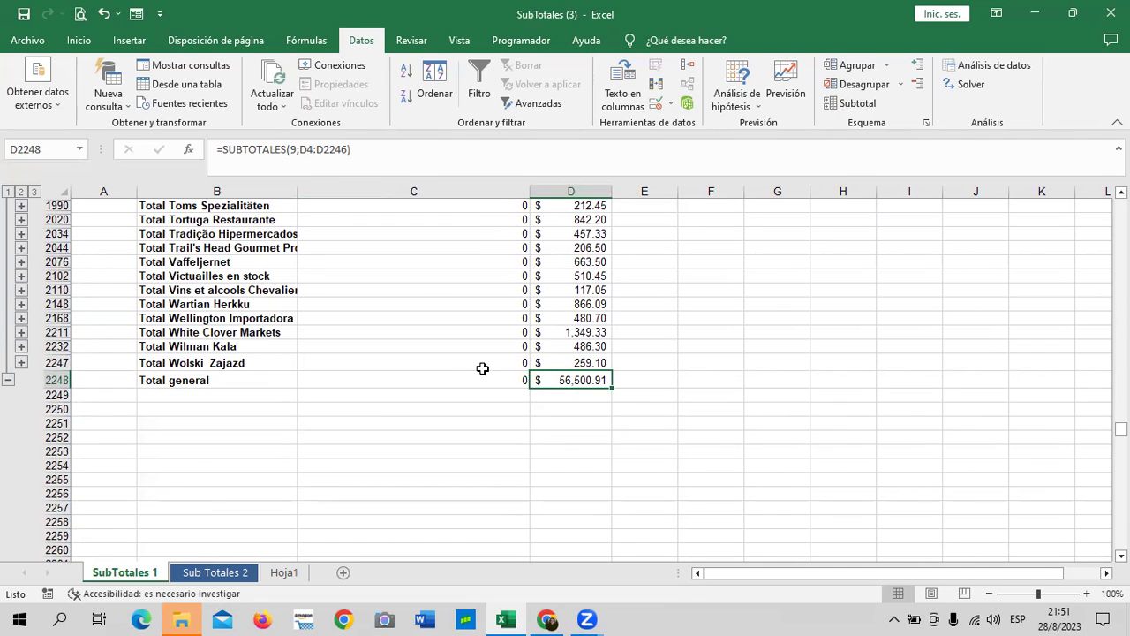
{"action": "scroll", "coordinate": [483, 368], "scroll_direction": "up", "scroll_amount": 2}
{"action": "scroll", "coordinate": [481, 368], "scroll_direction": "up", "scroll_amount": 2}
{"action": "scroll", "coordinate": [480, 368], "scroll_direction": "up", "scroll_amount": 2}
{"action": "scroll", "coordinate": [477, 369], "scroll_direction": "up", "scroll_amount": 2}
{"action": "scroll", "coordinate": [468, 373], "scroll_direction": "up", "scroll_amount": 2}
{"action": "scroll", "coordinate": [455, 378], "scroll_direction": "up", "scroll_amount": 2}
{"action": "scroll", "coordinate": [450, 380], "scroll_direction": "up", "scroll_amount": 1}
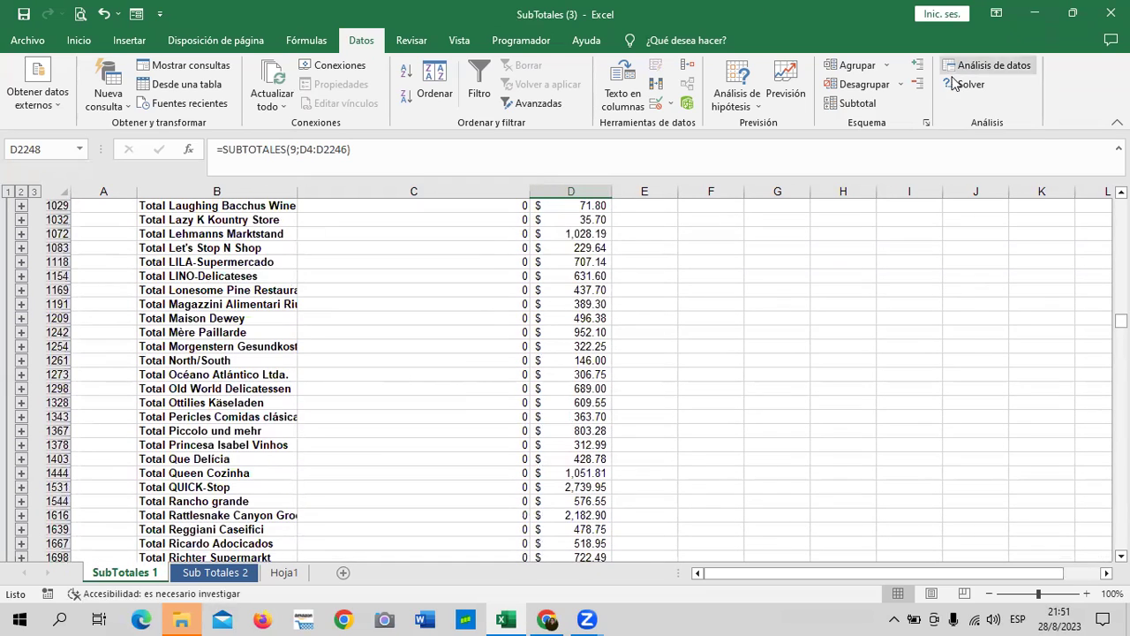
Switch the company subtotal function back to Recuento.
{"action": "left_click", "coordinate": [853, 103]}
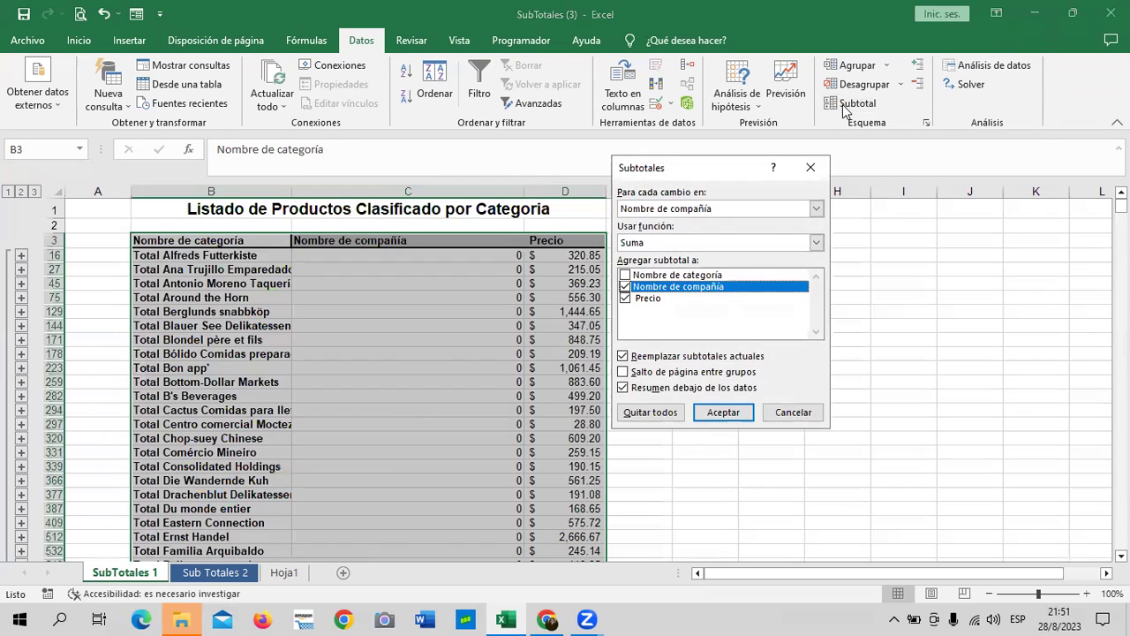
{"action": "left_click", "coordinate": [816, 243]}
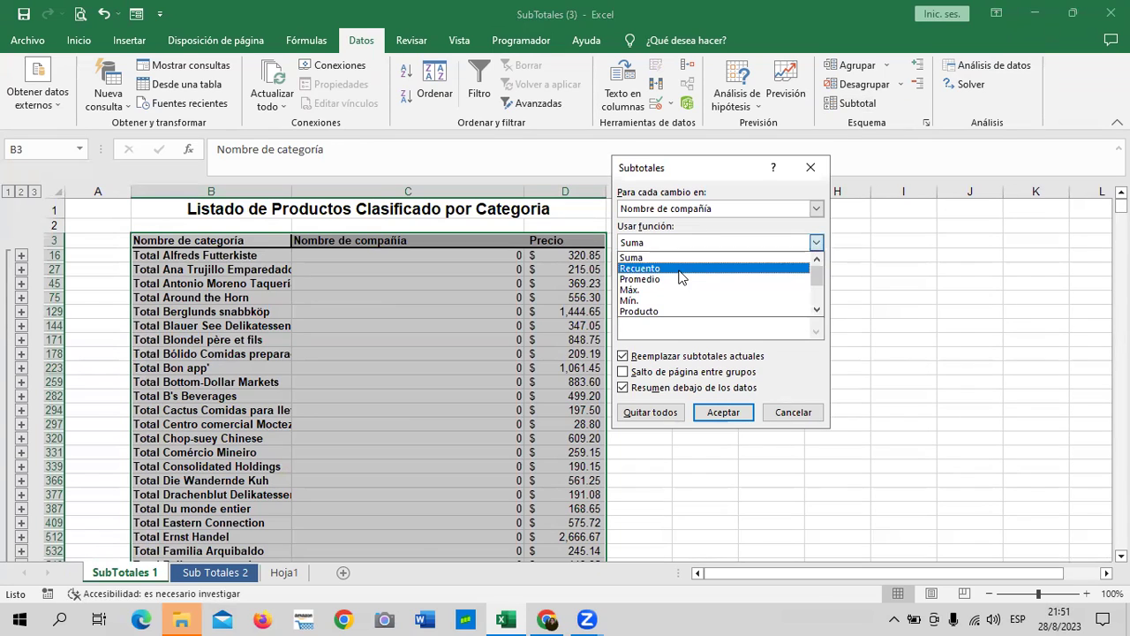
{"action": "left_click", "coordinate": [679, 262]}
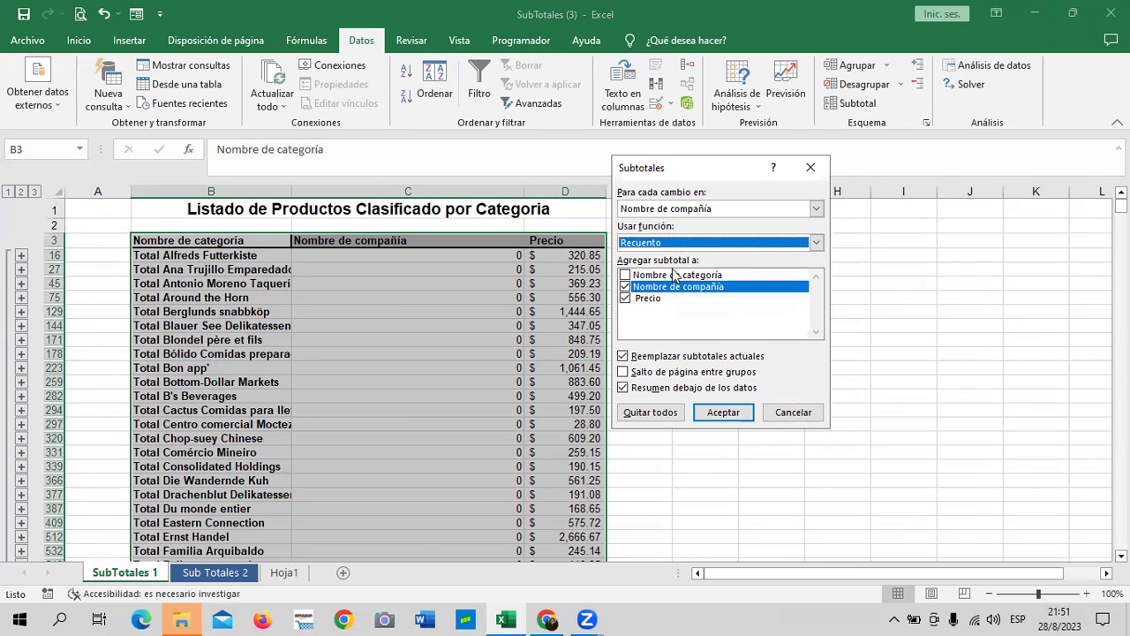
{"action": "left_click", "coordinate": [726, 412]}
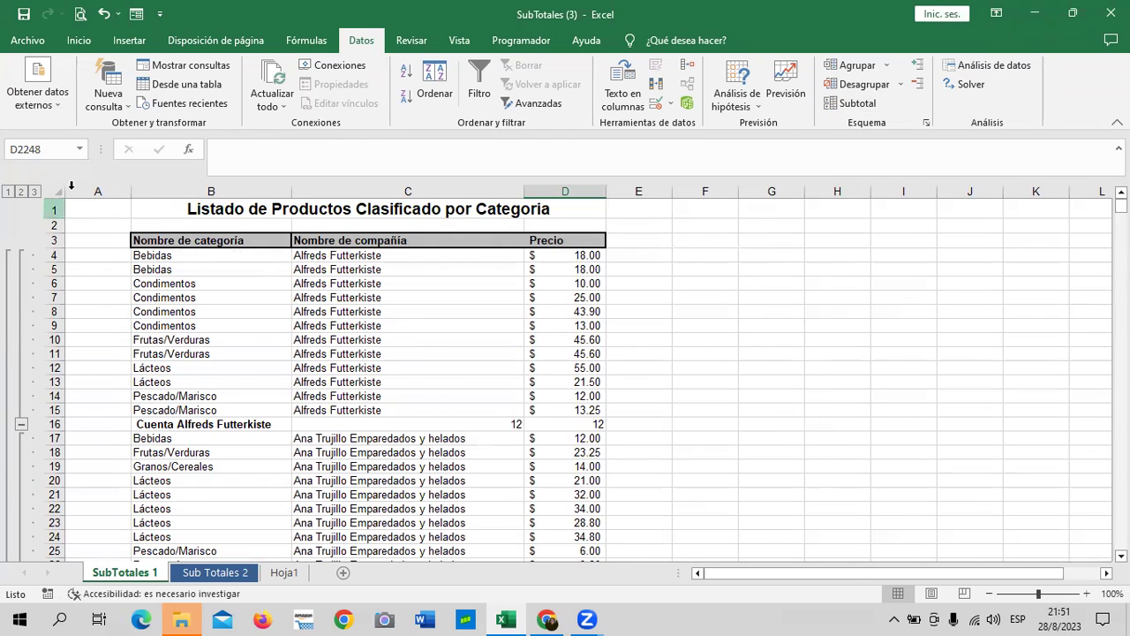
Review outline levels 1 and 2, checking the Cuenta general 2155 formulas in columns C and D.
{"action": "left_click", "coordinate": [12, 192]}
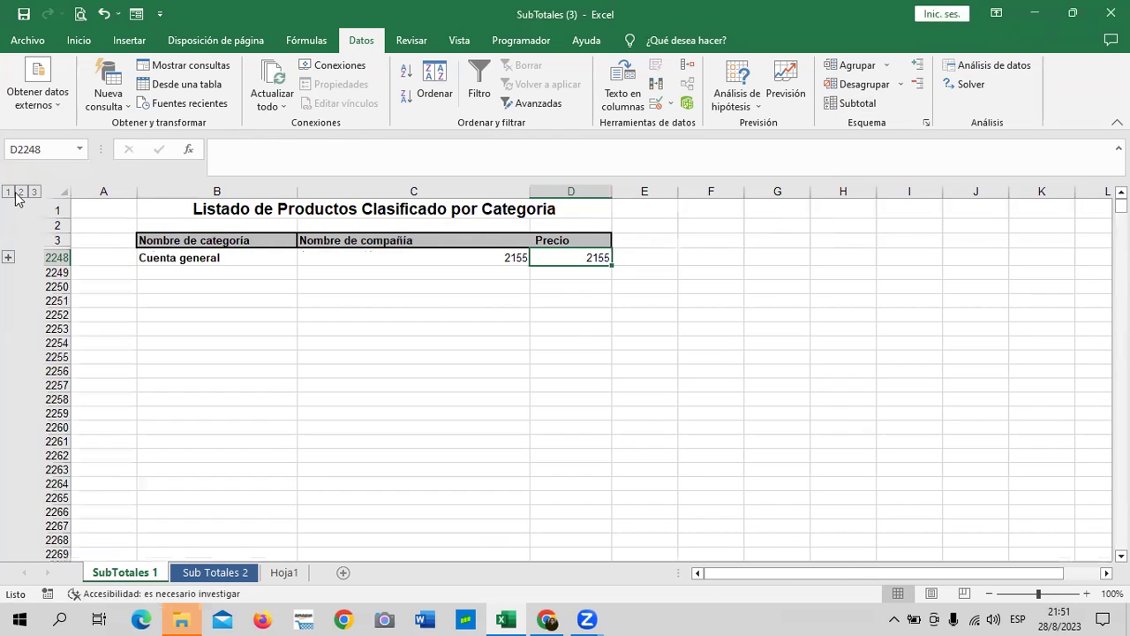
{"action": "left_click", "coordinate": [444, 259]}
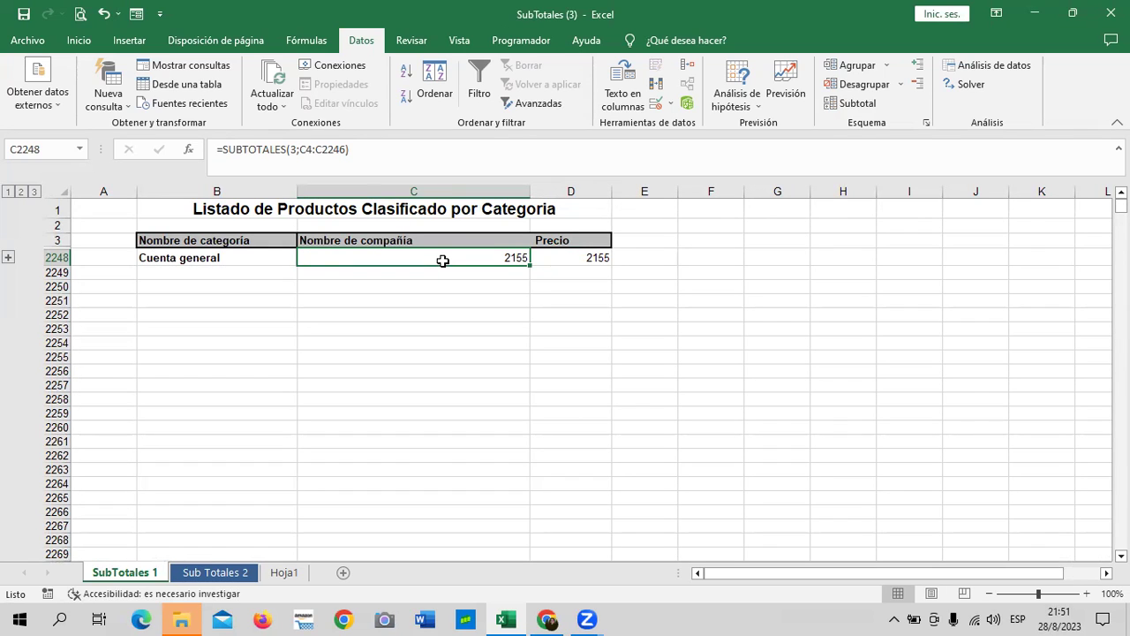
{"action": "left_click", "coordinate": [20, 193]}
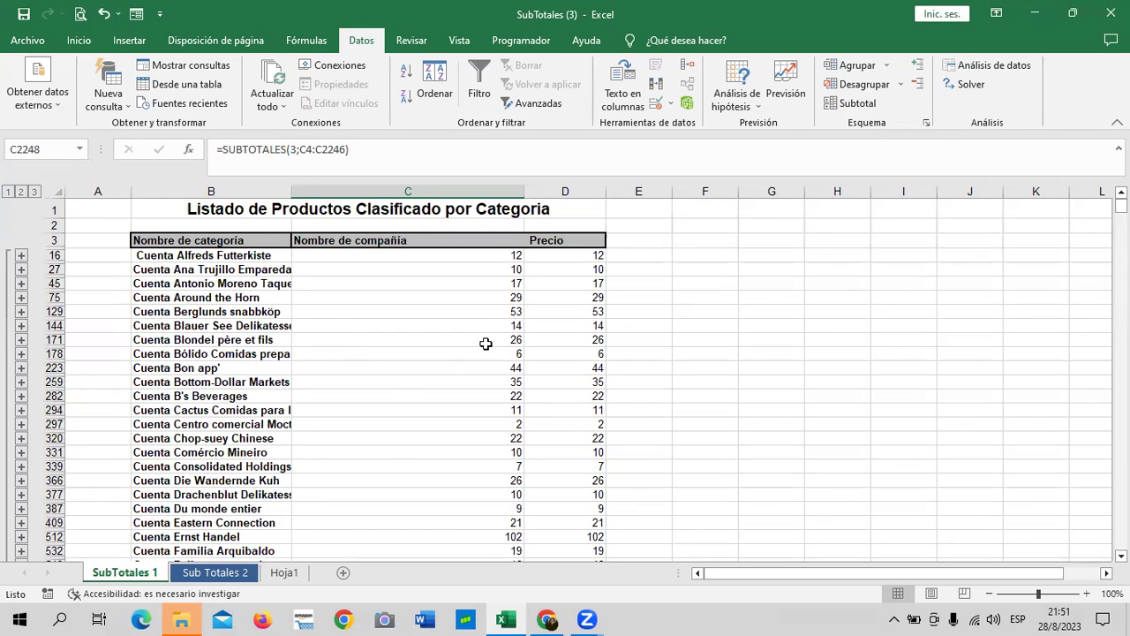
{"action": "scroll", "coordinate": [475, 351], "scroll_direction": "down", "scroll_amount": 2}
{"action": "scroll", "coordinate": [475, 351], "scroll_direction": "down", "scroll_amount": 2}
{"action": "scroll", "coordinate": [471, 351], "scroll_direction": "down", "scroll_amount": 2}
{"action": "scroll", "coordinate": [468, 351], "scroll_direction": "down", "scroll_amount": 3}
{"action": "scroll", "coordinate": [464, 353], "scroll_direction": "down", "scroll_amount": 1}
{"action": "scroll", "coordinate": [462, 352], "scroll_direction": "down", "scroll_amount": 3}
{"action": "scroll", "coordinate": [460, 354], "scroll_direction": "down", "scroll_amount": 2}
{"action": "scroll", "coordinate": [459, 355], "scroll_direction": "down", "scroll_amount": 5}
{"action": "scroll", "coordinate": [456, 355], "scroll_direction": "down", "scroll_amount": 2}
{"action": "scroll", "coordinate": [455, 355], "scroll_direction": "down", "scroll_amount": 4}
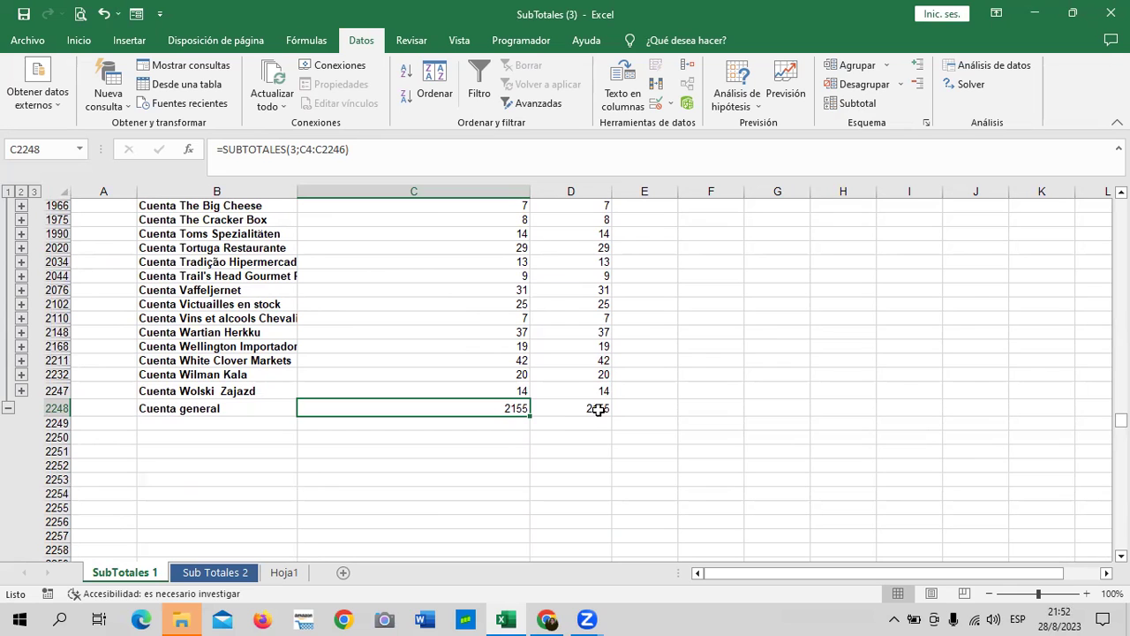
{"action": "left_click", "coordinate": [560, 410]}
{"action": "scroll", "coordinate": [560, 409], "scroll_direction": "up", "scroll_amount": 2}
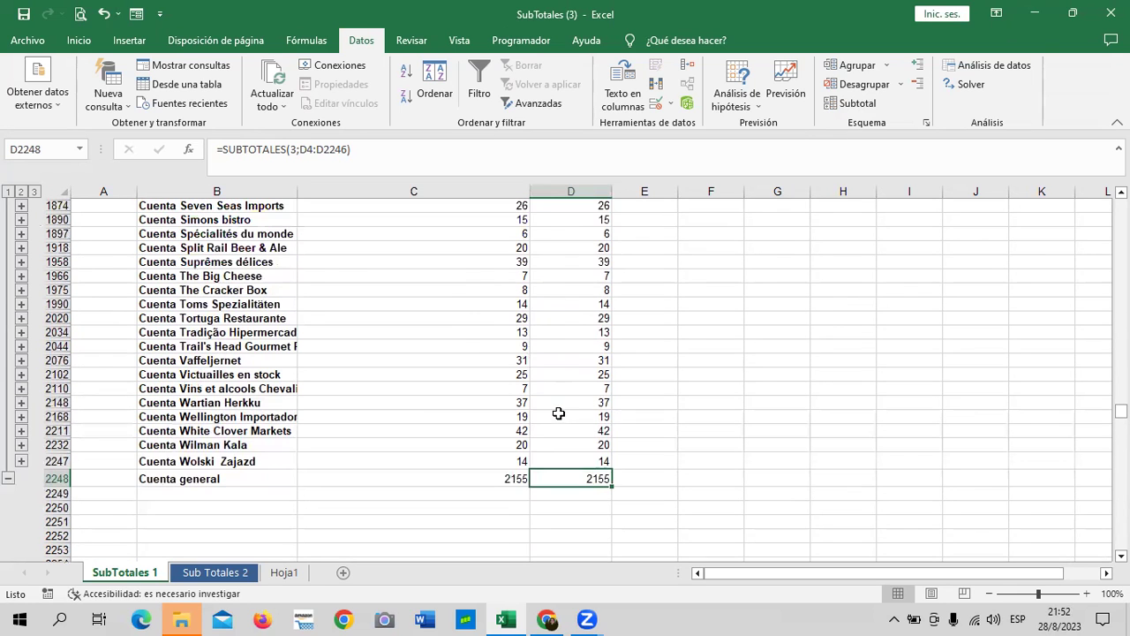
Expand outline level 3 to all detail rows and recheck the column C grand count formula.
{"action": "left_click", "coordinate": [34, 193]}
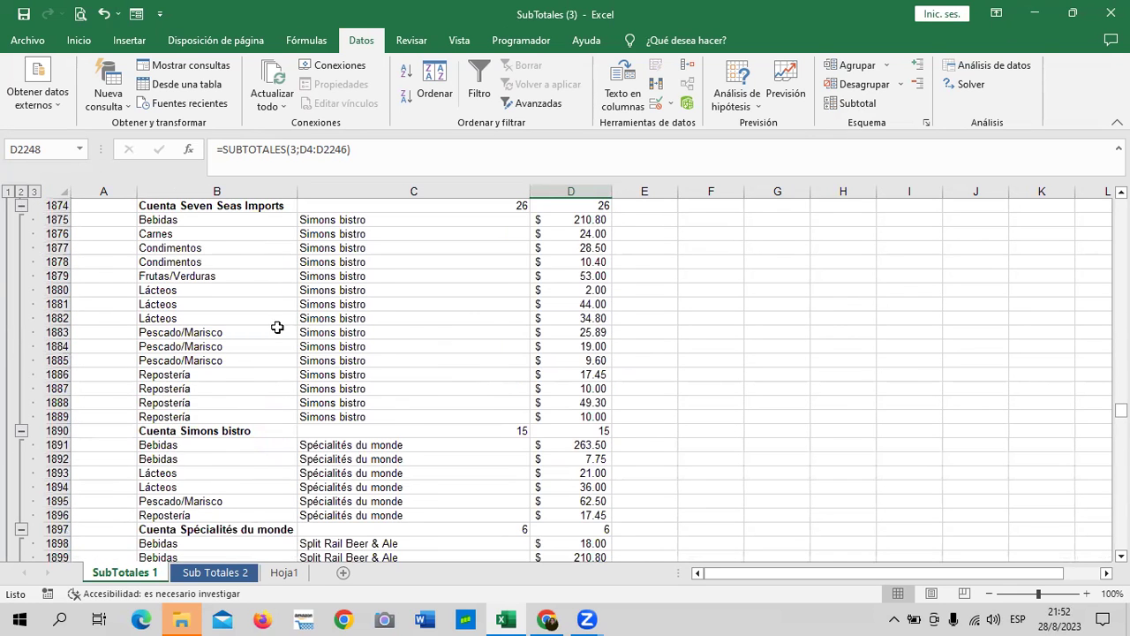
{"action": "scroll", "coordinate": [276, 326], "scroll_direction": "down", "scroll_amount": 5}
{"action": "scroll", "coordinate": [277, 326], "scroll_direction": "down", "scroll_amount": 7}
{"action": "scroll", "coordinate": [277, 326], "scroll_direction": "down", "scroll_amount": 6}
{"action": "scroll", "coordinate": [277, 325], "scroll_direction": "down", "scroll_amount": 9}
{"action": "scroll", "coordinate": [277, 324], "scroll_direction": "down", "scroll_amount": 5}
{"action": "scroll", "coordinate": [277, 323], "scroll_direction": "down", "scroll_amount": 12}
{"action": "scroll", "coordinate": [279, 321], "scroll_direction": "down", "scroll_amount": 8}
{"action": "scroll", "coordinate": [278, 320], "scroll_direction": "down", "scroll_amount": 6}
{"action": "scroll", "coordinate": [278, 321], "scroll_direction": "down", "scroll_amount": 9}
{"action": "scroll", "coordinate": [279, 321], "scroll_direction": "down", "scroll_amount": 5}
{"action": "scroll", "coordinate": [278, 320], "scroll_direction": "down", "scroll_amount": 1}
{"action": "scroll", "coordinate": [278, 320], "scroll_direction": "down", "scroll_amount": 10}
{"action": "scroll", "coordinate": [278, 320], "scroll_direction": "down", "scroll_amount": 4}
{"action": "scroll", "coordinate": [279, 320], "scroll_direction": "down", "scroll_amount": 6}
{"action": "scroll", "coordinate": [279, 318], "scroll_direction": "down", "scroll_amount": 12}
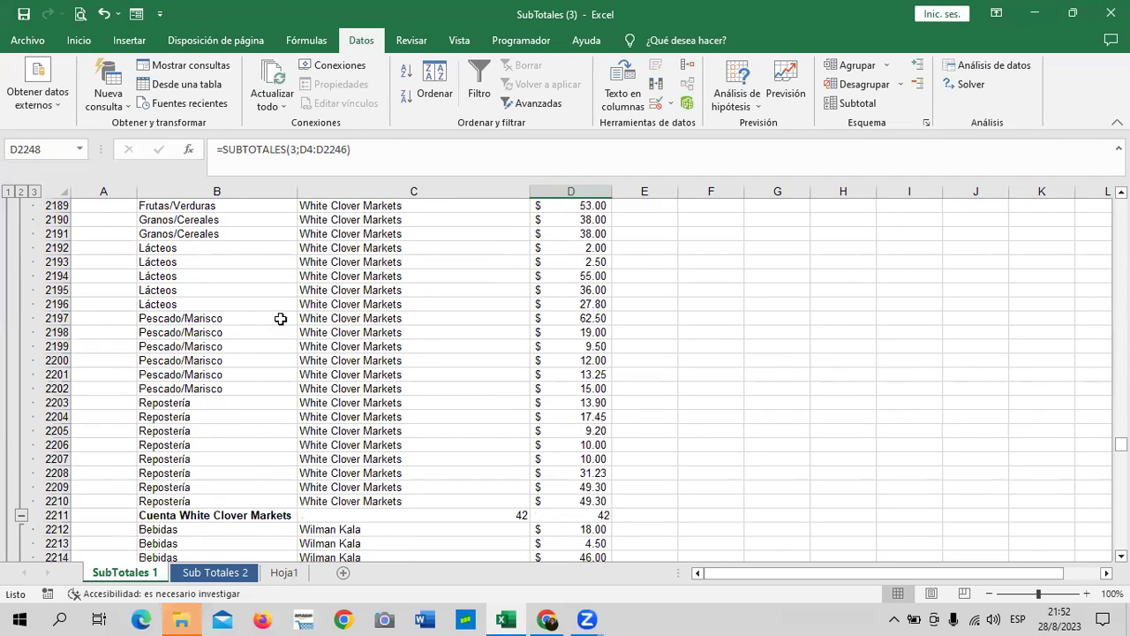
{"action": "scroll", "coordinate": [285, 316], "scroll_direction": "down", "scroll_amount": 6}
{"action": "scroll", "coordinate": [286, 314], "scroll_direction": "down", "scroll_amount": 6}
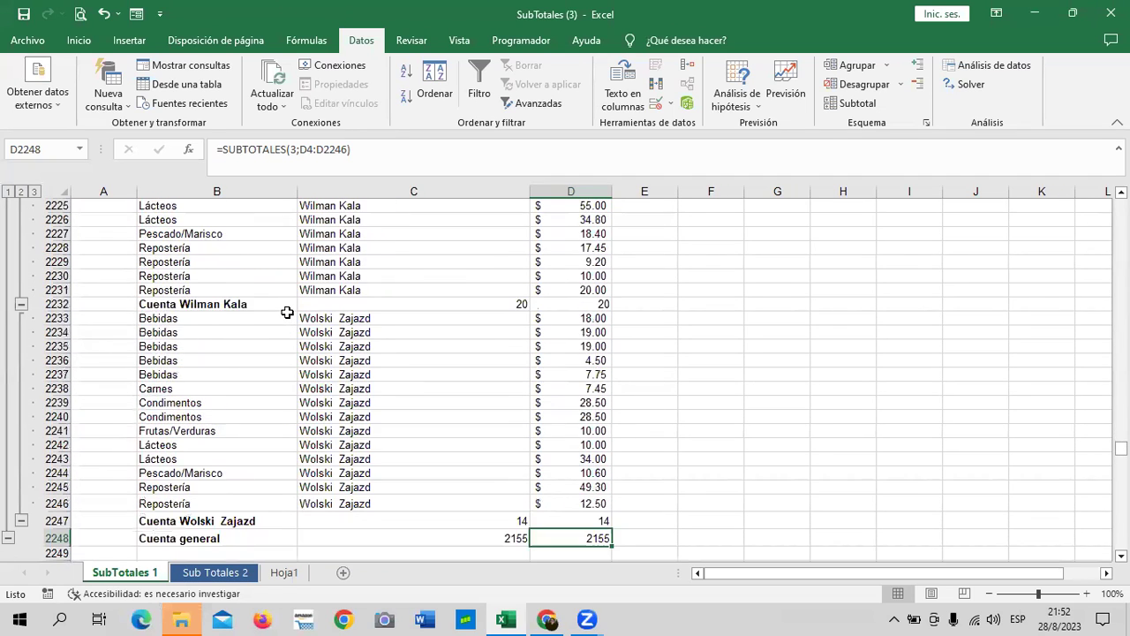
{"action": "scroll", "coordinate": [287, 312], "scroll_direction": "down", "scroll_amount": 5}
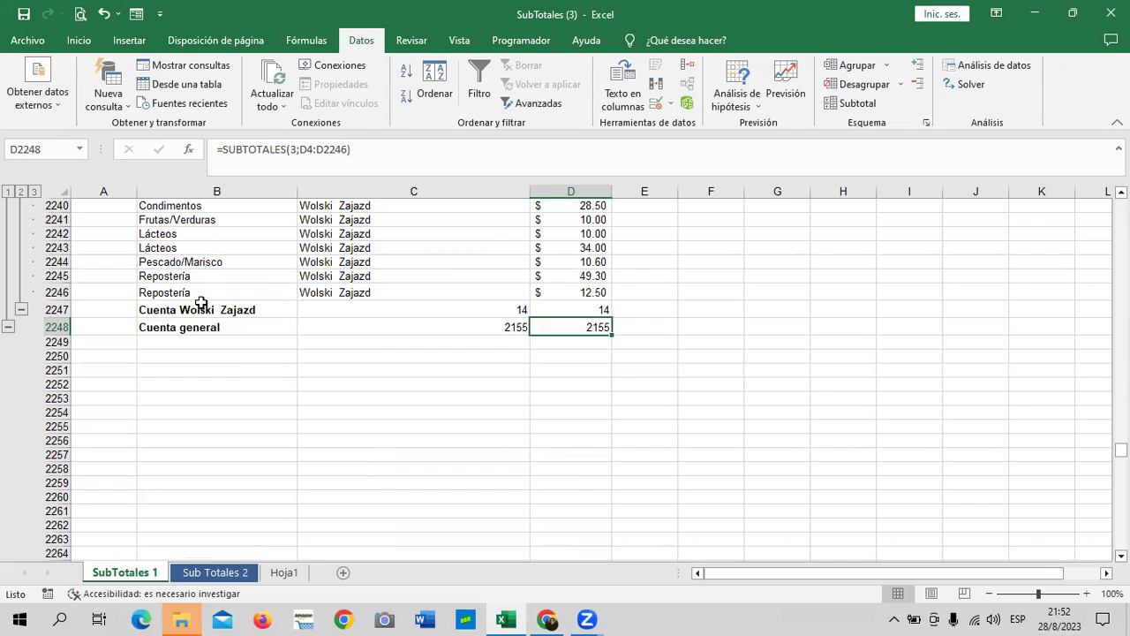
{"action": "left_click", "coordinate": [501, 328]}
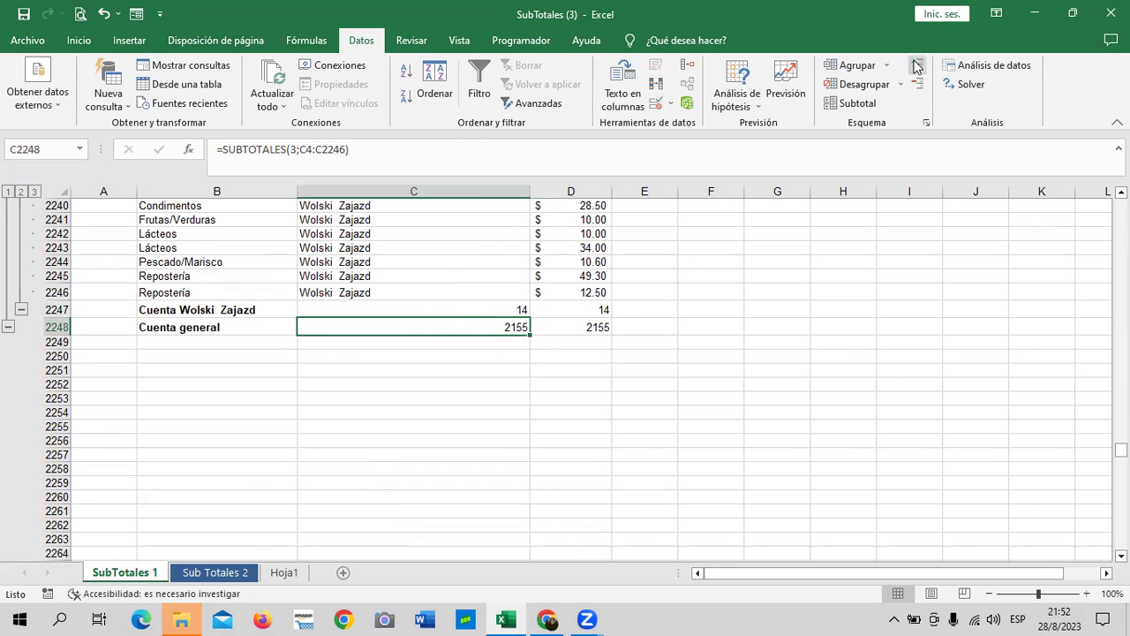
{"action": "left_click", "coordinate": [835, 105]}
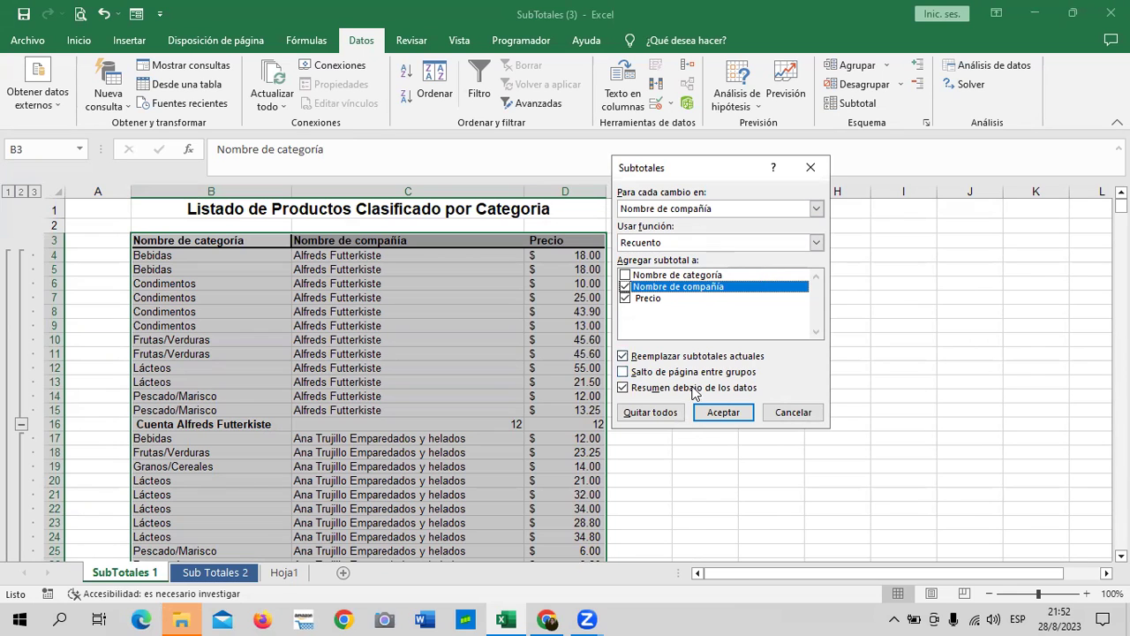
{"action": "left_click", "coordinate": [656, 413]}
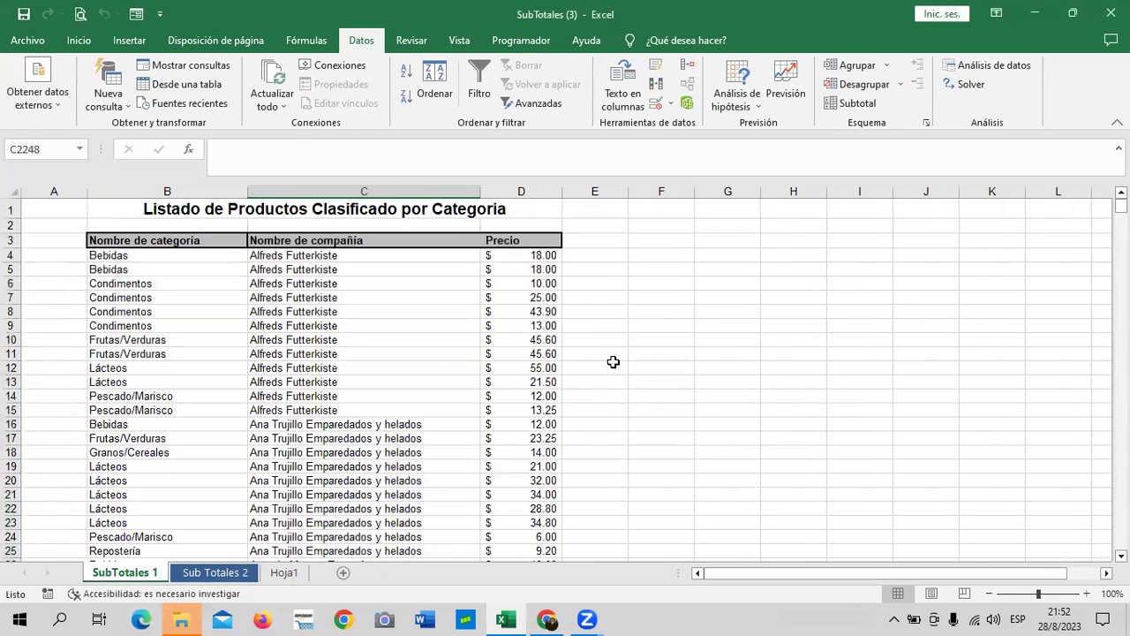
{"action": "left_click", "coordinate": [127, 240]}
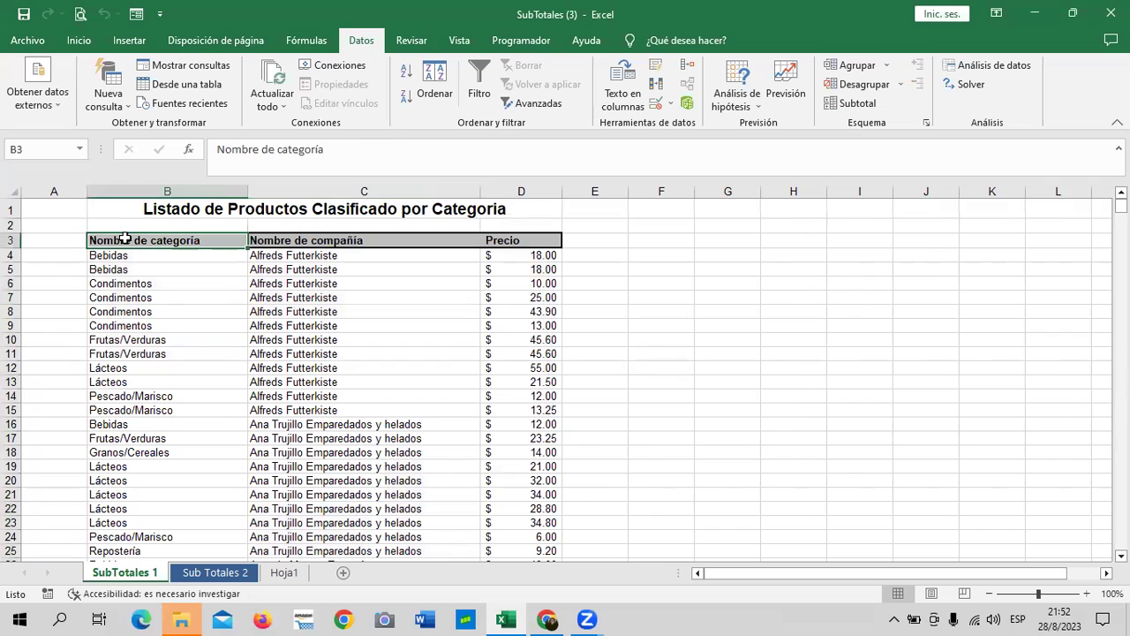
{"action": "key", "text": "ctrl+Down"}
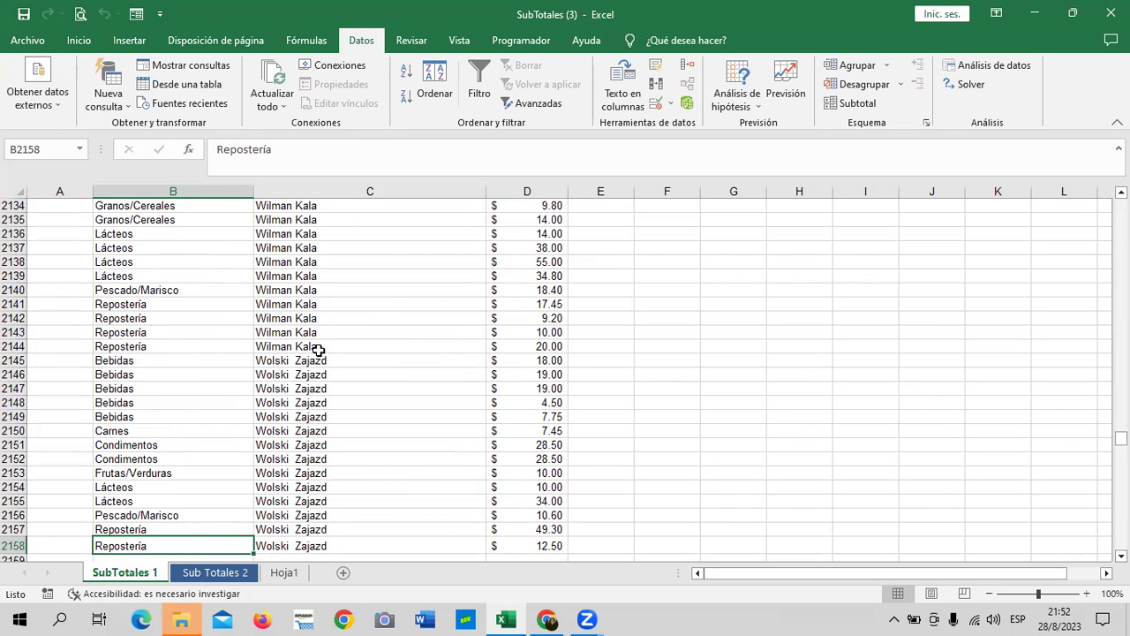
{"action": "key", "text": "ctrl+Up"}
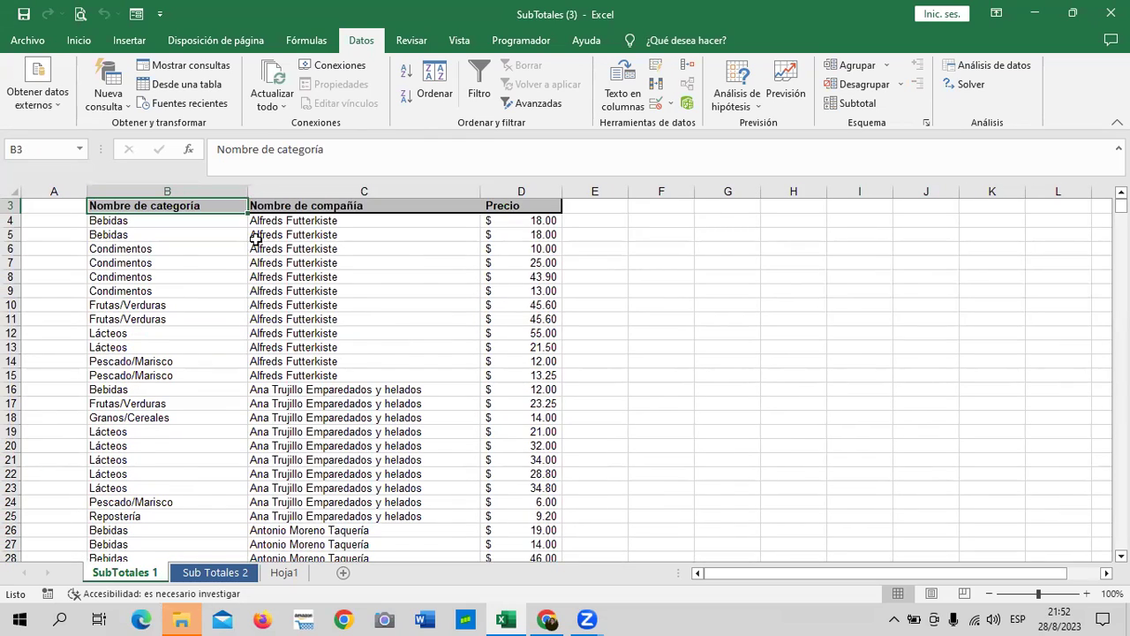
{"action": "scroll", "coordinate": [163, 385], "scroll_direction": "down", "scroll_amount": 9}
{"action": "scroll", "coordinate": [159, 381], "scroll_direction": "down", "scroll_amount": 5}
{"action": "scroll", "coordinate": [157, 380], "scroll_direction": "down", "scroll_amount": 3}
{"action": "scroll", "coordinate": [153, 378], "scroll_direction": "up", "scroll_amount": 6}
{"action": "scroll", "coordinate": [153, 378], "scroll_direction": "up", "scroll_amount": 12}
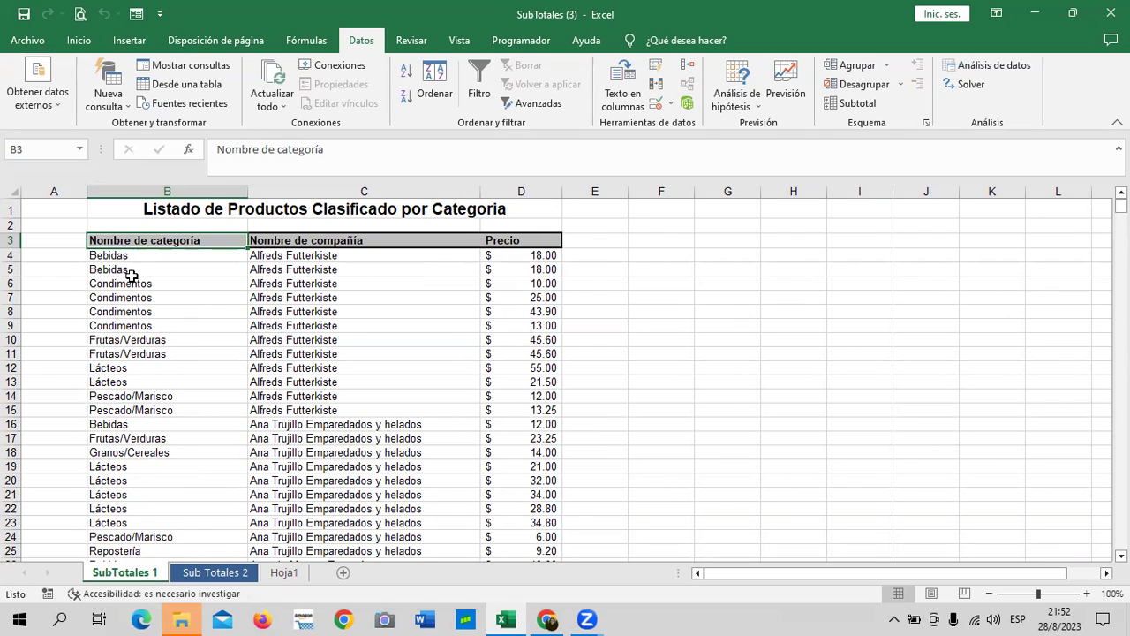
{"action": "scroll", "coordinate": [144, 397], "scroll_direction": "down", "scroll_amount": 4}
{"action": "scroll", "coordinate": [144, 402], "scroll_direction": "down", "scroll_amount": 8}
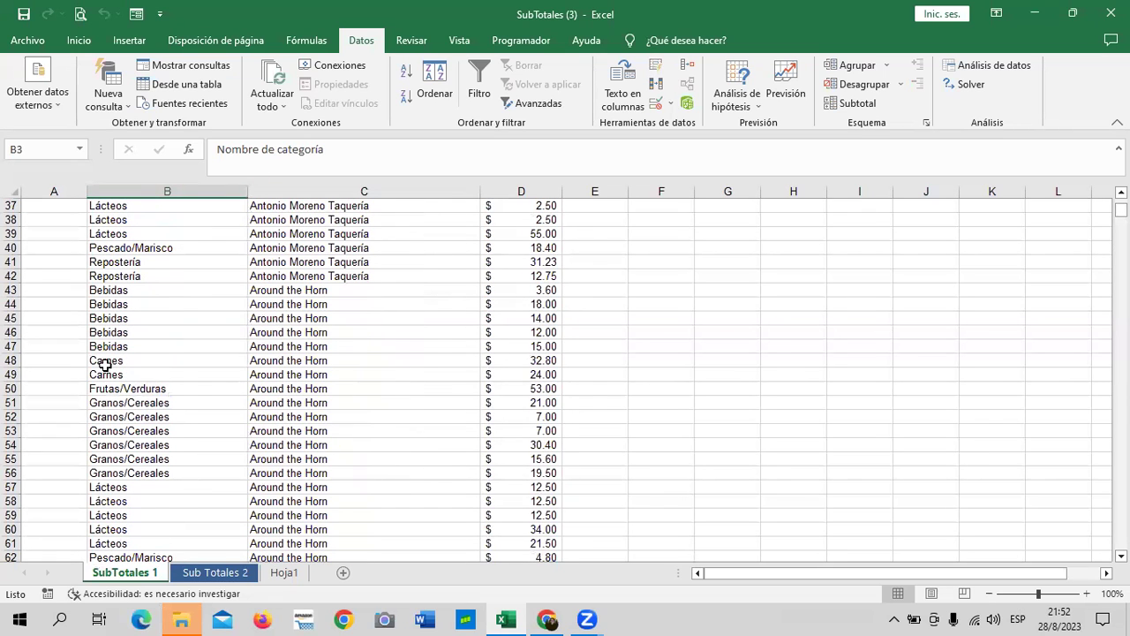
{"action": "left_click", "coordinate": [319, 281]}
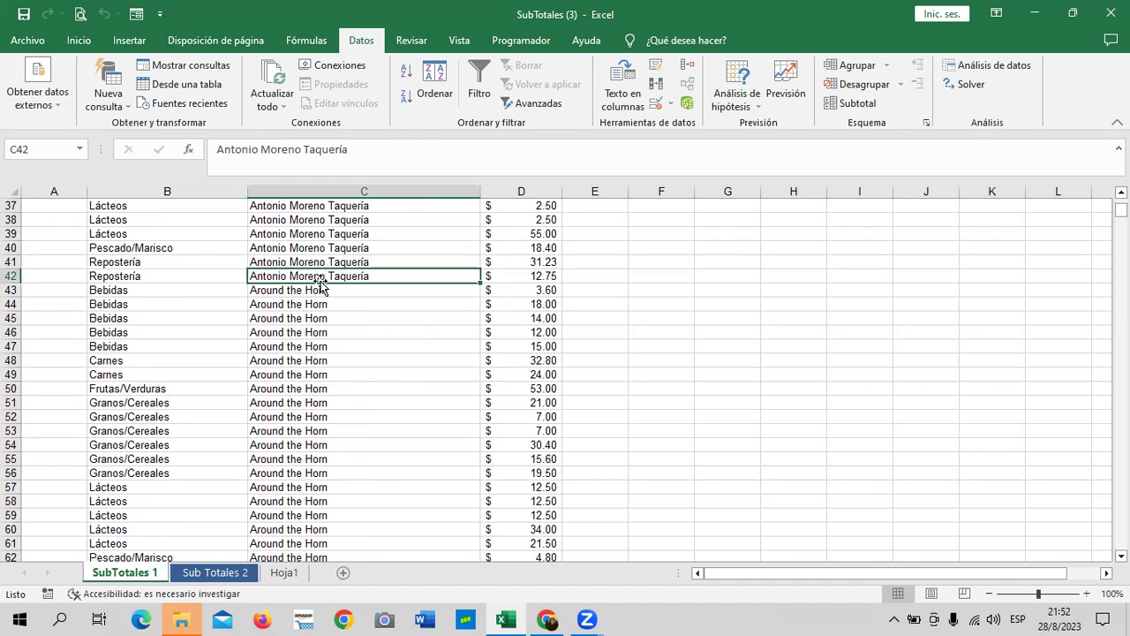
{"action": "scroll", "coordinate": [304, 291], "scroll_direction": "up", "scroll_amount": 5}
{"action": "scroll", "coordinate": [294, 304], "scroll_direction": "up", "scroll_amount": 6}
{"action": "scroll", "coordinate": [294, 301], "scroll_direction": "up", "scroll_amount": 1}
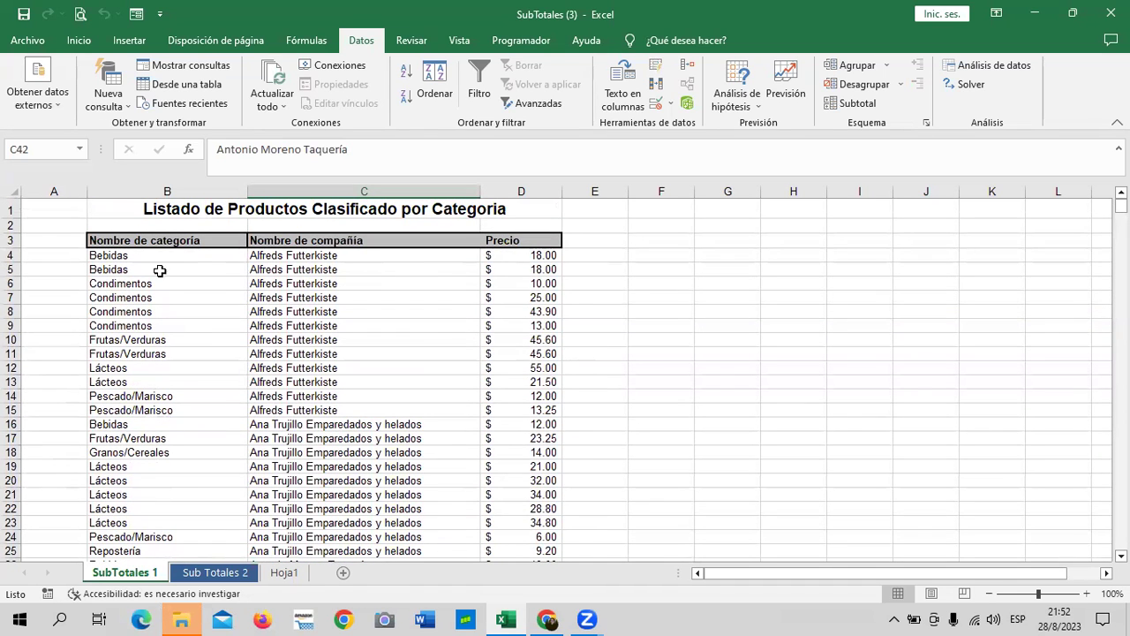
{"action": "left_click", "coordinate": [121, 325]}
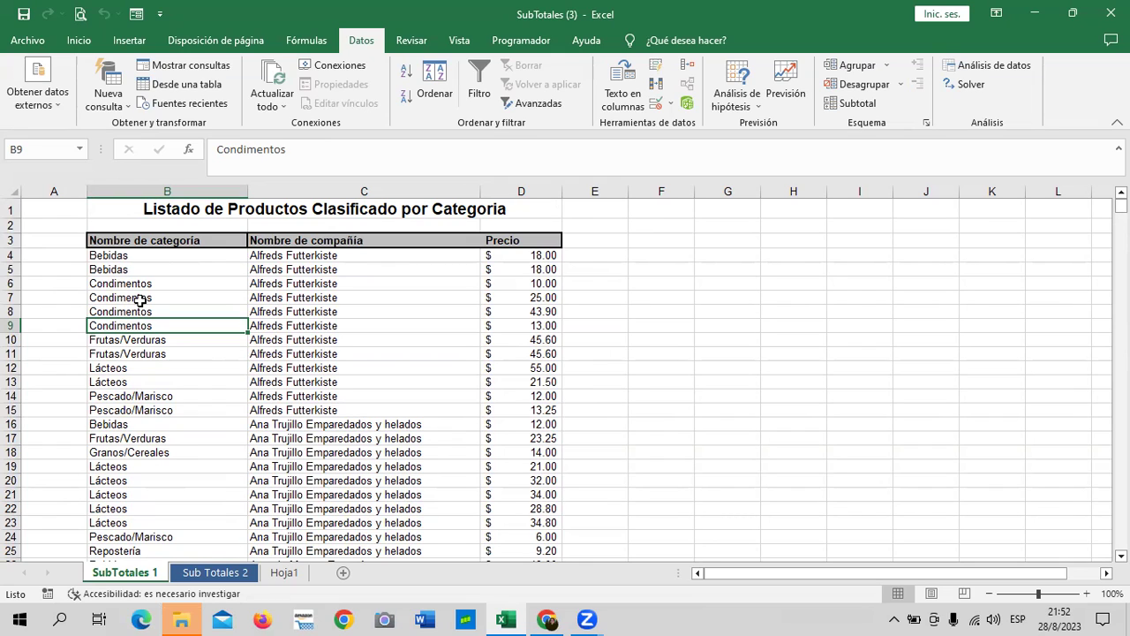
{"action": "left_click", "coordinate": [113, 351]}
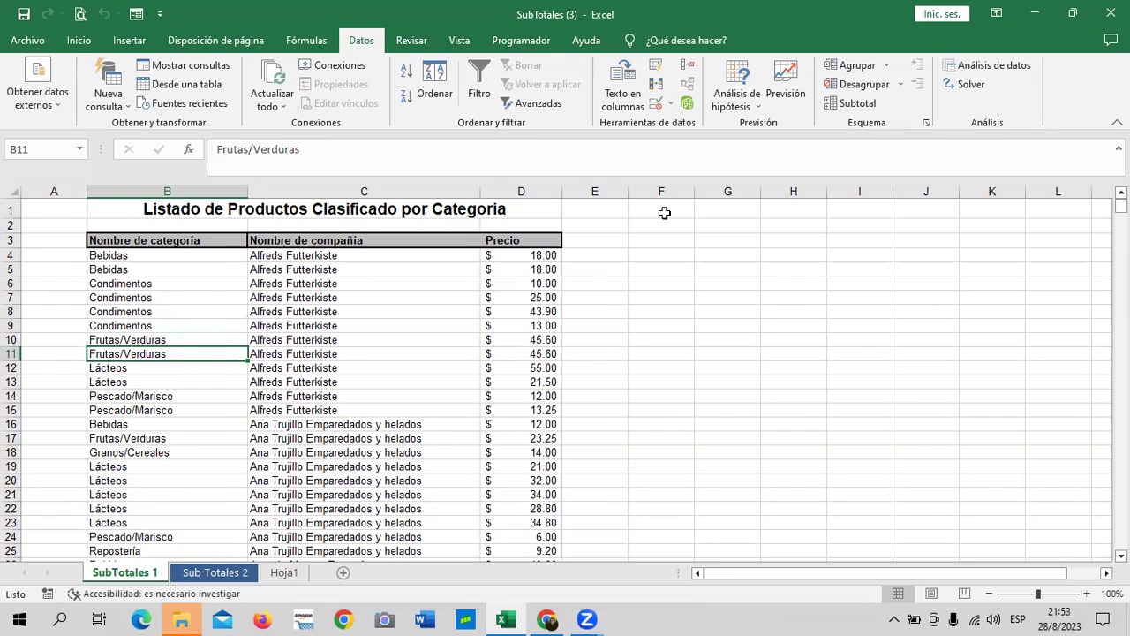
Custom-sort the product list by Nombre de categoría so the Bebidas rows come first.
{"action": "left_click", "coordinate": [77, 42]}
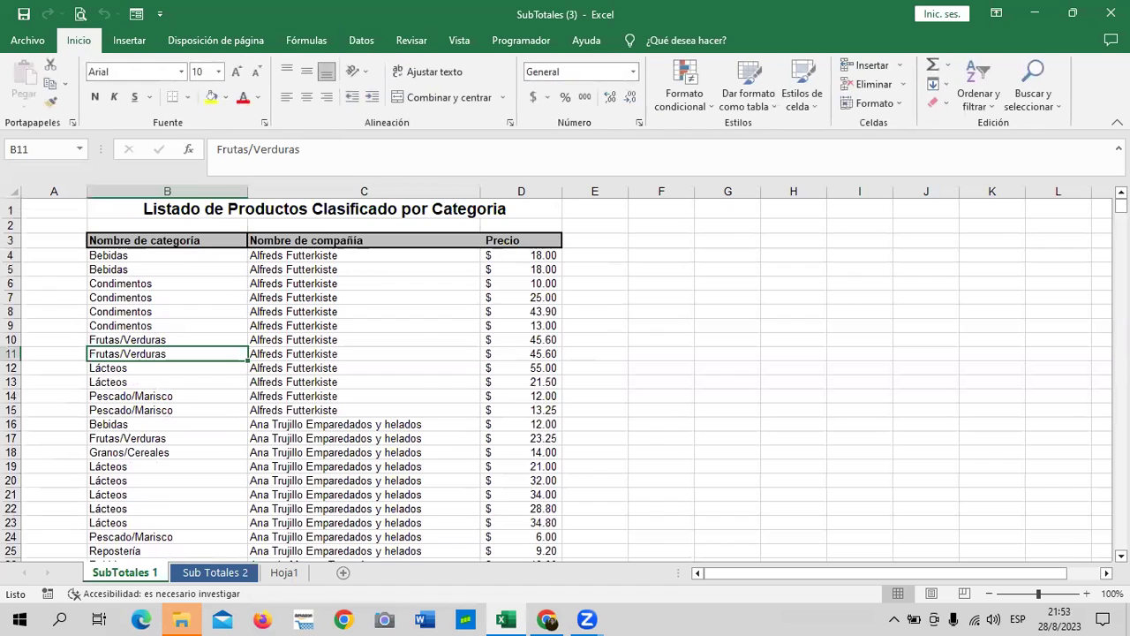
{"action": "left_click", "coordinate": [979, 99]}
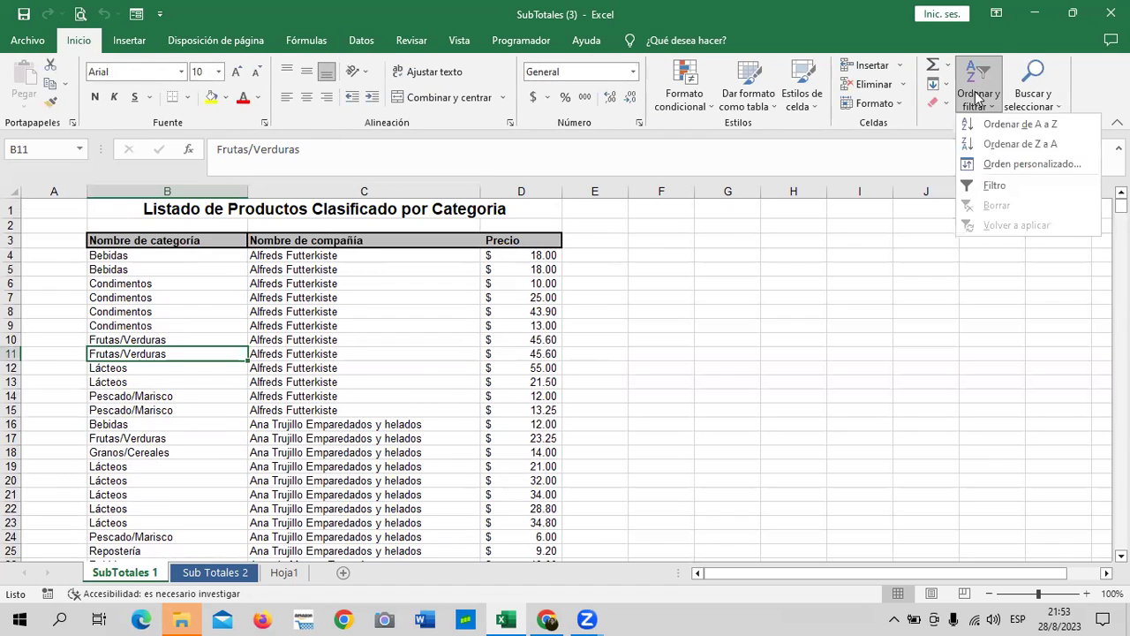
{"action": "left_click", "coordinate": [1017, 165]}
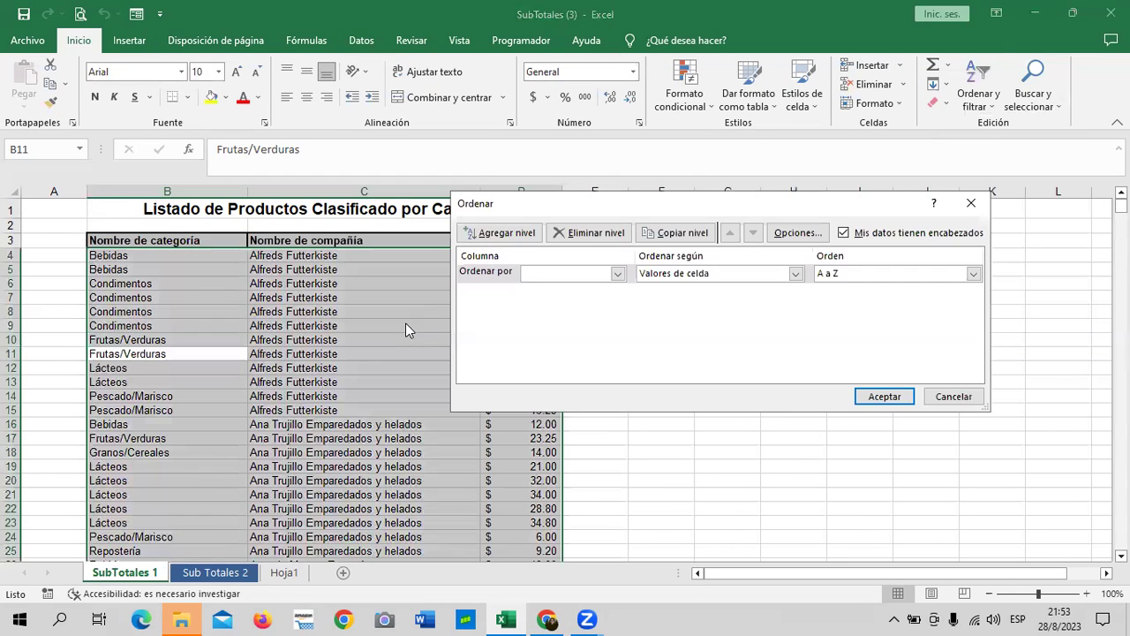
{"action": "left_click", "coordinate": [618, 274]}
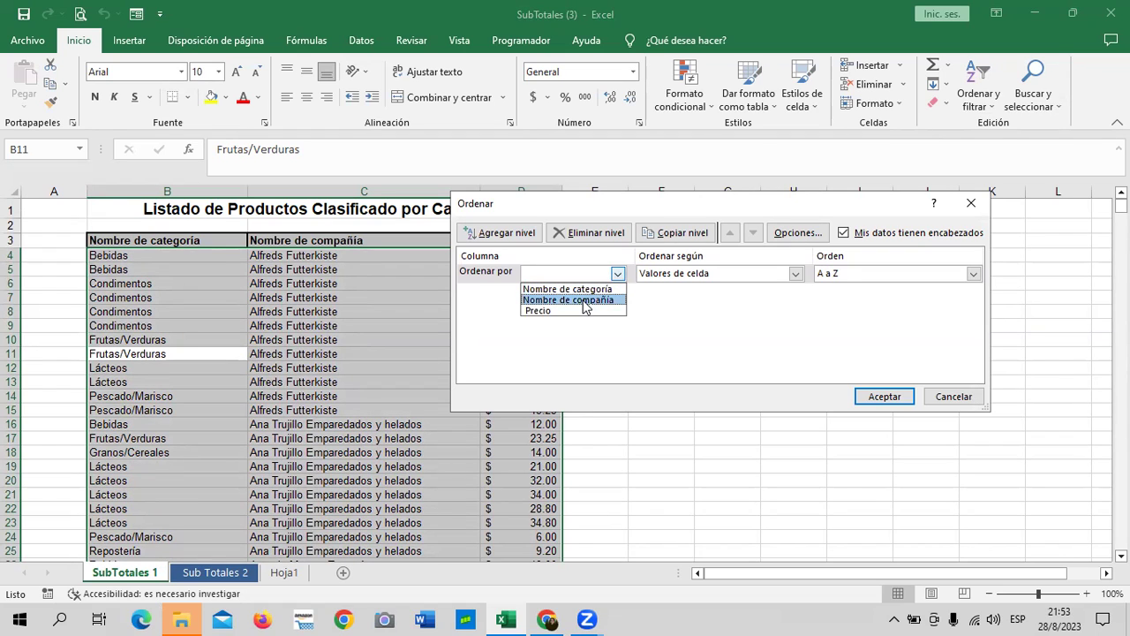
{"action": "left_click", "coordinate": [581, 290]}
{"action": "left_click", "coordinate": [897, 395]}
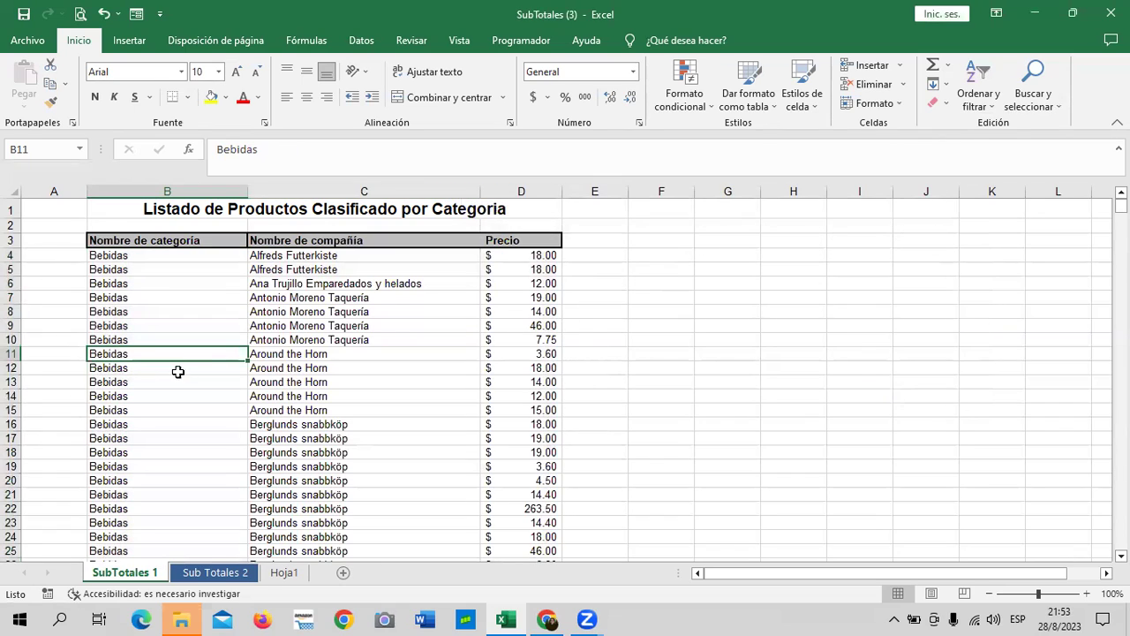
{"action": "scroll", "coordinate": [176, 371], "scroll_direction": "down", "scroll_amount": 7}
{"action": "scroll", "coordinate": [161, 368], "scroll_direction": "down", "scroll_amount": 15}
{"action": "scroll", "coordinate": [172, 391], "scroll_direction": "down", "scroll_amount": 3}
{"action": "scroll", "coordinate": [175, 396], "scroll_direction": "down", "scroll_amount": 9}
{"action": "scroll", "coordinate": [168, 398], "scroll_direction": "down", "scroll_amount": 12}
{"action": "scroll", "coordinate": [168, 398], "scroll_direction": "down", "scroll_amount": 7}
{"action": "scroll", "coordinate": [164, 394], "scroll_direction": "down", "scroll_amount": 6}
{"action": "scroll", "coordinate": [164, 394], "scroll_direction": "down", "scroll_amount": 6}
{"action": "scroll", "coordinate": [164, 394], "scroll_direction": "down", "scroll_amount": 7}
{"action": "scroll", "coordinate": [165, 395], "scroll_direction": "down", "scroll_amount": 7}
{"action": "scroll", "coordinate": [168, 395], "scroll_direction": "down", "scroll_amount": 14}
{"action": "scroll", "coordinate": [168, 395], "scroll_direction": "down", "scroll_amount": 1}
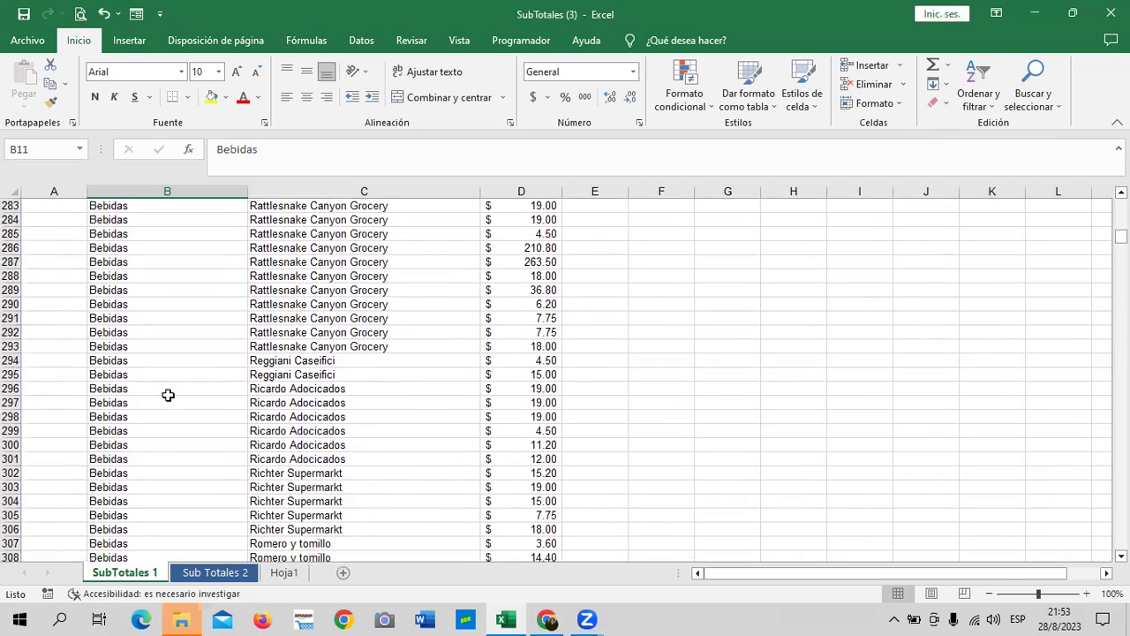
{"action": "scroll", "coordinate": [168, 395], "scroll_direction": "up", "scroll_amount": 15}
{"action": "scroll", "coordinate": [169, 394], "scroll_direction": "up", "scroll_amount": 7}
{"action": "scroll", "coordinate": [170, 393], "scroll_direction": "up", "scroll_amount": 13}
{"action": "scroll", "coordinate": [170, 393], "scroll_direction": "up", "scroll_amount": 8}
{"action": "scroll", "coordinate": [169, 391], "scroll_direction": "up", "scroll_amount": 13}
{"action": "scroll", "coordinate": [168, 391], "scroll_direction": "up", "scroll_amount": 10}
{"action": "scroll", "coordinate": [168, 392], "scroll_direction": "up", "scroll_amount": 10}
{"action": "scroll", "coordinate": [168, 391], "scroll_direction": "up", "scroll_amount": 5}
{"action": "scroll", "coordinate": [167, 391], "scroll_direction": "up", "scroll_amount": 8}
{"action": "scroll", "coordinate": [168, 391], "scroll_direction": "up", "scroll_amount": 5}
With a Bebidas cell in the list selected, bring up the Datos > Subtotal settings.
{"action": "left_click", "coordinate": [118, 267]}
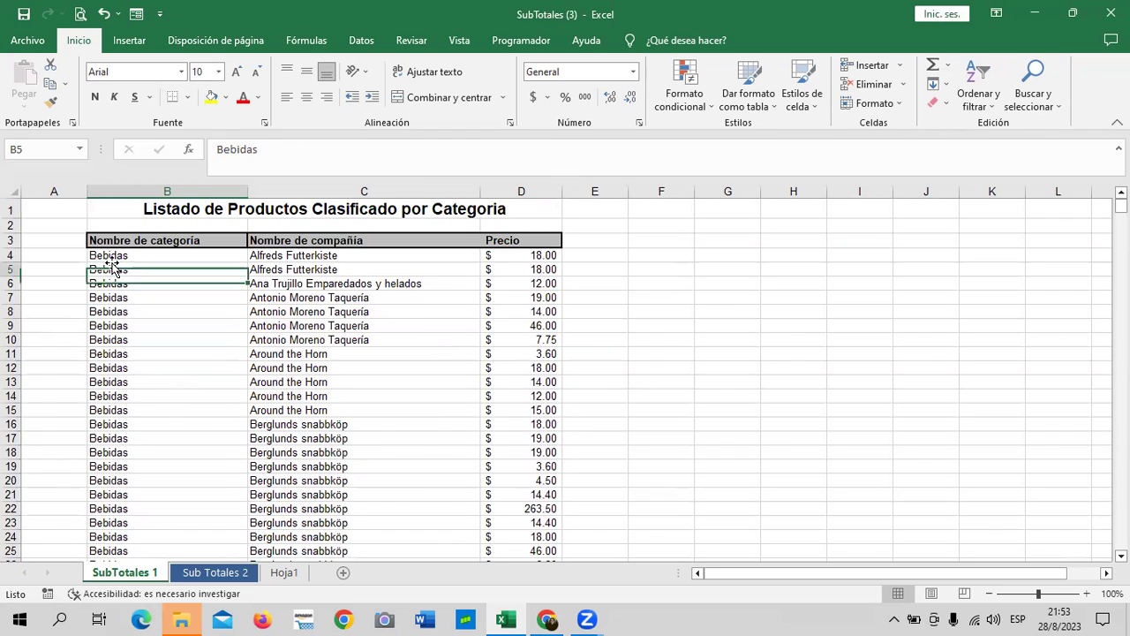
{"action": "left_click", "coordinate": [168, 244]}
{"action": "left_click", "coordinate": [133, 273]}
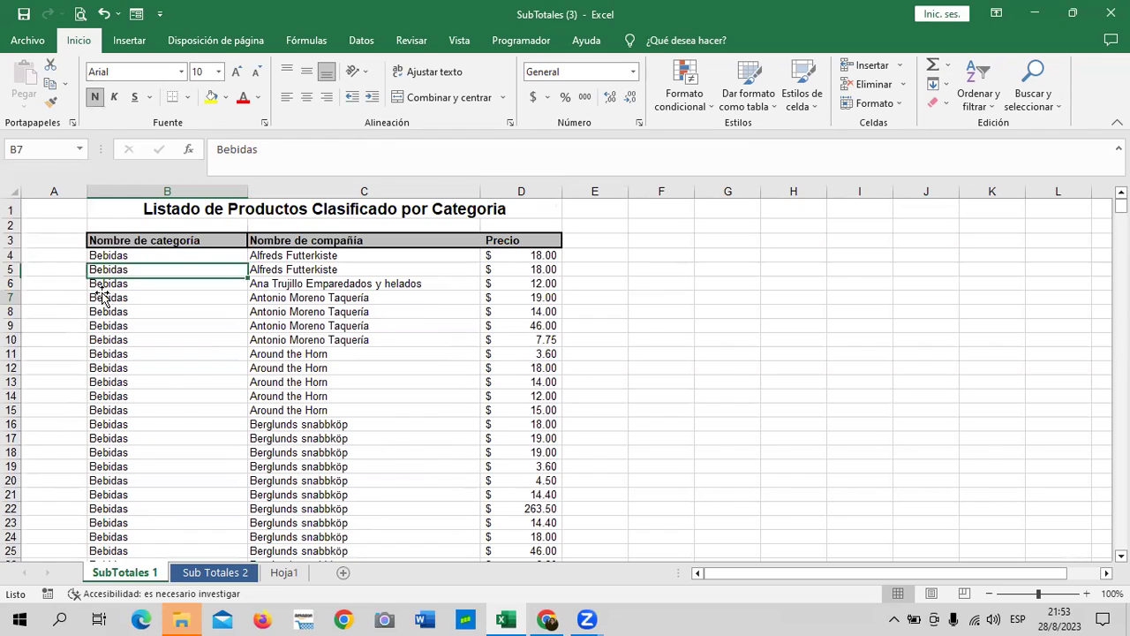
{"action": "left_click", "coordinate": [112, 297]}
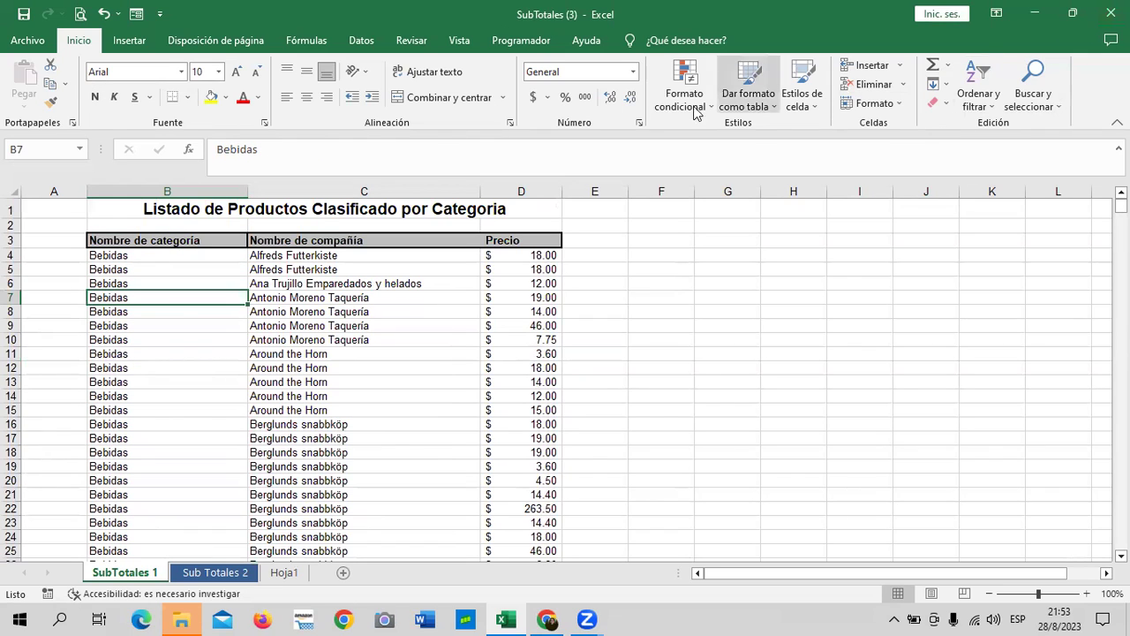
{"action": "left_click", "coordinate": [362, 40]}
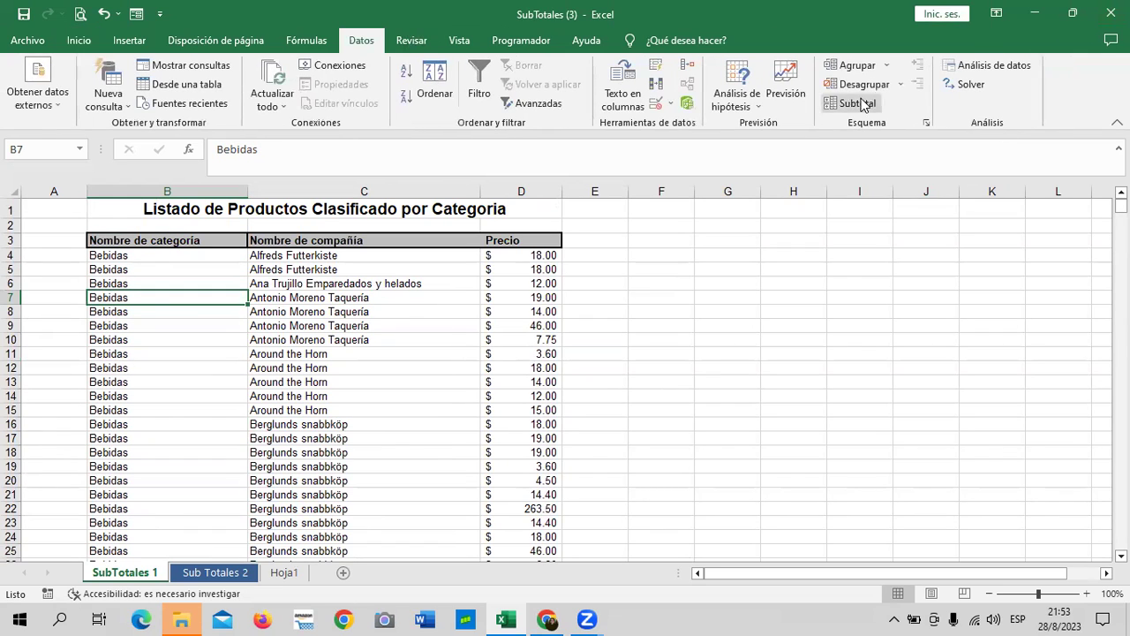
{"action": "left_click", "coordinate": [857, 103]}
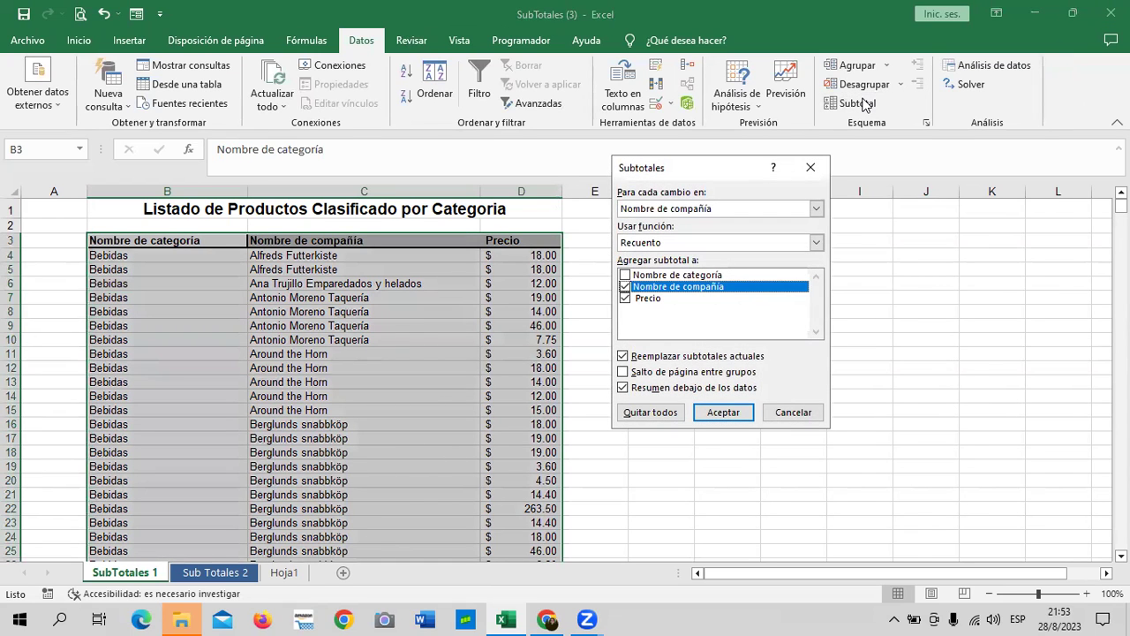
Add count subtotals at each change of Nombre de categoría, unticking Nombre de compañía and Precio.
{"action": "left_click", "coordinate": [816, 208]}
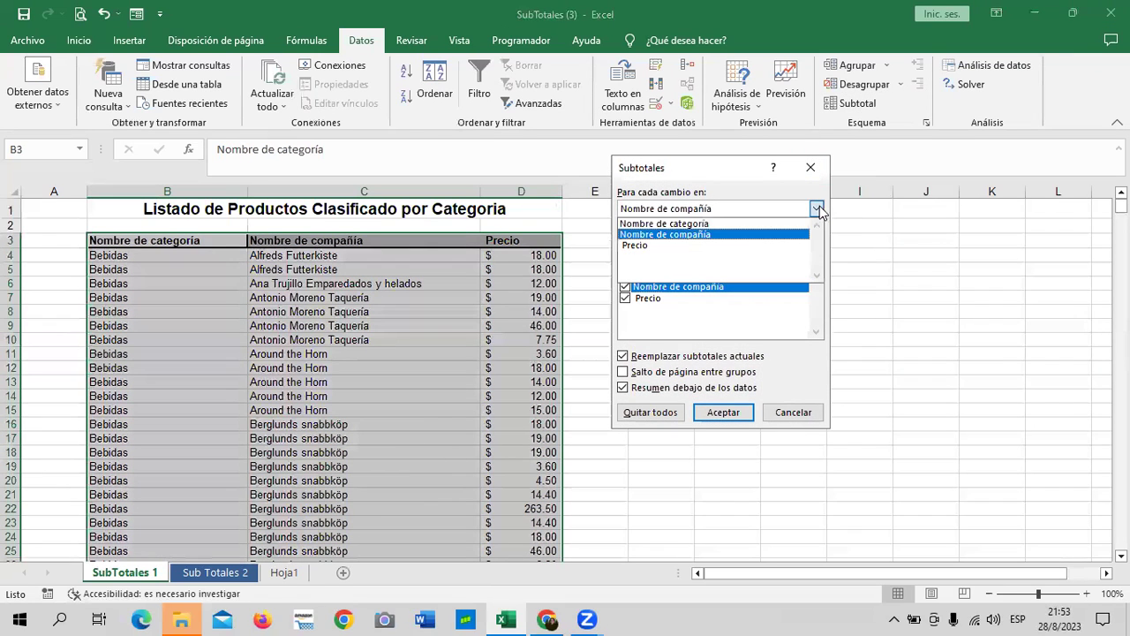
{"action": "left_click", "coordinate": [732, 226]}
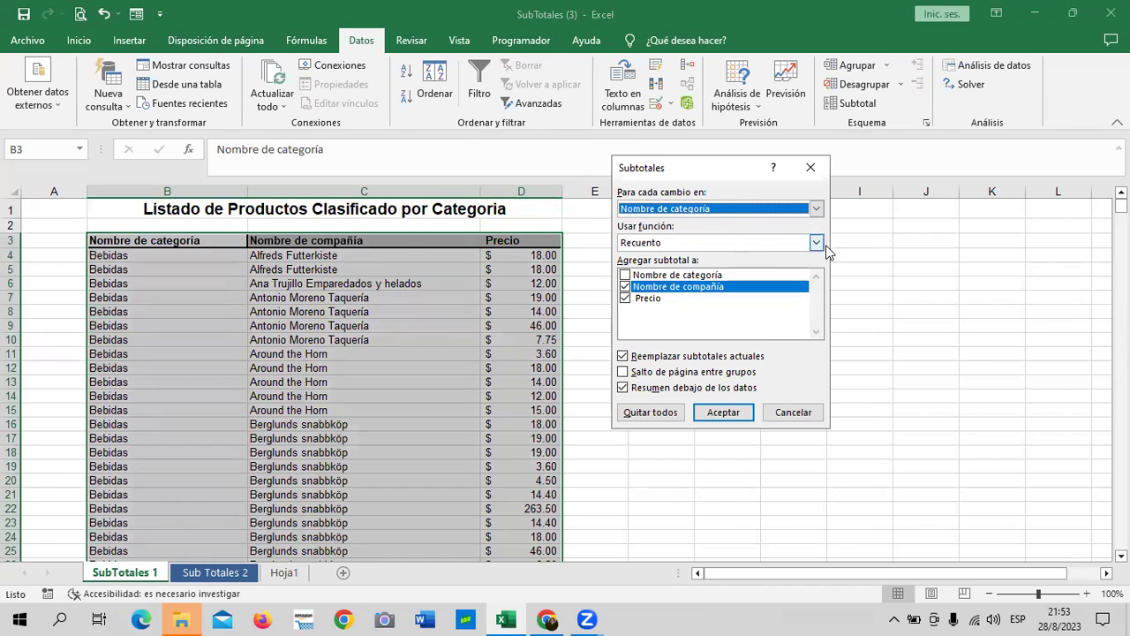
{"action": "left_click", "coordinate": [625, 286]}
{"action": "left_click", "coordinate": [625, 275]}
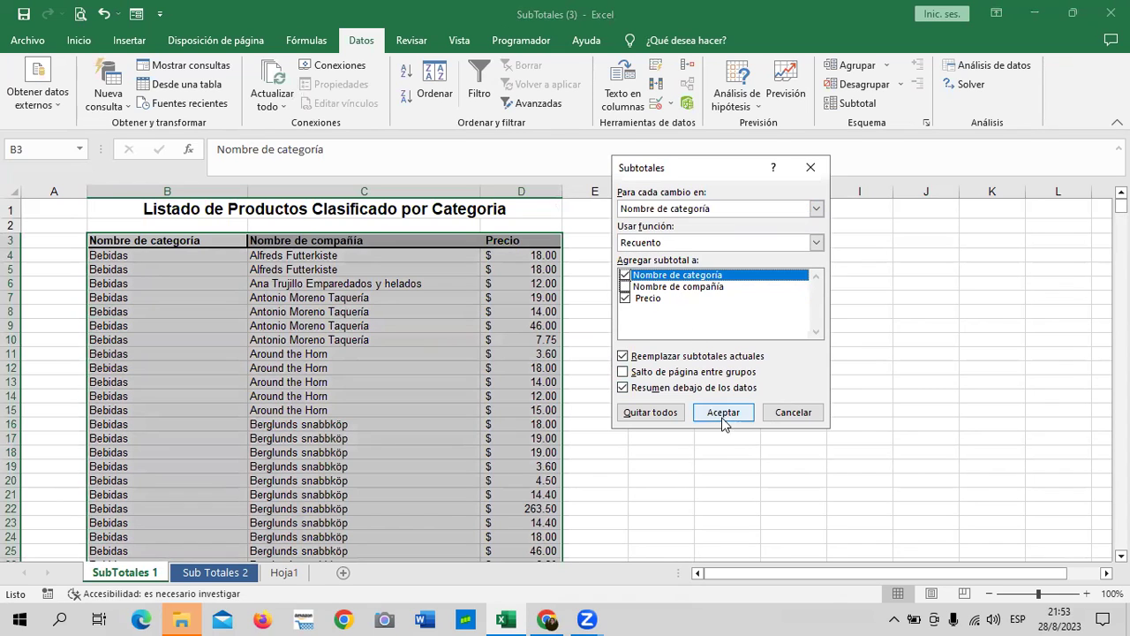
{"action": "left_click", "coordinate": [625, 298]}
{"action": "left_click", "coordinate": [722, 412]}
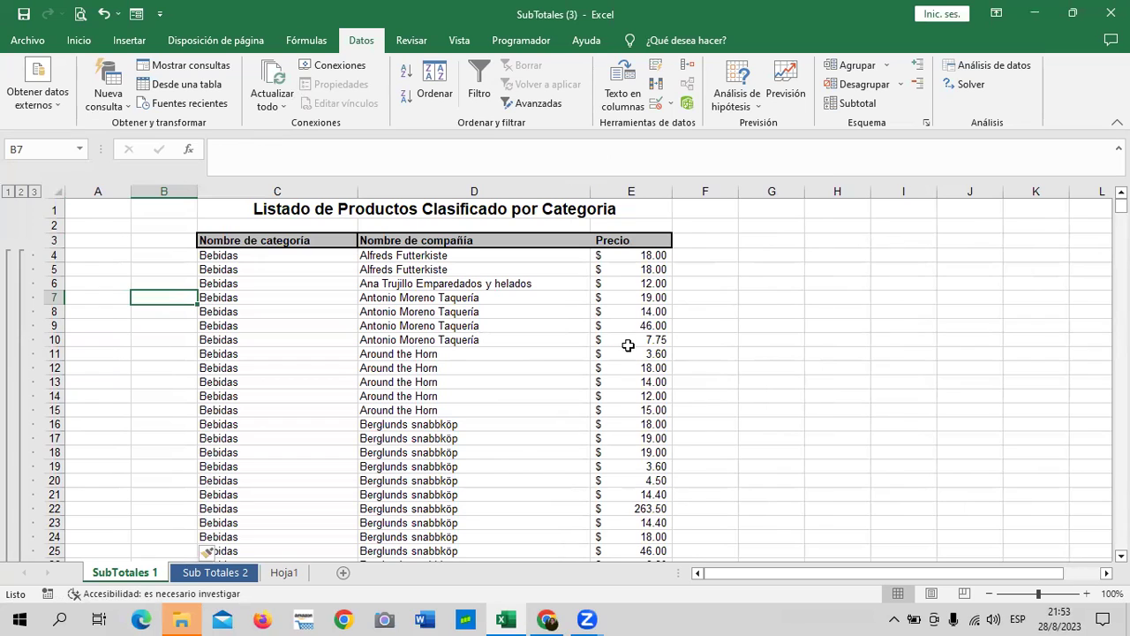
Collapse the outline to level 2, showing only category counts and the 2155 grand total.
{"action": "scroll", "coordinate": [547, 380], "scroll_direction": "down", "scroll_amount": 2}
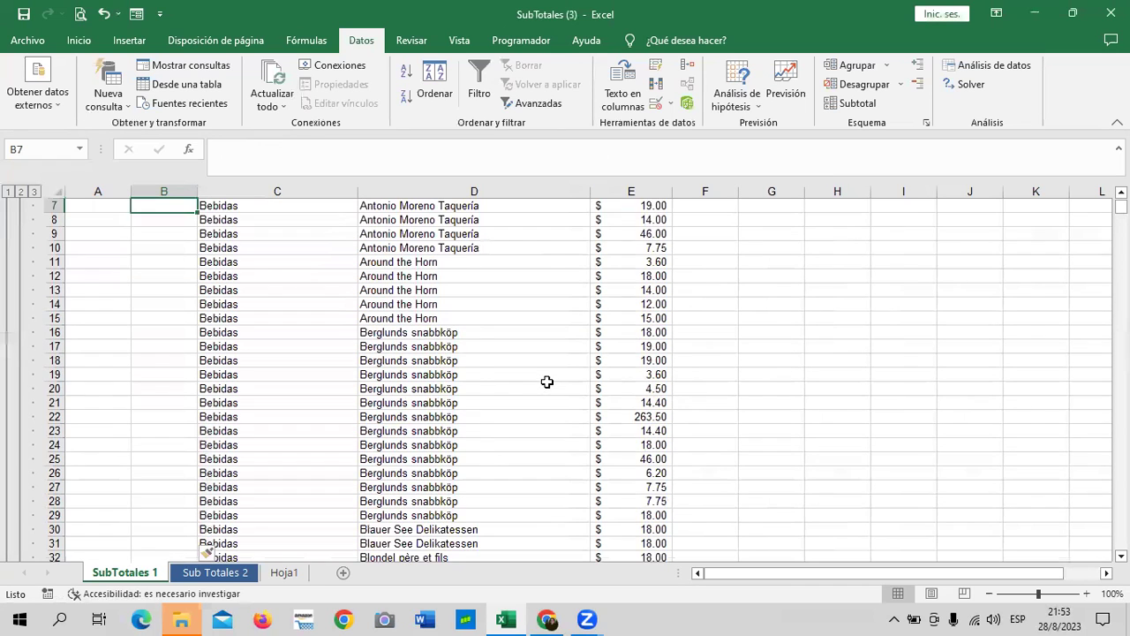
{"action": "scroll", "coordinate": [129, 320], "scroll_direction": "down", "scroll_amount": 5}
{"action": "left_click", "coordinate": [20, 192]}
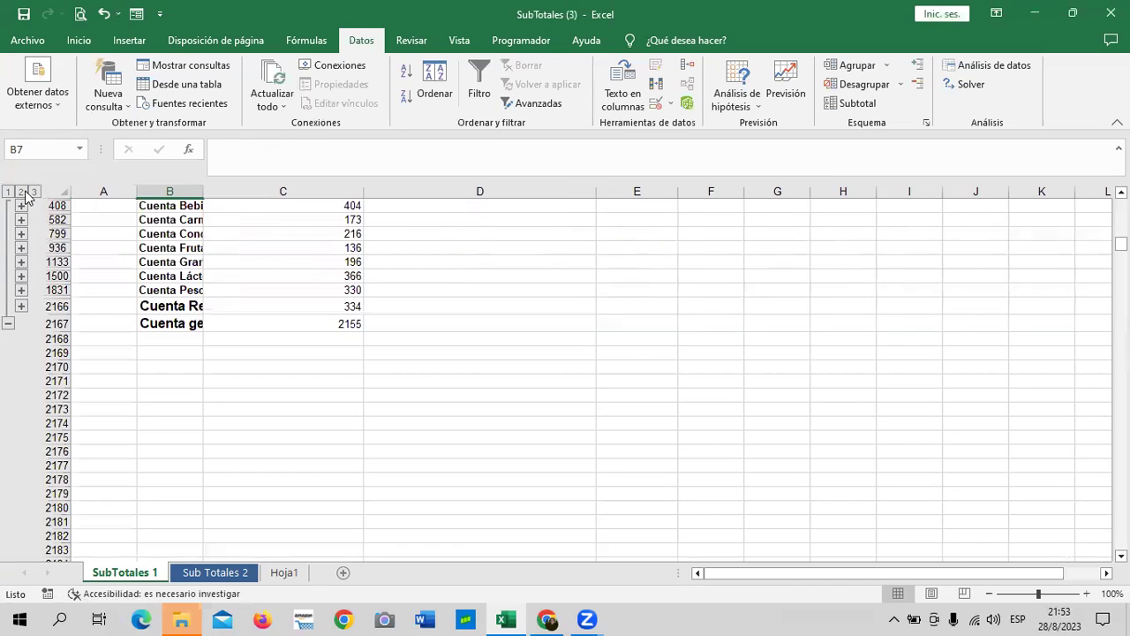
{"action": "scroll", "coordinate": [367, 352], "scroll_direction": "up", "scroll_amount": 1}
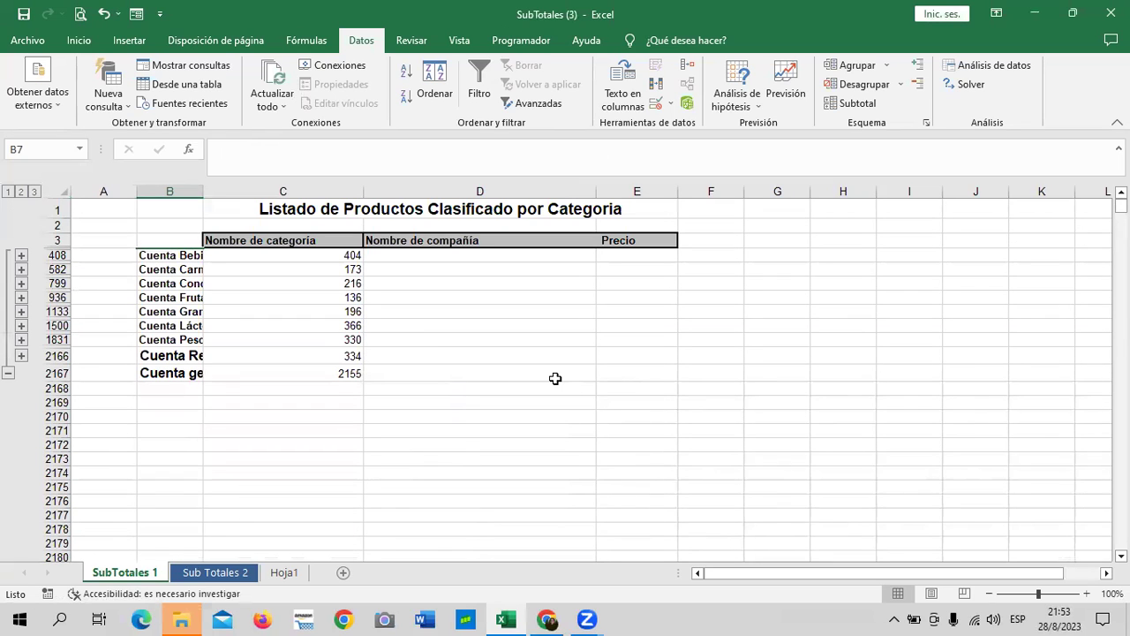
Widen column B so the Cuenta labels fit, then inspect the grand total formula in C2167.
{"action": "left_click_drag", "start_coordinate": [204, 188], "coordinate": [247, 188]}
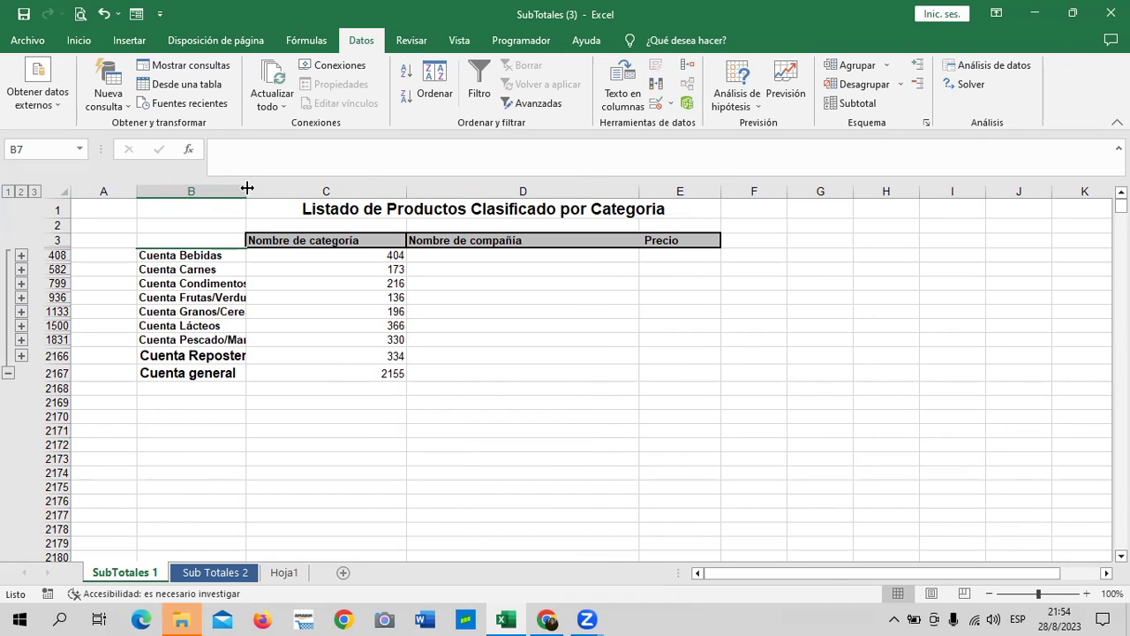
{"action": "left_click_drag", "start_coordinate": [248, 188], "coordinate": [292, 197]}
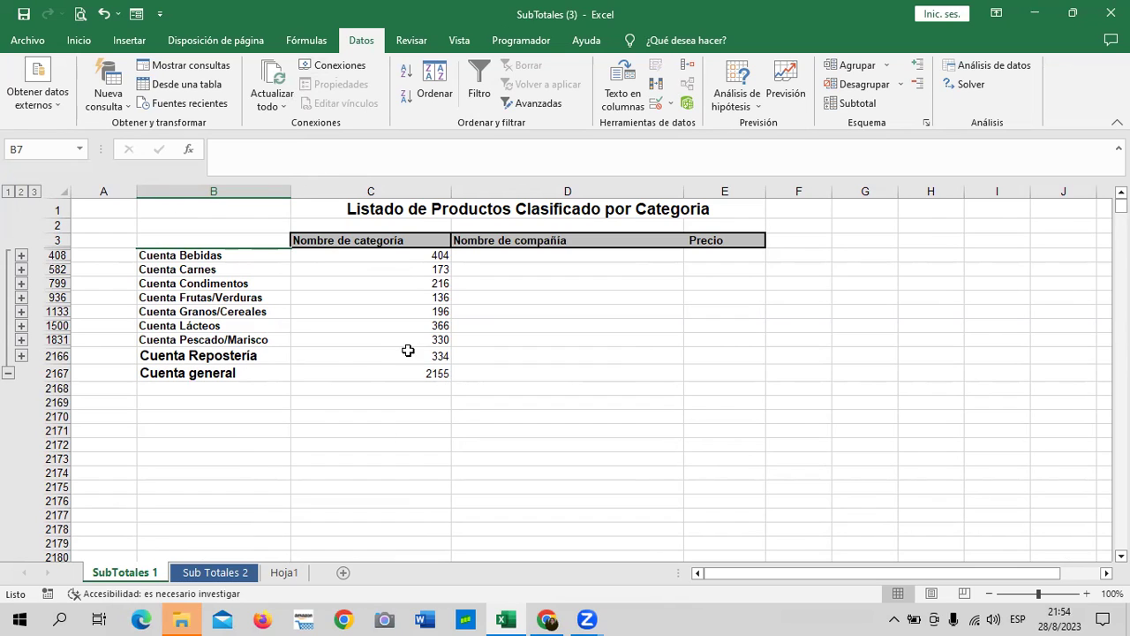
{"action": "left_click", "coordinate": [375, 374]}
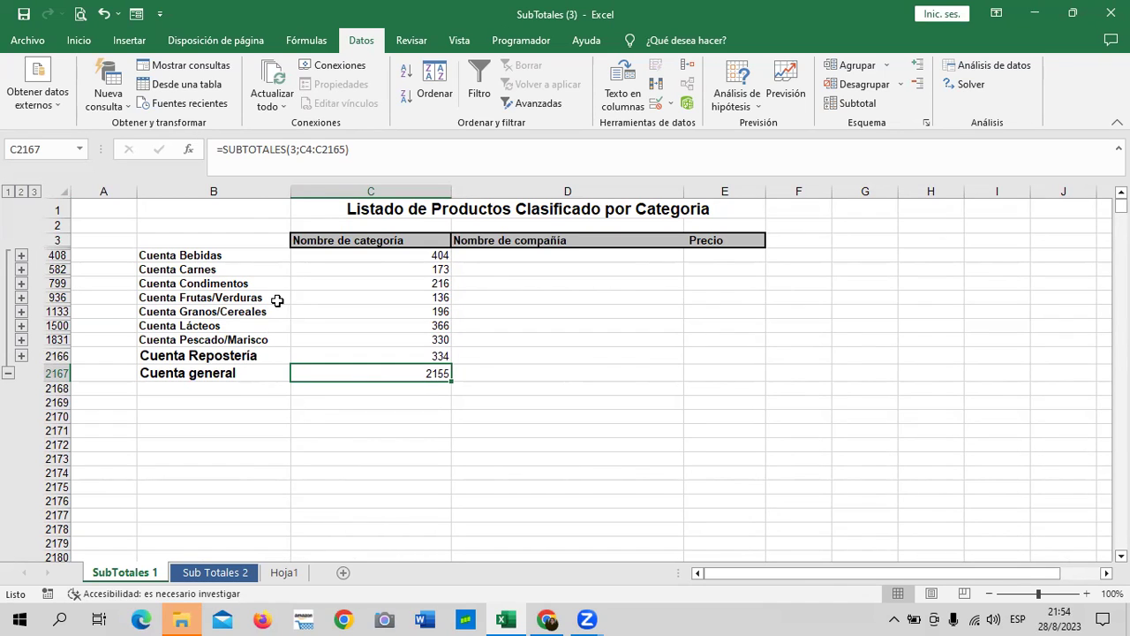
{"action": "left_click", "coordinate": [34, 192]}
{"action": "scroll", "coordinate": [391, 330], "scroll_direction": "down", "scroll_amount": 9}
{"action": "scroll", "coordinate": [394, 359], "scroll_direction": "down", "scroll_amount": 11}
{"action": "scroll", "coordinate": [394, 359], "scroll_direction": "down", "scroll_amount": 10}
{"action": "scroll", "coordinate": [385, 363], "scroll_direction": "down", "scroll_amount": 4}
{"action": "scroll", "coordinate": [385, 363], "scroll_direction": "down", "scroll_amount": 14}
{"action": "scroll", "coordinate": [385, 363], "scroll_direction": "down", "scroll_amount": 14}
{"action": "scroll", "coordinate": [385, 363], "scroll_direction": "down", "scroll_amount": 8}
{"action": "scroll", "coordinate": [383, 366], "scroll_direction": "down", "scroll_amount": 12}
{"action": "scroll", "coordinate": [383, 366], "scroll_direction": "down", "scroll_amount": 9}
{"action": "scroll", "coordinate": [383, 366], "scroll_direction": "down", "scroll_amount": 13}
{"action": "scroll", "coordinate": [383, 367], "scroll_direction": "down", "scroll_amount": 15}
{"action": "scroll", "coordinate": [381, 366], "scroll_direction": "down", "scroll_amount": 8}
{"action": "scroll", "coordinate": [381, 366], "scroll_direction": "down", "scroll_amount": 15}
{"action": "scroll", "coordinate": [382, 367], "scroll_direction": "up", "scroll_amount": 7}
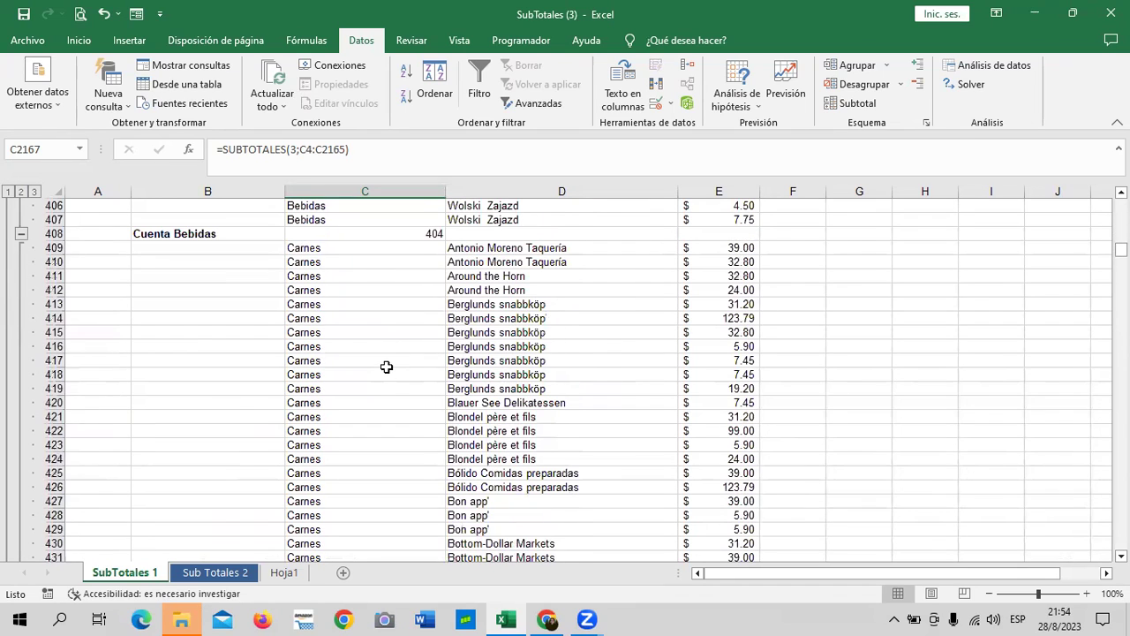
{"action": "left_click", "coordinate": [393, 236]}
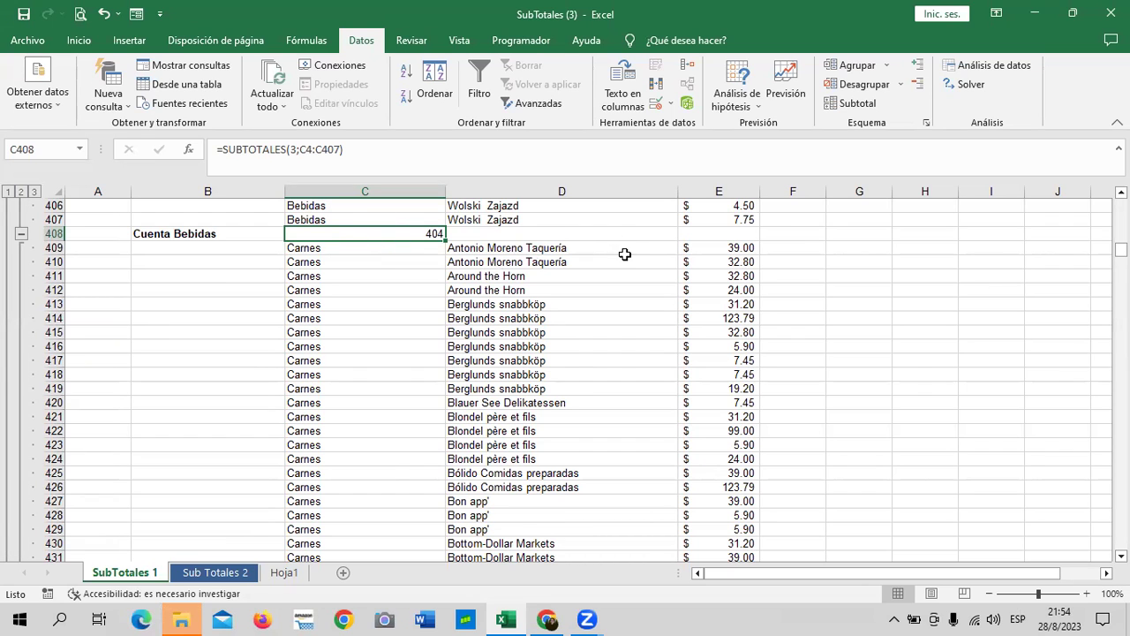
{"action": "scroll", "coordinate": [441, 334], "scroll_direction": "up", "scroll_amount": 5}
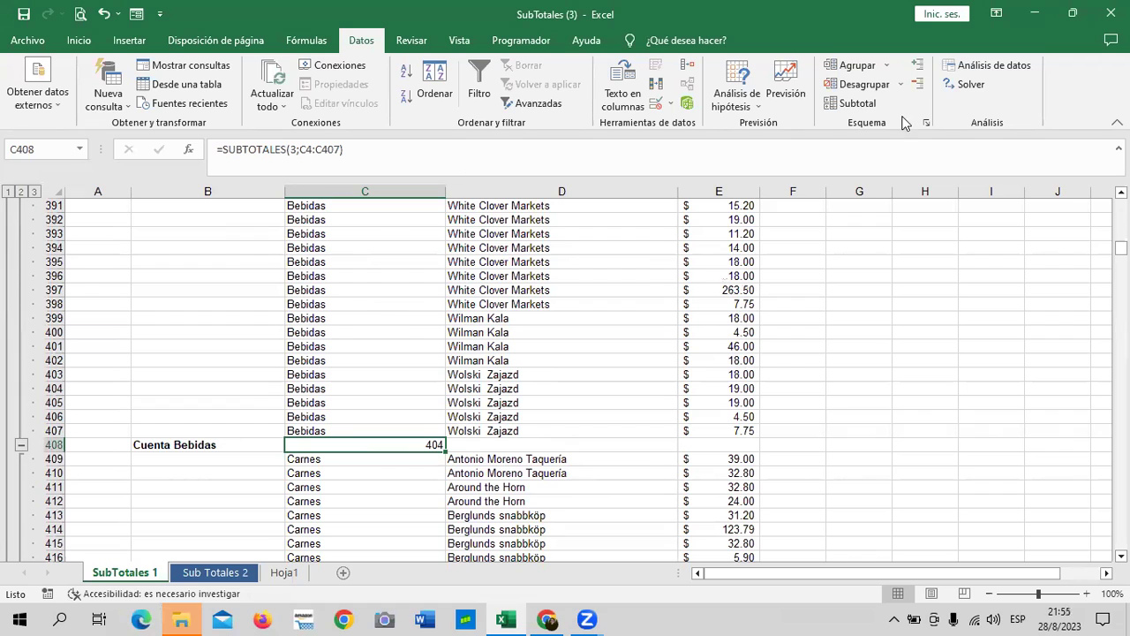
{"action": "left_click", "coordinate": [864, 107]}
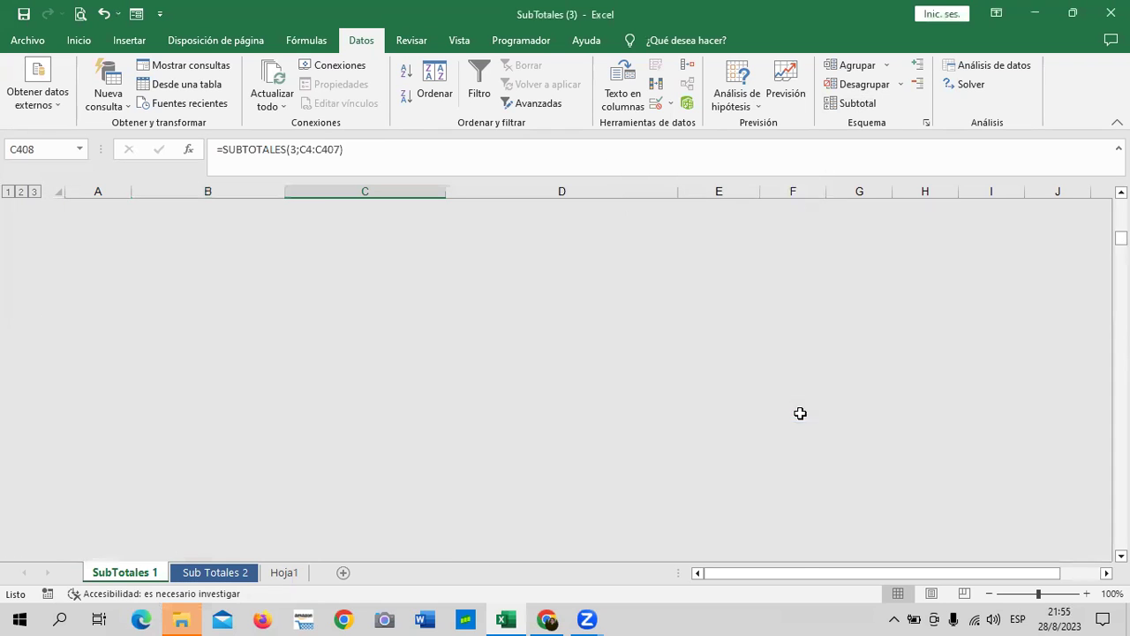
{"action": "scroll", "coordinate": [177, 385], "scroll_direction": "up", "scroll_amount": 6}
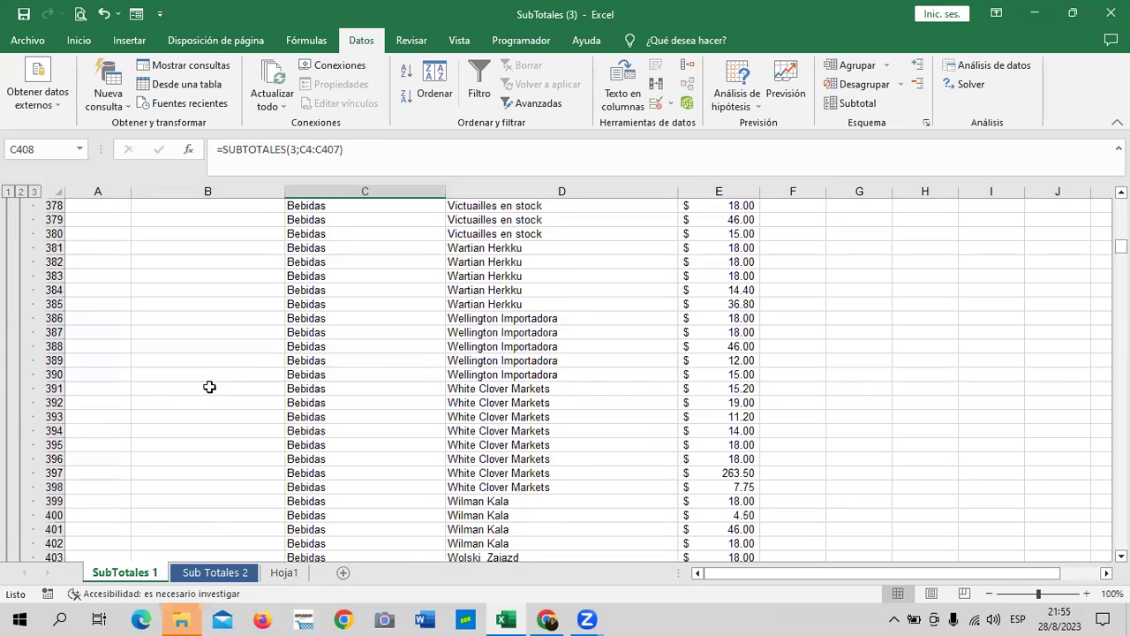
{"action": "left_click", "coordinate": [330, 332]}
Reapply subtotals by Nombre de categoría with Suma, ticking Precio and Nombre de categoría.
{"action": "left_click", "coordinate": [852, 103]}
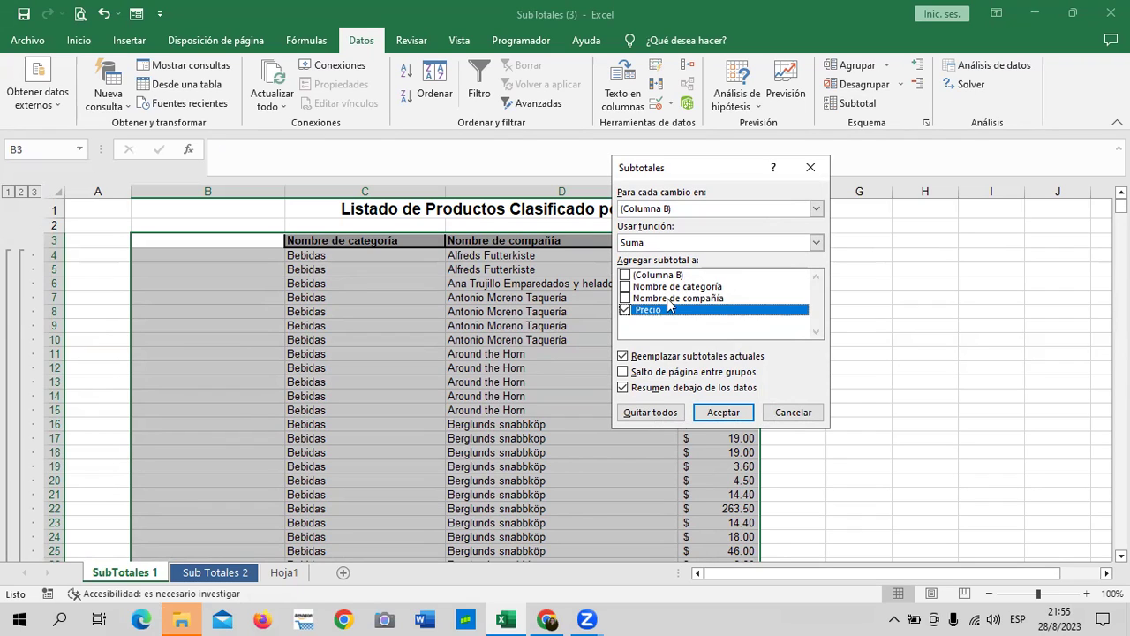
{"action": "left_click", "coordinate": [624, 310]}
{"action": "left_click", "coordinate": [625, 287]}
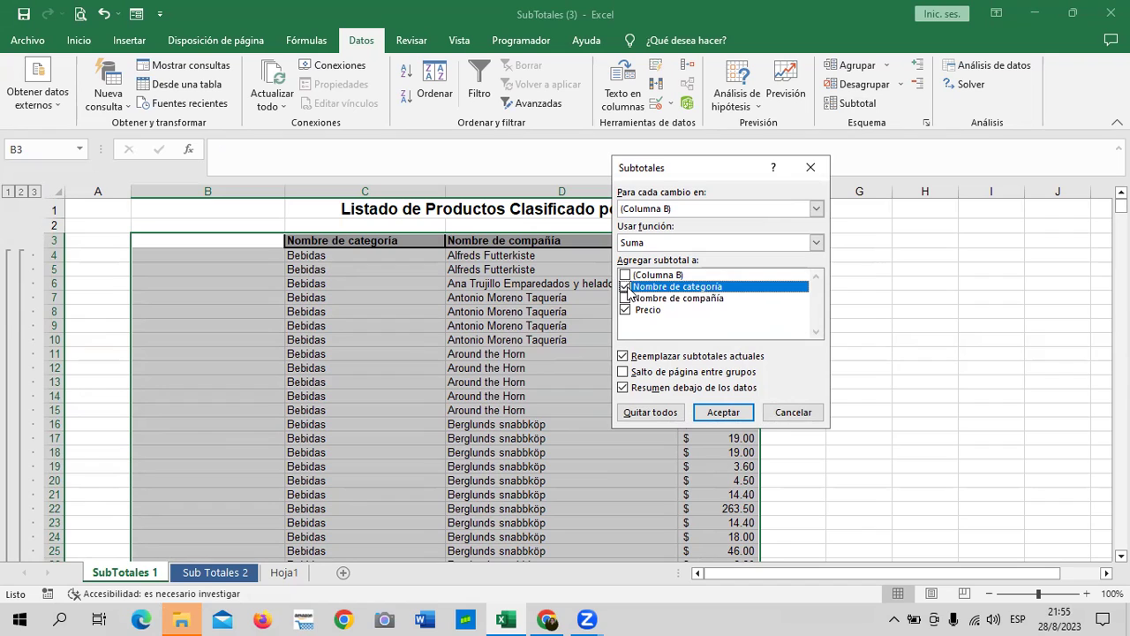
{"action": "left_click", "coordinate": [816, 208]}
{"action": "left_click", "coordinate": [712, 235]}
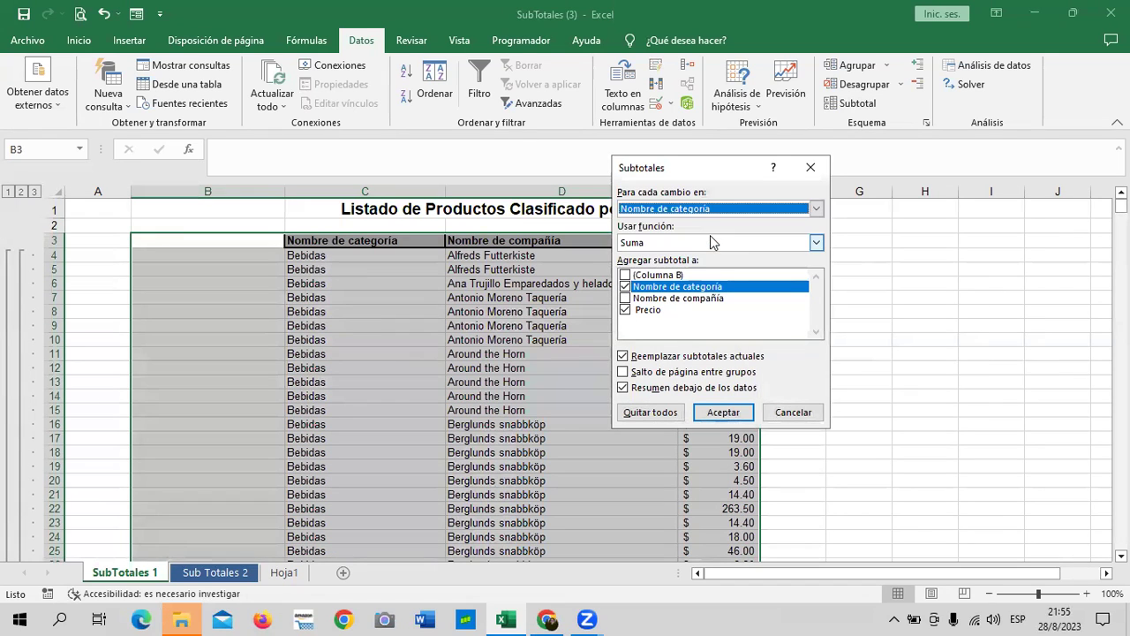
{"action": "left_click", "coordinate": [712, 412]}
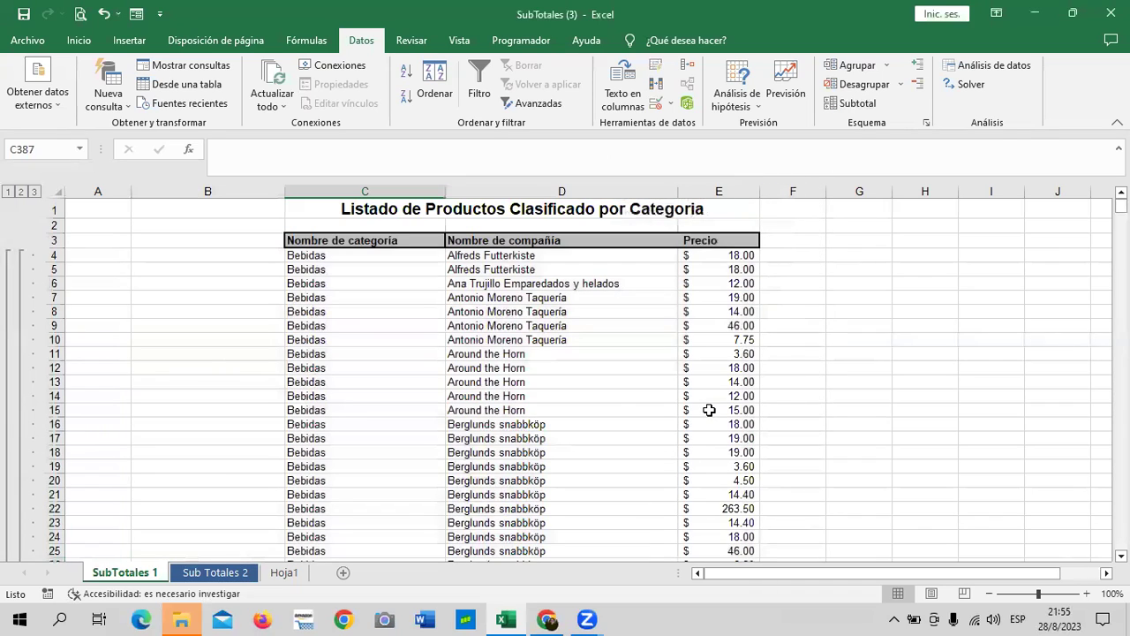
{"action": "scroll", "coordinate": [514, 395], "scroll_direction": "down", "scroll_amount": 4}
{"action": "scroll", "coordinate": [515, 395], "scroll_direction": "down", "scroll_amount": 6}
{"action": "scroll", "coordinate": [521, 399], "scroll_direction": "down", "scroll_amount": 7}
{"action": "scroll", "coordinate": [521, 399], "scroll_direction": "down", "scroll_amount": 10}
{"action": "scroll", "coordinate": [527, 401], "scroll_direction": "down", "scroll_amount": 8}
{"action": "scroll", "coordinate": [528, 402], "scroll_direction": "down", "scroll_amount": 6}
{"action": "scroll", "coordinate": [527, 402], "scroll_direction": "down", "scroll_amount": 7}
{"action": "scroll", "coordinate": [529, 401], "scroll_direction": "down", "scroll_amount": 7}
{"action": "scroll", "coordinate": [533, 399], "scroll_direction": "down", "scroll_amount": 7}
{"action": "scroll", "coordinate": [530, 398], "scroll_direction": "down", "scroll_amount": 13}
{"action": "scroll", "coordinate": [566, 406], "scroll_direction": "down", "scroll_amount": 6}
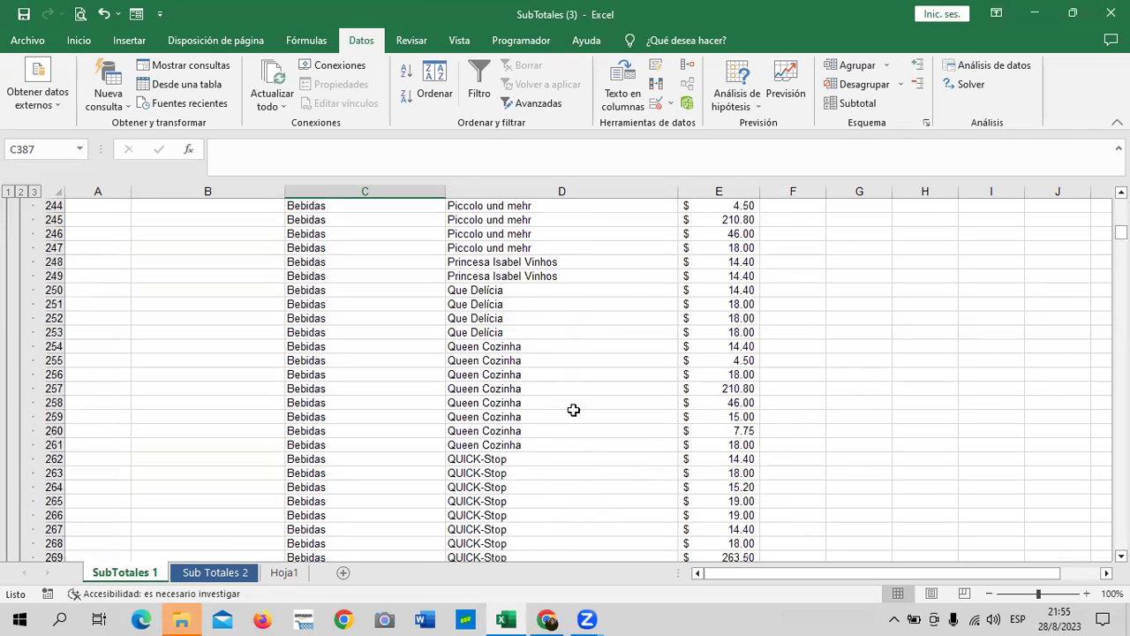
Collapse to outline level 2 and return to the top to see the category totals.
{"action": "left_click", "coordinate": [21, 191]}
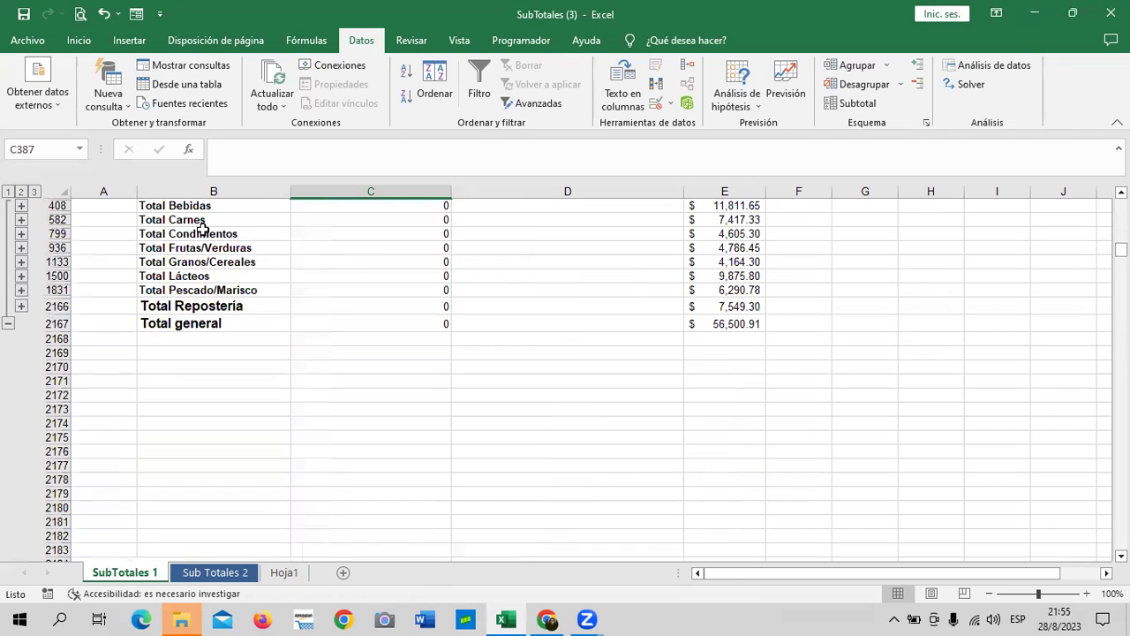
{"action": "scroll", "coordinate": [421, 369], "scroll_direction": "up", "scroll_amount": 1}
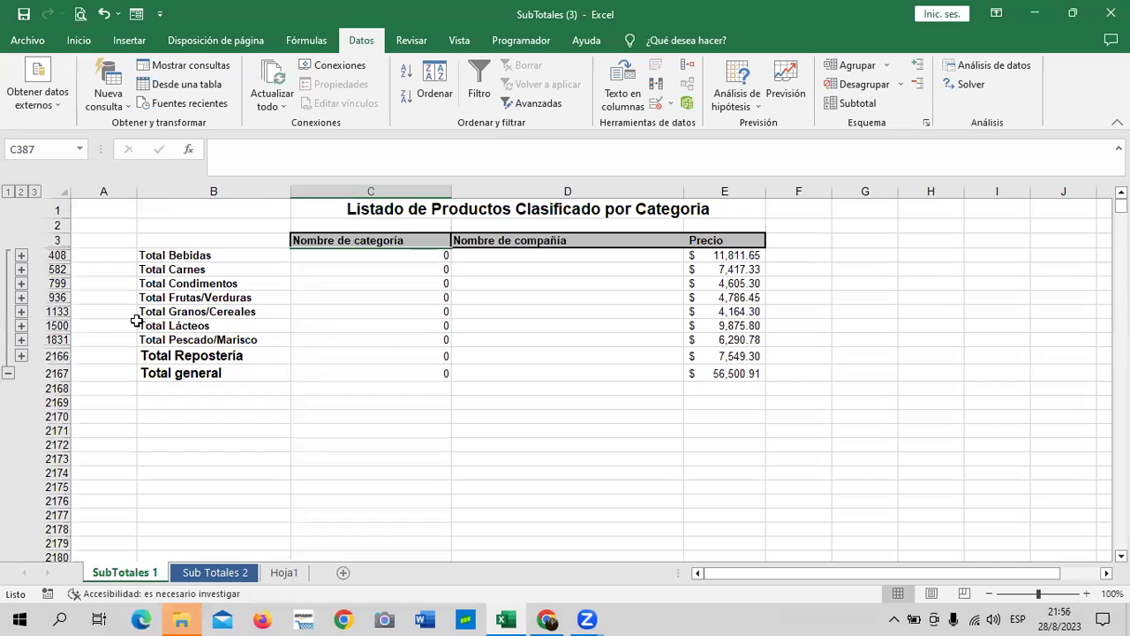
Select the Total Lácteos, Total Pescado/Marisco and Total Repostería rows.
{"action": "left_click_drag", "start_coordinate": [135, 321], "coordinate": [169, 323]}
{"action": "left_click", "coordinate": [55, 325]}
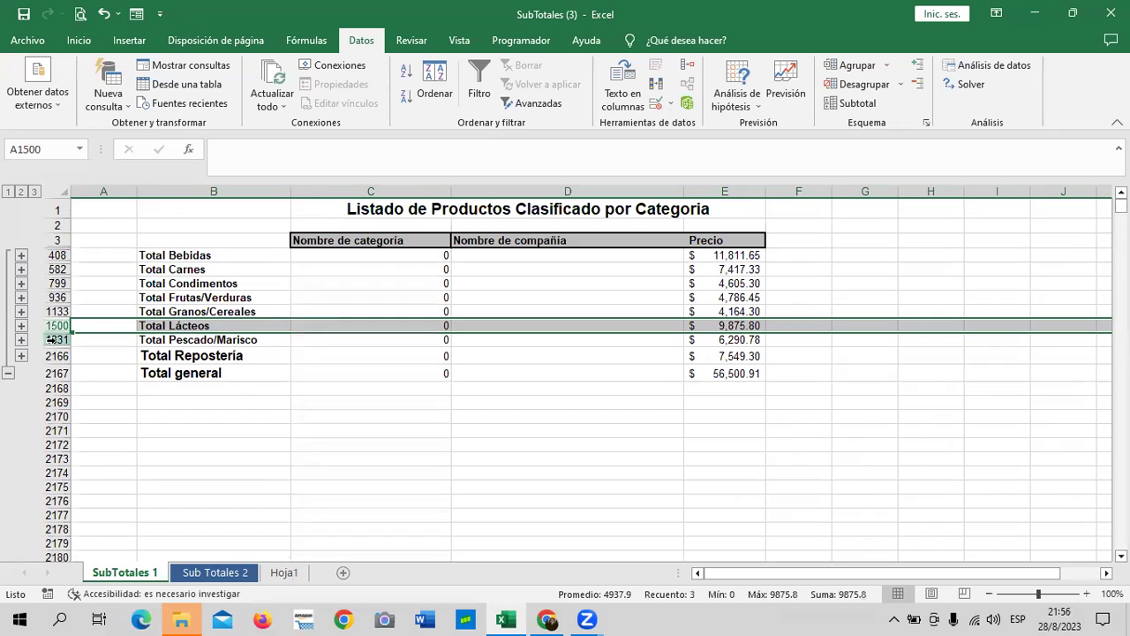
{"action": "left_click", "coordinate": [53, 340]}
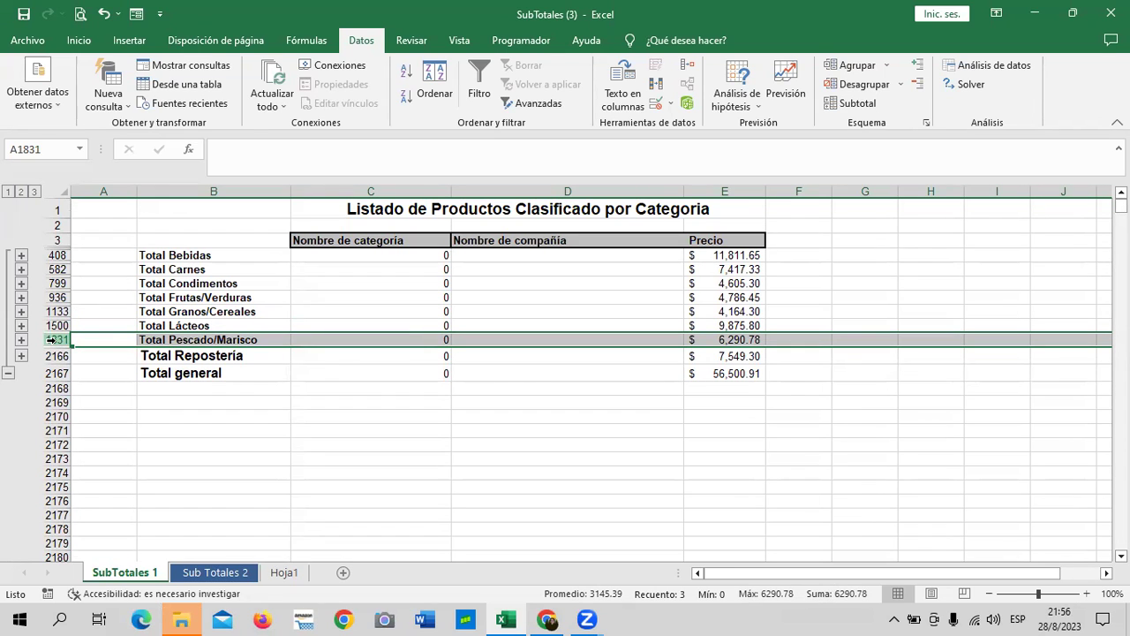
{"action": "left_click", "coordinate": [46, 356]}
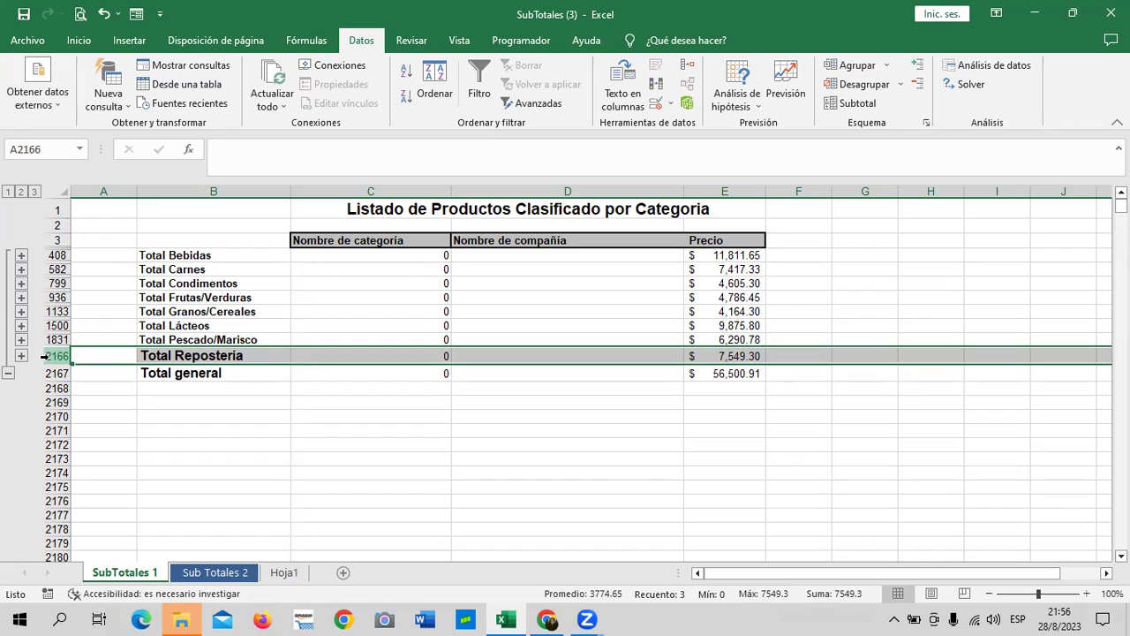
Check the Total general formula in E2167, collapse to level 1, then expand to the category totals.
{"action": "left_click", "coordinate": [702, 376]}
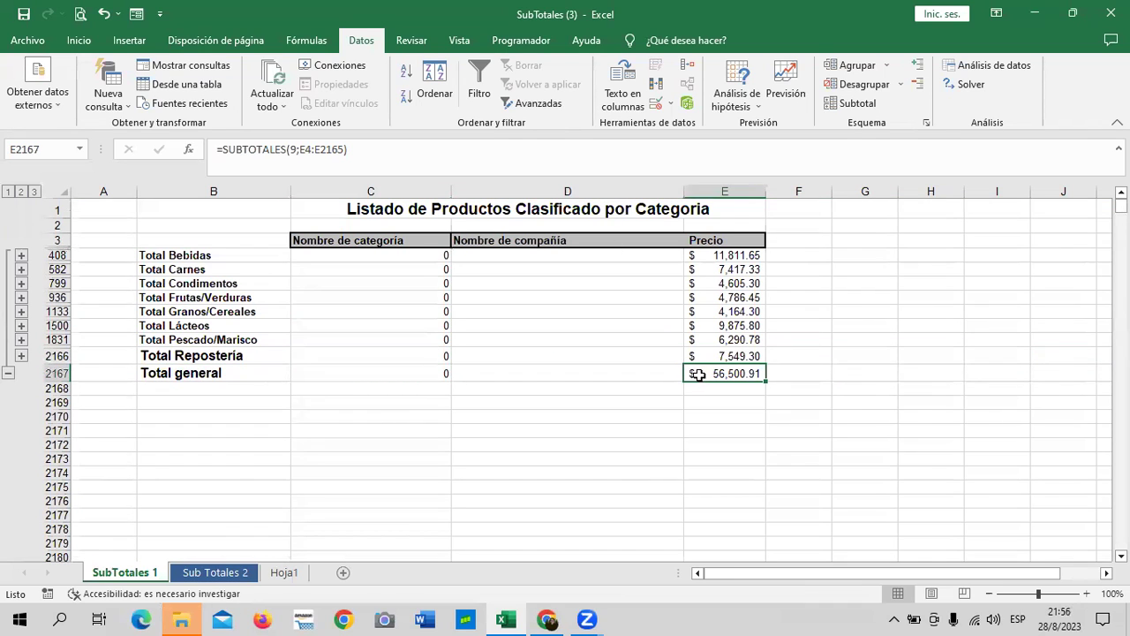
{"action": "key", "text": "Up"}
{"action": "key", "text": "Up"}
{"action": "key", "text": "Up"}
{"action": "key", "text": "Up"}
{"action": "key", "text": "Up"}
{"action": "key", "text": "Up"}
{"action": "key", "text": "Up"}
{"action": "key", "text": "Up"}
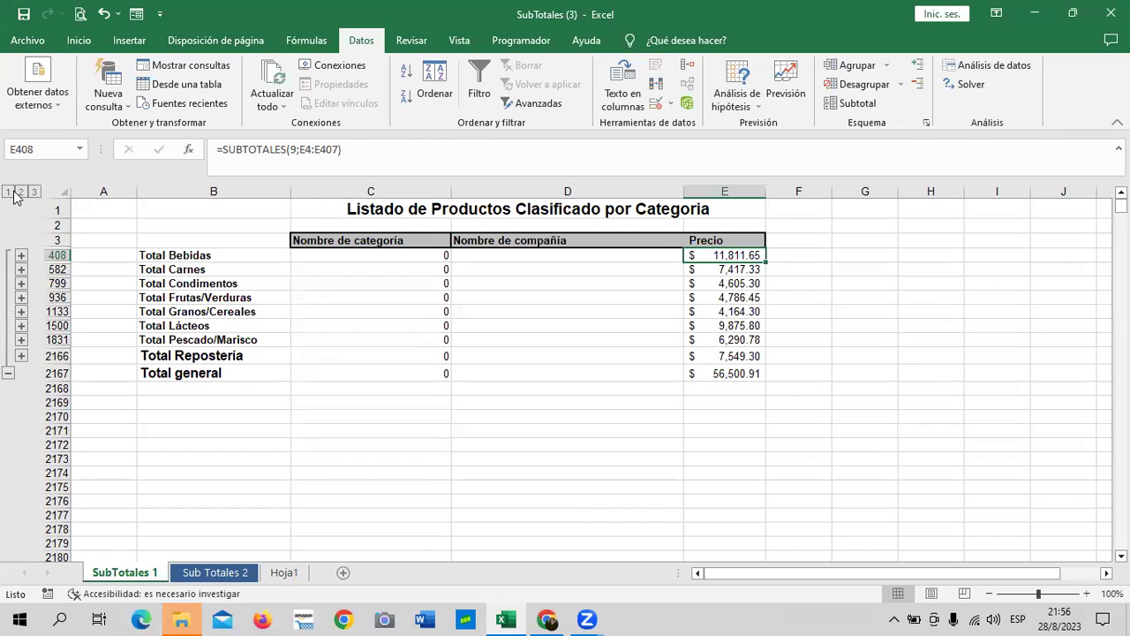
{"action": "left_click", "coordinate": [8, 192]}
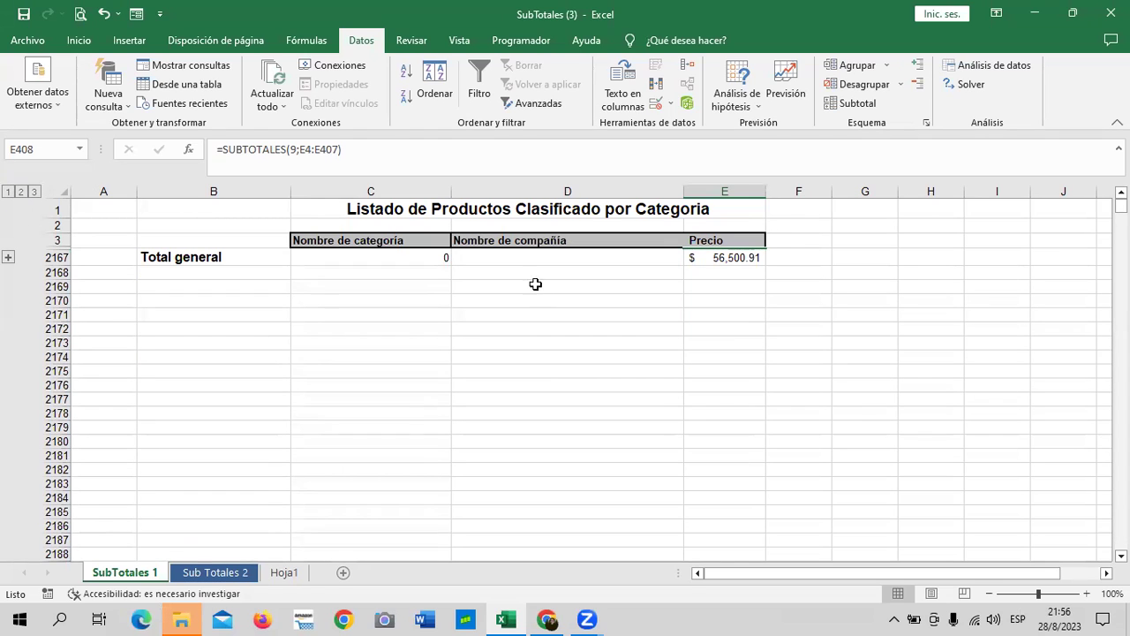
{"action": "left_click", "coordinate": [8, 257]}
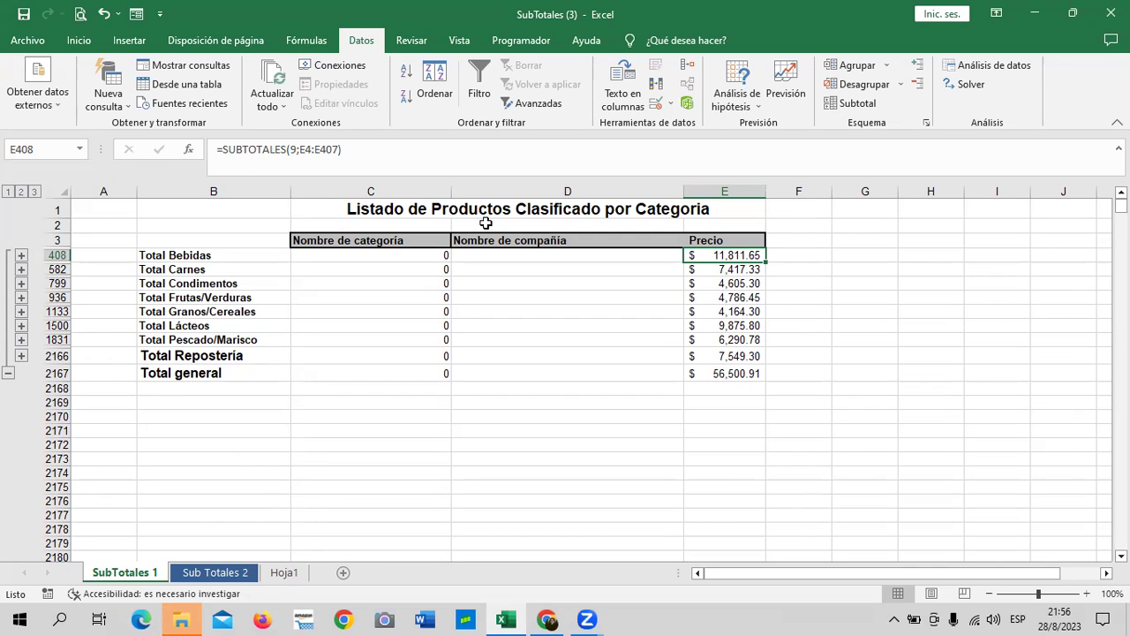
Expand the outline to level 3 so every product detail row shows again.
{"action": "left_click", "coordinate": [36, 193]}
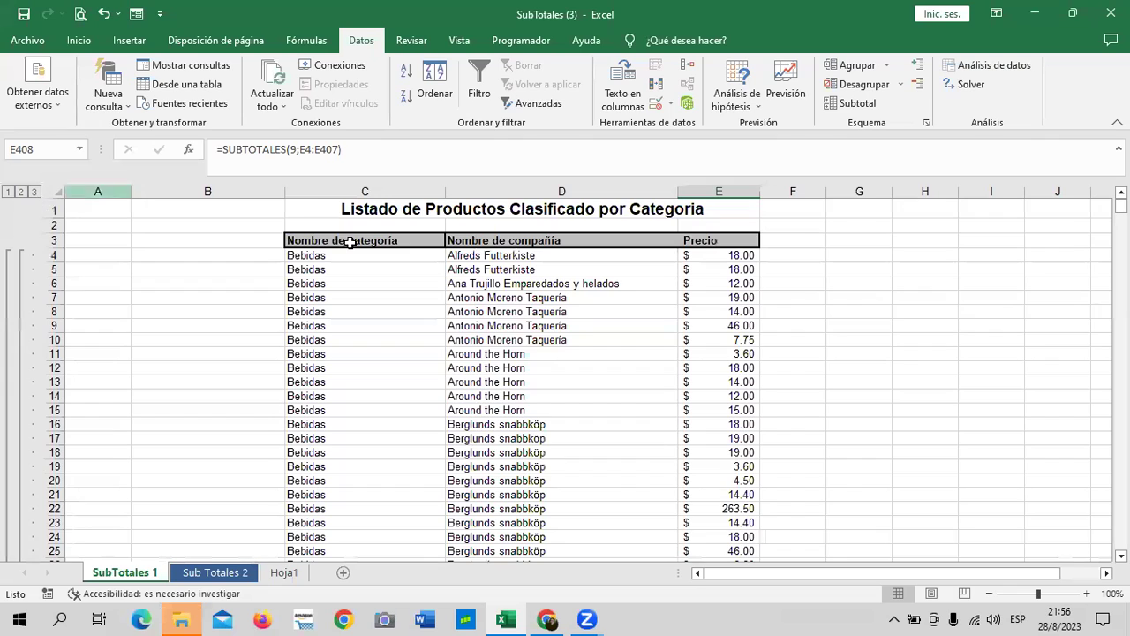
{"action": "scroll", "coordinate": [541, 407], "scroll_direction": "down", "scroll_amount": 14}
{"action": "scroll", "coordinate": [541, 416], "scroll_direction": "down", "scroll_amount": 7}
{"action": "scroll", "coordinate": [541, 416], "scroll_direction": "down", "scroll_amount": 6}
{"action": "scroll", "coordinate": [543, 406], "scroll_direction": "up", "scroll_amount": 14}
{"action": "scroll", "coordinate": [546, 388], "scroll_direction": "up", "scroll_amount": 7}
{"action": "scroll", "coordinate": [550, 357], "scroll_direction": "up", "scroll_amount": 6}
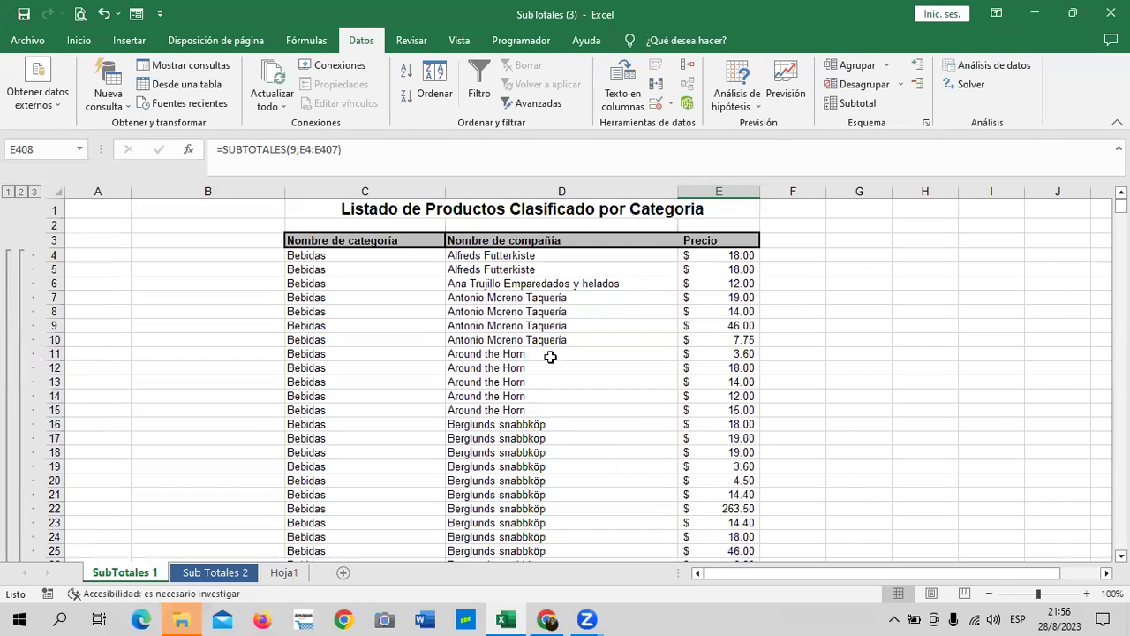
Group column E (Precio) as a column group and collapse it to hide the column.
{"action": "left_click", "coordinate": [885, 65]}
{"action": "left_click", "coordinate": [890, 86]}
{"action": "left_click", "coordinate": [671, 304]}
{"action": "left_click", "coordinate": [685, 333]}
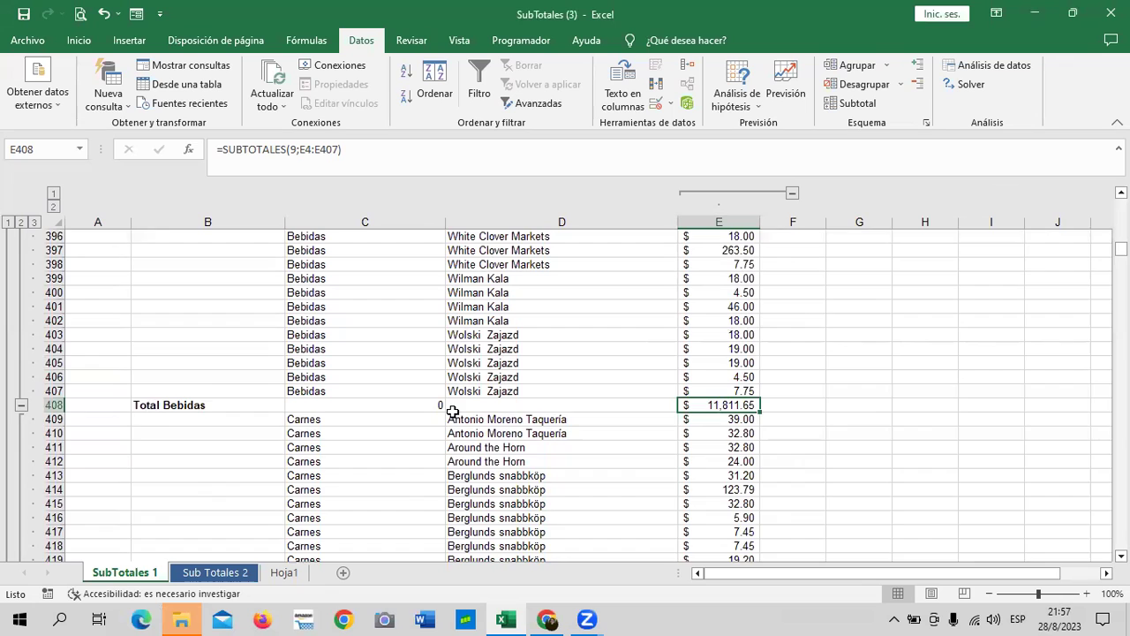
{"action": "scroll", "coordinate": [449, 406], "scroll_direction": "up", "scroll_amount": 13}
{"action": "scroll", "coordinate": [449, 383], "scroll_direction": "up", "scroll_amount": 9}
{"action": "scroll", "coordinate": [547, 371], "scroll_direction": "up", "scroll_amount": 7}
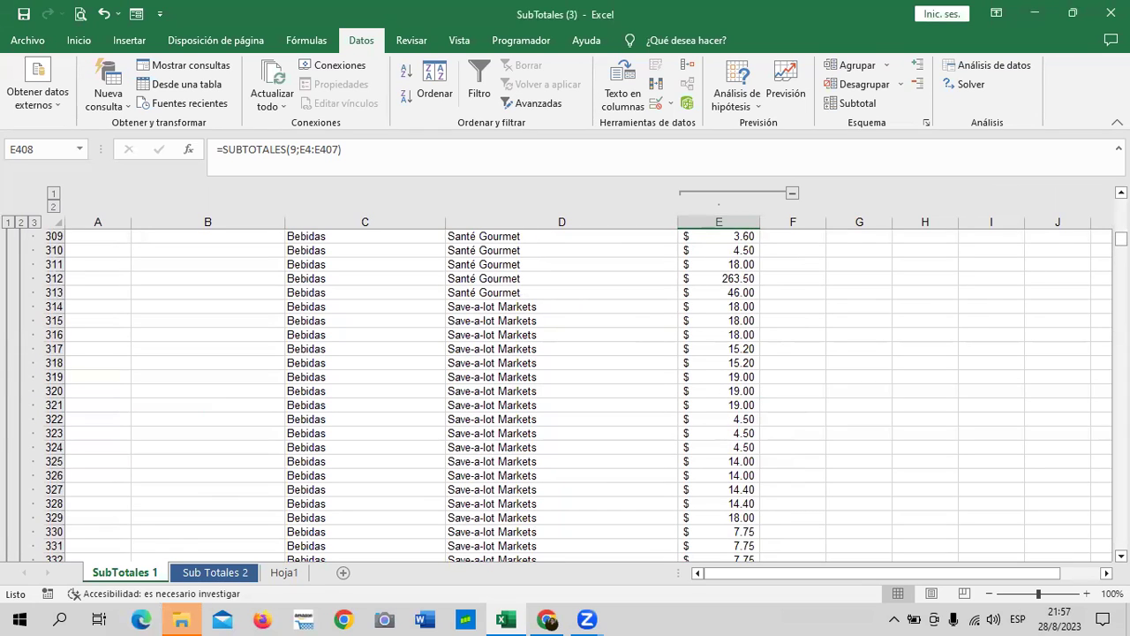
{"action": "left_click_drag", "start_coordinate": [1121, 238], "coordinate": [1122, 205]}
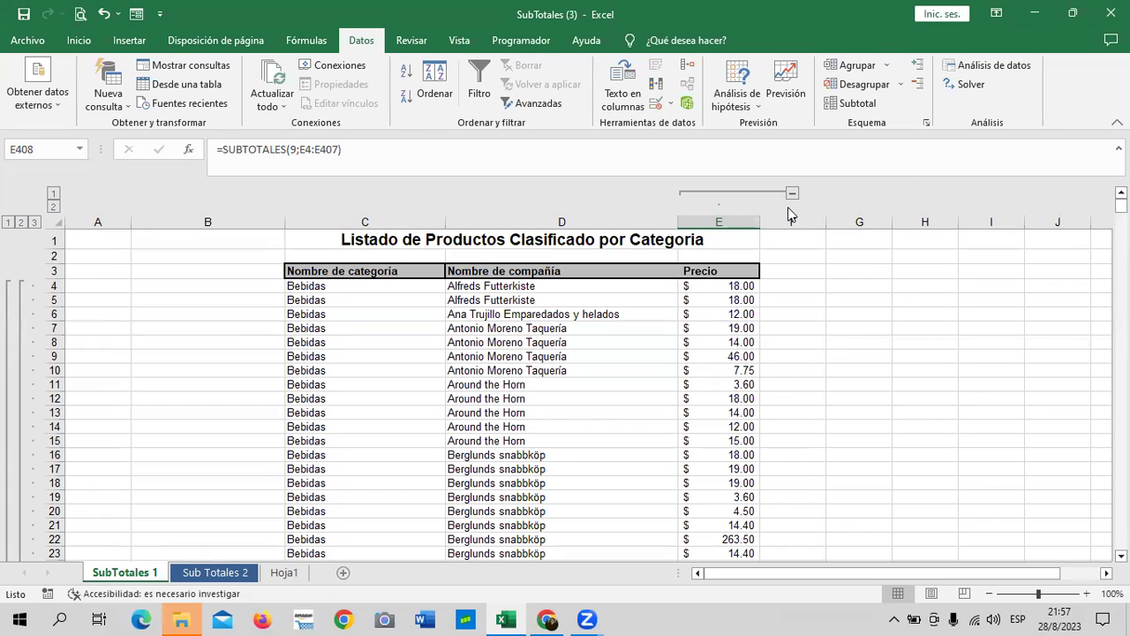
{"action": "left_click", "coordinate": [53, 194]}
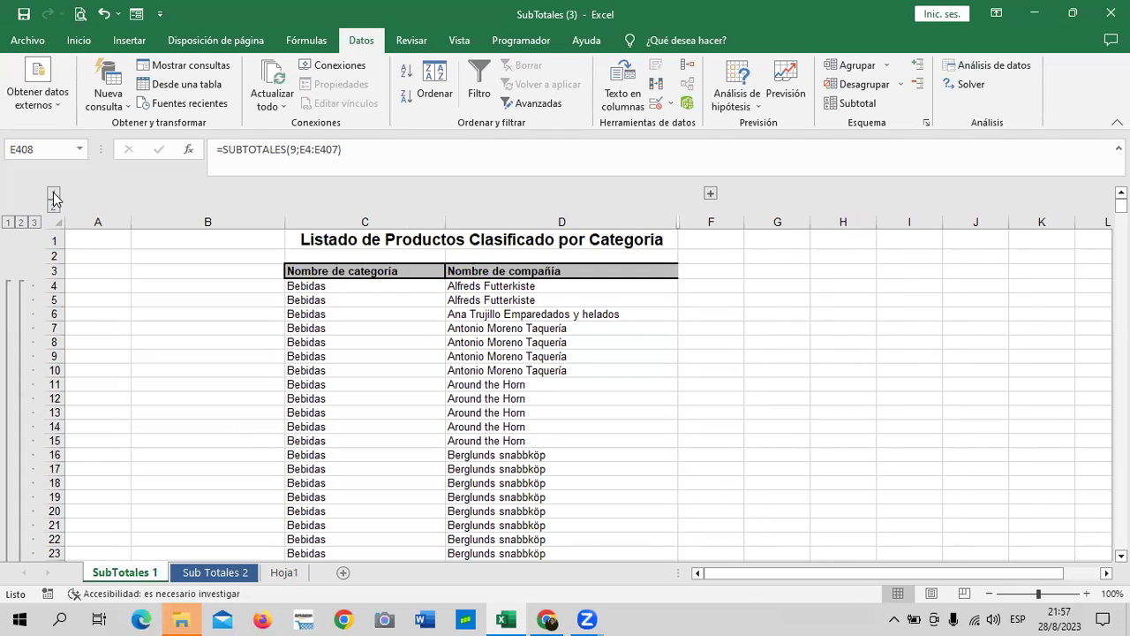
Expand the column group so column E (Precio) is visible again.
{"action": "scroll", "coordinate": [594, 353], "scroll_direction": "down", "scroll_amount": 13}
{"action": "scroll", "coordinate": [593, 353], "scroll_direction": "down", "scroll_amount": 7}
{"action": "scroll", "coordinate": [594, 353], "scroll_direction": "down", "scroll_amount": 15}
{"action": "scroll", "coordinate": [593, 354], "scroll_direction": "down", "scroll_amount": 7}
{"action": "scroll", "coordinate": [631, 348], "scroll_direction": "up", "scroll_amount": 8}
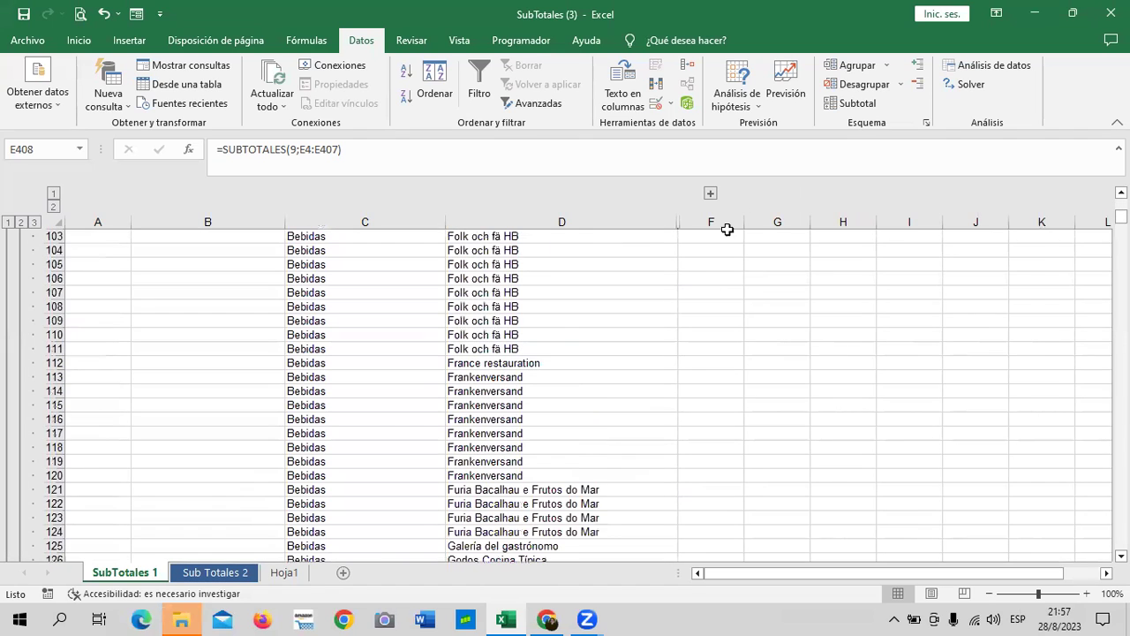
{"action": "left_click", "coordinate": [710, 193]}
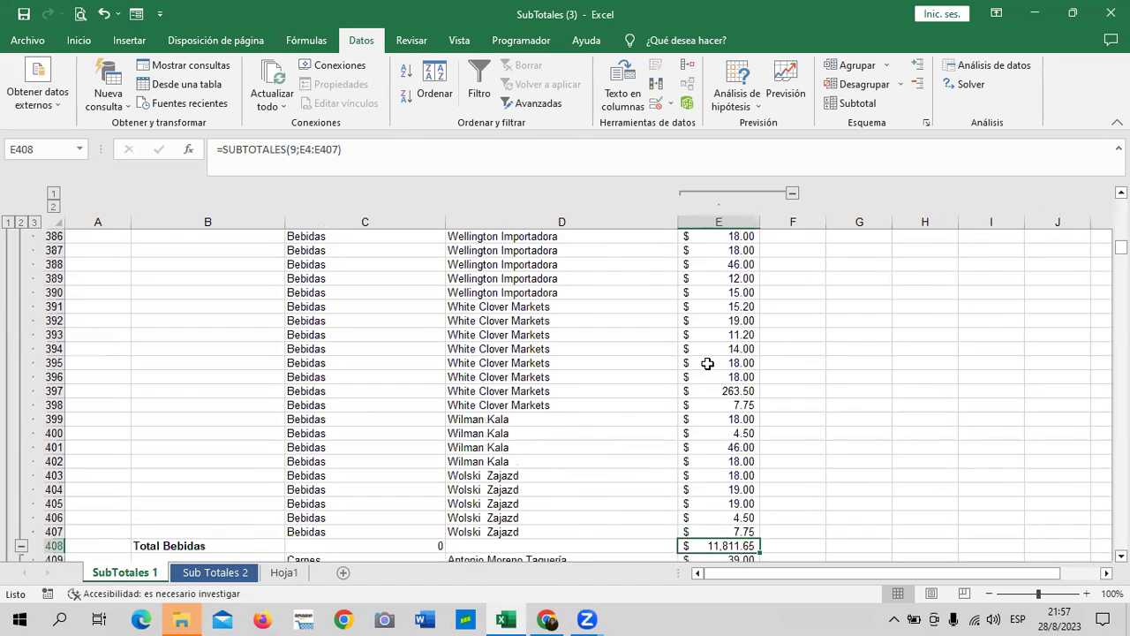
{"action": "scroll", "coordinate": [703, 369], "scroll_direction": "up", "scroll_amount": 10}
{"action": "scroll", "coordinate": [704, 368], "scroll_direction": "up", "scroll_amount": 6}
{"action": "scroll", "coordinate": [719, 346], "scroll_direction": "up", "scroll_amount": 18}
{"action": "scroll", "coordinate": [719, 323], "scroll_direction": "up", "scroll_amount": 15}
{"action": "scroll", "coordinate": [656, 355], "scroll_direction": "up", "scroll_amount": 19}
{"action": "scroll", "coordinate": [656, 355], "scroll_direction": "up", "scroll_amount": 8}
{"action": "scroll", "coordinate": [656, 355], "scroll_direction": "up", "scroll_amount": 18}
{"action": "scroll", "coordinate": [658, 357], "scroll_direction": "up", "scroll_amount": 11}
{"action": "scroll", "coordinate": [671, 353], "scroll_direction": "up", "scroll_amount": 8}
{"action": "scroll", "coordinate": [684, 351], "scroll_direction": "up", "scroll_amount": 17}
{"action": "scroll", "coordinate": [718, 335], "scroll_direction": "up", "scroll_amount": 3}
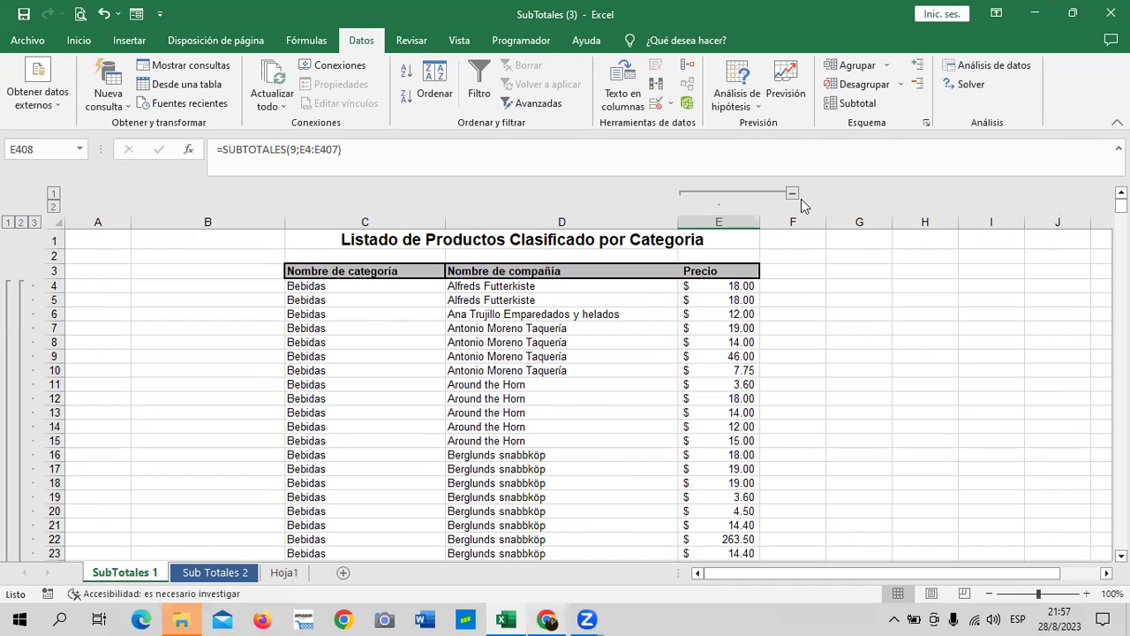
{"action": "left_click", "coordinate": [900, 84]}
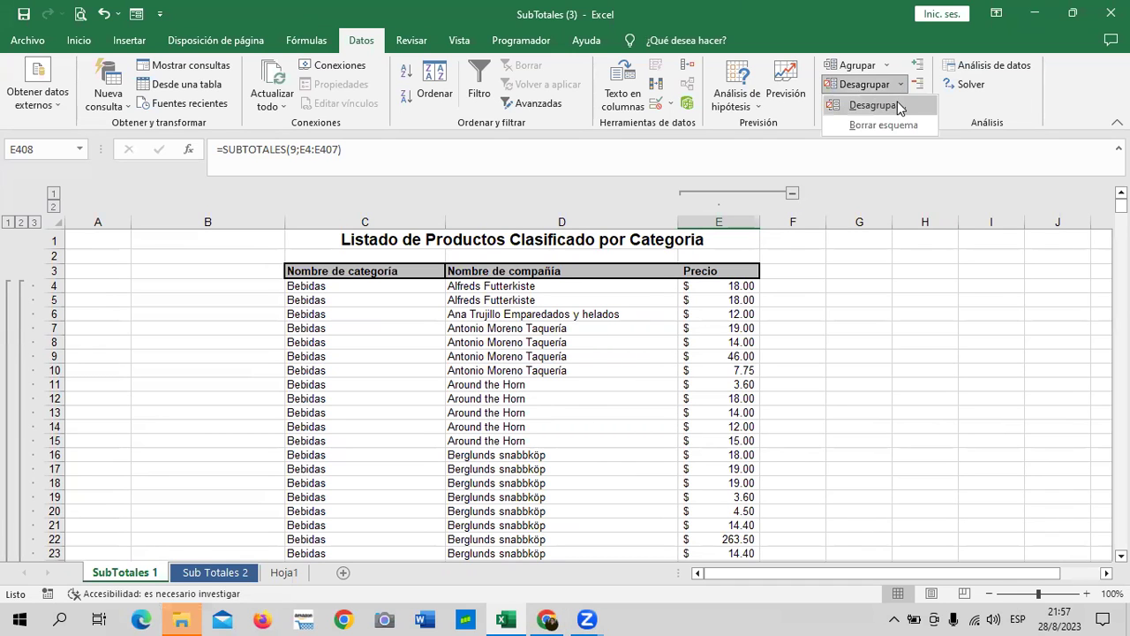
Remove the column group on column E, then regroup the selection by rows.
{"action": "left_click", "coordinate": [899, 107]}
{"action": "left_click", "coordinate": [672, 304]}
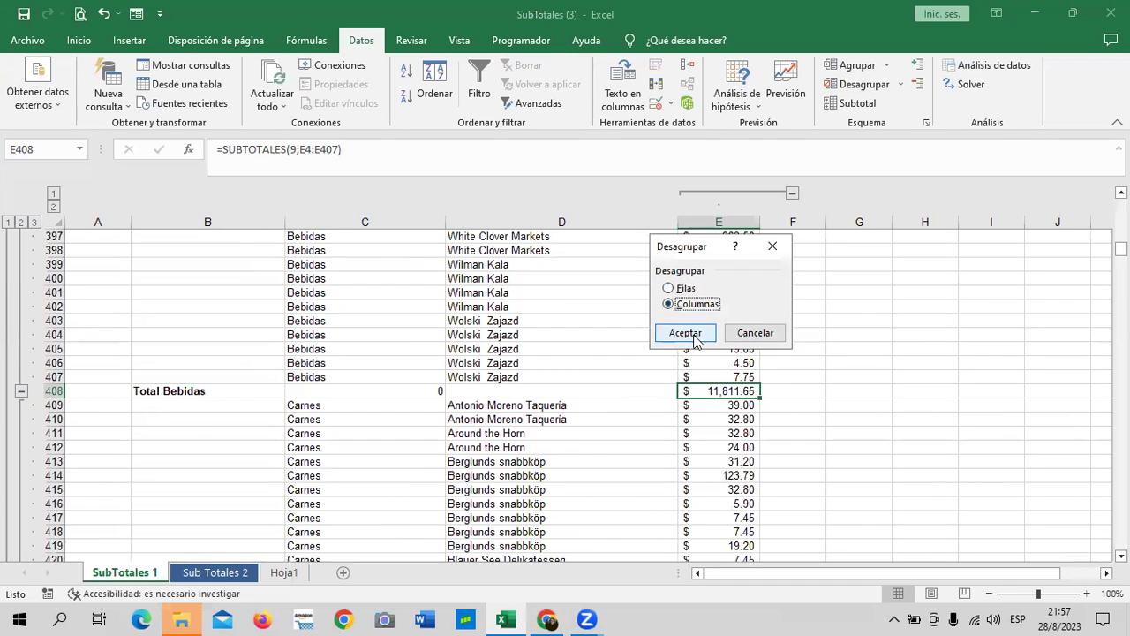
{"action": "left_click", "coordinate": [686, 333]}
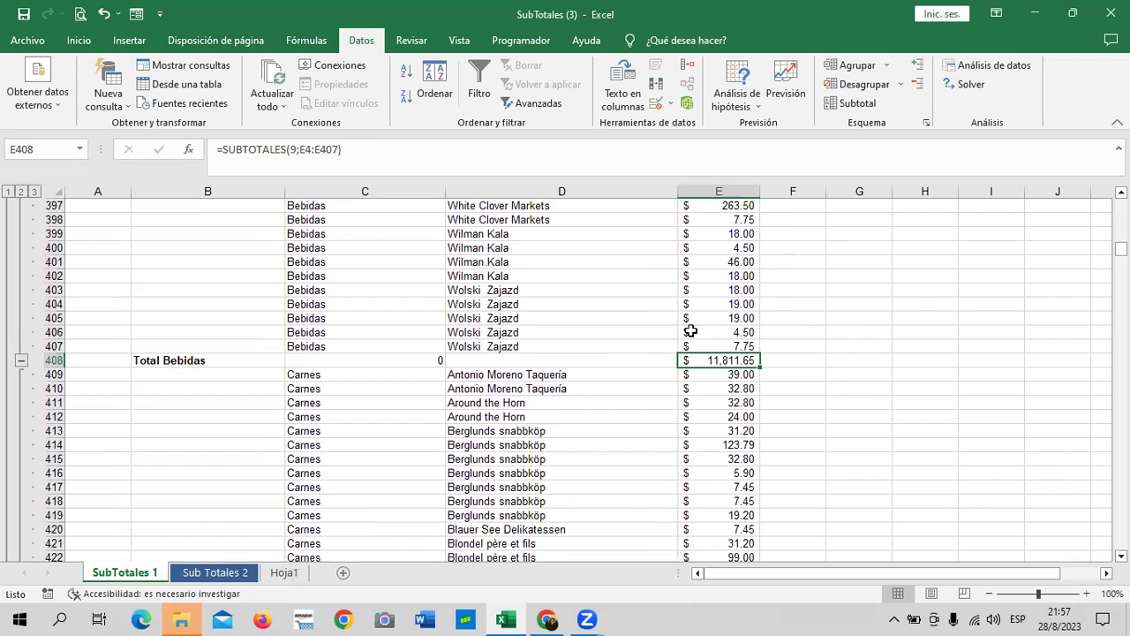
{"action": "left_click", "coordinate": [886, 67]}
{"action": "left_click", "coordinate": [876, 87]}
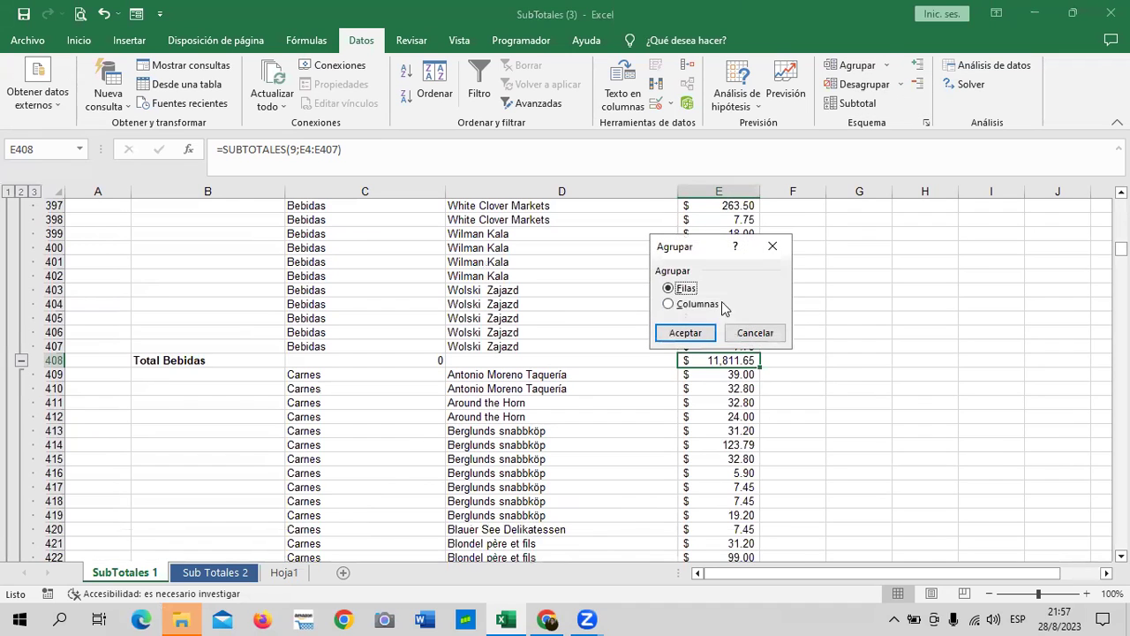
{"action": "left_click", "coordinate": [687, 333]}
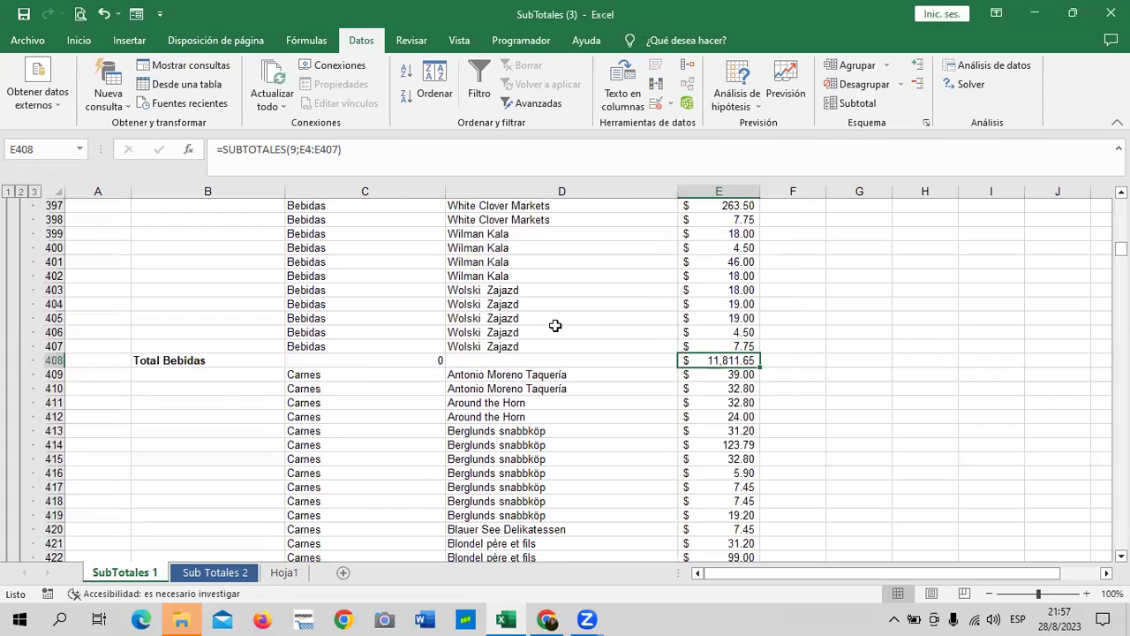
Ungroup the rows around the Total Bebidas subtotal with Desagrupar set to Filas.
{"action": "scroll", "coordinate": [240, 404], "scroll_direction": "up", "scroll_amount": 13}
{"action": "scroll", "coordinate": [243, 403], "scroll_direction": "up", "scroll_amount": 7}
{"action": "scroll", "coordinate": [244, 402], "scroll_direction": "up", "scroll_amount": 7}
{"action": "scroll", "coordinate": [217, 368], "scroll_direction": "up", "scroll_amount": 7}
{"action": "scroll", "coordinate": [259, 381], "scroll_direction": "up", "scroll_amount": 8}
{"action": "scroll", "coordinate": [255, 383], "scroll_direction": "up", "scroll_amount": 12}
{"action": "scroll", "coordinate": [258, 393], "scroll_direction": "up", "scroll_amount": 6}
{"action": "scroll", "coordinate": [146, 373], "scroll_direction": "up", "scroll_amount": 6}
{"action": "scroll", "coordinate": [185, 344], "scroll_direction": "up", "scroll_amount": 5}
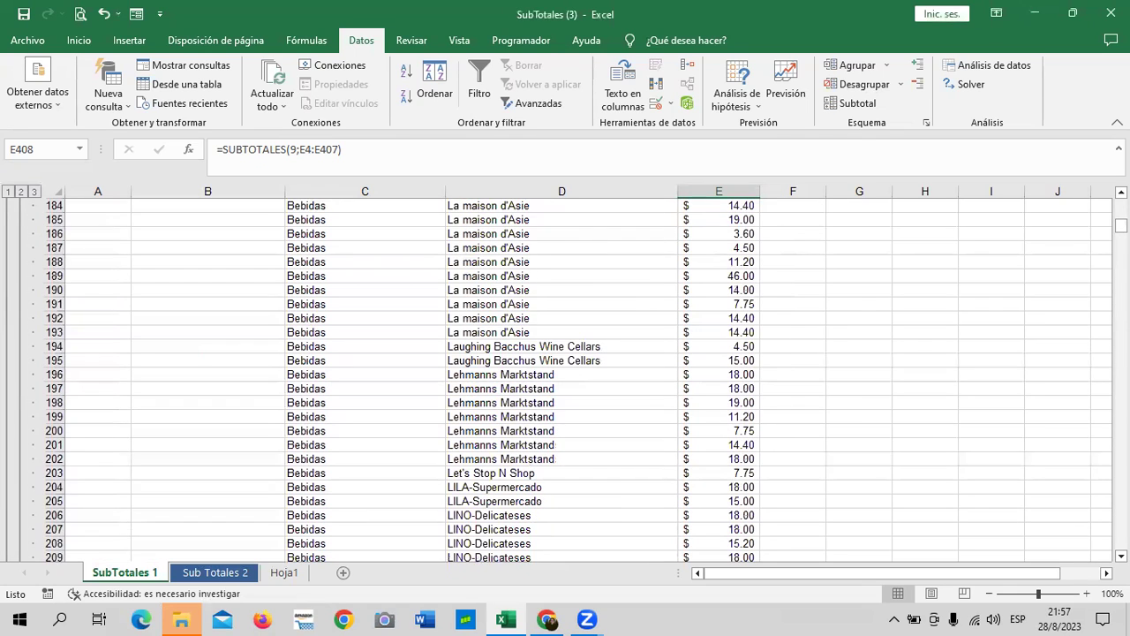
{"action": "left_click_drag", "start_coordinate": [1120, 225], "coordinate": [1120, 205]}
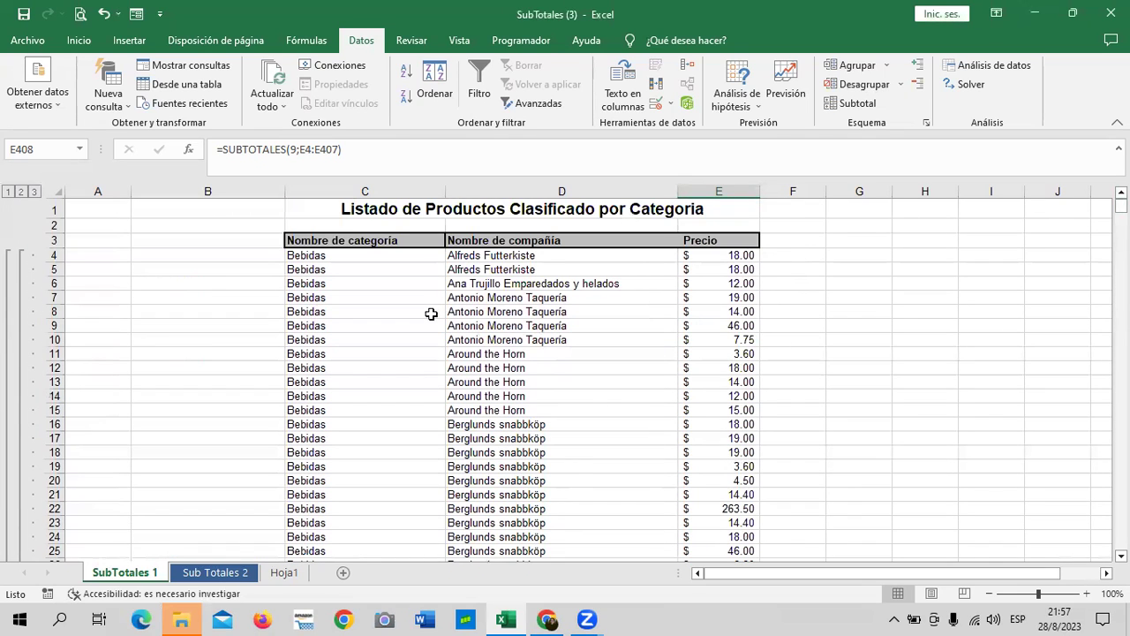
{"action": "left_click", "coordinate": [901, 83]}
{"action": "left_click", "coordinate": [884, 106]}
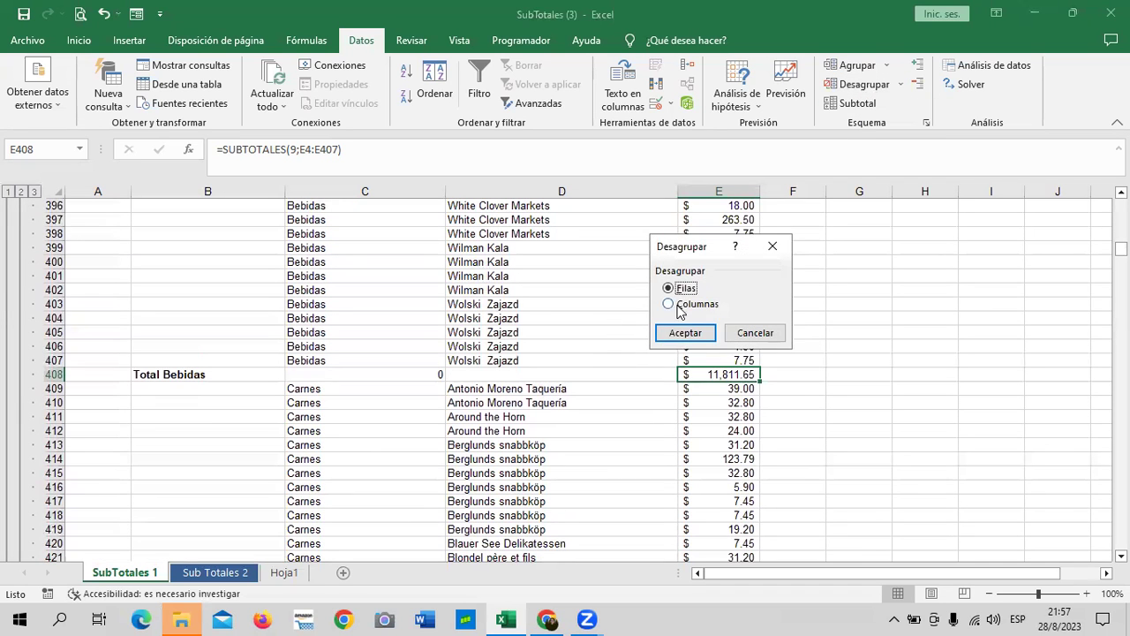
{"action": "left_click", "coordinate": [682, 335]}
Return to the top of the product list and select cell D5.
{"action": "scroll", "coordinate": [557, 357], "scroll_direction": "down", "scroll_amount": 5}
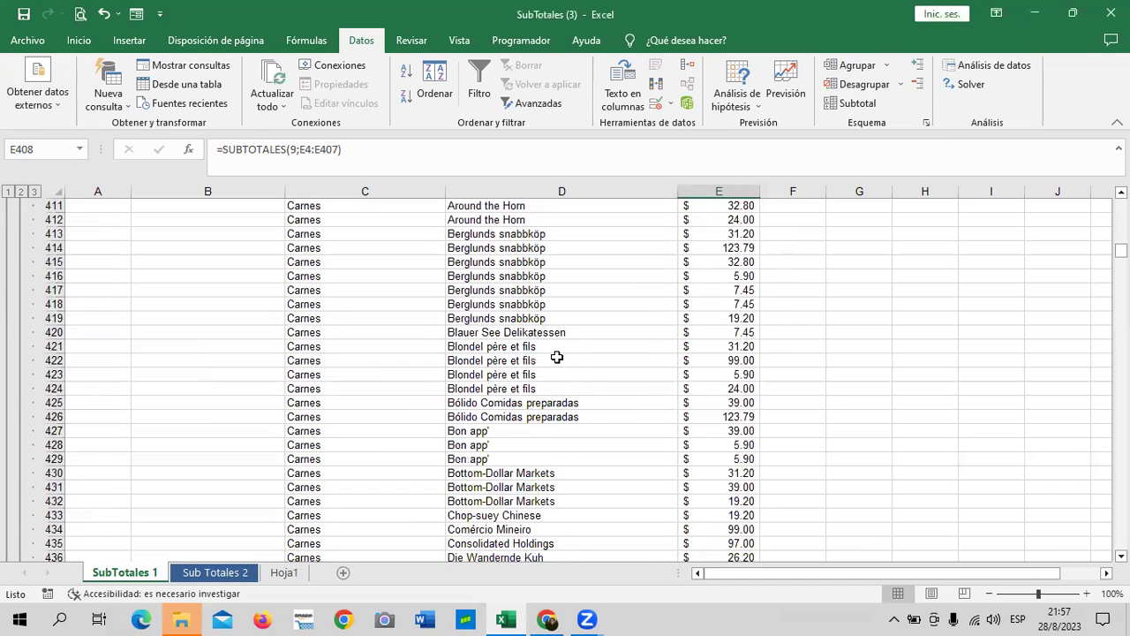
{"action": "scroll", "coordinate": [558, 356], "scroll_direction": "down", "scroll_amount": 11}
{"action": "scroll", "coordinate": [548, 353], "scroll_direction": "down", "scroll_amount": 6}
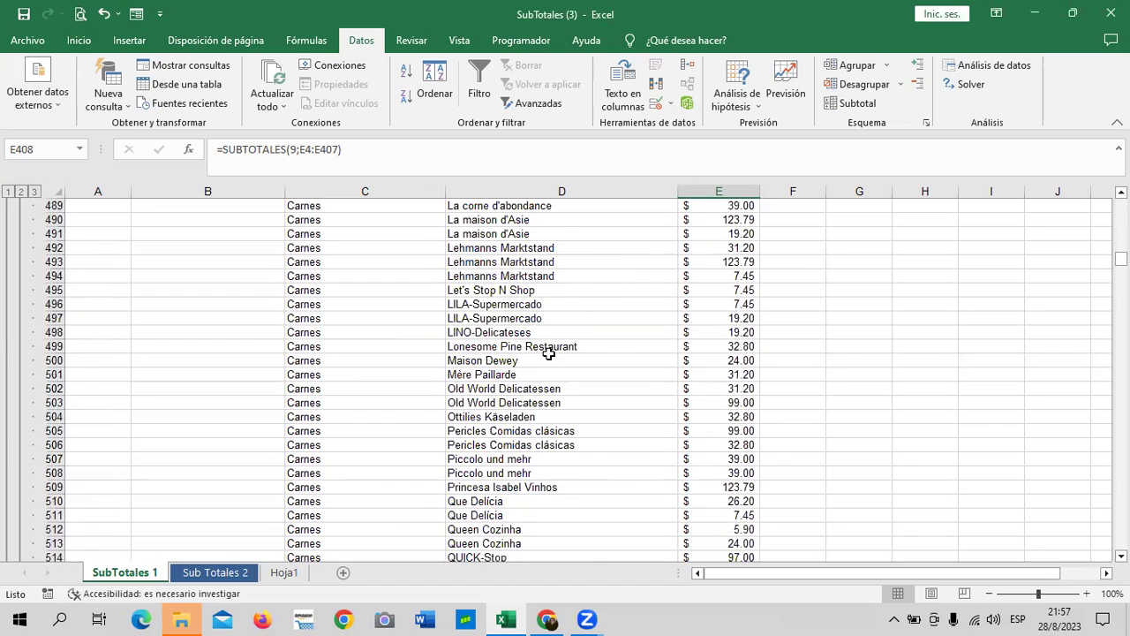
{"action": "scroll", "coordinate": [504, 350], "scroll_direction": "down", "scroll_amount": 5}
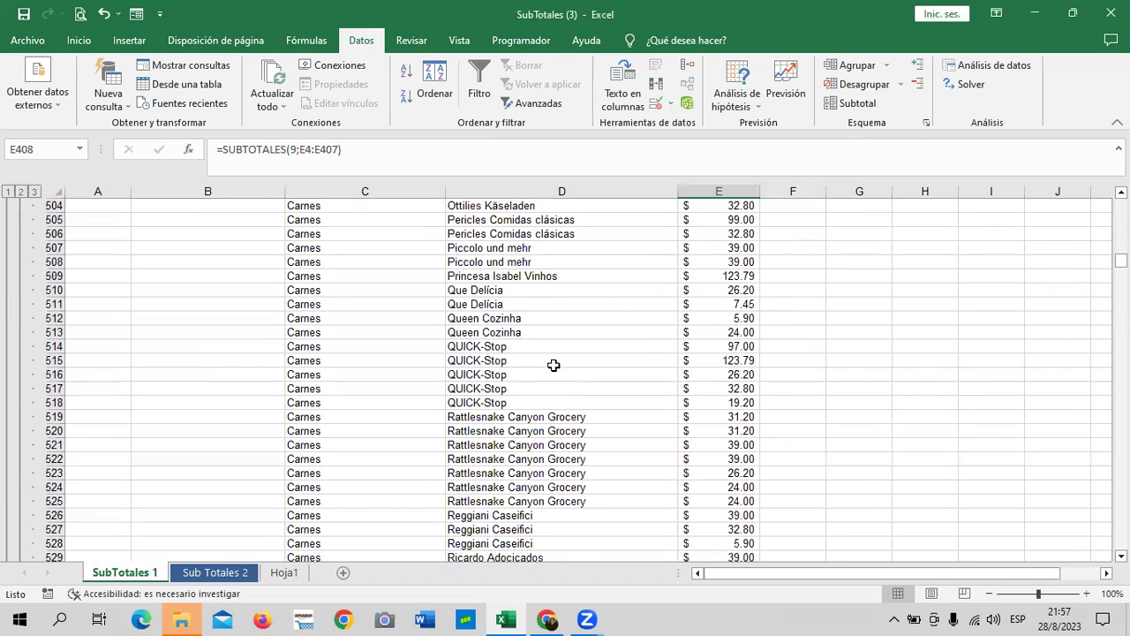
{"action": "scroll", "coordinate": [531, 370], "scroll_direction": "up", "scroll_amount": 3}
{"action": "scroll", "coordinate": [521, 380], "scroll_direction": "up", "scroll_amount": 8}
{"action": "scroll", "coordinate": [526, 380], "scroll_direction": "up", "scroll_amount": 6}
{"action": "scroll", "coordinate": [534, 381], "scroll_direction": "up", "scroll_amount": 10}
{"action": "scroll", "coordinate": [534, 382], "scroll_direction": "up", "scroll_amount": 6}
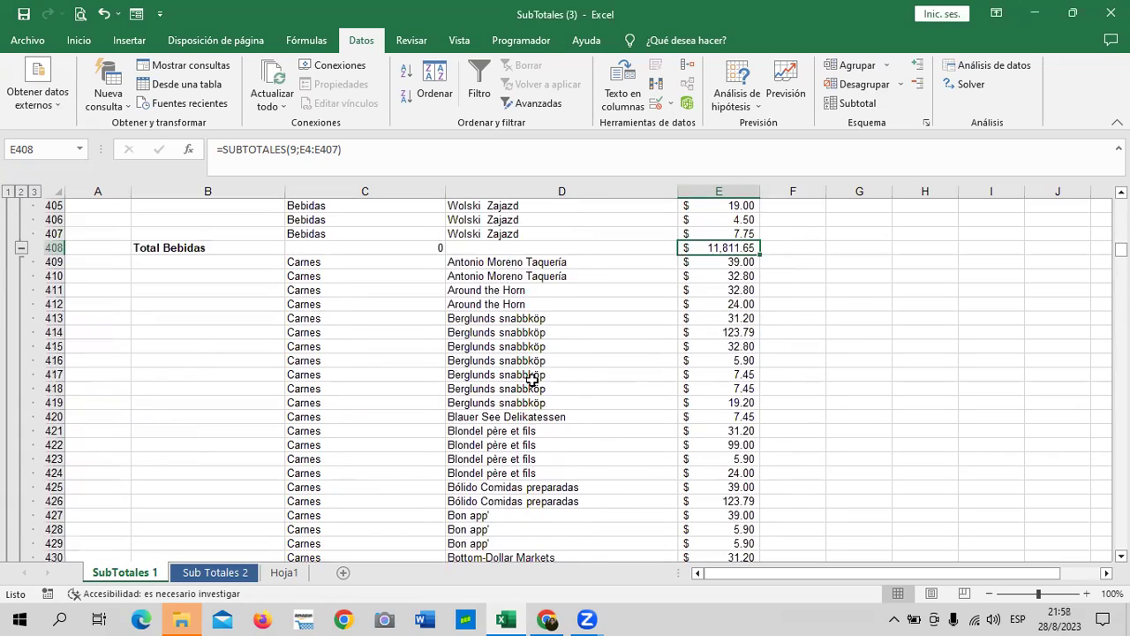
{"action": "scroll", "coordinate": [533, 380], "scroll_direction": "up", "scroll_amount": 5}
{"action": "scroll", "coordinate": [532, 382], "scroll_direction": "up", "scroll_amount": 5}
{"action": "scroll", "coordinate": [534, 380], "scroll_direction": "up", "scroll_amount": 7}
{"action": "scroll", "coordinate": [536, 378], "scroll_direction": "up", "scroll_amount": 9}
{"action": "scroll", "coordinate": [540, 376], "scroll_direction": "up", "scroll_amount": 9}
{"action": "scroll", "coordinate": [541, 375], "scroll_direction": "up", "scroll_amount": 8}
{"action": "scroll", "coordinate": [542, 374], "scroll_direction": "up", "scroll_amount": 6}
{"action": "scroll", "coordinate": [542, 375], "scroll_direction": "up", "scroll_amount": 10}
{"action": "scroll", "coordinate": [543, 375], "scroll_direction": "up", "scroll_amount": 6}
{"action": "scroll", "coordinate": [543, 375], "scroll_direction": "up", "scroll_amount": 6}
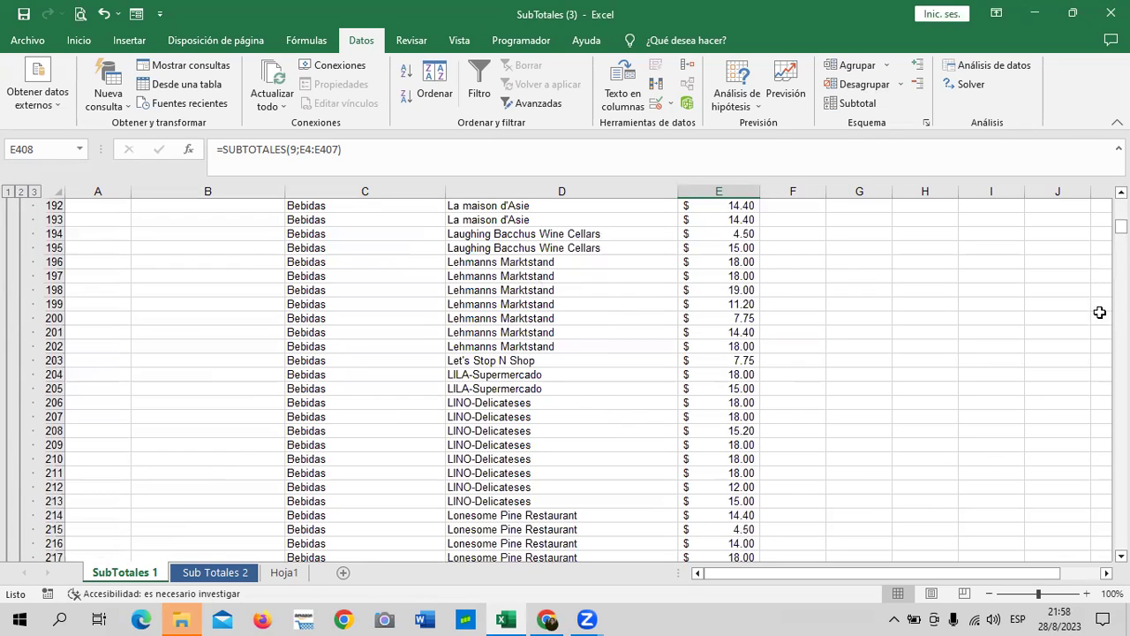
{"action": "left_click_drag", "start_coordinate": [1121, 226], "coordinate": [1121, 206]}
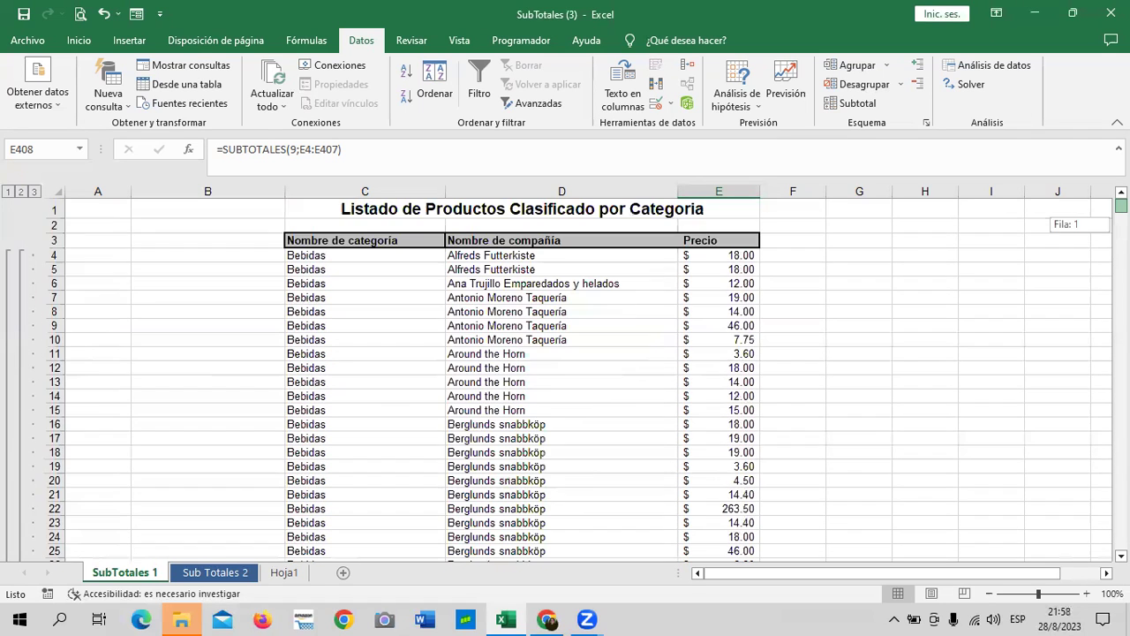
{"action": "left_click", "coordinate": [492, 270]}
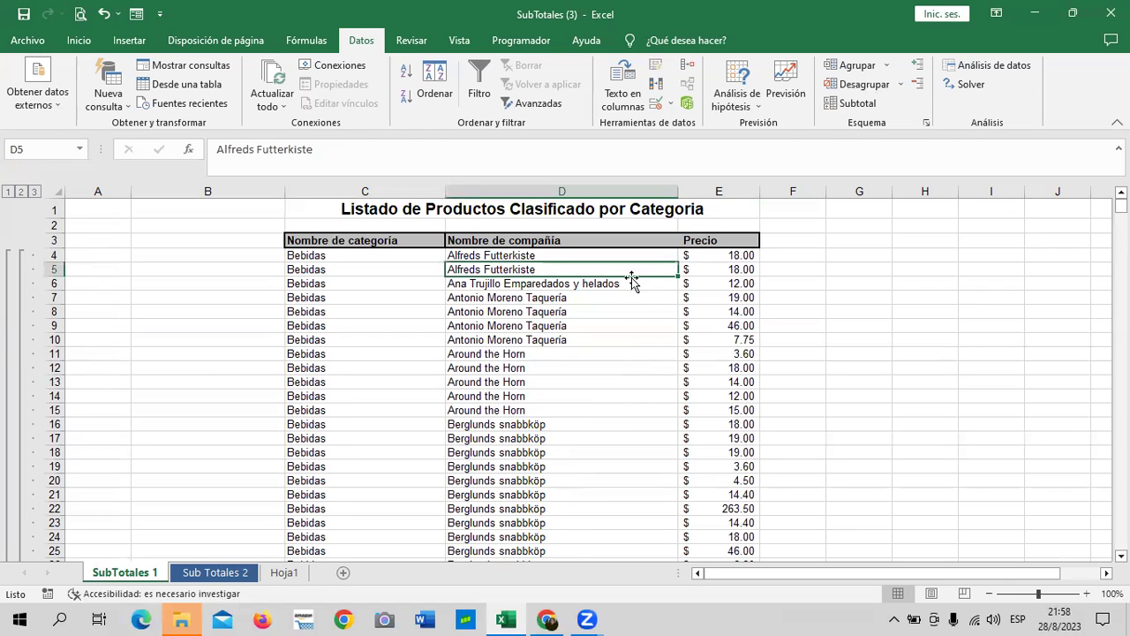
In the Subtotales dialog, keep the Suma function and clear everything with Quitar todos.
{"action": "scroll", "coordinate": [597, 451], "scroll_direction": "down", "scroll_amount": 4}
{"action": "scroll", "coordinate": [646, 411], "scroll_direction": "down", "scroll_amount": 5}
{"action": "left_click", "coordinate": [869, 105]}
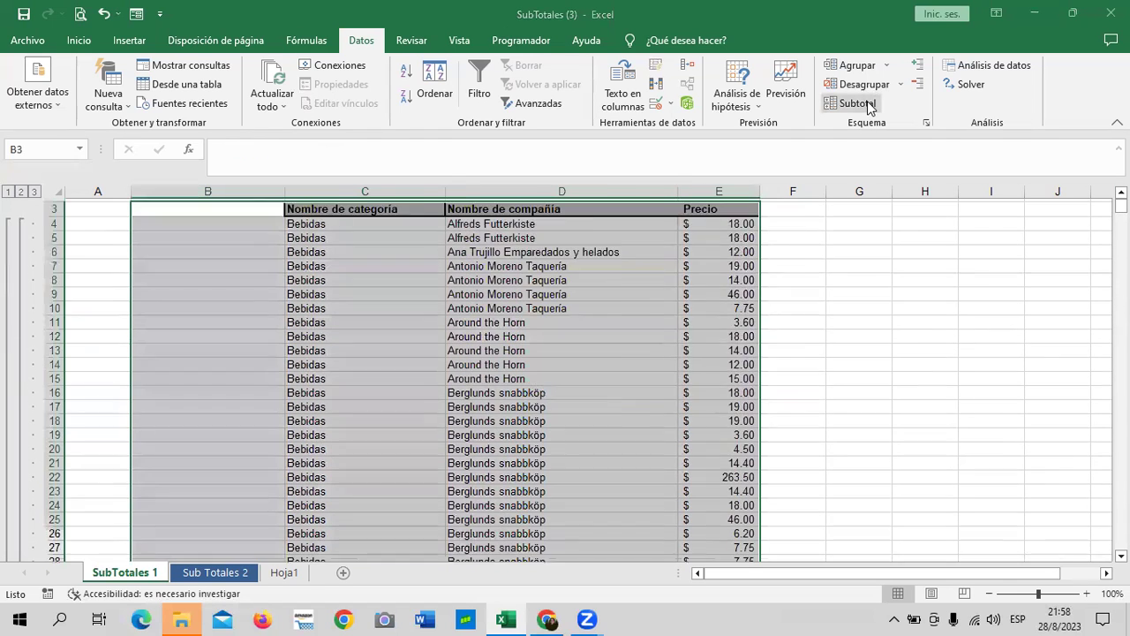
{"action": "left_click", "coordinate": [818, 244]}
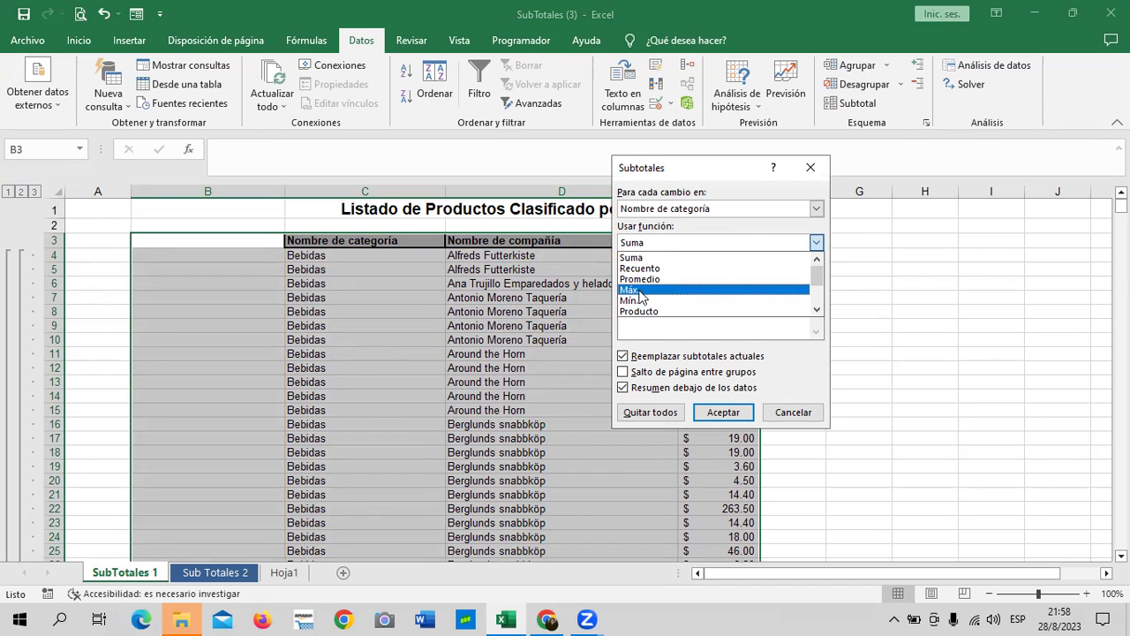
{"action": "left_click_drag", "start_coordinate": [818, 277], "coordinate": [824, 295]}
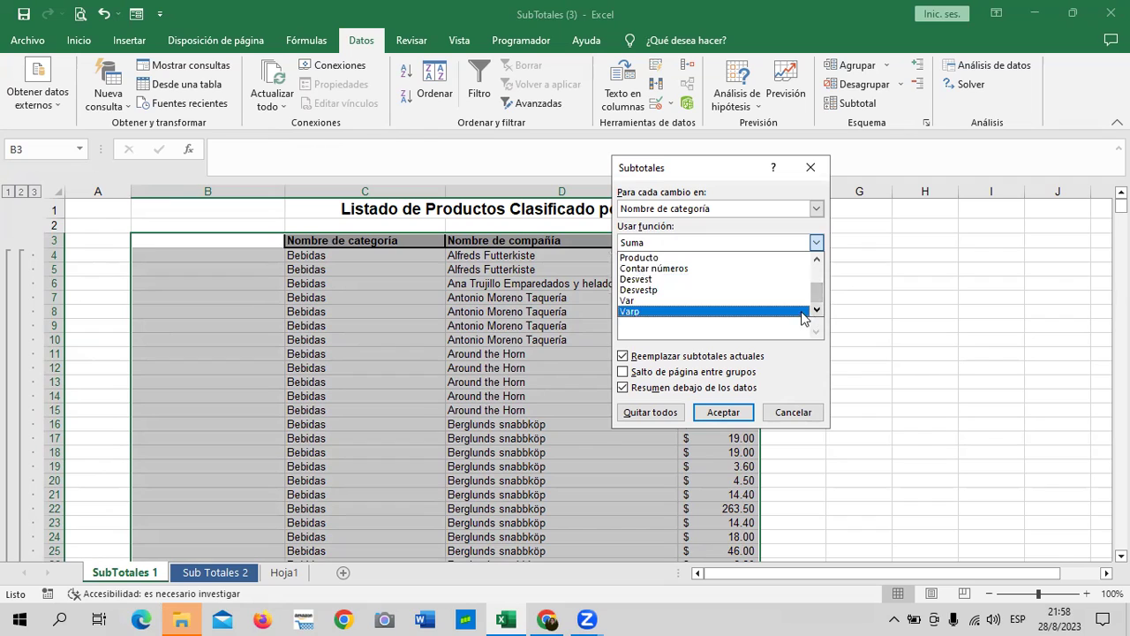
{"action": "left_click", "coordinate": [817, 244]}
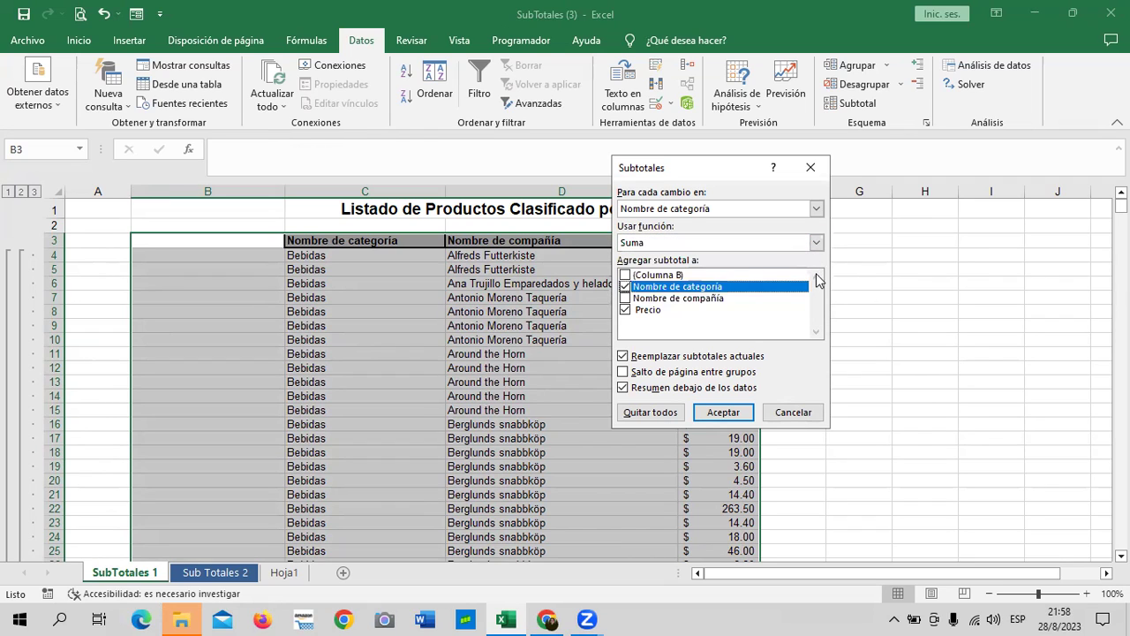
{"action": "left_click", "coordinate": [650, 412]}
Select a Bebidas cell in the cleaned product list.
{"action": "left_click", "coordinate": [384, 371]}
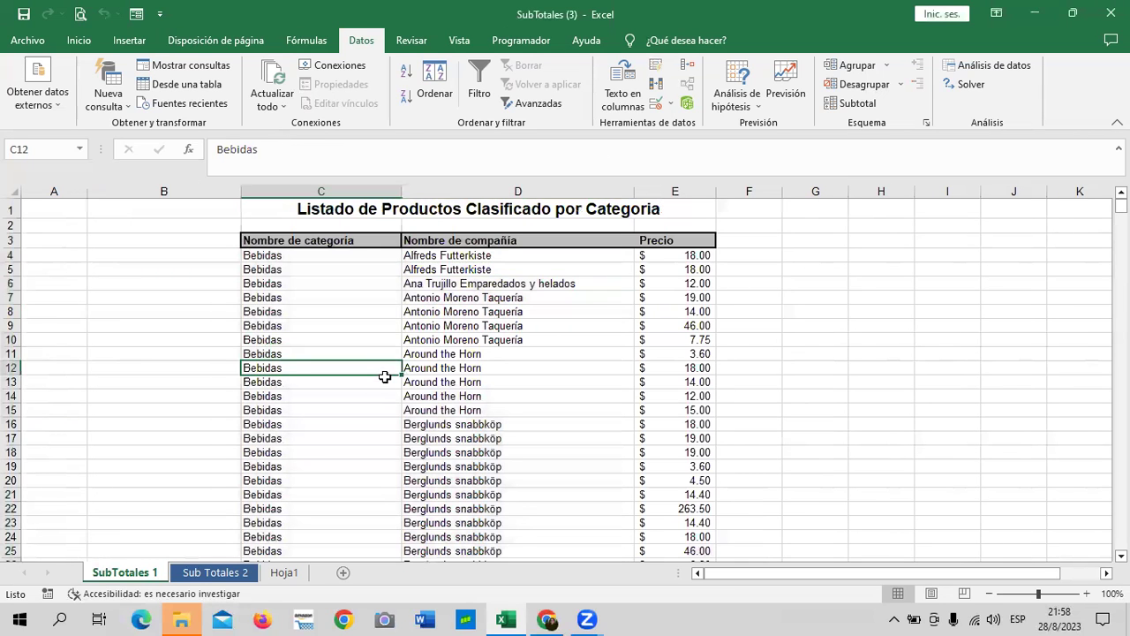
{"action": "scroll", "coordinate": [397, 380], "scroll_direction": "down", "scroll_amount": 7}
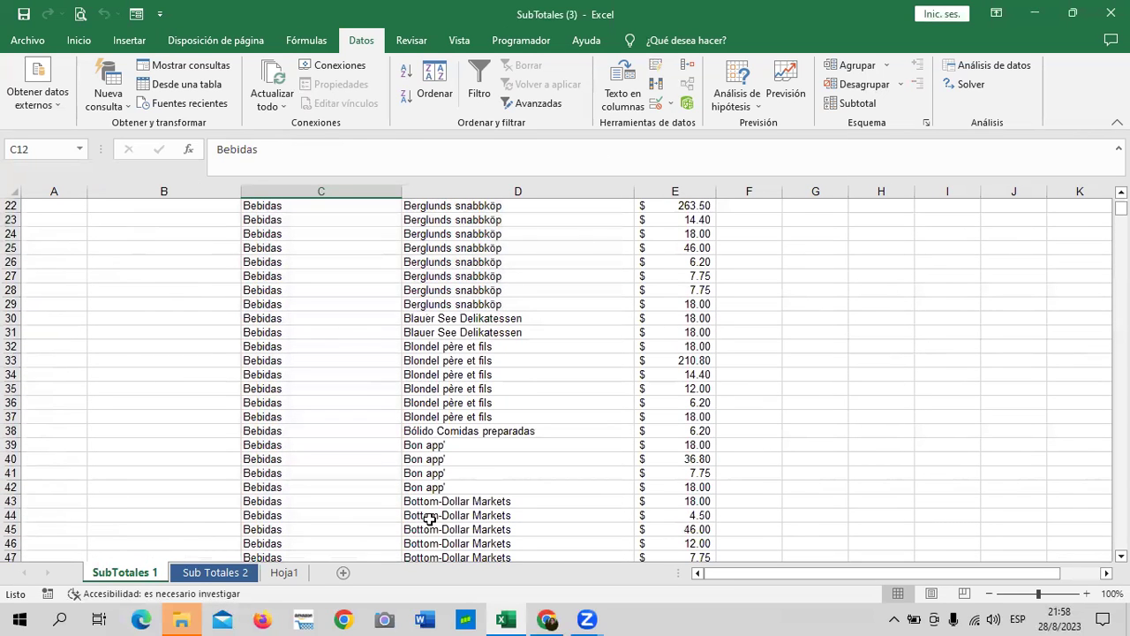
{"action": "scroll", "coordinate": [500, 463], "scroll_direction": "up", "scroll_amount": 3}
{"action": "scroll", "coordinate": [499, 463], "scroll_direction": "up", "scroll_amount": 2}
Move through Hoja1 to the Sub Totales 2 sheet and select the Ejecutivo entry in row 74.
{"action": "left_click", "coordinate": [285, 572]}
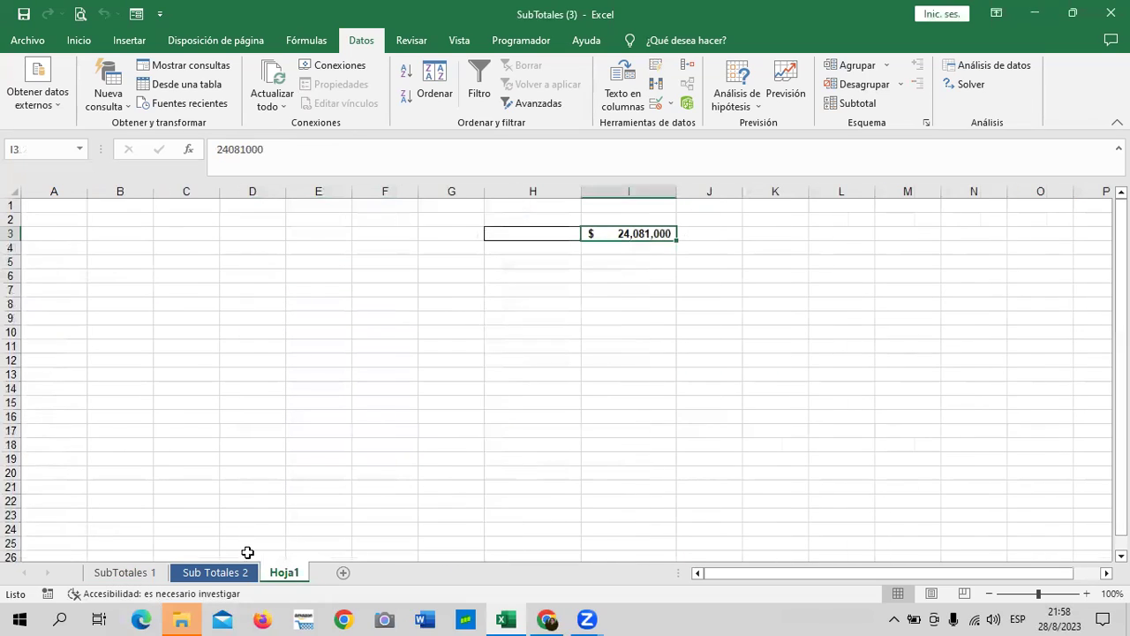
{"action": "left_click", "coordinate": [147, 574]}
{"action": "left_click", "coordinate": [215, 572]}
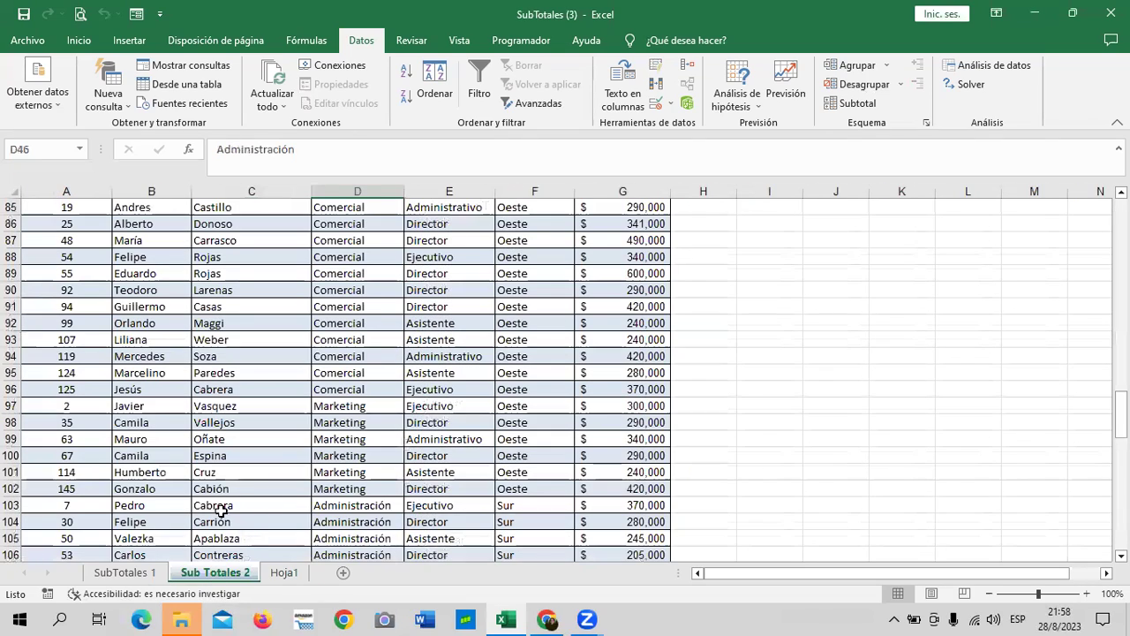
{"action": "scroll", "coordinate": [428, 385], "scroll_direction": "up", "scroll_amount": 6}
{"action": "left_click", "coordinate": [411, 323]}
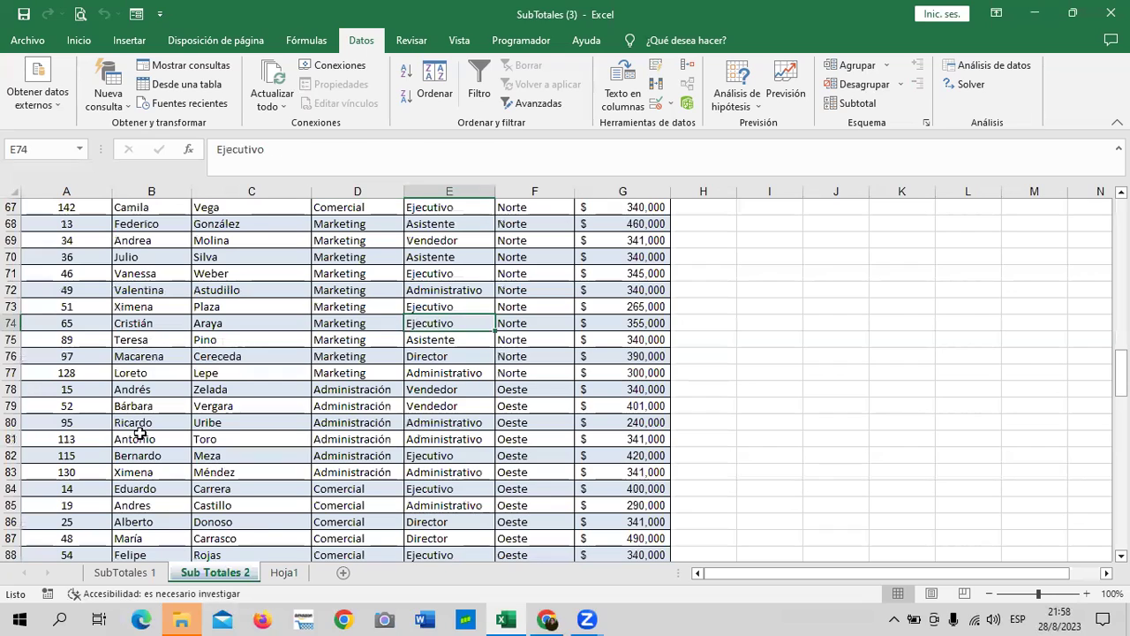
Glance back at SubTotales 1, then return to Sub Totales 2 and scroll to its header row.
{"action": "left_click", "coordinate": [128, 574]}
{"action": "left_click", "coordinate": [214, 572]}
{"action": "scroll", "coordinate": [428, 482], "scroll_direction": "up", "scroll_amount": 1}
{"action": "scroll", "coordinate": [429, 477], "scroll_direction": "up", "scroll_amount": 11}
{"action": "left_click_drag", "start_coordinate": [1120, 298], "coordinate": [1120, 222]}
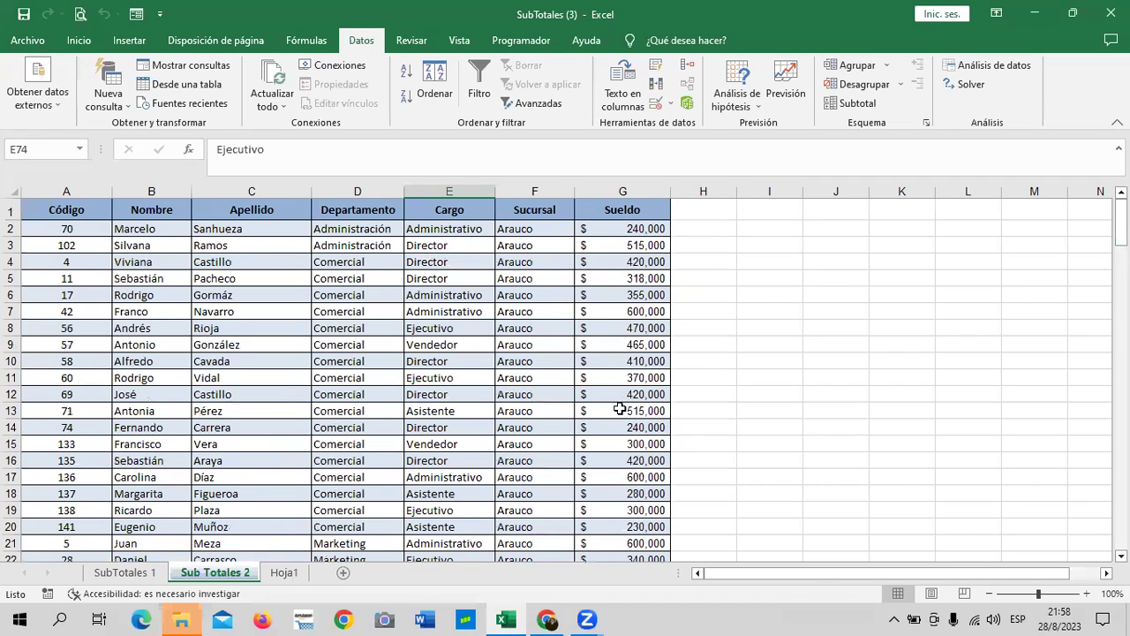
{"action": "scroll", "coordinate": [621, 409], "scroll_direction": "down", "scroll_amount": 6}
{"action": "left_click_drag", "start_coordinate": [815, 569], "coordinate": [895, 566]}
{"action": "scroll", "coordinate": [369, 366], "scroll_direction": "up", "scroll_amount": 6}
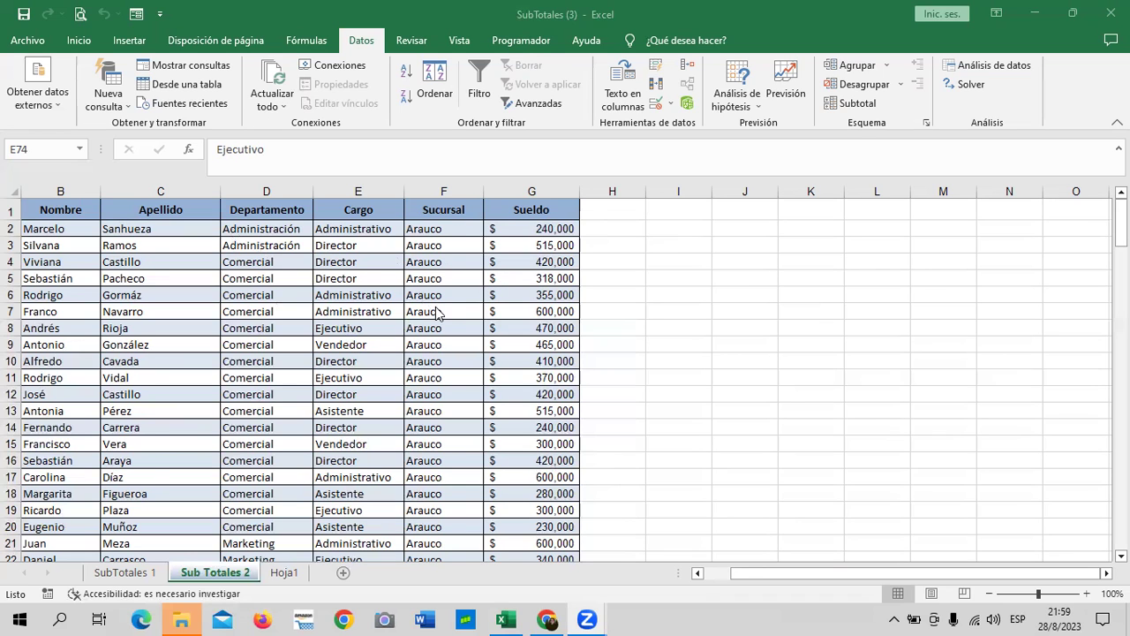
{"action": "scroll", "coordinate": [427, 338], "scroll_direction": "down", "scroll_amount": 3}
{"action": "scroll", "coordinate": [428, 338], "scroll_direction": "down", "scroll_amount": 8}
{"action": "scroll", "coordinate": [415, 353], "scroll_direction": "up", "scroll_amount": 6}
{"action": "scroll", "coordinate": [414, 356], "scroll_direction": "up", "scroll_amount": 5}
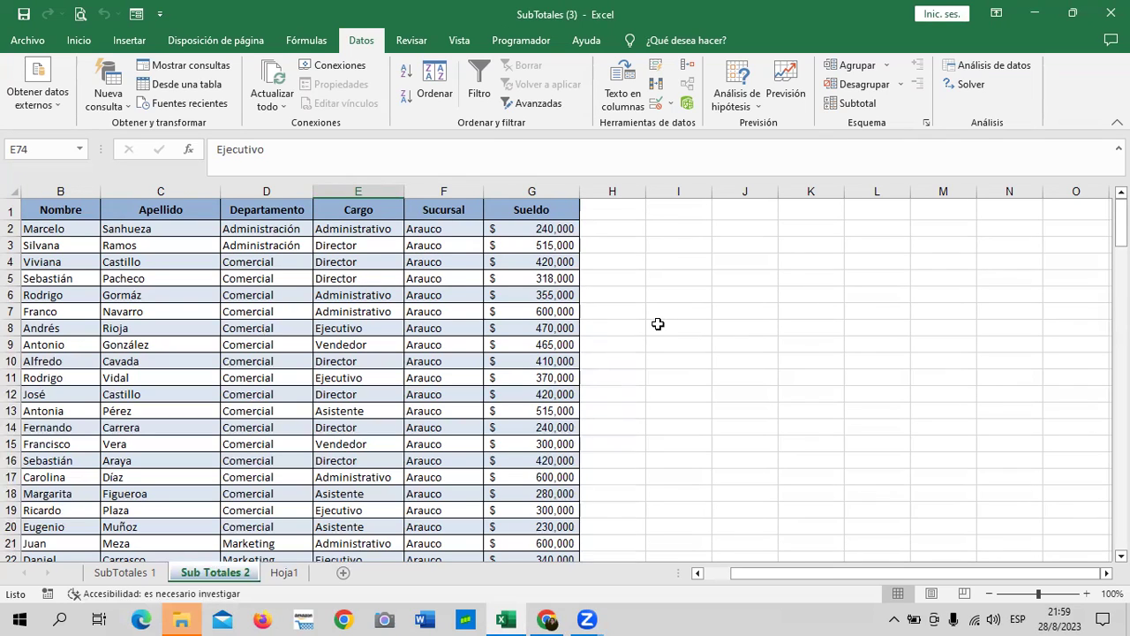
{"action": "scroll", "coordinate": [591, 389], "scroll_direction": "down", "scroll_amount": 5}
{"action": "scroll", "coordinate": [592, 389], "scroll_direction": "down", "scroll_amount": 6}
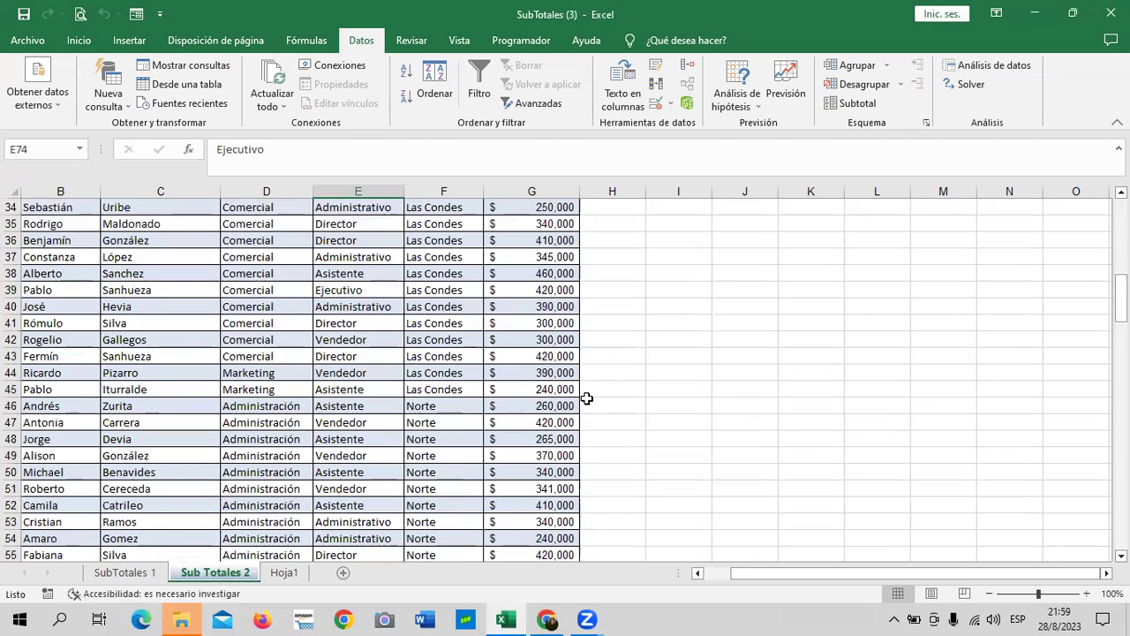
{"action": "scroll", "coordinate": [439, 404], "scroll_direction": "down", "scroll_amount": 7}
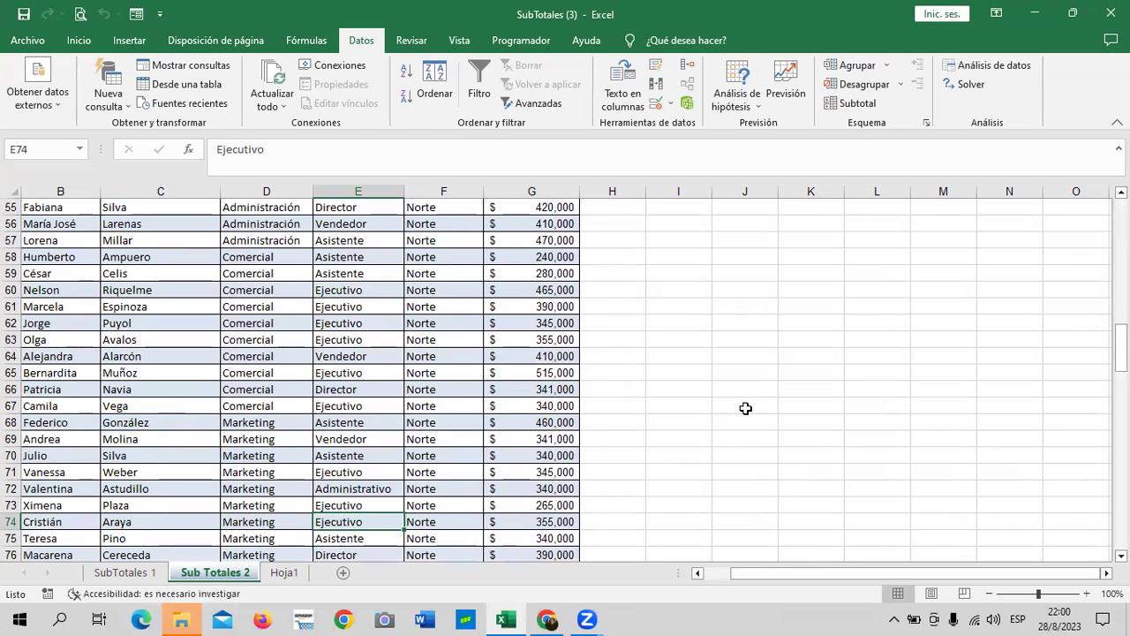
{"action": "scroll", "coordinate": [889, 420], "scroll_direction": "down", "scroll_amount": 5}
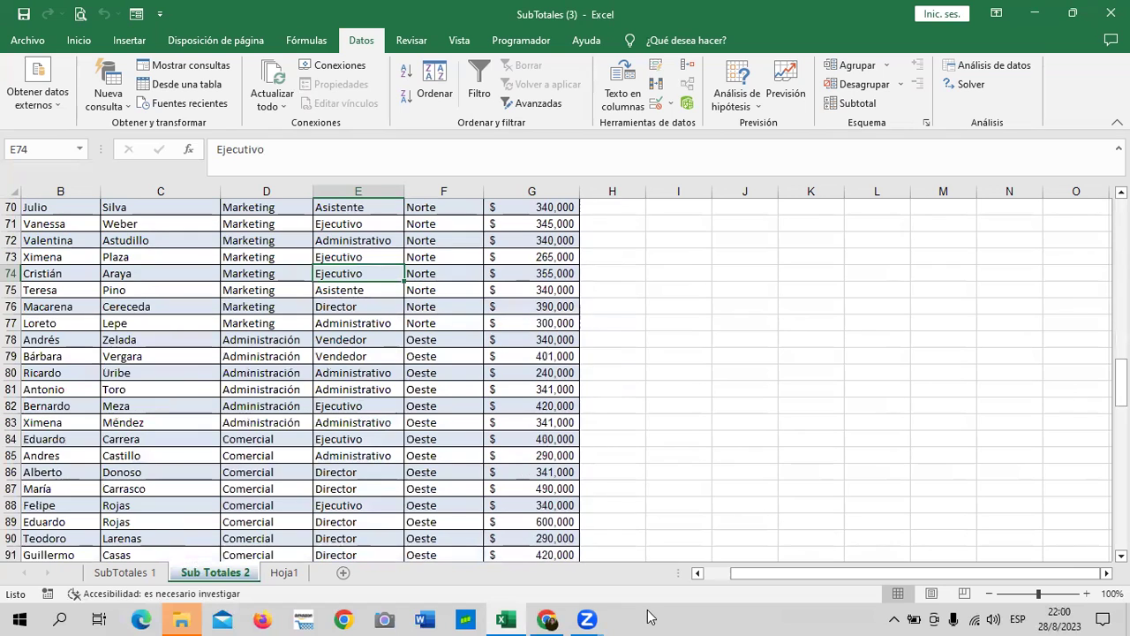
{"action": "left_click_drag", "start_coordinate": [1121, 383], "coordinate": [1121, 224]}
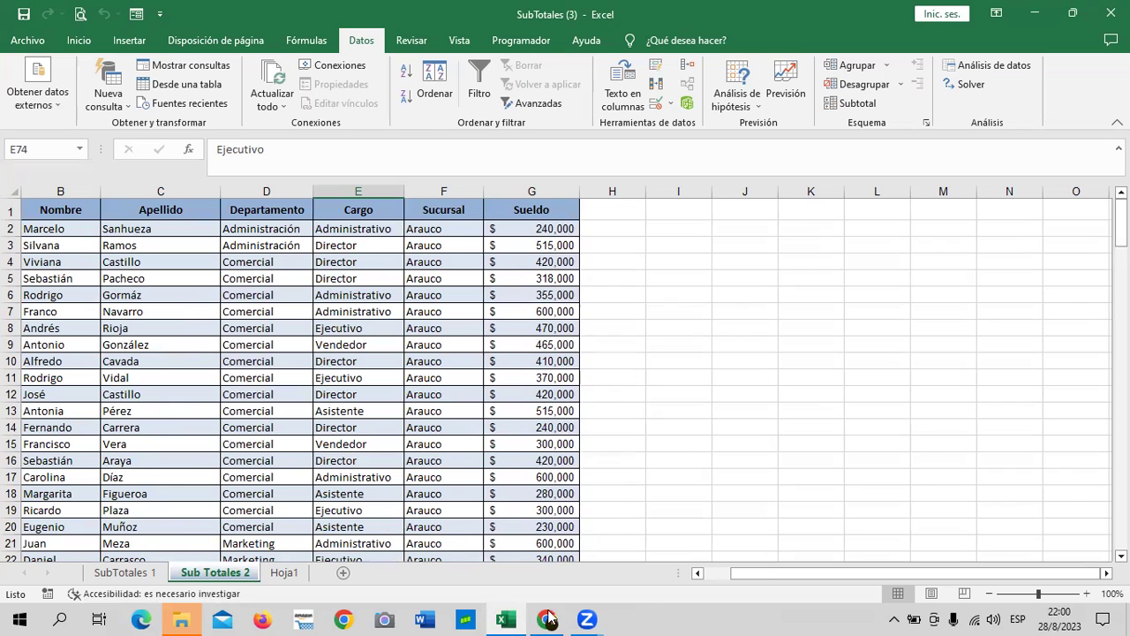
{"action": "mouse_move", "coordinate": [547, 618]}
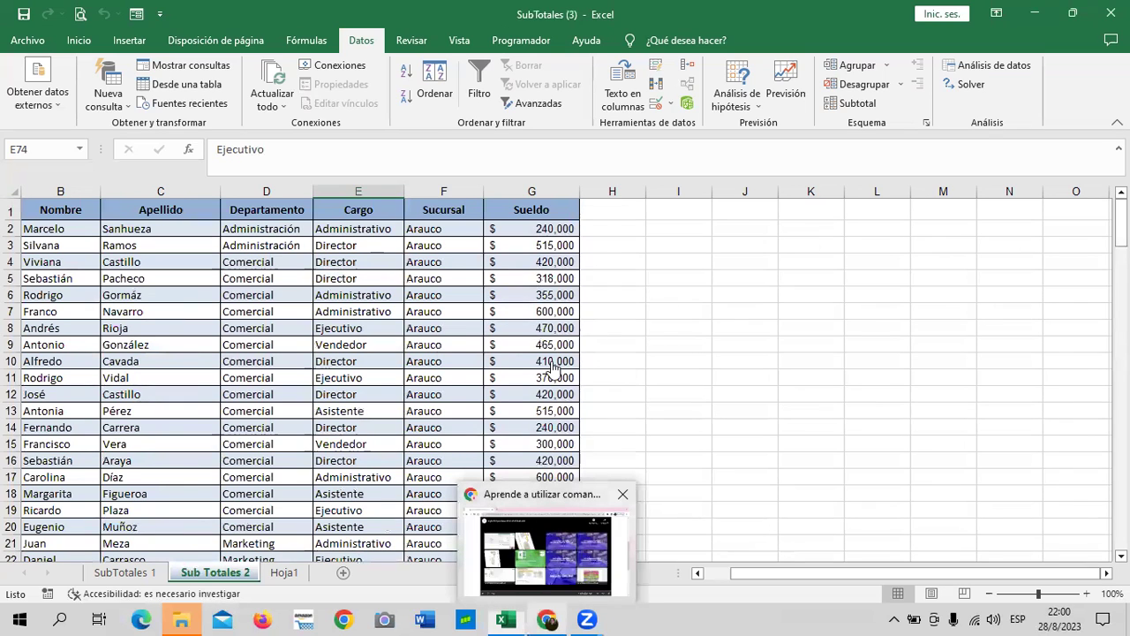
Bring up the online course, open 'Objetivo de la lección 3.2' and scroll to its Solver slides.
{"action": "left_click", "coordinate": [545, 552]}
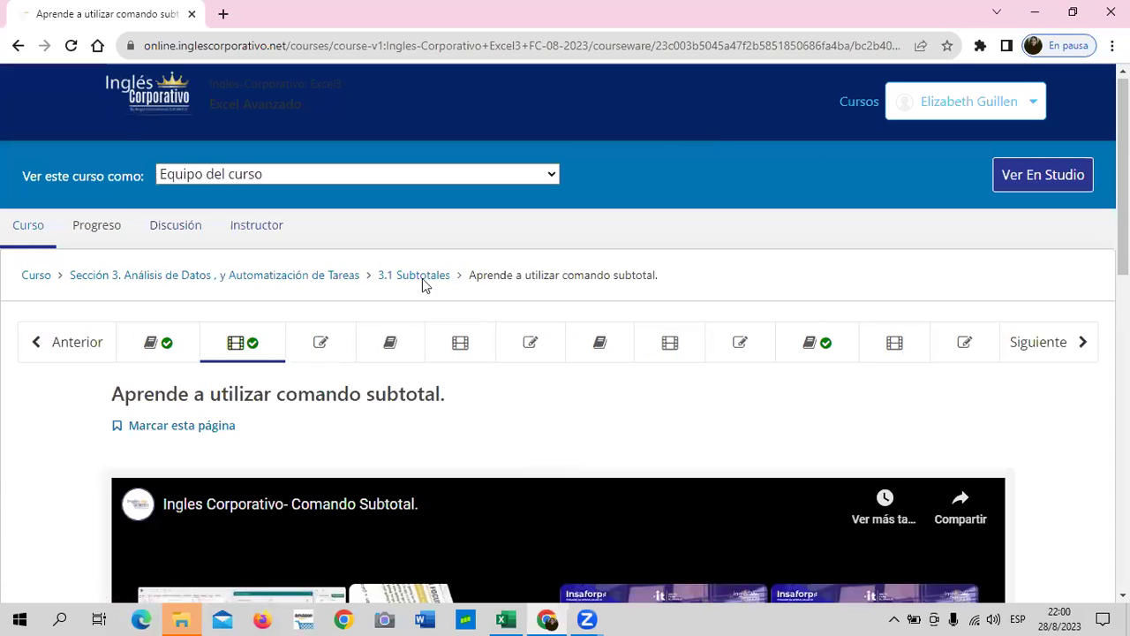
{"action": "left_click", "coordinate": [409, 346]}
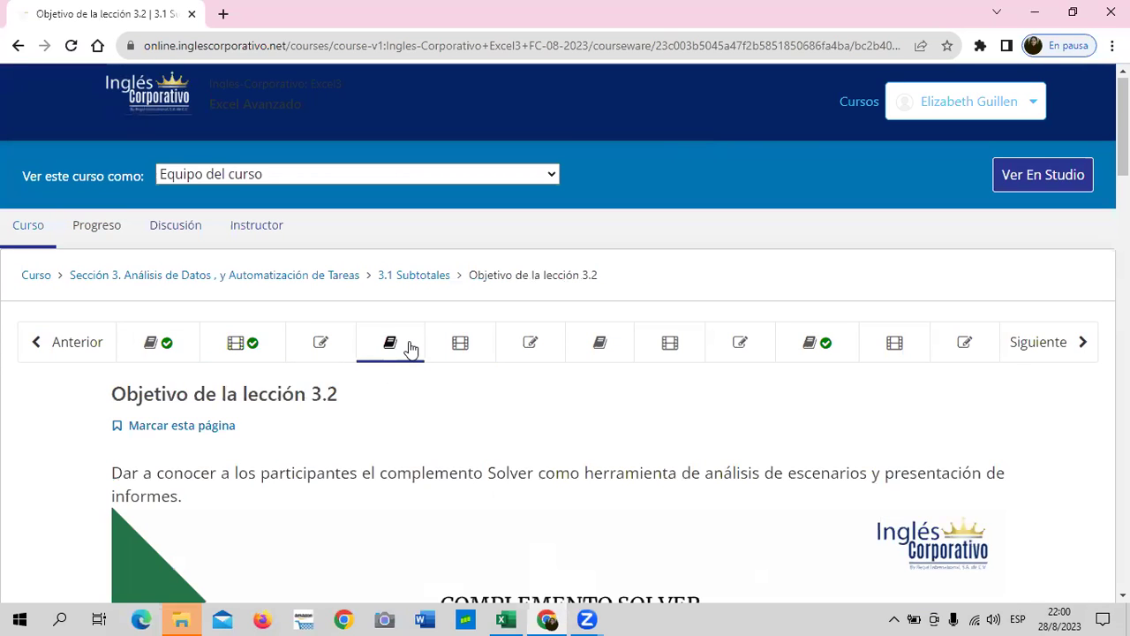
{"action": "scroll", "coordinate": [509, 393], "scroll_direction": "down", "scroll_amount": 4}
{"action": "scroll", "coordinate": [503, 401], "scroll_direction": "down", "scroll_amount": 3}
{"action": "scroll", "coordinate": [501, 403], "scroll_direction": "down", "scroll_amount": 6}
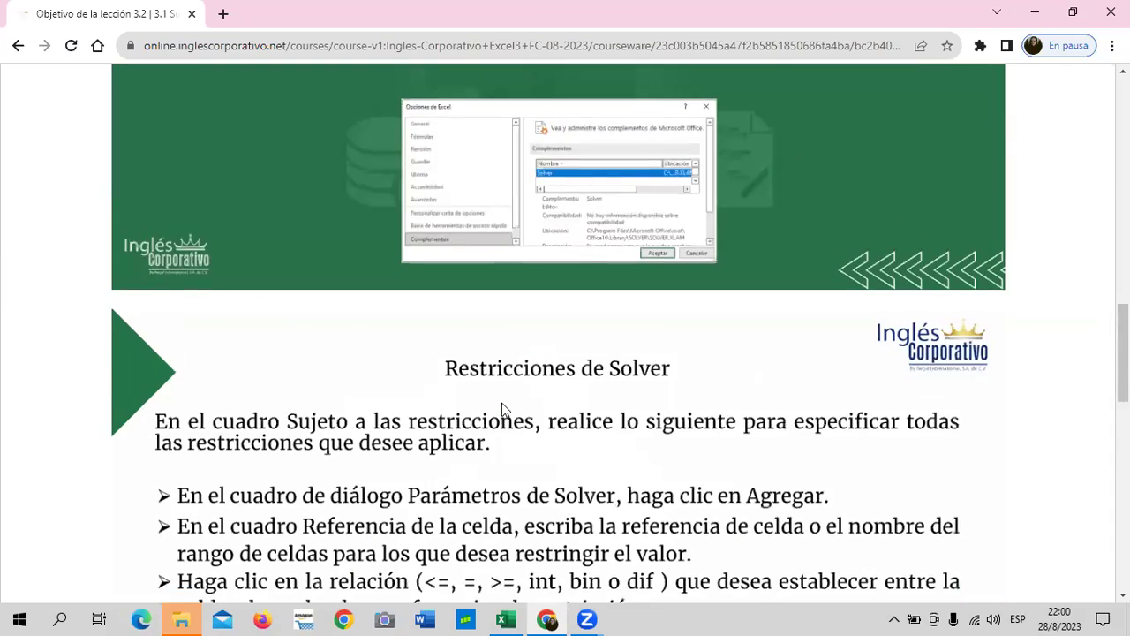
{"action": "scroll", "coordinate": [501, 403], "scroll_direction": "down", "scroll_amount": 6}
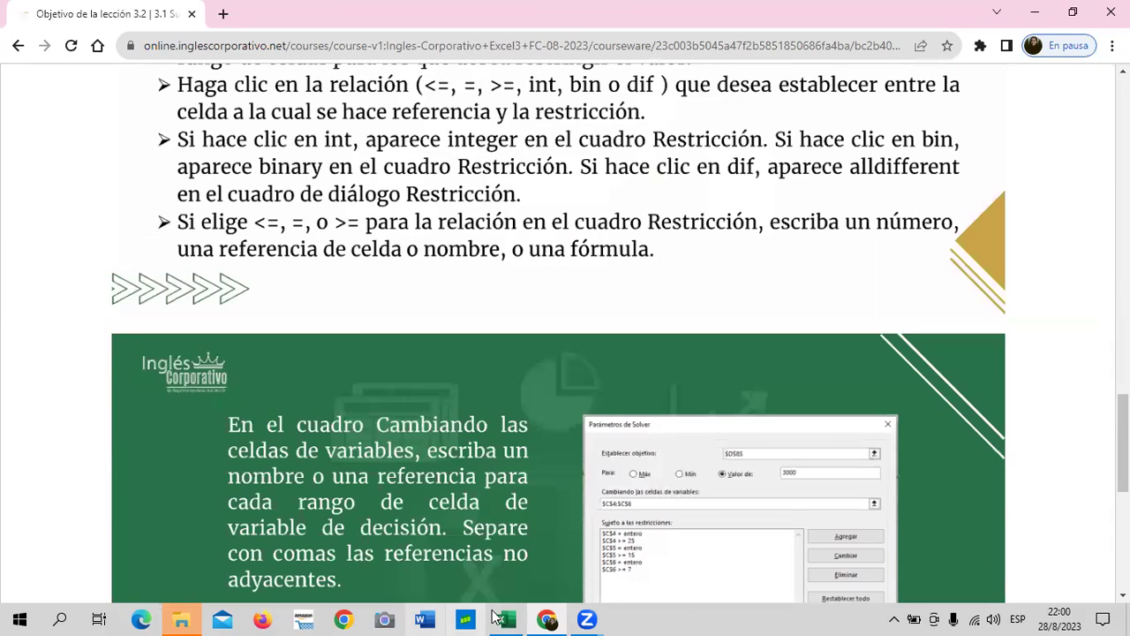
{"action": "mouse_move", "coordinate": [513, 618]}
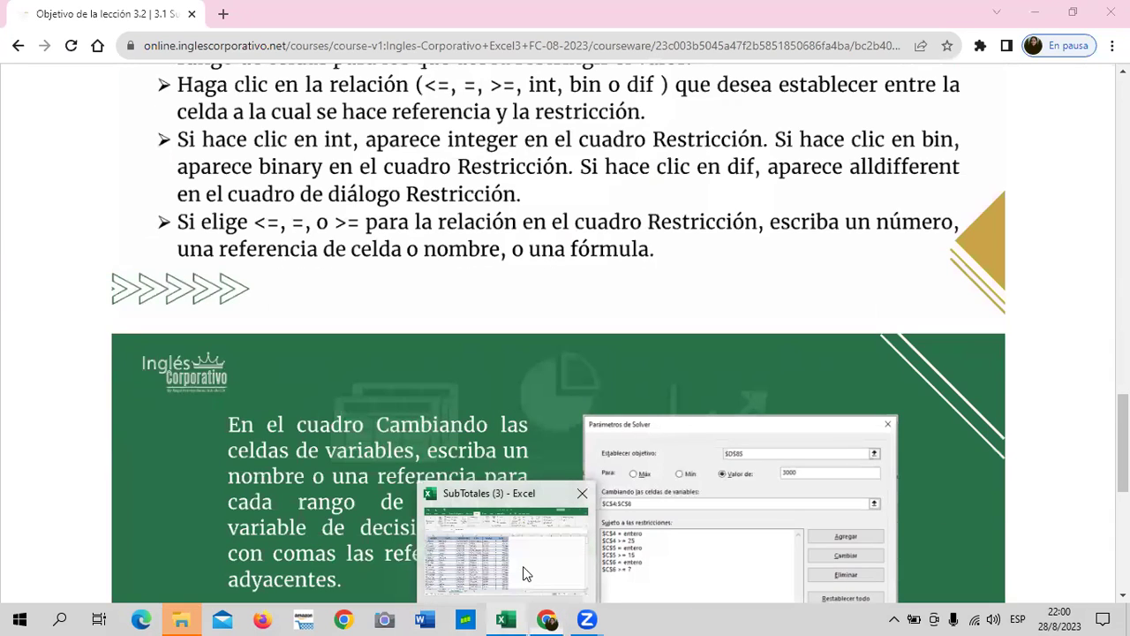